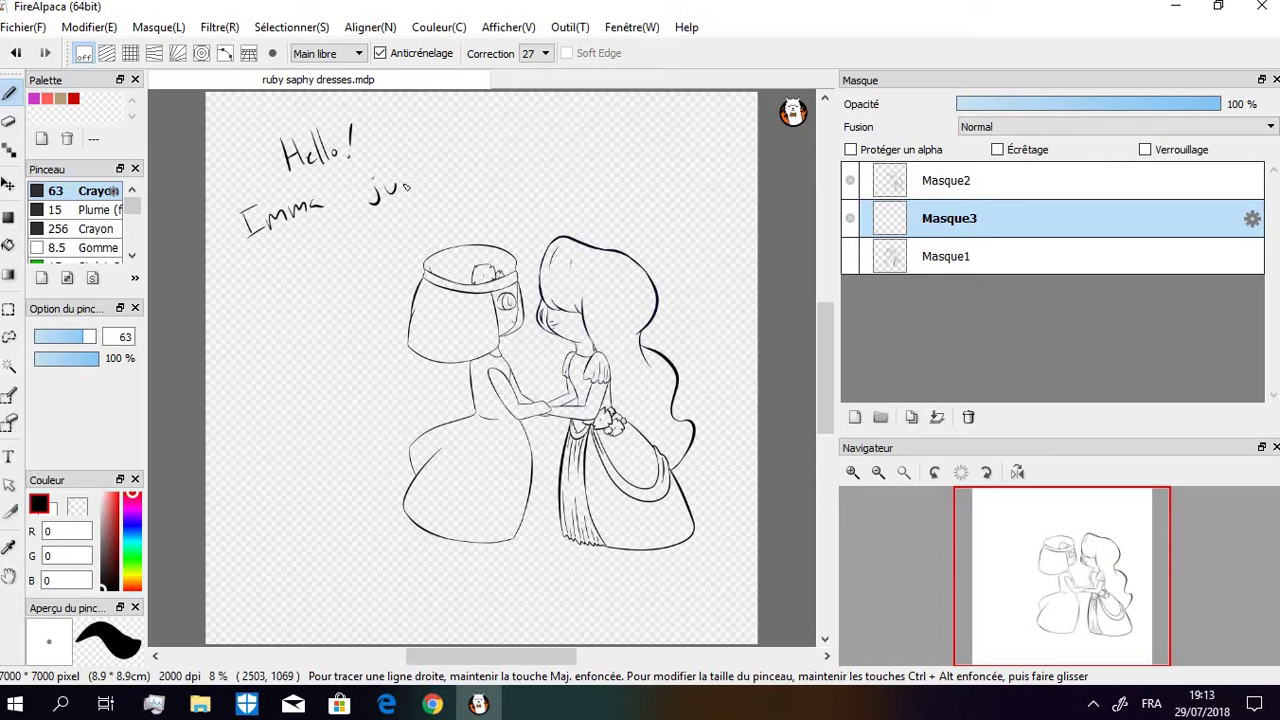
Continue the handwritten black note above the two characters with "just colour and" and begin "draw" on the next line
mouse_move(406, 186)
left_mouse_down()
mouse_move(412, 174)
mouse_move(460, 174)
left_mouse_up()
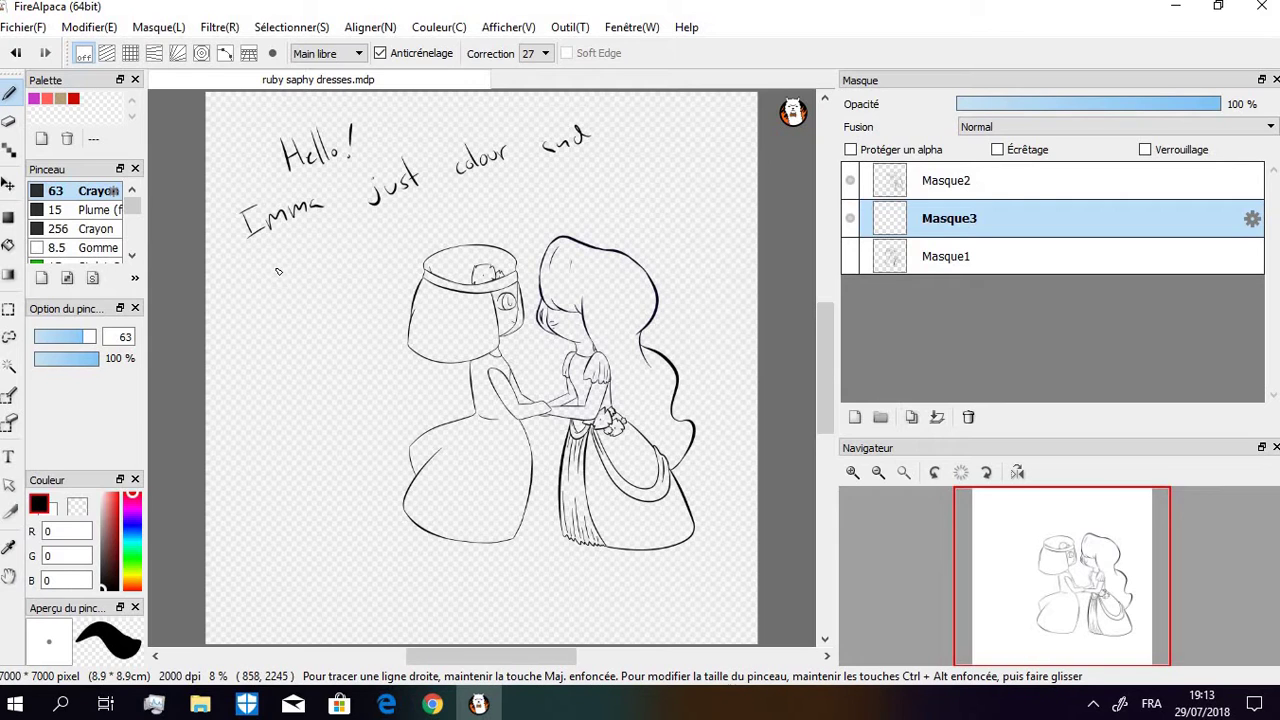
left_click_drag(270, 272, 300, 264)
key("ctrl+z")
left_click_drag(308, 258, 297, 278)
key("ctrl+z")
key("ctrl+z")
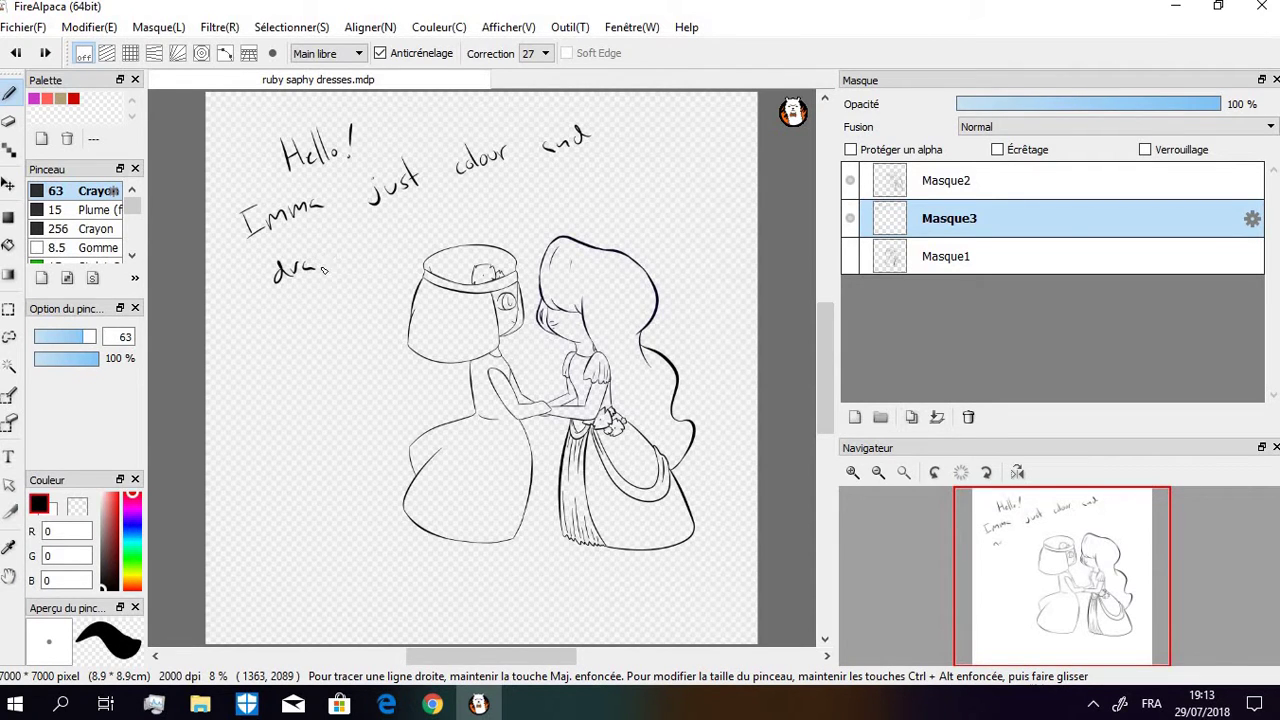
Set the stroke correction to 3 and finish the handwritten note with "the bg. Enjoy!"
left_click(540, 53)
left_click(540, 106)
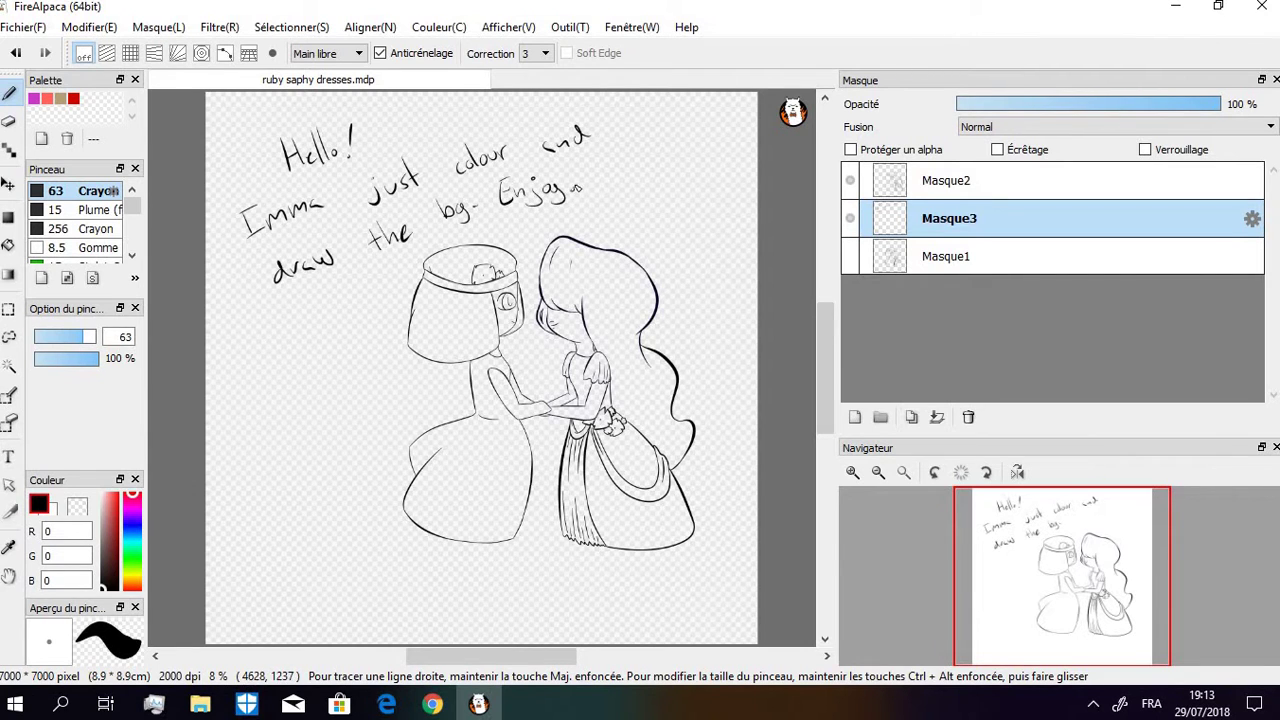
left_click_drag(586, 166, 578, 190)
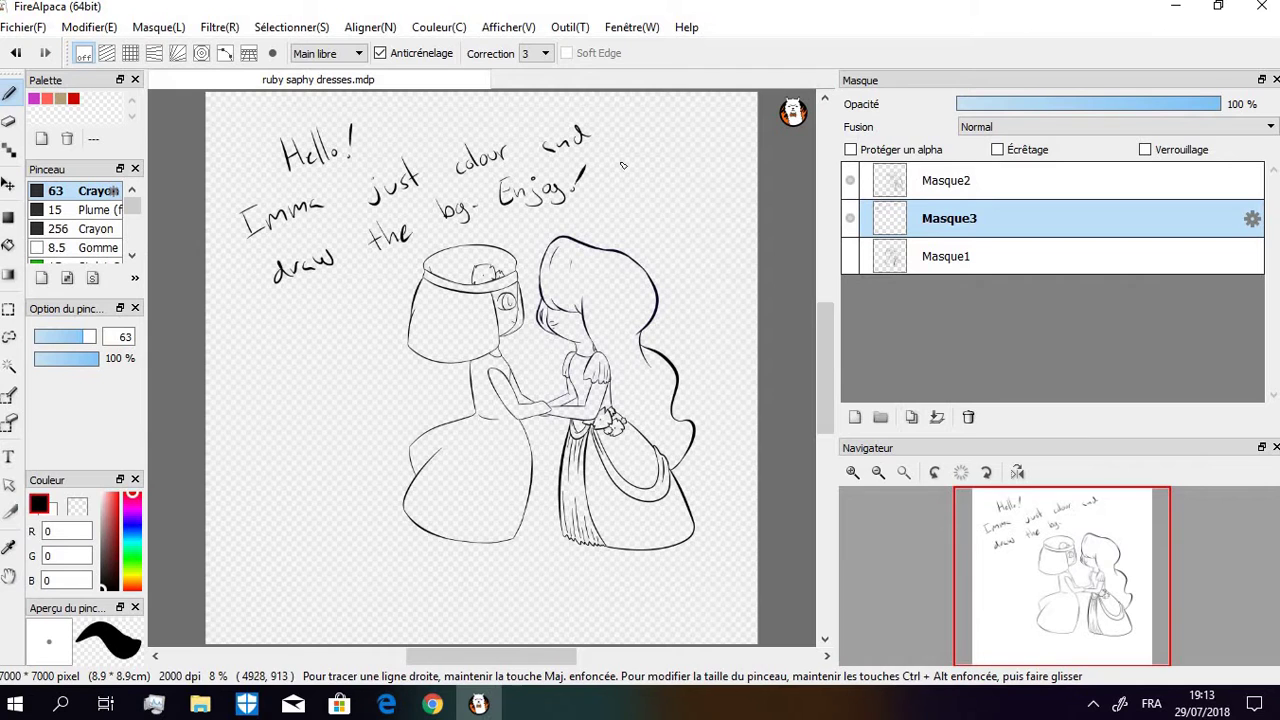
Remove the handwritten note by deleting its layer, clear the selection and add a new empty layer between the two line-art layers
left_click(12, 338)
mouse_move(292, 335)
left_mouse_down()
mouse_move(436, 238)
mouse_move(618, 175)
mouse_move(404, 131)
mouse_move(284, 264)
left_mouse_up()
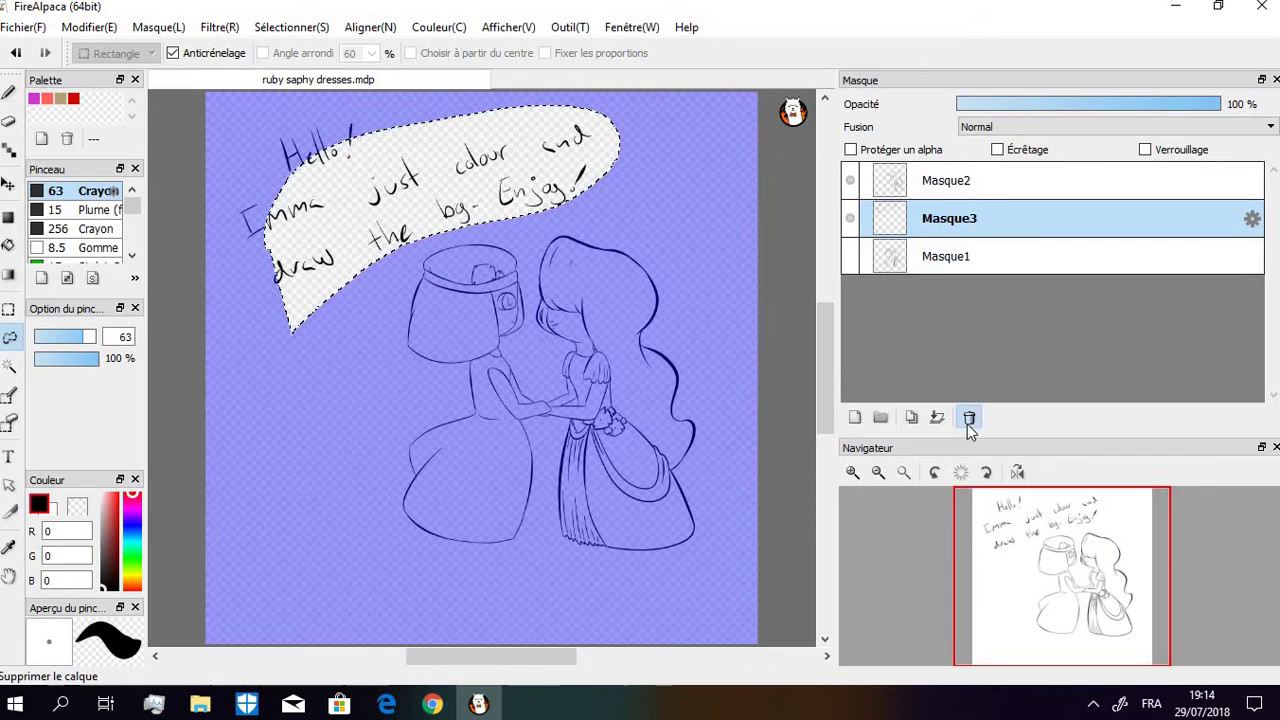
left_click(968, 418)
left_click(950, 220)
key("ctrl+d")
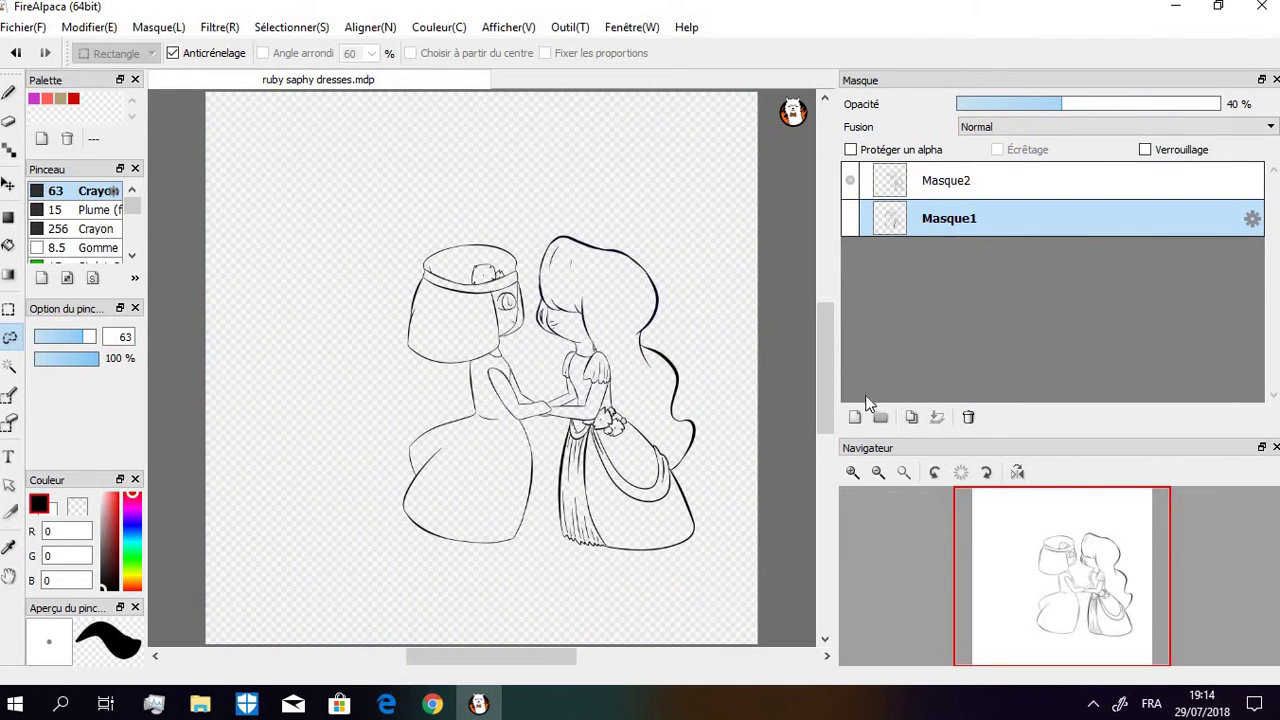
left_click(855, 417)
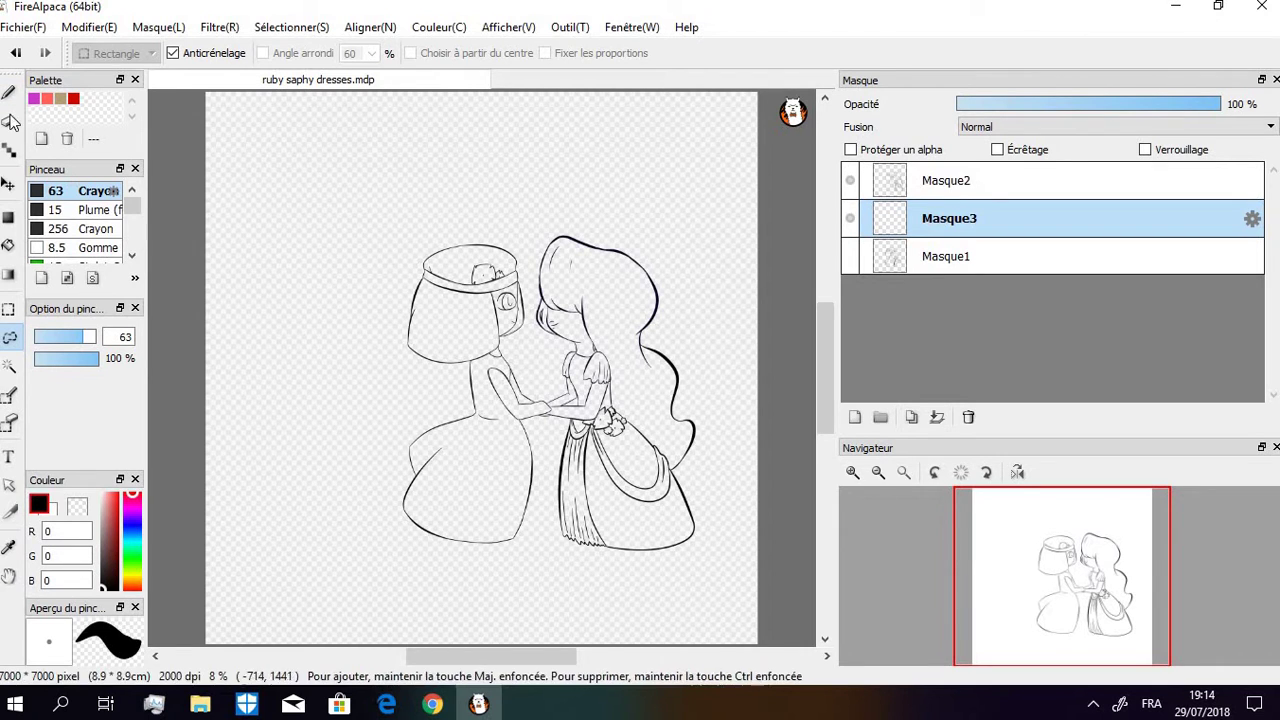
Create a new image from the clipboard screenshot of Ruby and Sapphire to use as a colour reference
left_click(25, 28)
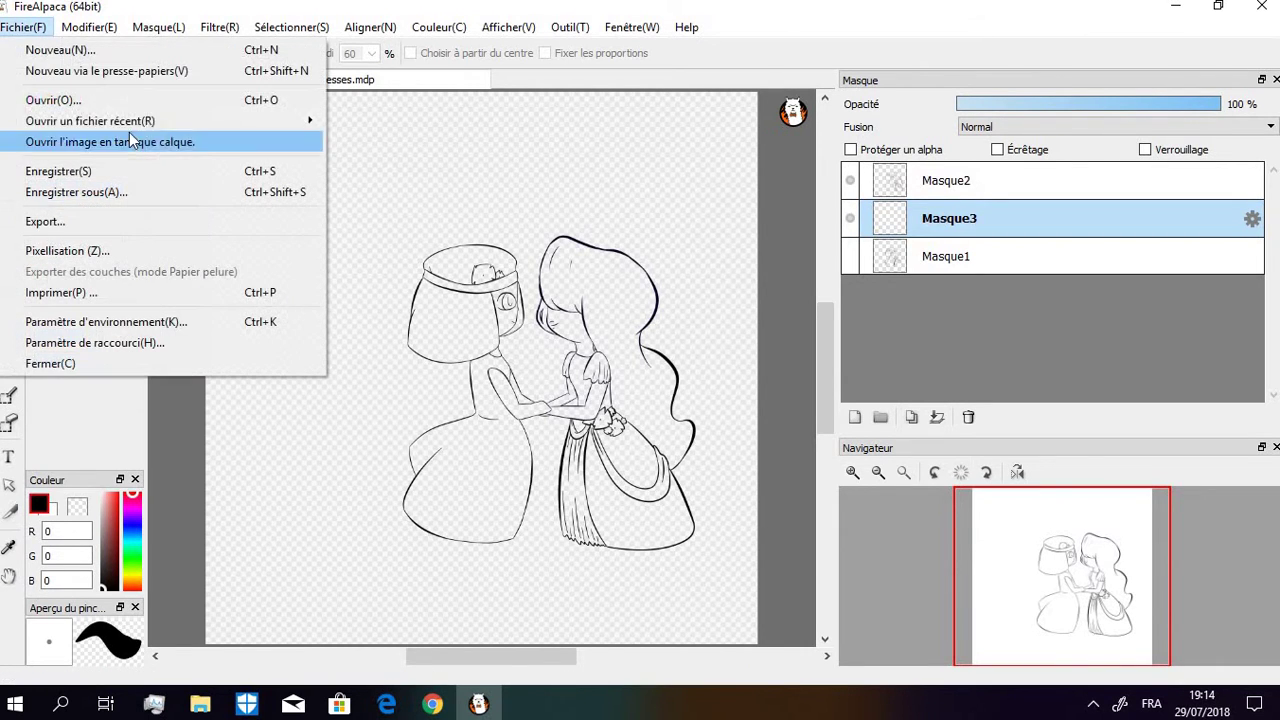
left_click(143, 72)
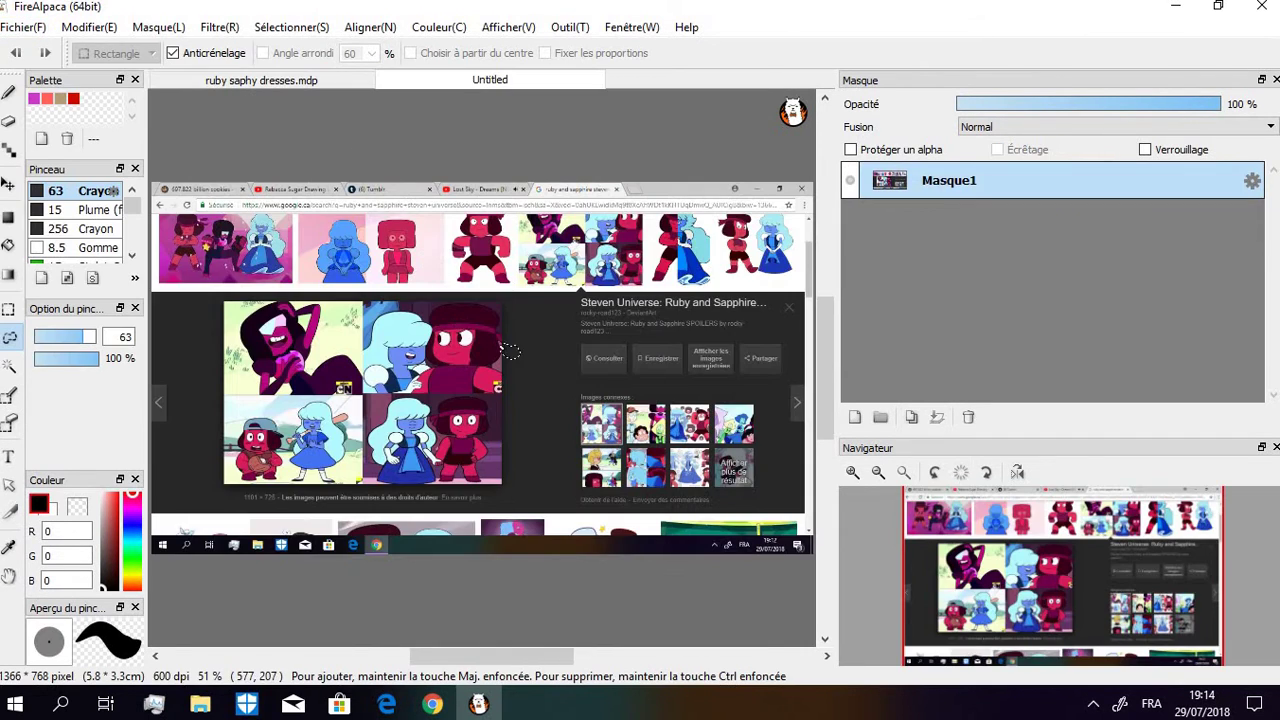
left_click(853, 473)
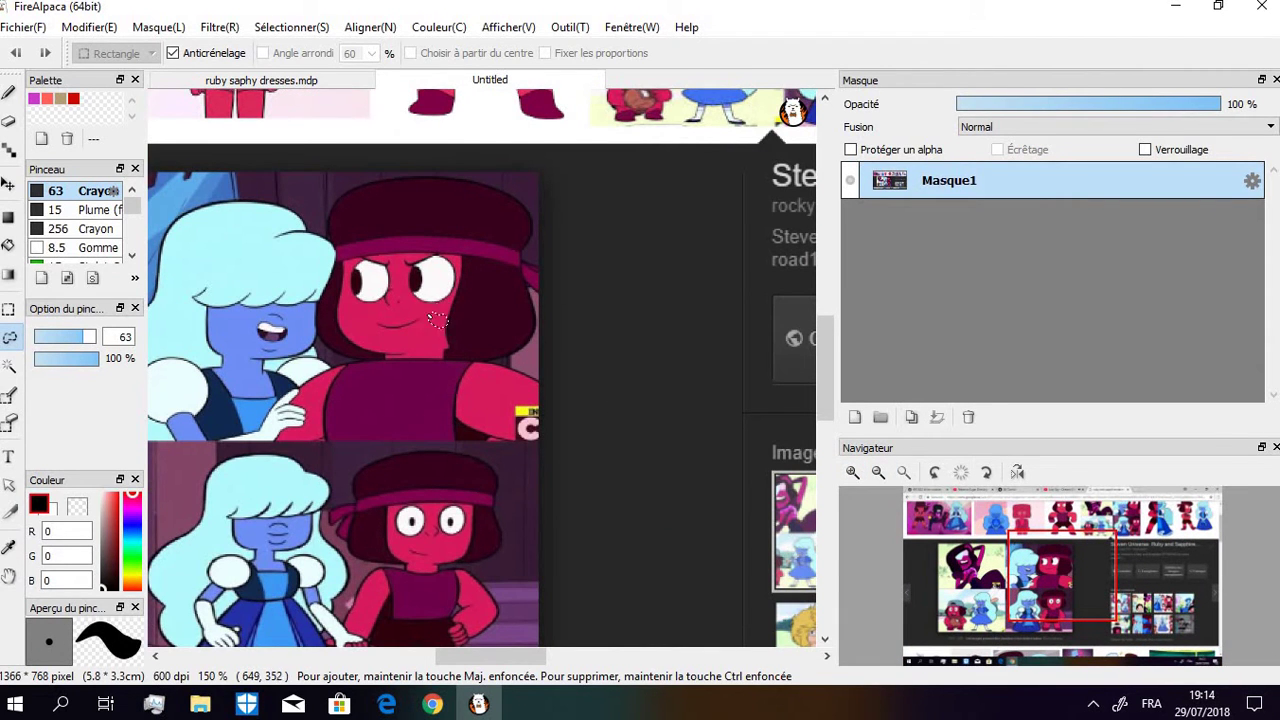
Bucket-fill Ruby's face, neck and arms in the dress drawing with the red skin colour 217, 28, 93 from the reference
left_click(255, 80)
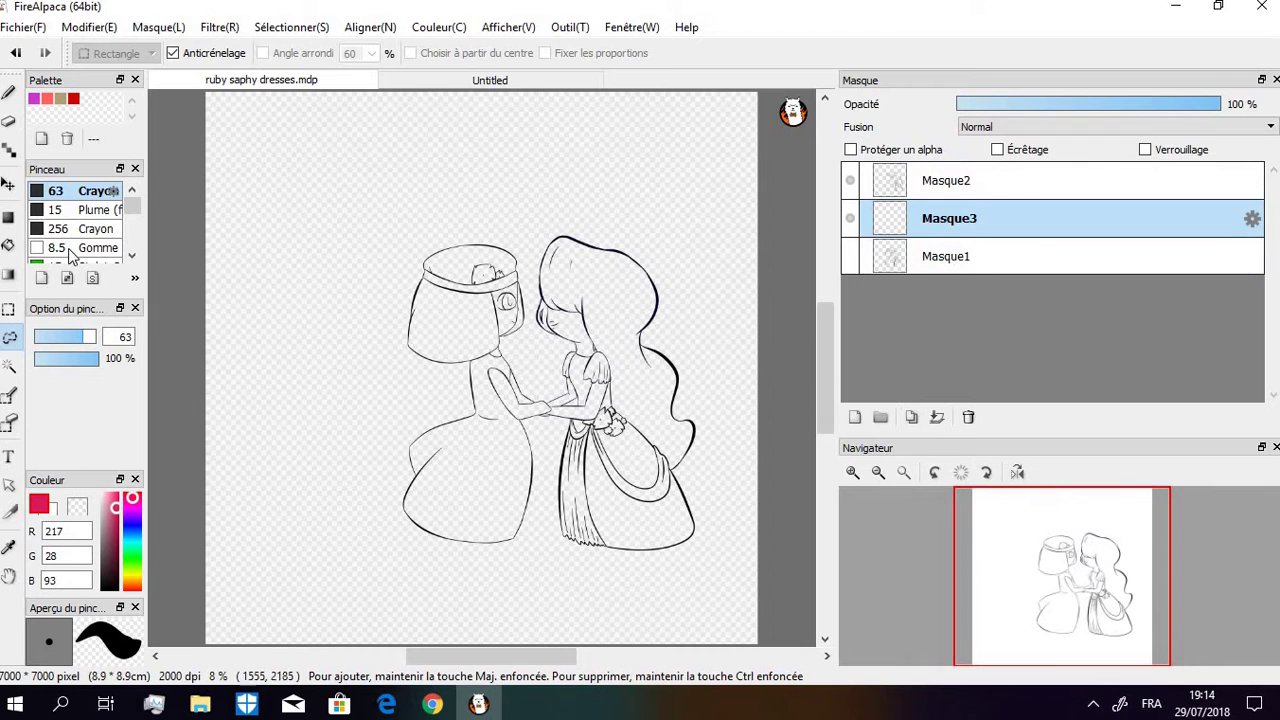
left_click(9, 245)
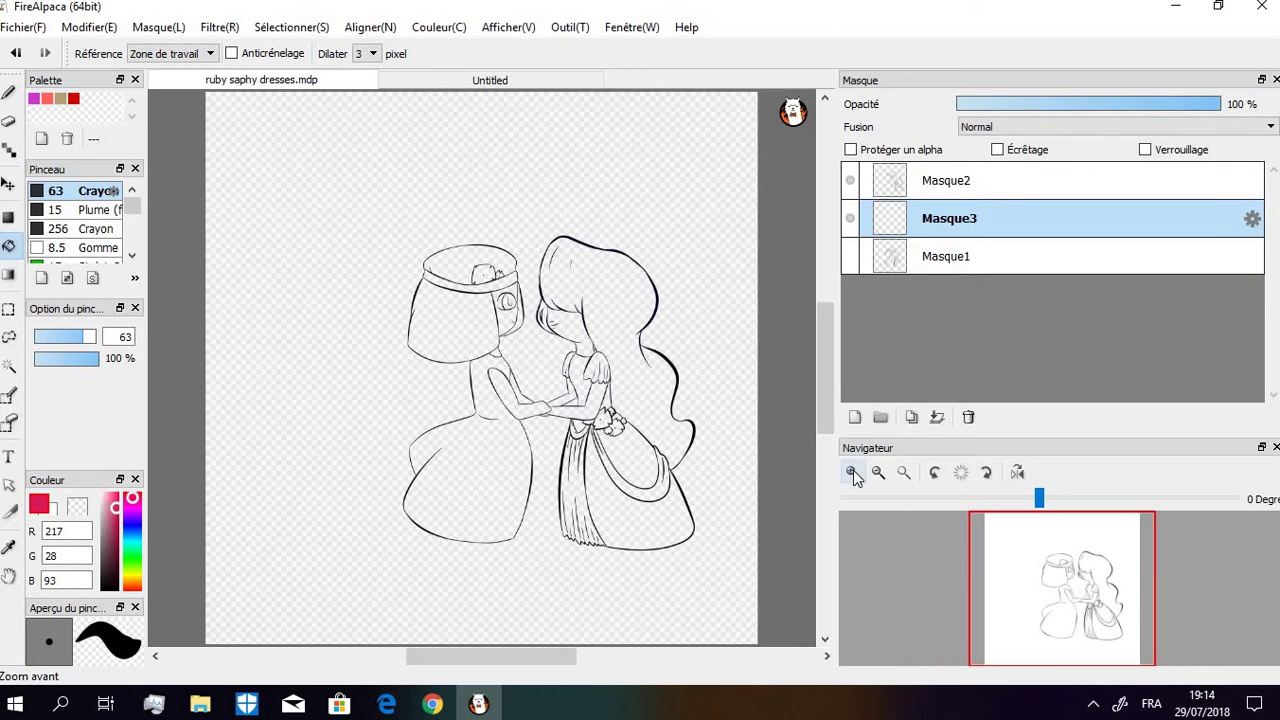
scroll(703, 381, "up", 2)
left_click(530, 258)
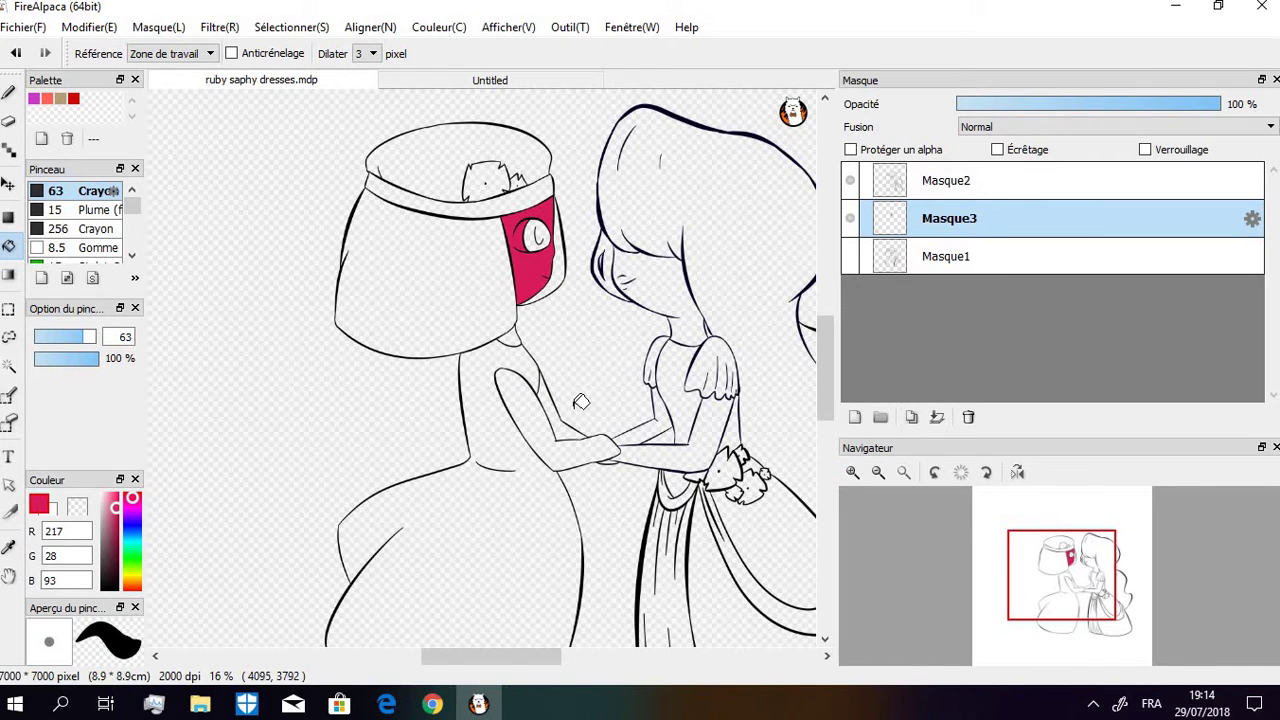
left_click(516, 334)
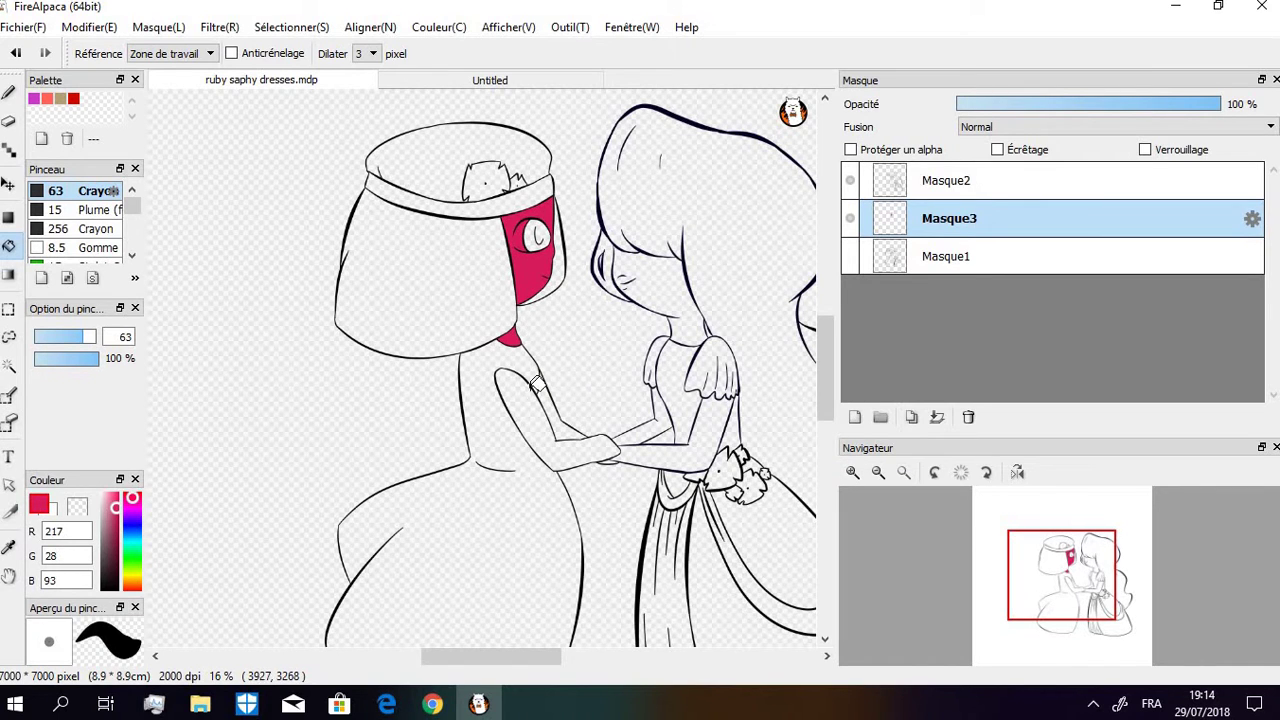
left_click(537, 403)
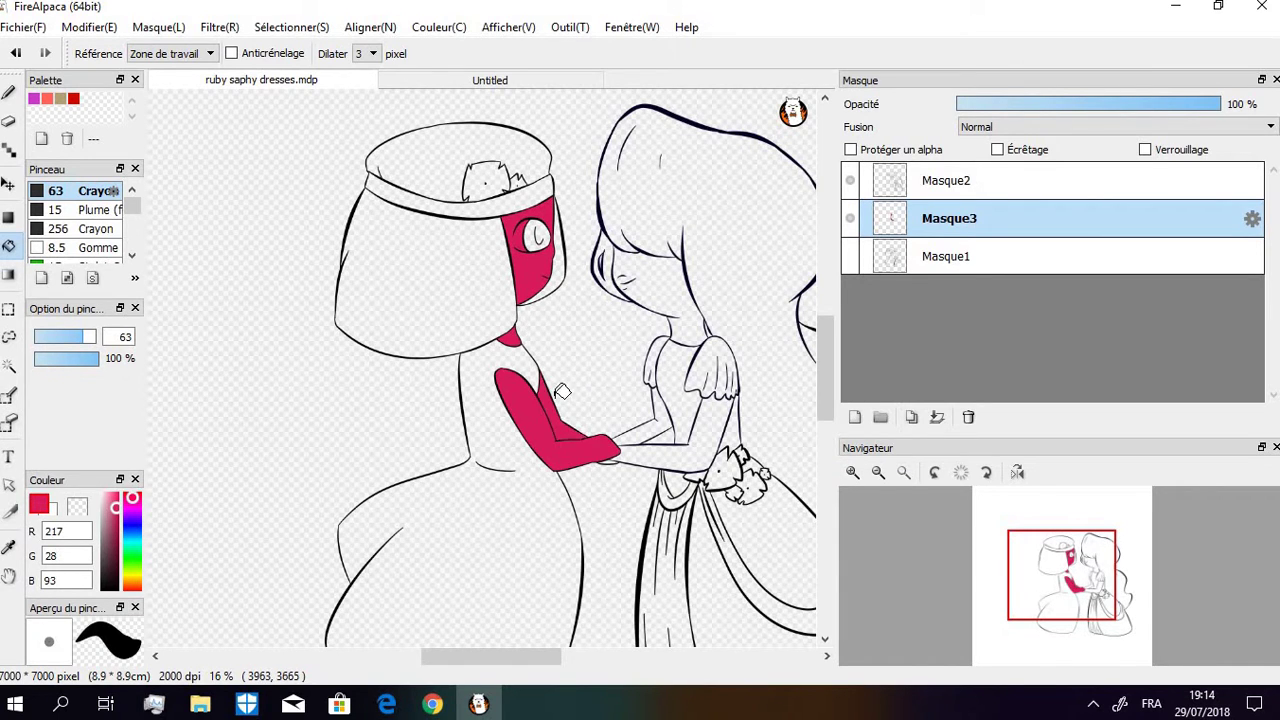
Sample the dark maroon 57, 0, 29 from the reference and fill Ruby's hair above and below the headband
left_click_drag(491, 656, 525, 656)
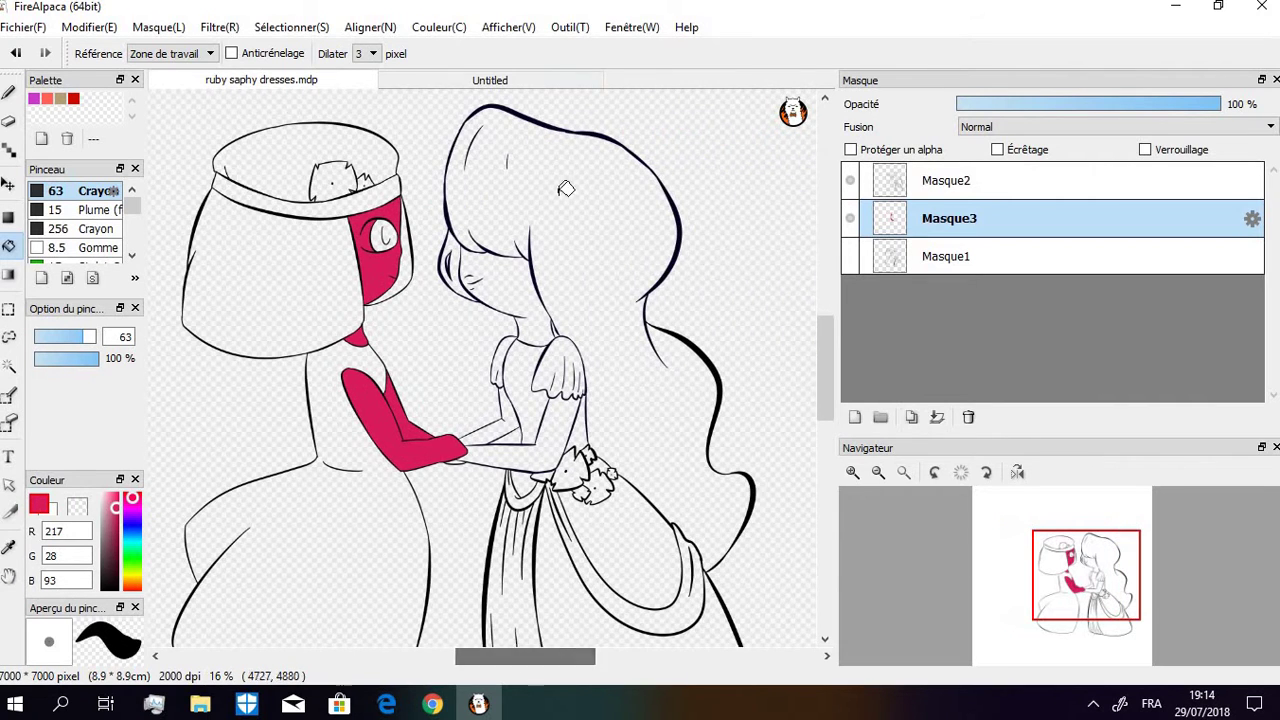
left_click(516, 80)
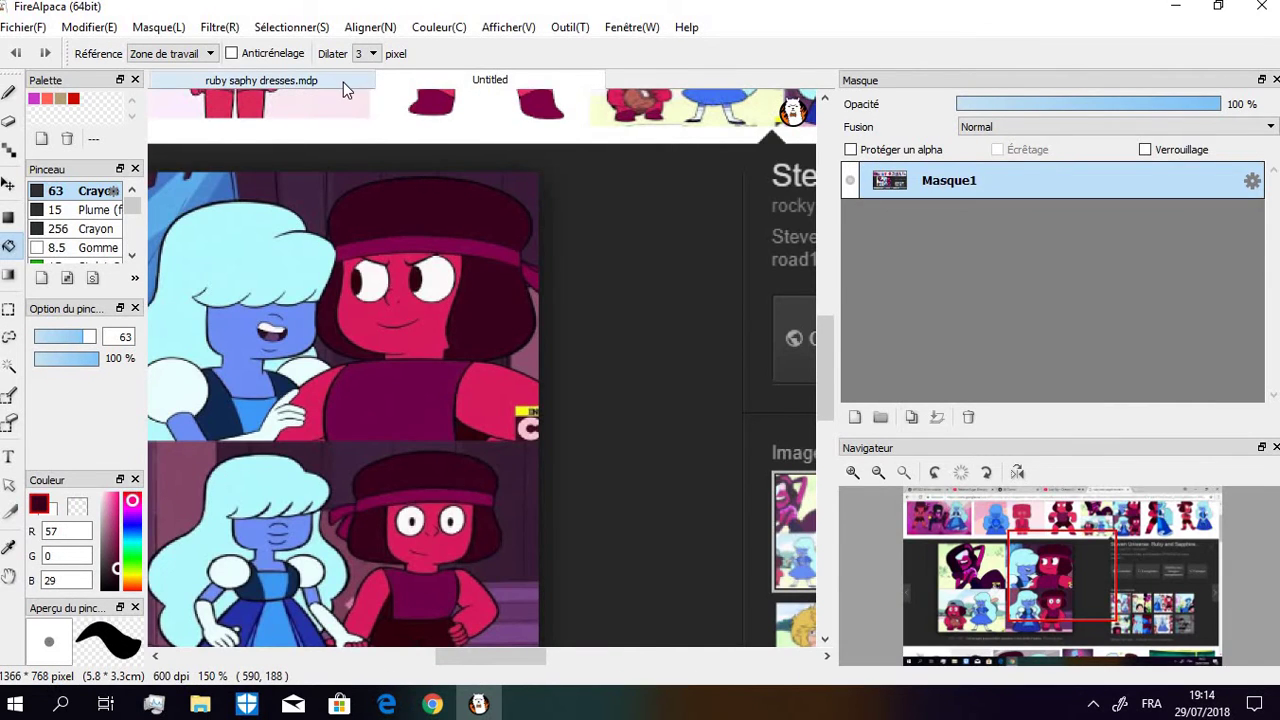
left_click(343, 82)
left_click(300, 215)
left_click(333, 158)
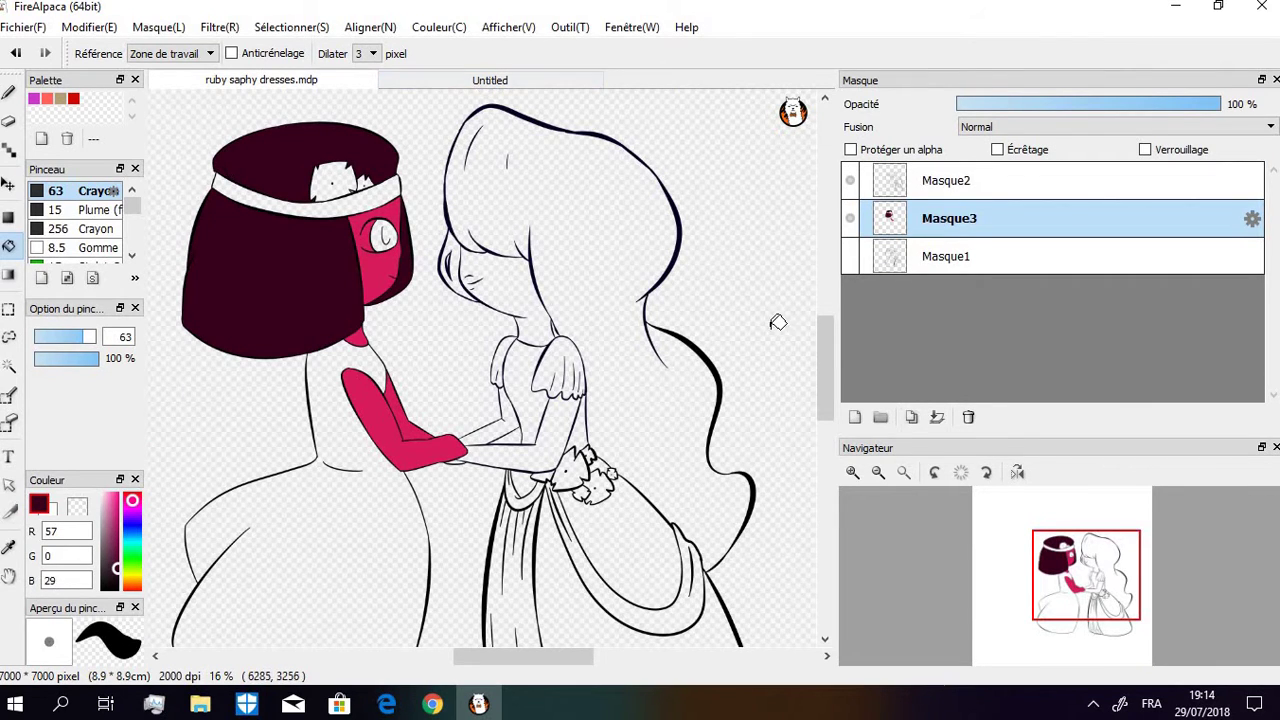
Sample the pale cyan 179, 251, 253 from Sapphire's hair in the reference and fill her hair and front lock
left_click(486, 81)
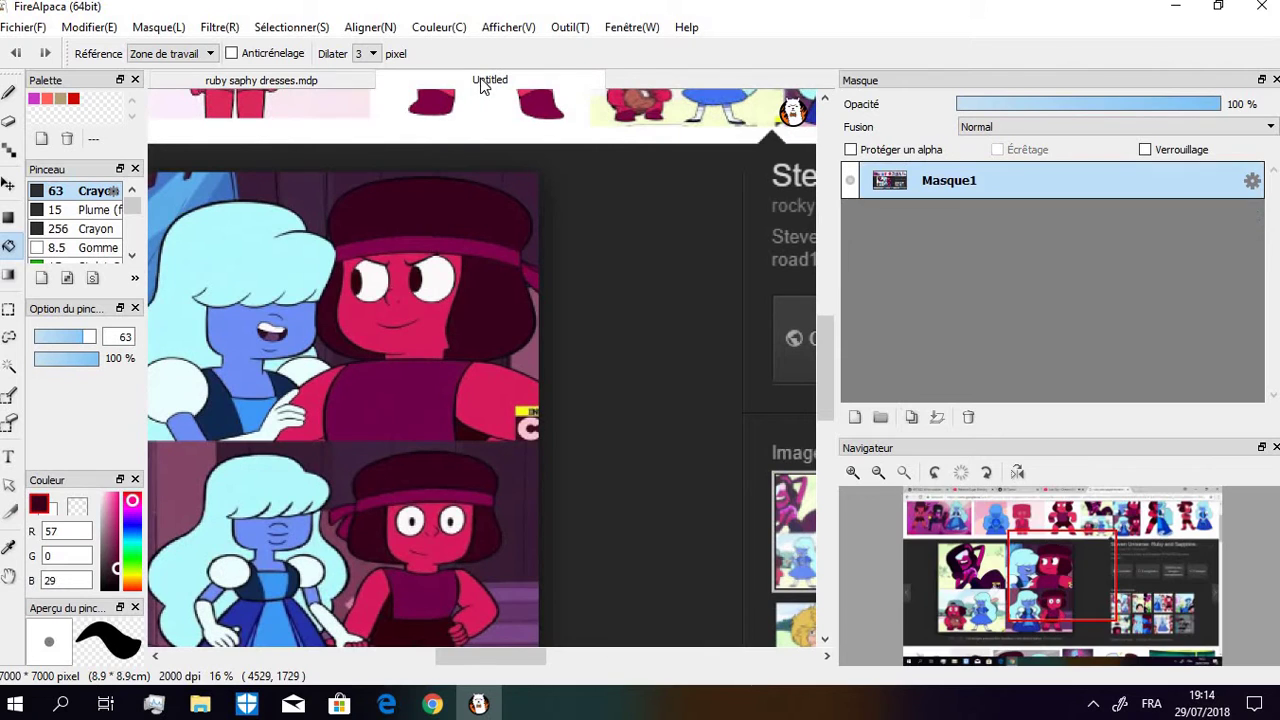
left_click(243, 224, "alt")
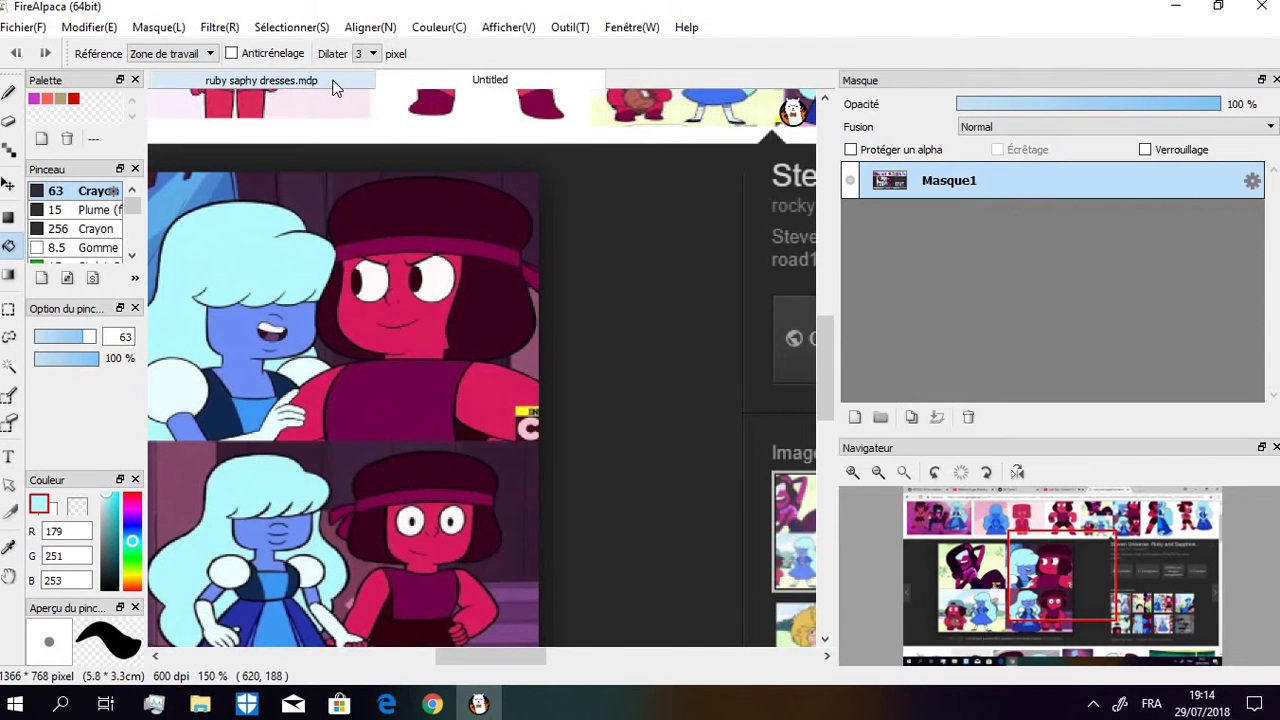
left_click(261, 80)
left_click(581, 215)
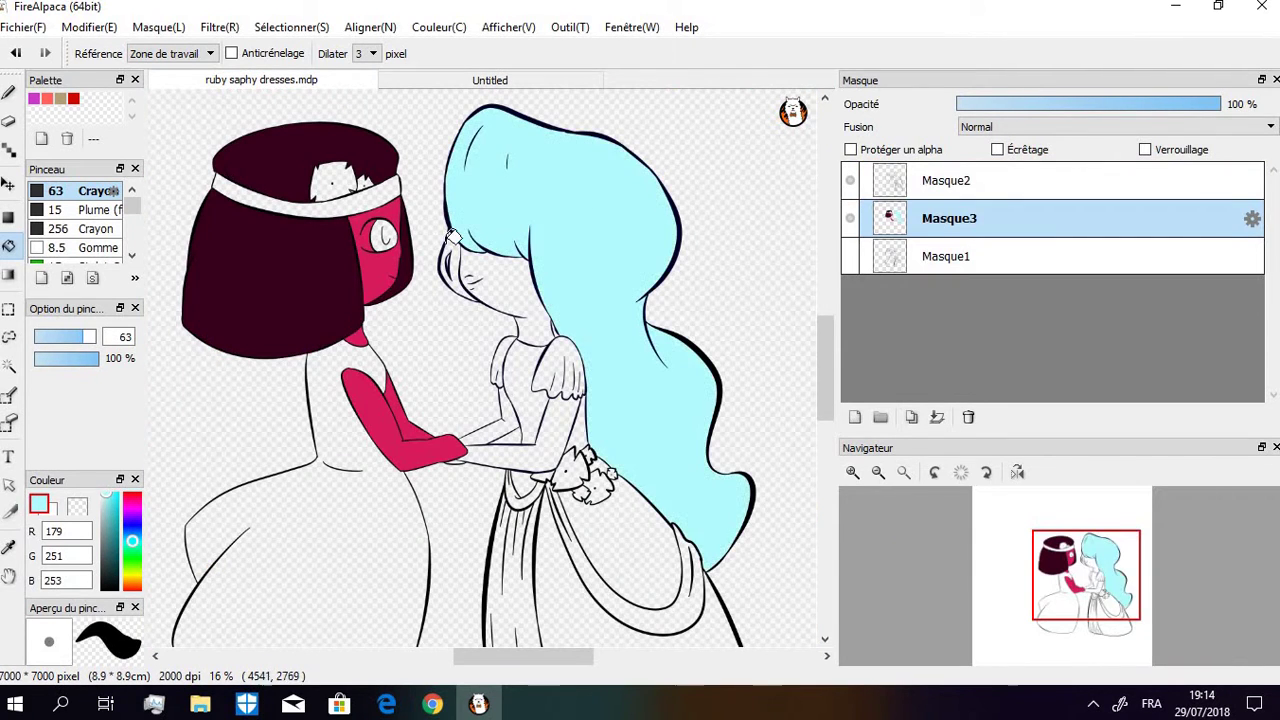
left_click(458, 245)
Fill Sapphire's face, neck and arms with the reference blue 111, 143, 247, and the remaining part of Ruby's hand with her skin red
left_click(412, 82)
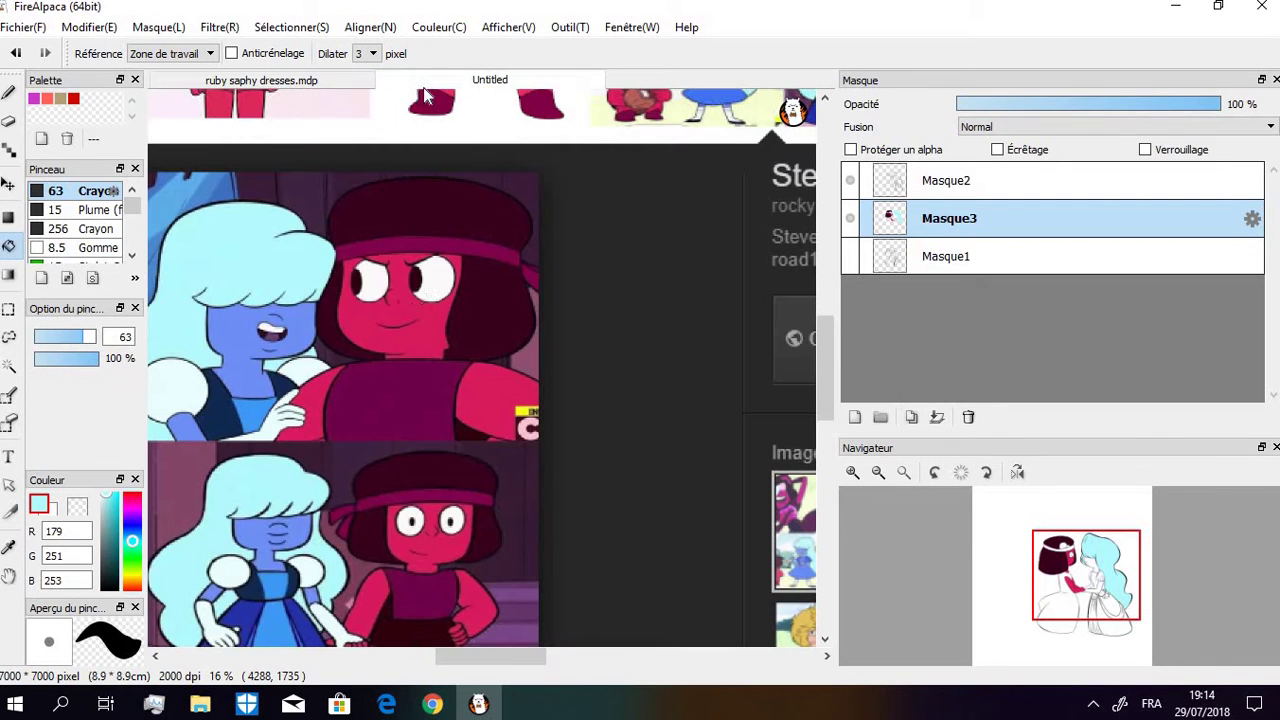
left_click(258, 320, "alt")
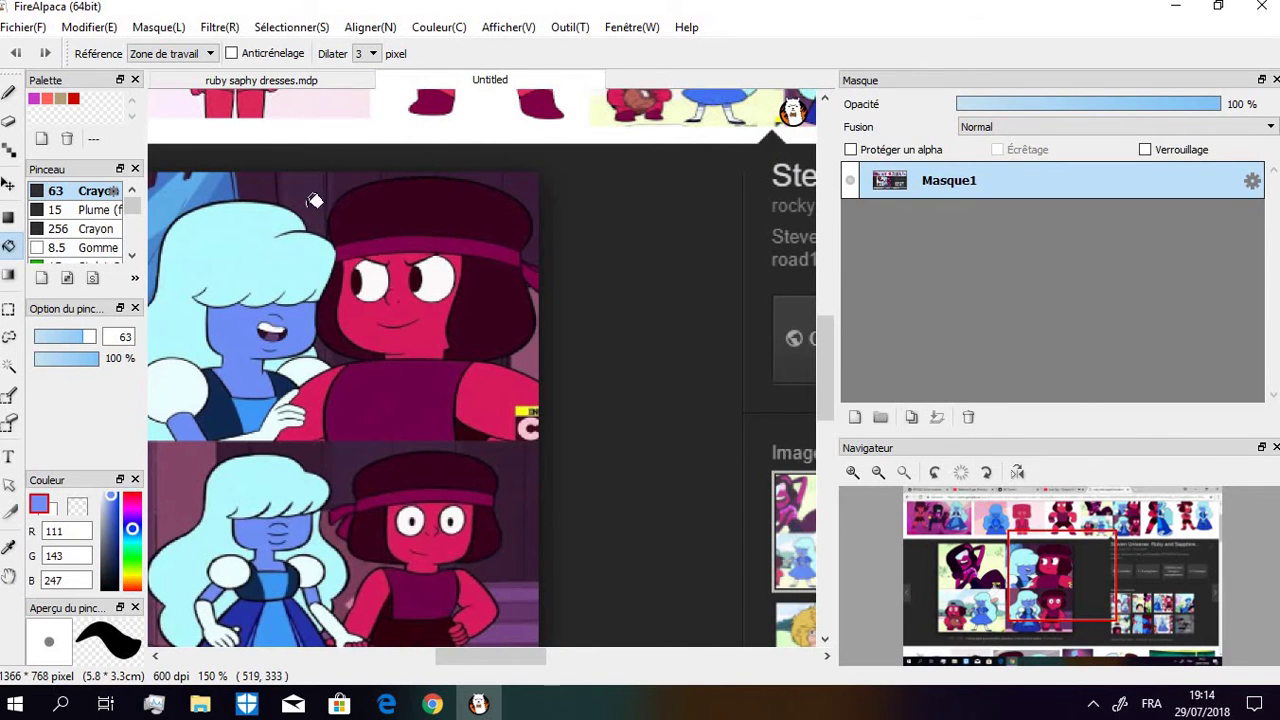
left_click(350, 80)
left_click(520, 289)
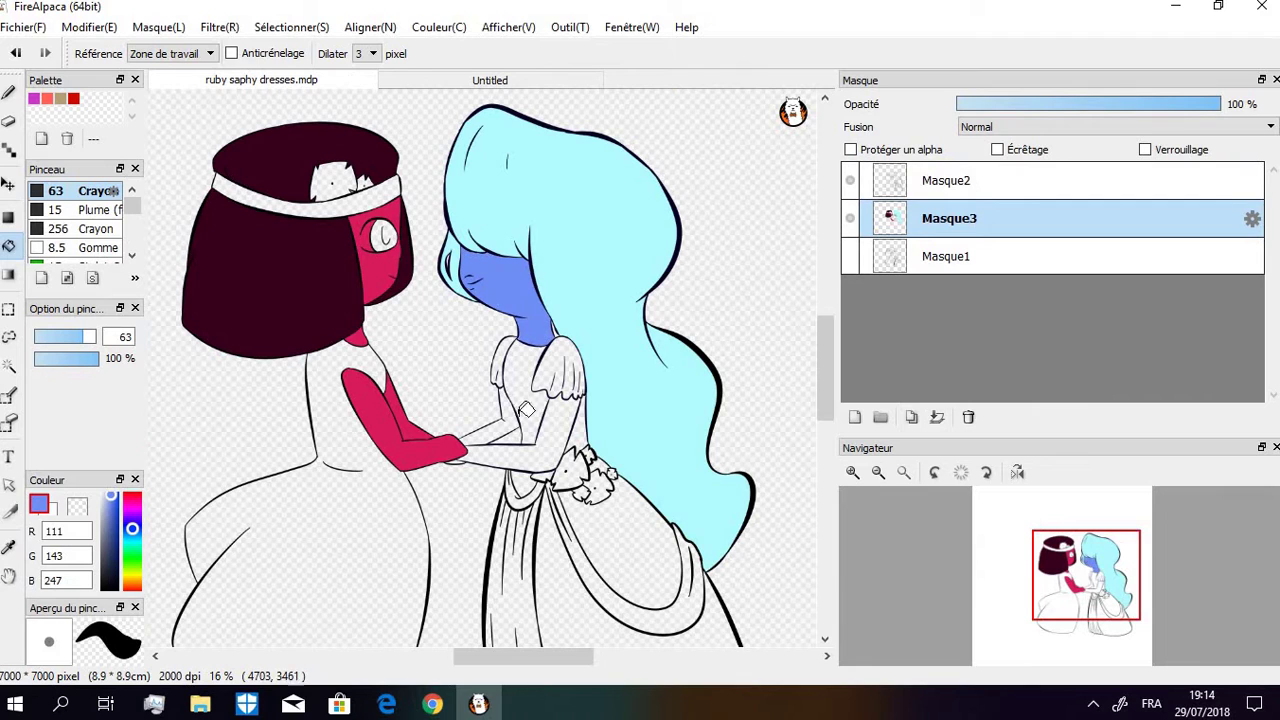
left_click(516, 430)
left_click(505, 425)
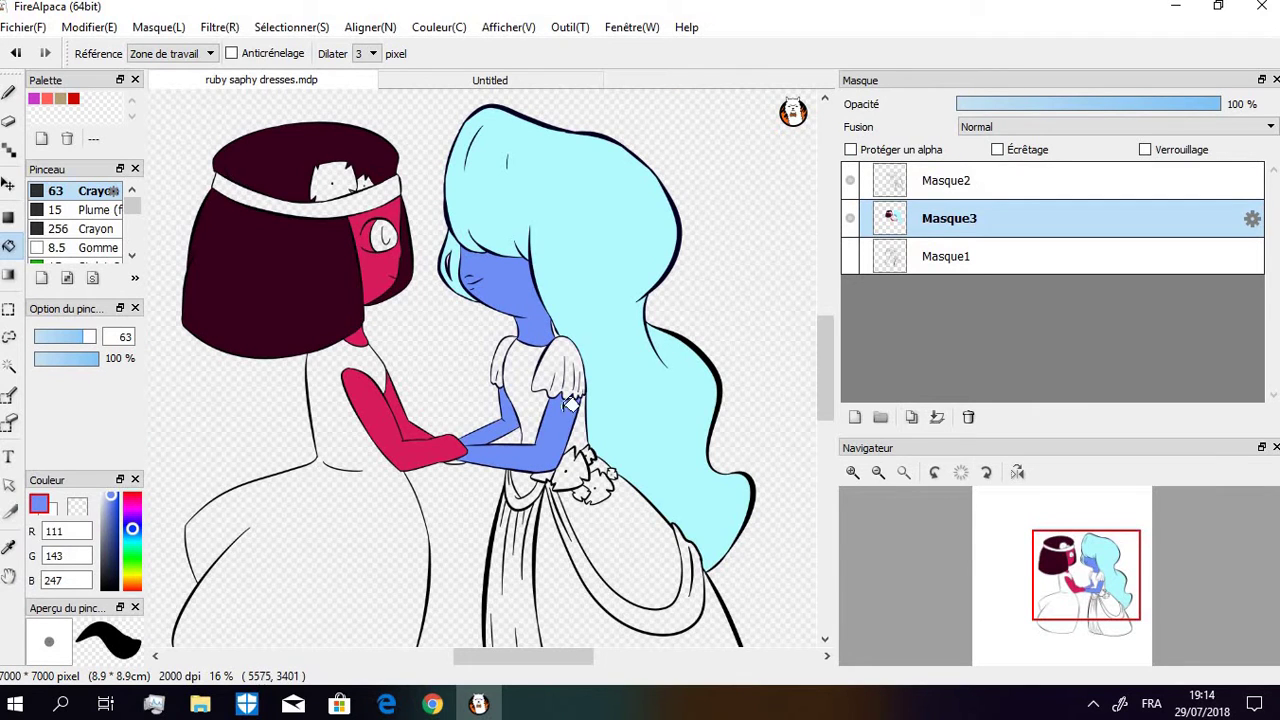
left_click(414, 420, "alt")
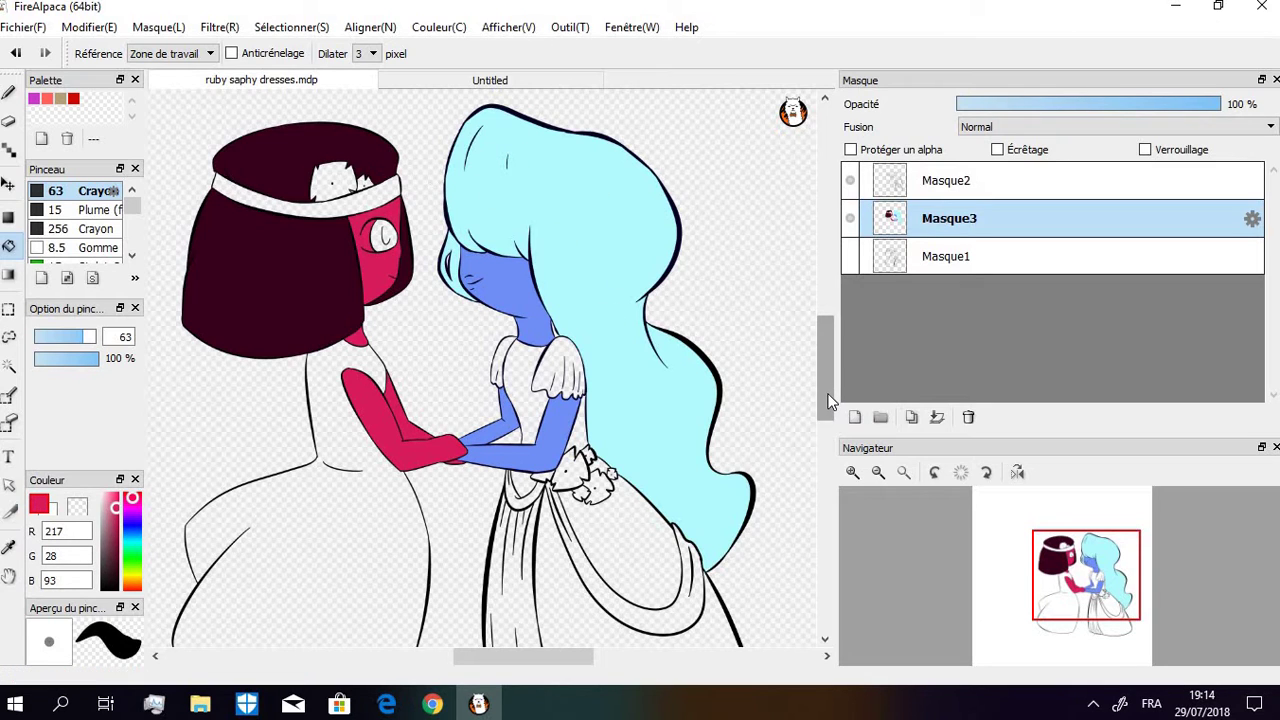
Browse the reference image for Sapphire's eye area and sample the darker blue 71, 86, 233 from her face
mouse_move(828, 400)
left_mouse_down()
mouse_move(828, 420)
mouse_move(828, 396)
left_mouse_up()
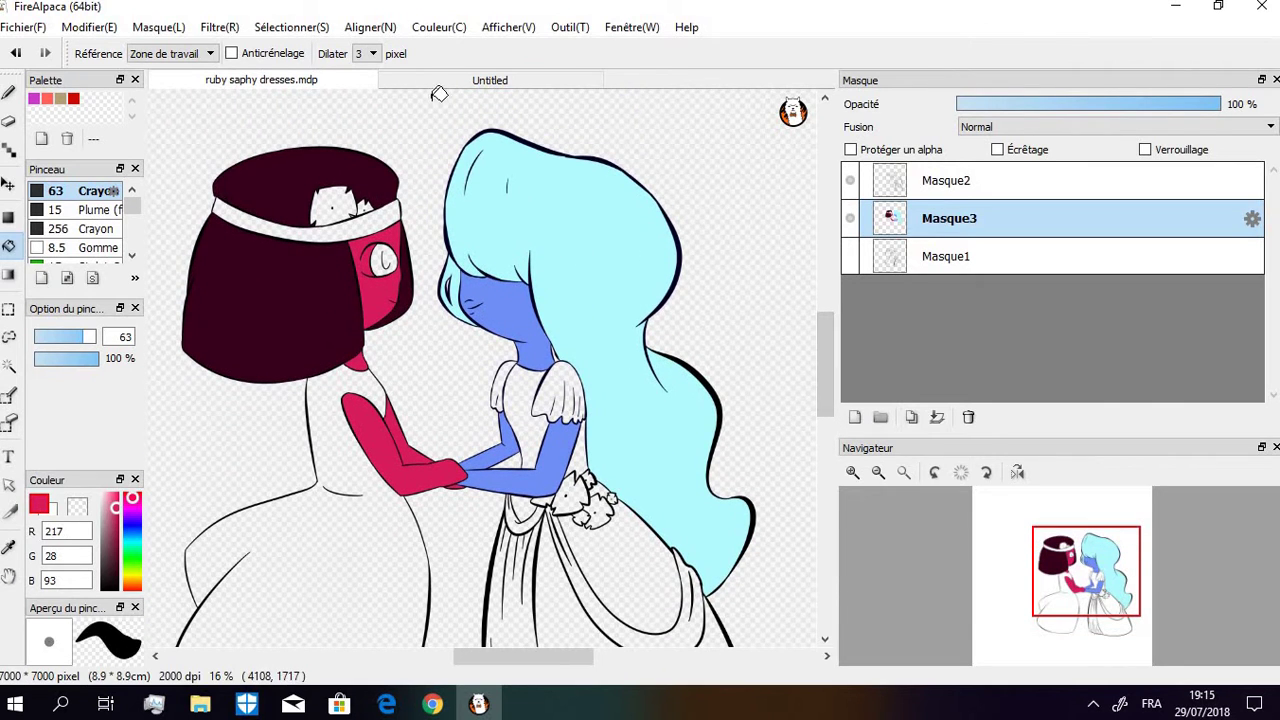
left_click(433, 90)
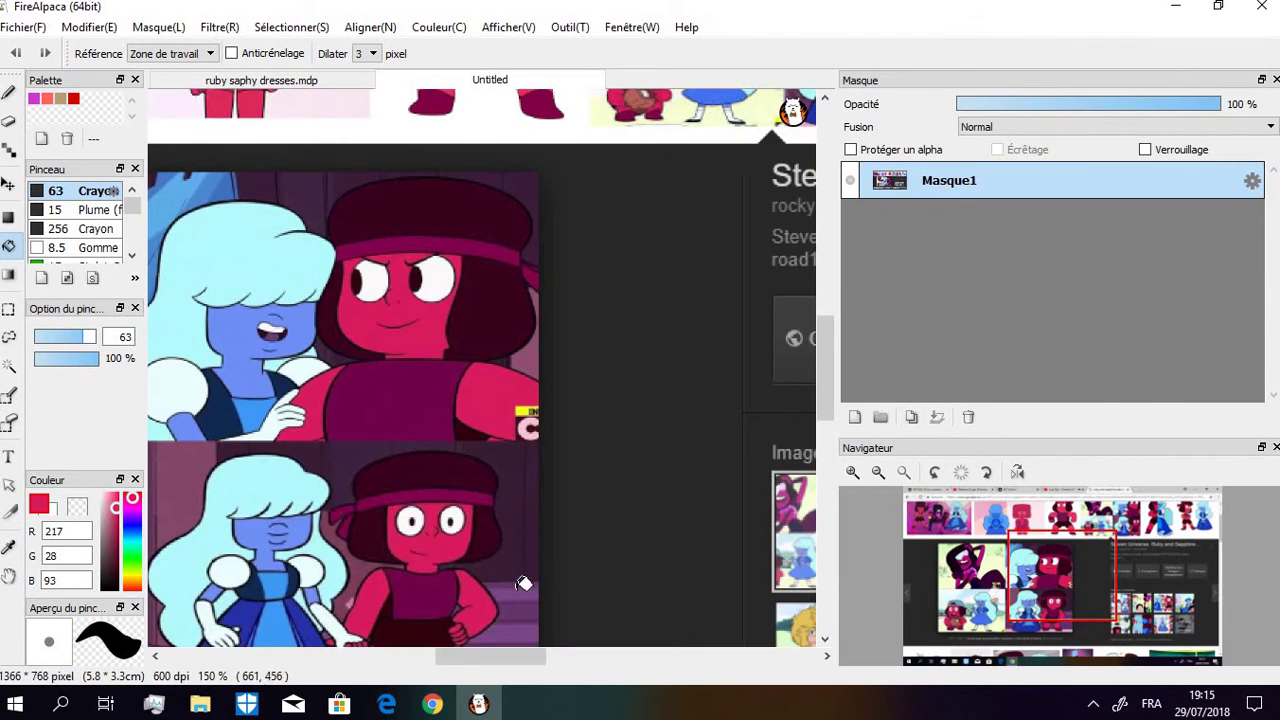
left_click_drag(516, 652, 435, 645)
left_click_drag(822, 352, 822, 303)
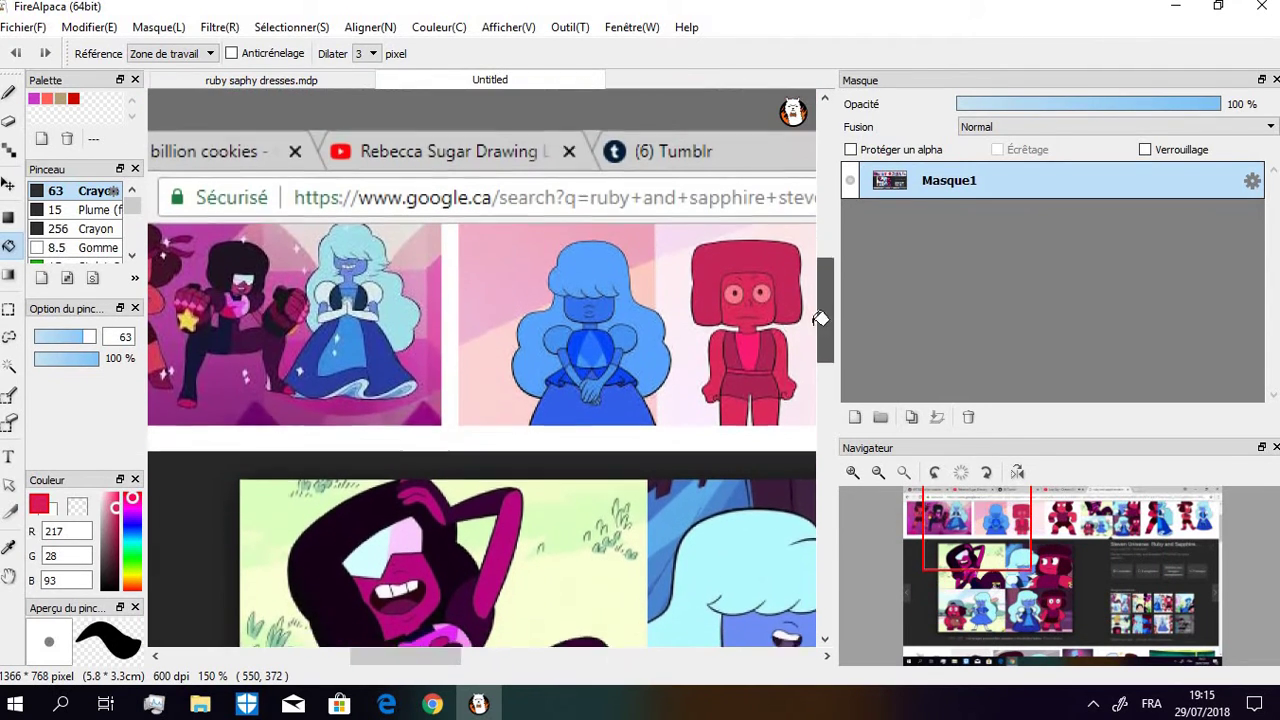
left_click_drag(464, 656, 632, 612)
left_click_drag(828, 330, 600, 611)
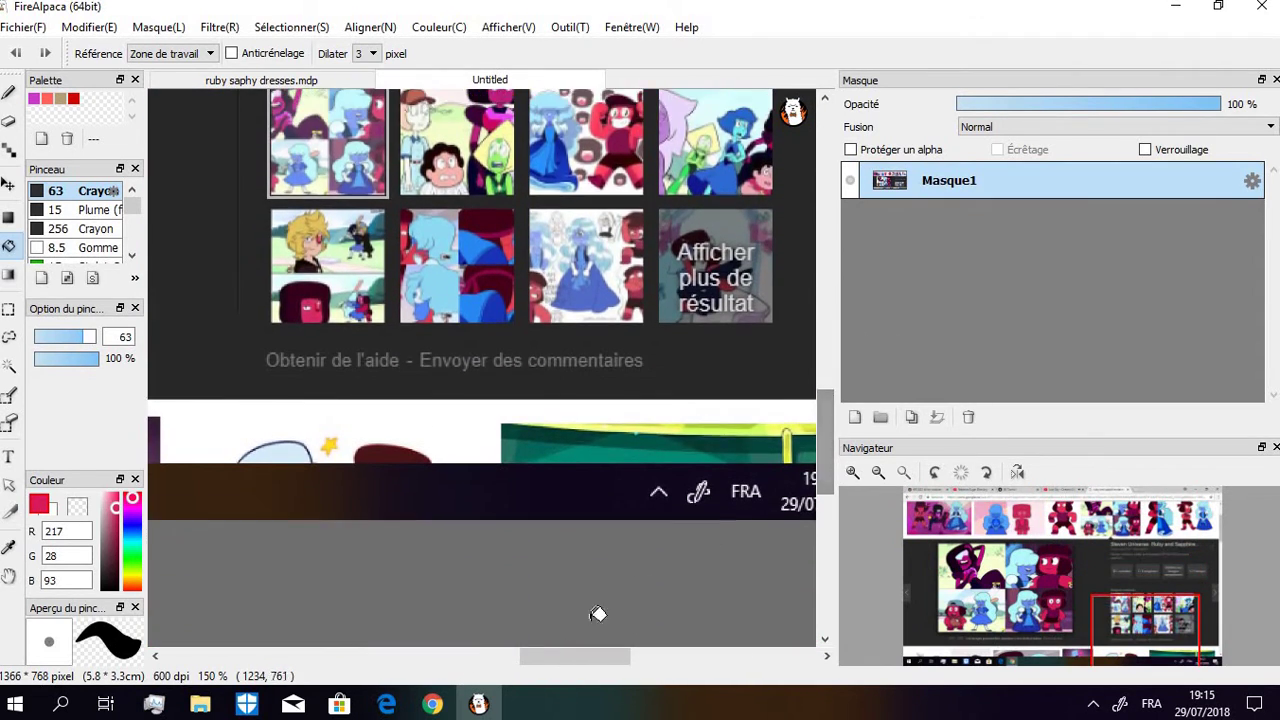
left_click_drag(580, 660, 441, 620)
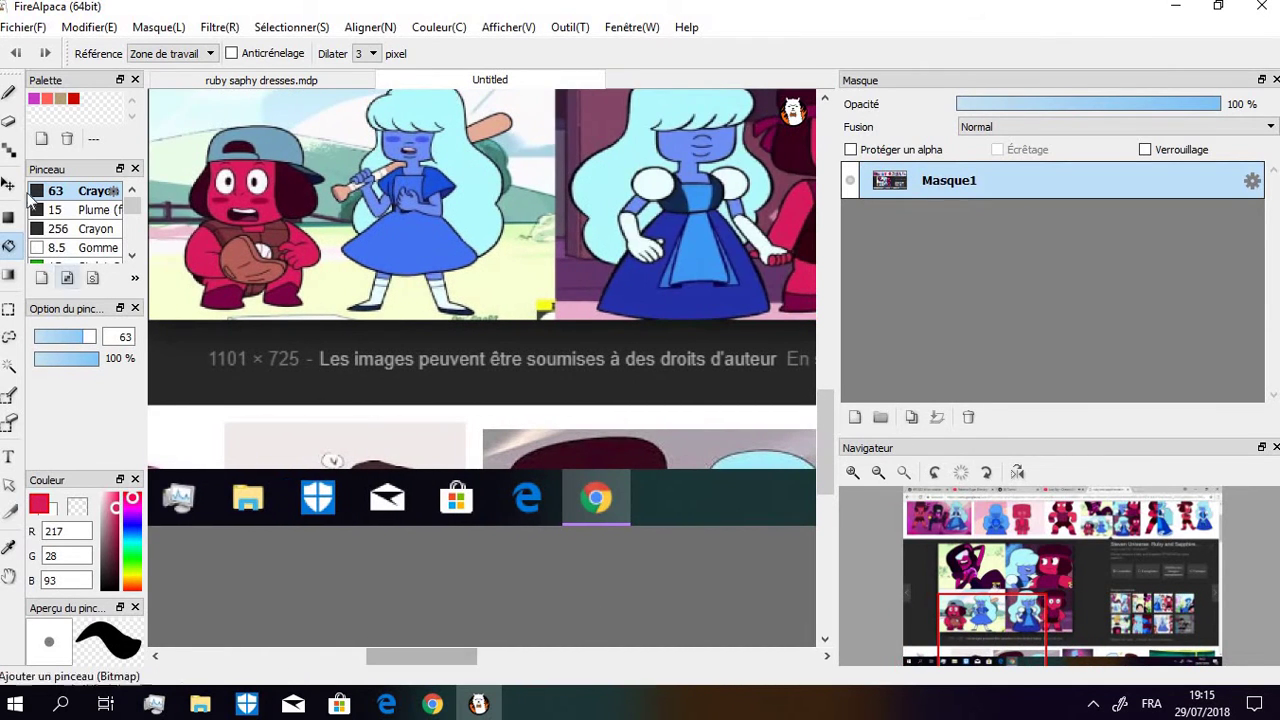
left_click(405, 130)
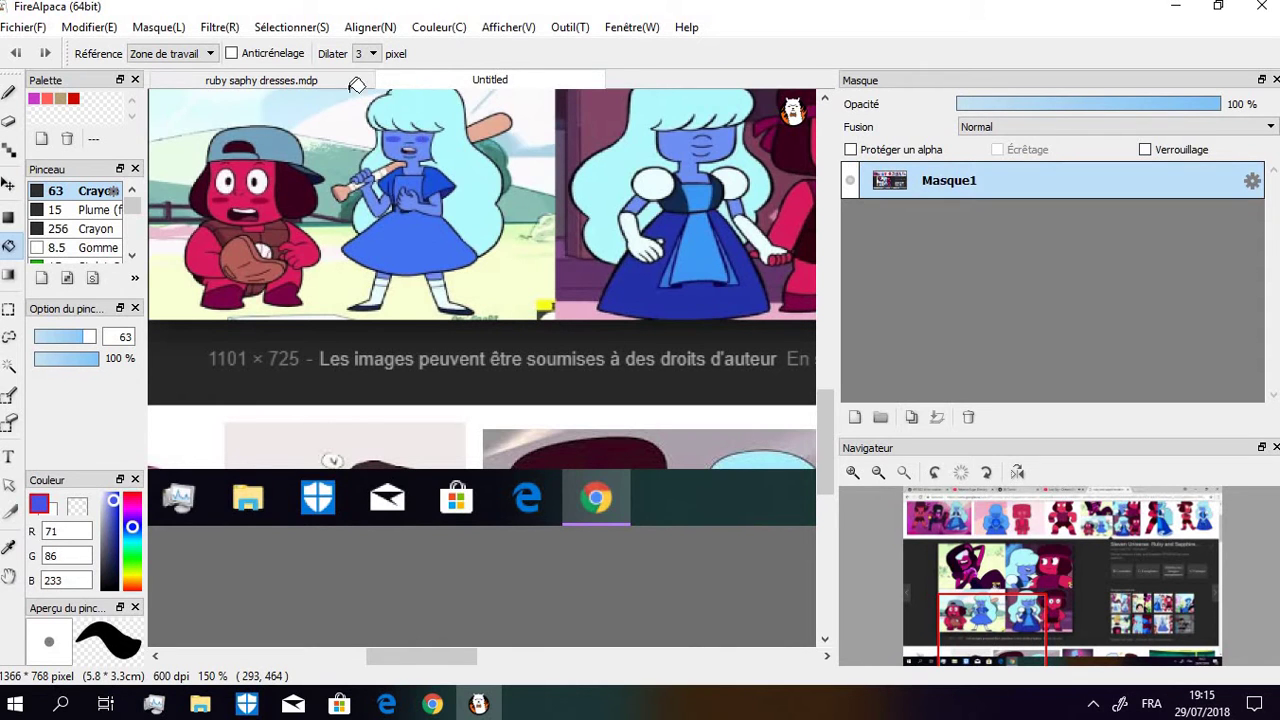
Outline an oval blush mark on Sapphire's face just below her fringe and fill it with the darker blue 71, 86, 233
left_click(312, 84)
left_click(8, 92)
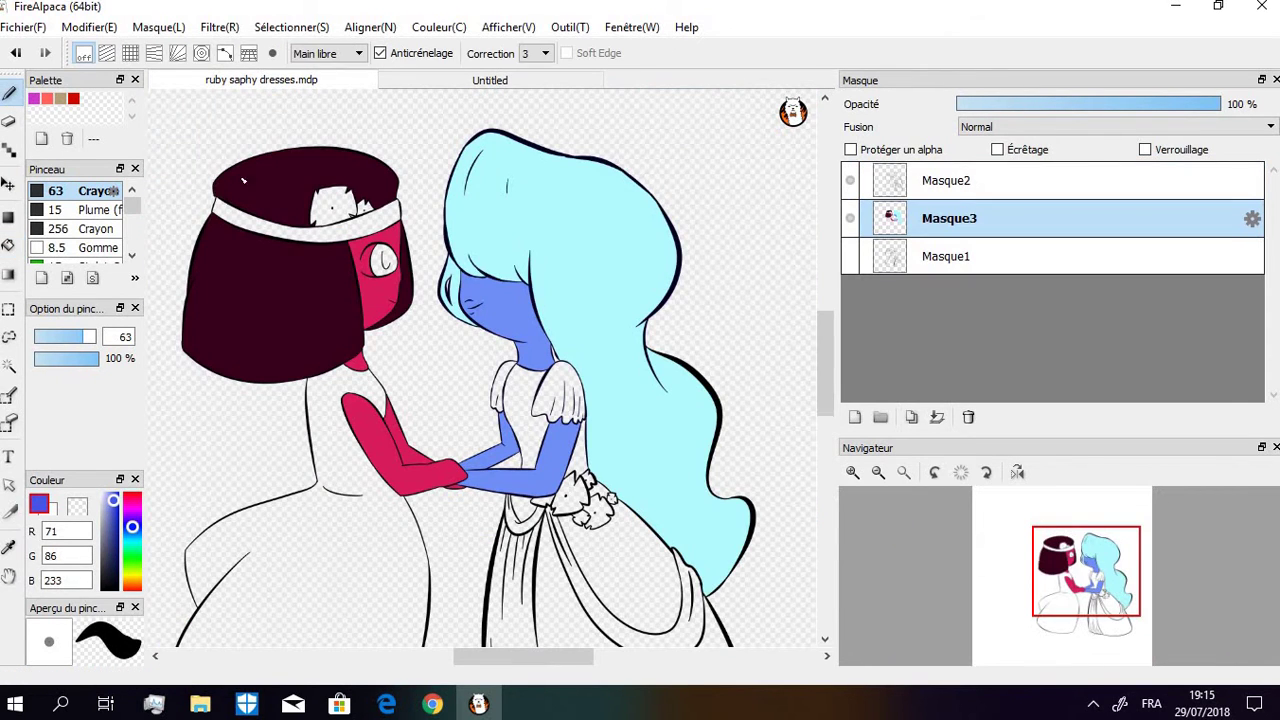
left_click(853, 471)
left_click(853, 471)
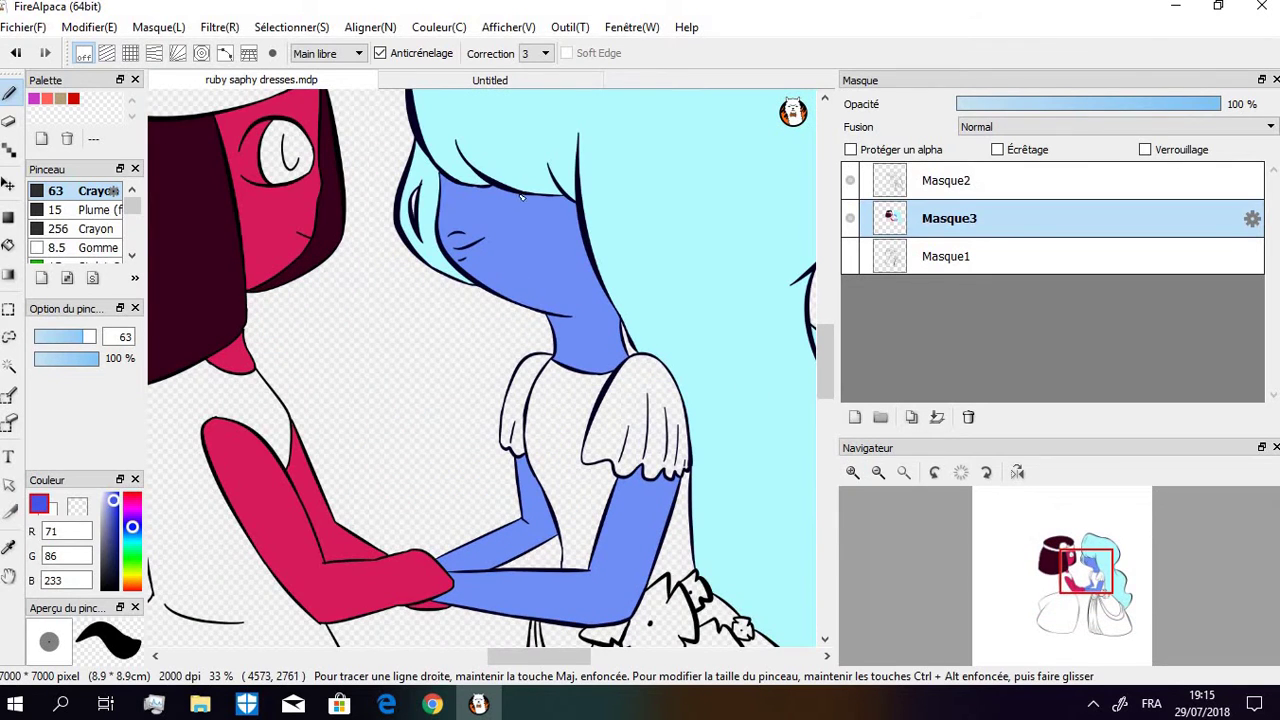
key("ctrl+z")
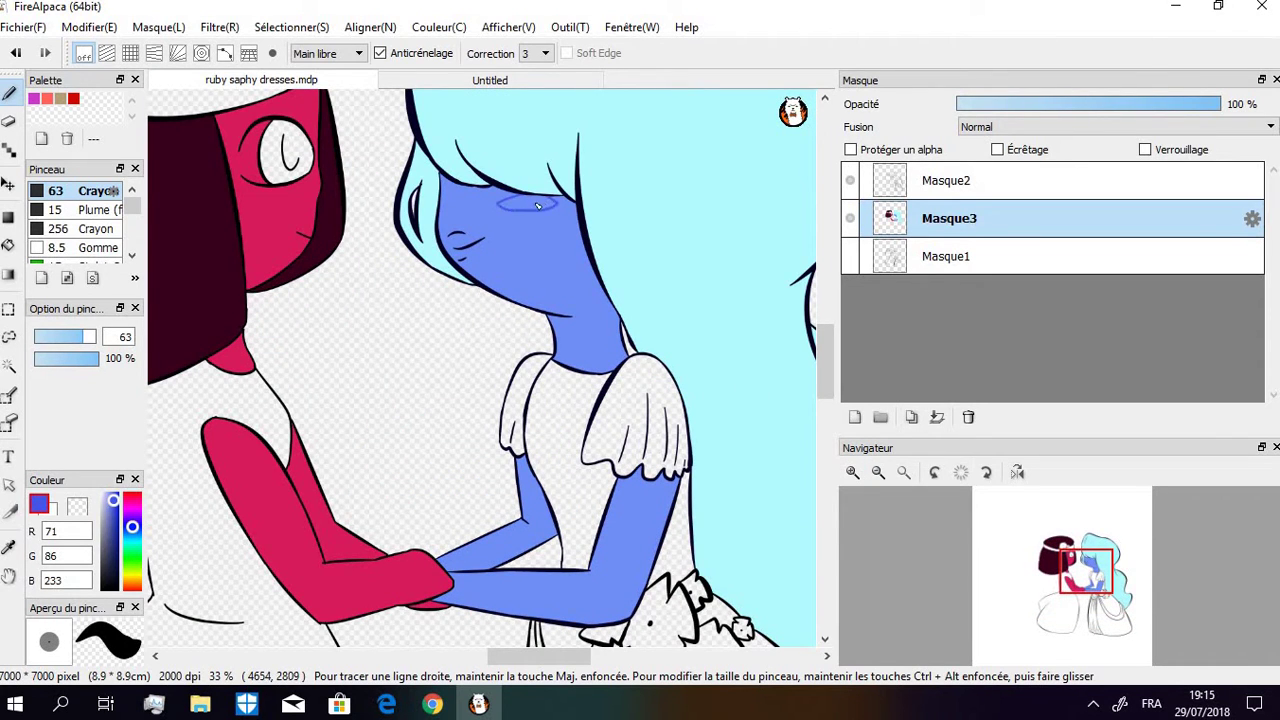
key("ctrl+z")
key("ctrl+z")
key("ctrl+z")
left_click(8, 245)
left_click(515, 198)
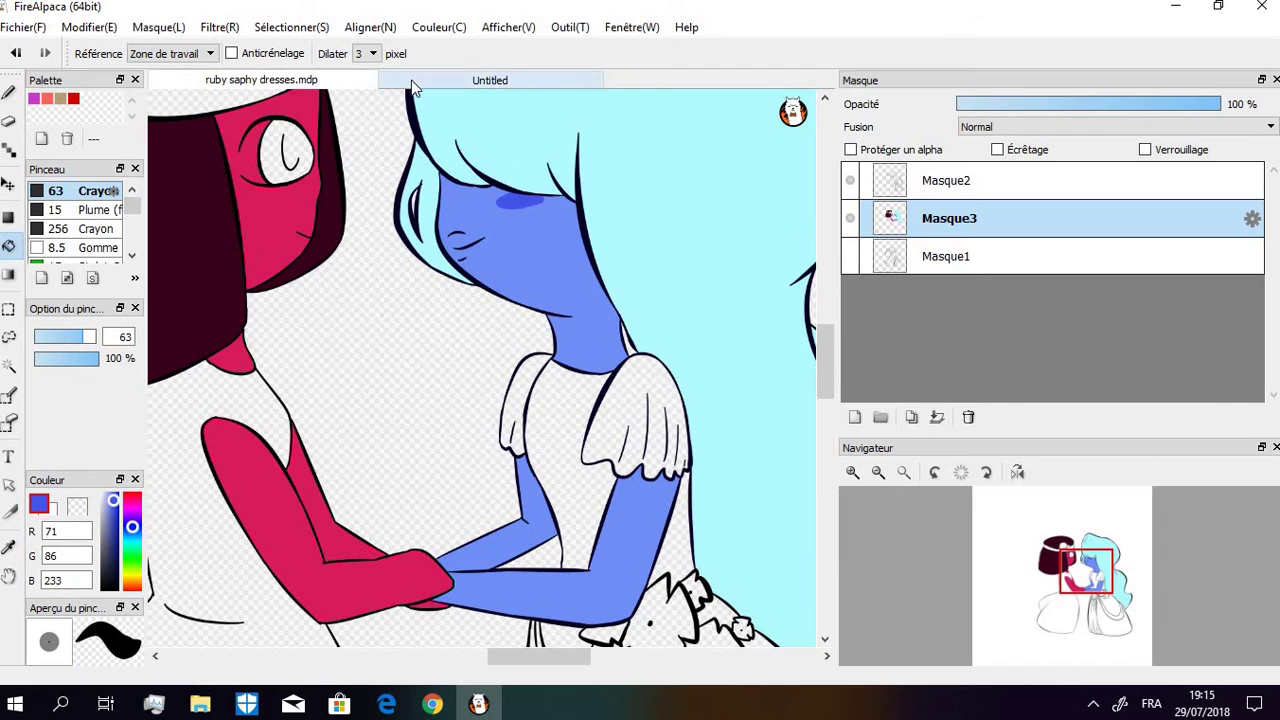
Sample the dark red 152, 0, 59 from the reference and paint a filled blush mark on Ruby's cheek below her eye
left_click(490, 80)
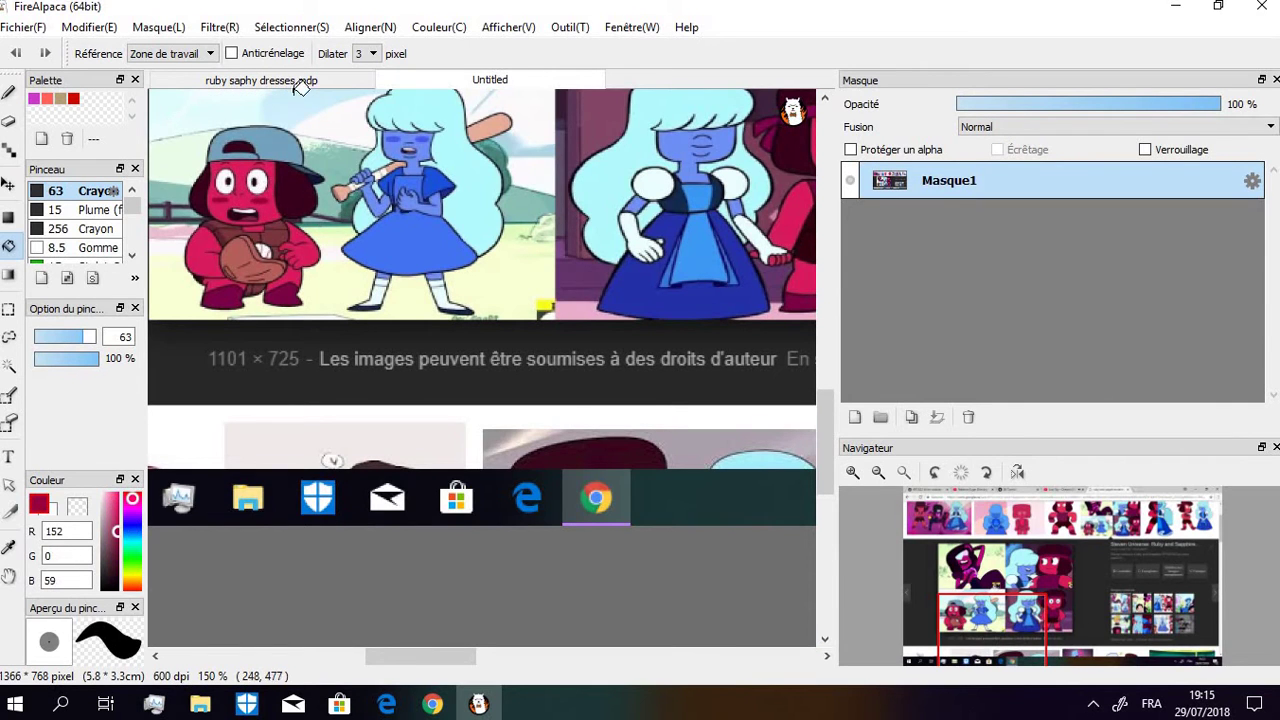
left_click(298, 82)
left_click(9, 93)
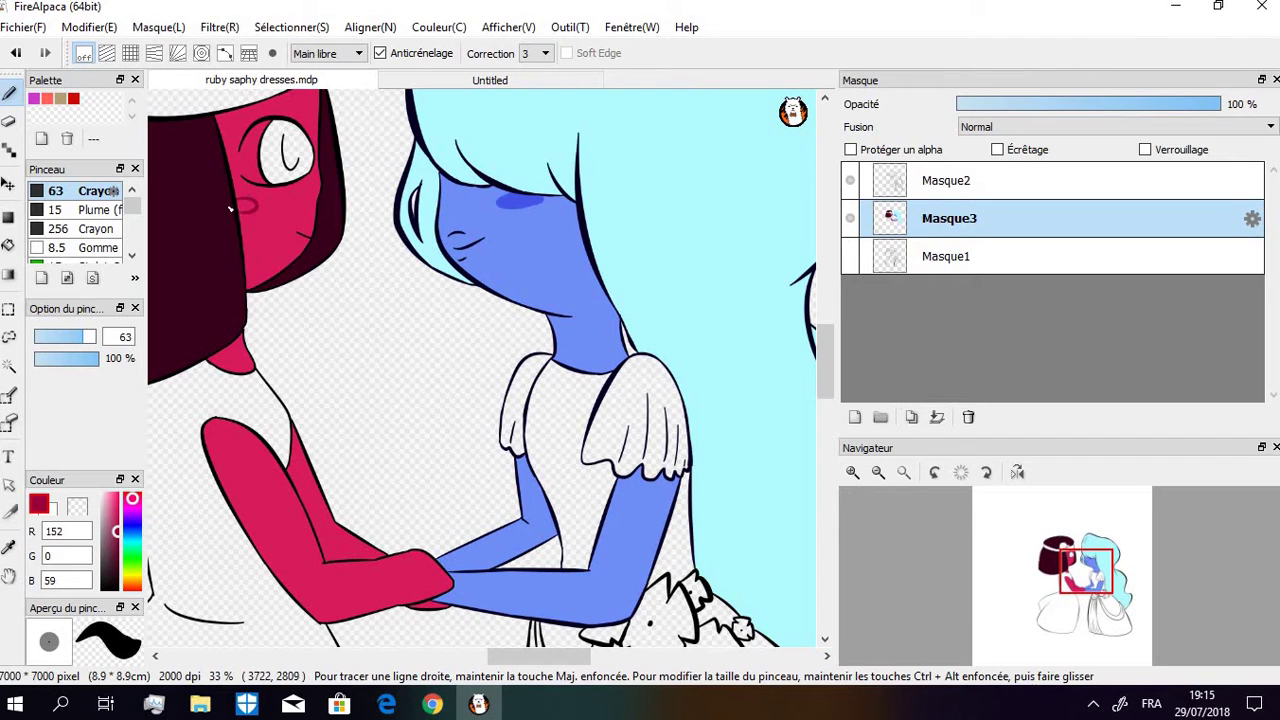
left_click(9, 245)
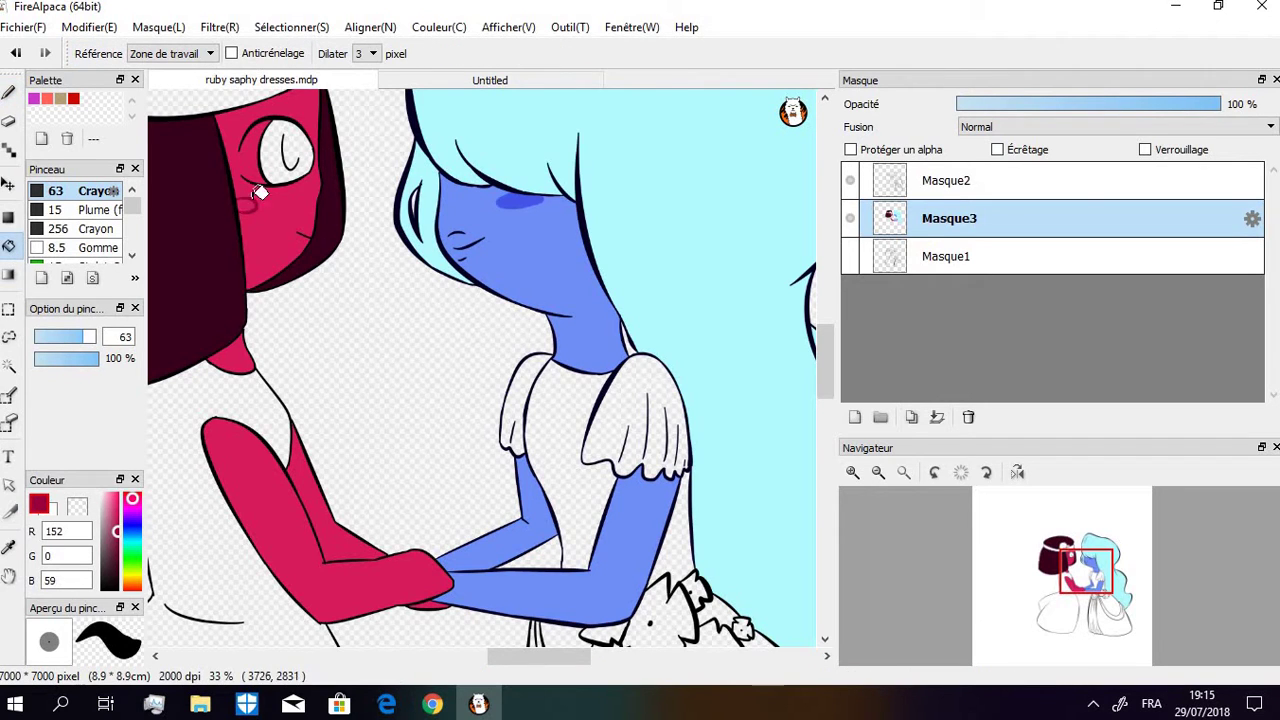
Close the outline of Ruby's eye white with the very pale pink 251, 226, 236 and fill it with the same colour
left_click(9, 93)
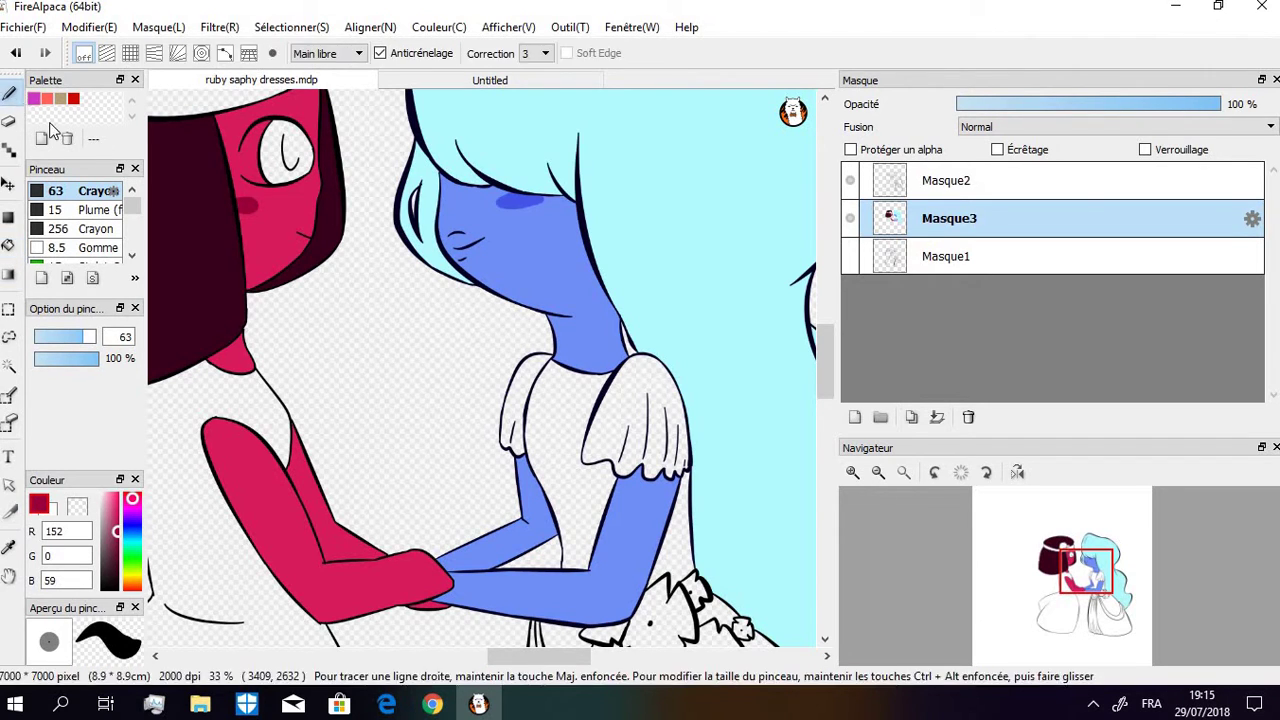
left_click(110, 500)
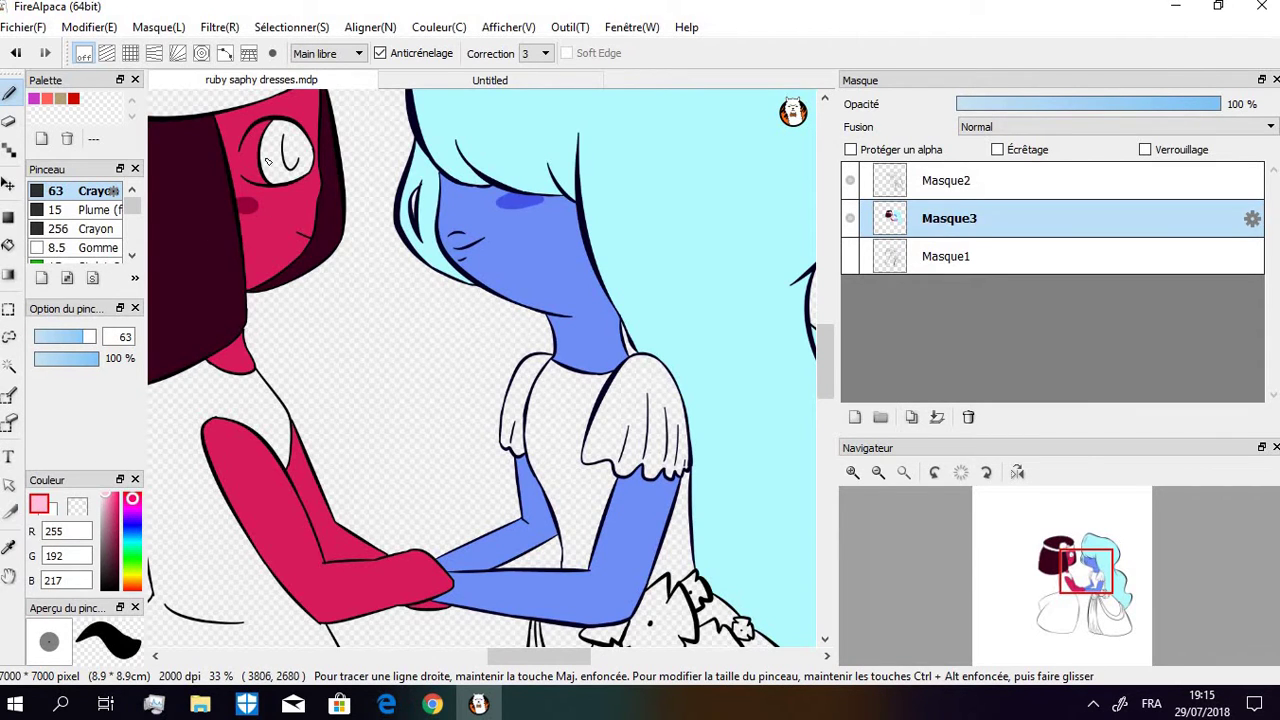
key("ctrl+z")
left_click(104, 494)
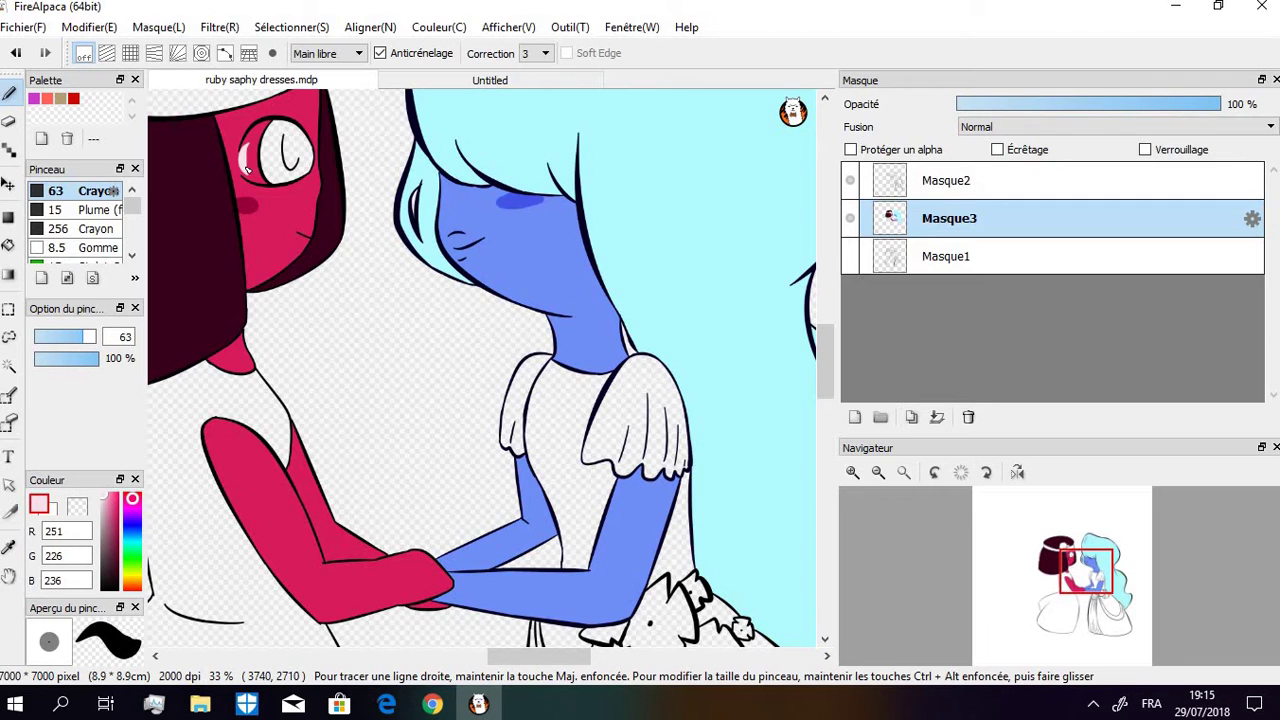
key("ctrl+z")
key("ctrl+z")
left_click(9, 244)
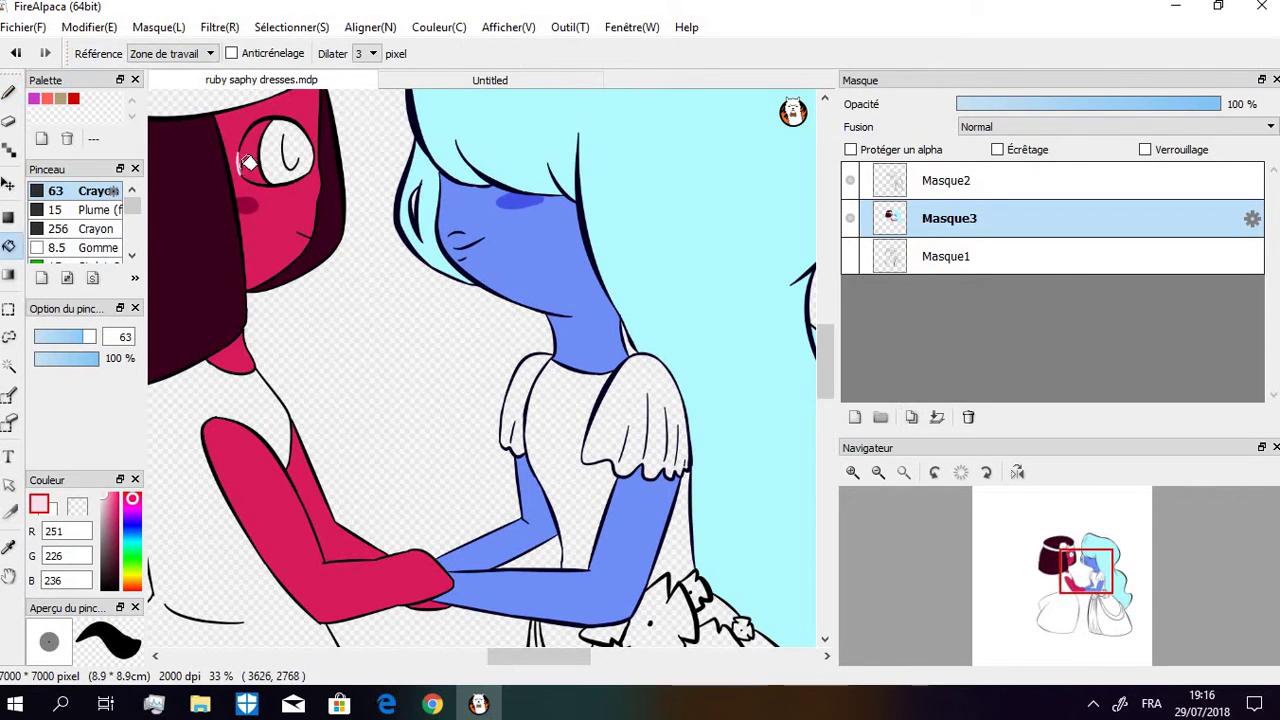
left_click(248, 163)
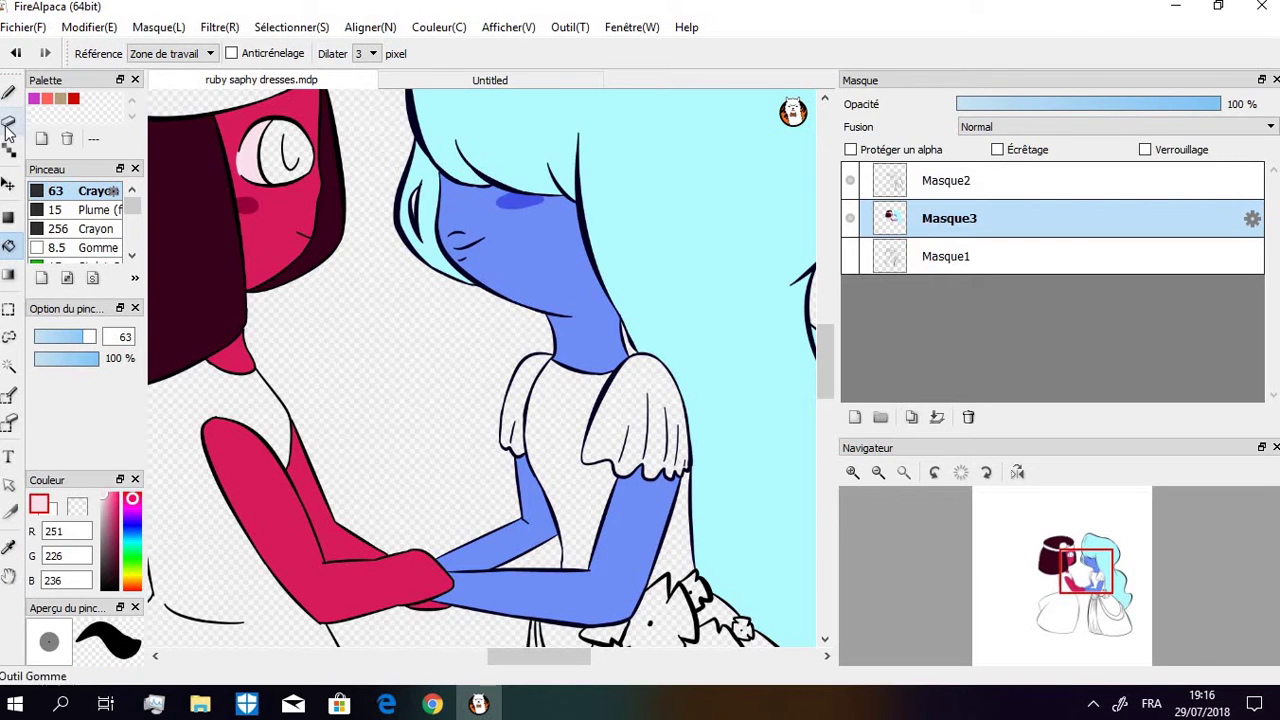
Check Ruby's eyes in the reference and fill her iris and pupil with the near-black 18, 18, 18
left_click(410, 80)
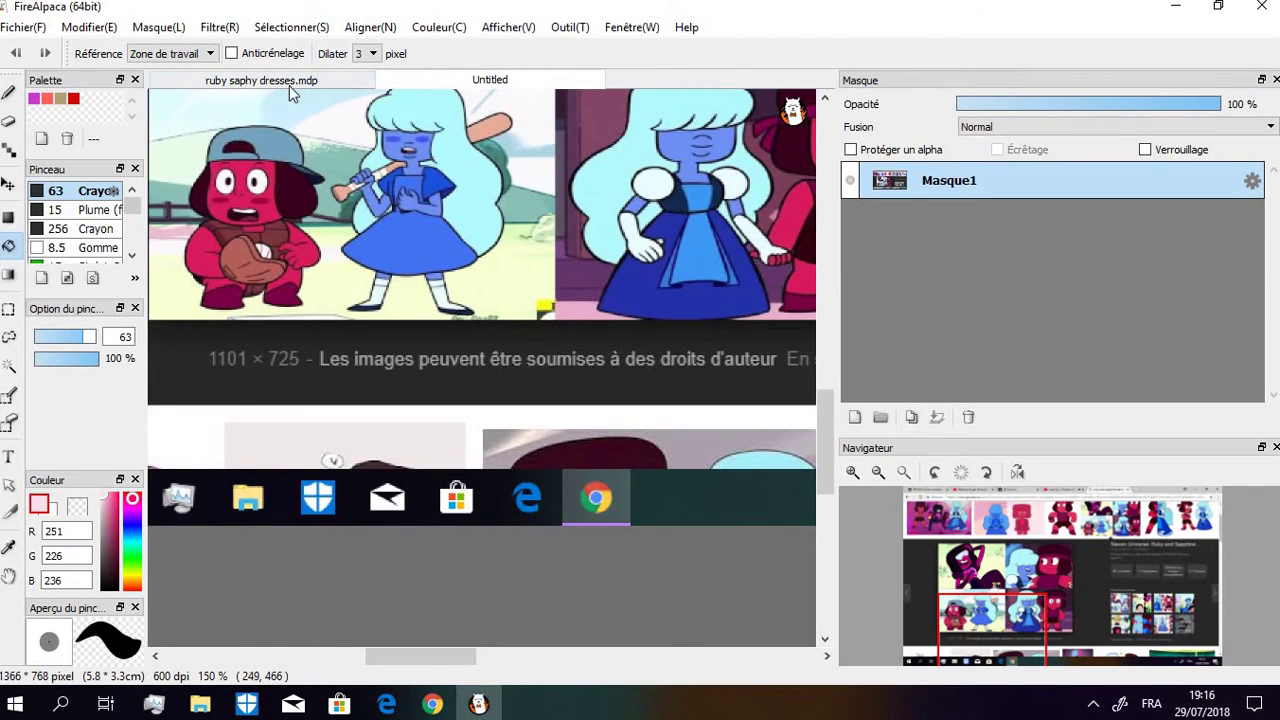
left_click(289, 85)
left_click(99, 582)
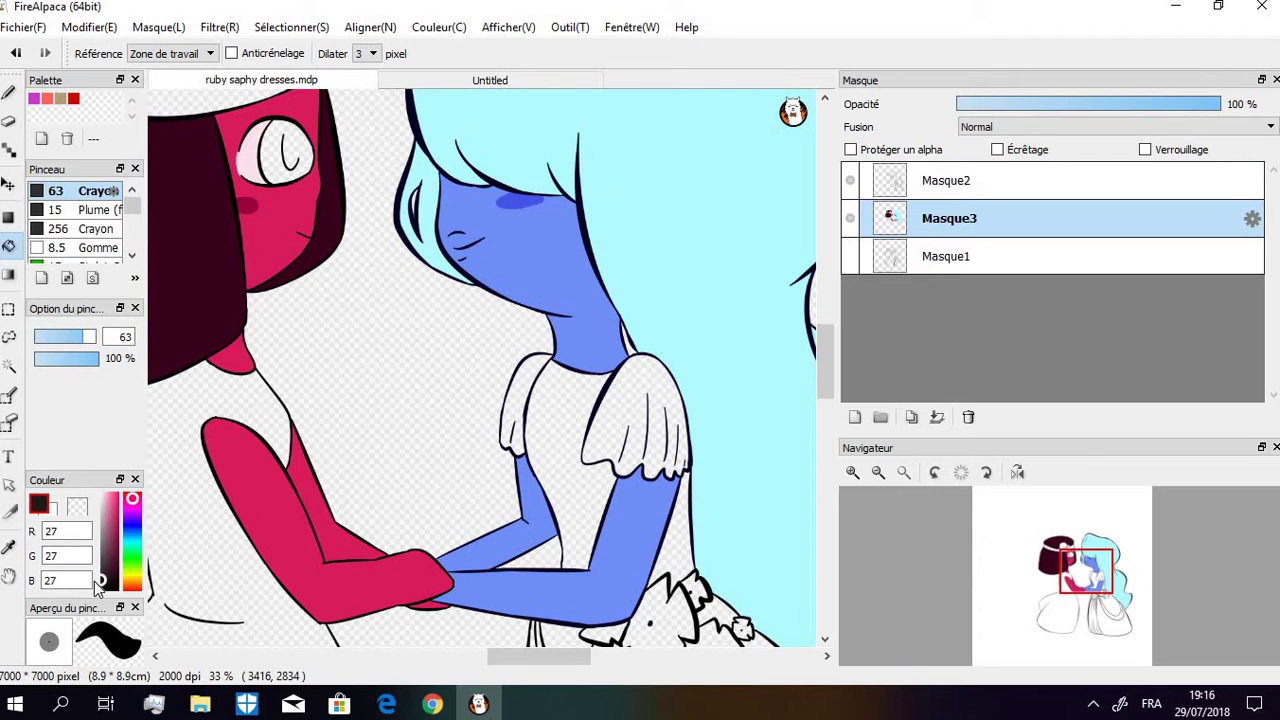
left_click(100, 584)
left_click(284, 140)
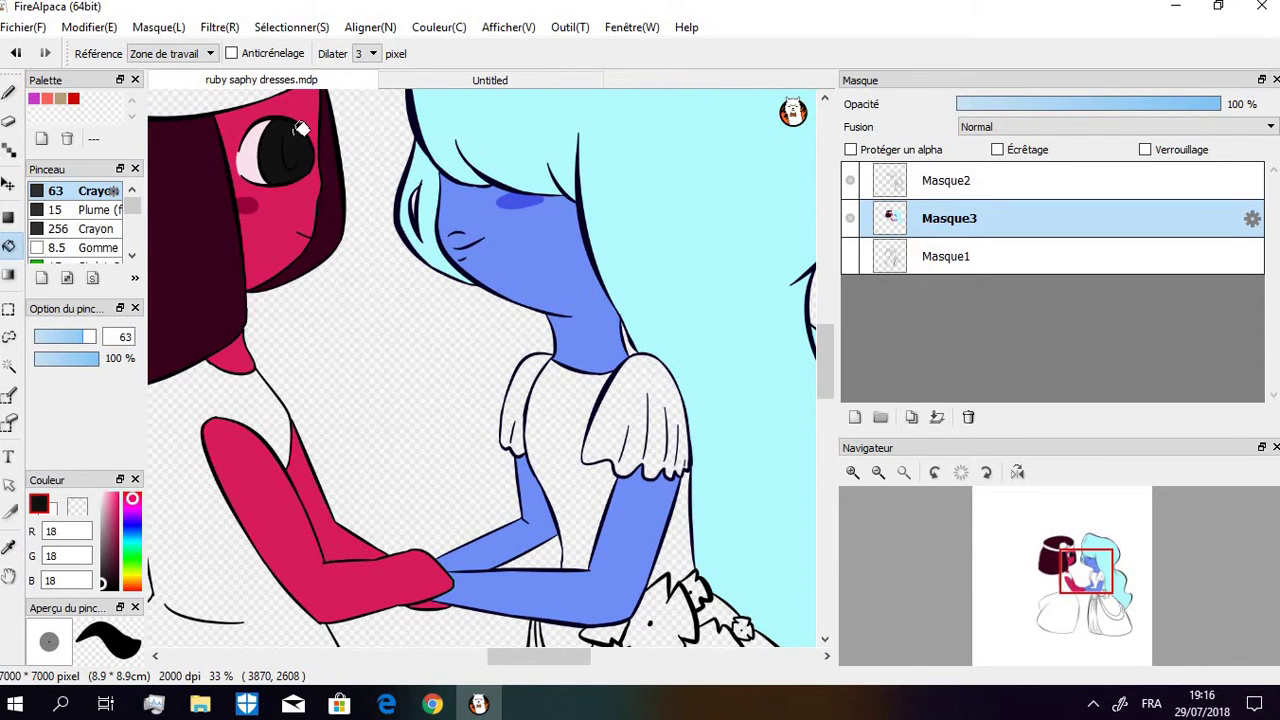
mouse_move(501, 662)
left_mouse_down()
mouse_move(490, 663)
mouse_move(508, 660)
left_mouse_up()
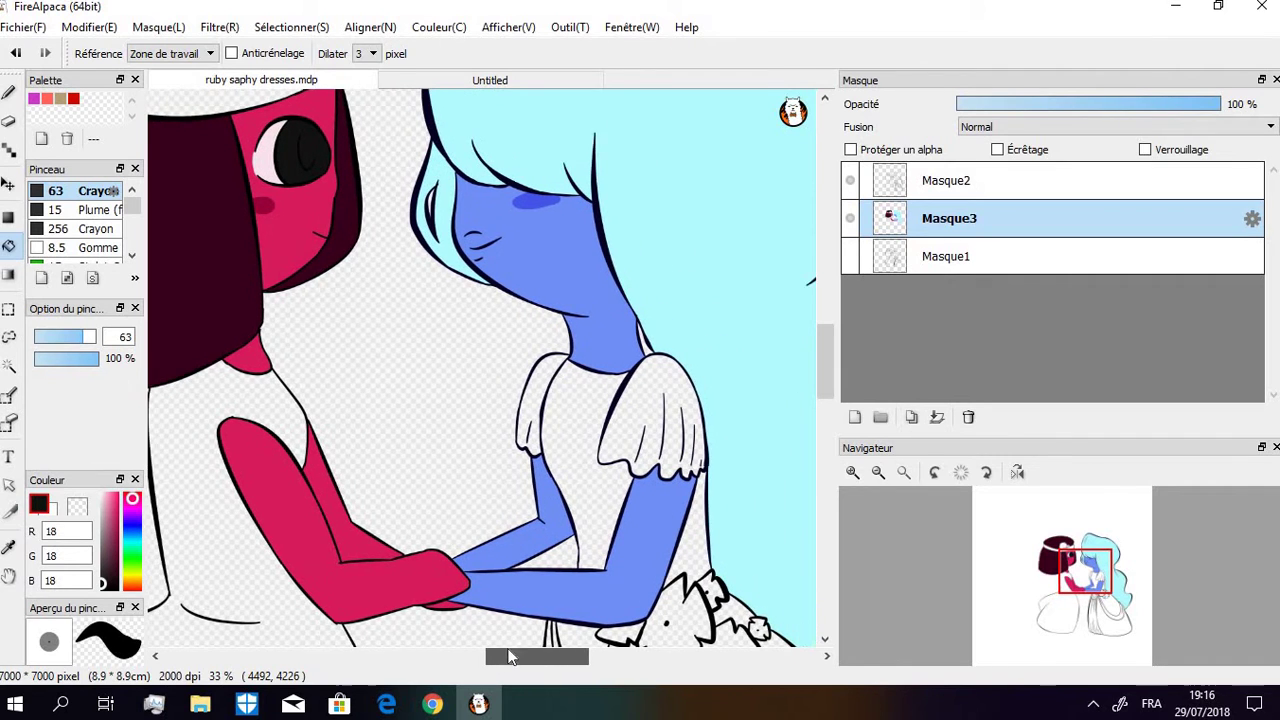
key("e")
left_click(878, 472)
left_click(878, 472)
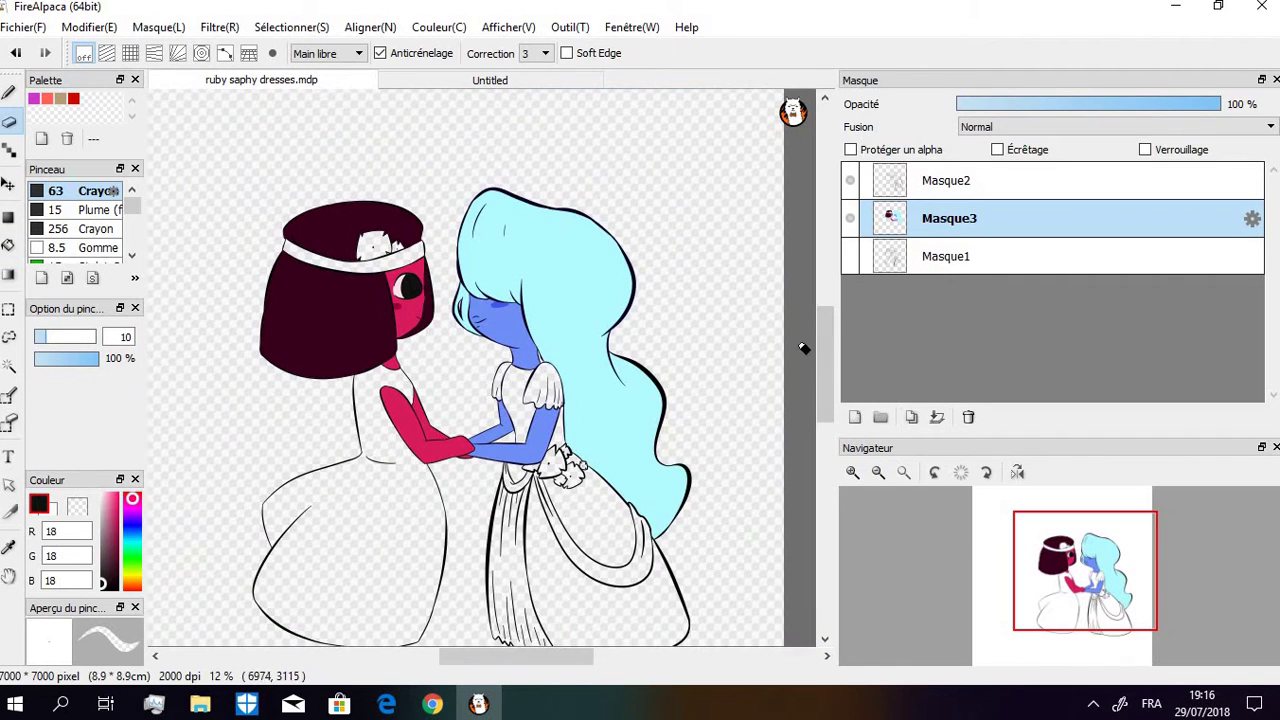
scroll(826, 390, "down", 2)
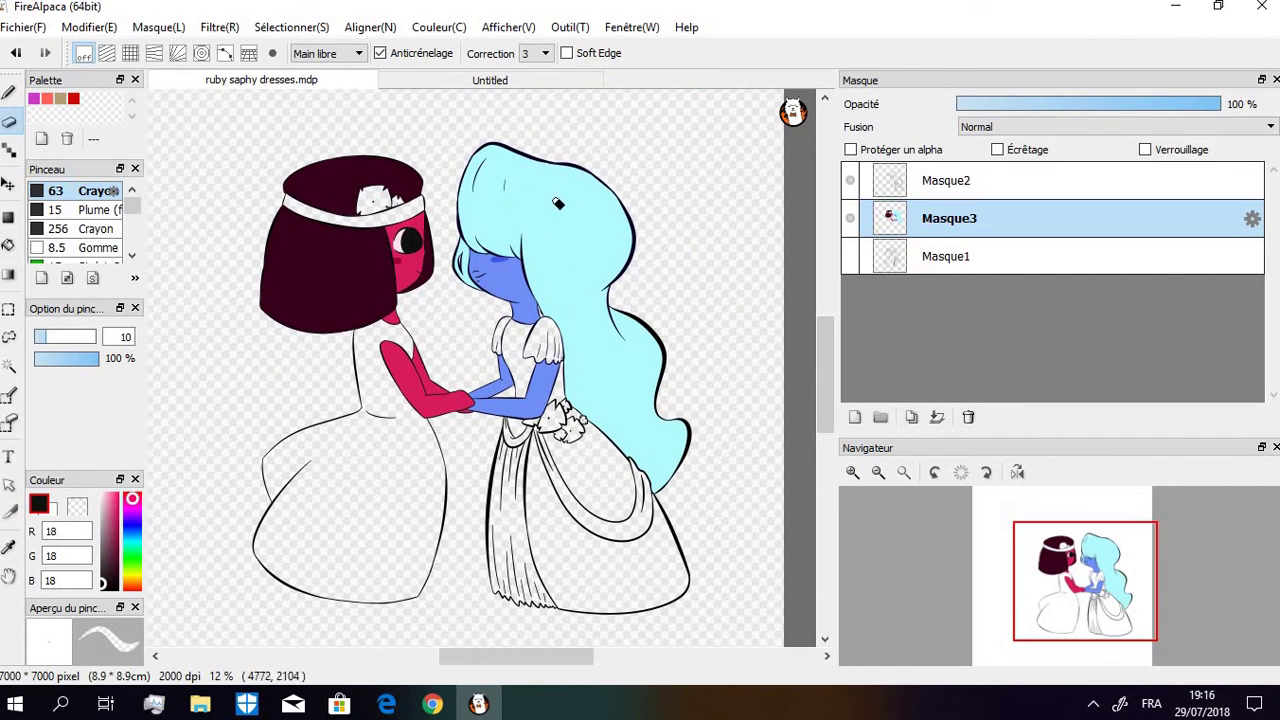
left_click_drag(585, 657, 608, 657)
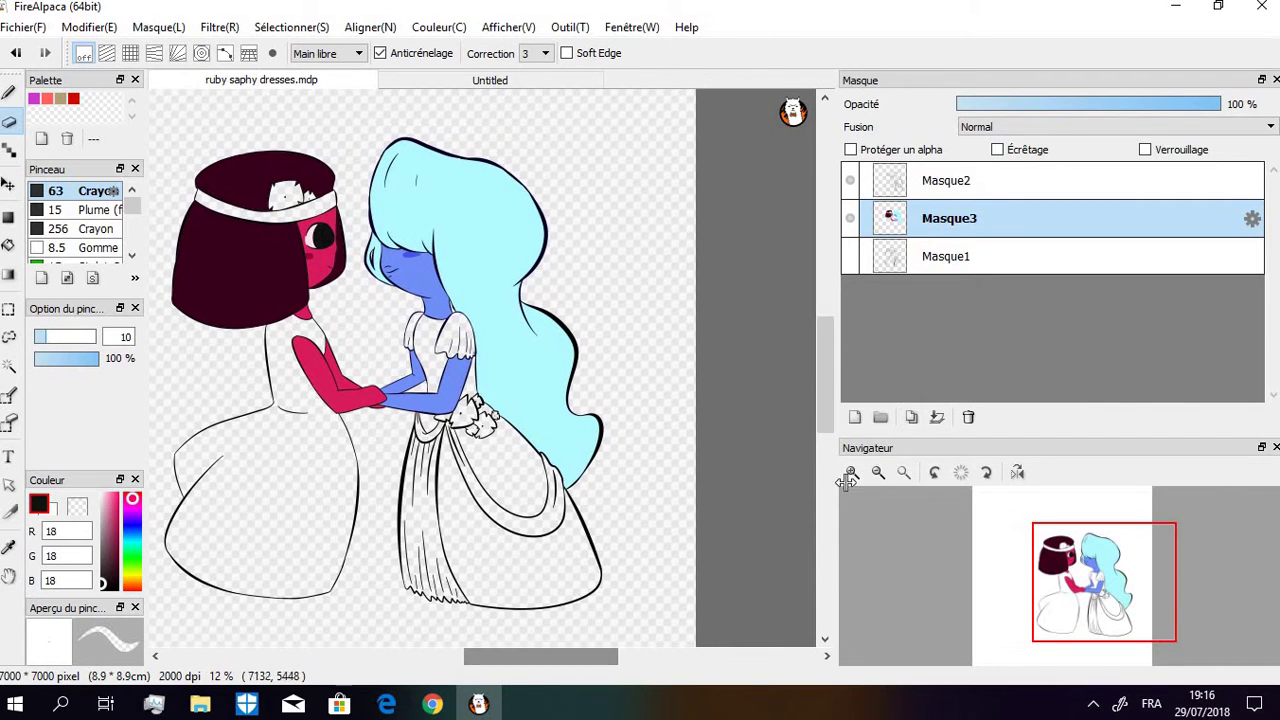
mouse_move(824, 392)
left_mouse_down()
mouse_move(826, 408)
mouse_move(824, 392)
left_mouse_up()
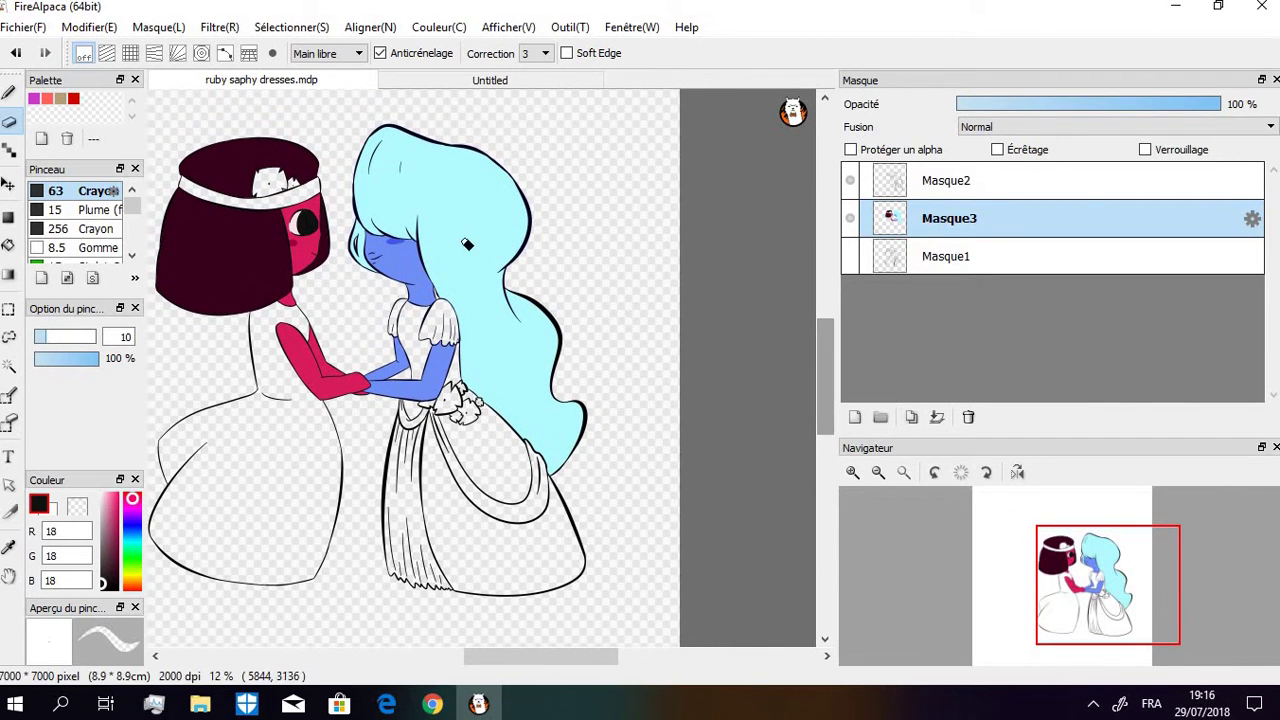
left_click(470, 238, "alt")
left_click(10, 248)
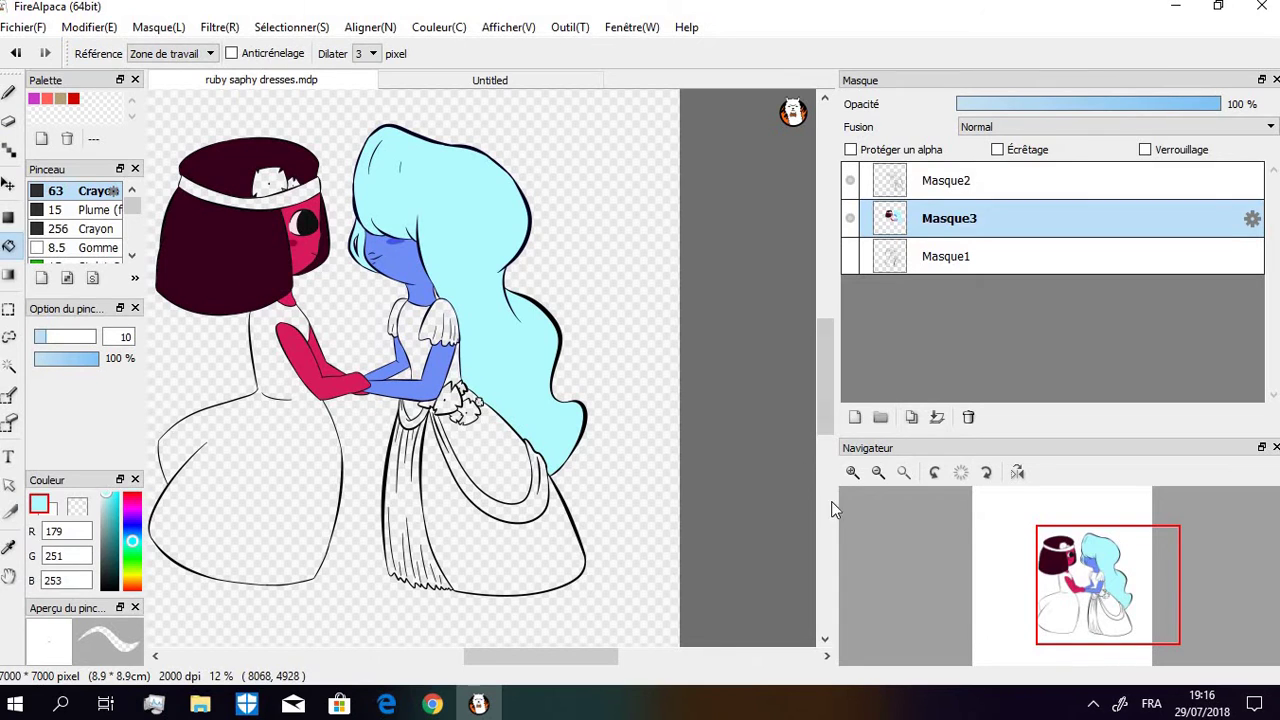
Sample the blue from Sapphire's neck and lighten it to the pale blue-grey 205, 213, 241
left_click(851, 473)
left_click(851, 473)
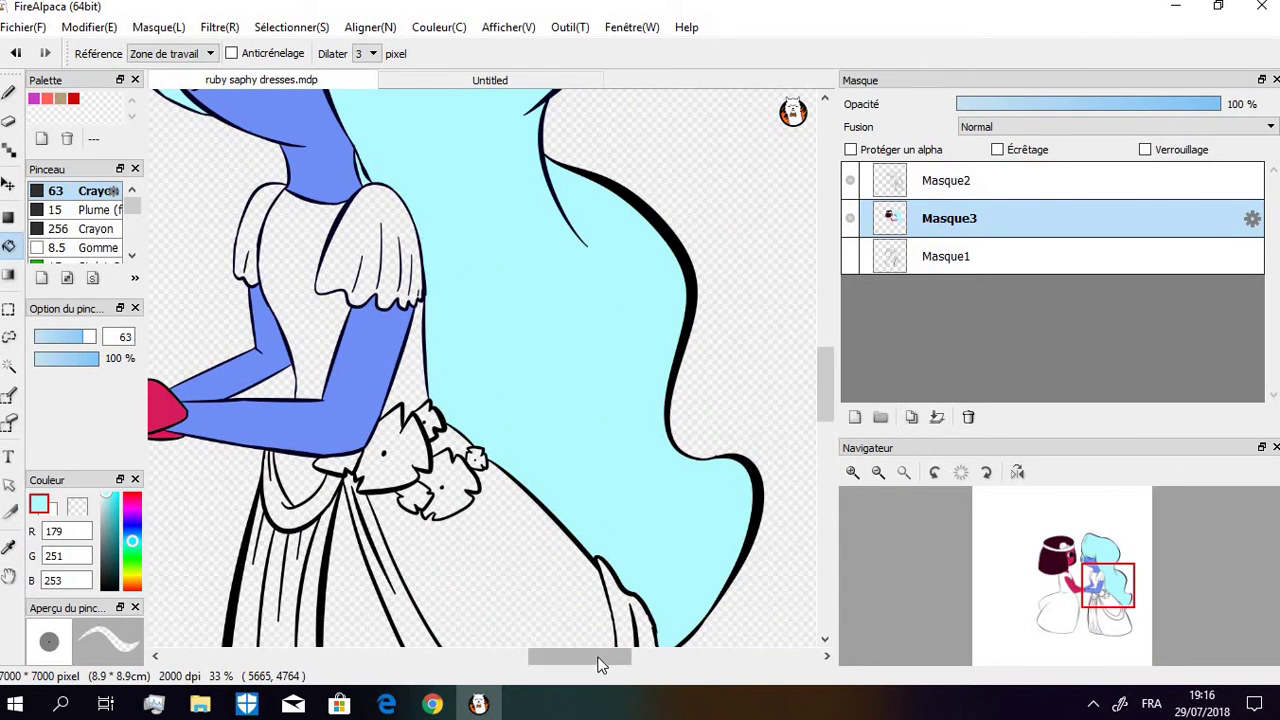
left_click_drag(600, 657, 572, 657)
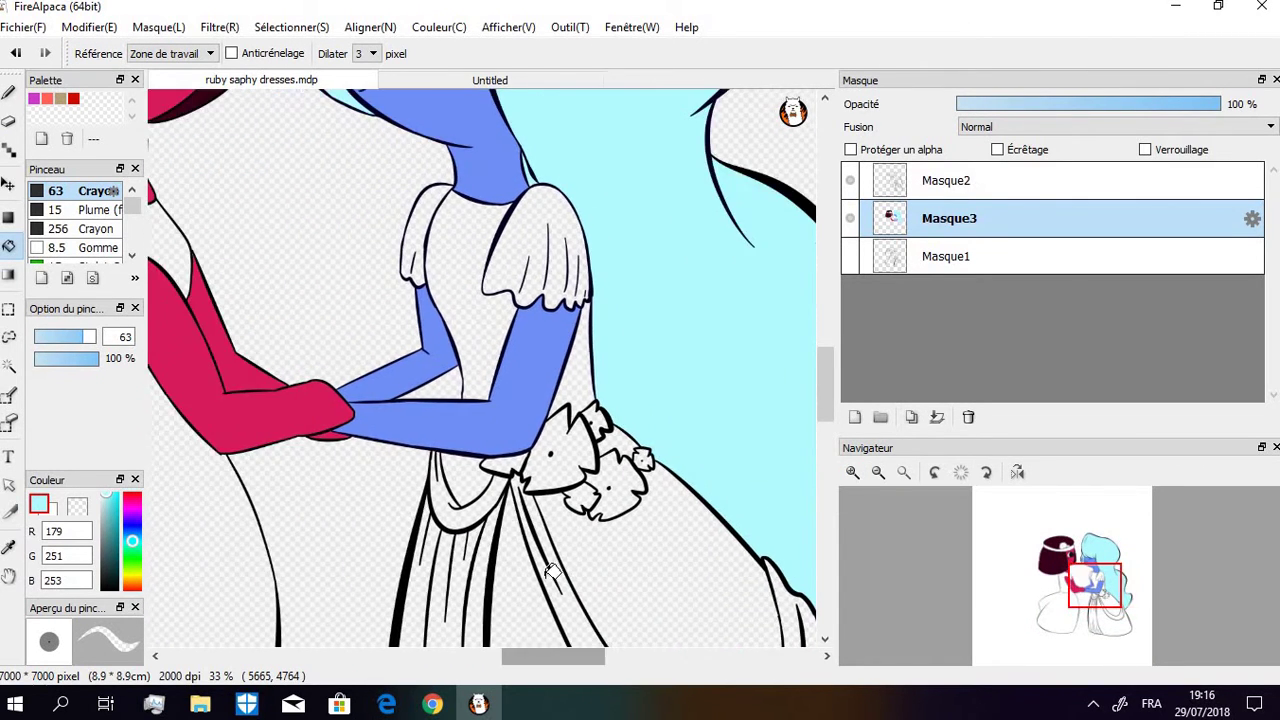
left_click(108, 495)
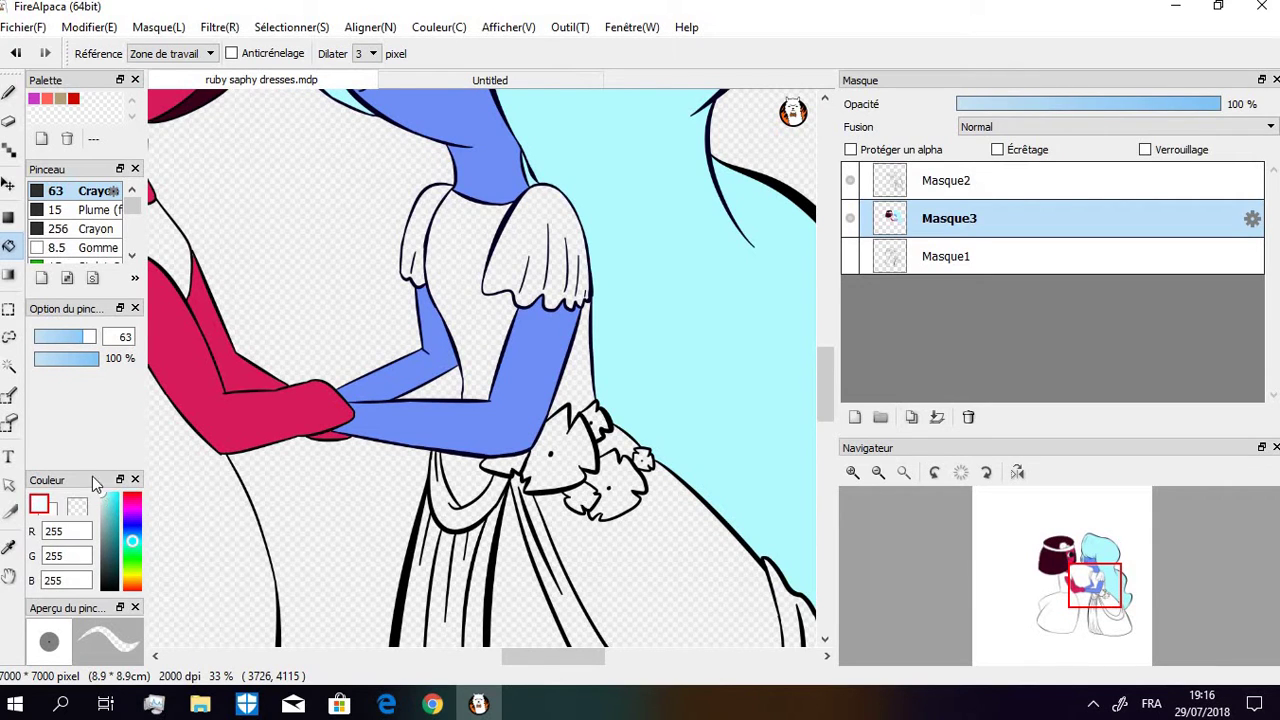
left_click(490, 150, "alt")
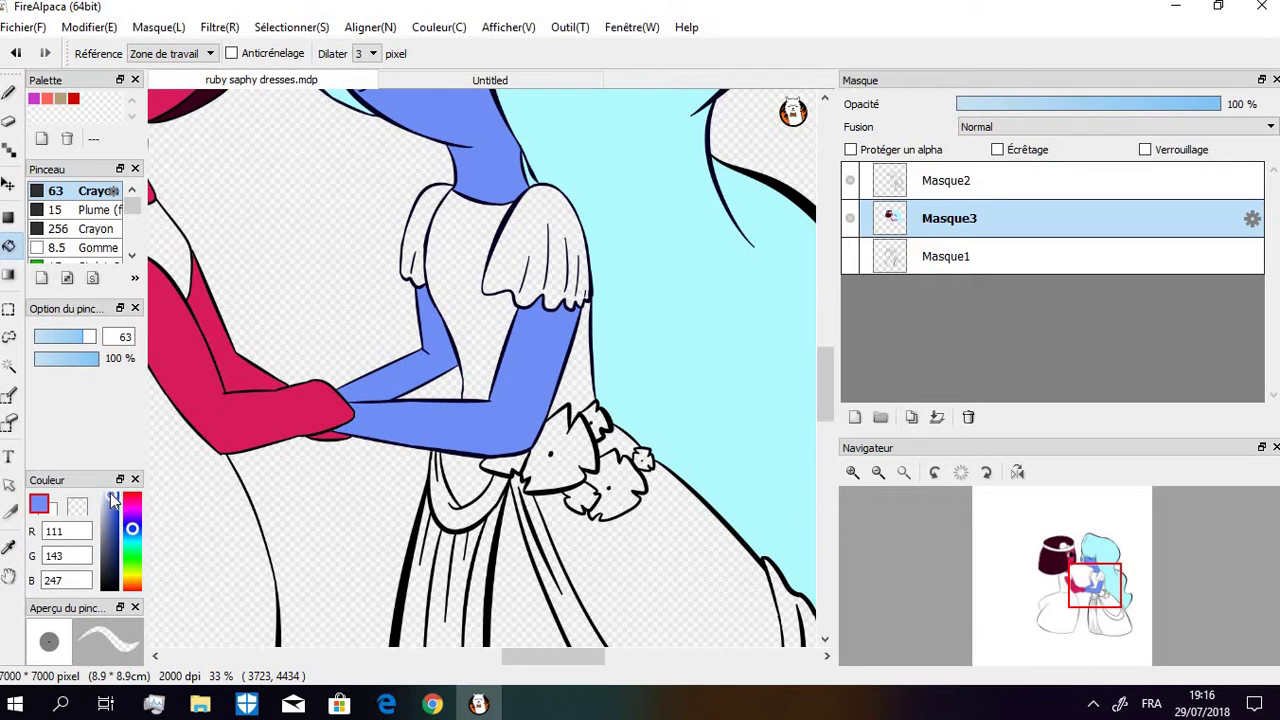
left_click_drag(113, 500, 103, 490)
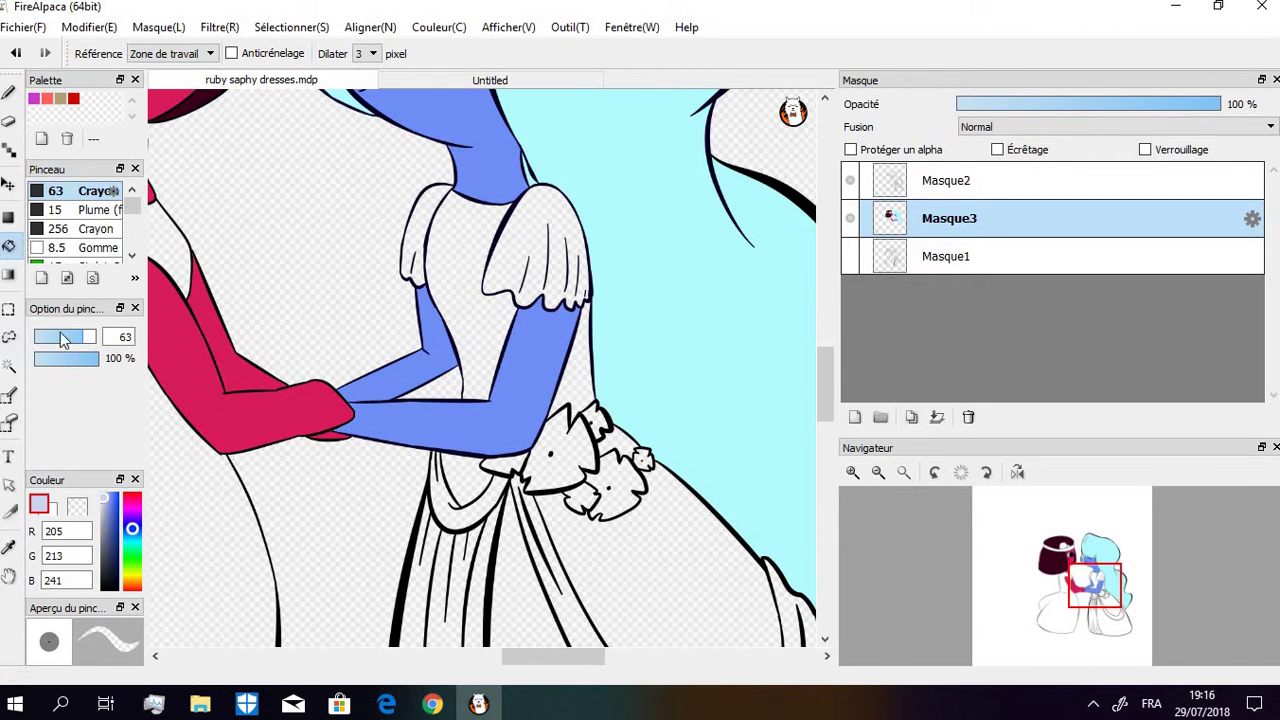
Fill both sleeves and the pleated front panel of Sapphire's dress with the pale blue-grey 205, 213, 241
left_click(462, 258)
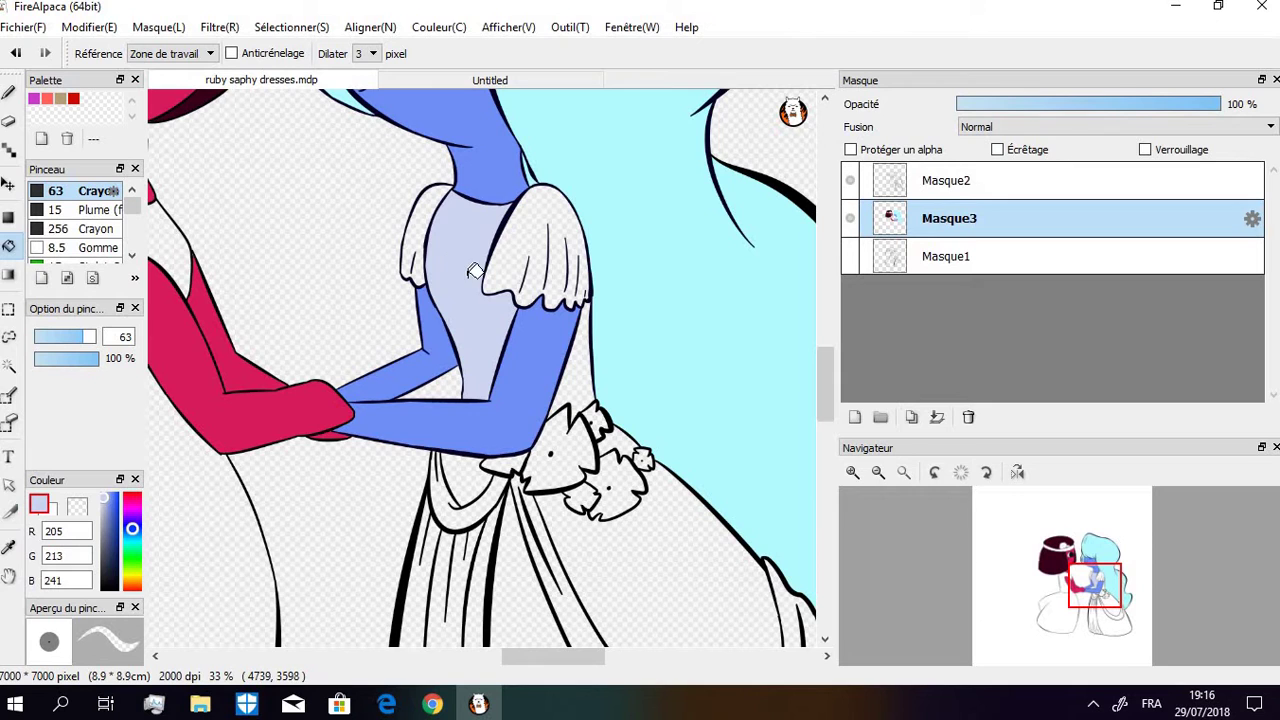
key("ctrl+z")
left_click(430, 218)
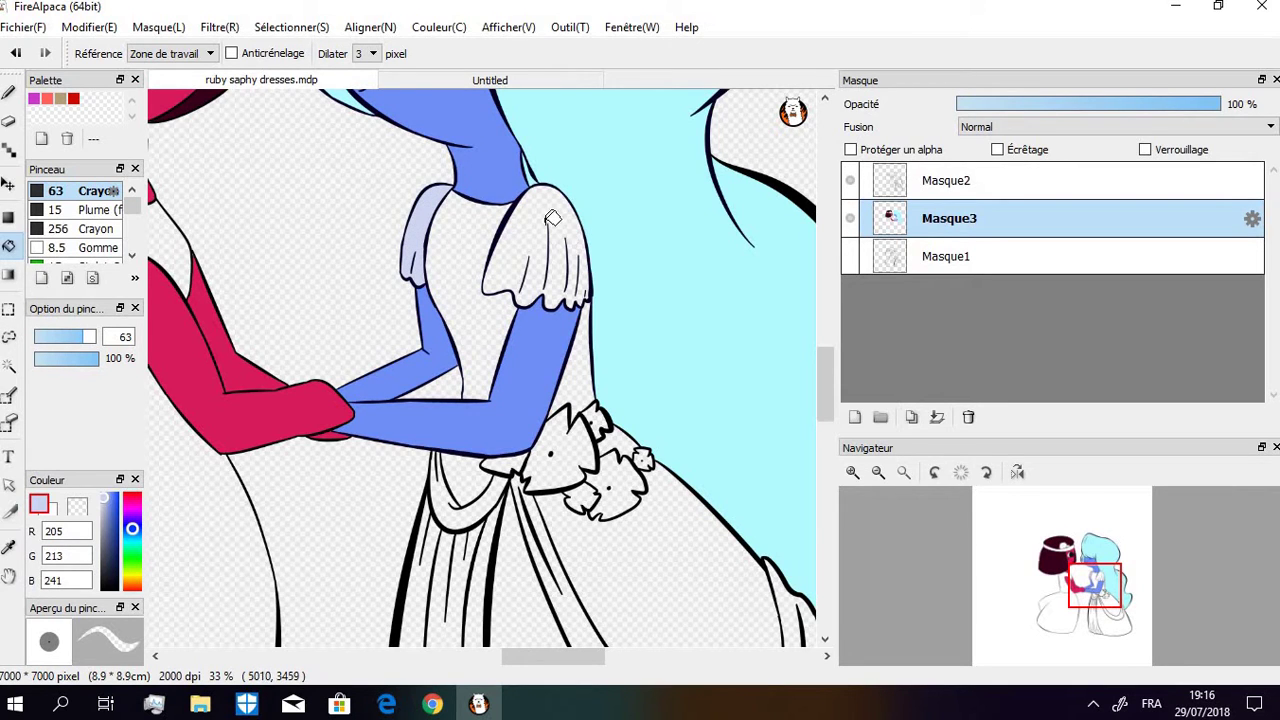
left_click(553, 218)
scroll(787, 428, "down", 5)
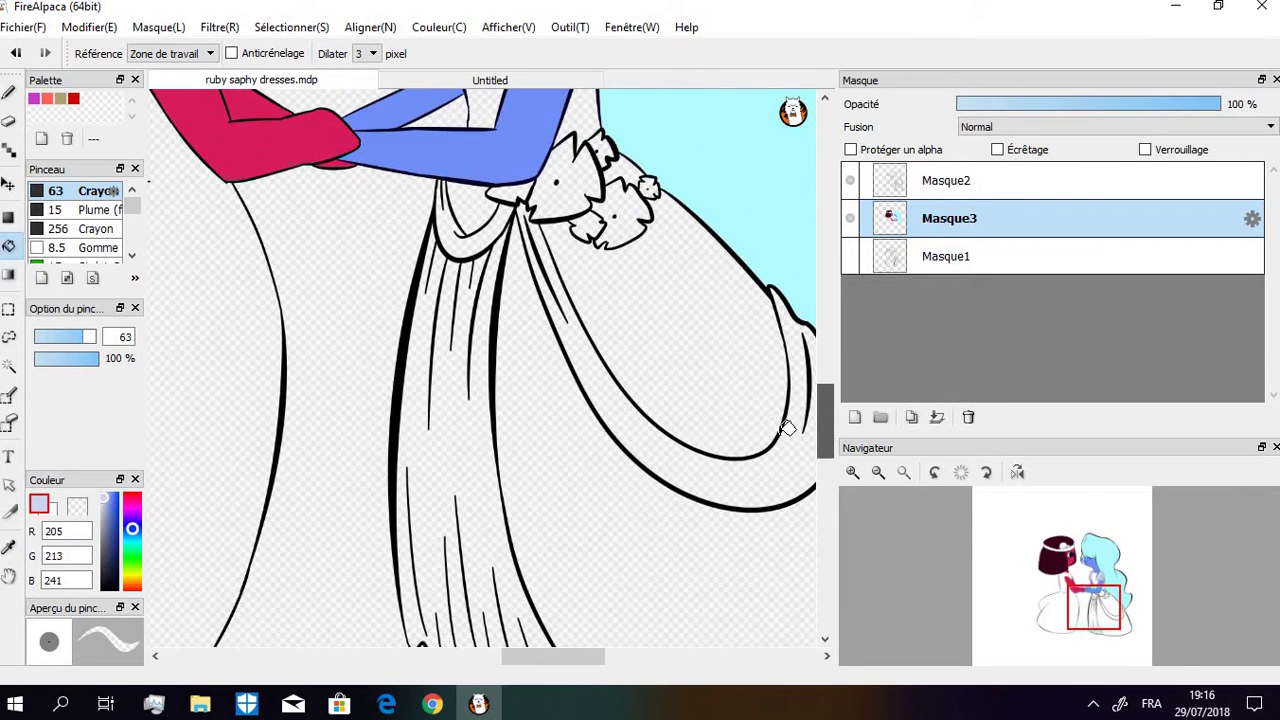
left_click(466, 449)
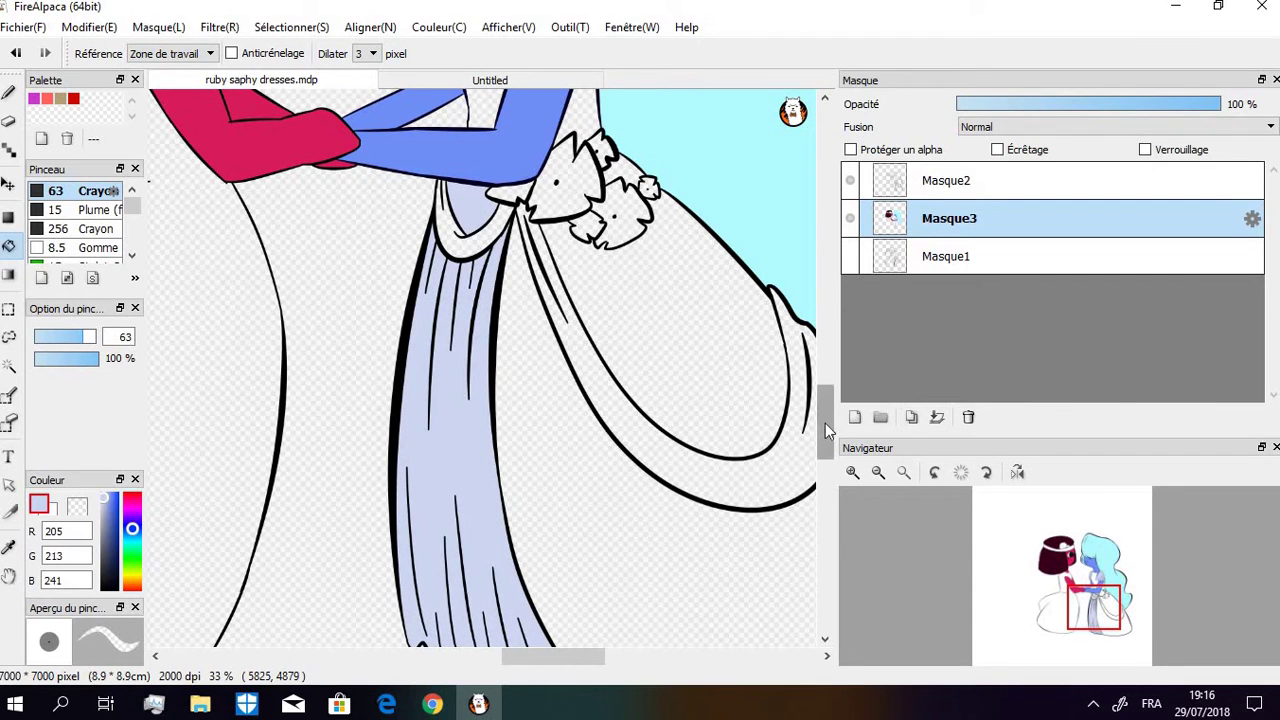
Set the colour to white 255, 255, 255 and fill Sapphire's bodice and the skirt areas above and below the draped band
left_click_drag(825, 423, 816, 389)
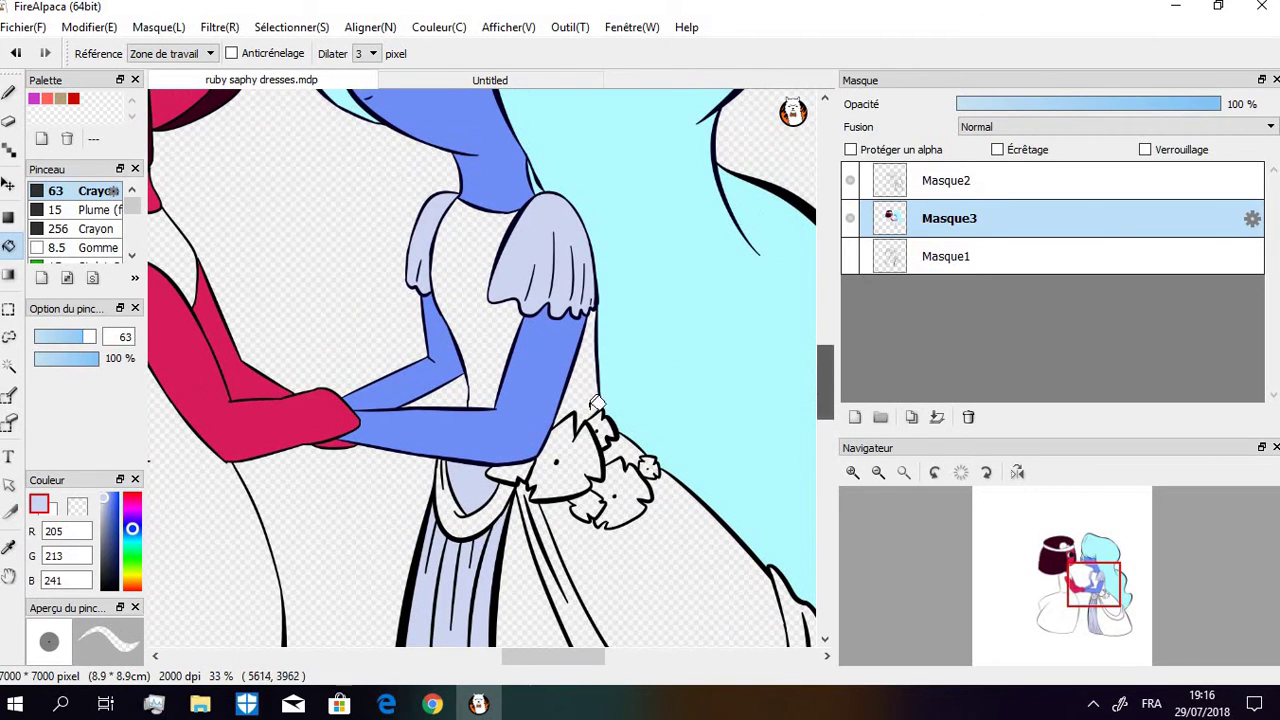
left_click(105, 503)
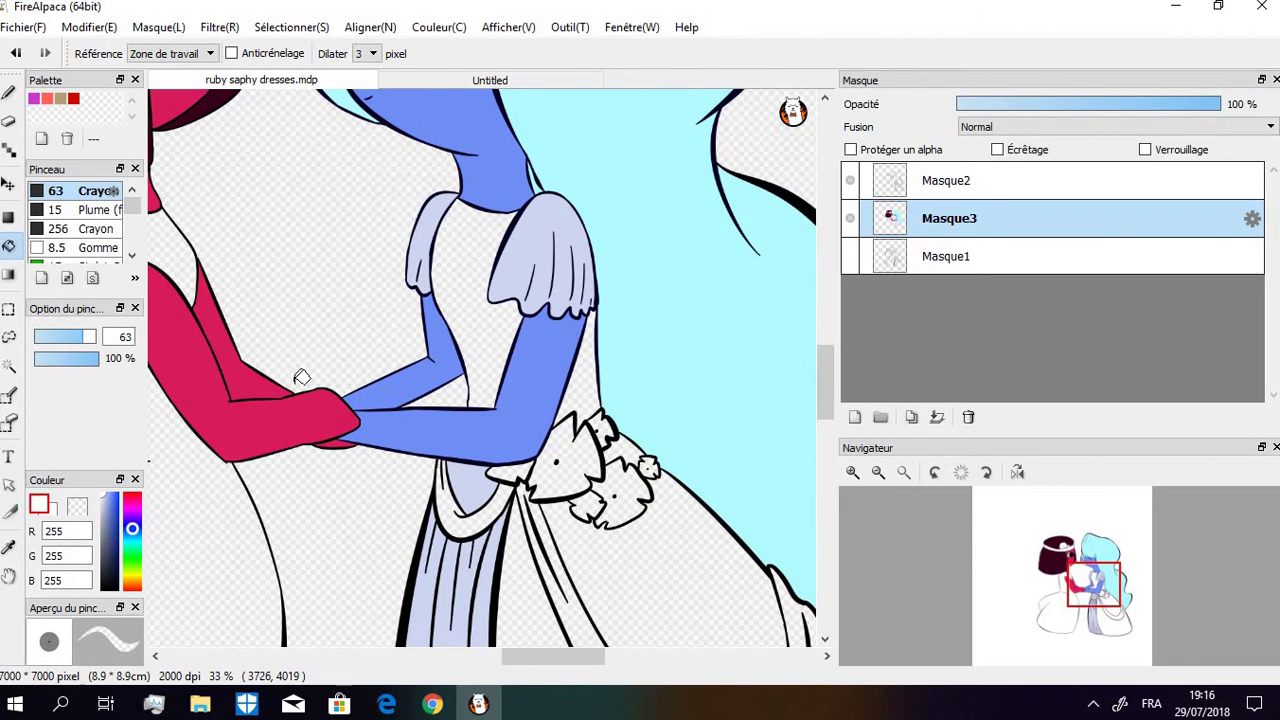
left_click(477, 285)
left_click(628, 540)
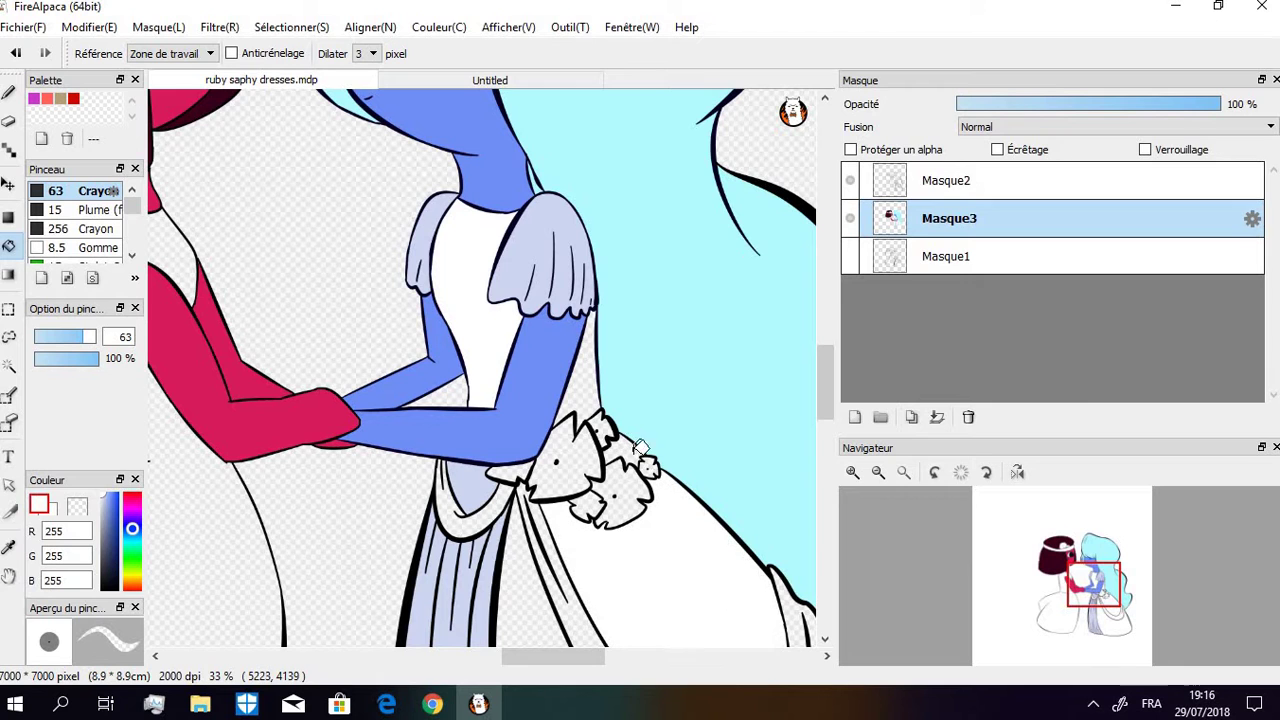
left_click_drag(818, 414, 700, 514)
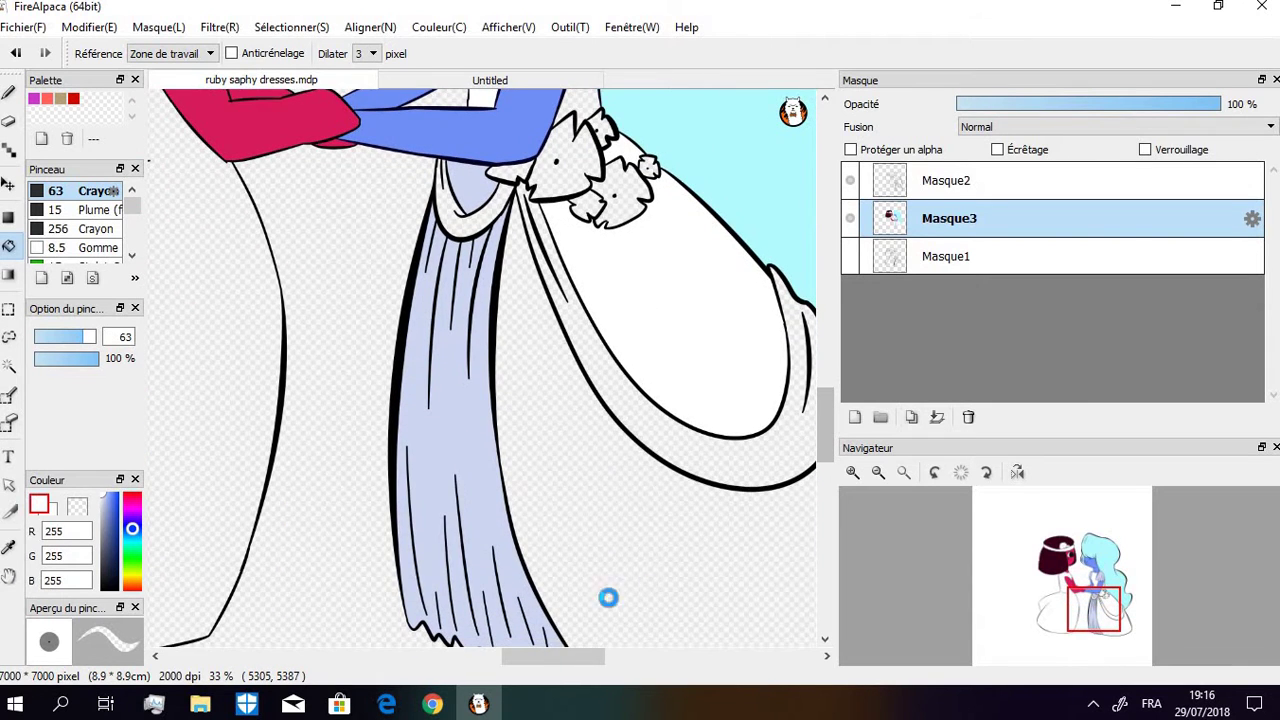
left_click_drag(540, 660, 512, 652)
scroll(580, 583, "up", 3)
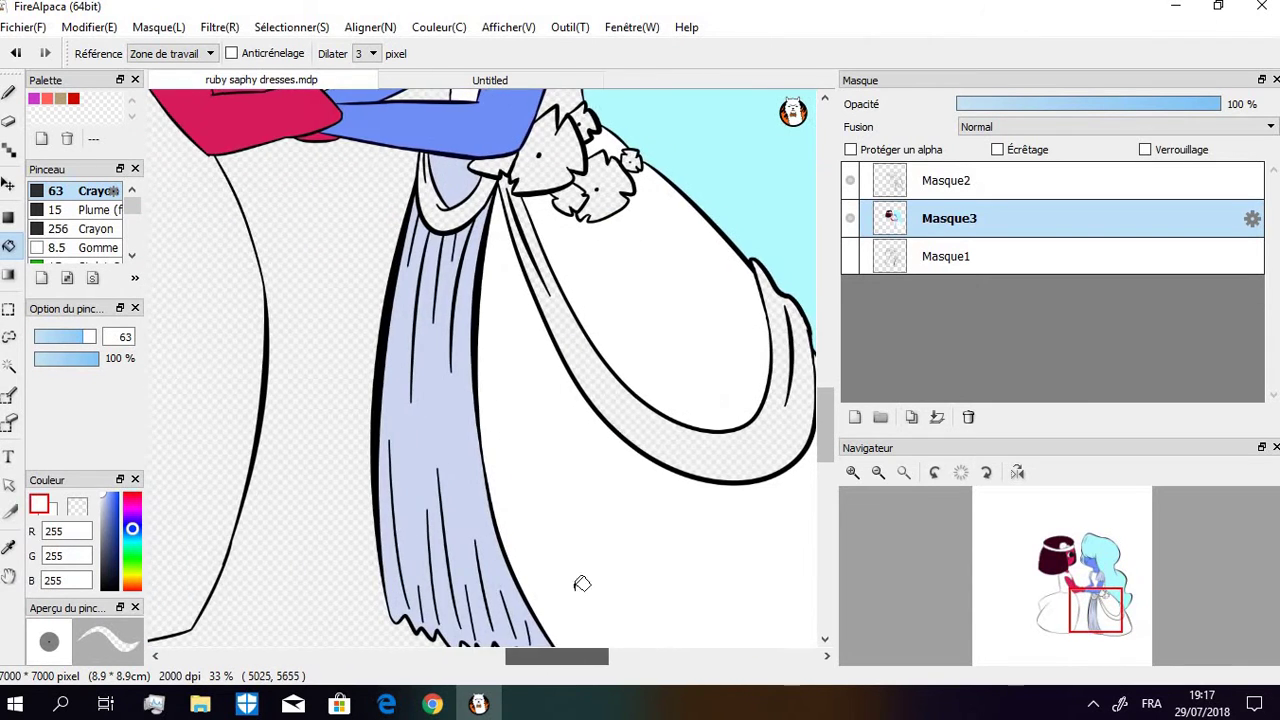
Sample the pale blue-grey 205, 213, 241 from Sapphire's dress and fill the flowers at her waist and the flowers in Ruby's hair
left_click_drag(831, 432, 820, 393)
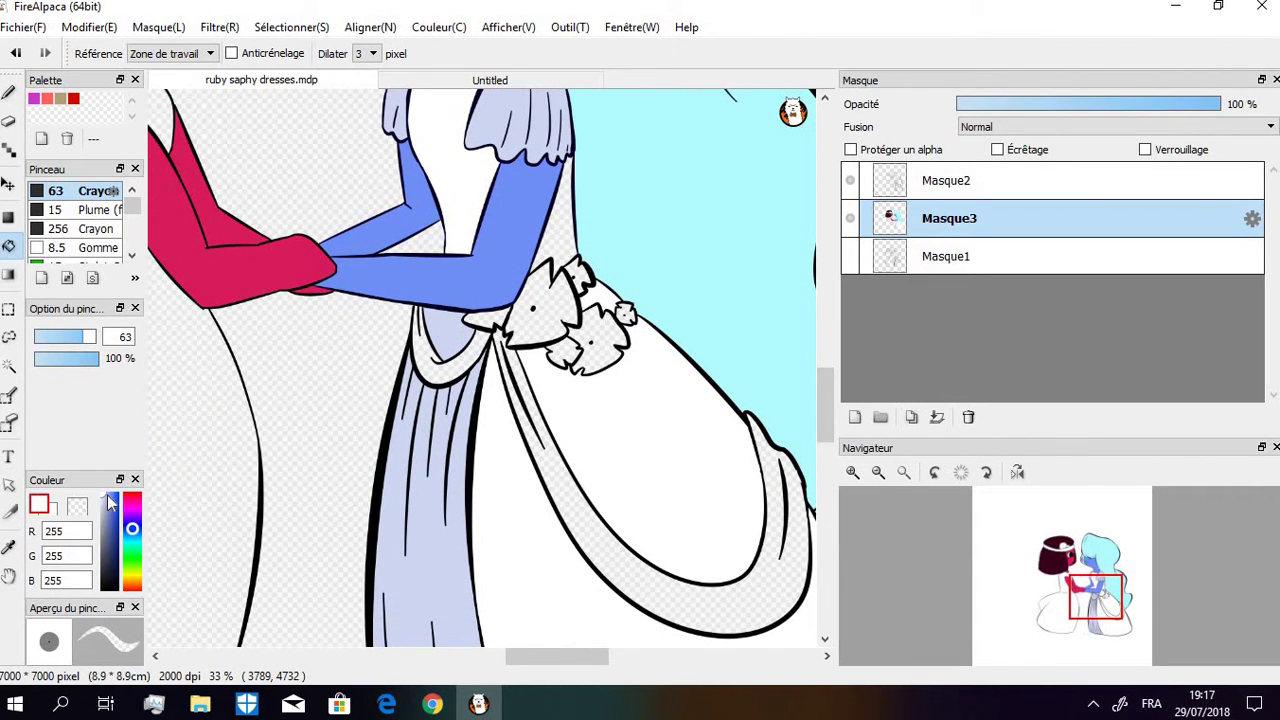
left_click(455, 328, "alt")
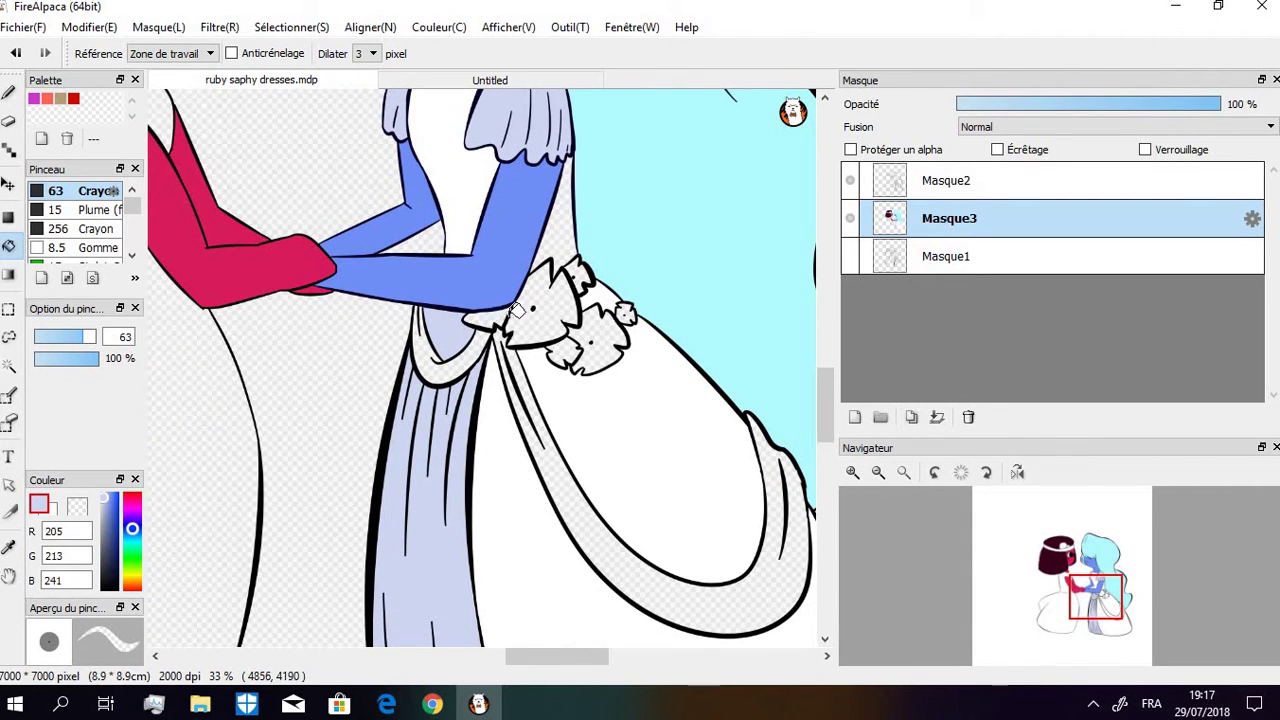
mouse_move(516, 310)
left_mouse_down()
mouse_move(564, 313)
mouse_move(568, 345)
mouse_move(603, 343)
mouse_move(620, 312)
left_mouse_up()
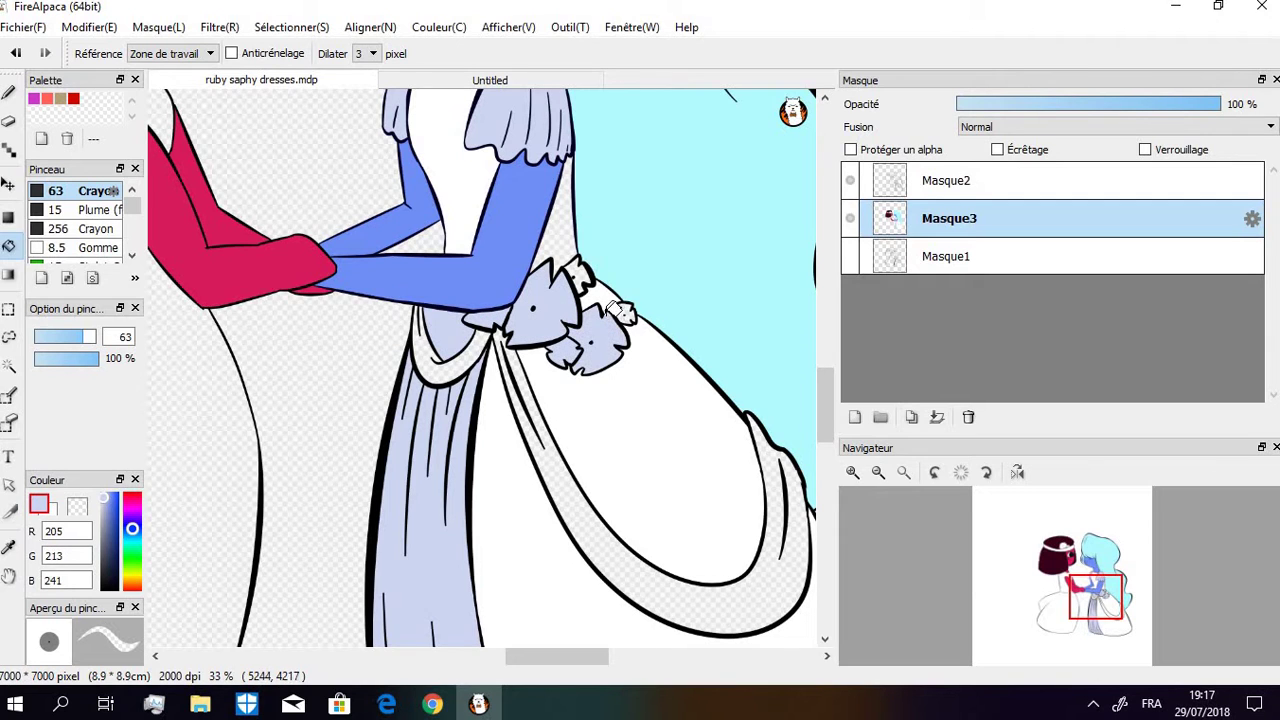
left_click(580, 272)
left_click(624, 314)
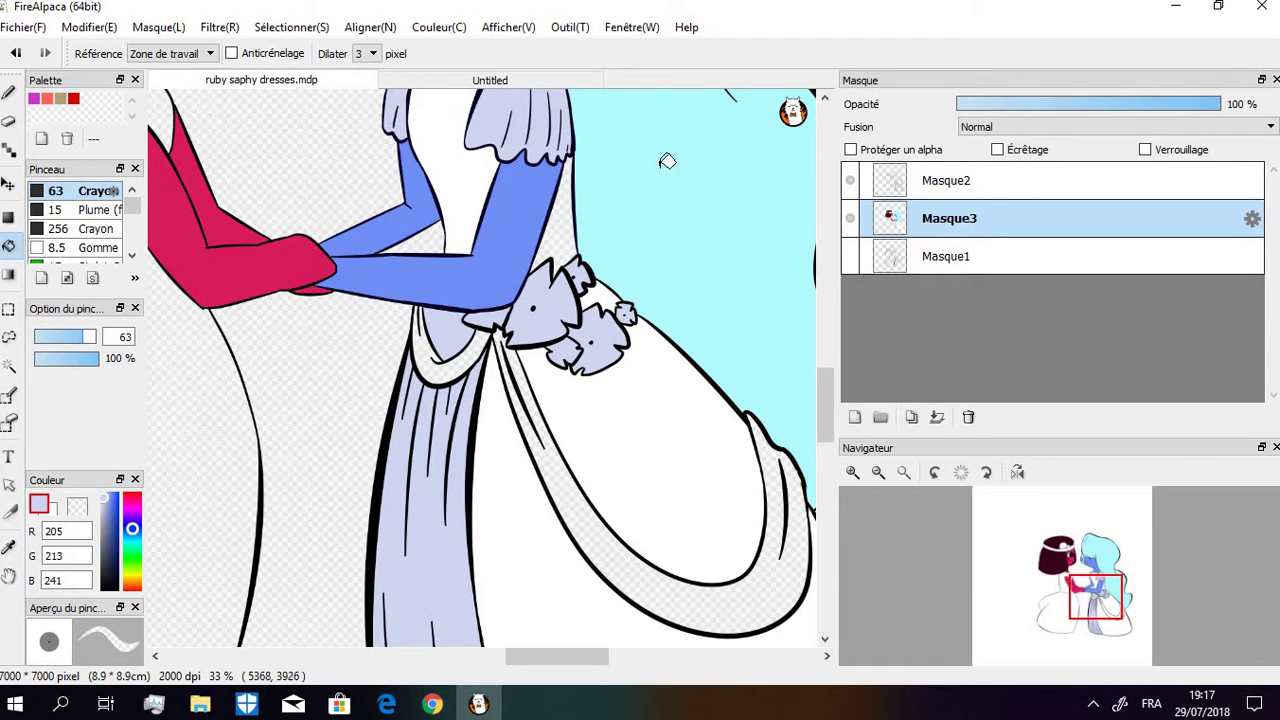
left_click_drag(571, 662, 529, 543)
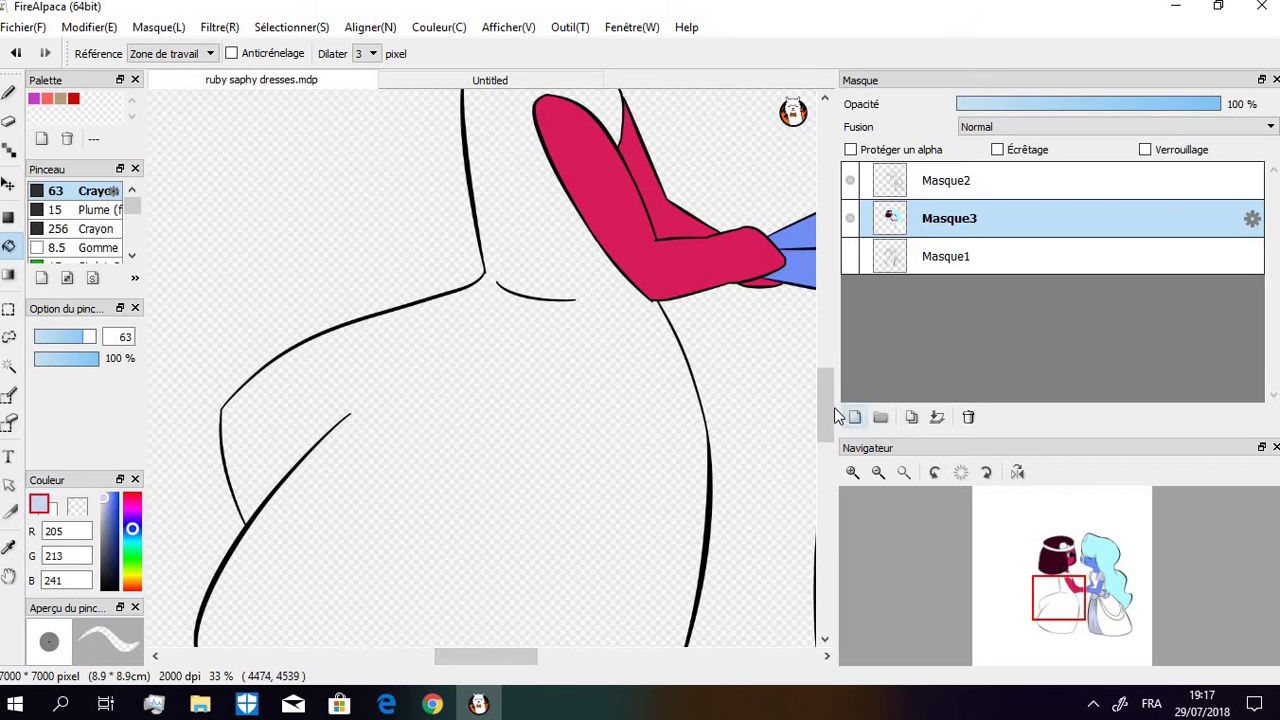
left_click_drag(830, 410, 826, 330)
left_click(570, 288)
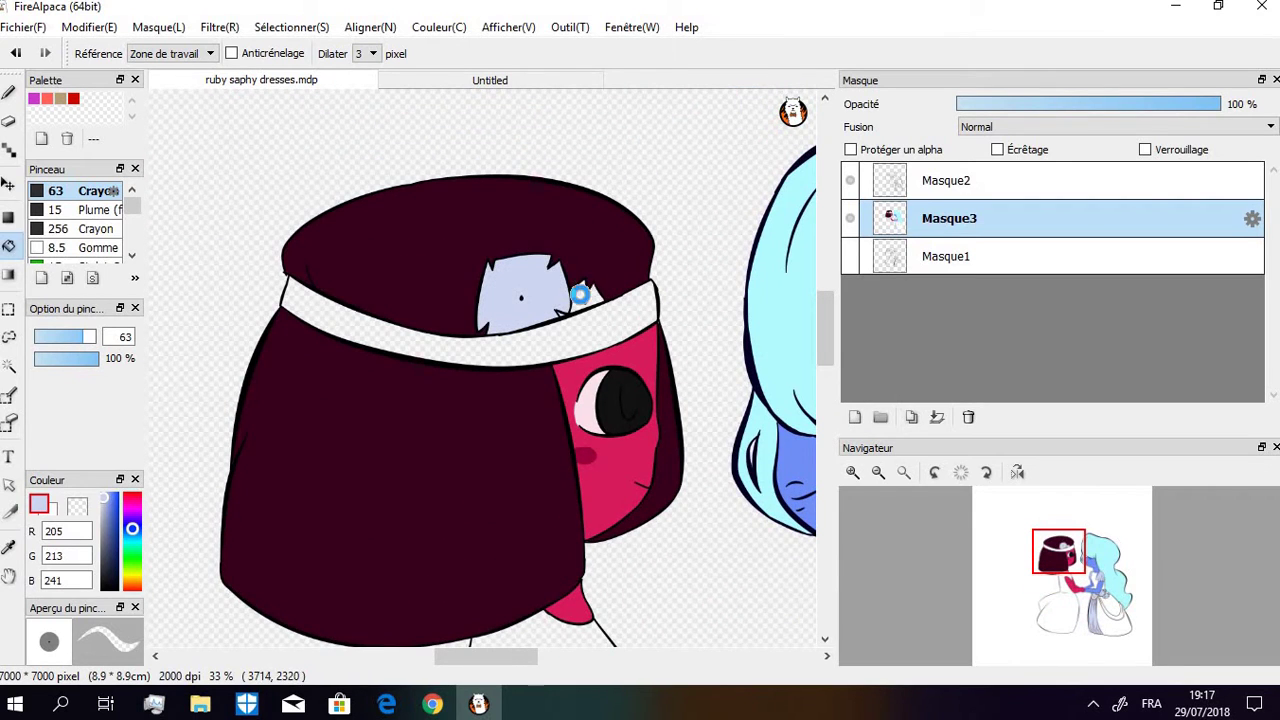
Sample Ruby's dark hair colour 57, 0, 29 and fill the tiny gaps around her hair flowers' petals
left_click(568, 298, "alt")
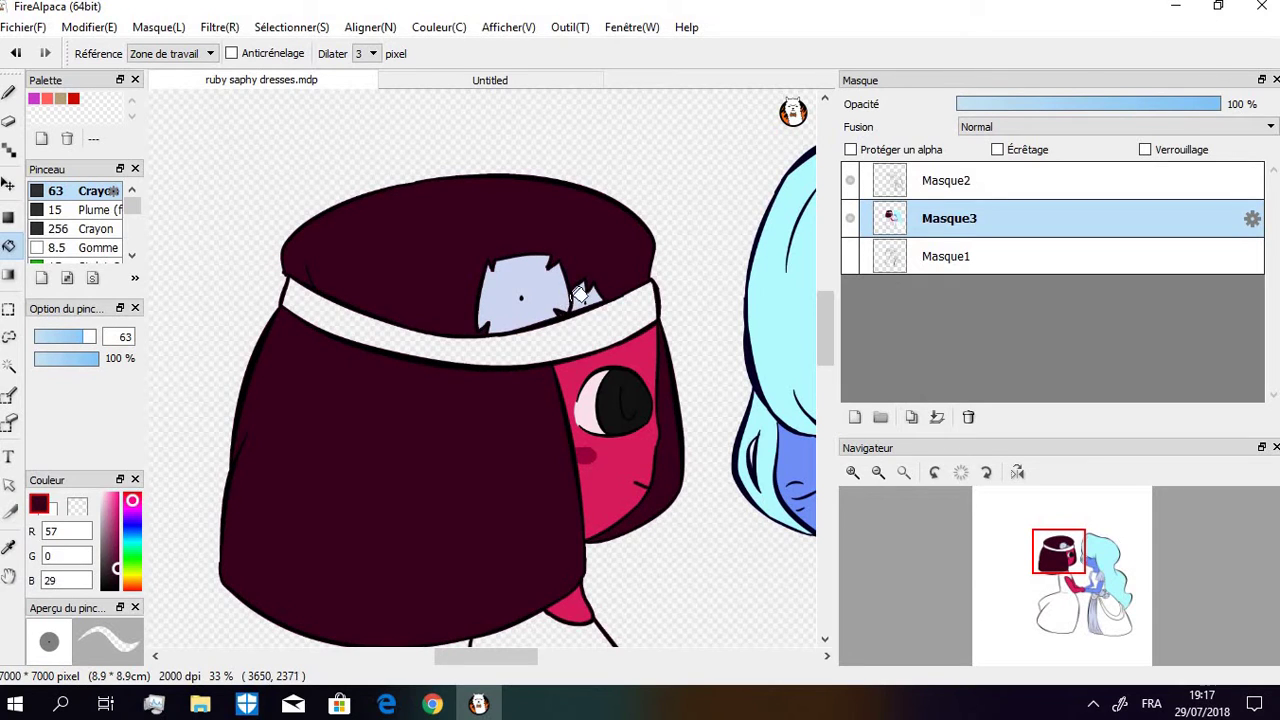
left_click(606, 250)
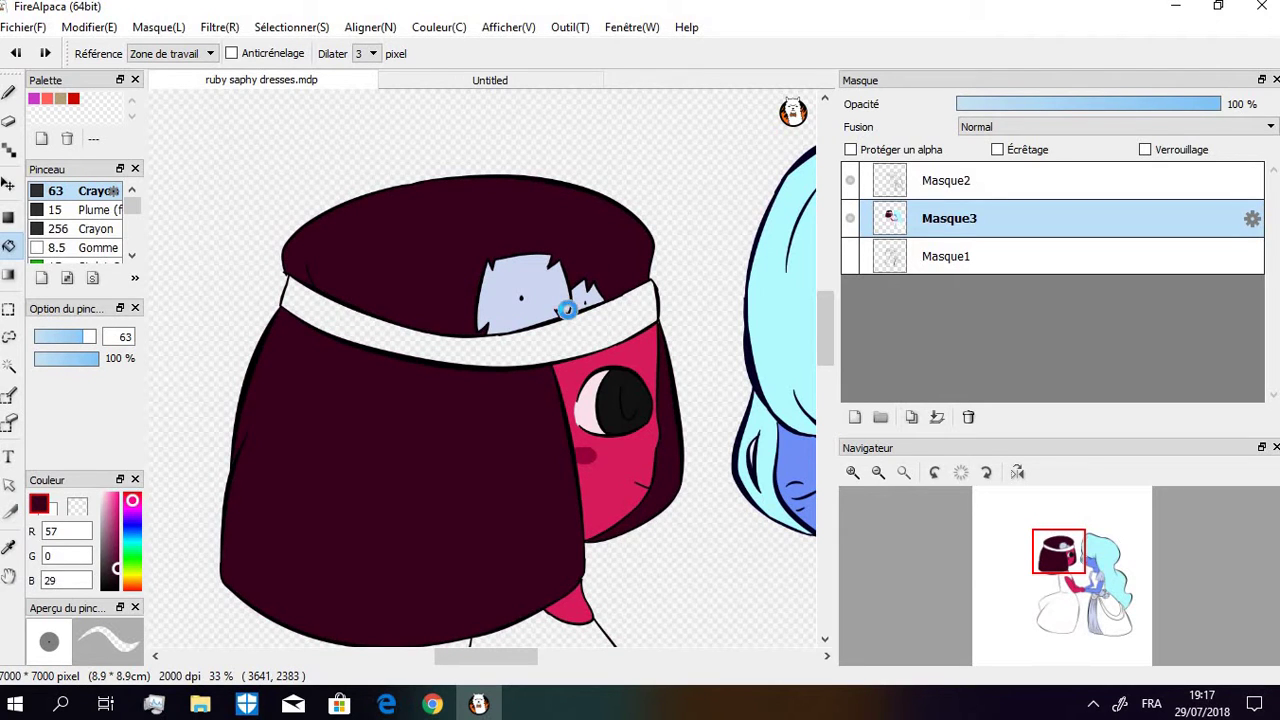
left_click(853, 472)
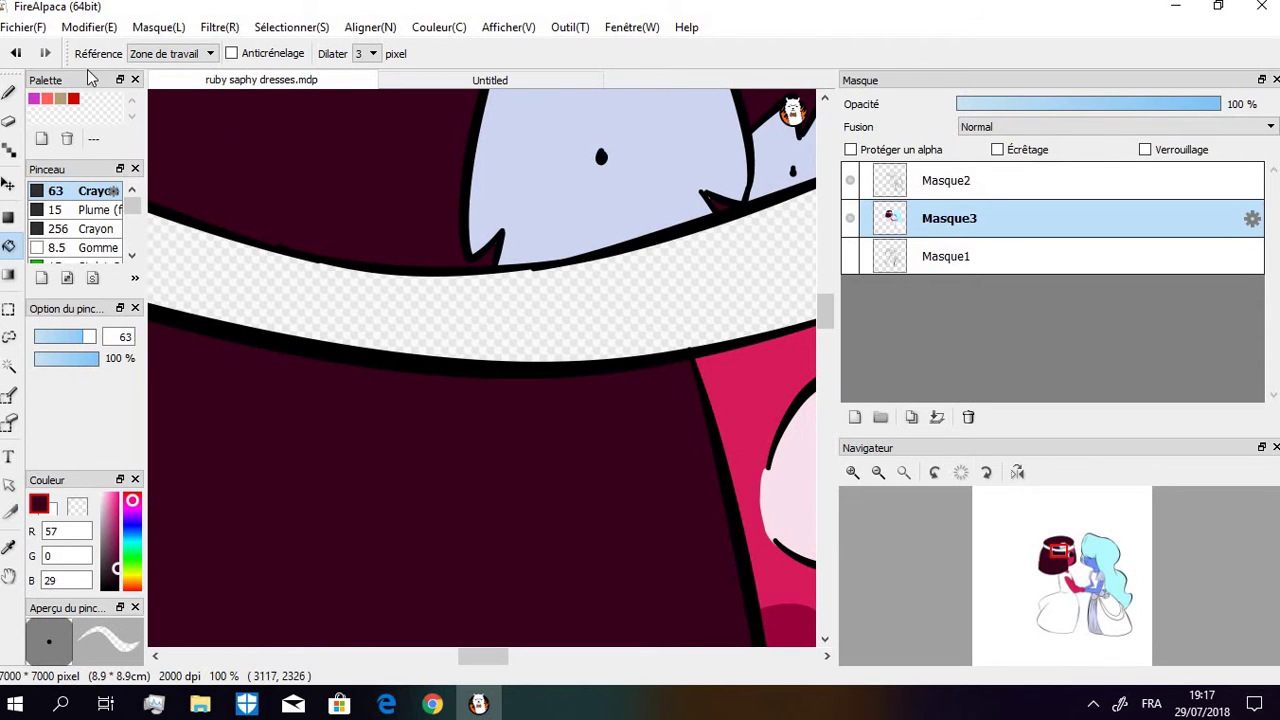
left_click(8, 91)
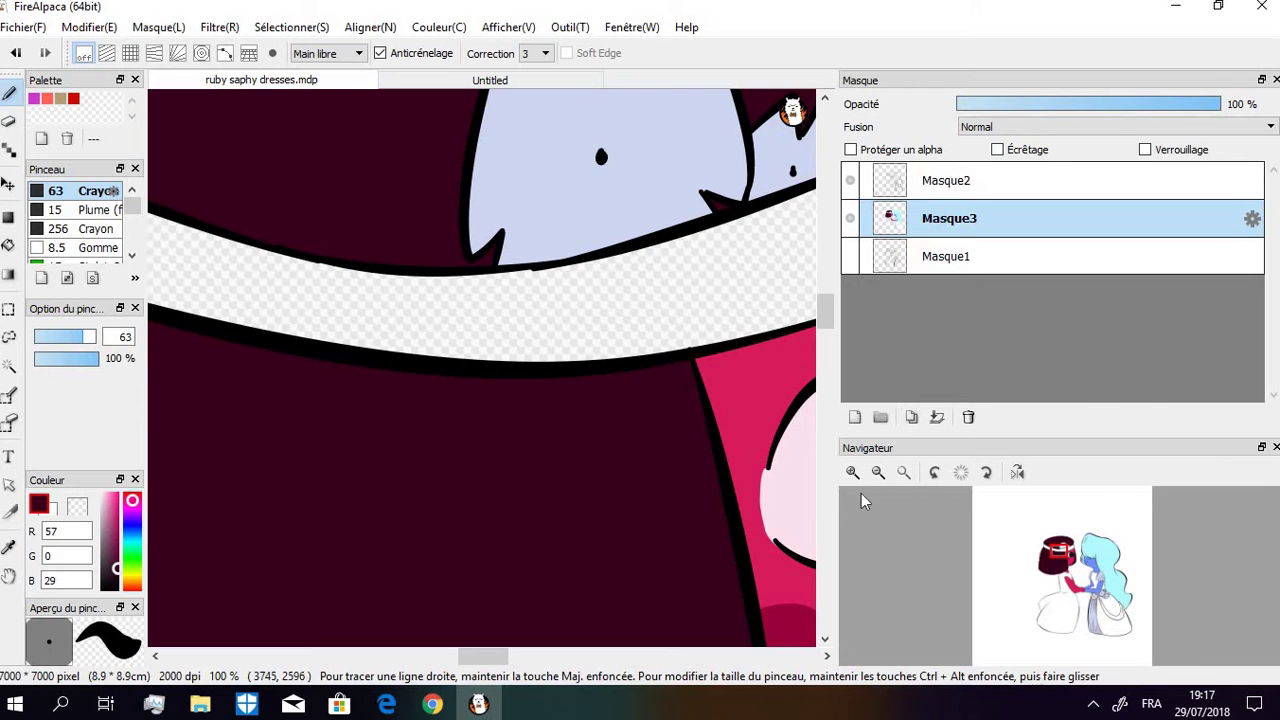
left_click(878, 472)
left_click(878, 472)
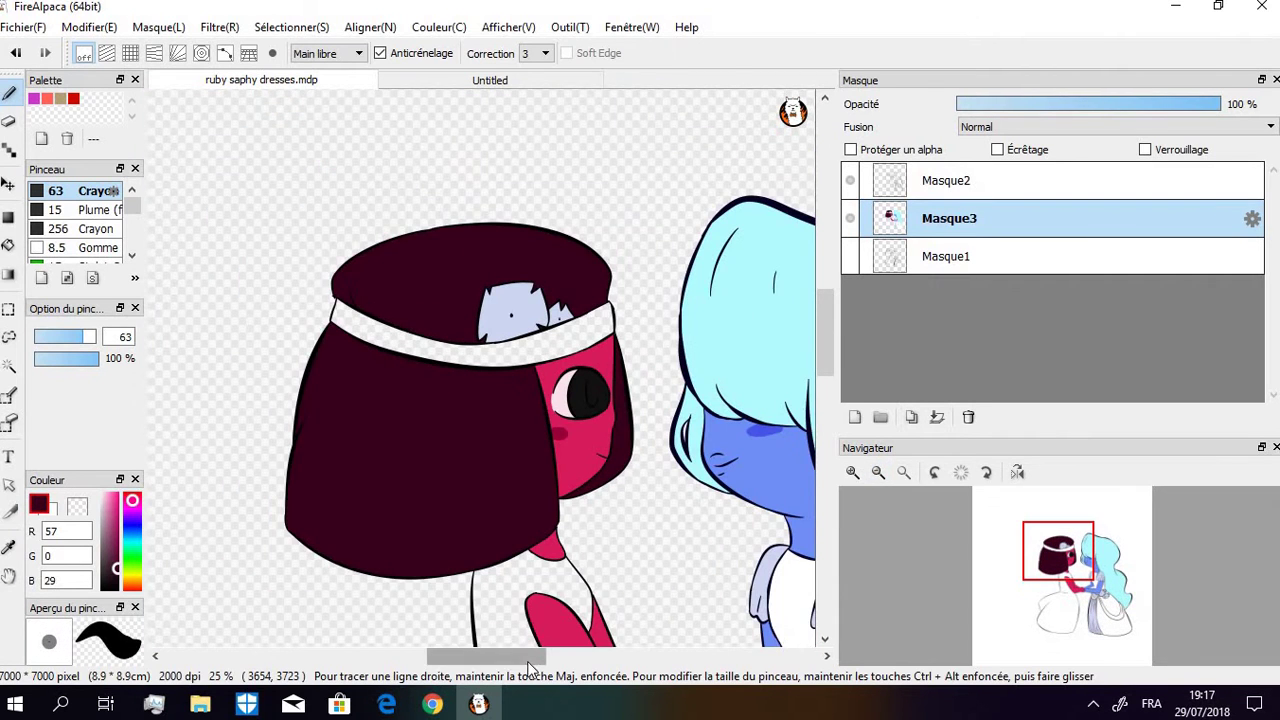
Sample white 255, 255, 255 from Sapphire's dress and fill Ruby's dress with it
left_click_drag(530, 668, 579, 668)
left_click_drag(828, 368, 828, 428)
left_click(548, 440, "alt")
left_click(9, 245)
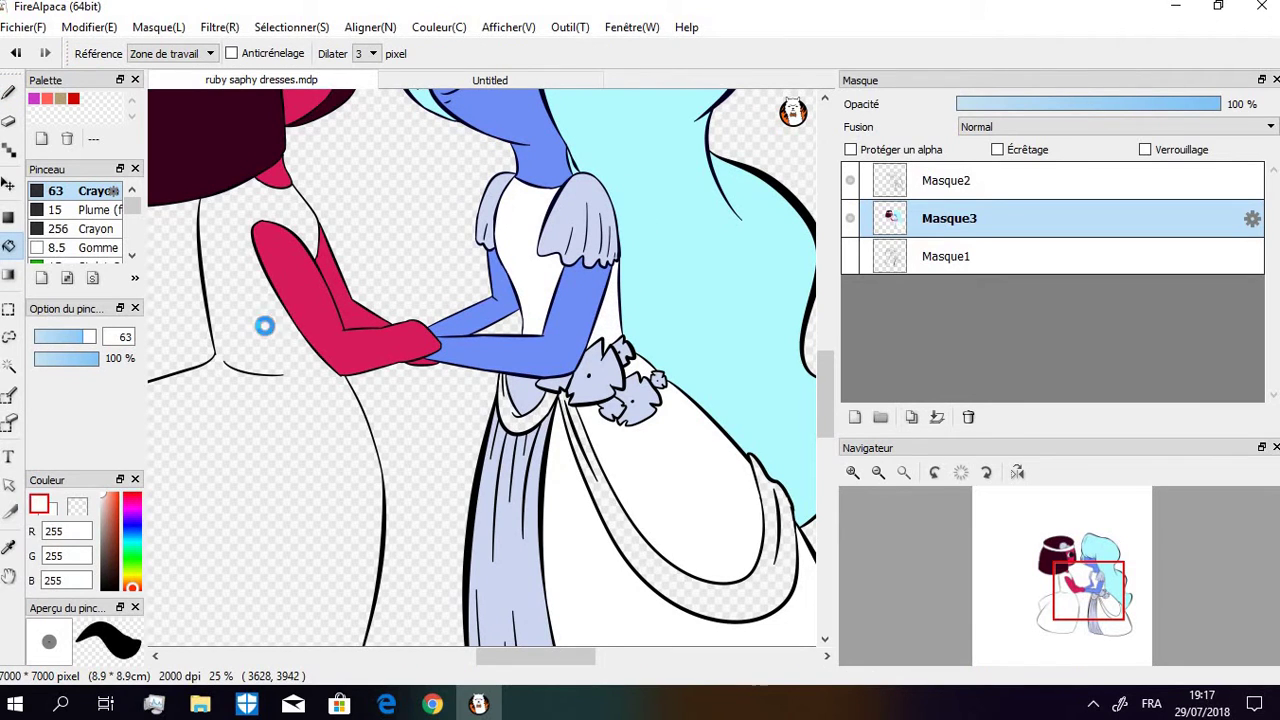
left_click(295, 338)
Sample Sapphire's hair colour, soften it to the pale cyan 190, 236, 238 and fill the draped band across her waist and skirt
left_click_drag(826, 390, 826, 425)
left_click_drag(528, 656, 588, 652)
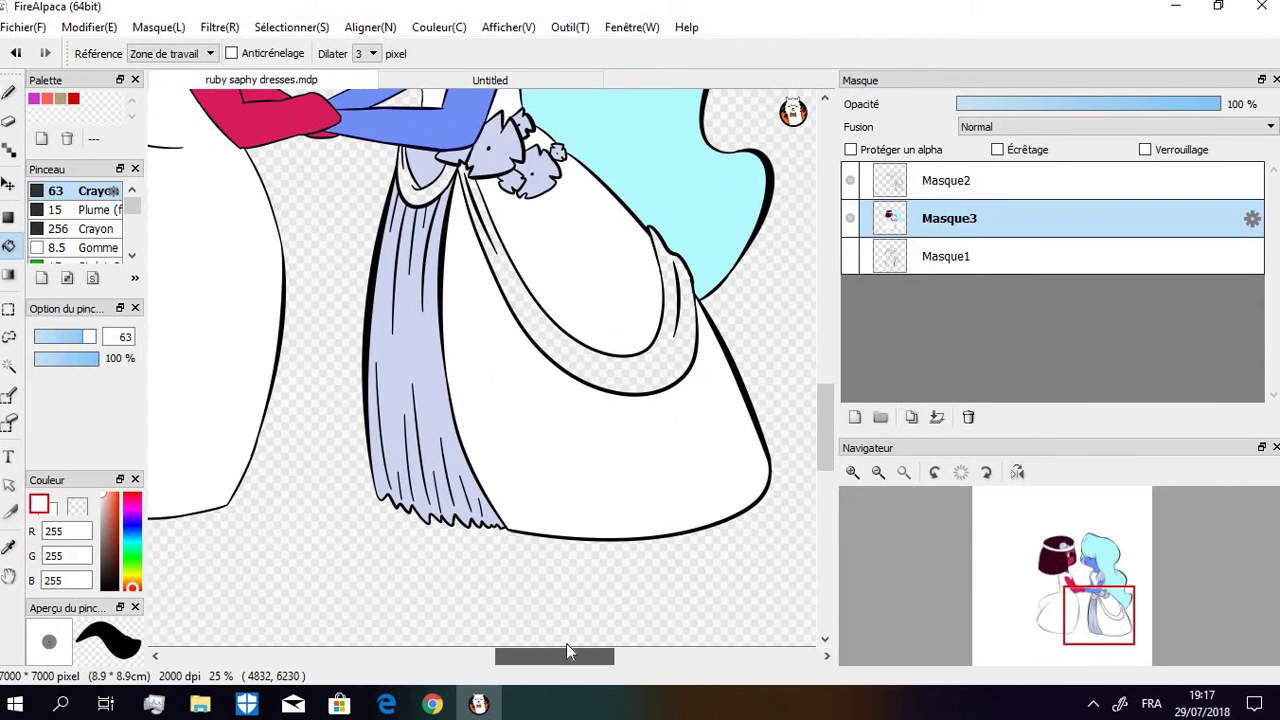
mouse_move(826, 440)
left_mouse_down()
mouse_move(815, 383)
mouse_move(815, 423)
left_mouse_up()
left_click(687, 292, "alt")
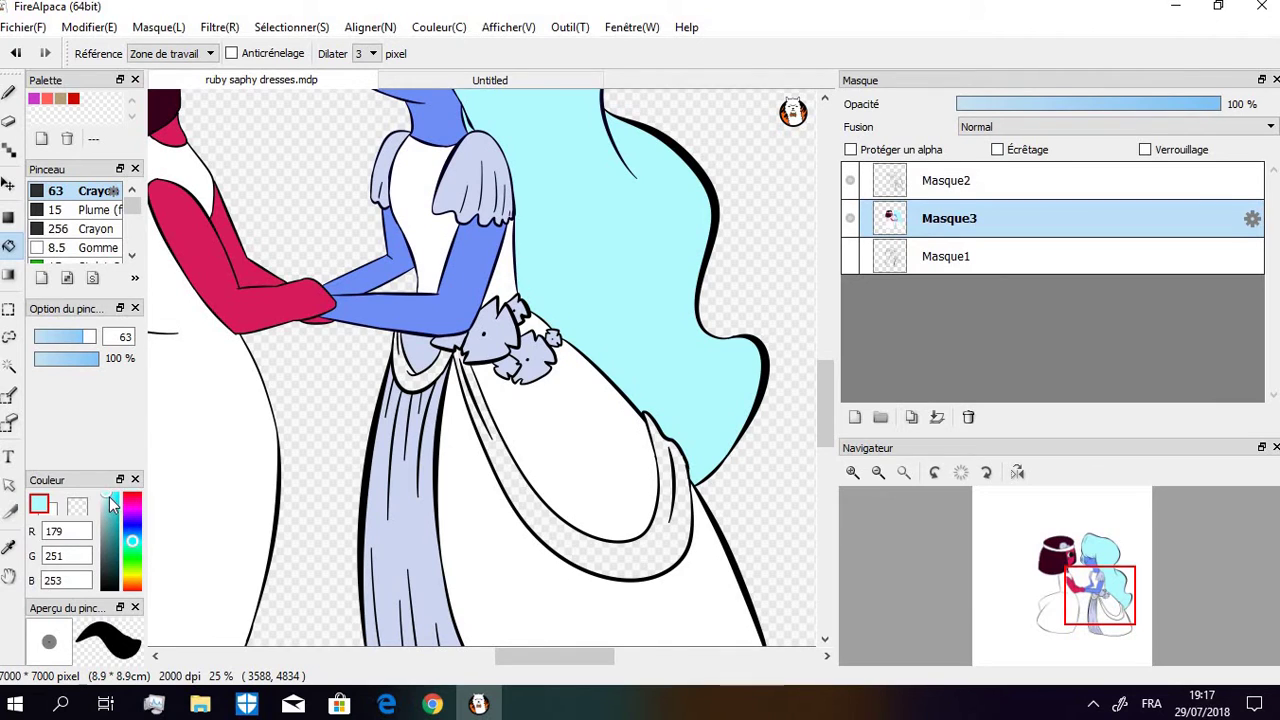
left_click_drag(113, 500, 105, 499)
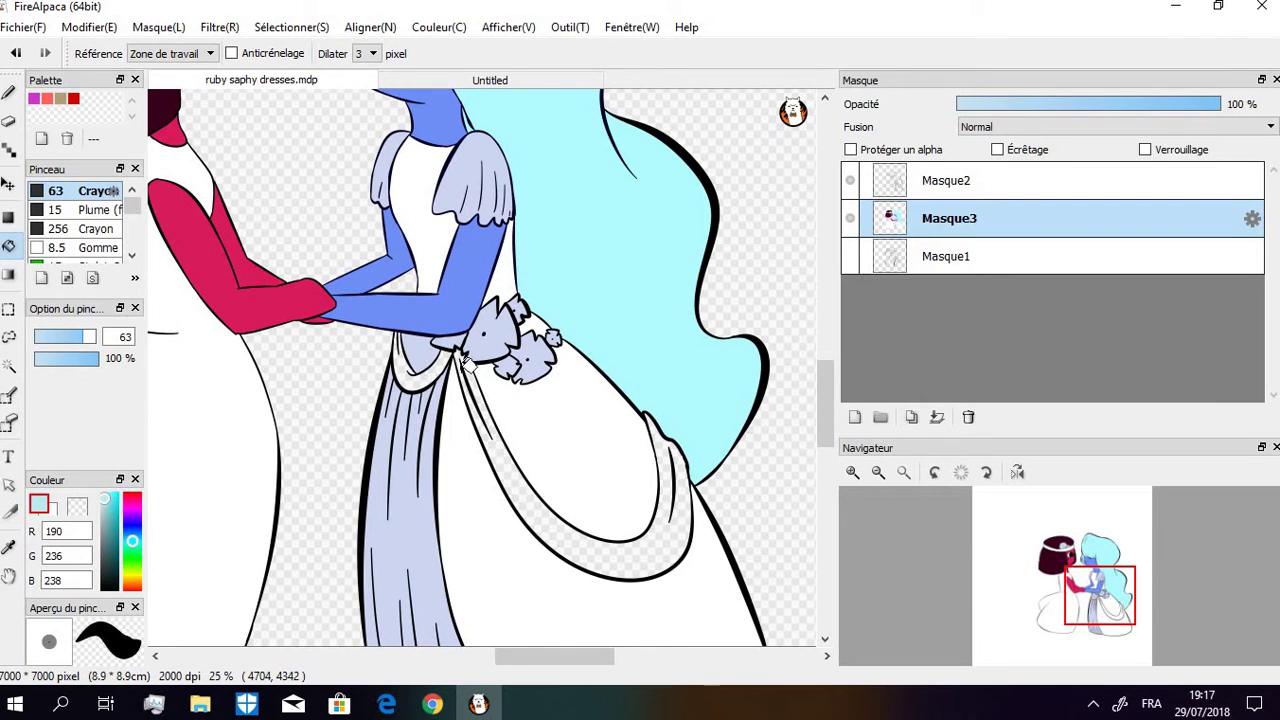
left_click(418, 367)
left_click(538, 489)
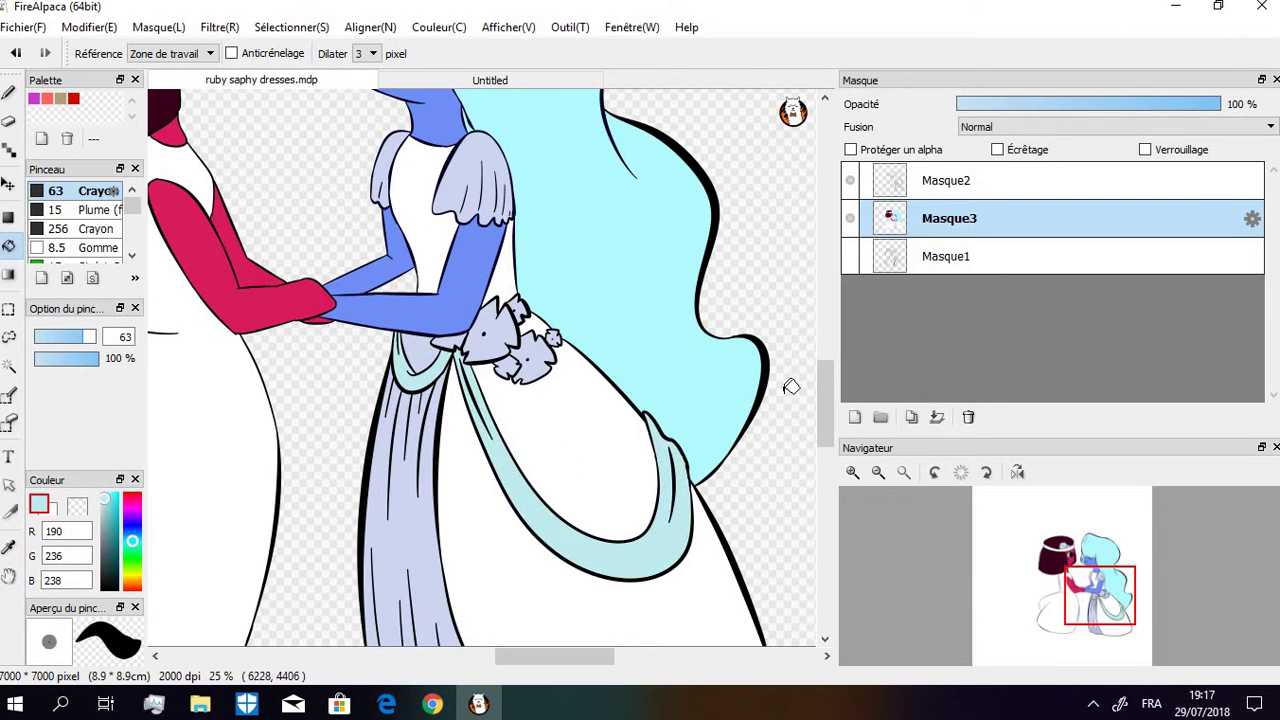
scroll(817, 390, "up", 5)
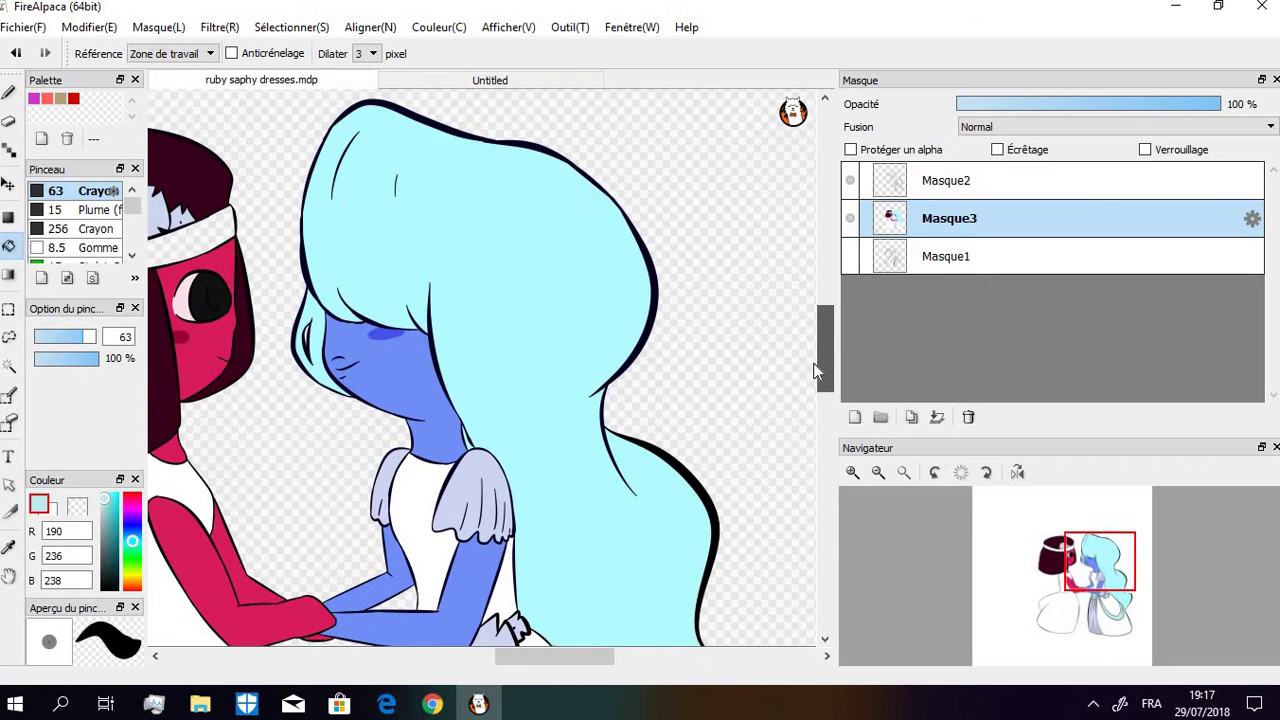
scroll(817, 370, "down", 5)
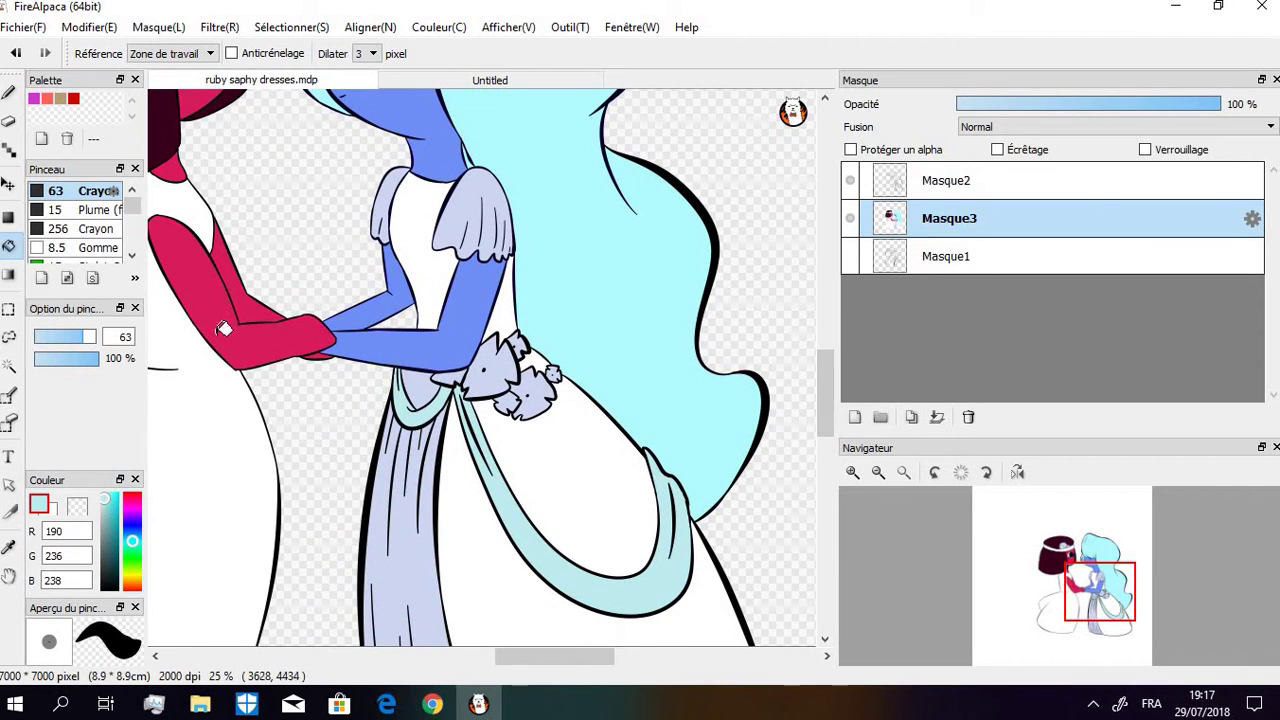
Set the colour to pale pink 236, 212, 220 and refill the draped band across Sapphire's waist and skirt
left_click(132, 498)
left_click_drag(107, 518, 103, 497)
left_click(441, 405)
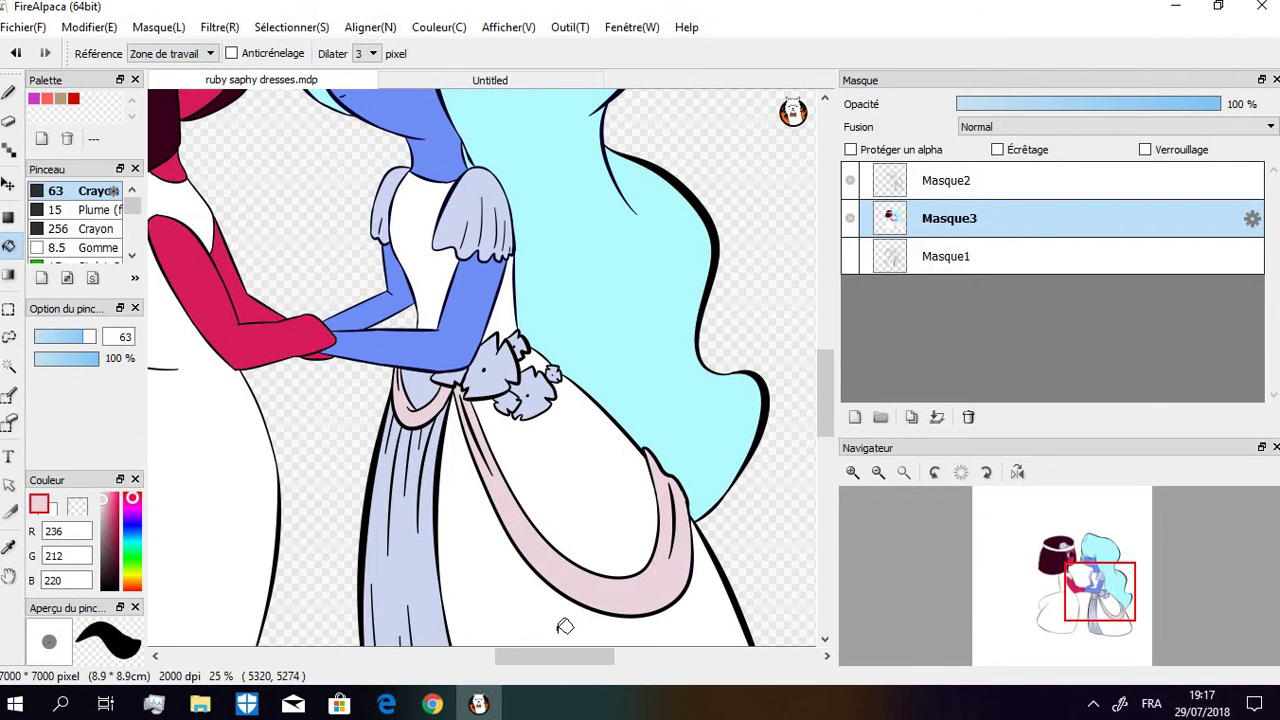
mouse_move(550, 657)
left_mouse_down()
mouse_move(518, 647)
mouse_move(537, 655)
left_mouse_up()
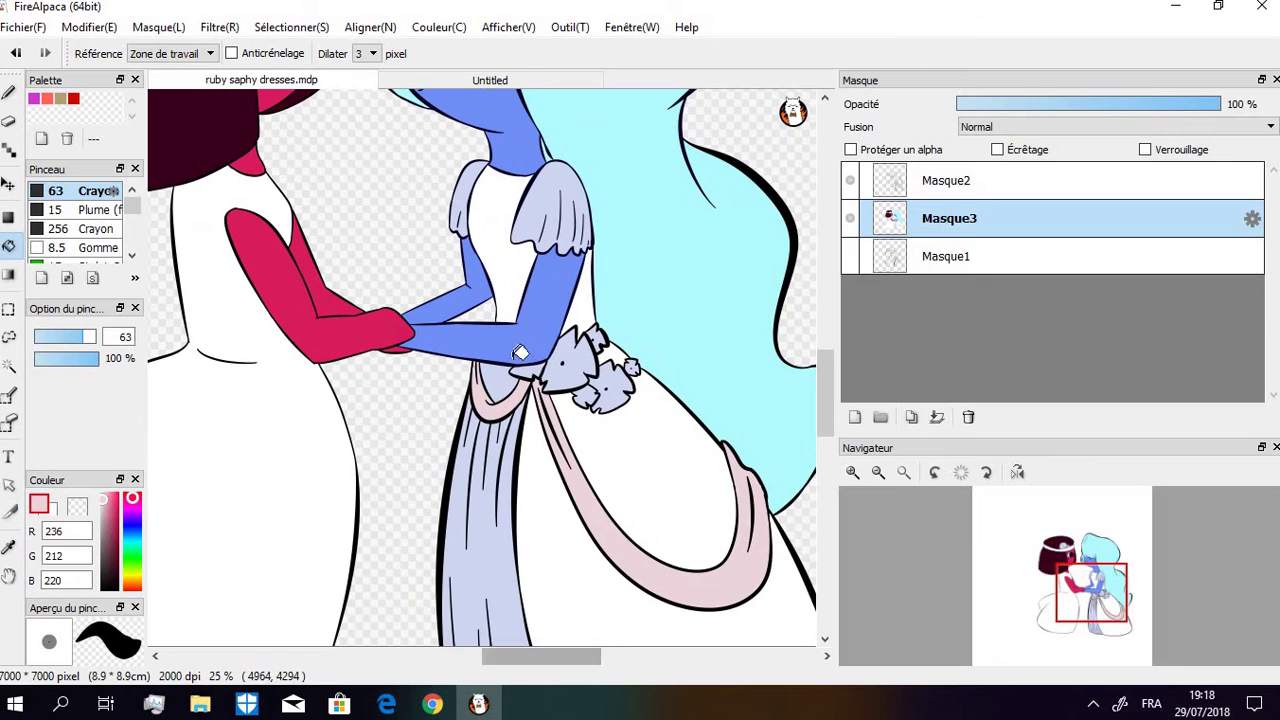
Lighten the pink to 248, 223, 231 and refill all the flowers at Sapphire's waist
left_click(104, 497)
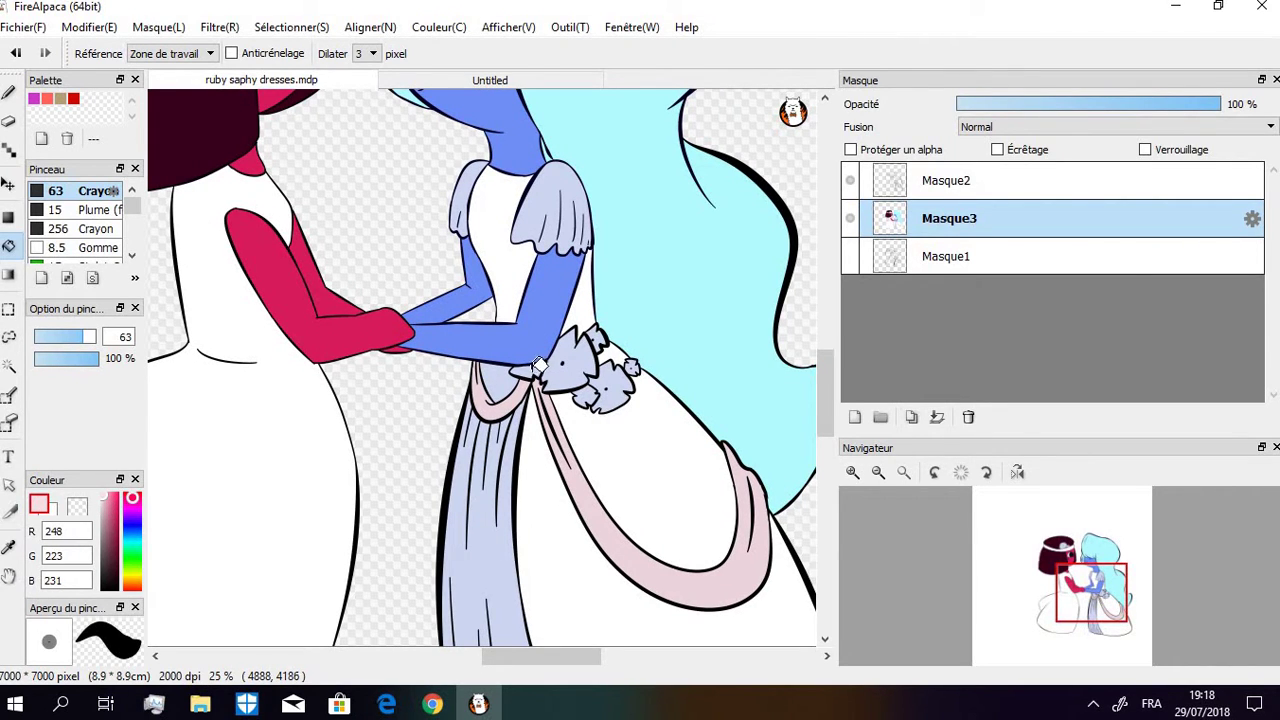
left_click(572, 372)
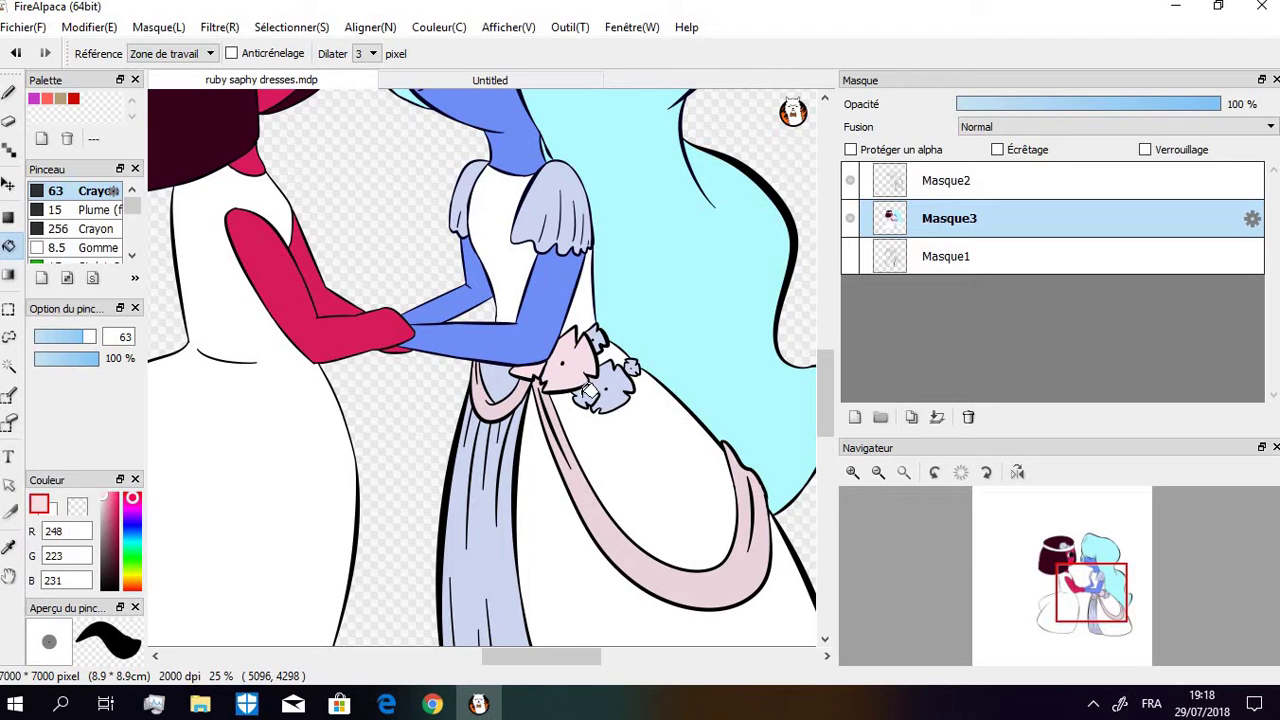
left_click(588, 392)
left_click(631, 367)
left_click(604, 335)
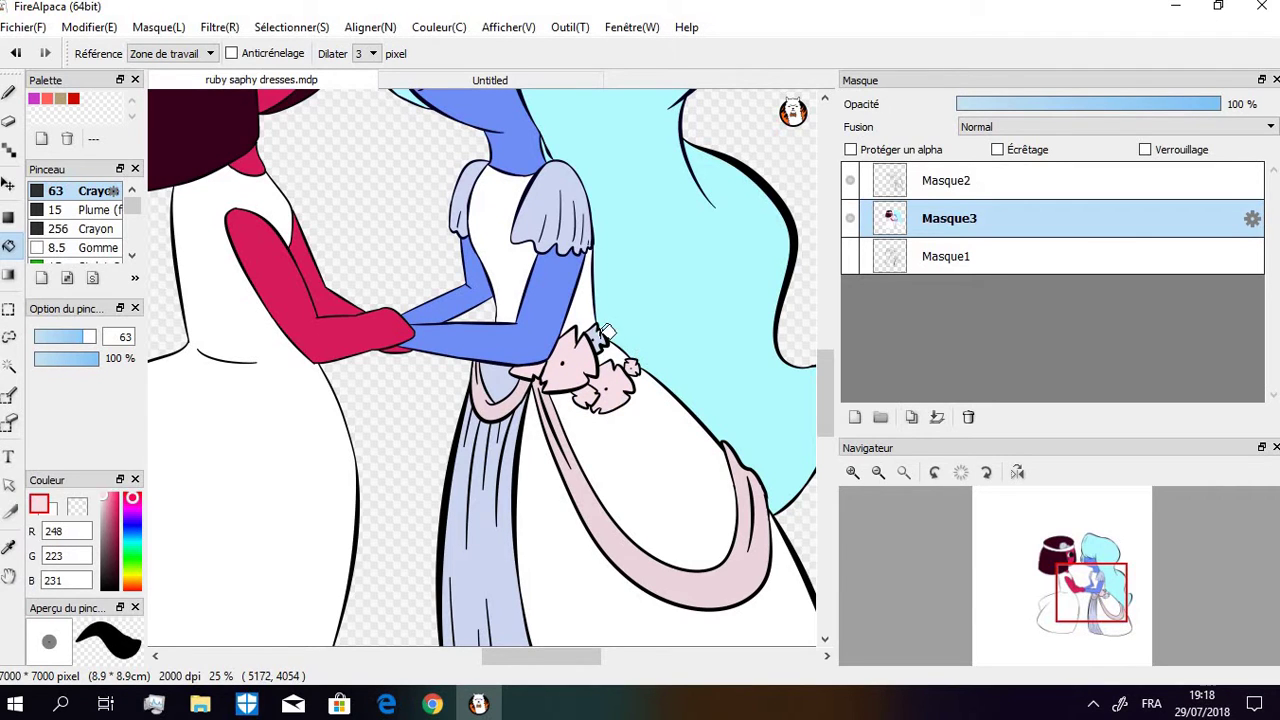
Sample white 255, 255, 255 from Ruby's dress and fill her headband
left_click_drag(560, 657, 538, 657)
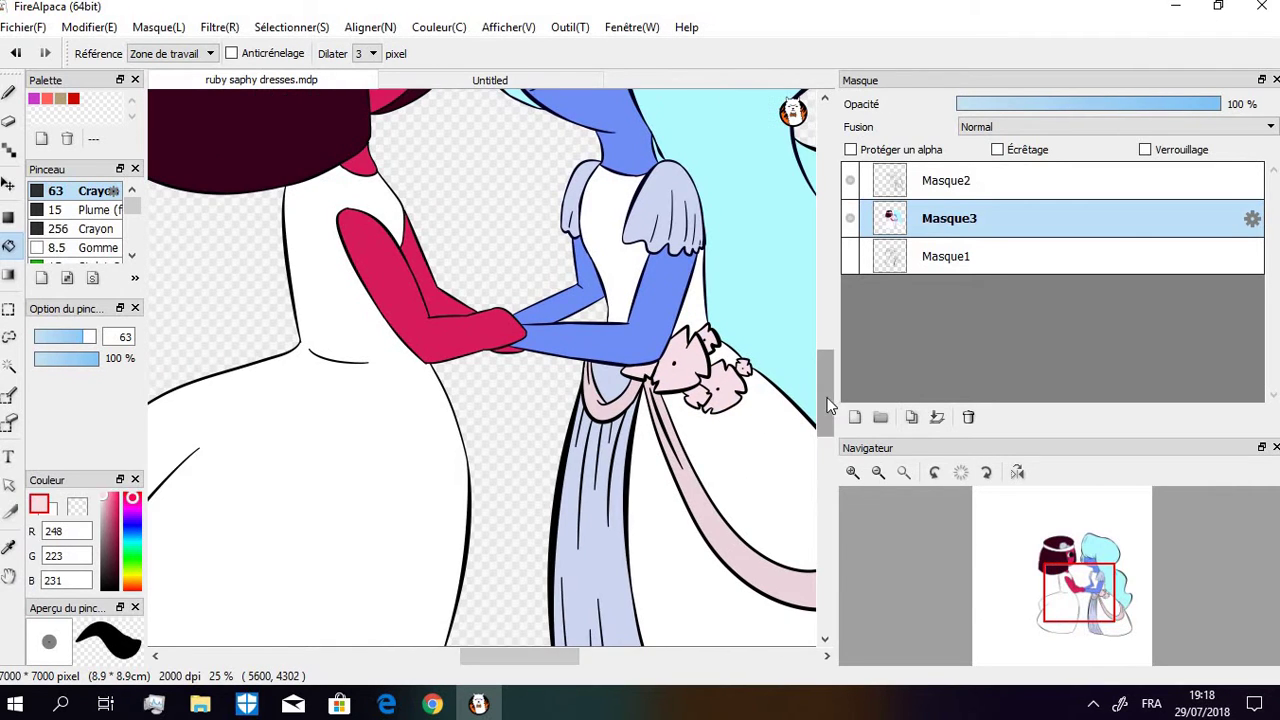
left_click_drag(828, 405, 808, 360)
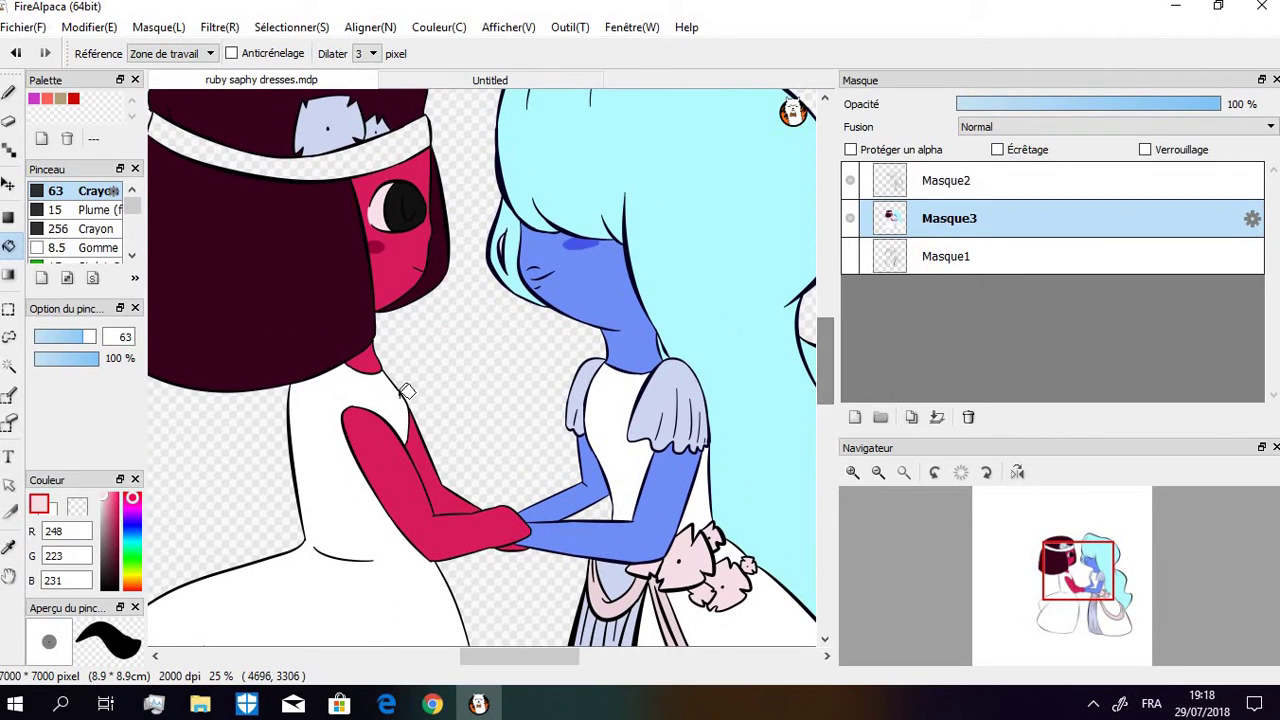
left_click(335, 396, "alt")
left_click(331, 165)
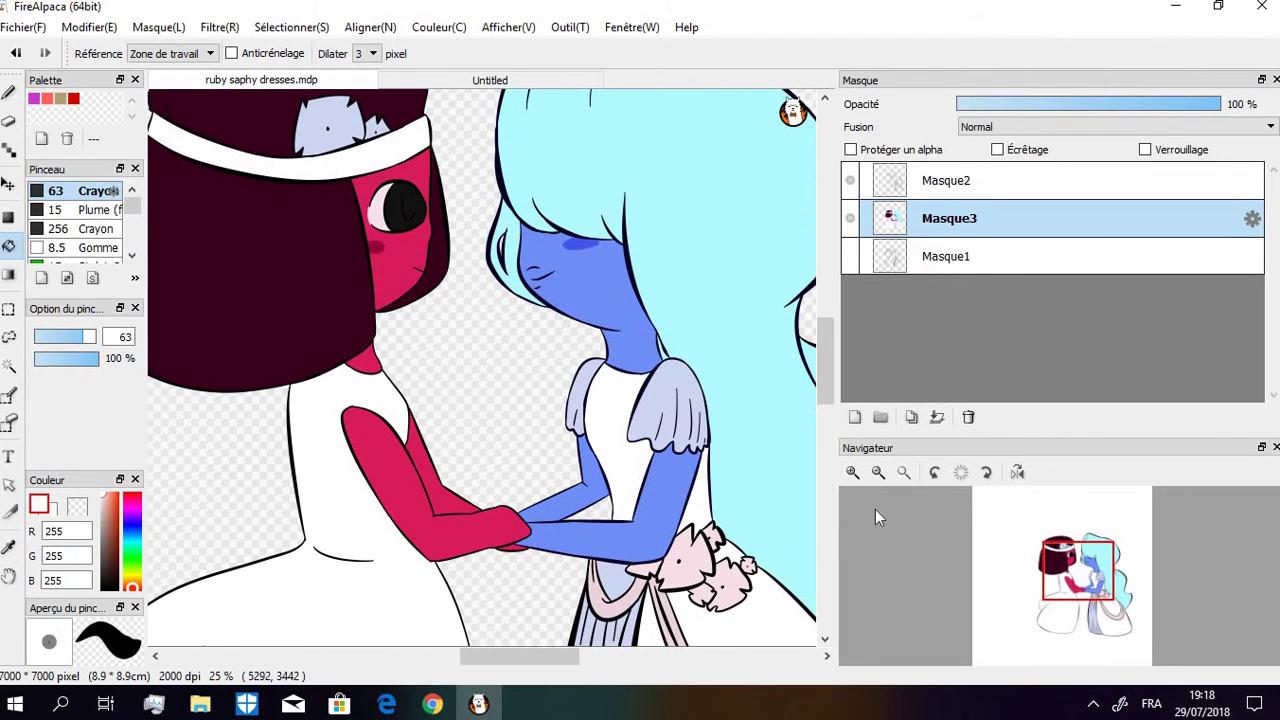
Add a new layer directly above the colour layer Masque3
left_click(878, 472)
left_click(878, 472)
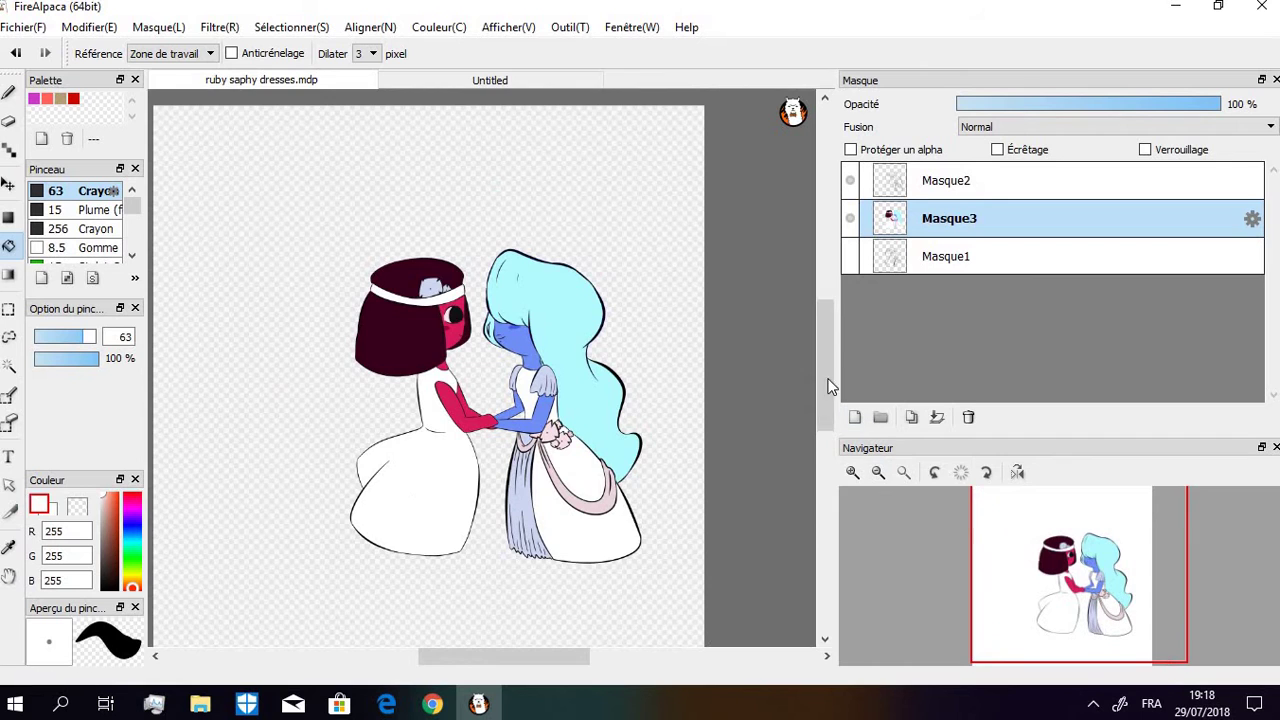
scroll(830, 387, "down", 2)
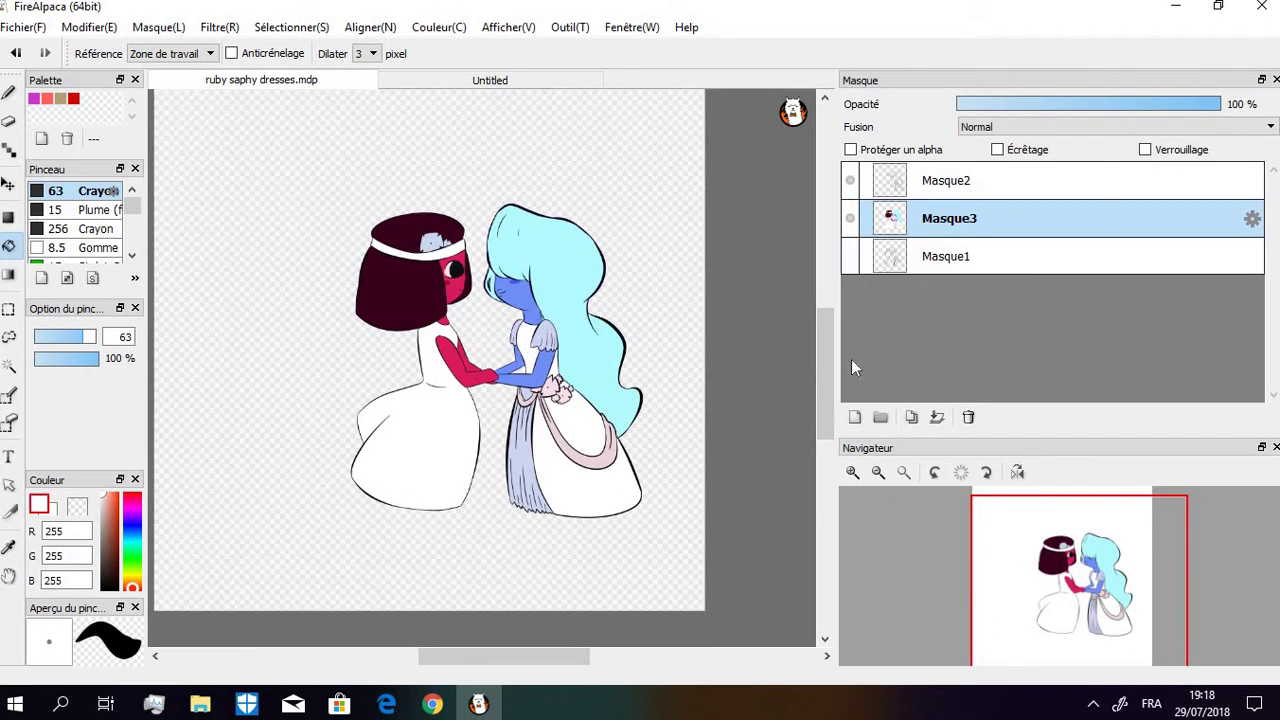
left_click(854, 417)
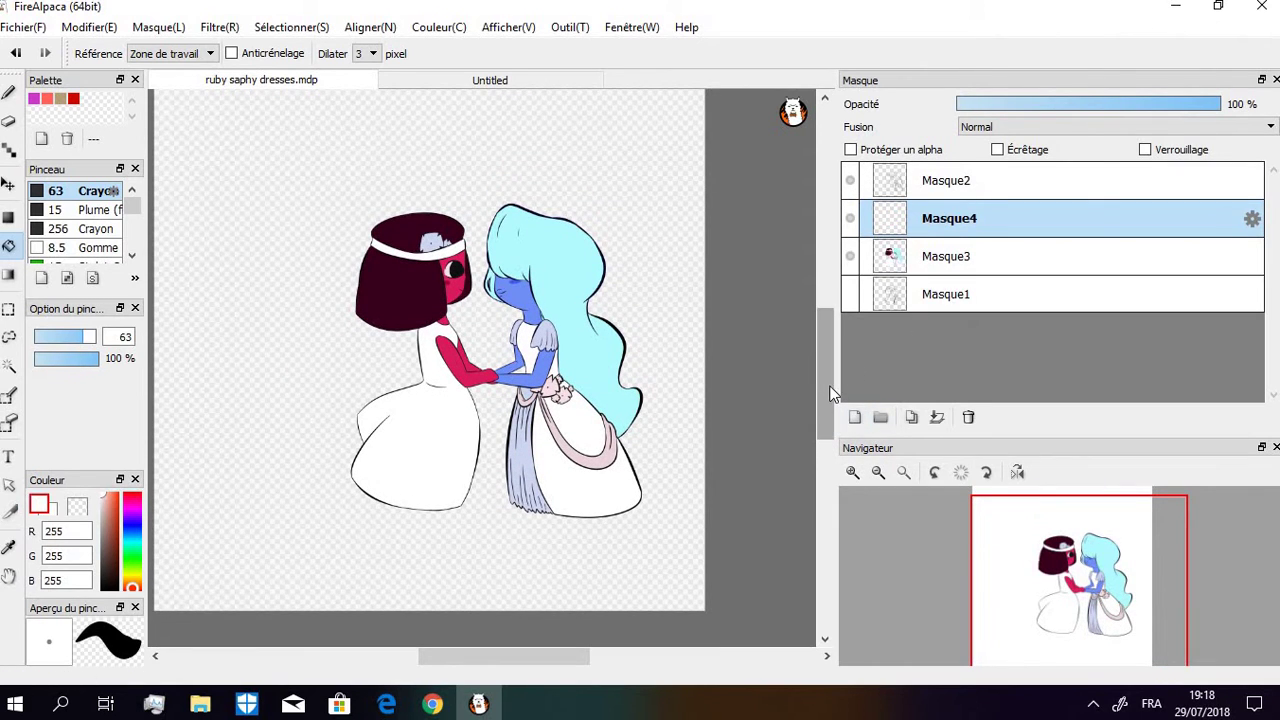
scroll(830, 405, "down", 1)
scroll(830, 405, "down", 1)
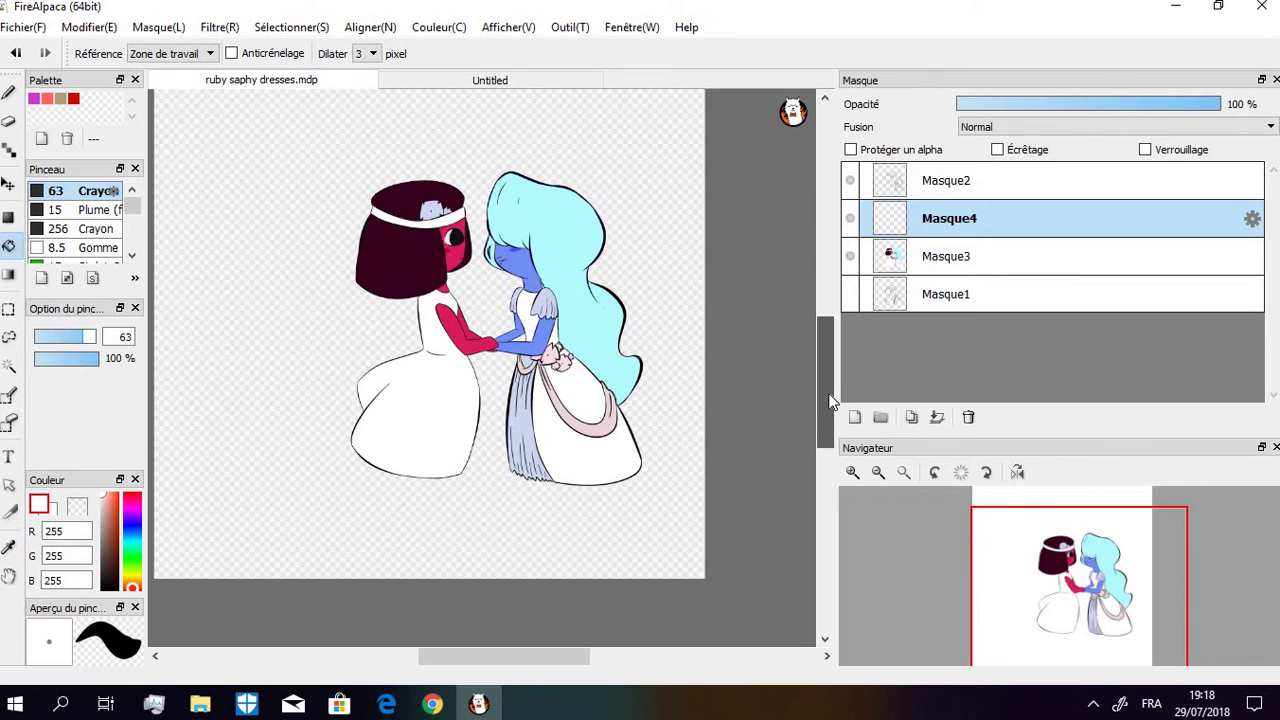
Sample the pale blue of Ruby's hair flower from Masque3 and darken it to 71, 100, 202 for Masque4
left_click(955, 257)
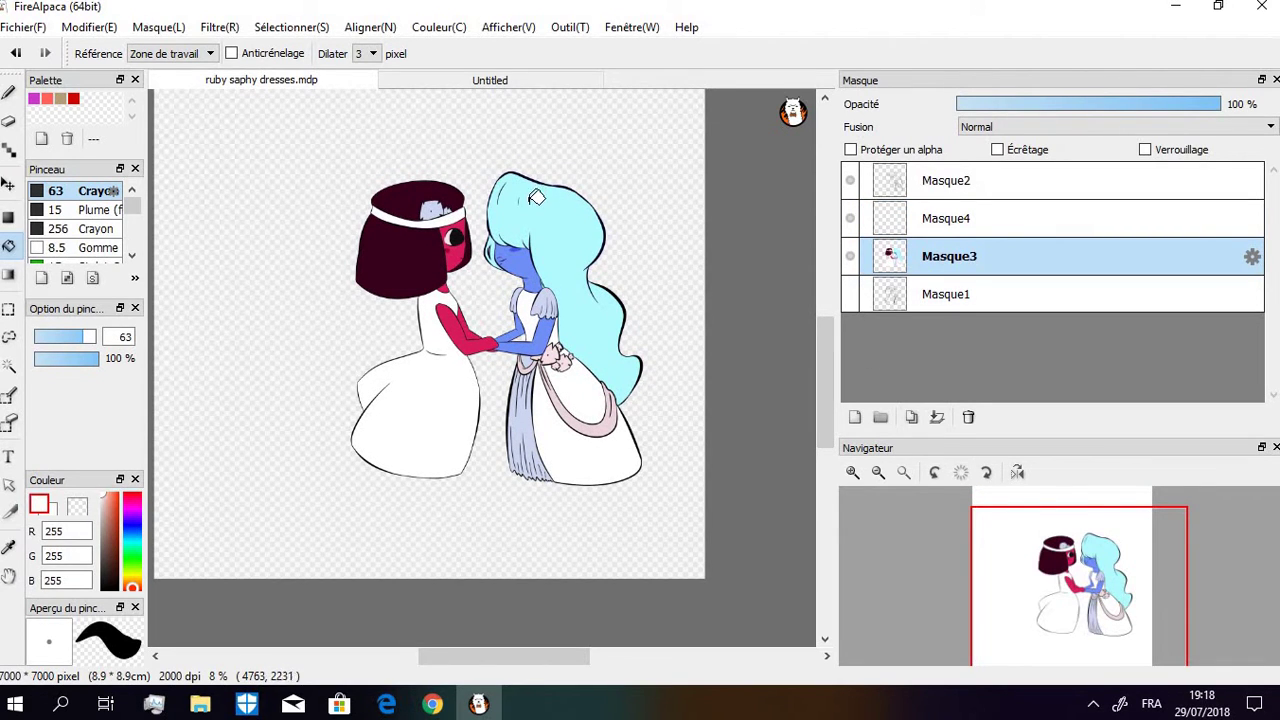
left_click(438, 200)
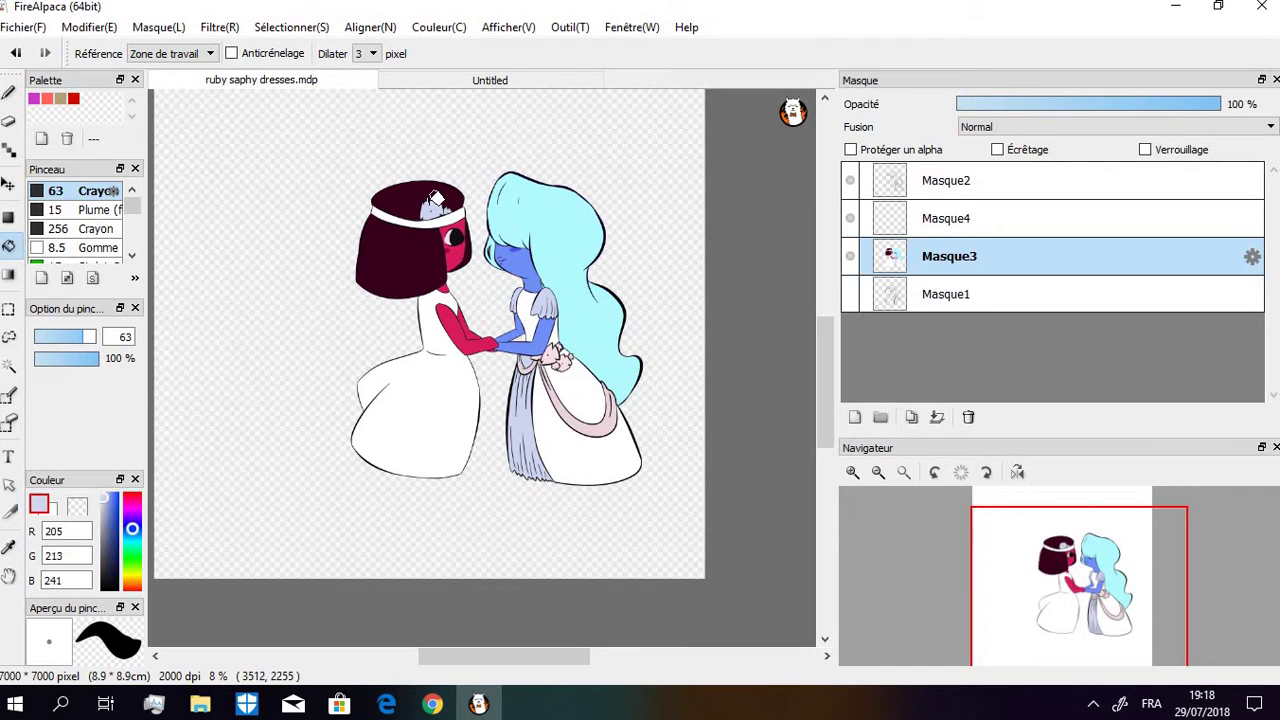
left_click(938, 224)
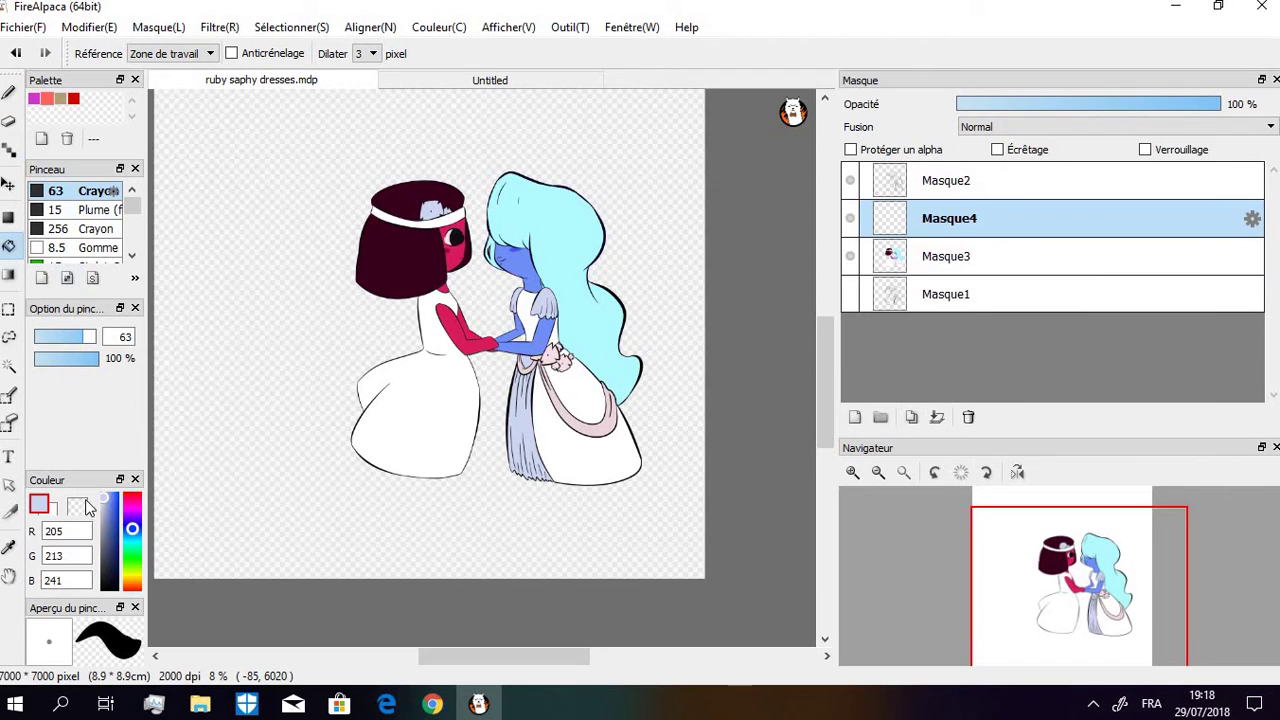
left_click_drag(100, 507, 112, 513)
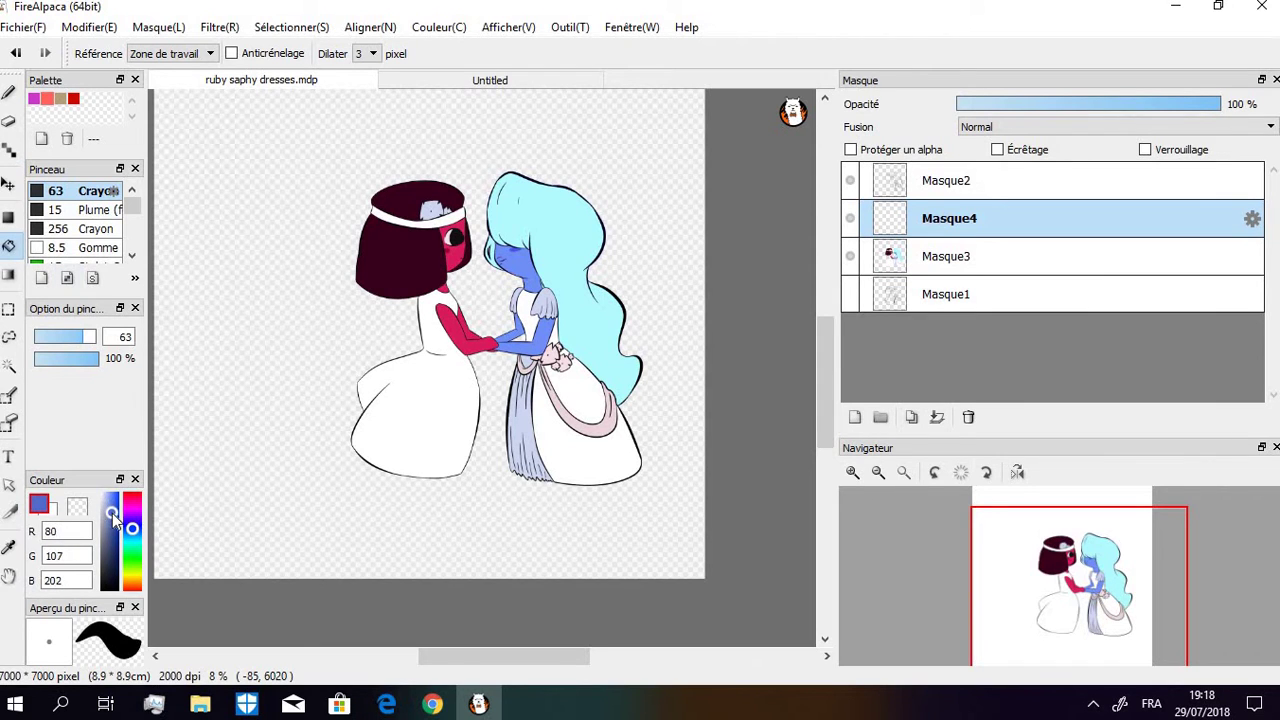
Draw a jagged blue centre outline around the dot of Ruby's large hair flower with the brush
left_click(9, 93)
left_click_drag(825, 383, 825, 365)
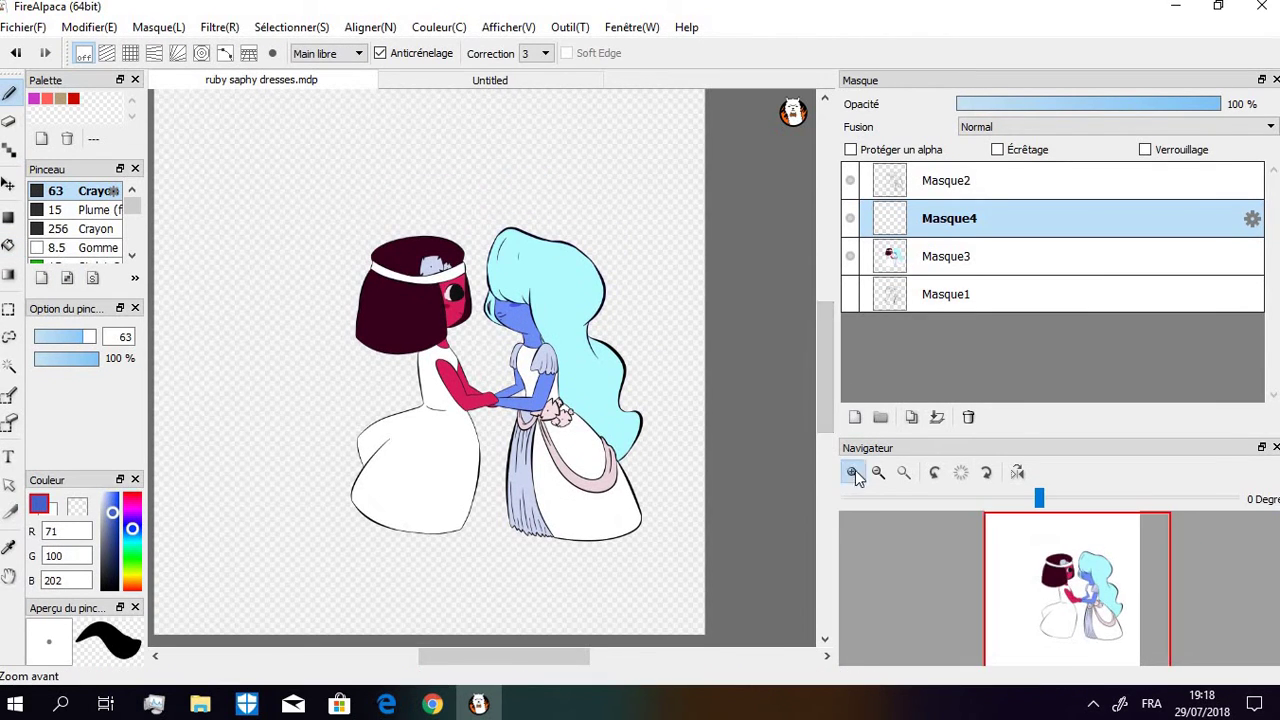
left_click(855, 477)
scroll(828, 449, "up", 2)
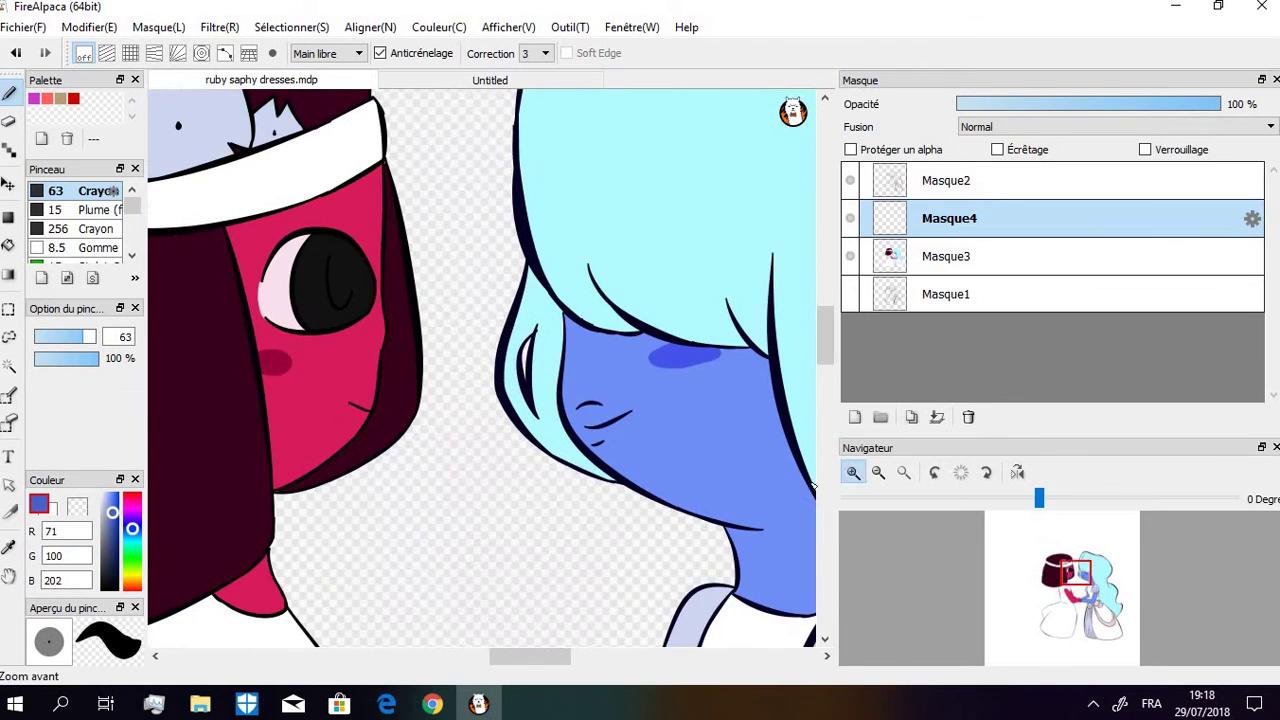
left_click_drag(530, 656, 500, 656)
left_click_drag(826, 348, 826, 322)
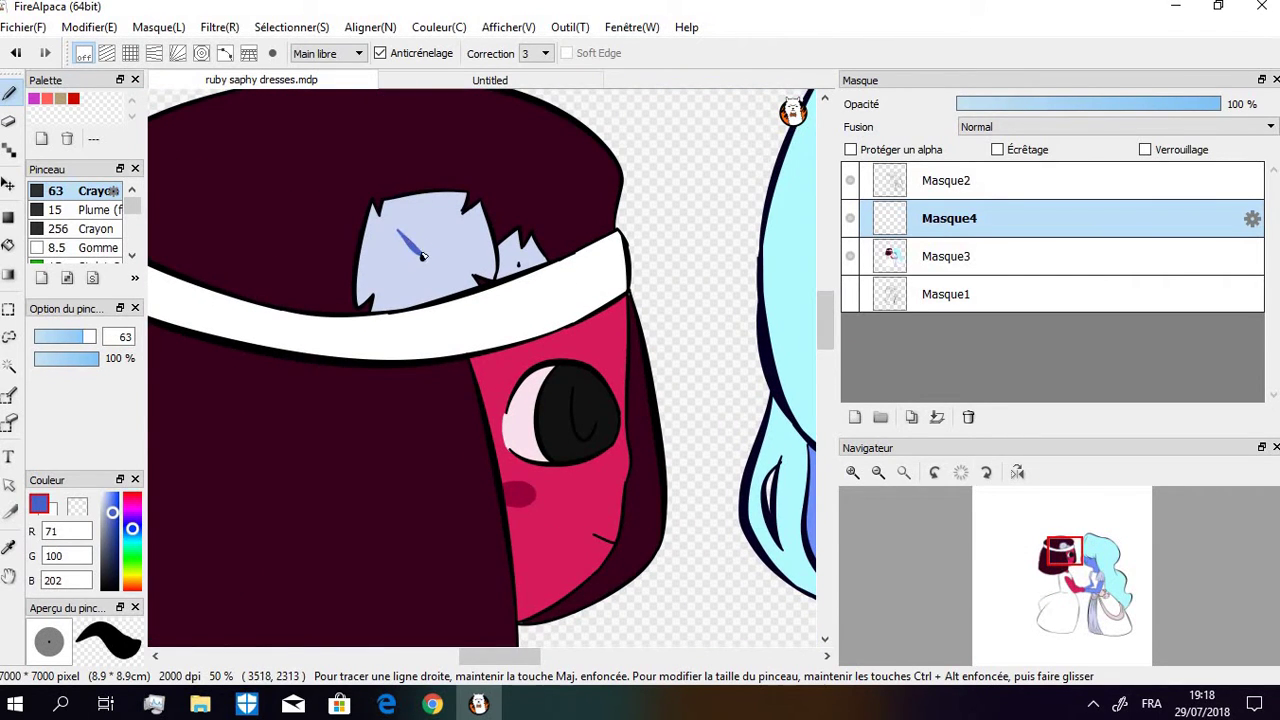
key("ctrl+z")
left_click_drag(424, 258, 380, 214)
key("ctrl+z")
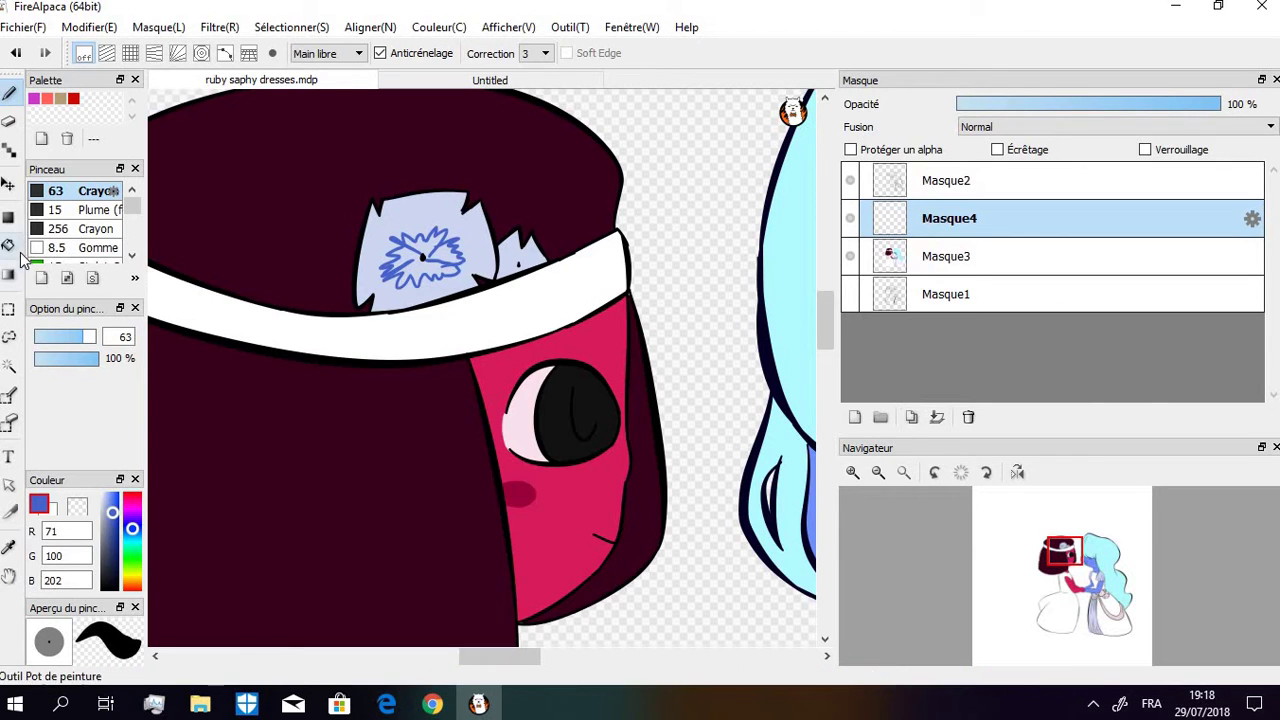
Fill the inside of the jagged outline on Ruby's large hair flower with the same blue
left_click(8, 245)
left_click(430, 250)
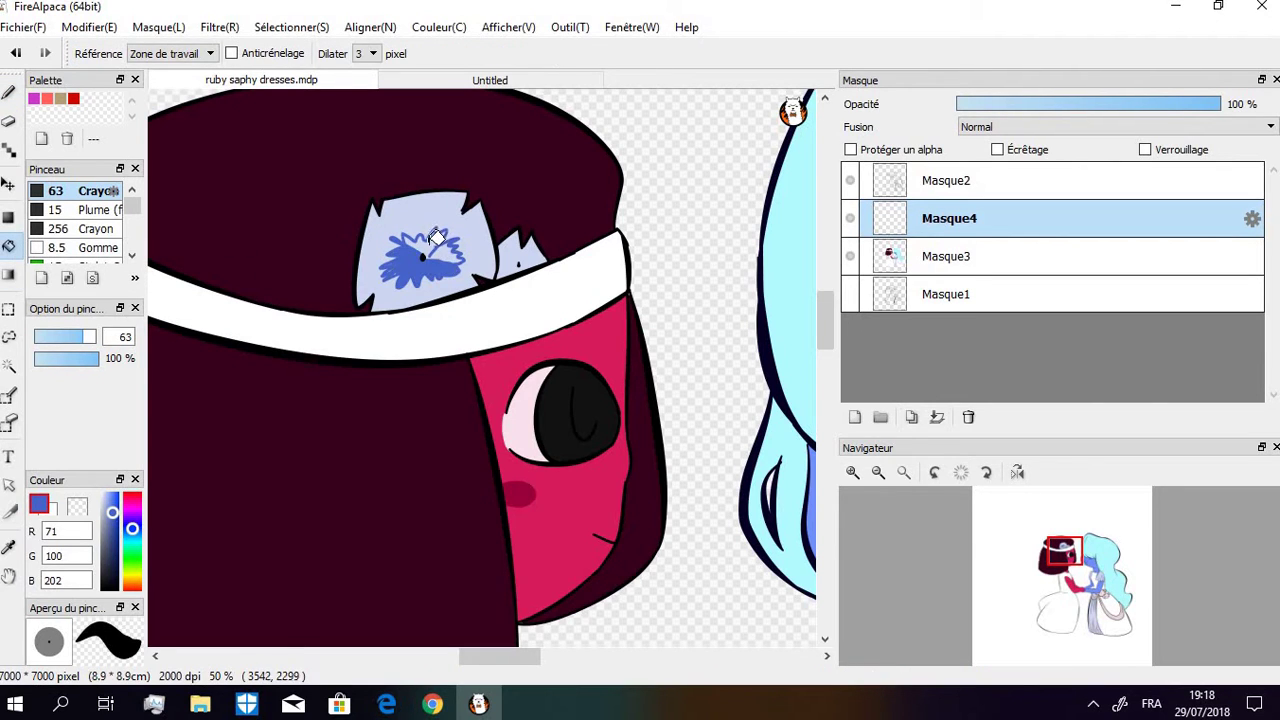
left_click(438, 246)
left_click(430, 255)
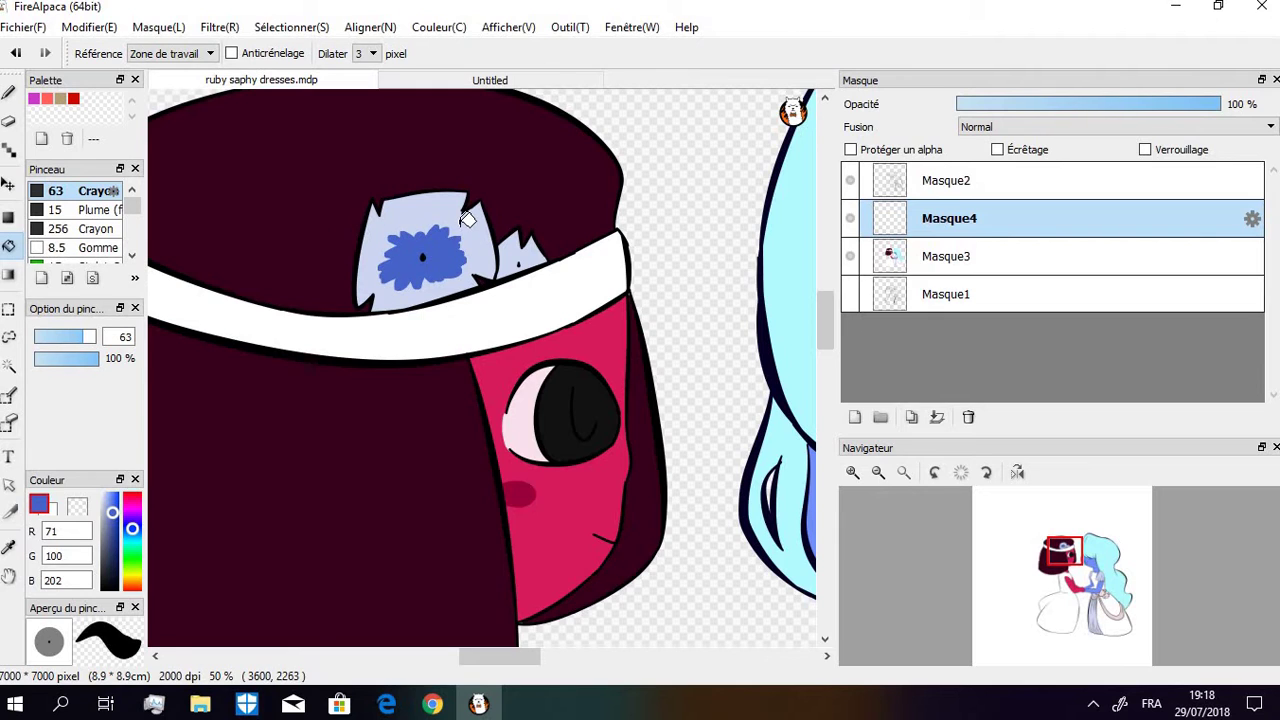
Draw and fill a matching jagged blue centre in Ruby's small hair flower
left_click(10, 93)
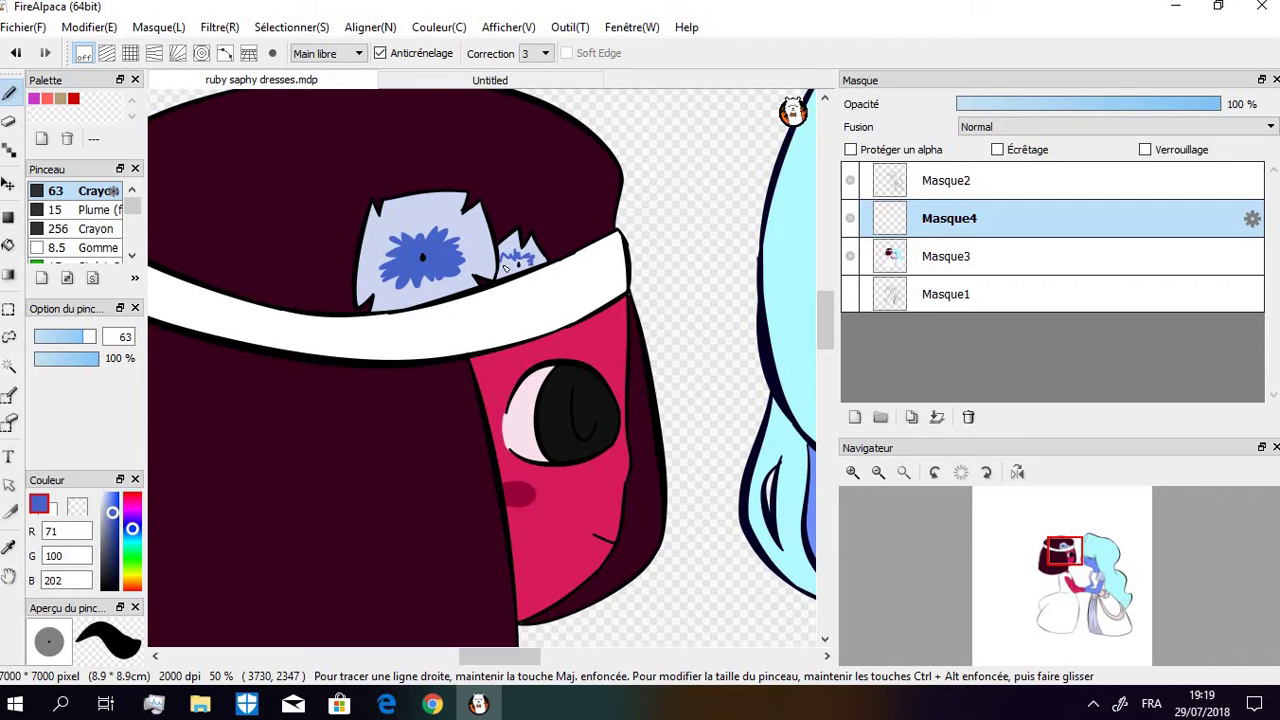
left_click(8, 244)
left_click(8, 92)
left_click(8, 244)
left_click(518, 258)
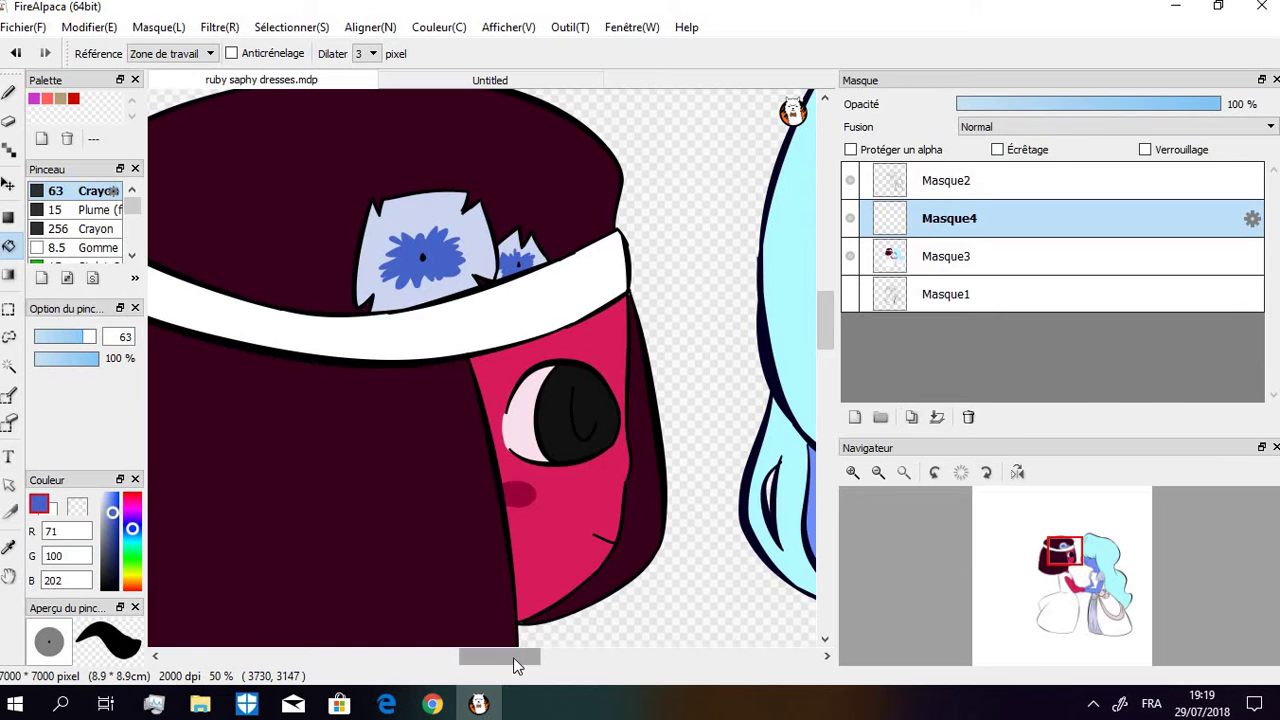
Sample the pale pink from the flowers at Sapphire's waist and darken it to 206, 113, 145
left_click_drag(513, 657, 640, 610)
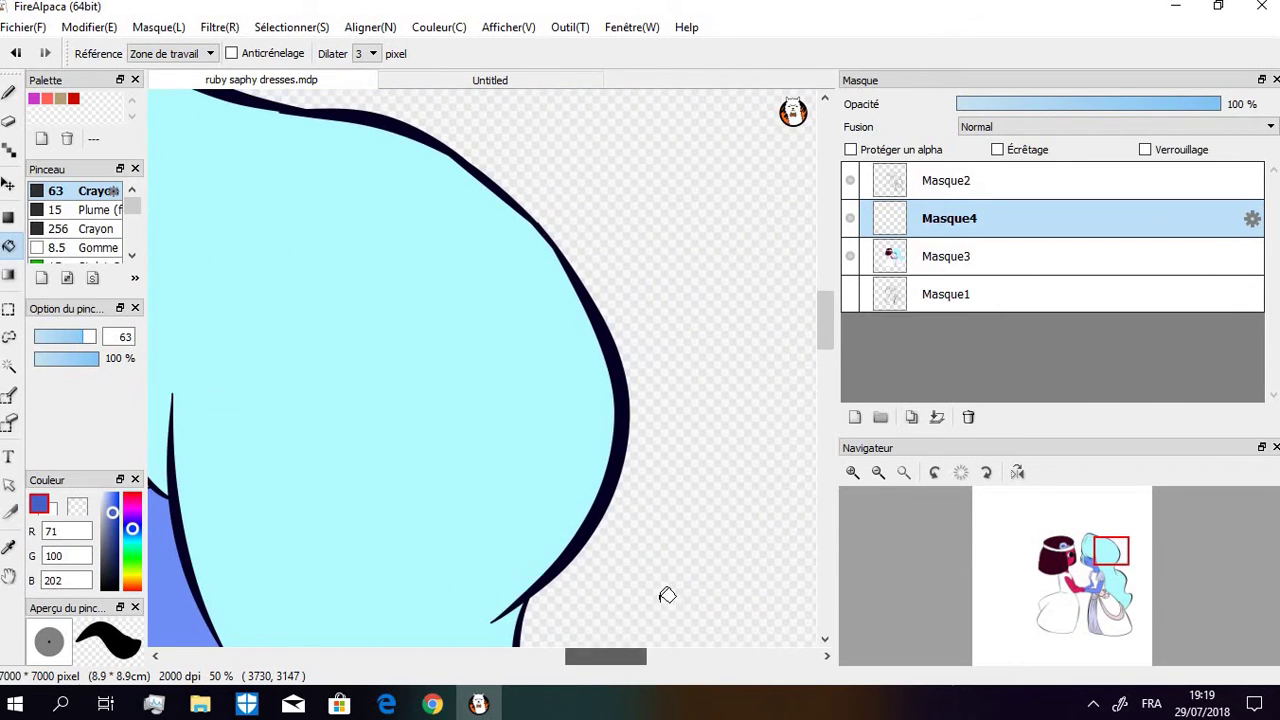
left_click_drag(828, 328, 820, 387)
left_click_drag(605, 656, 586, 655)
left_click_drag(823, 357, 825, 392)
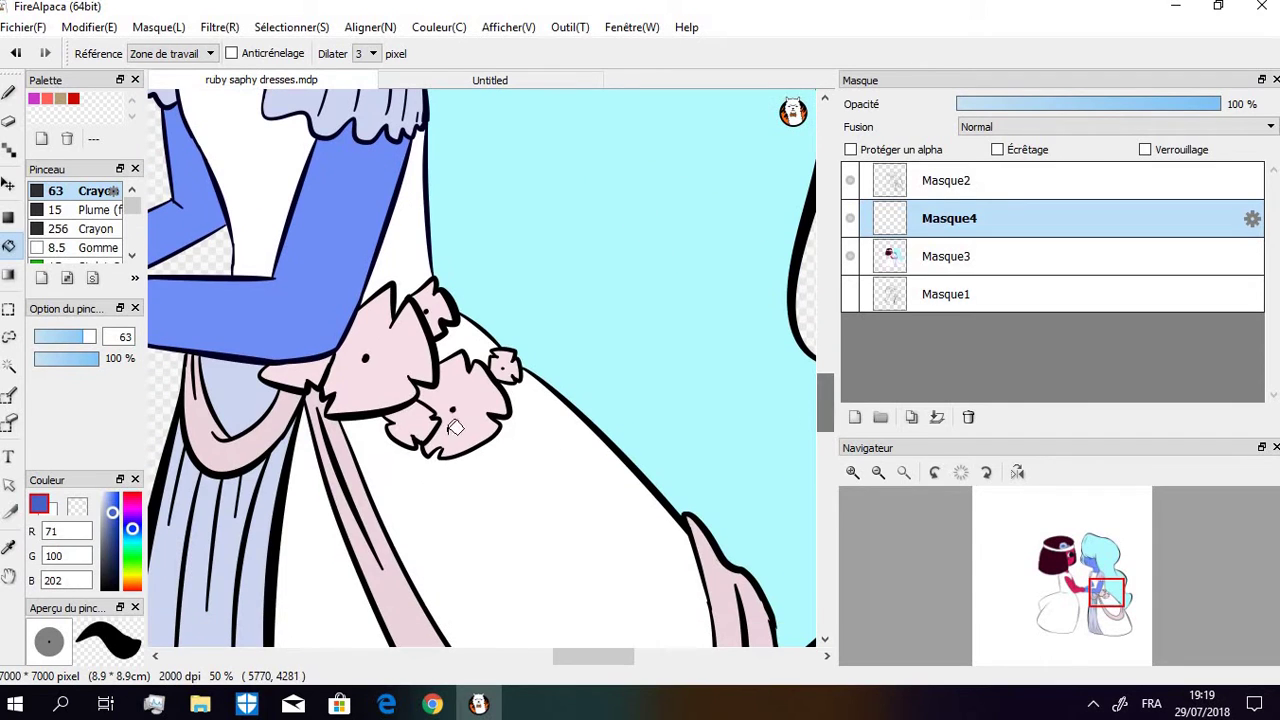
left_click(335, 397, "alt")
left_click_drag(108, 498, 108, 511)
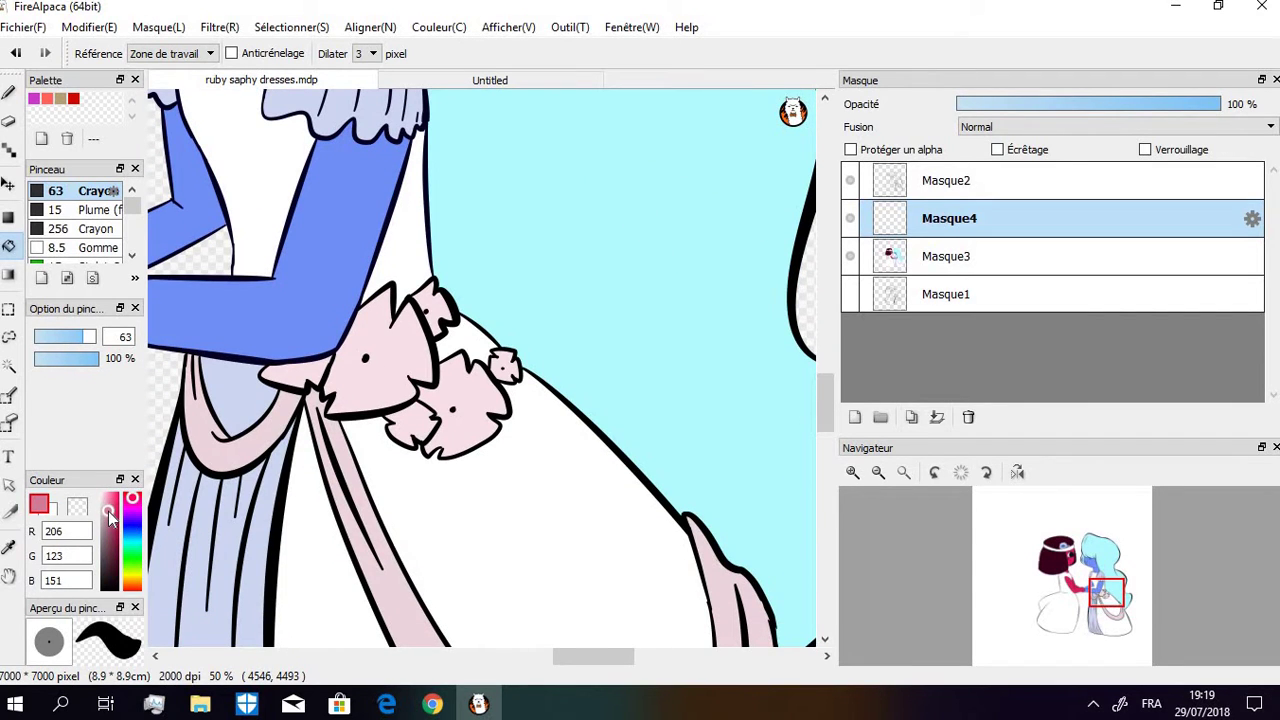
Draw a jagged dark pink centre in the largest flower at Sapphire's waist and fill it
left_click(9, 93)
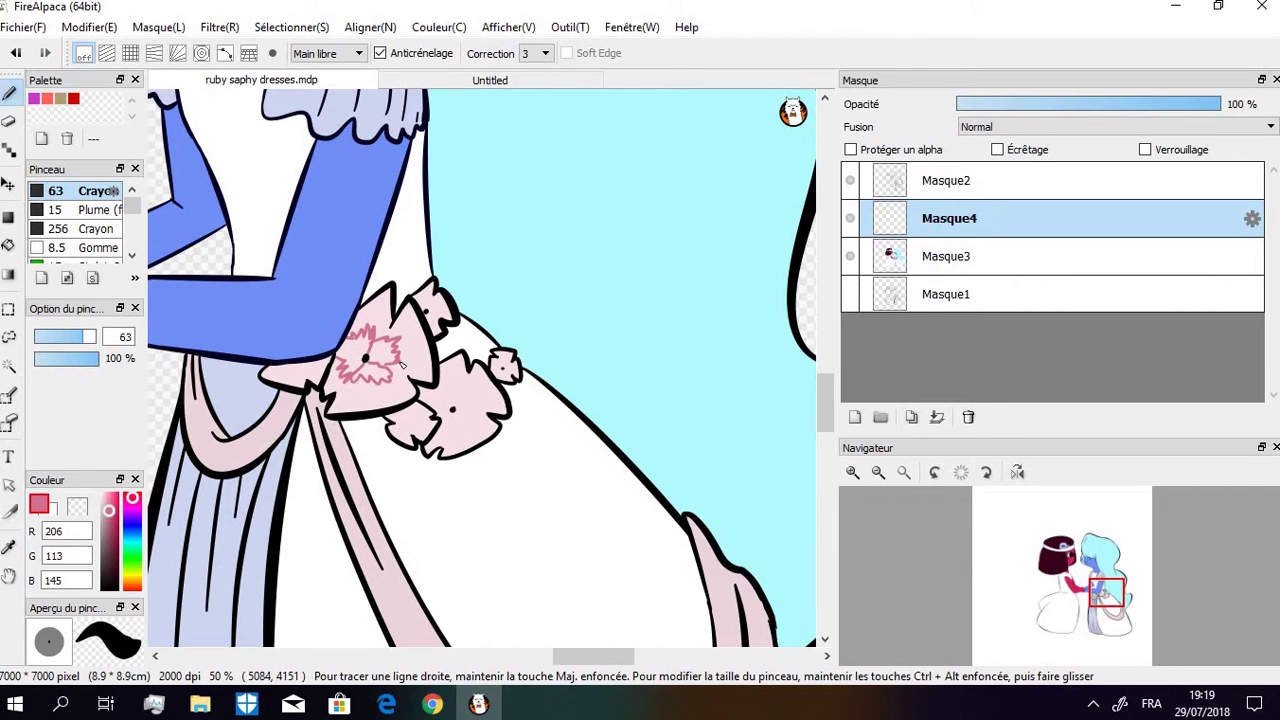
left_click(8, 245)
left_click(359, 346)
left_click(388, 345)
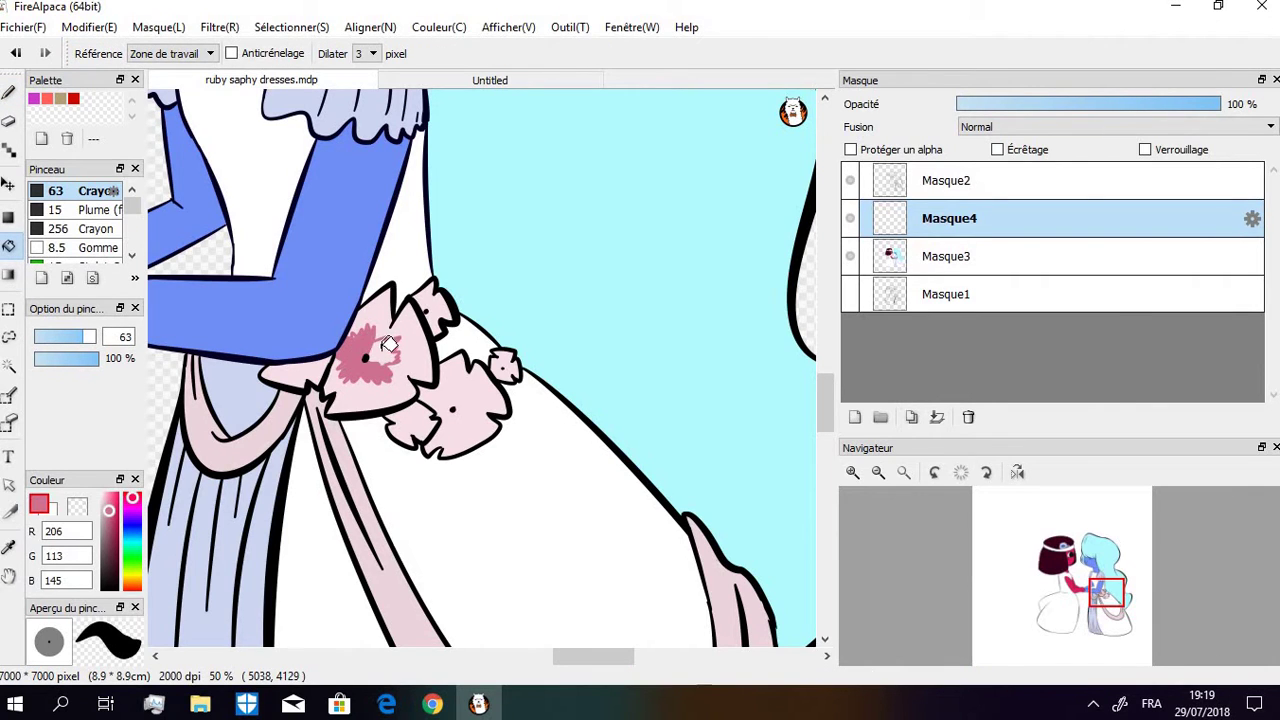
left_click(394, 337)
Draw and fill jagged dark pink centres in the flower under Sapphire's arm and the small flower below the largest one
left_click(8, 92)
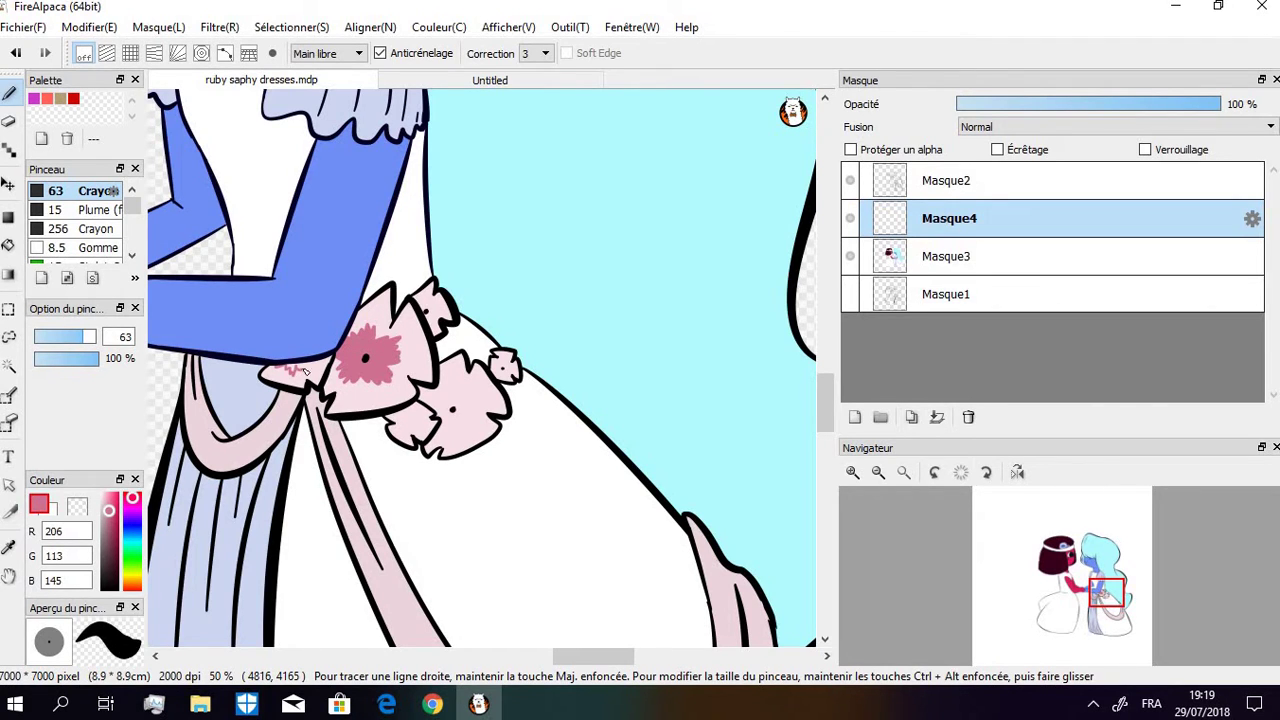
left_click(8, 245)
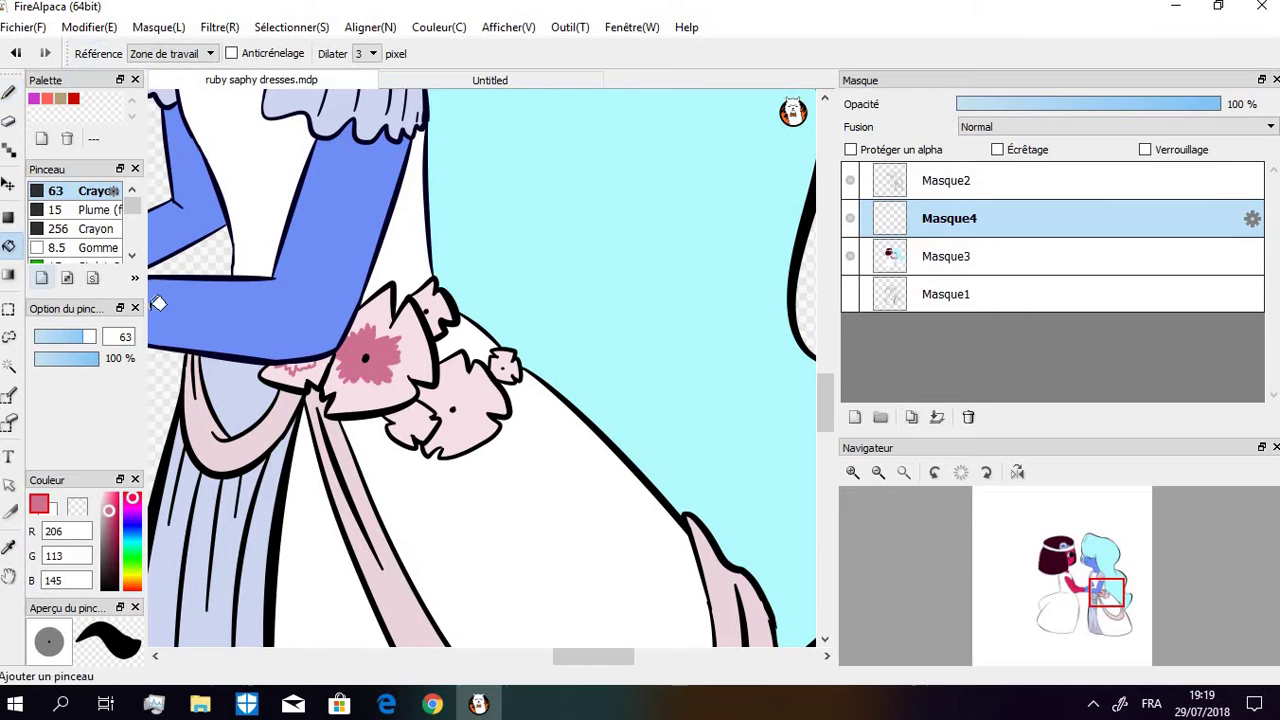
left_click(300, 362)
left_click(8, 92)
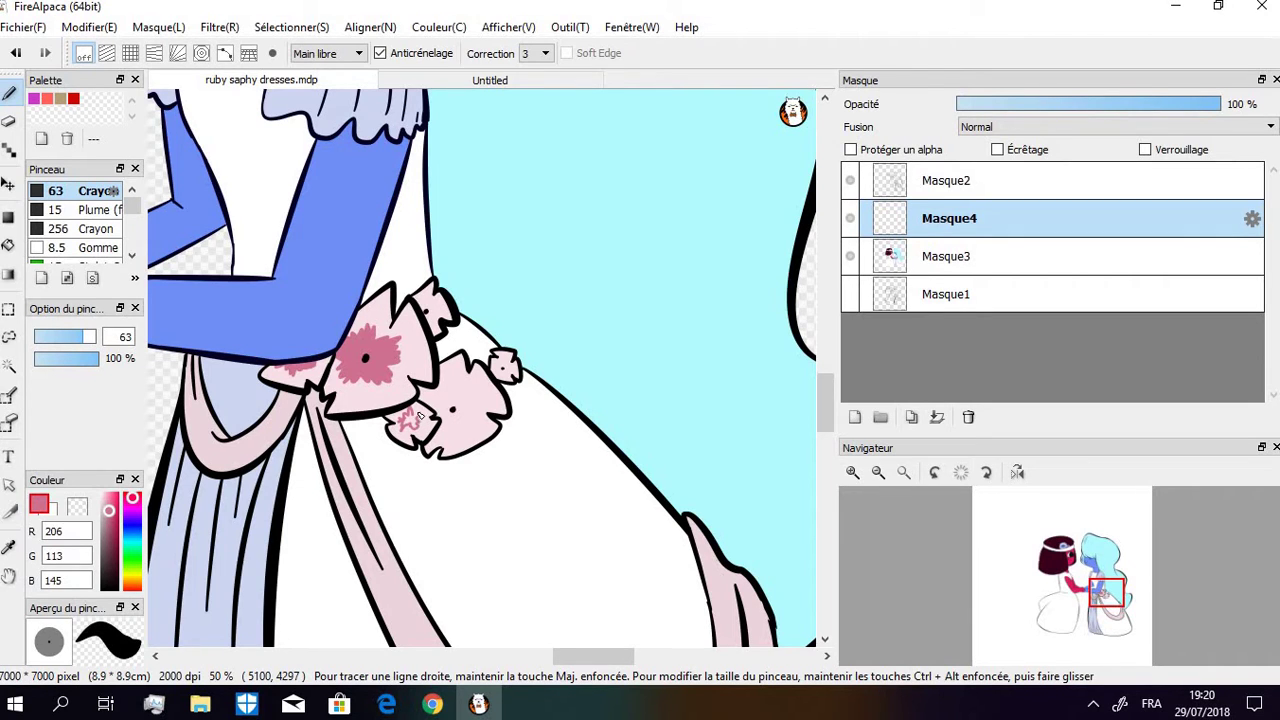
left_click(8, 245)
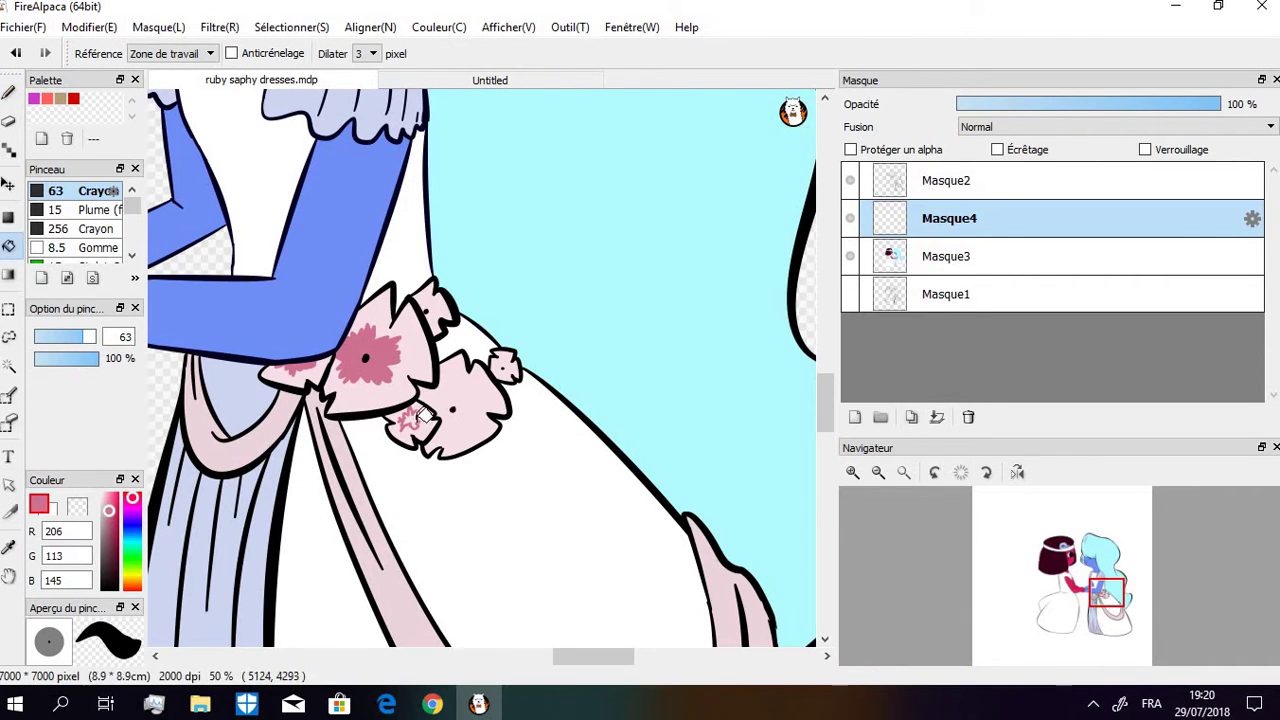
left_click(412, 418)
left_click(388, 365)
Add jagged dark pink centres to the remaining waist flowers: the small upper one, the second-largest and the tiny outer one
left_click(8, 92)
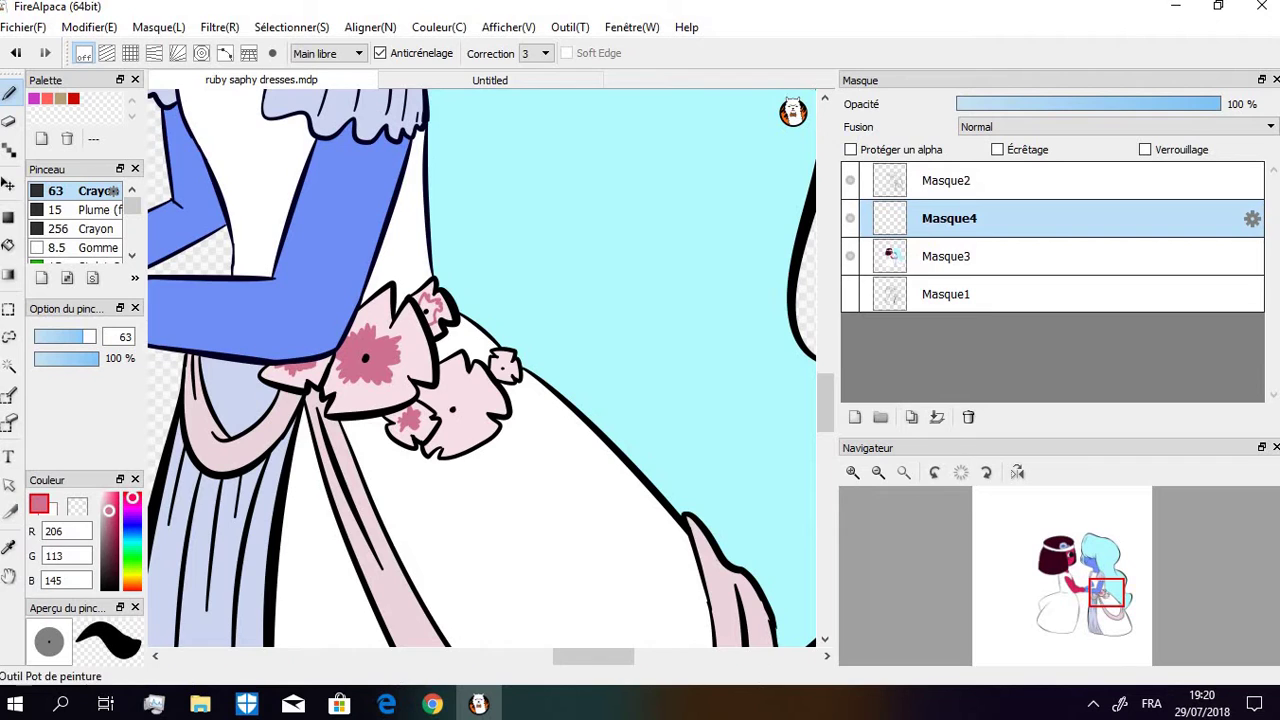
left_click(8, 244)
left_click(437, 308)
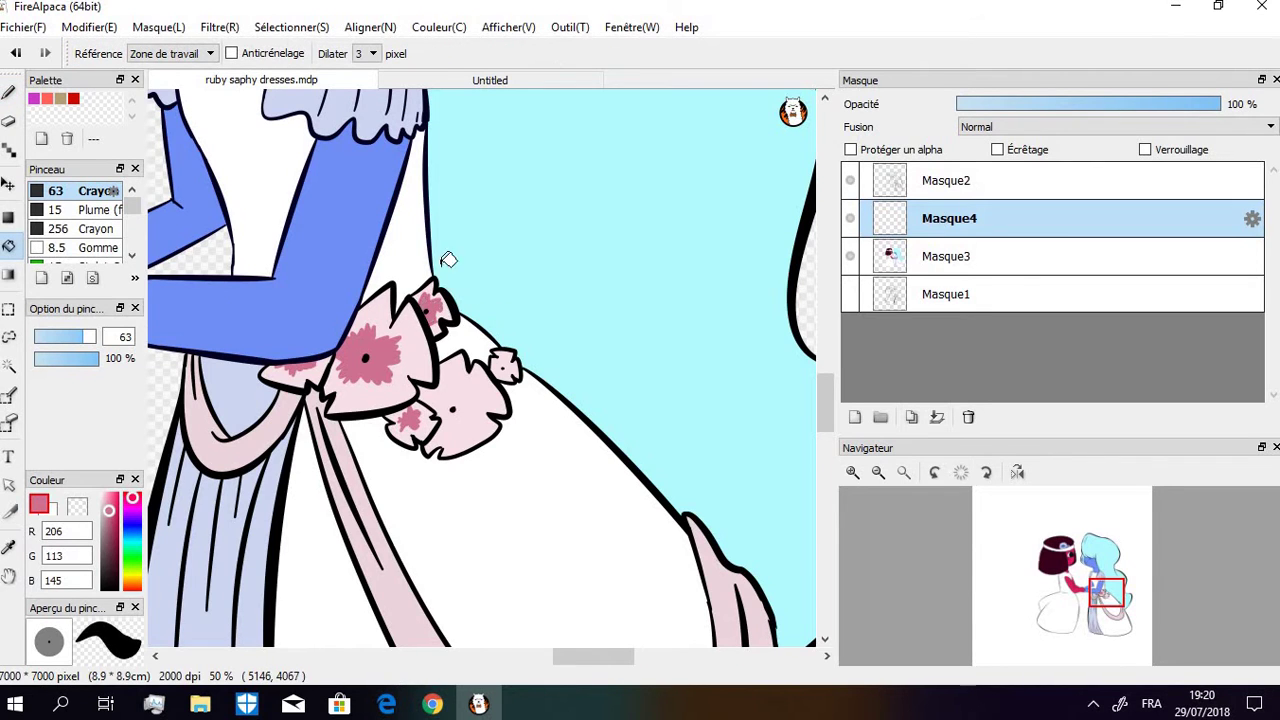
left_click(18, 100)
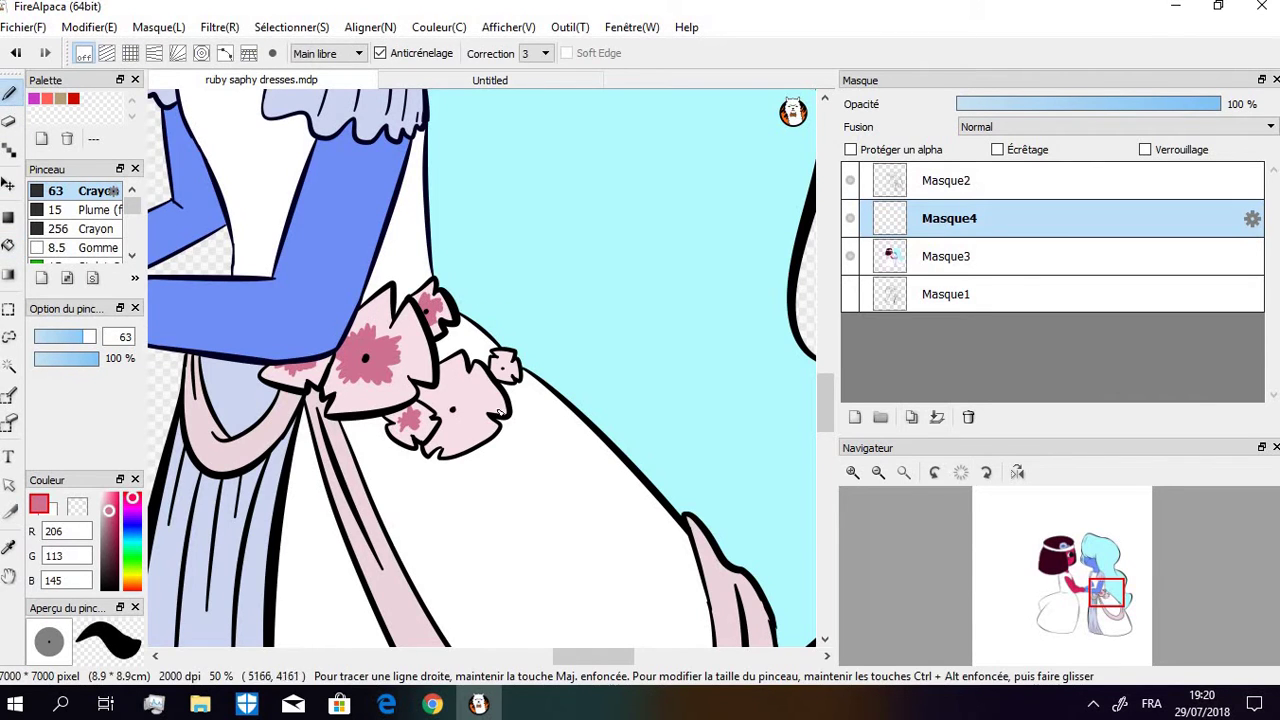
left_click_drag(455, 401, 452, 412)
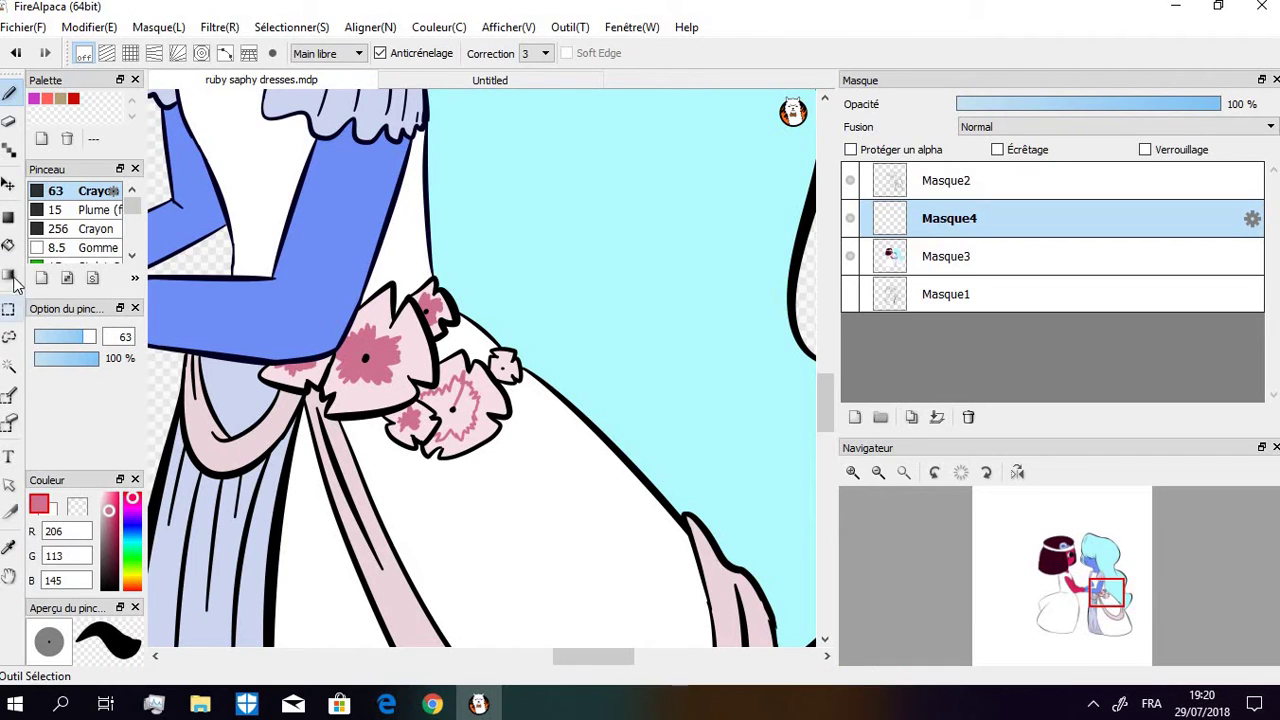
left_click(8, 244)
left_click(470, 410)
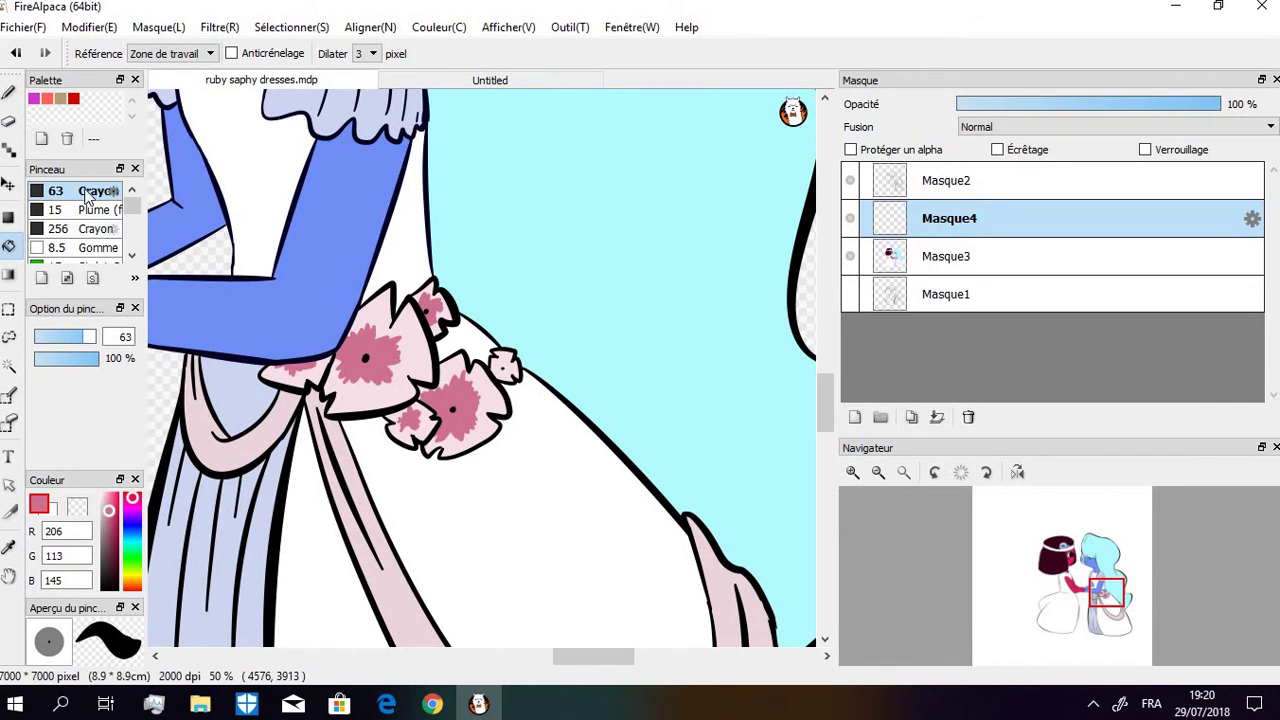
left_click(9, 92)
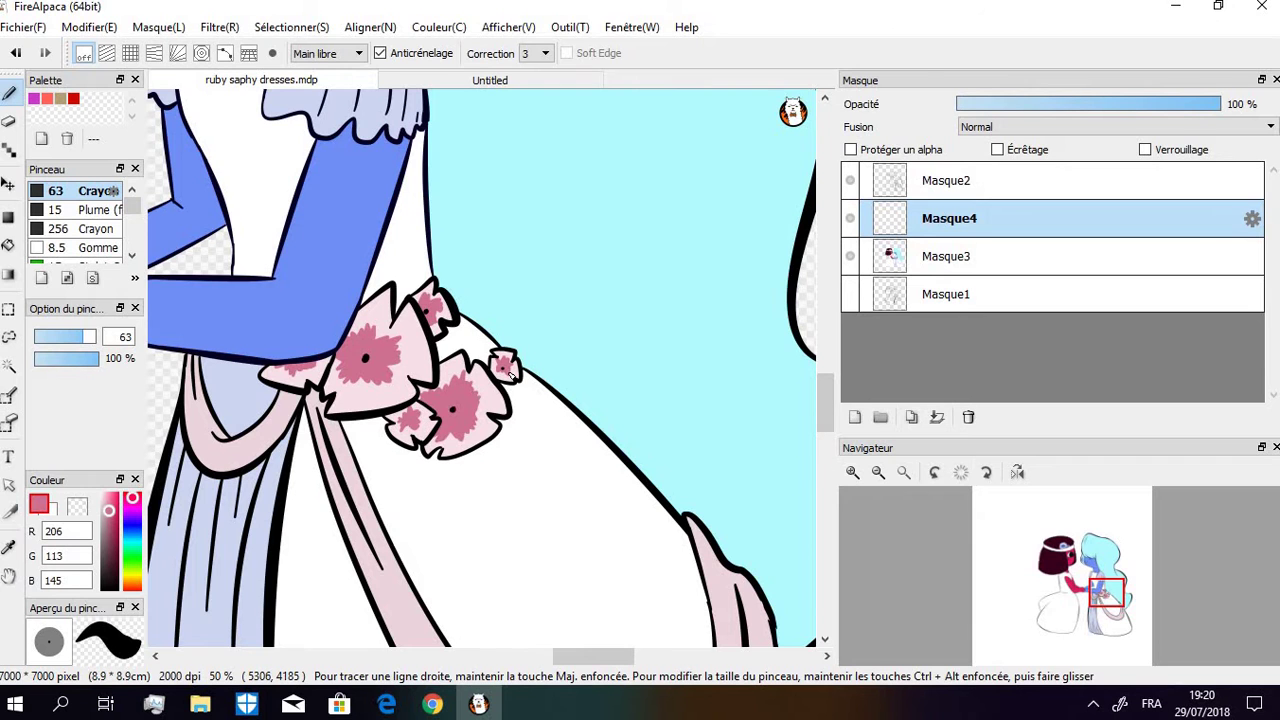
Sample black 0, 0, 0 from the line inside Ruby's eye
left_click_drag(605, 656, 521, 648)
left_click(878, 476)
left_click(878, 476)
left_click(878, 476)
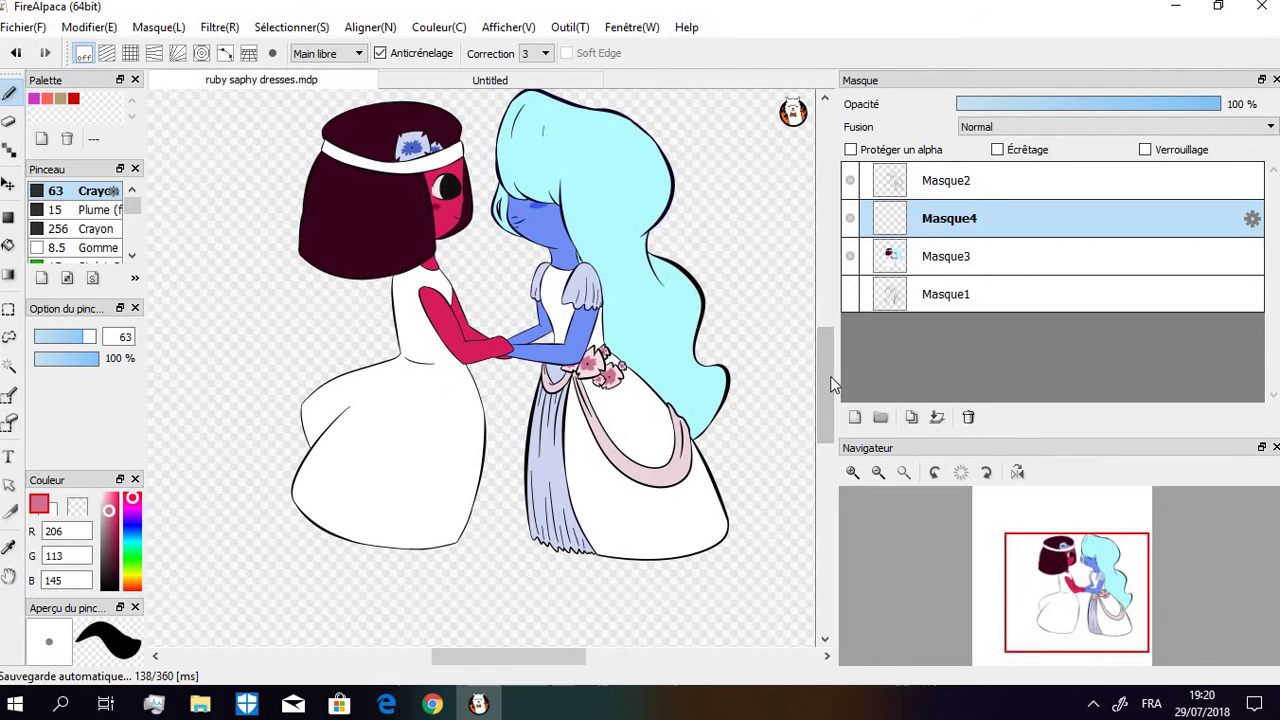
left_click_drag(820, 378, 834, 356)
left_click(853, 472)
left_click(853, 472)
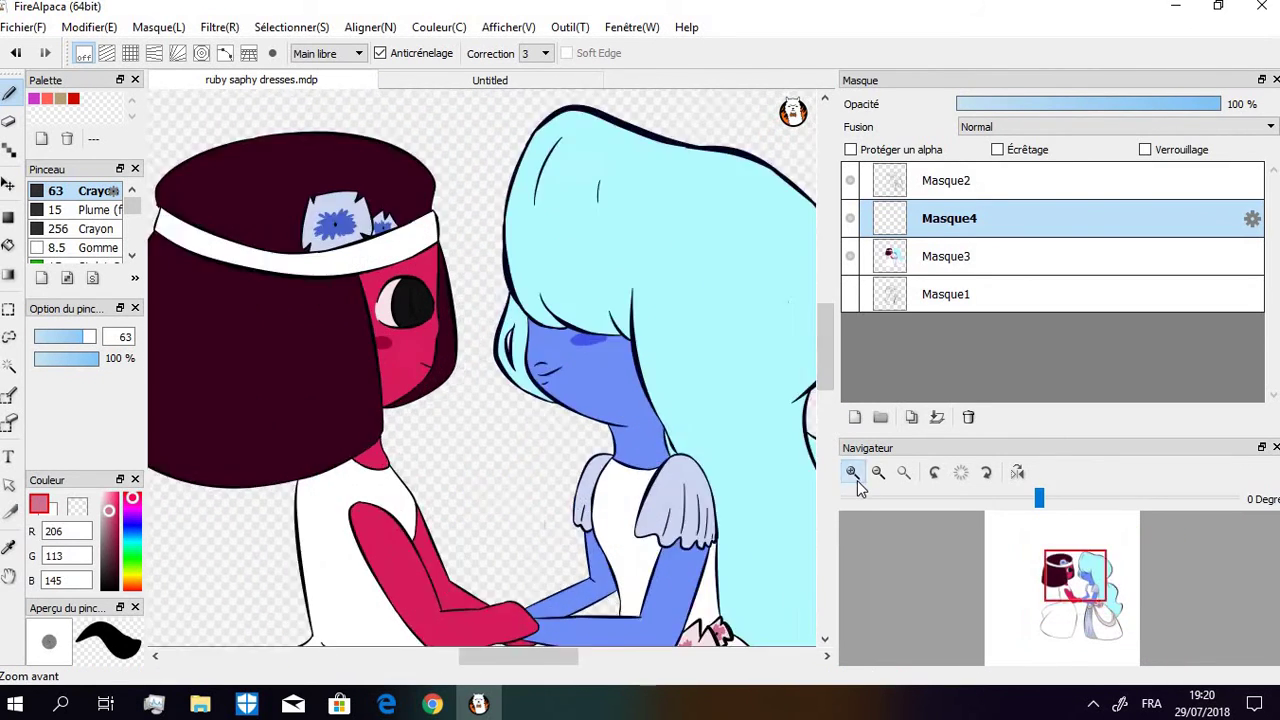
left_click(853, 472)
left_click(310, 213, "alt")
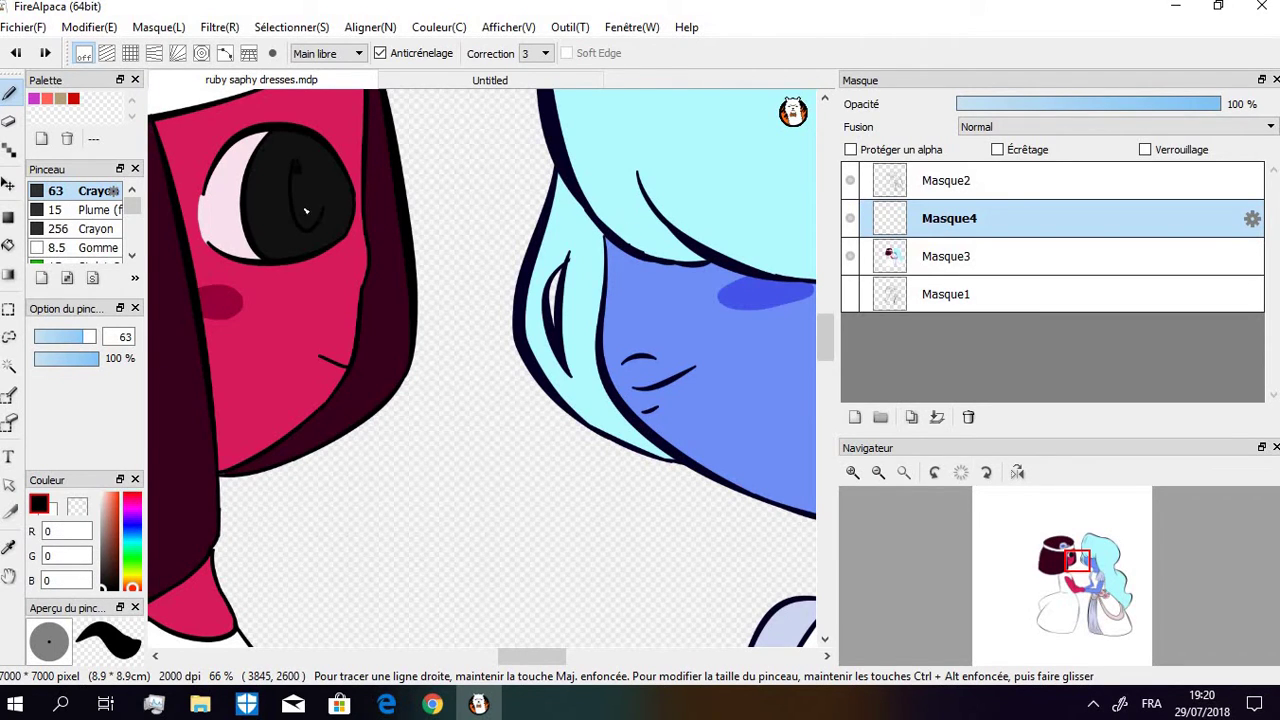
Draw a wavy black line across Ruby's pupil and fill the area above it with black
key("ctrl+z")
mouse_move(292, 162)
left_mouse_down()
mouse_move(318, 222)
mouse_move(313, 165)
mouse_move(329, 177)
mouse_move(249, 205)
mouse_move(261, 235)
mouse_move(302, 217)
mouse_move(251, 220)
mouse_move(281, 180)
mouse_move(338, 212)
left_mouse_up()
key("ctrl+z")
key("ctrl+z")
key("ctrl+z")
key("ctrl+z")
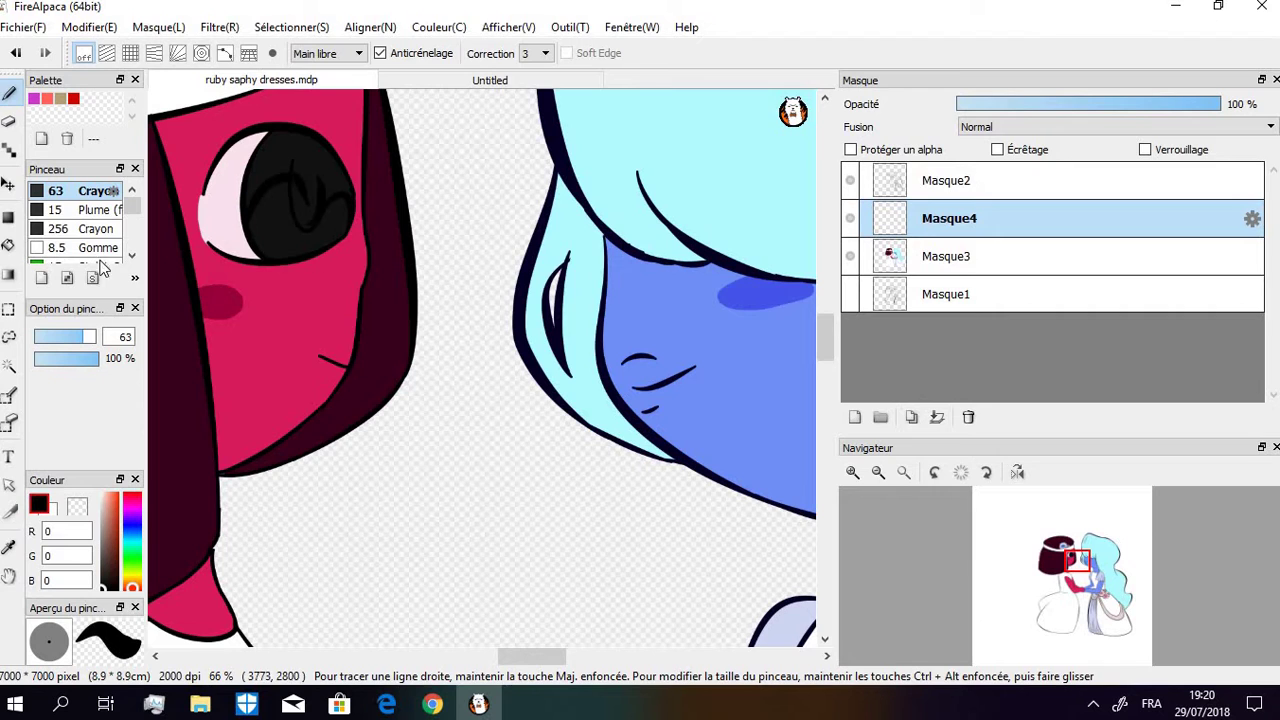
left_click(8, 245)
left_click(325, 155)
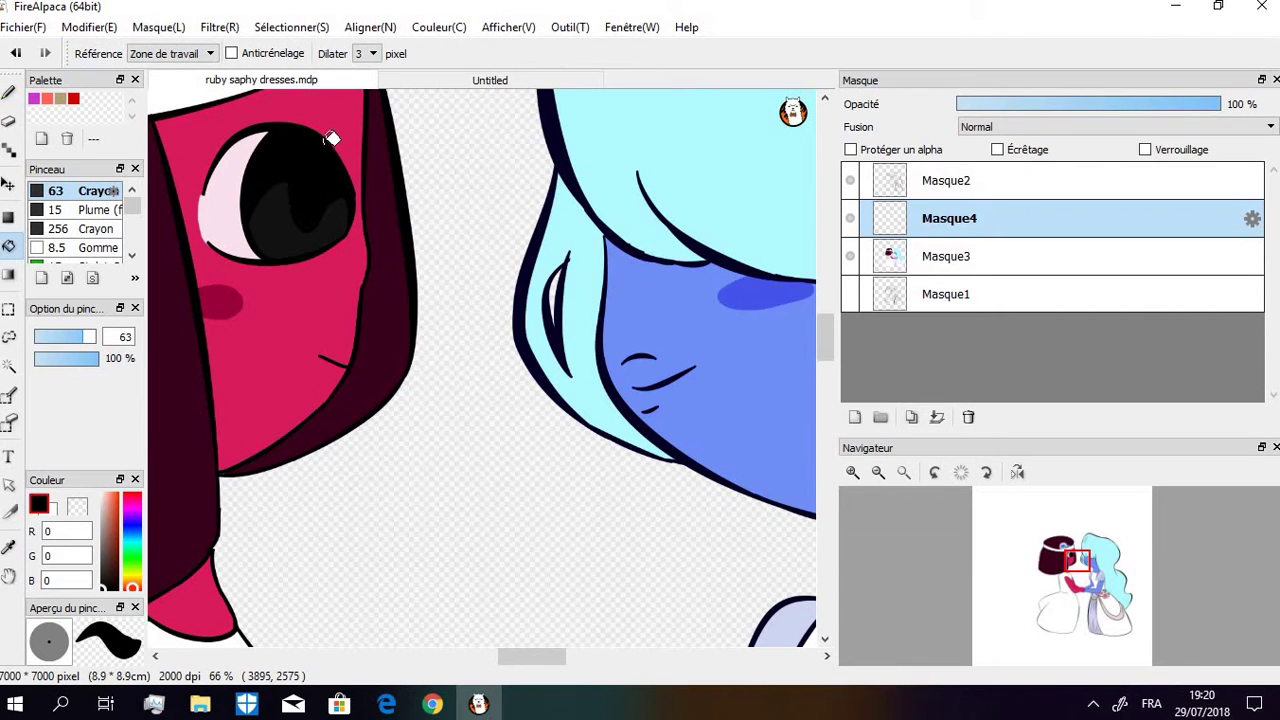
Set the colour to white 255, 255, 255 and paint two small highlights in the upper part of Ruby's pupil
left_click(100, 508)
left_click(9, 92)
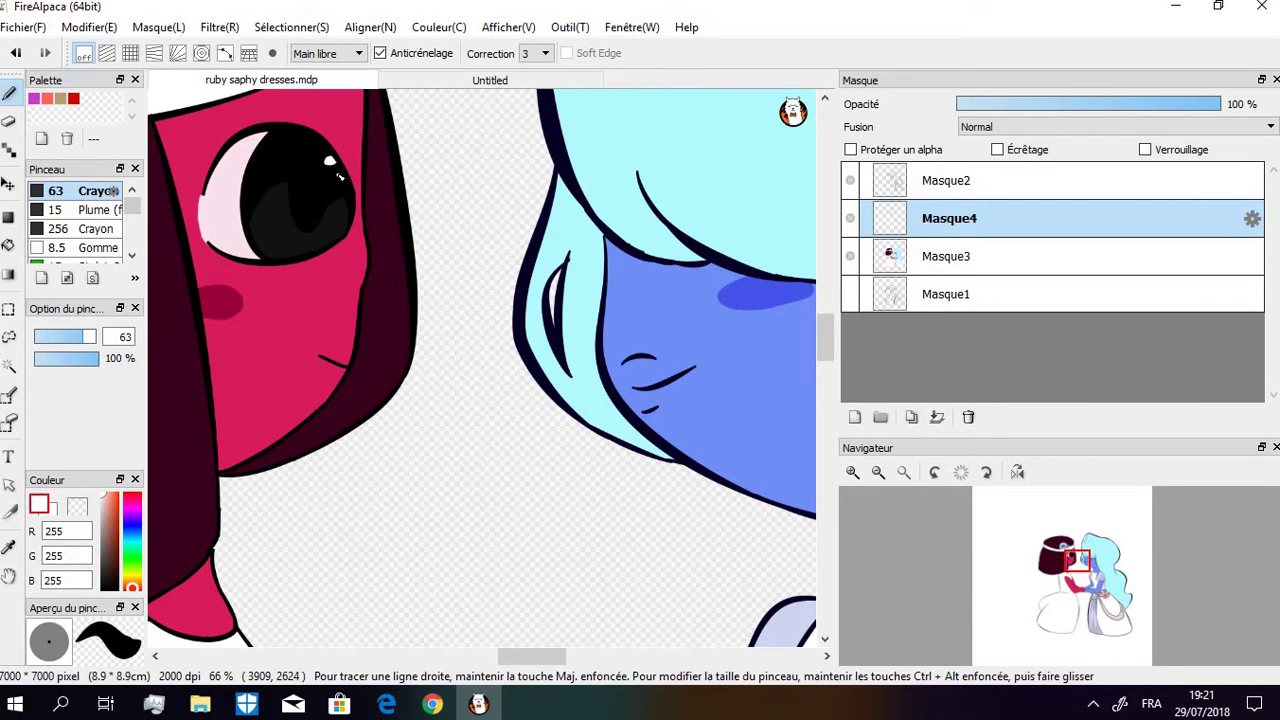
Set the brush to size 65 and 42 % opacity and paint a translucent white highlight at the lower left of Ruby's pupil
left_click(88, 336)
left_click_drag(72, 358, 62, 358)
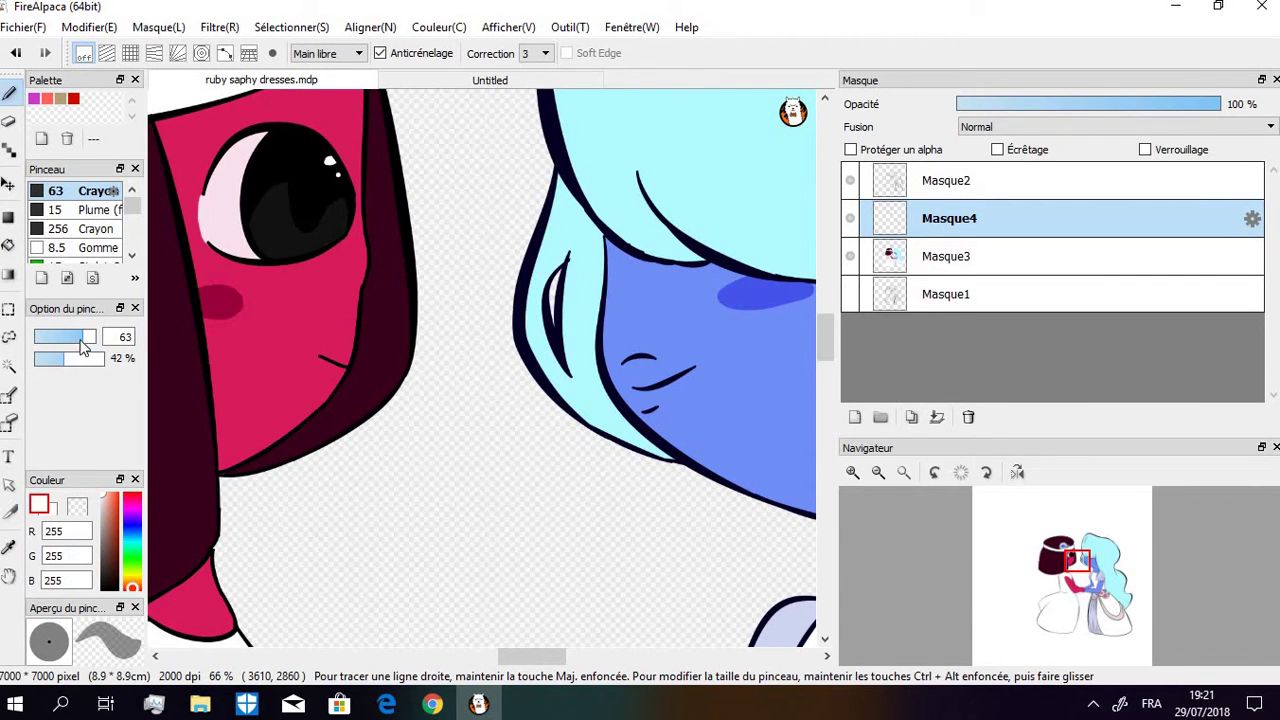
left_click_drag(482, 367, 470, 367)
mouse_move(278, 234)
left_mouse_down()
mouse_move(262, 245)
mouse_move(290, 252)
left_mouse_up()
key("ctrl+z")
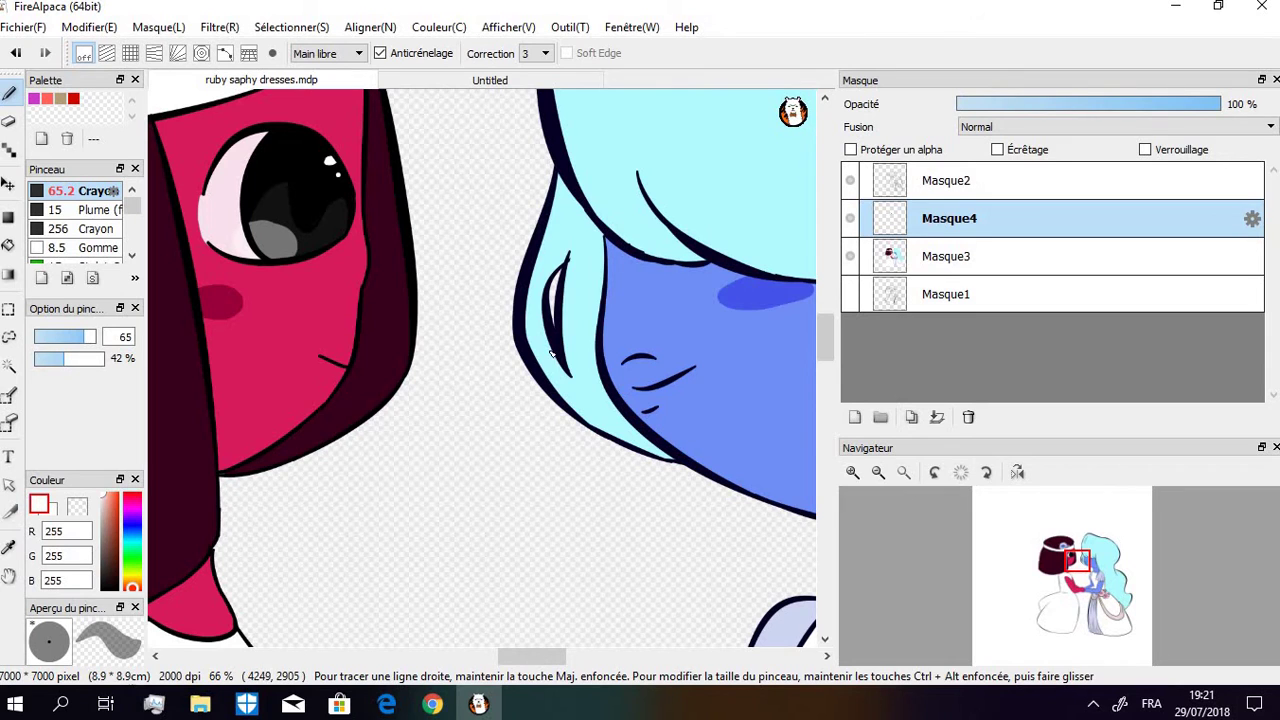
Add a new layer above Masque4 and sample the dark maroon 57, 0, 29 from Ruby's hair
left_click(879, 473)
left_click(879, 473)
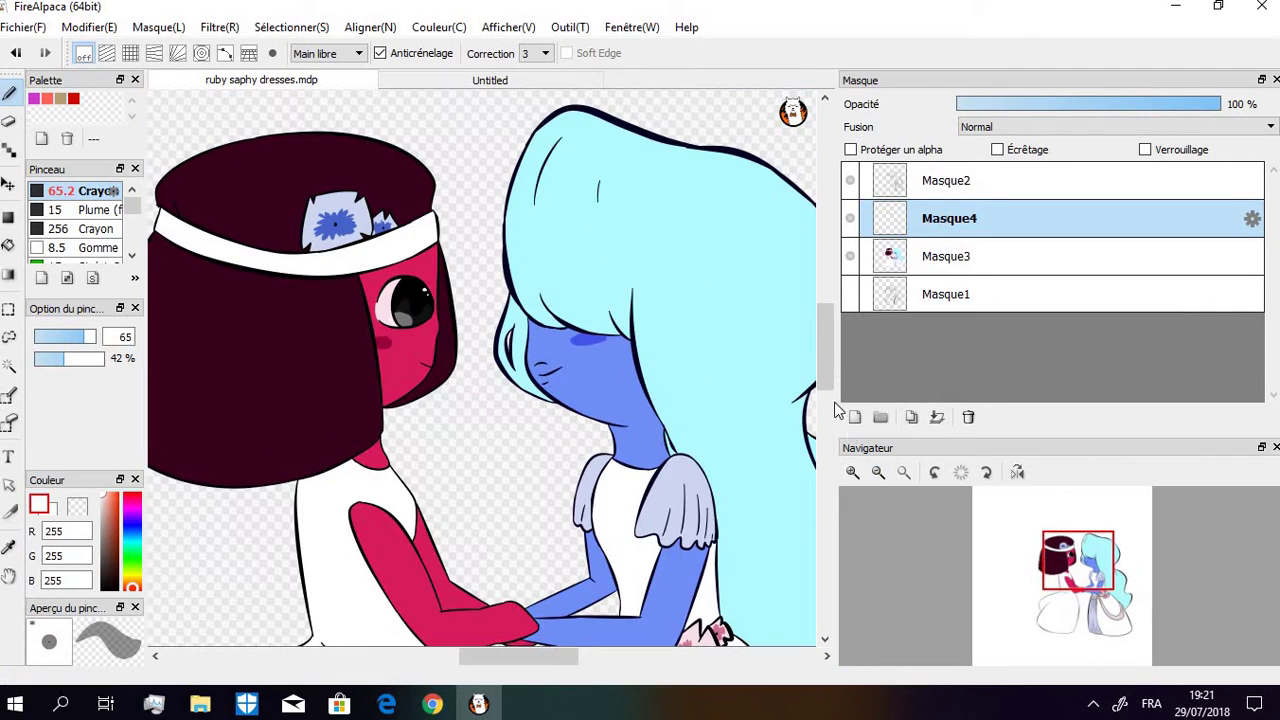
mouse_move(826, 360)
left_mouse_down()
mouse_move(828, 420)
mouse_move(834, 349)
left_mouse_up()
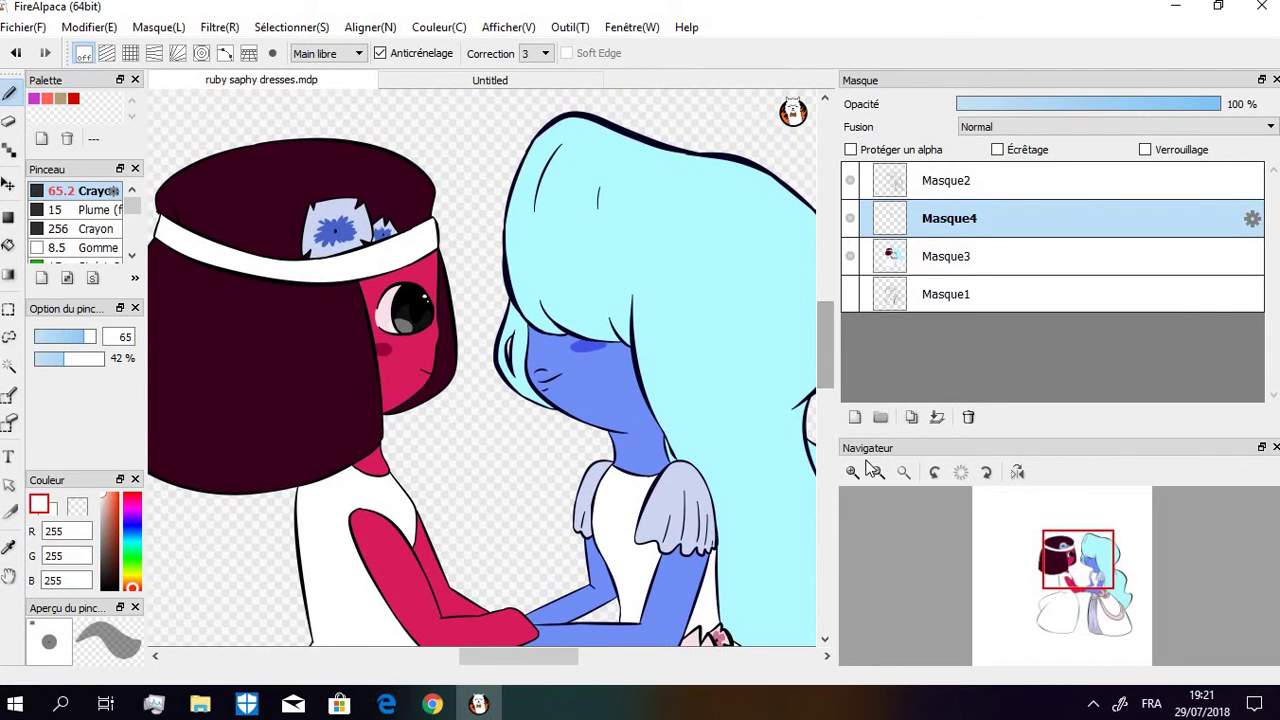
left_click(879, 473)
scroll(821, 373, "down", 2)
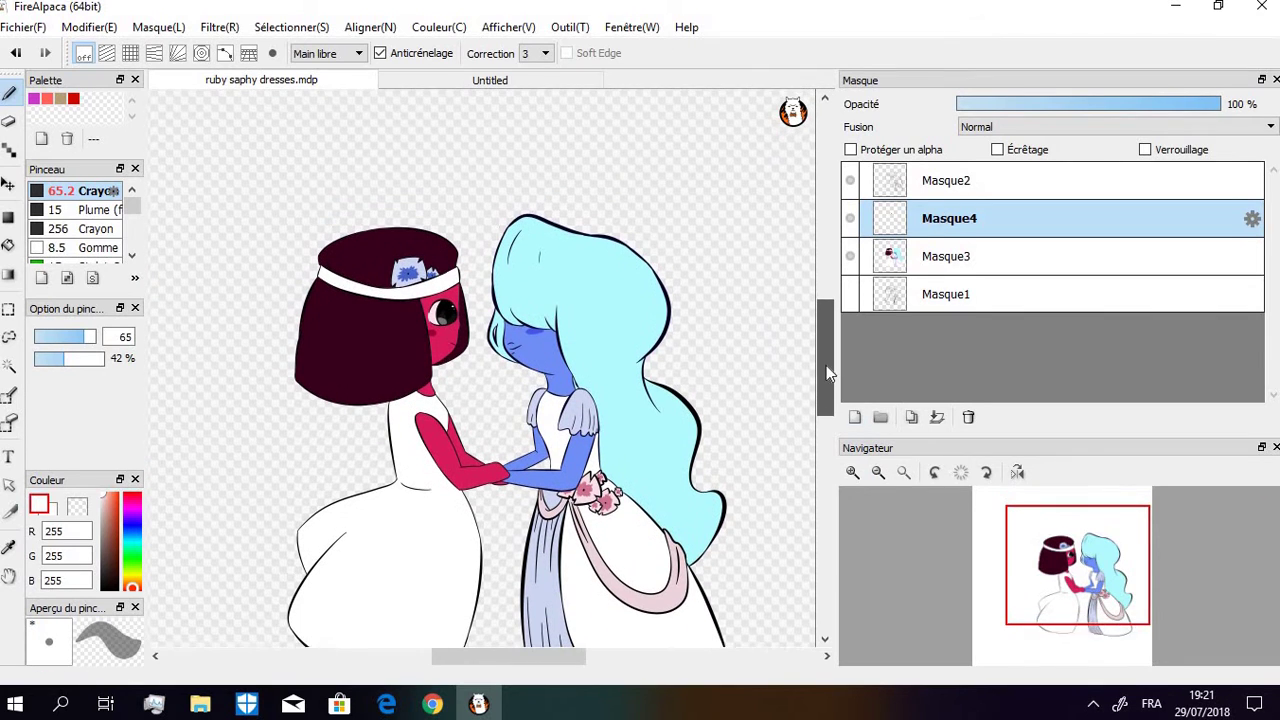
left_click(852, 471)
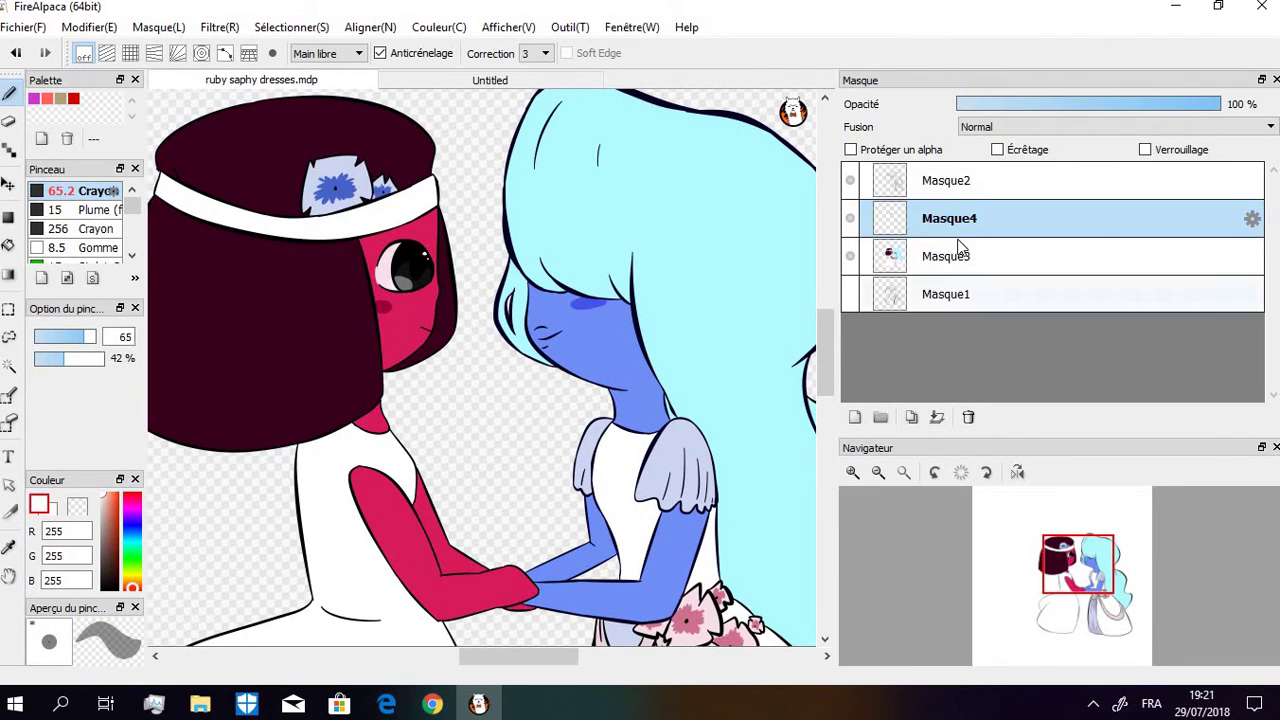
left_click(855, 417)
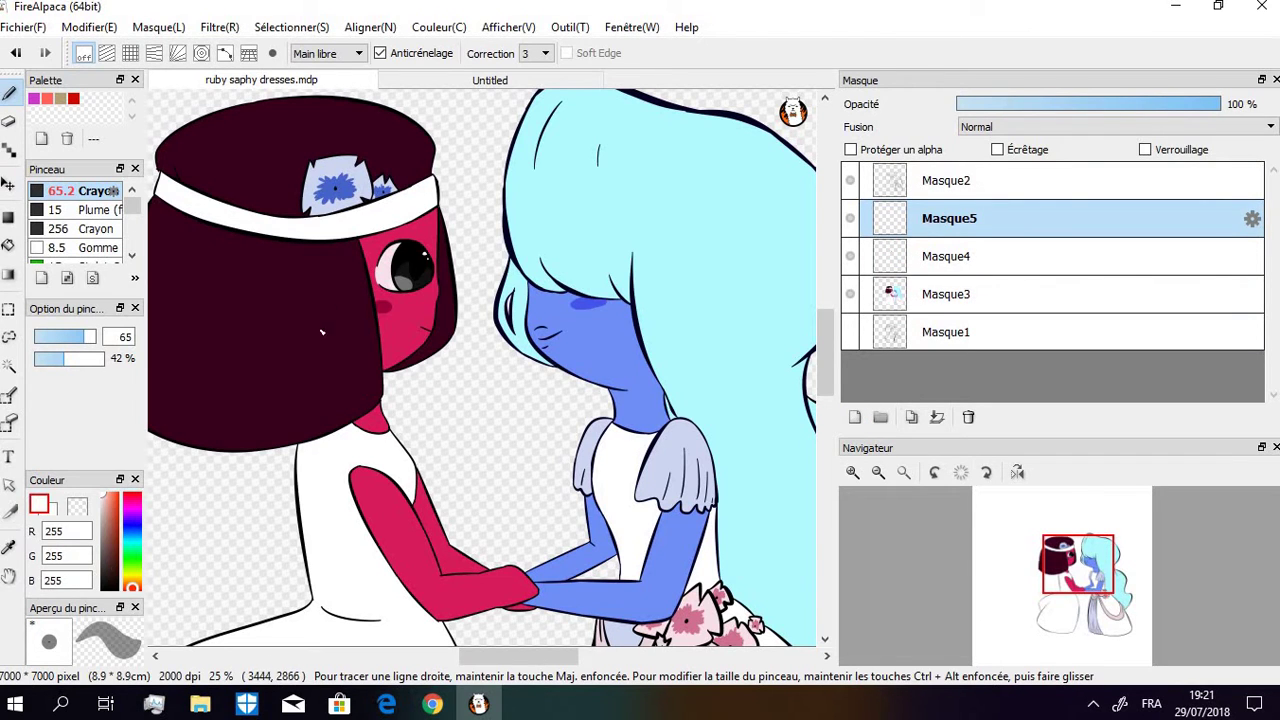
left_click(320, 262, "alt")
scroll(330, 250, "left", 5)
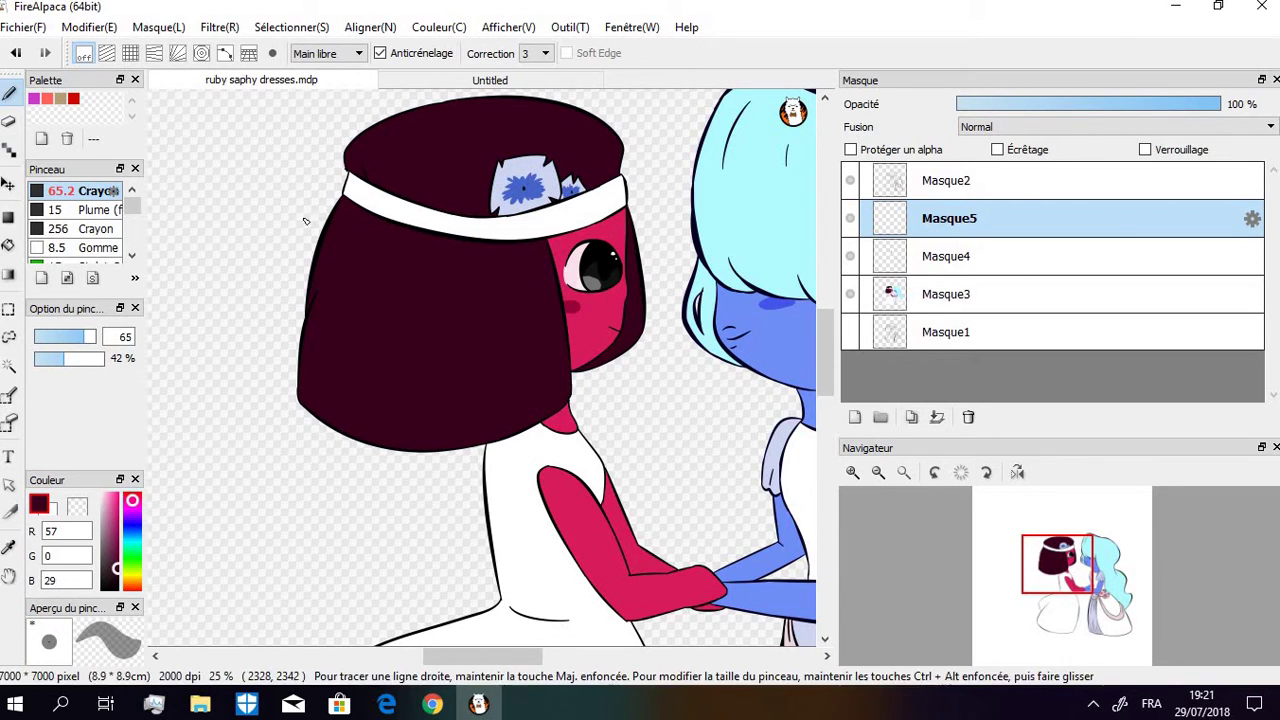
On a new layer above Masque2, draw a small sun with rays in orange 255, 189, 0 in the canvas's upper right
left_click(878, 472)
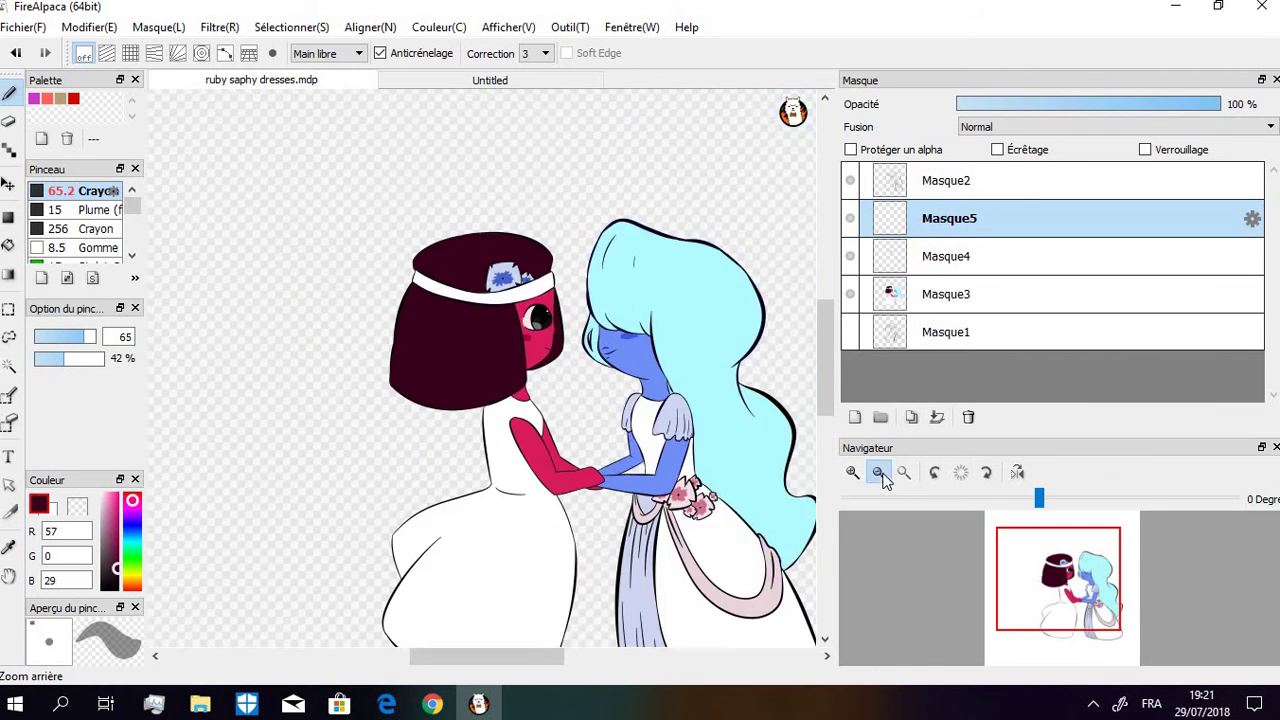
left_click(878, 472)
left_click(600, 656)
left_click(1037, 186)
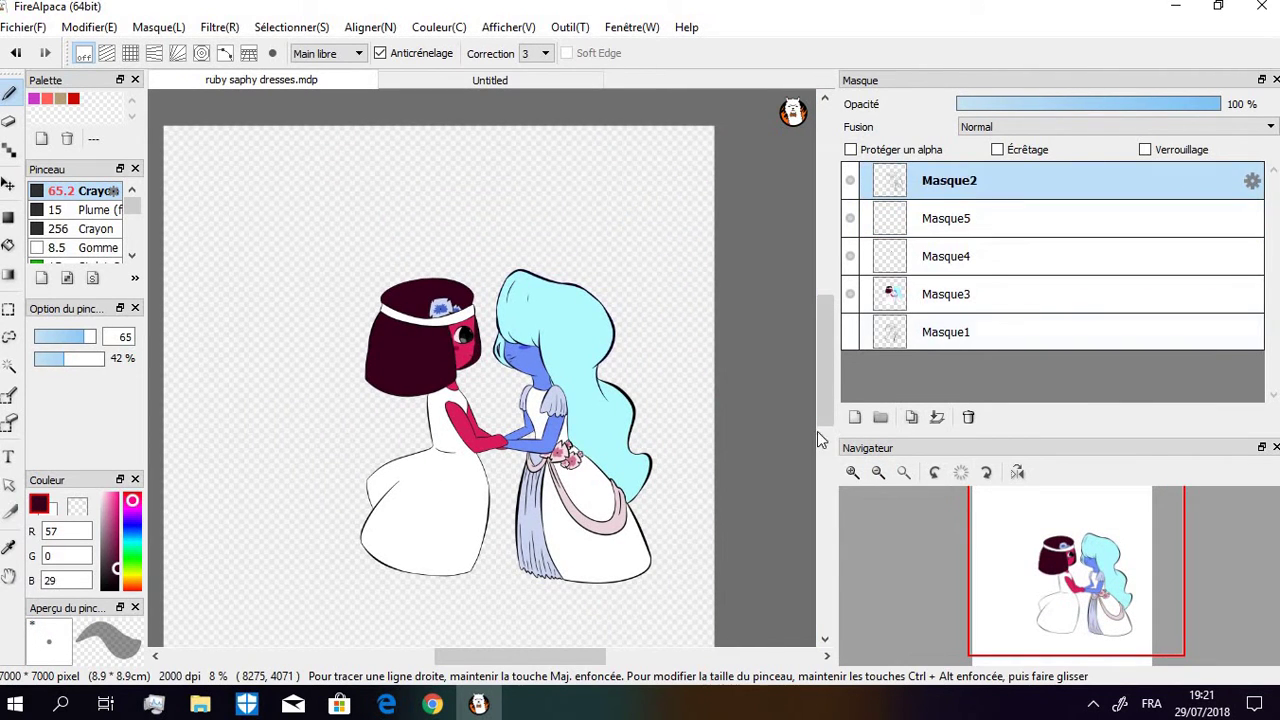
left_click(857, 418)
left_click(132, 580)
left_click(118, 496)
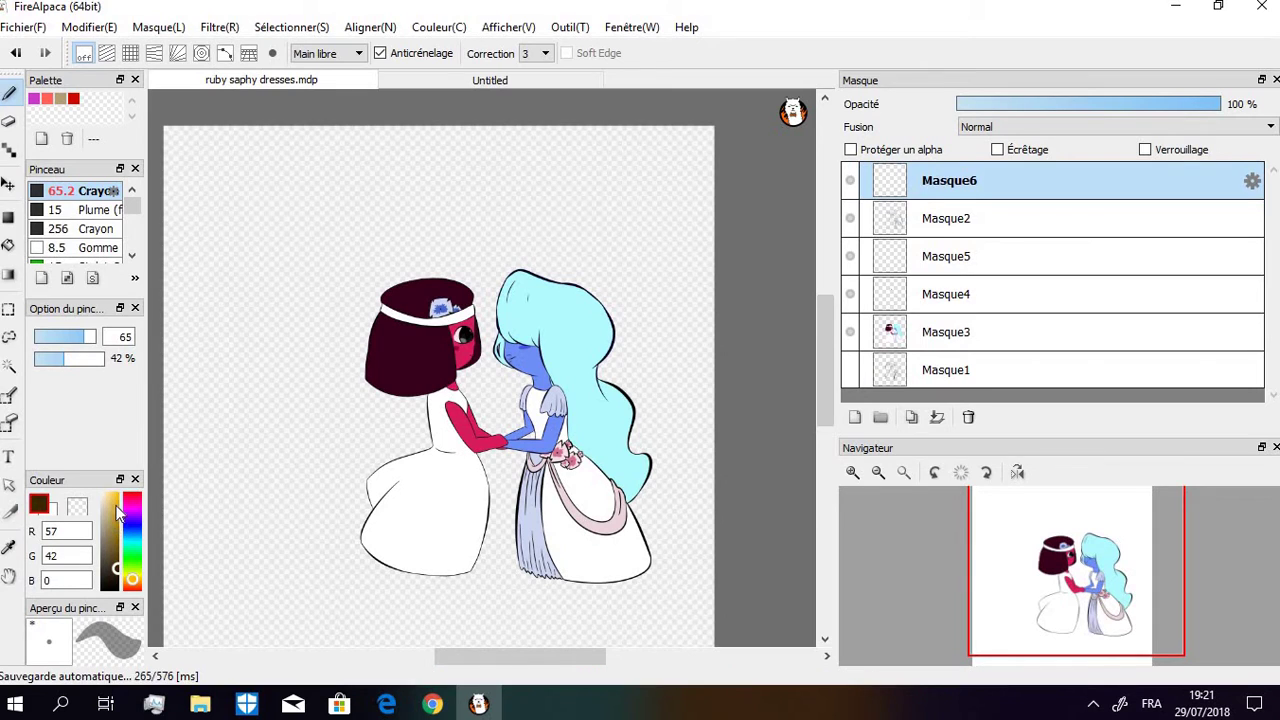
left_click_drag(643, 194, 631, 193)
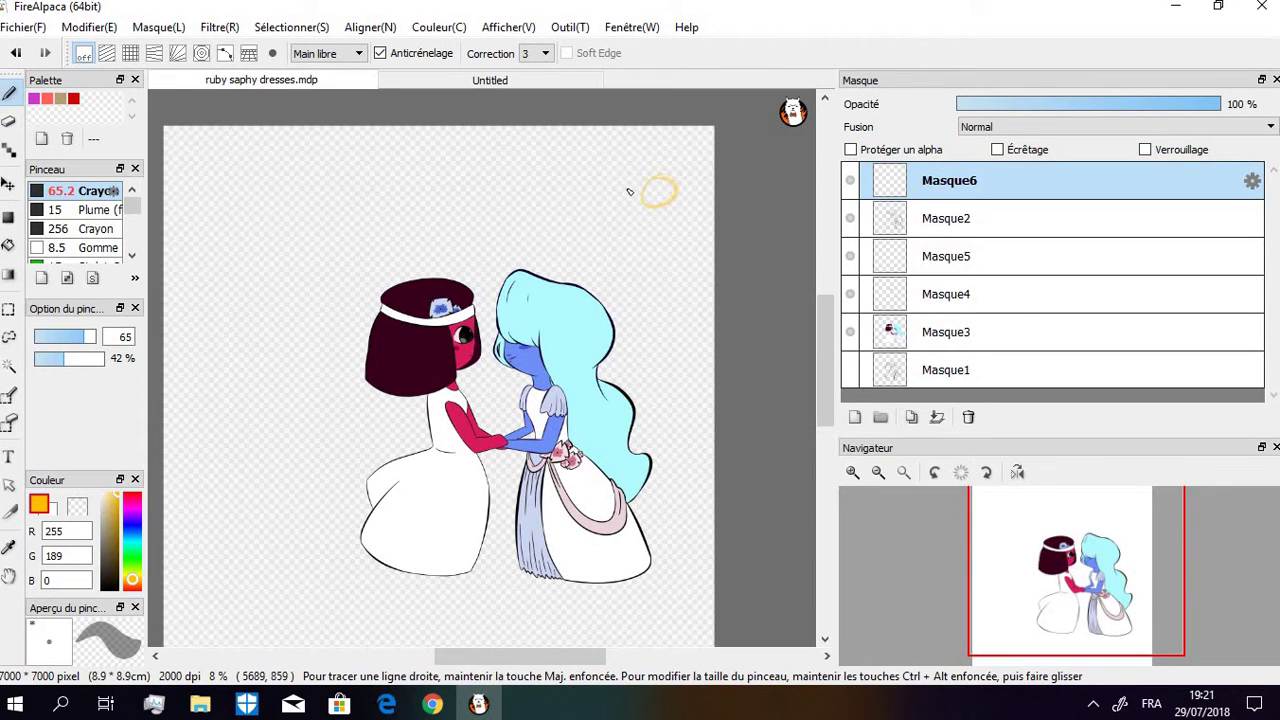
Select layer Masque5, set the brush opacity to 100 %, and try test strokes beside Ruby's hair, undoing them
left_click(979, 256)
left_click(411, 358, "alt")
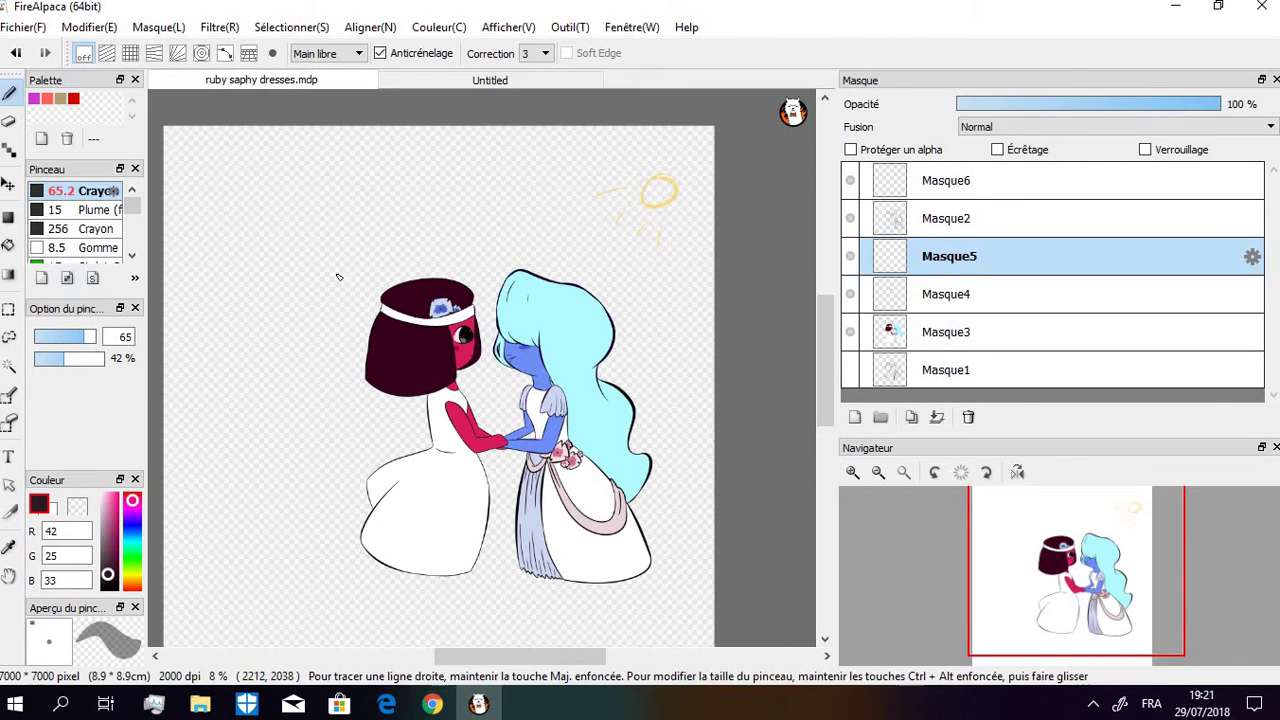
left_click_drag(318, 272, 356, 328)
key("ctrl+z")
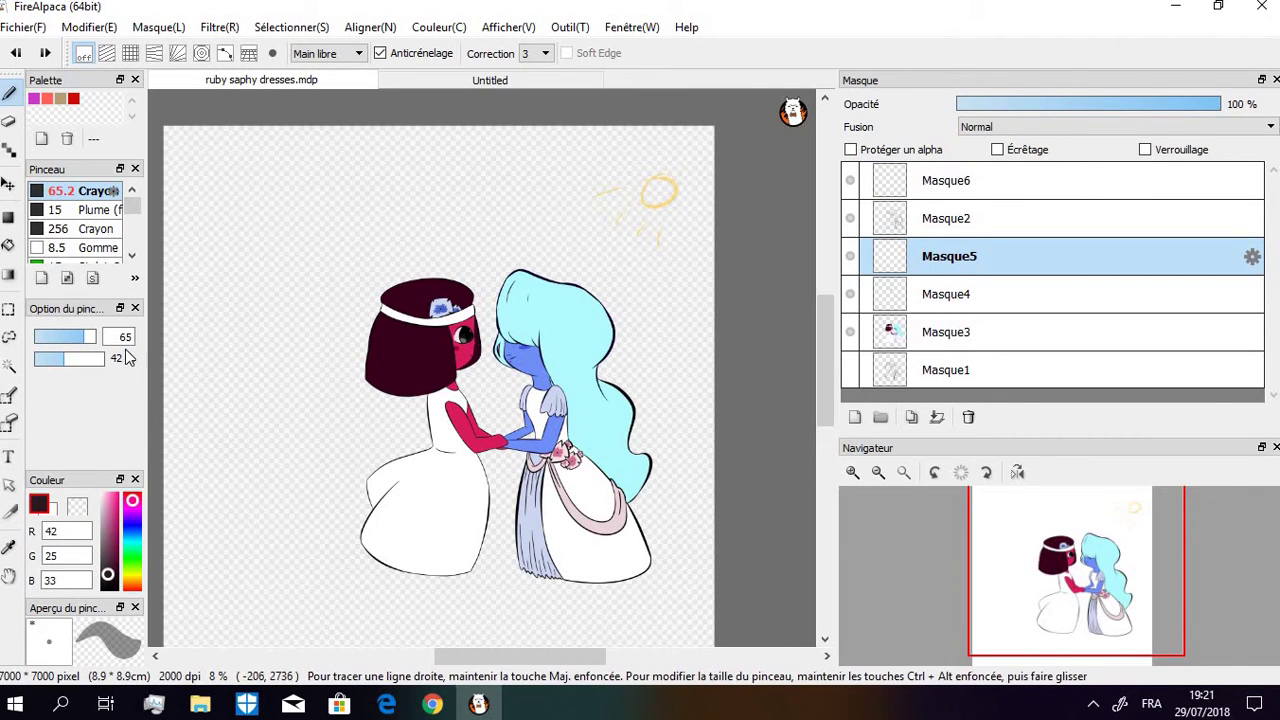
left_click_drag(100, 358, 215, 368)
left_click_drag(325, 313, 331, 330)
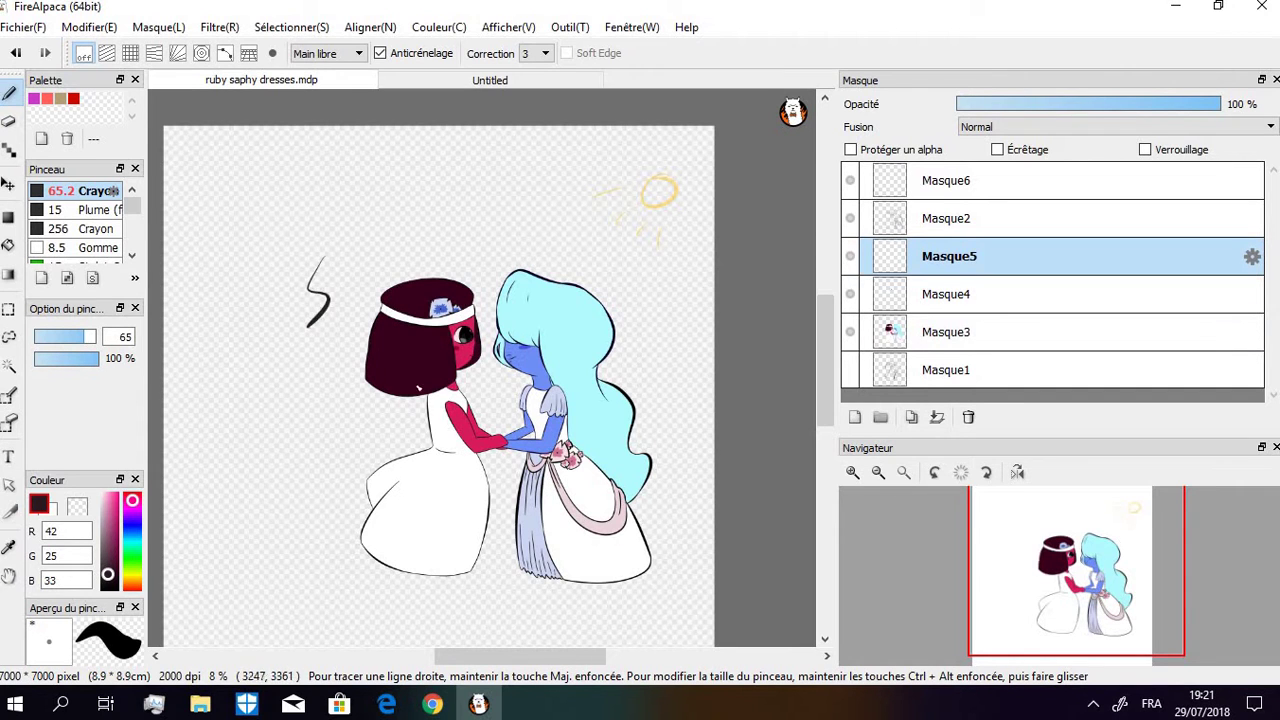
key("ctrl+z")
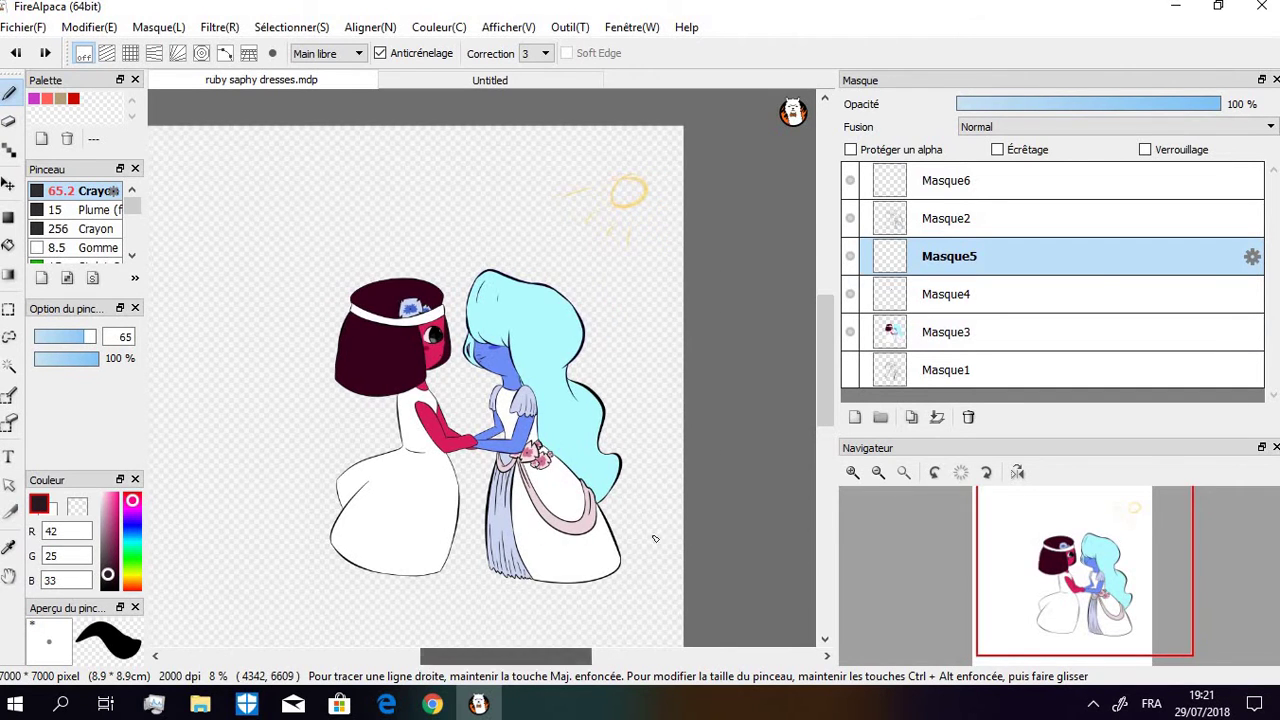
Set the colour to 37, 5, 21, then outline a jagged shadow on Ruby's hair below the headband and fill it
left_click(853, 472)
left_click_drag(123, 578, 115, 578)
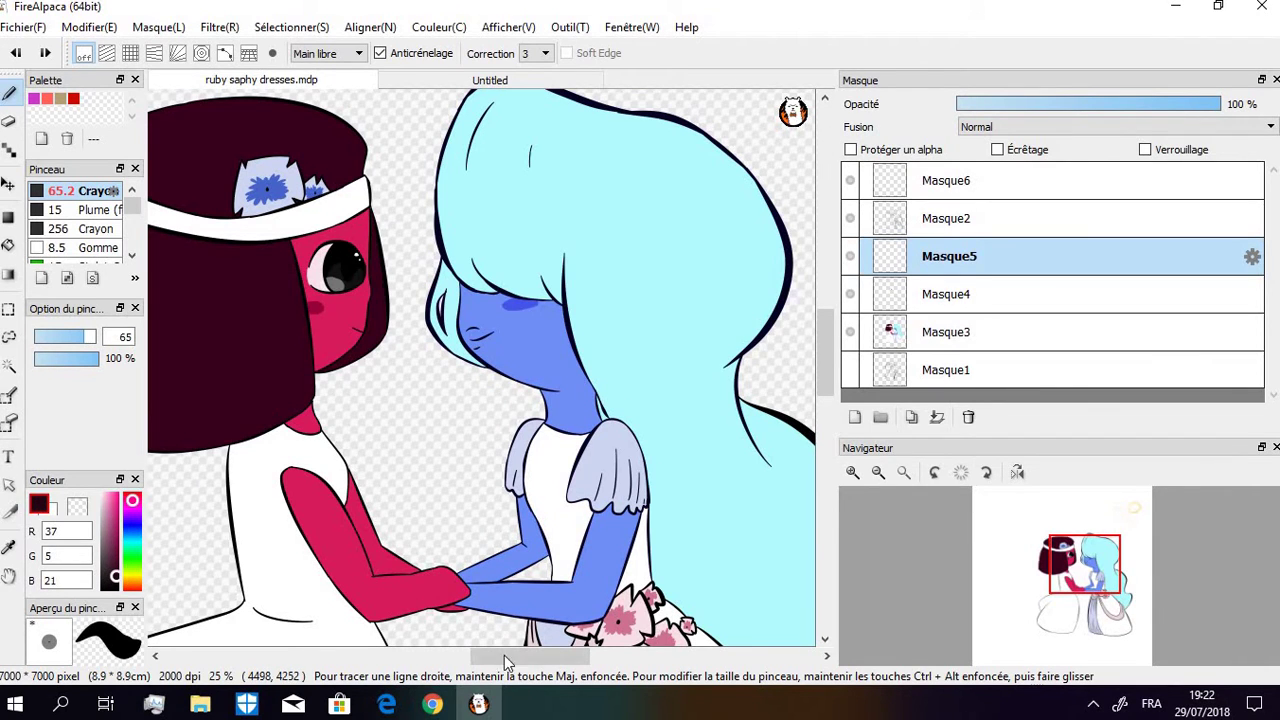
left_click_drag(507, 657, 467, 657)
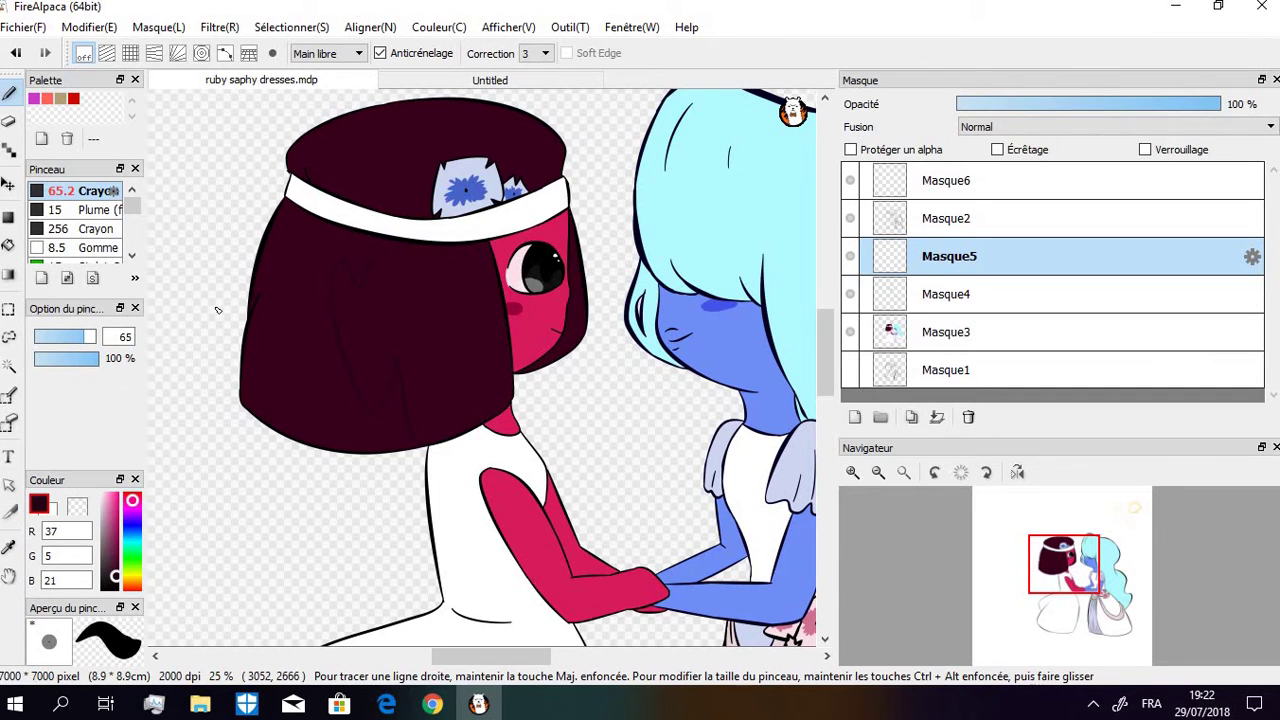
left_click(9, 245)
left_click(327, 238)
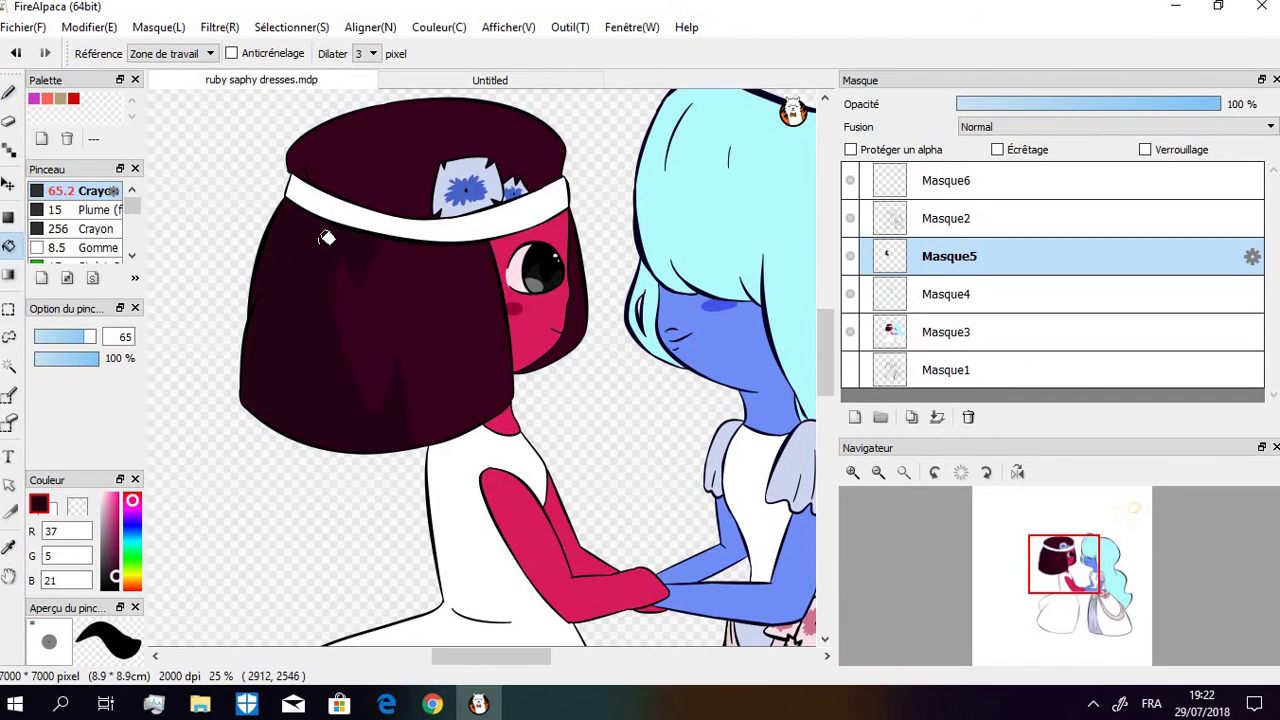
Outline and fill a shadow at the left end of Ruby's hair above the headband, erasing the overflow outside the line art
key("b")
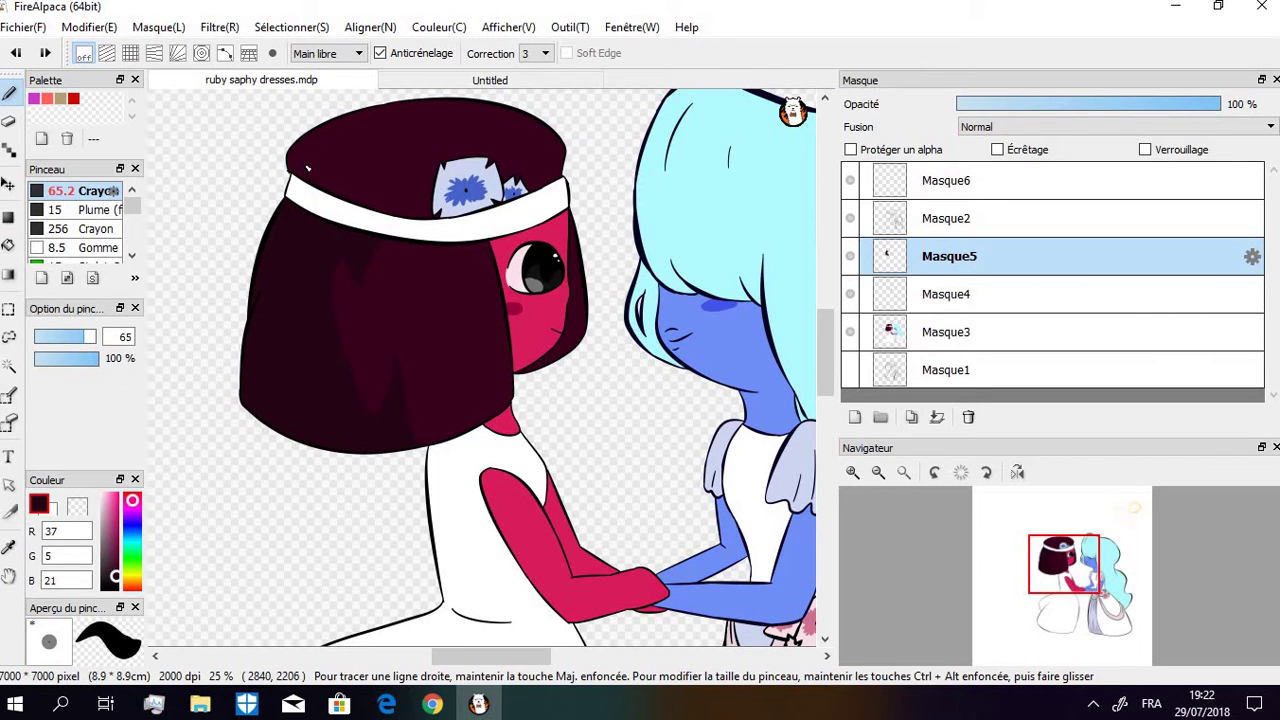
left_click(9, 245)
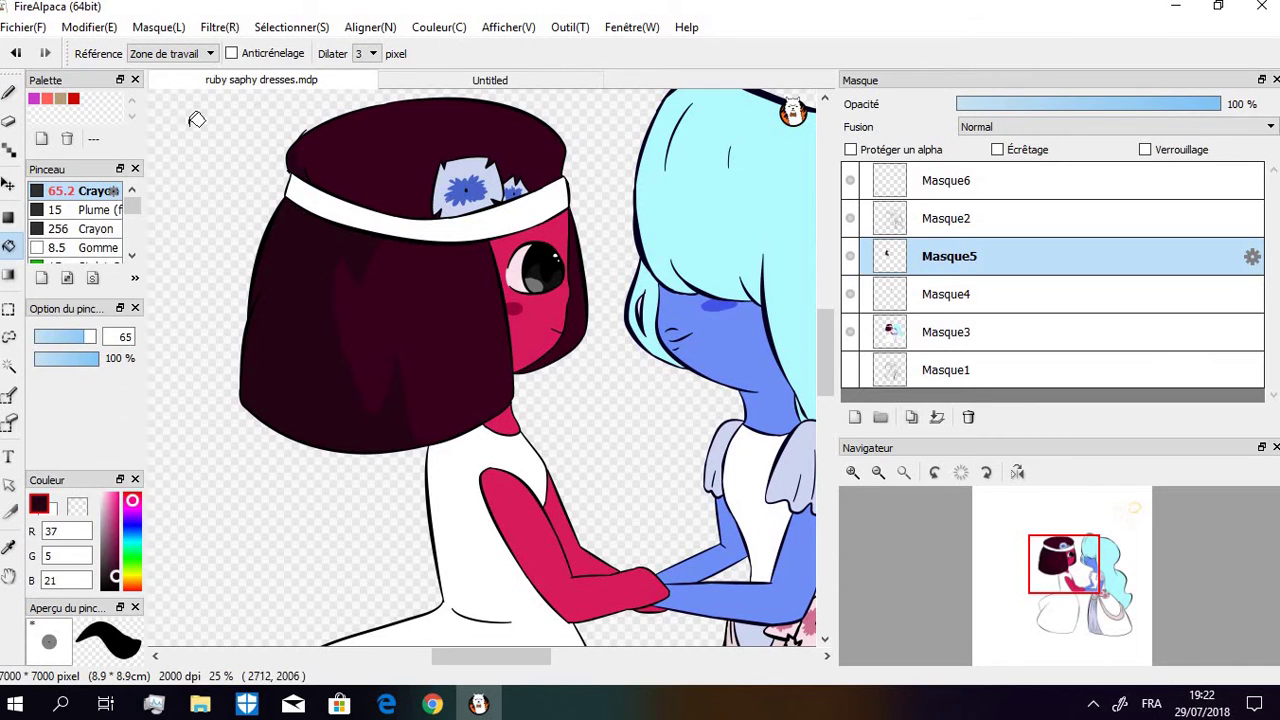
key("e")
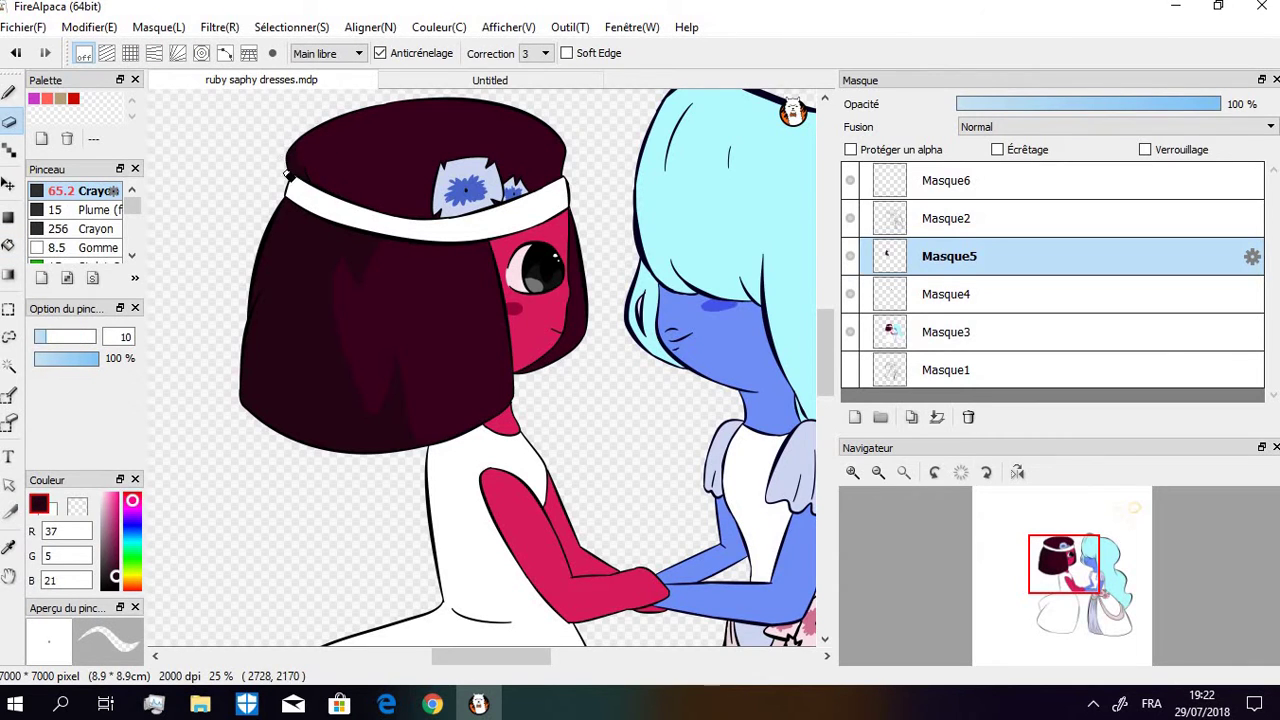
Outline and fill a shadow on the hair lock at the right of Ruby's face and erase the overflow outside it
scroll(821, 350, "up", 2)
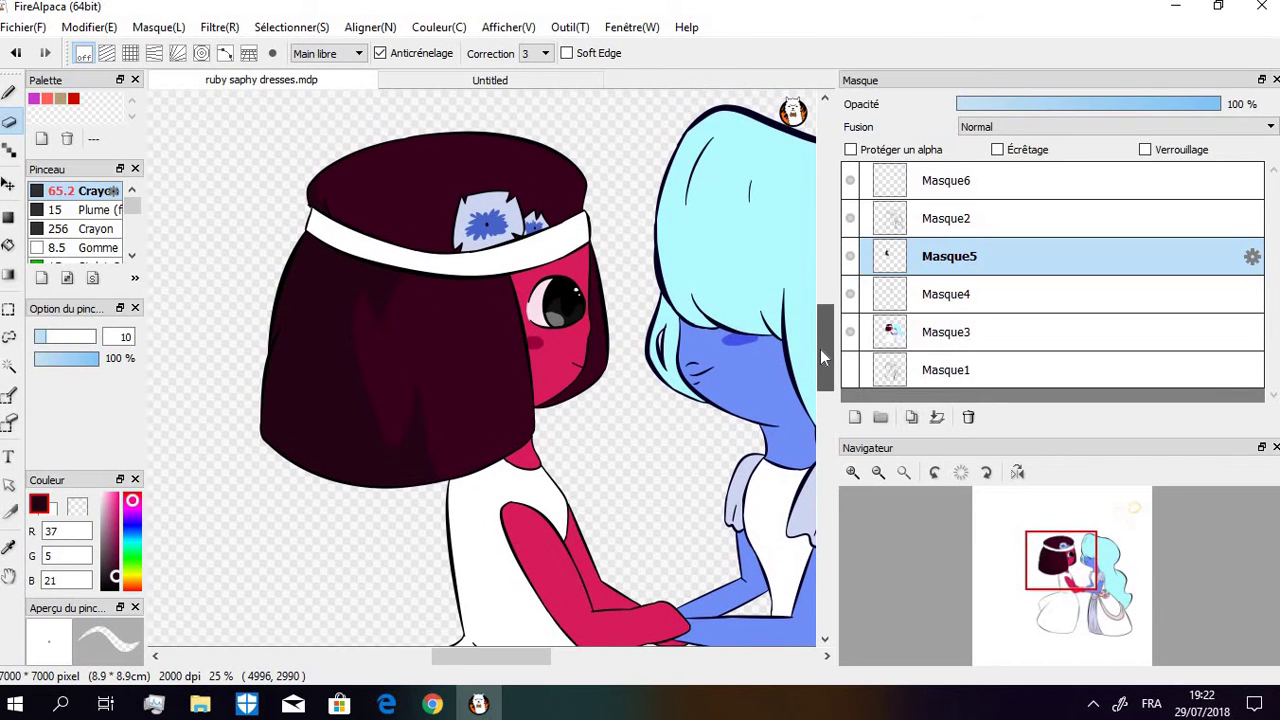
scroll(820, 349, "down", 1)
left_click(9, 92)
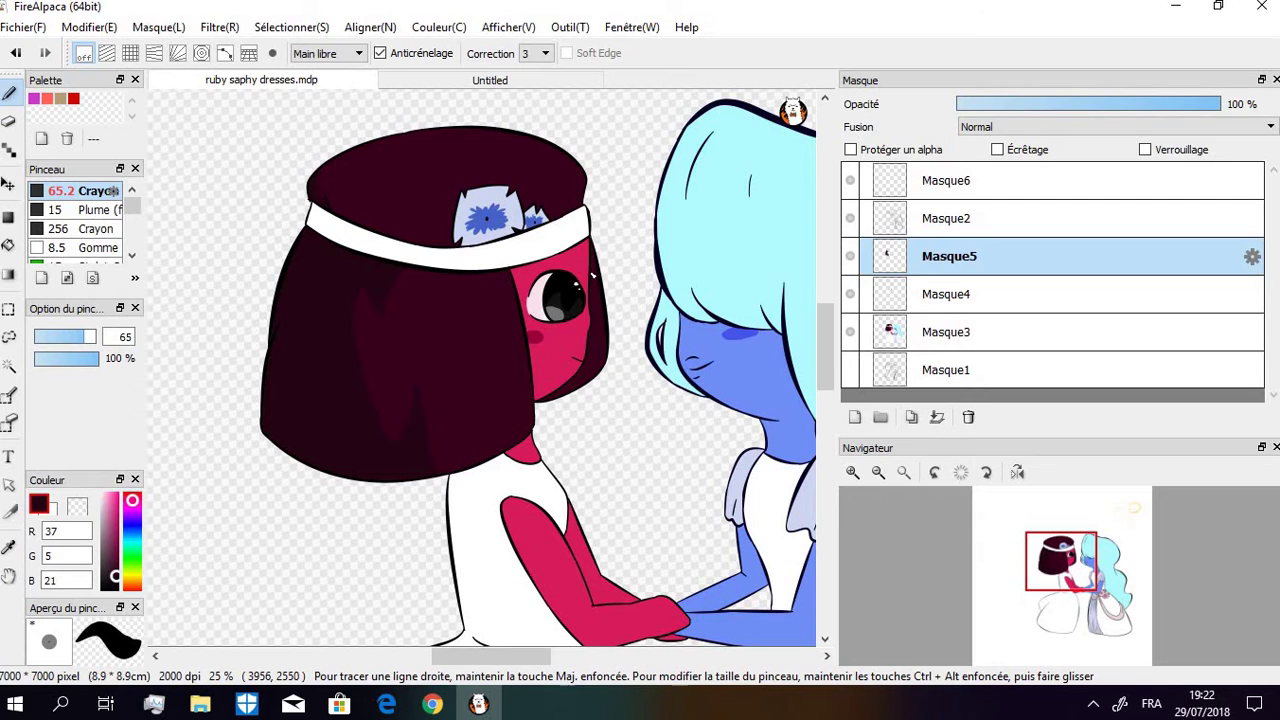
left_click(9, 245)
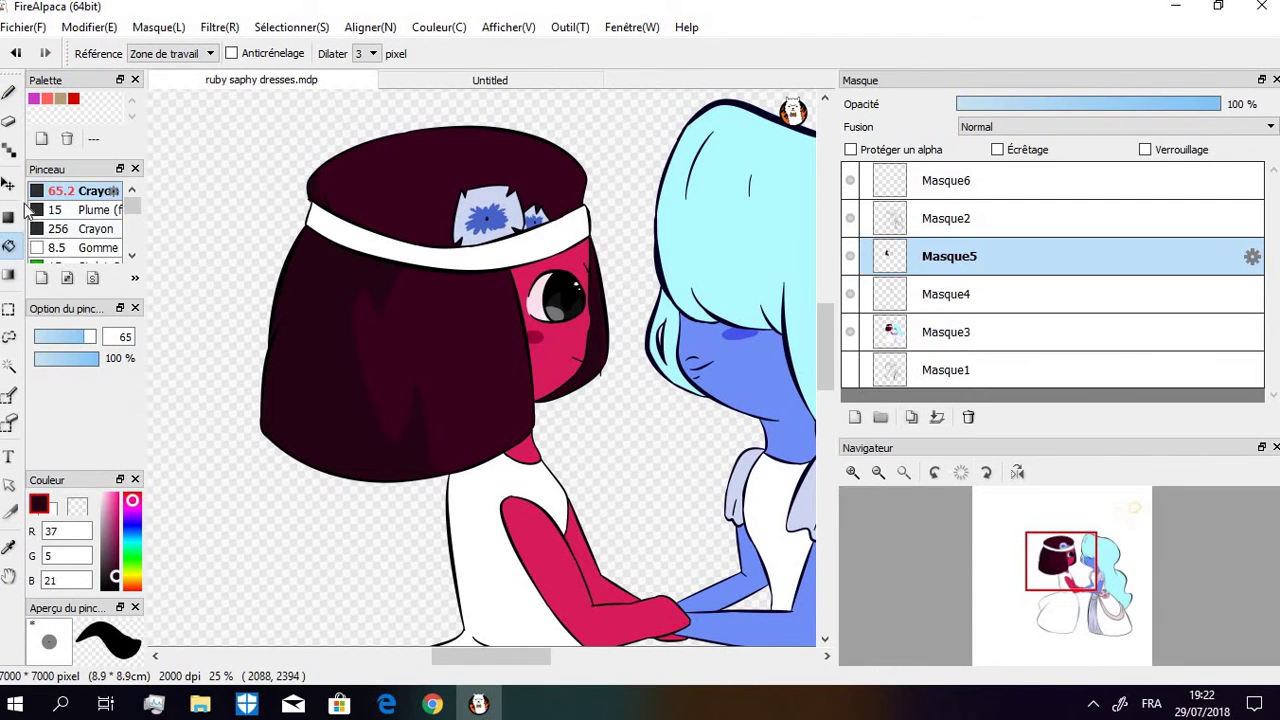
left_click(9, 120)
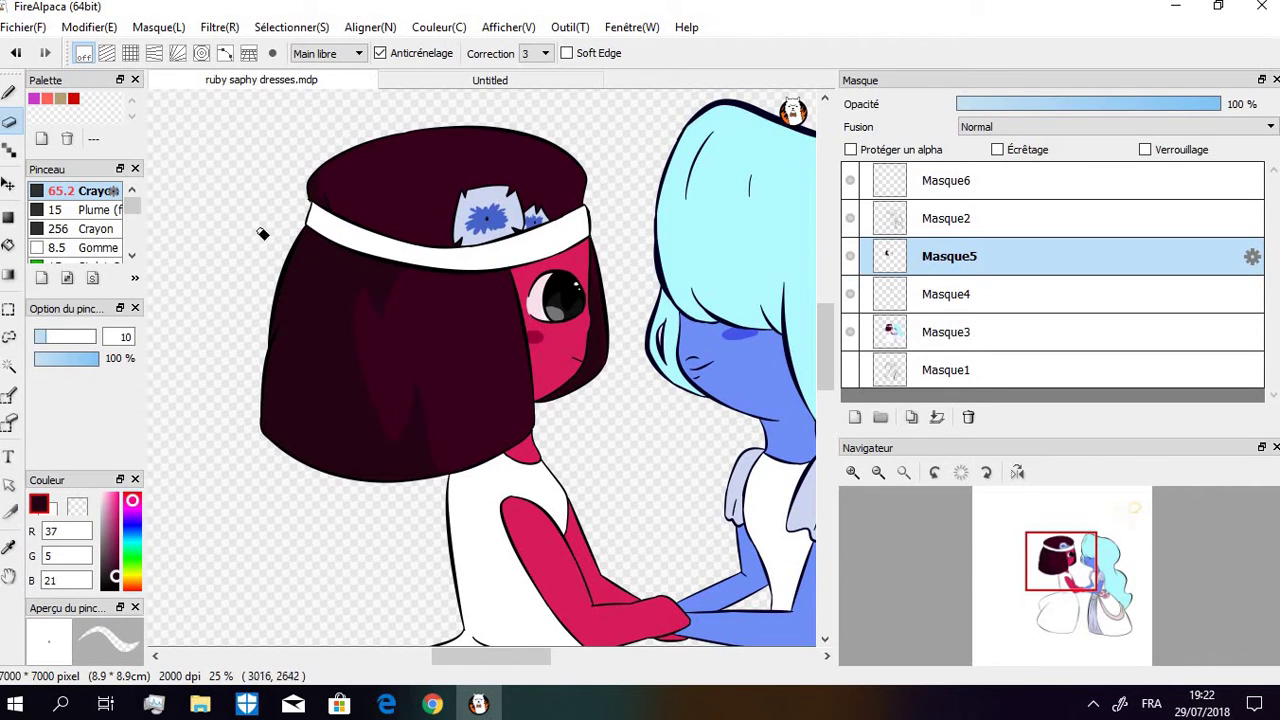
Outline a narrow shadow on Ruby's hair along the left side of the large flower and fill it
left_click(10, 92)
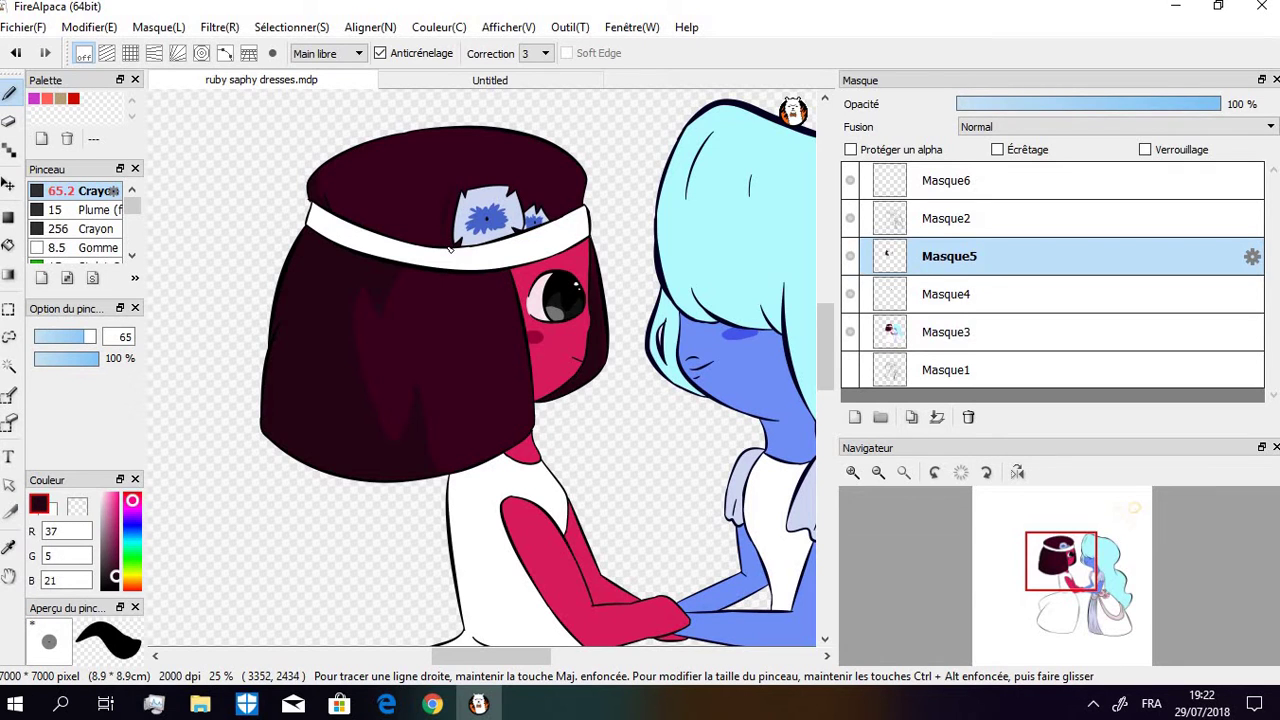
left_click(8, 244)
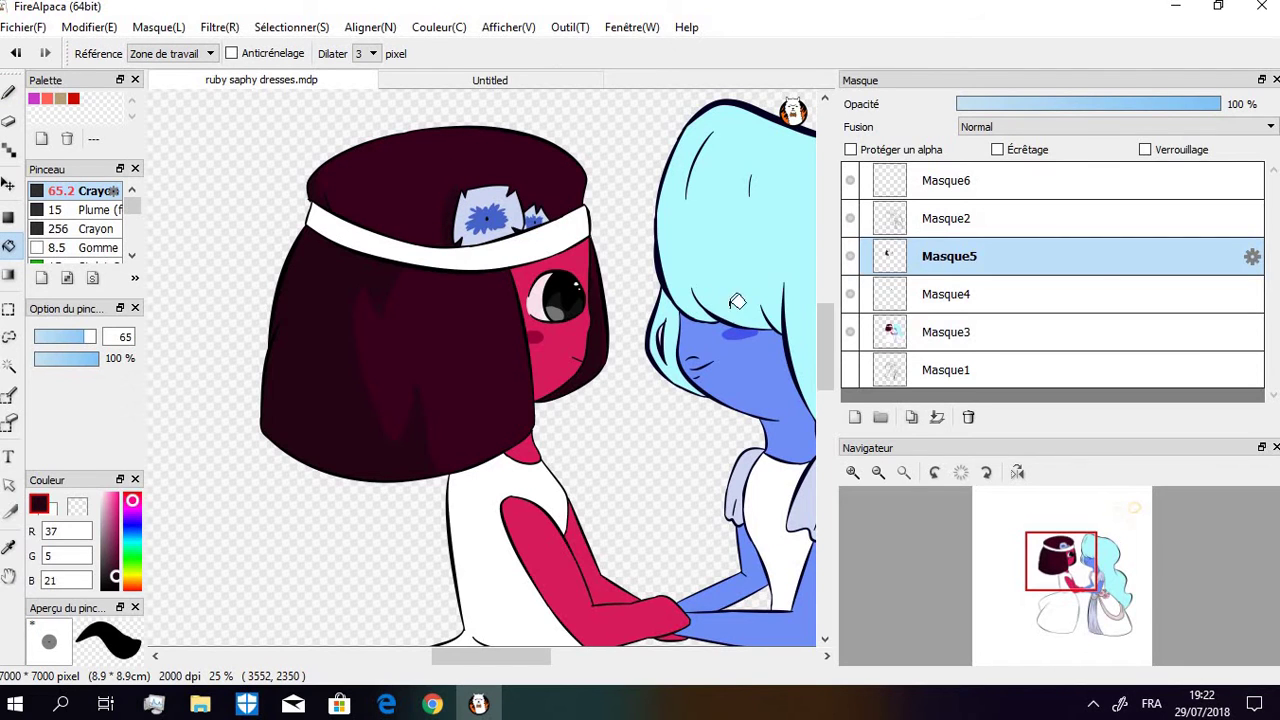
scroll(860, 485, "up", 2)
left_click(858, 482)
left_click(858, 482)
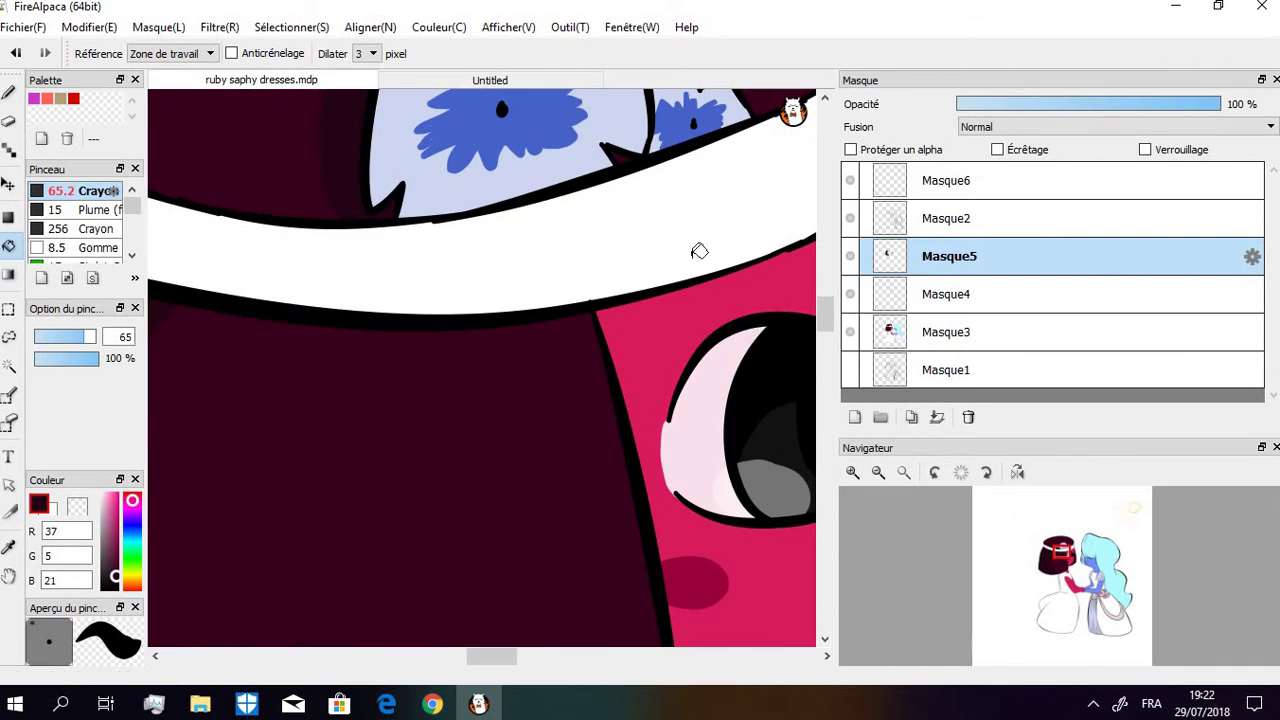
key("b")
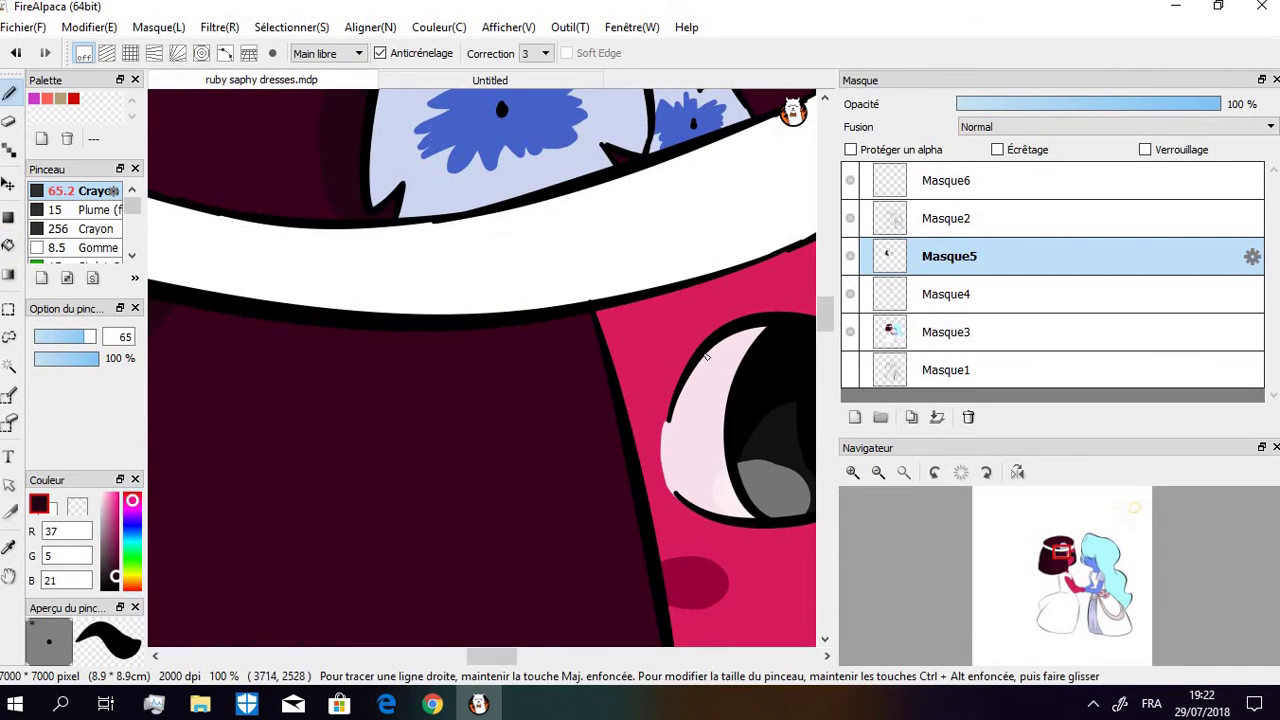
left_click(878, 474)
left_click(878, 474)
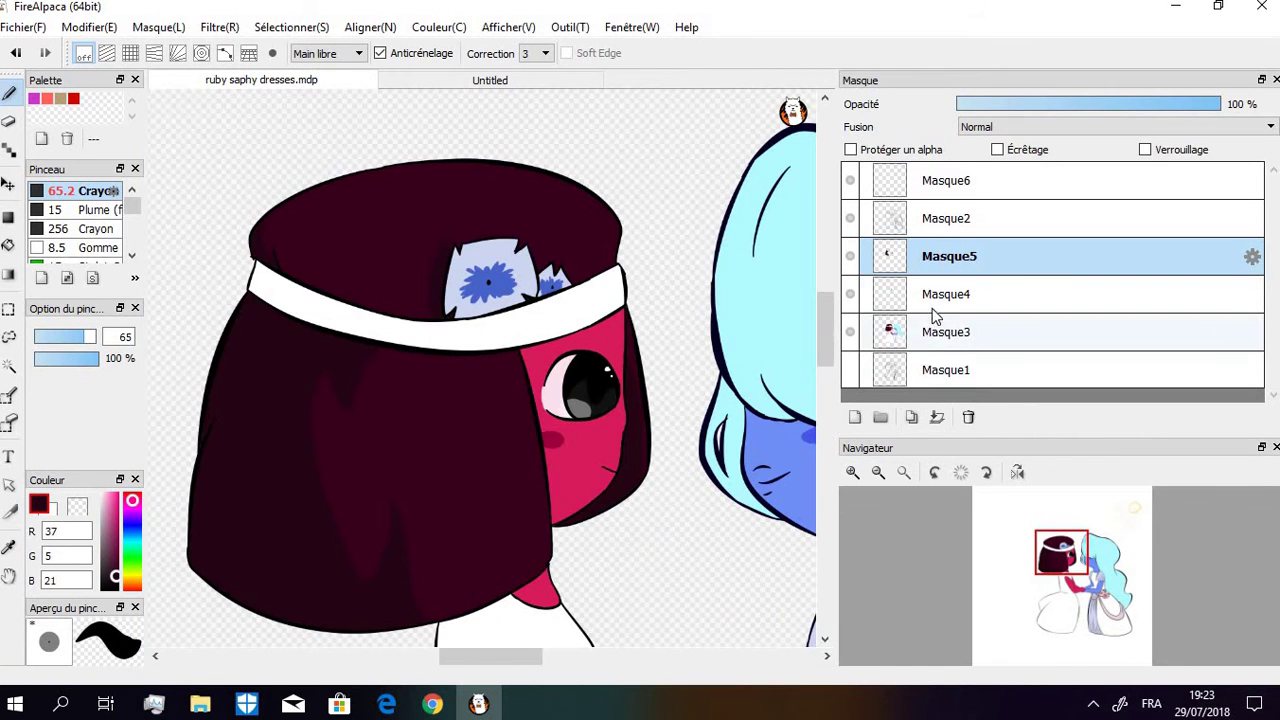
left_click(1010, 296)
key("e")
left_click(503, 266, "alt")
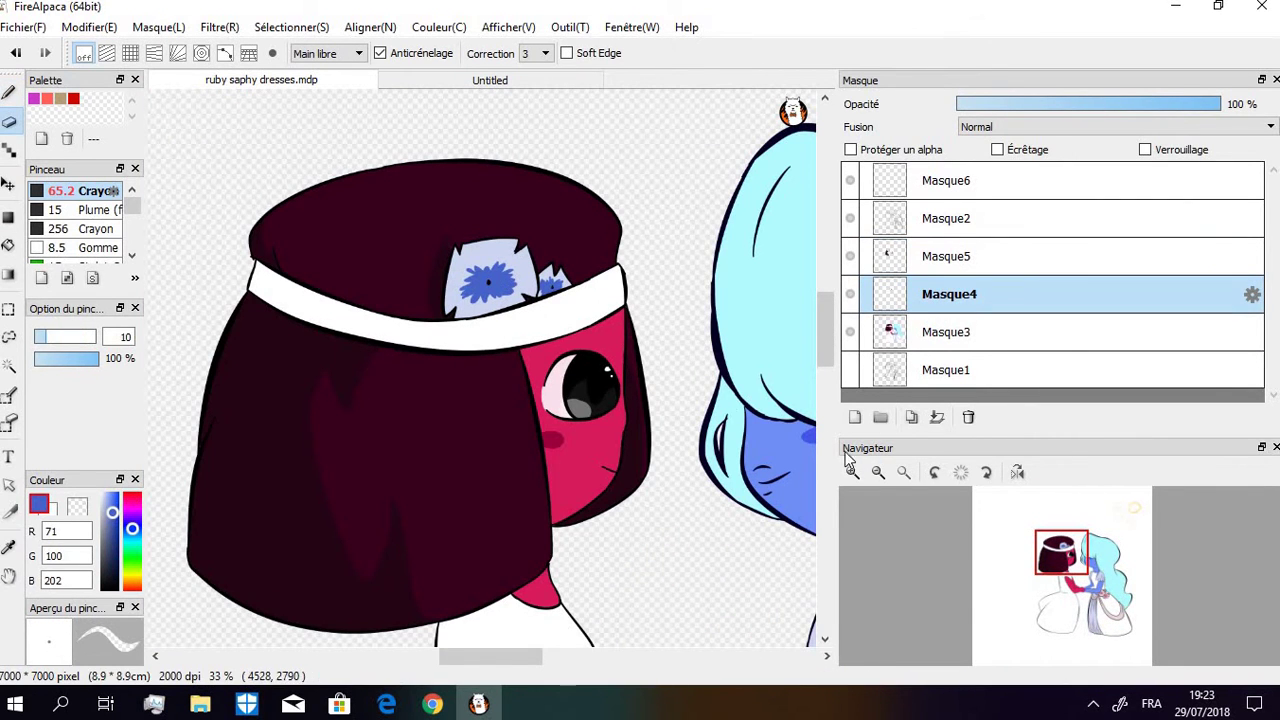
scroll(360, 241, "up", 2)
key("b")
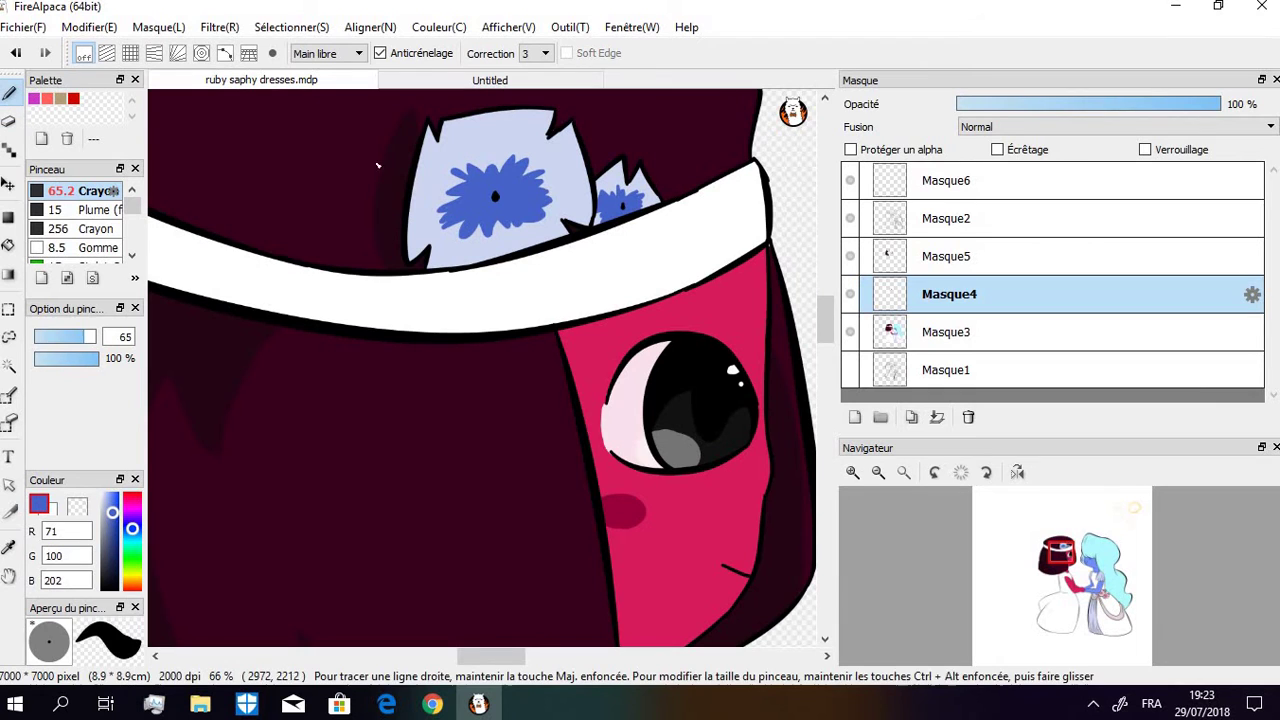
On layer Masque5, set the colour to 241, 170, 156, then outline and fill a shadow at the left end of Ruby's headband
left_click(876, 258)
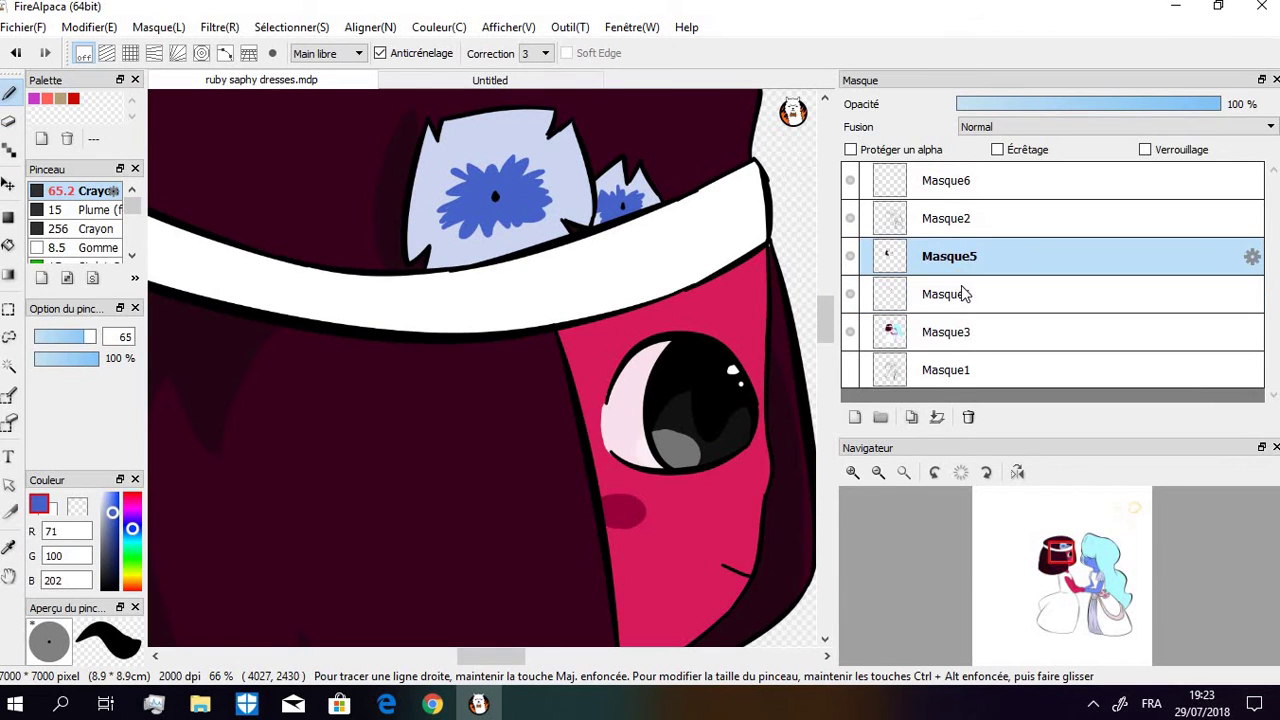
left_click(878, 472)
left_click(878, 472)
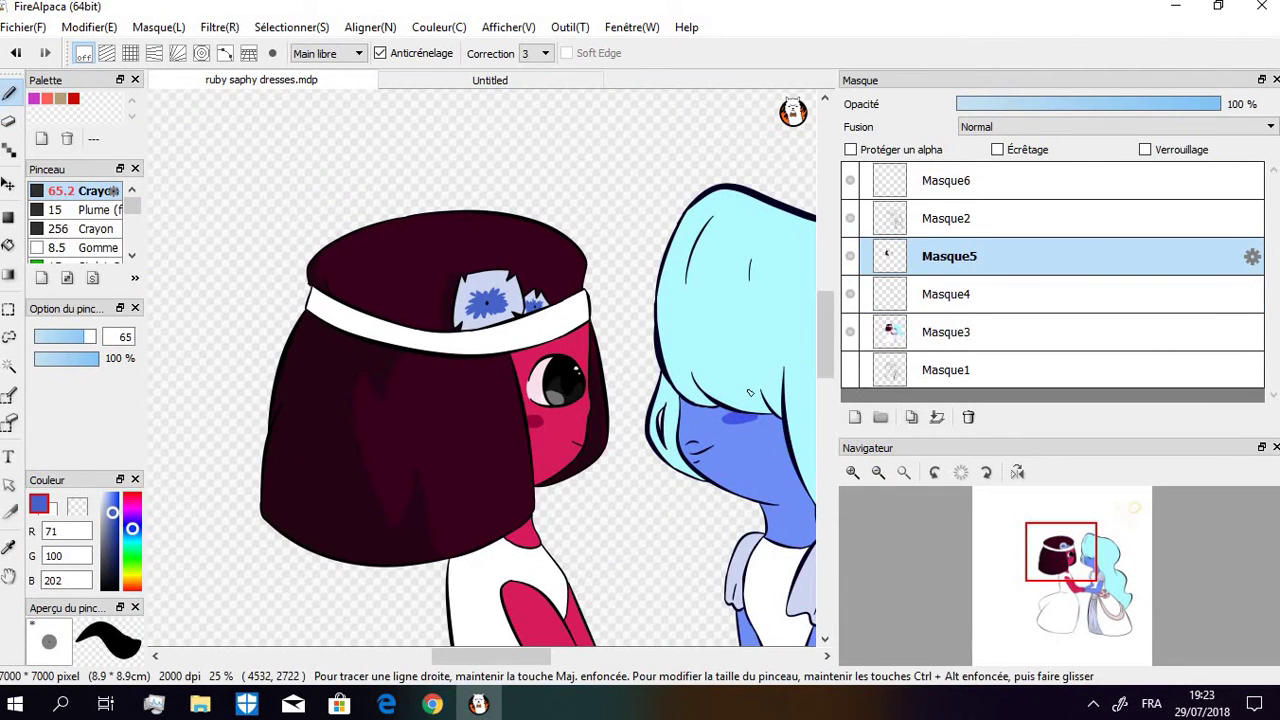
left_click_drag(824, 335, 810, 368)
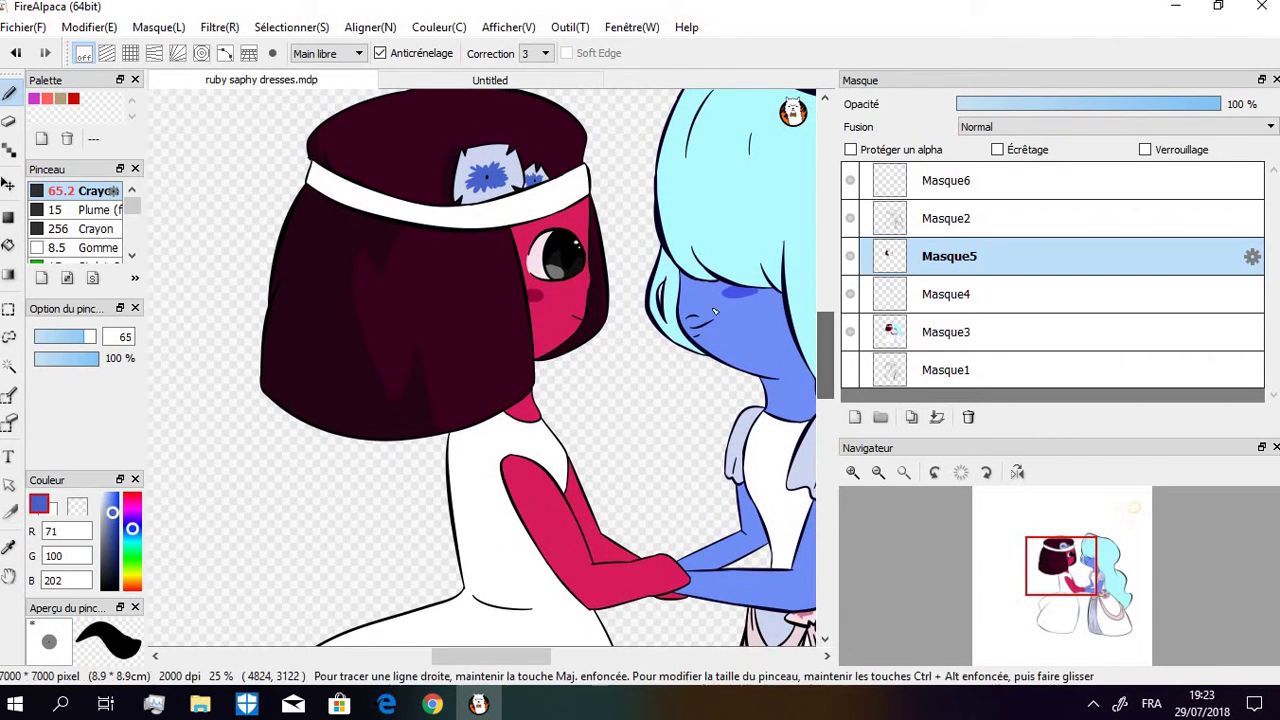
left_click(532, 206, "alt")
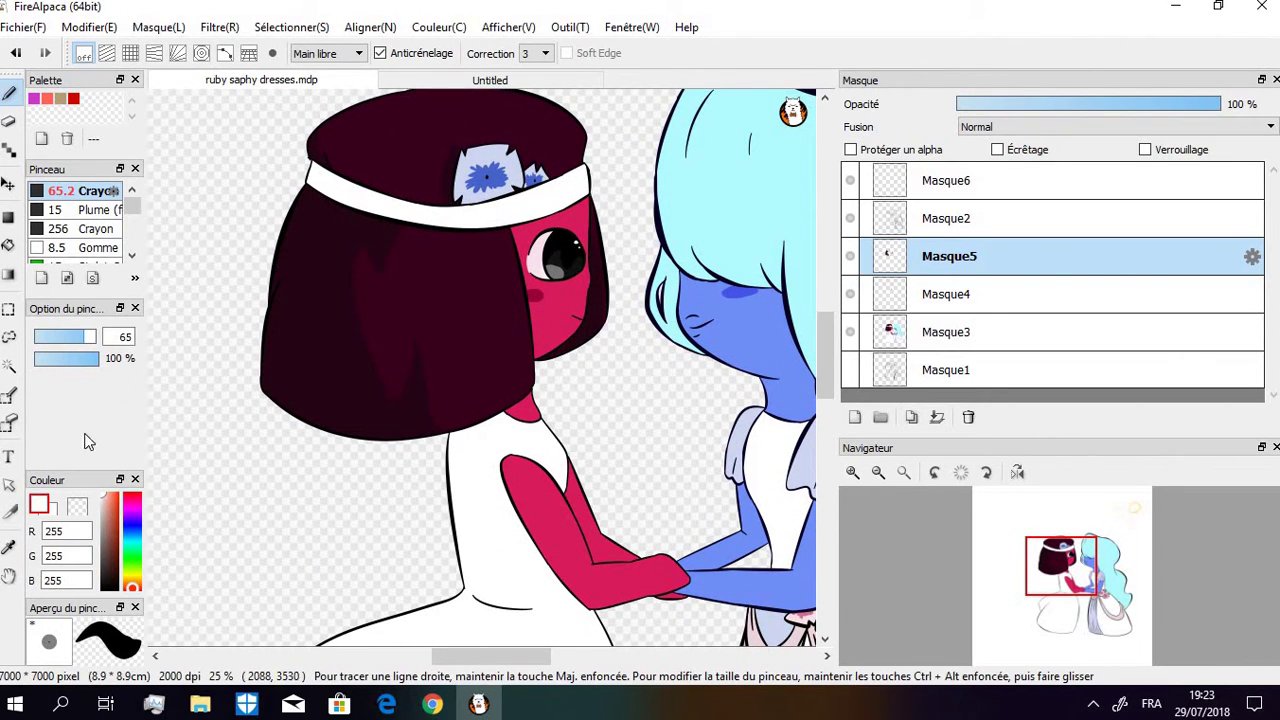
left_click_drag(117, 507, 107, 498)
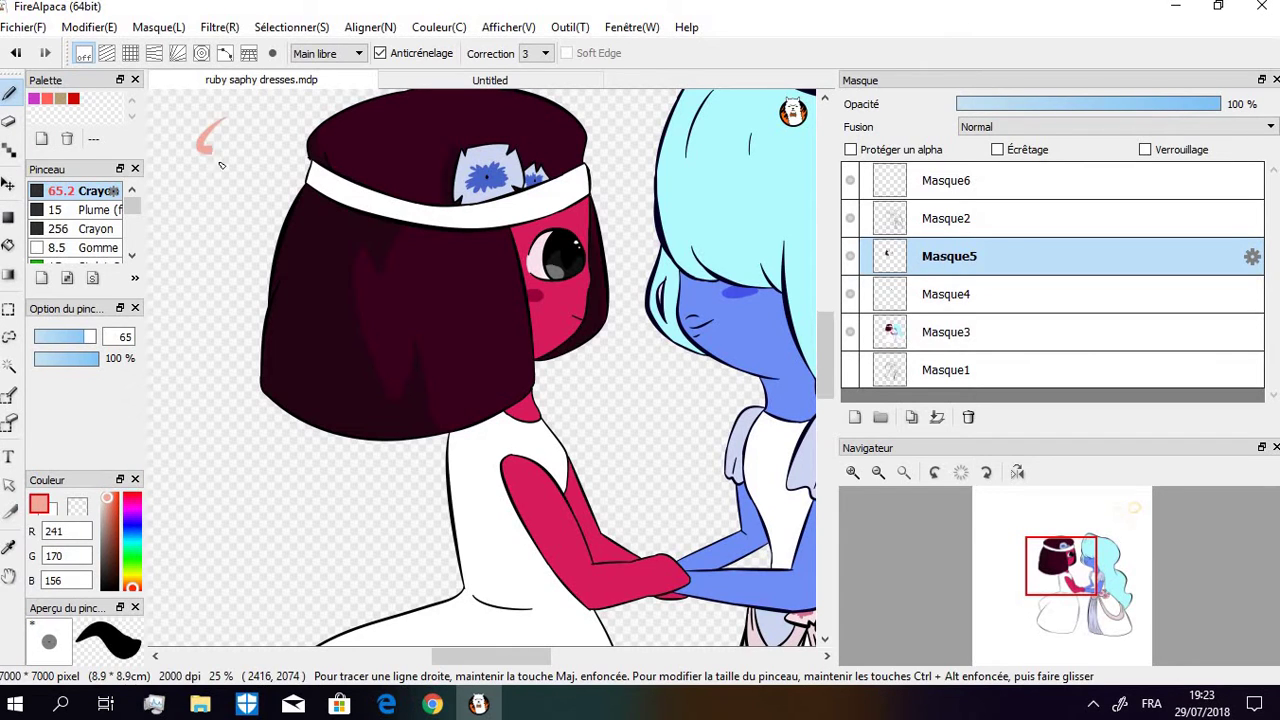
key("ctrl+z")
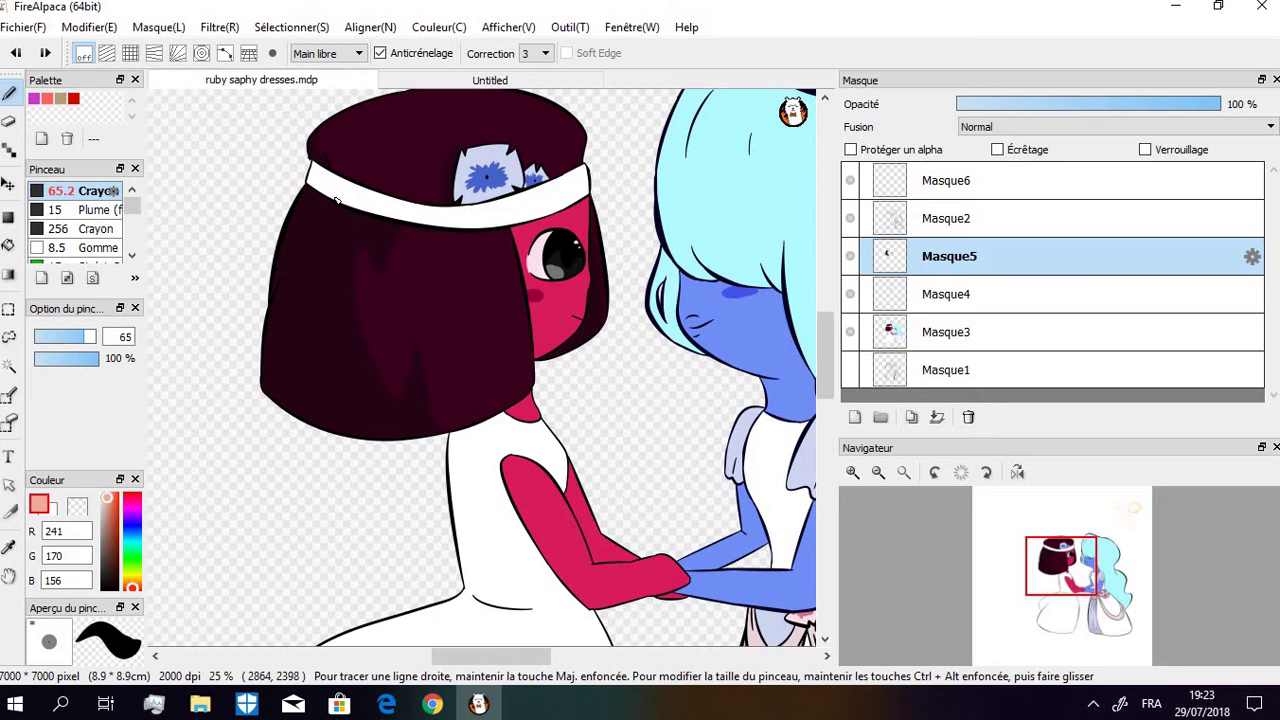
key("ctrl+z")
left_click(8, 245)
left_click(320, 178)
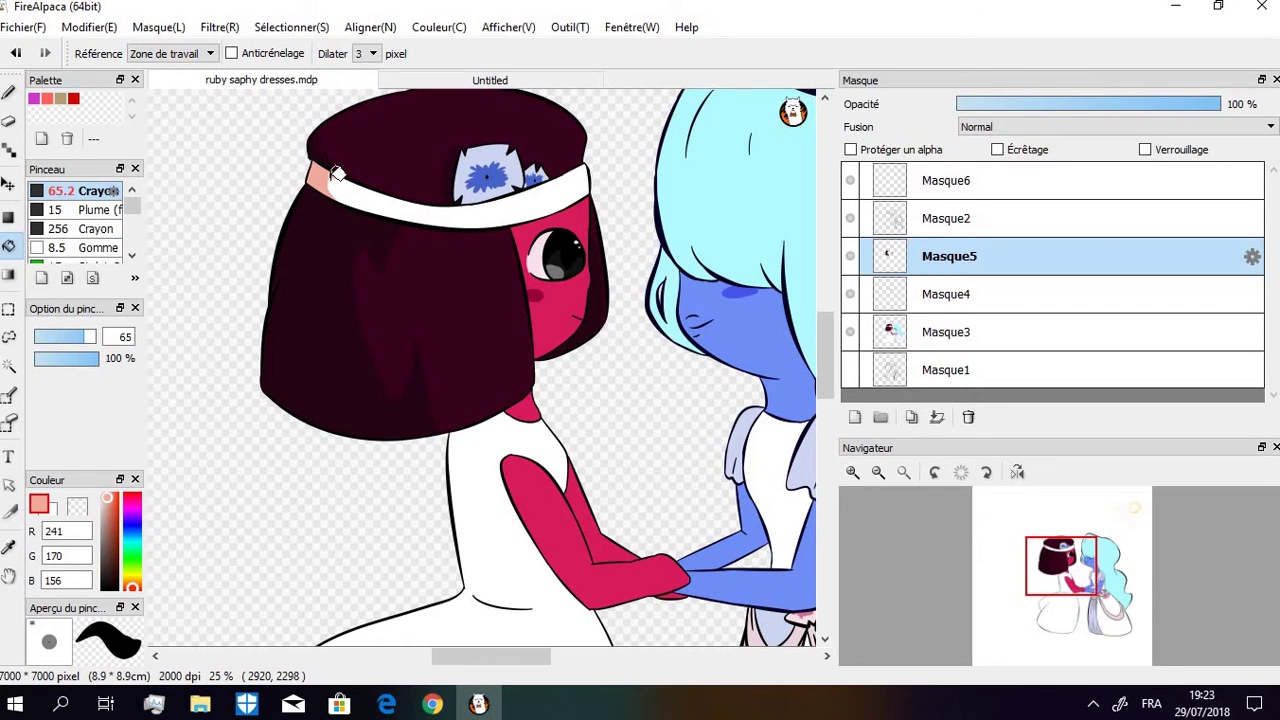
Outline the shadow's edges on Ruby's dress bodice, above the shoulder and along the waist up to the elbow
scroll(826, 416, "down", 1)
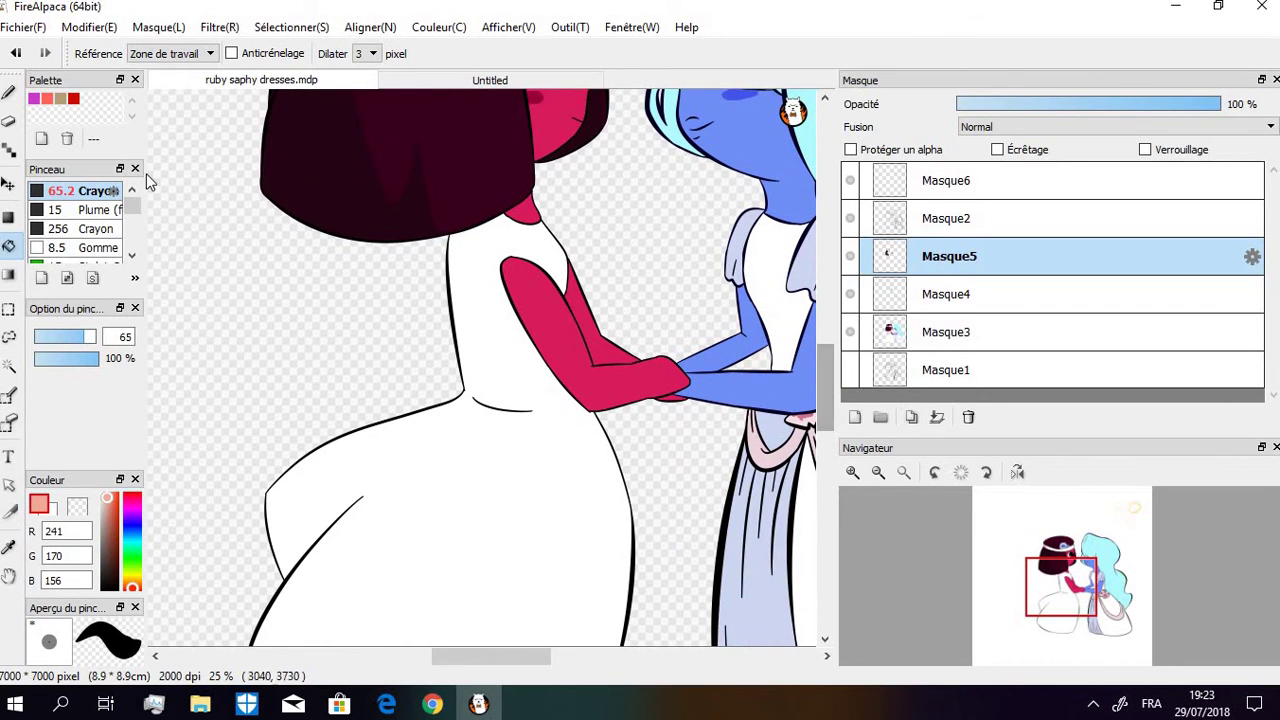
left_click(8, 92)
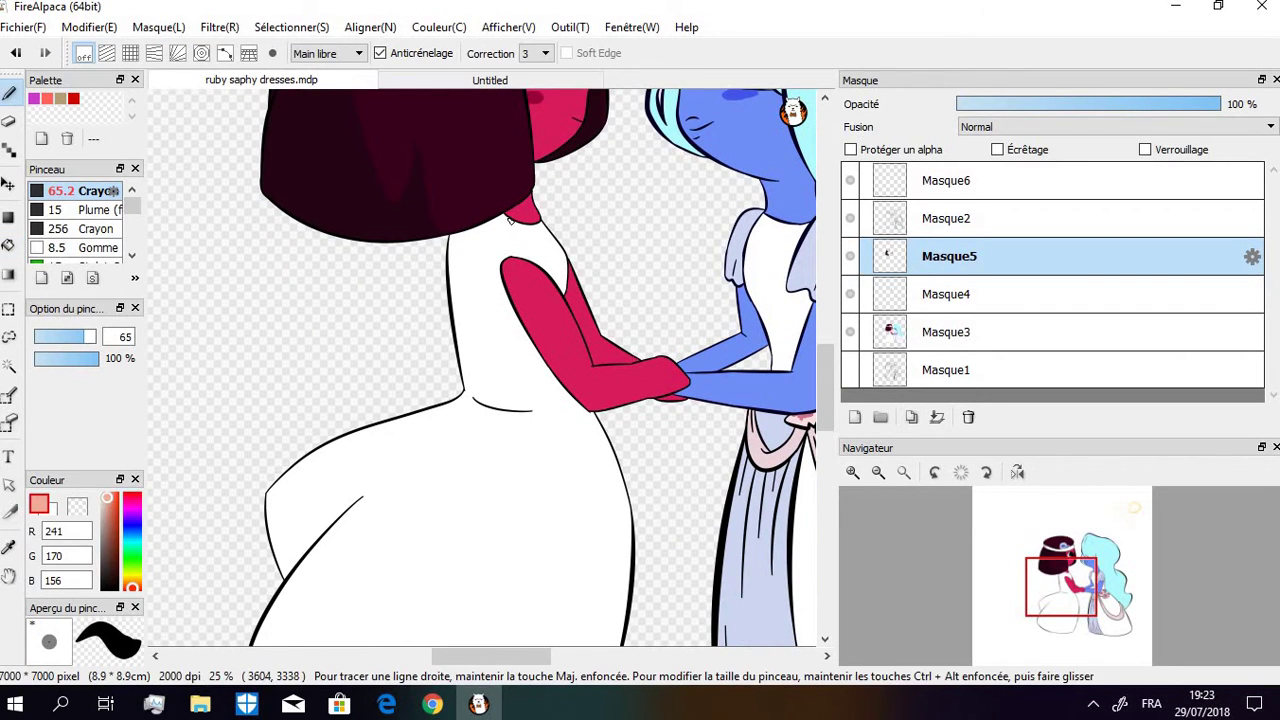
key("ctrl+z")
mouse_move(509, 222)
left_mouse_down()
mouse_move(513, 261)
mouse_move(498, 257)
mouse_move(517, 224)
left_mouse_up()
key("ctrl+z")
left_click_drag(585, 408, 493, 404)
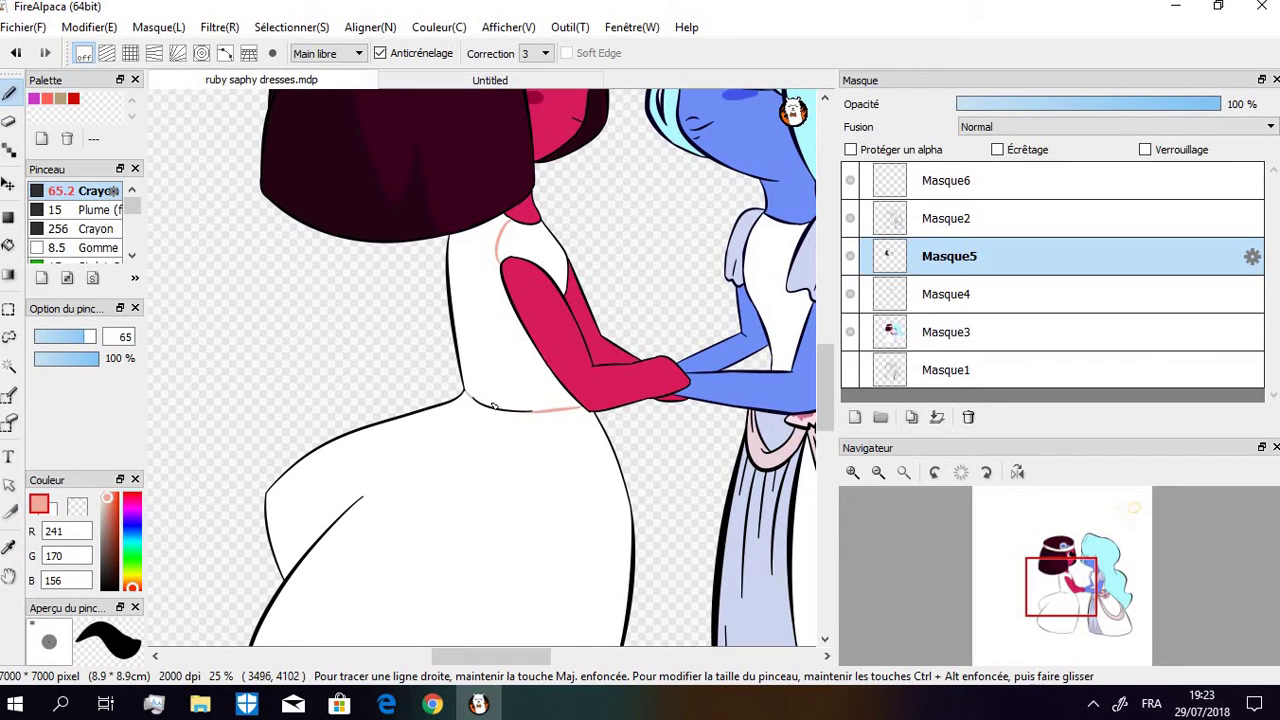
Outline a large diagonal shadow from the skirt's back fold up to the waist, then fill the bodice and skirt shadows
scroll(826, 390, "down", 2)
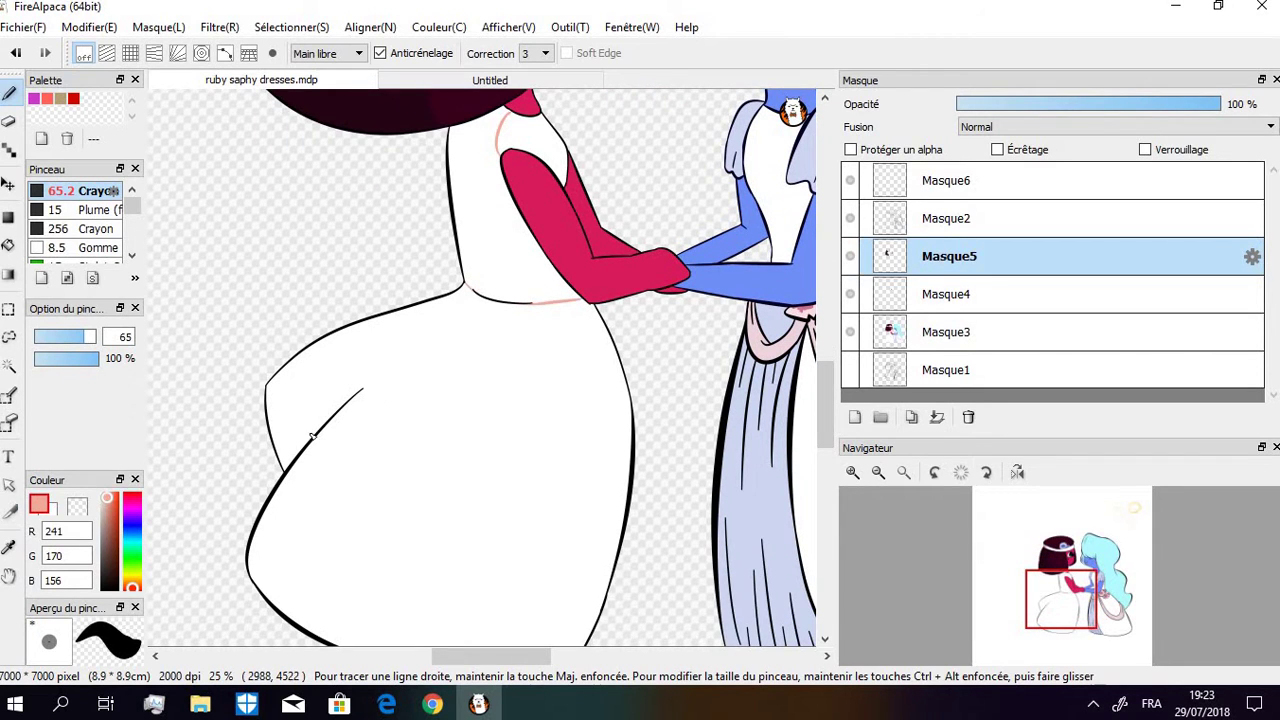
left_click_drag(323, 430, 540, 320)
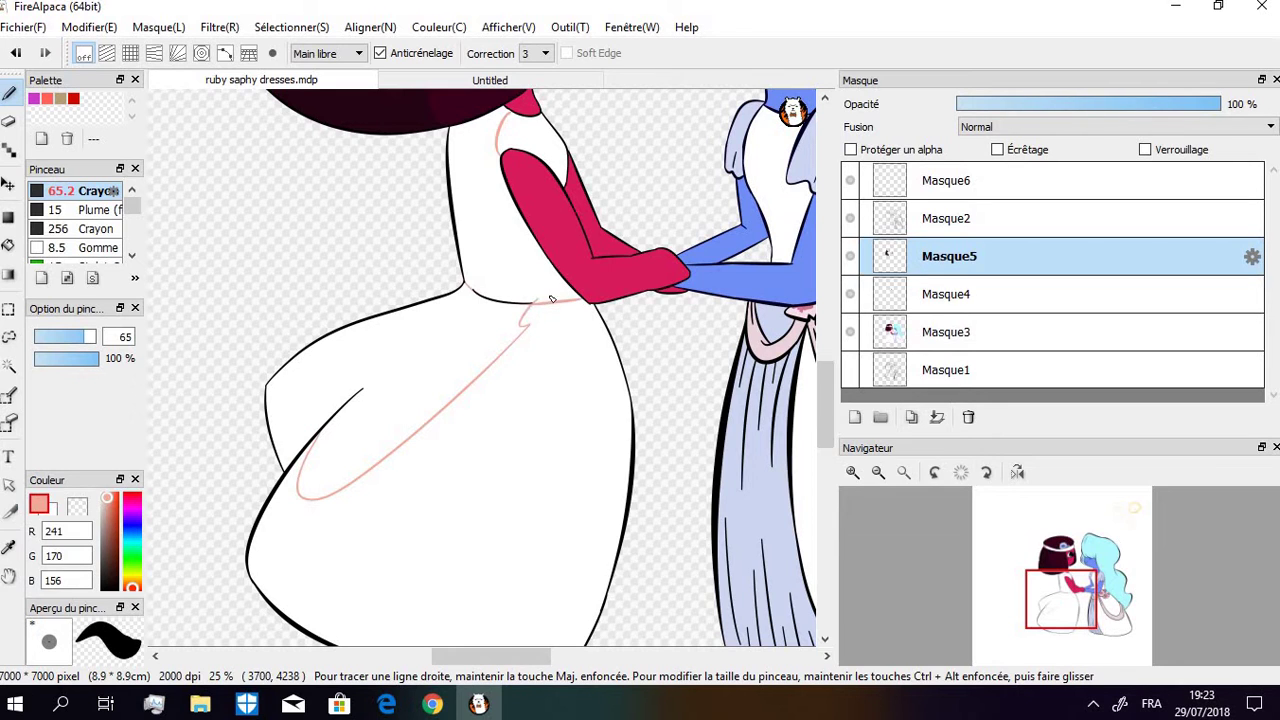
left_click(8, 244)
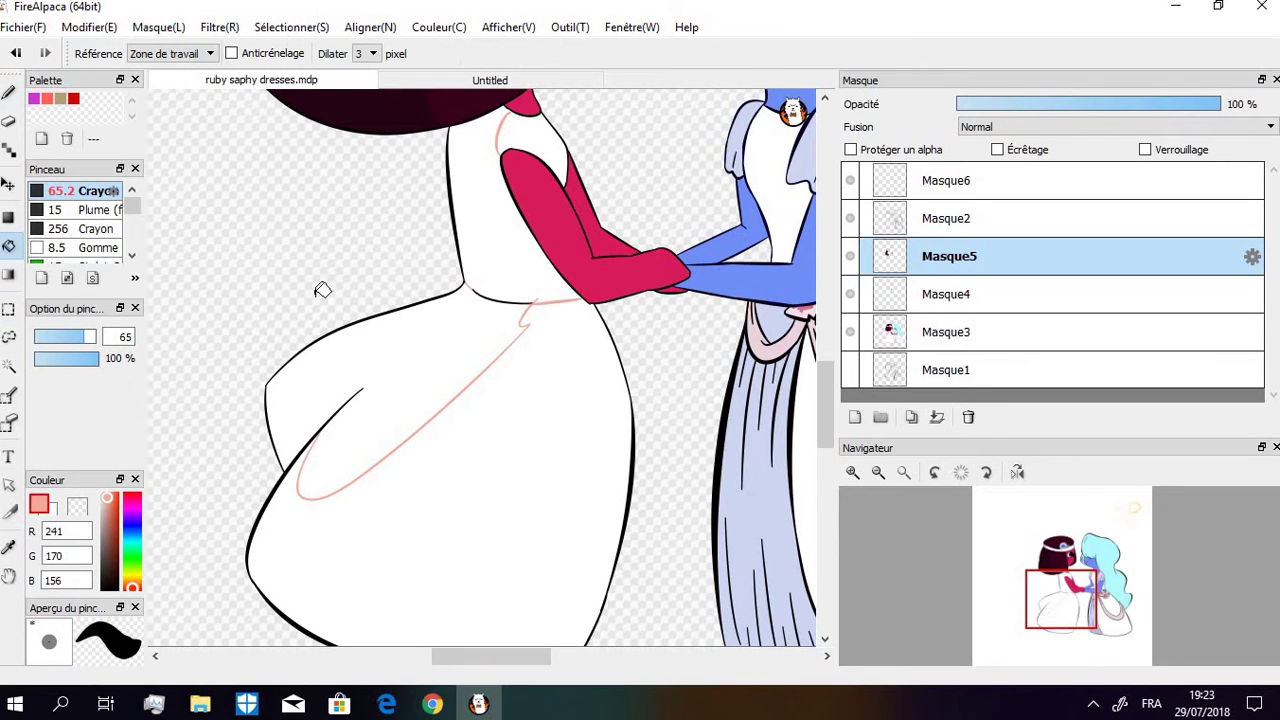
left_click(478, 294)
left_click(505, 208)
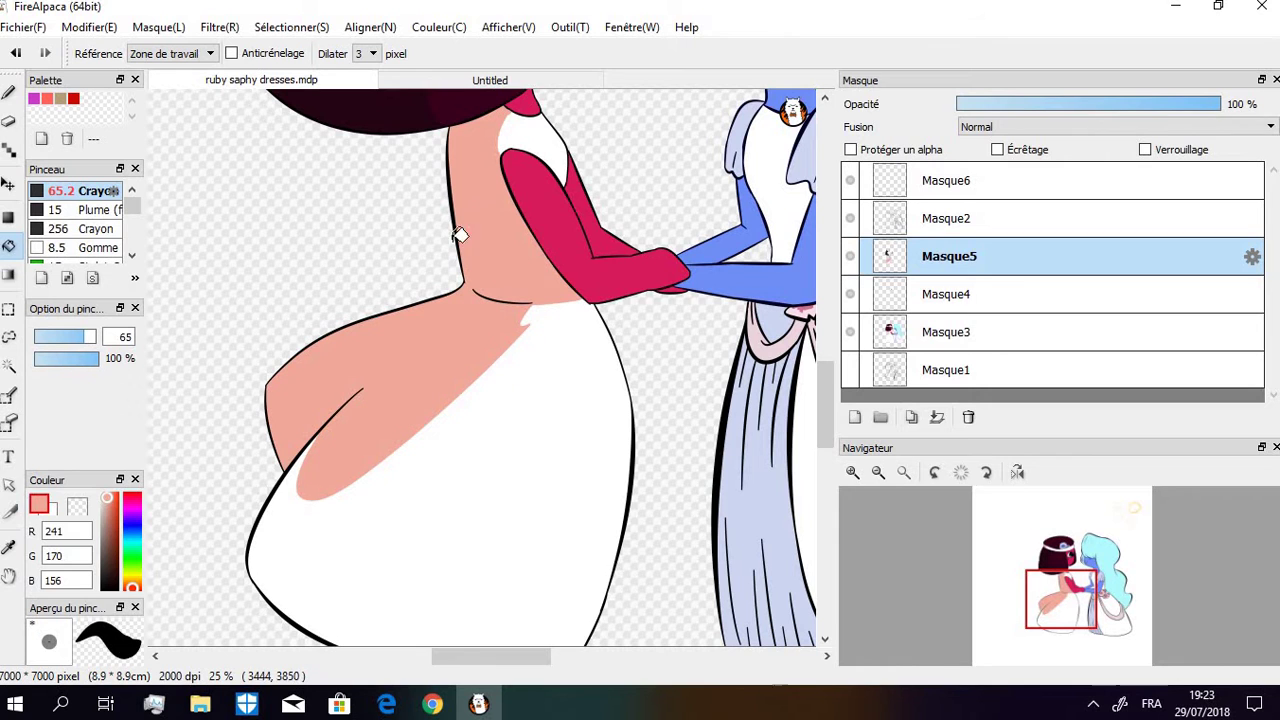
Set the colour to 182, 0, 62, then outline and fill shadows on Ruby's nose and lower cheek
left_click_drag(523, 656, 538, 656)
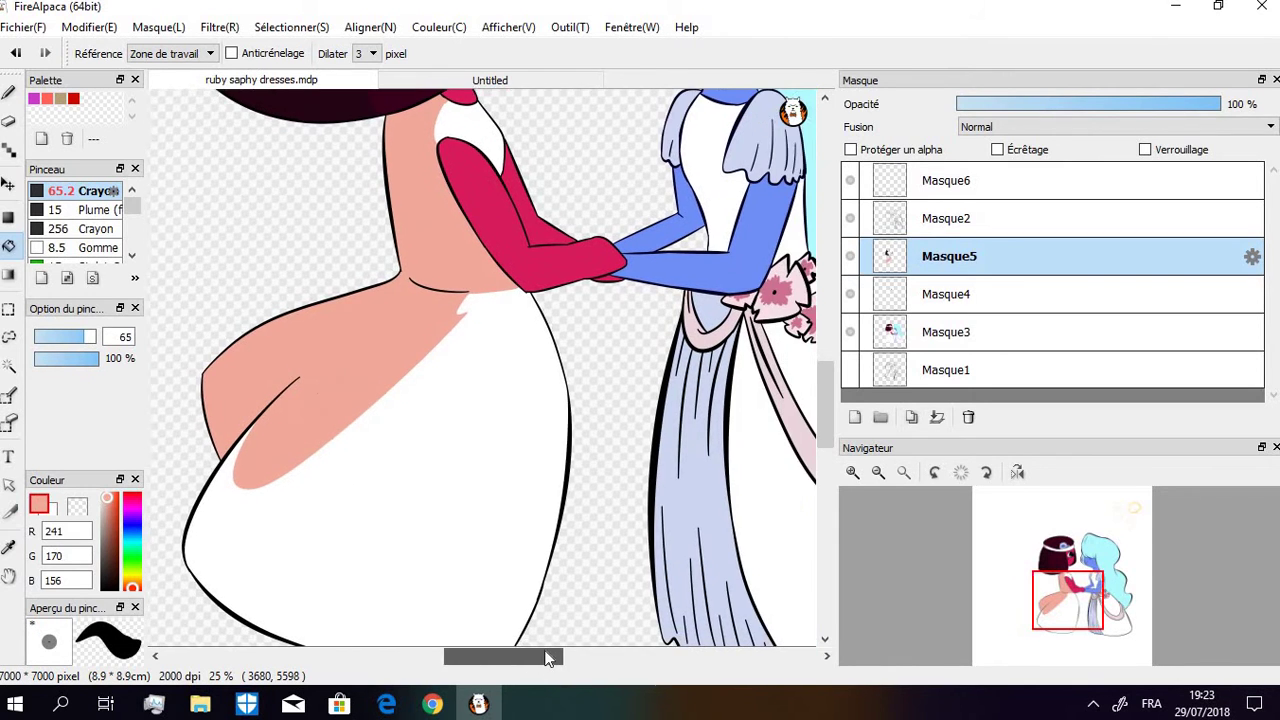
scroll(823, 369, "up", 5)
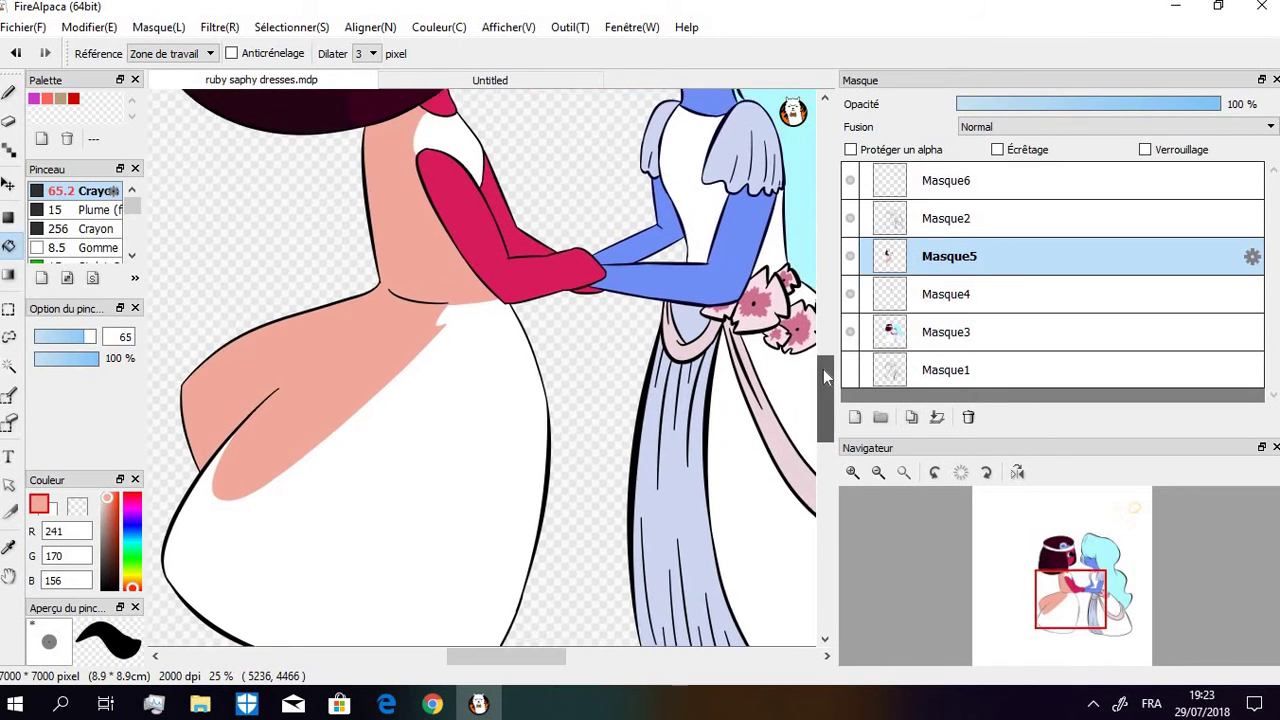
left_click(492, 250, "alt")
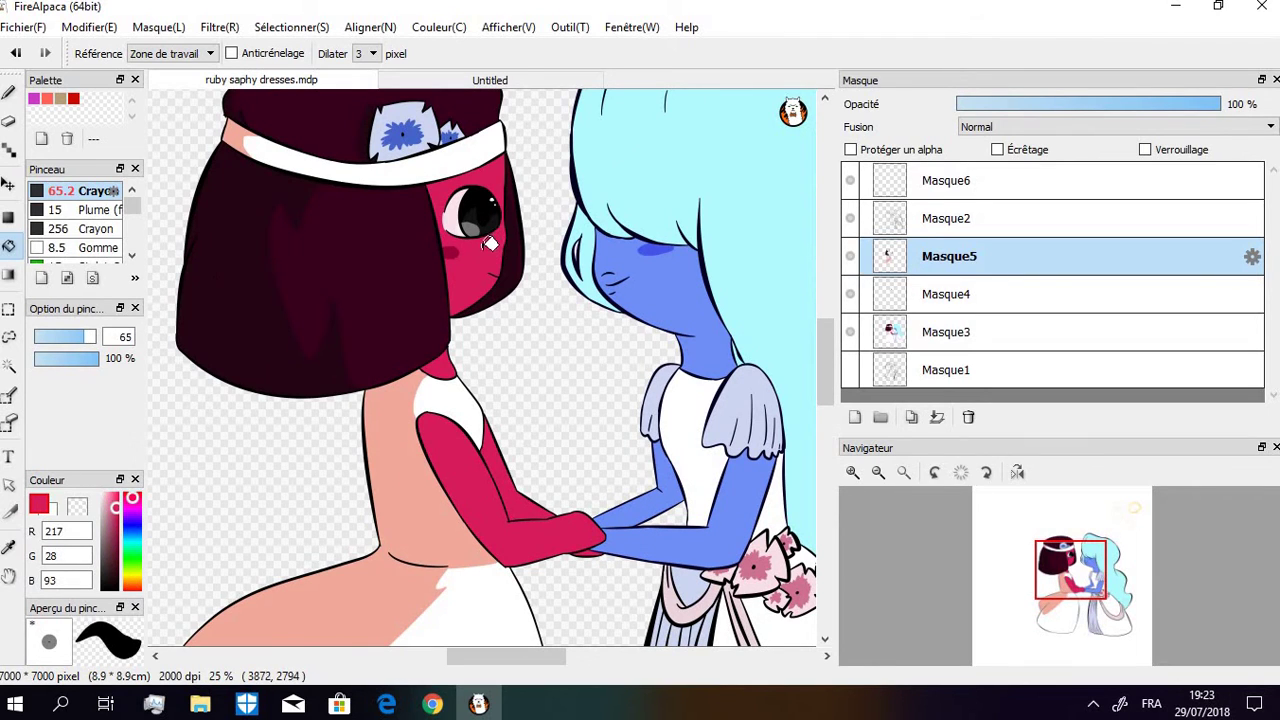
left_click_drag(121, 508, 112, 519)
left_click(9, 92)
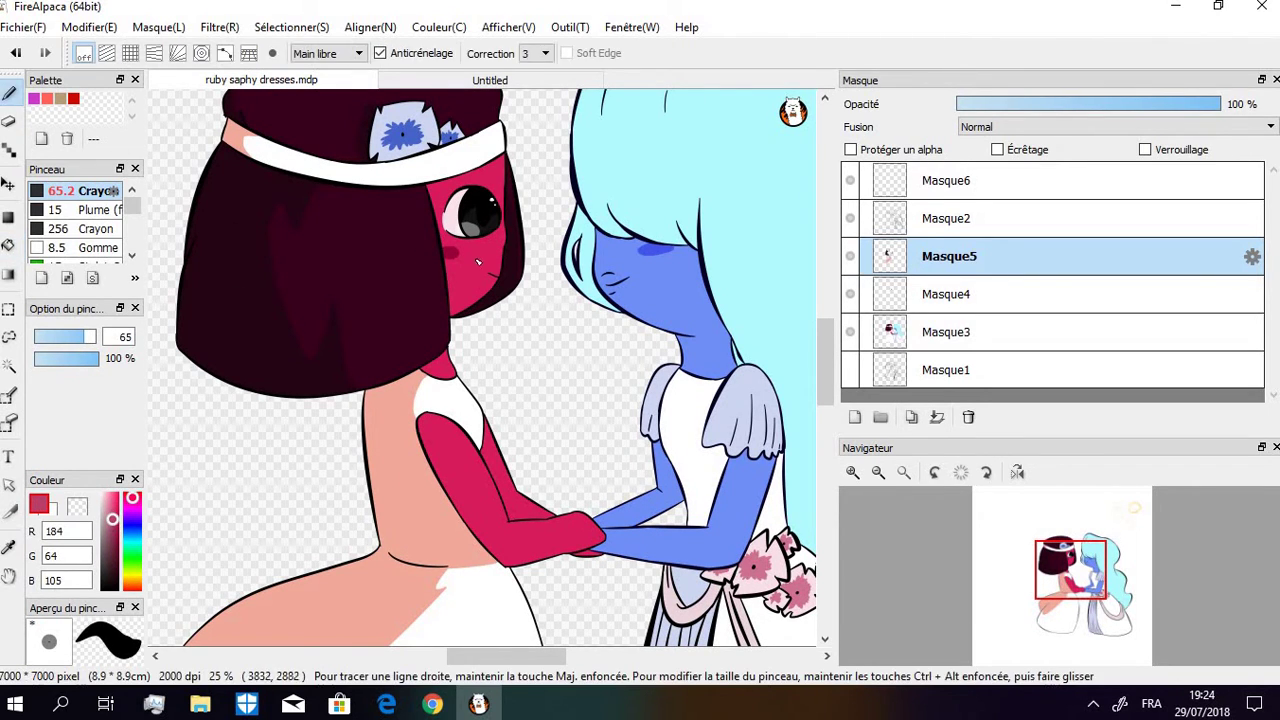
left_click_drag(476, 258, 477, 288)
left_click_drag(114, 519, 169, 520)
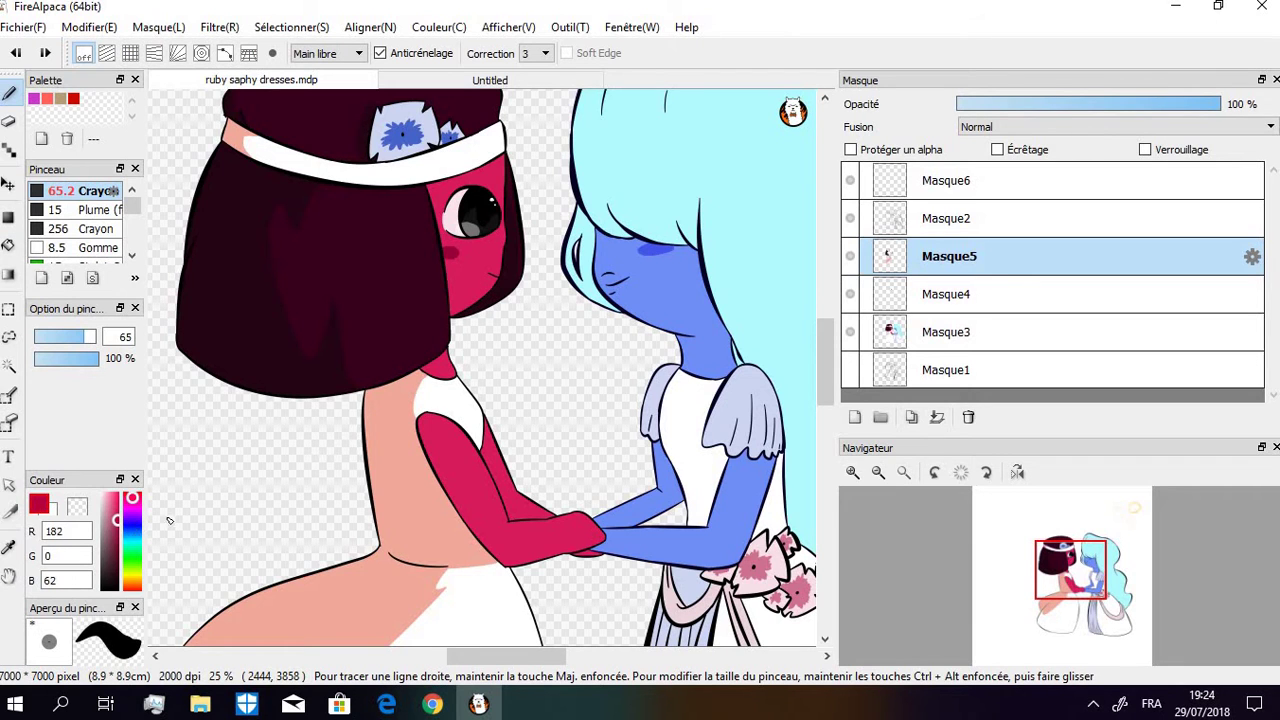
scroll(512, 313, "up", 2)
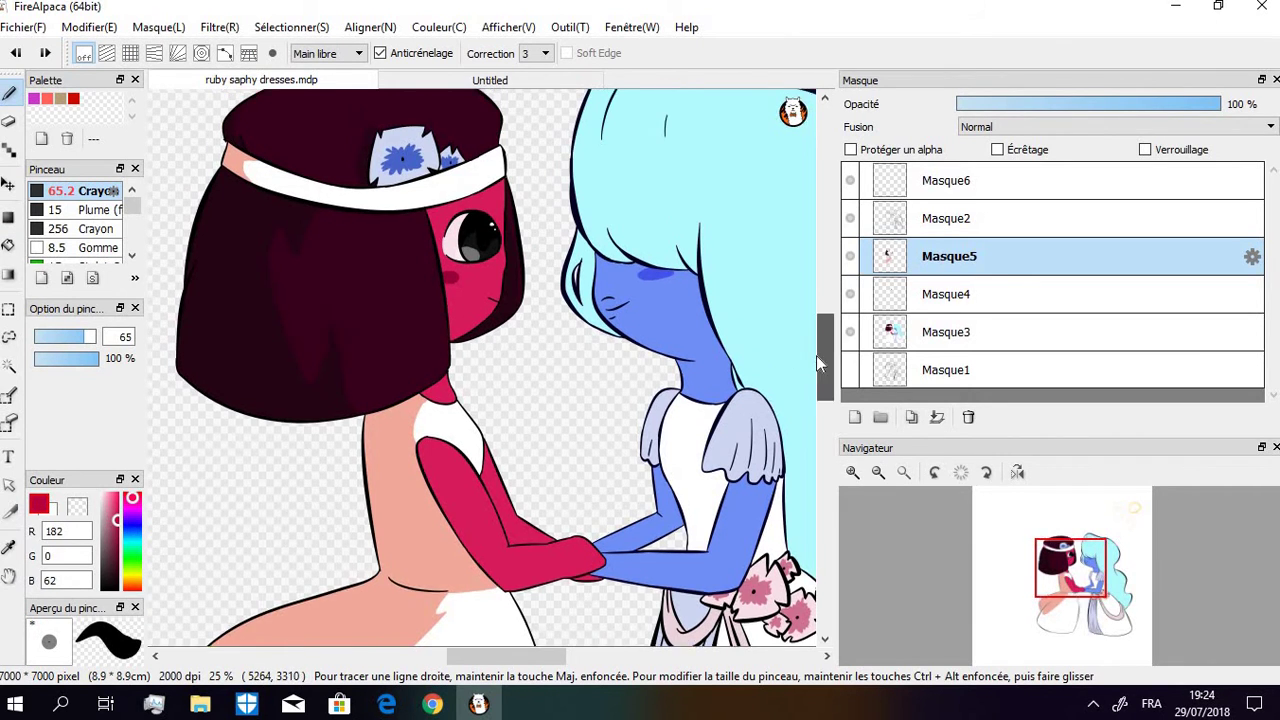
left_click(851, 474)
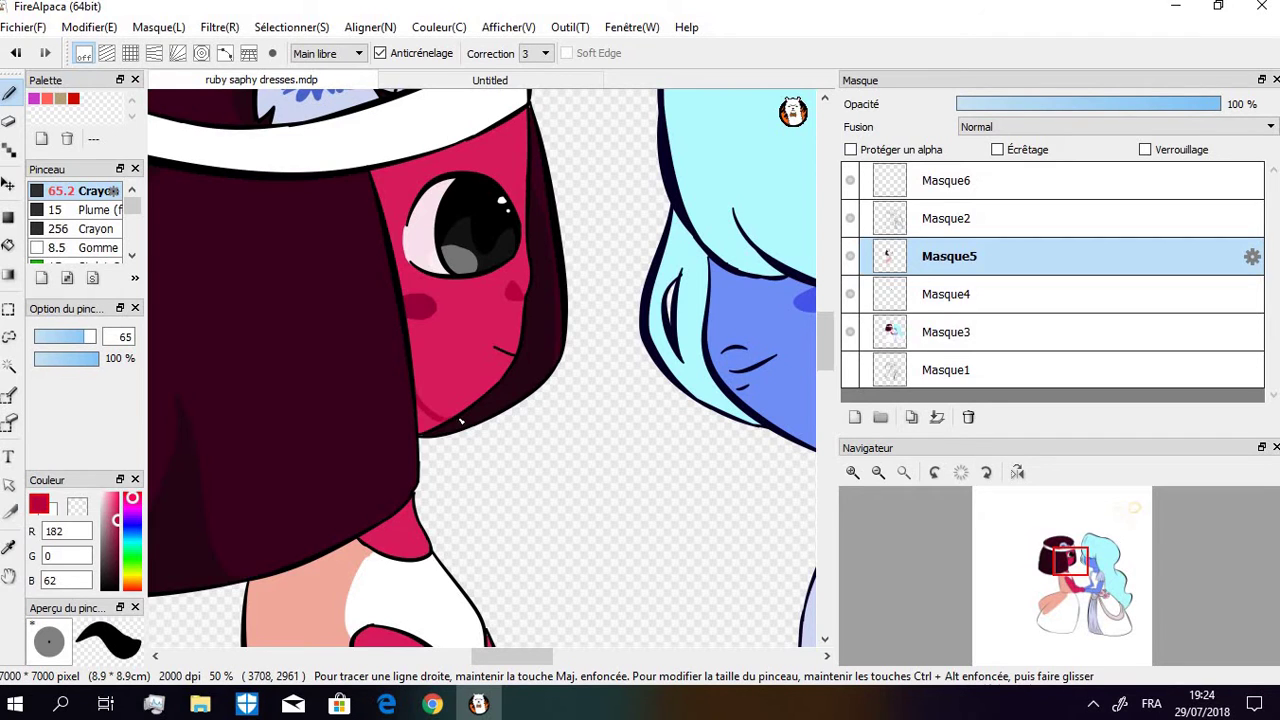
left_click(8, 245)
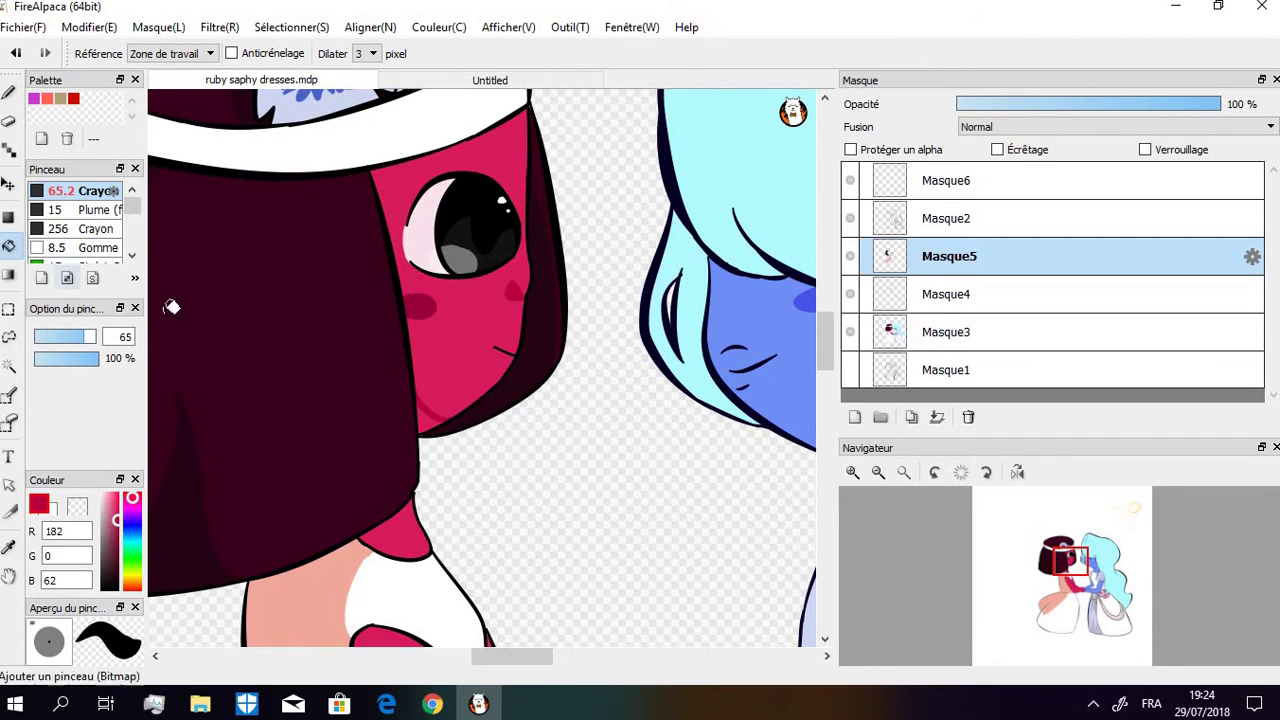
Outline a shadow on Ruby's neck below the hair and fill it
left_click(9, 92)
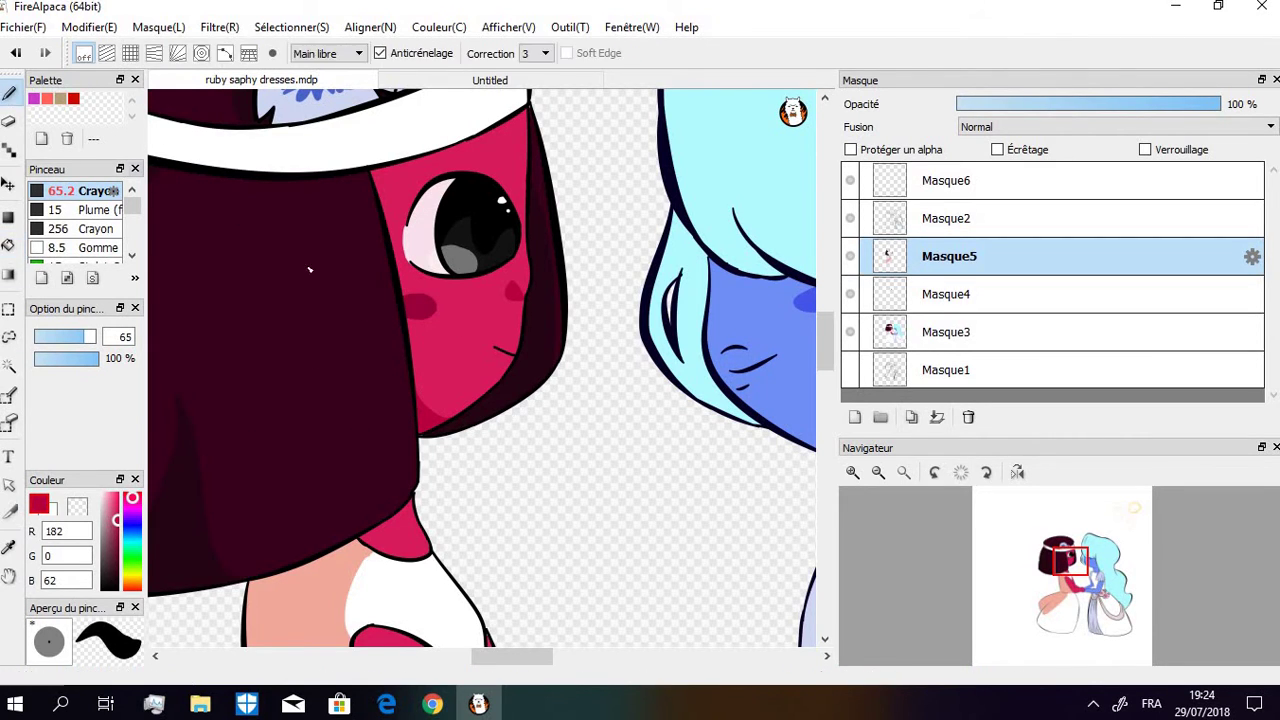
scroll(828, 372, "down", 3)
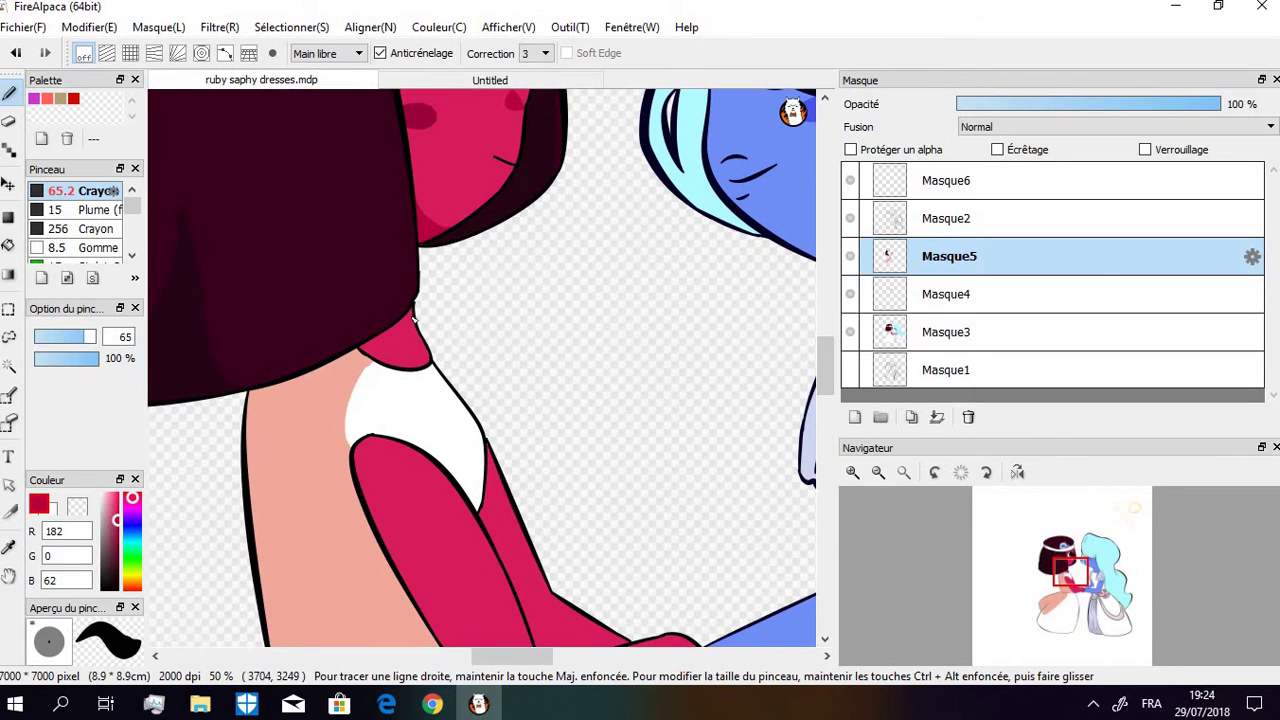
left_click(8, 245)
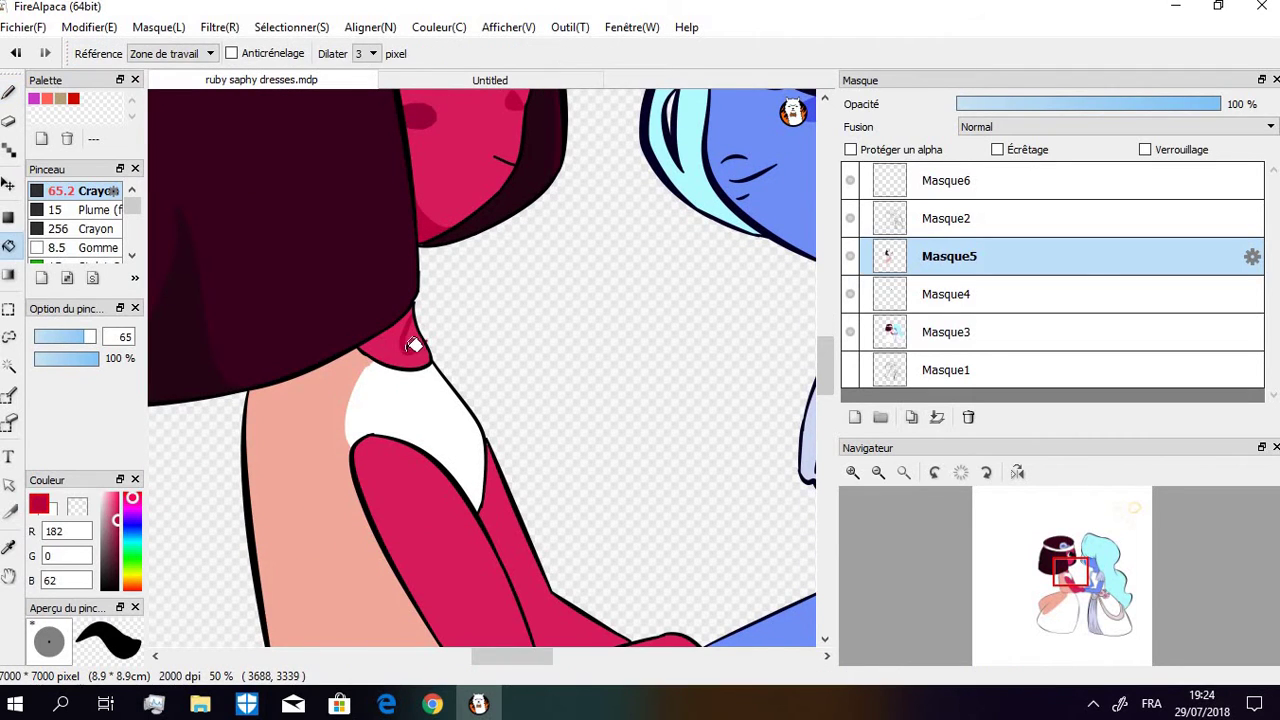
left_click(410, 342)
left_click(9, 121)
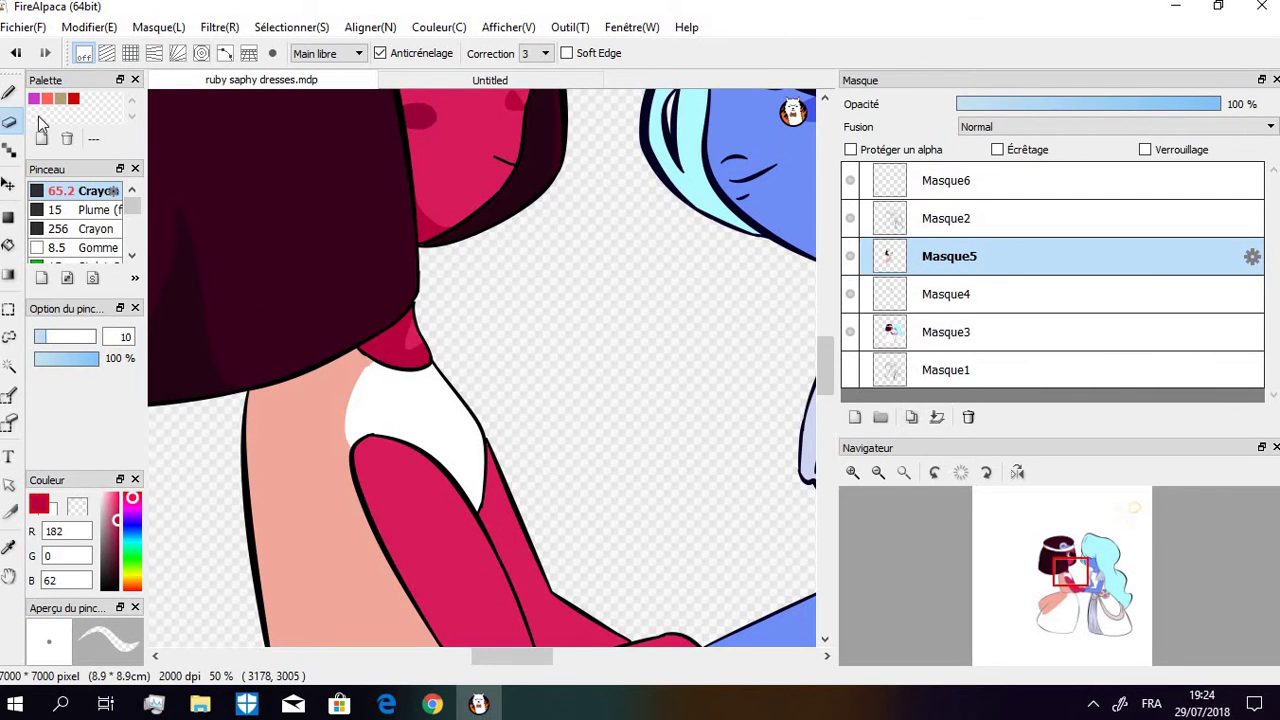
left_click(9, 92)
scroll(821, 382, "down", 5)
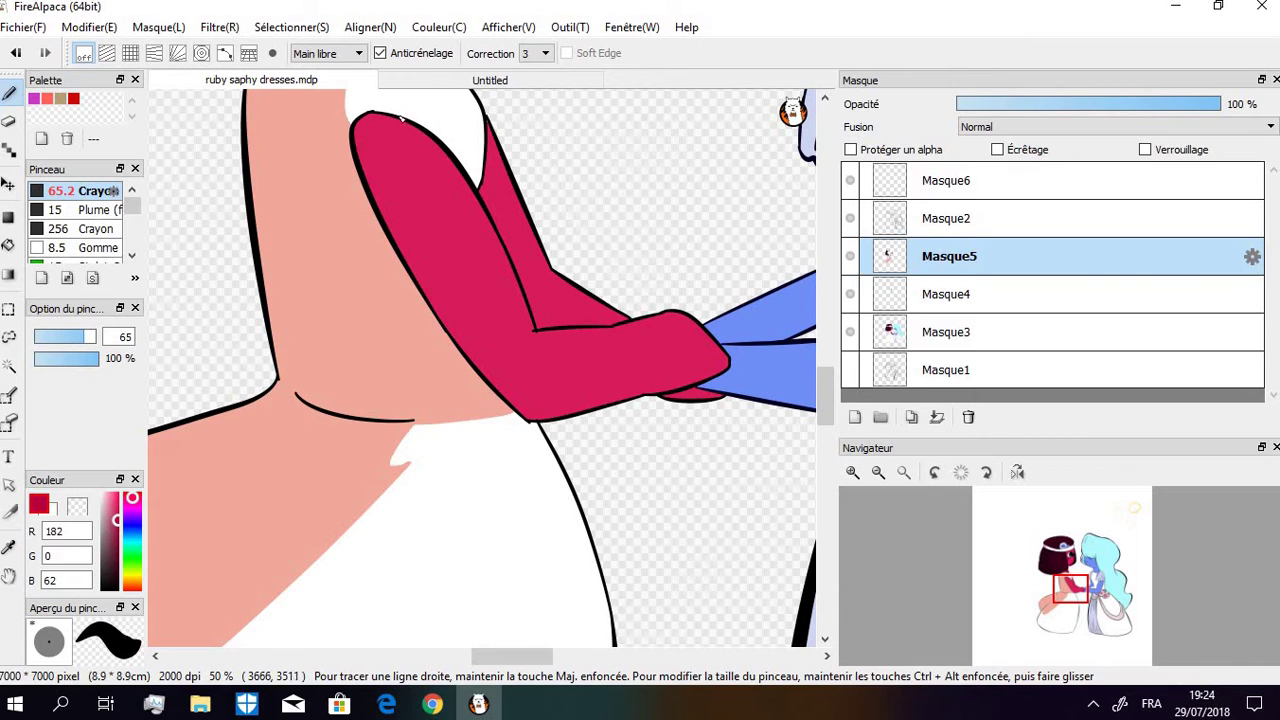
mouse_move(400, 118)
left_mouse_down()
mouse_move(372, 160)
mouse_move(381, 220)
left_mouse_up()
key("ctrl+z")
left_click_drag(393, 114, 382, 222)
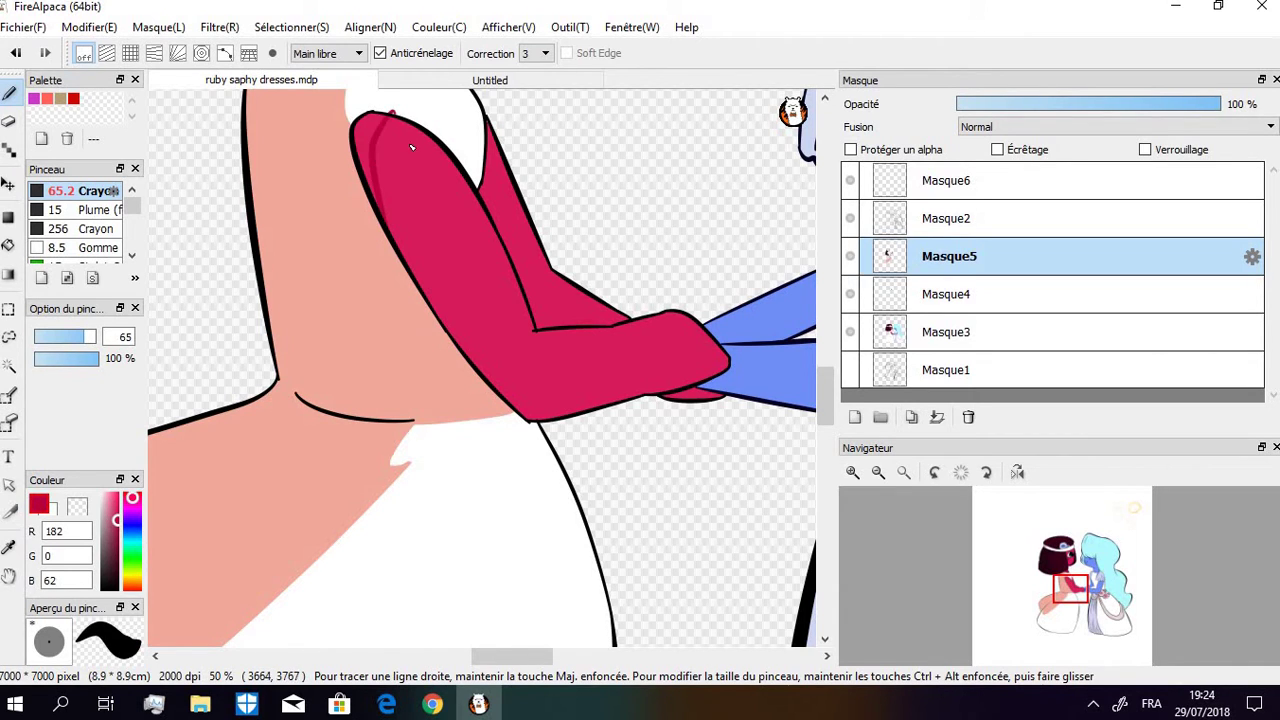
key("ctrl+z")
mouse_move(383, 139)
left_mouse_down()
mouse_move(373, 185)
mouse_move(392, 243)
left_mouse_up()
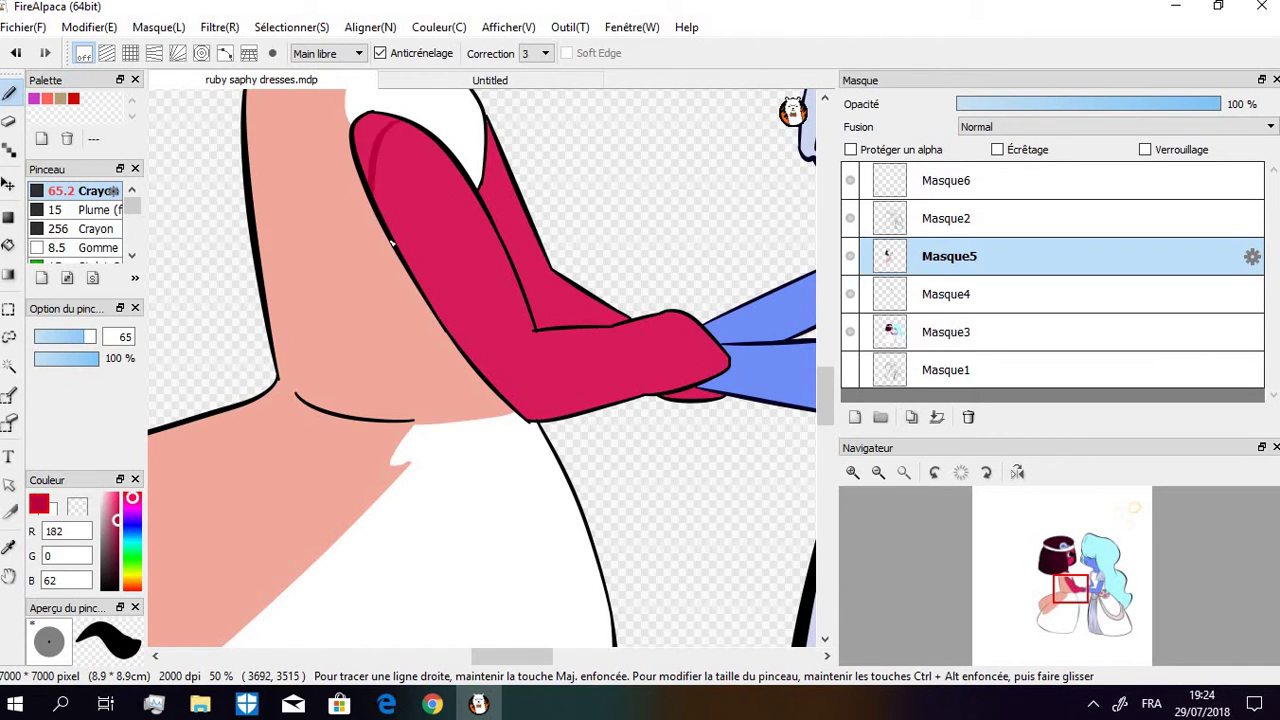
key("ctrl+z")
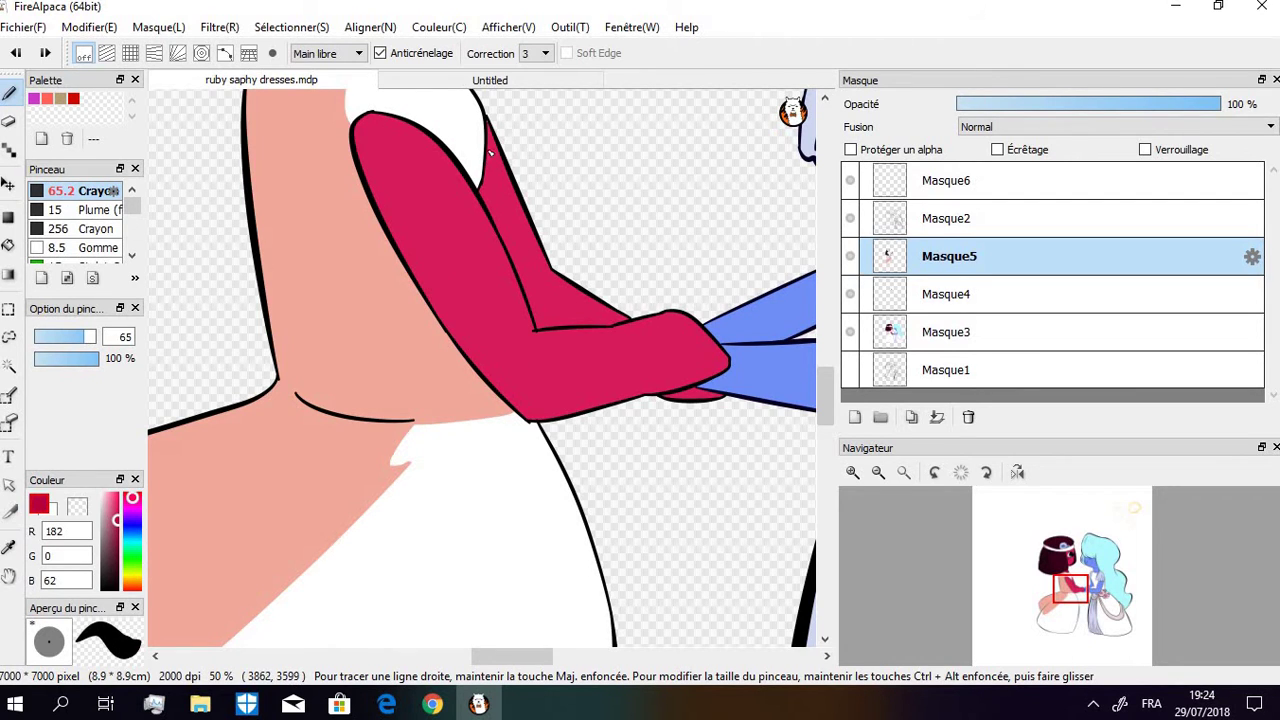
Outline and fill a shadow along the inner side of Ruby's far arm, and fill the visible part of her far hand
mouse_move(486, 172)
left_mouse_down()
mouse_move(572, 326)
mouse_move(556, 313)
mouse_move(581, 331)
mouse_move(532, 295)
left_mouse_up()
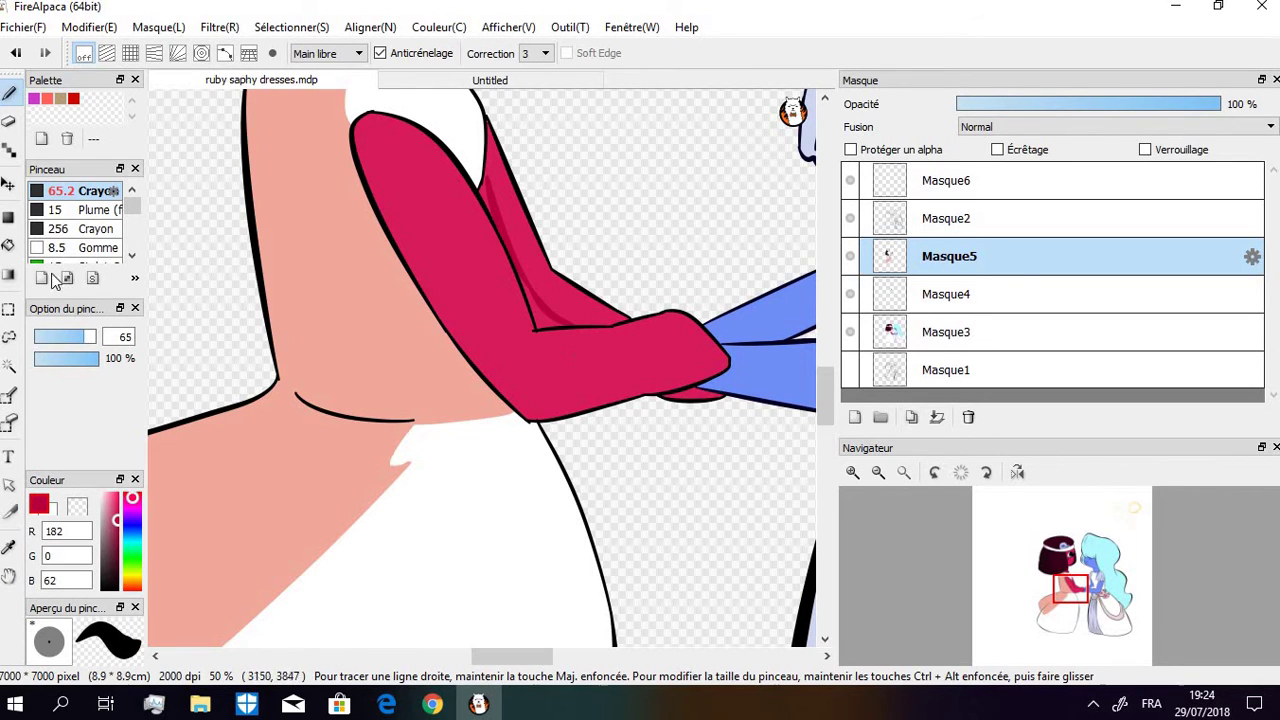
left_click(8, 245)
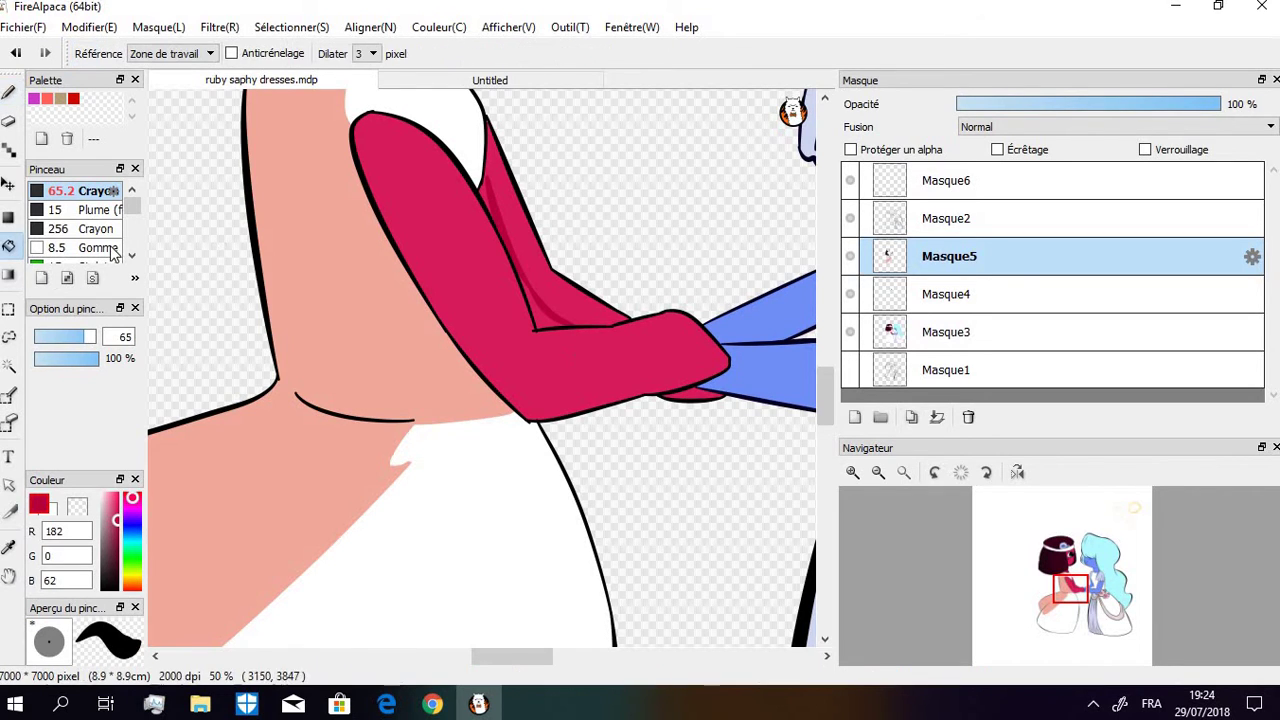
left_click(490, 190)
key("ctrl+z")
key("b")
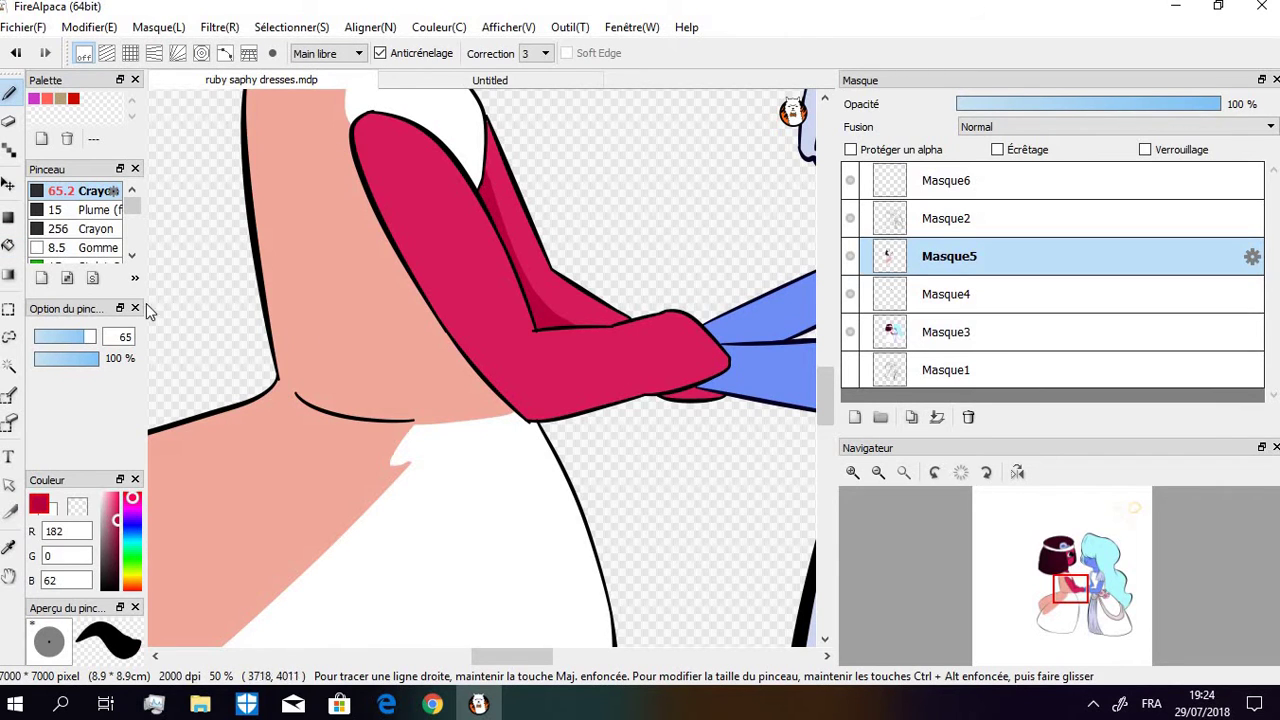
left_click(8, 245)
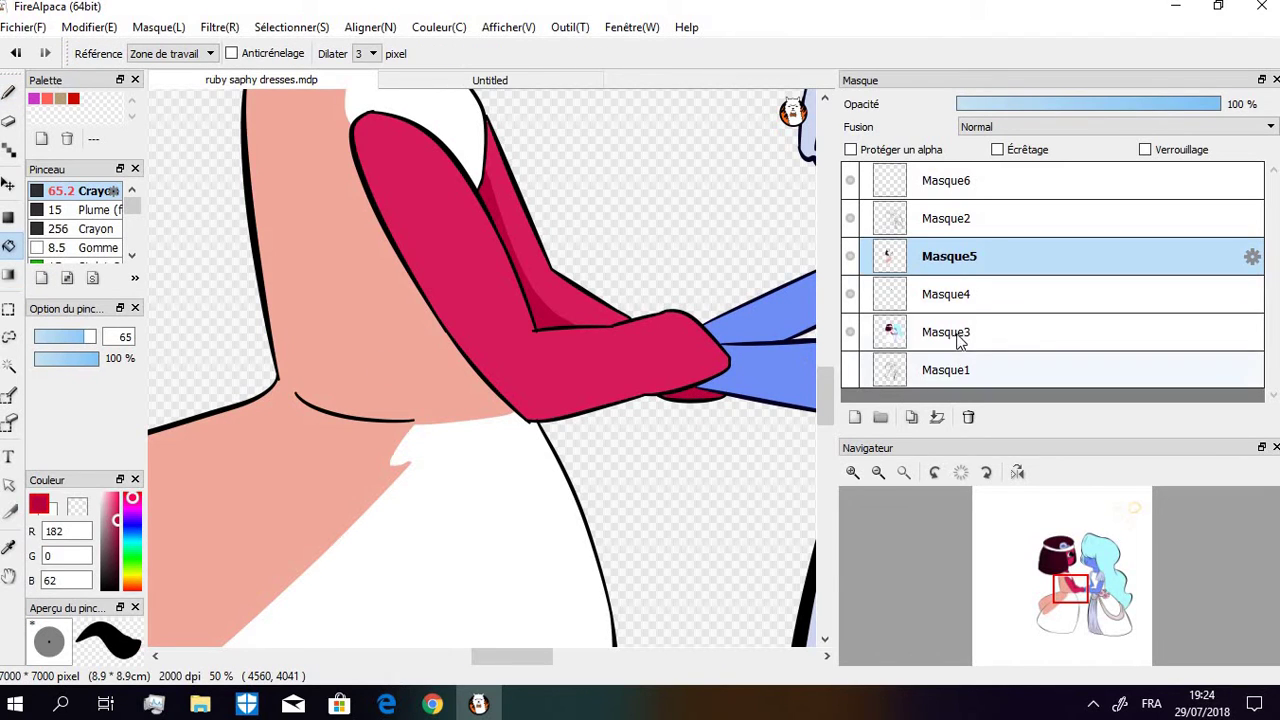
left_click(955, 300)
left_click(945, 333)
left_click(480, 260, "alt")
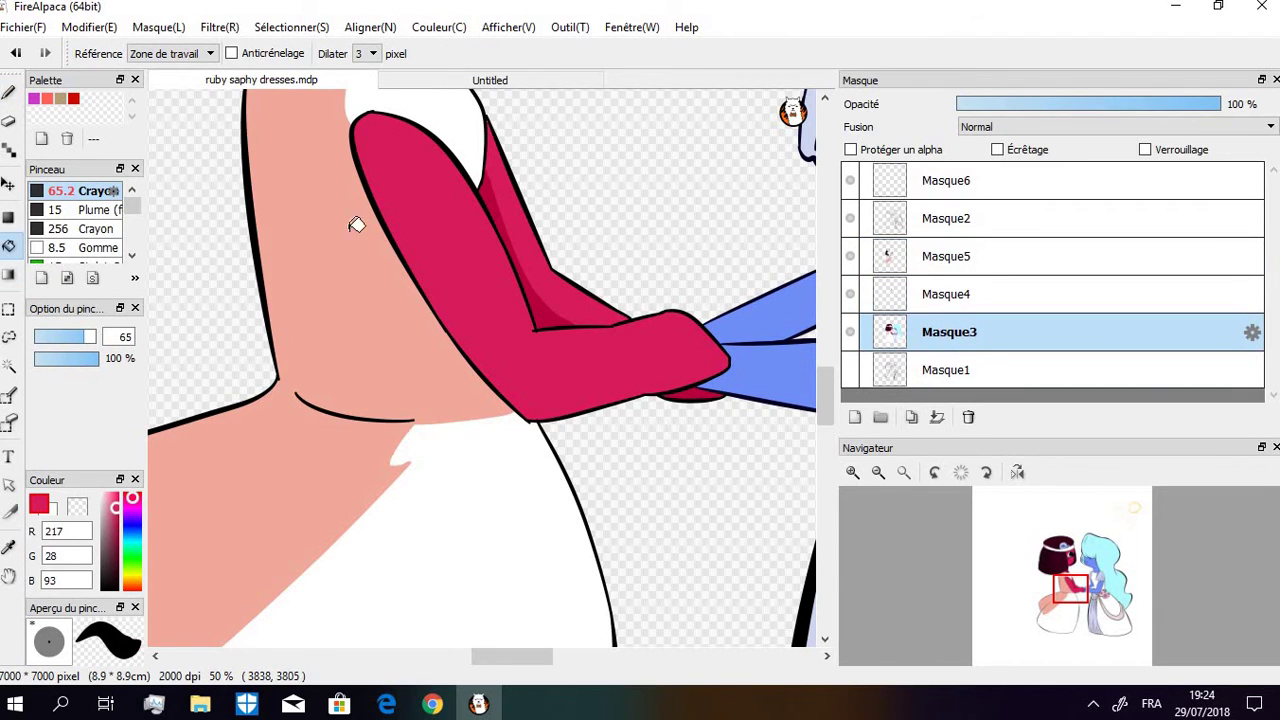
left_click(8, 92)
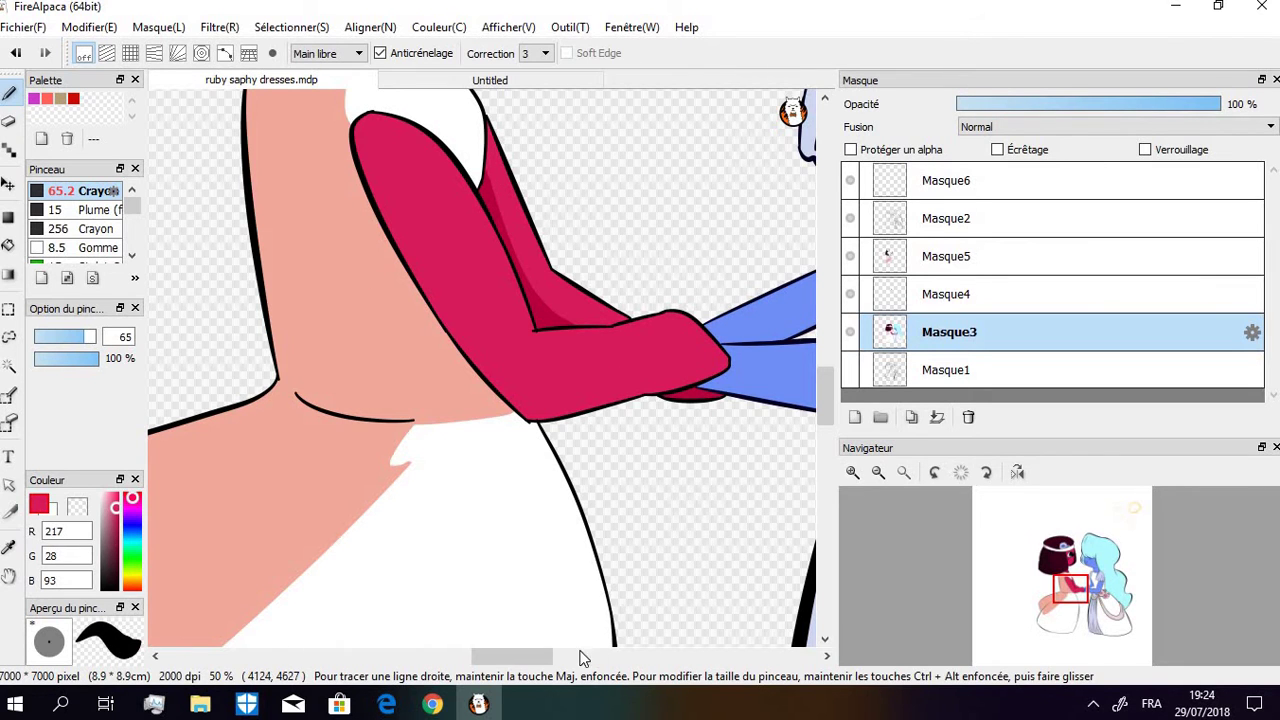
mouse_move(549, 658)
left_mouse_down()
mouse_move(606, 658)
mouse_move(546, 658)
left_mouse_up()
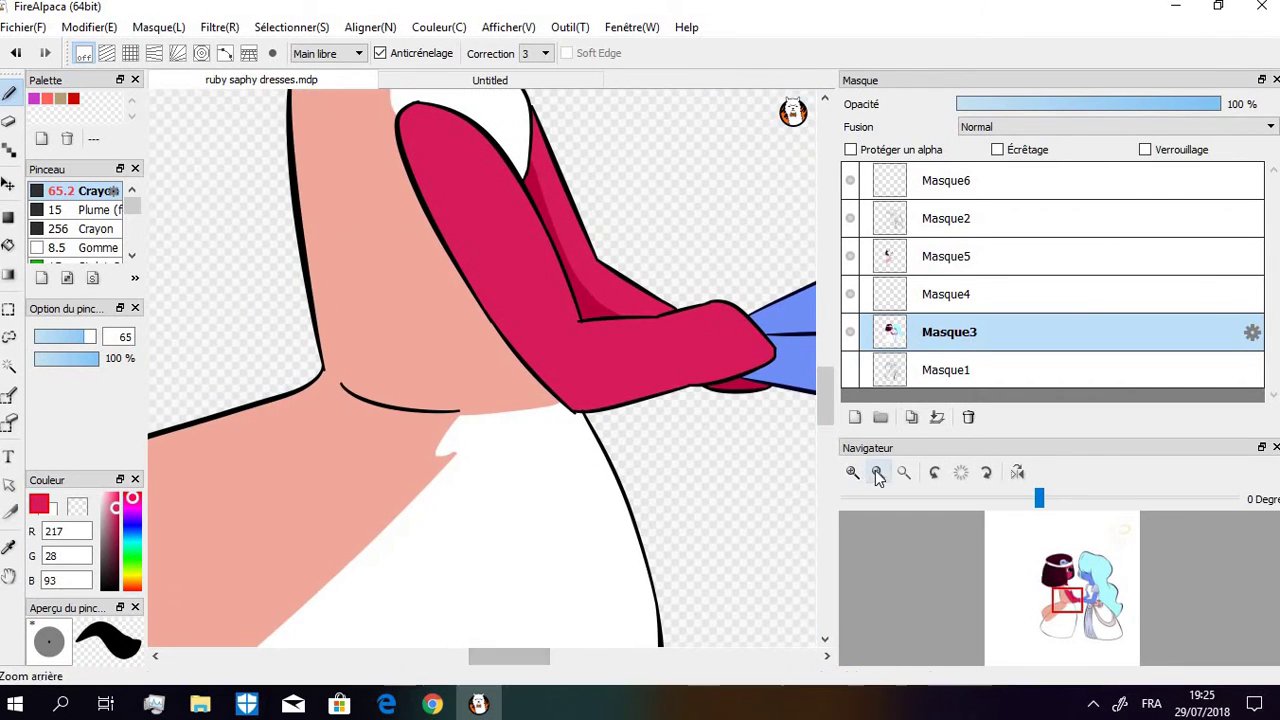
On layer Masque5, sample Sapphire's light blue hair colour and darken it to 146, 206, 209 for the hair shadows
left_click(878, 473)
left_click(878, 473)
mouse_move(826, 387)
left_mouse_down()
mouse_move(821, 363)
mouse_move(822, 385)
left_mouse_up()
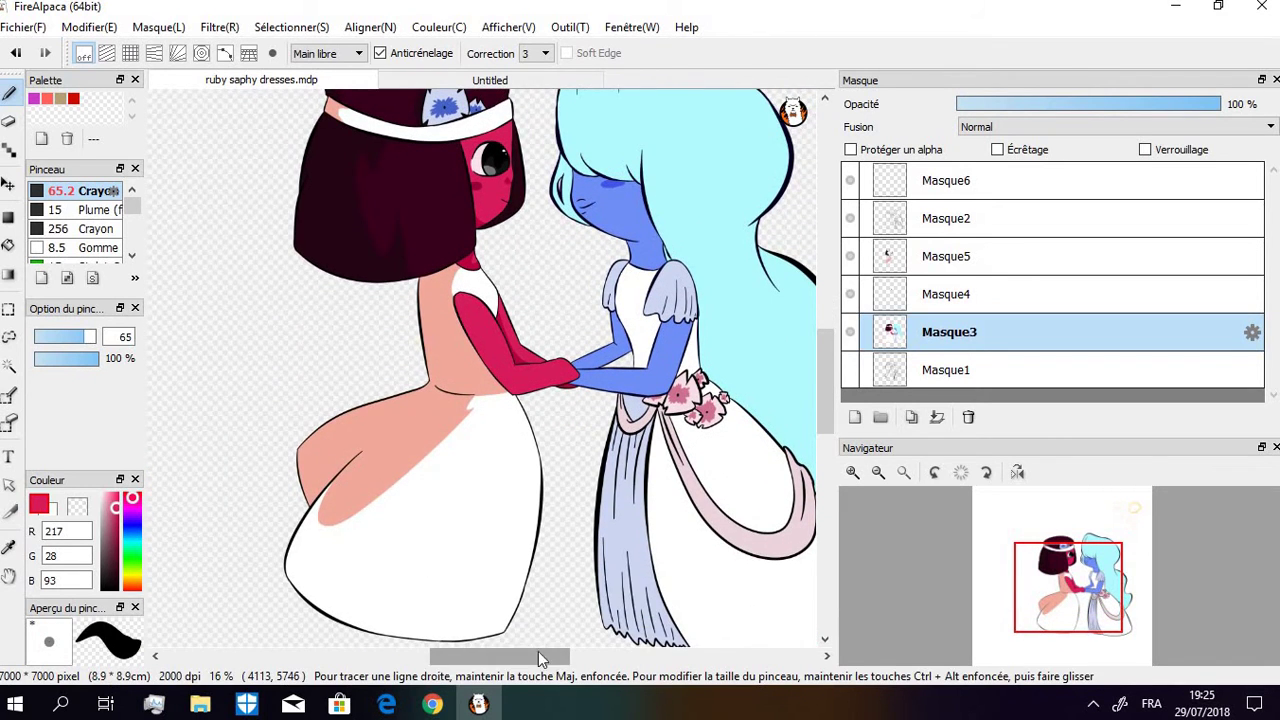
left_click_drag(538, 651, 574, 653)
left_click(940, 262)
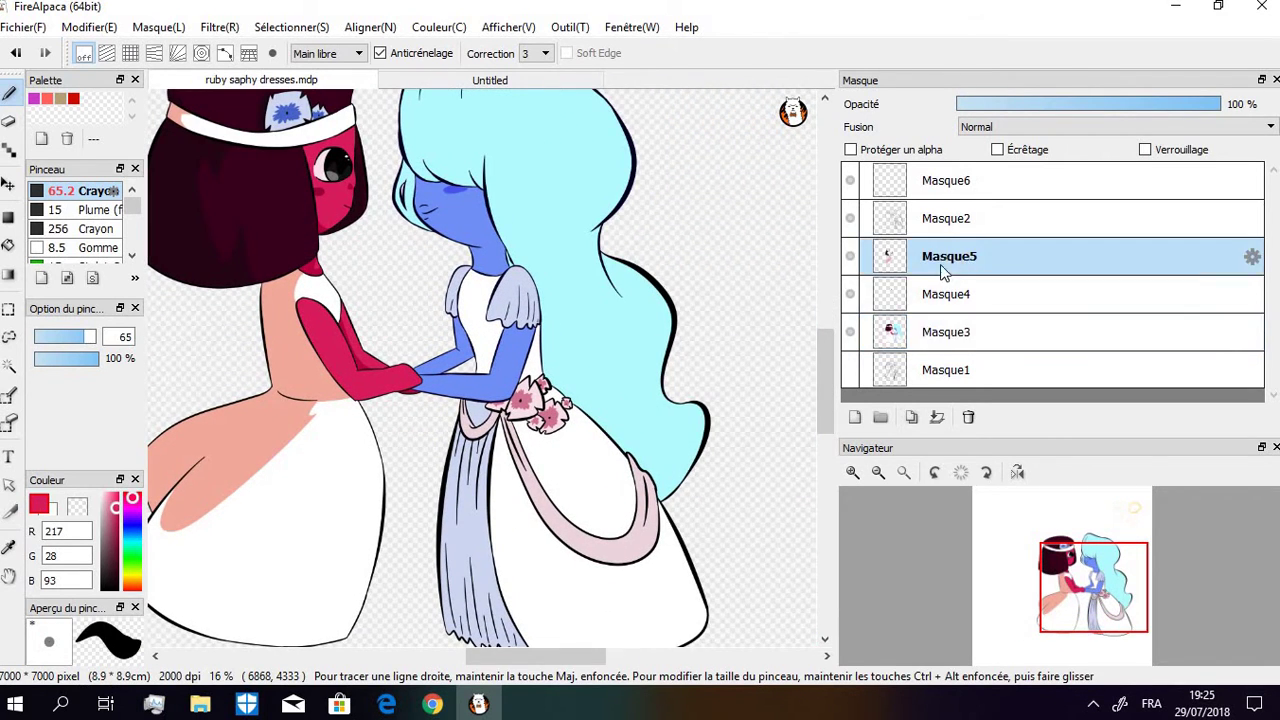
left_click(555, 204, "alt")
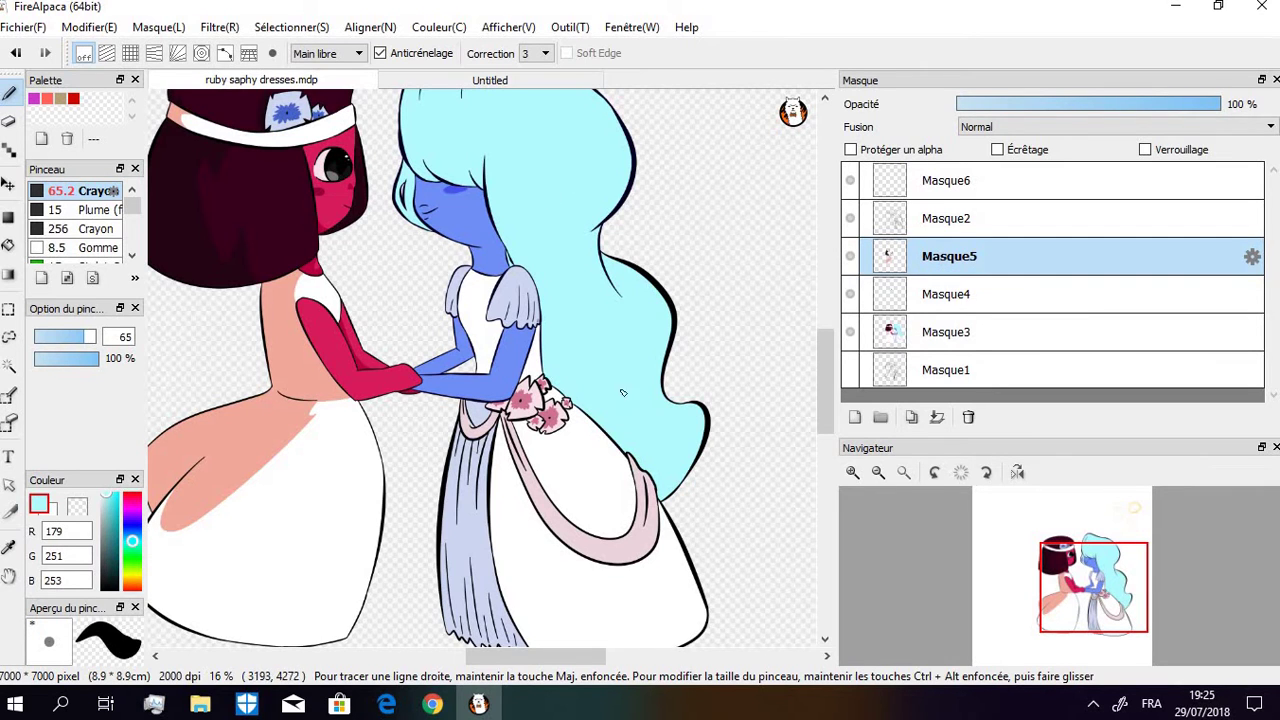
left_click_drag(819, 383, 820, 359)
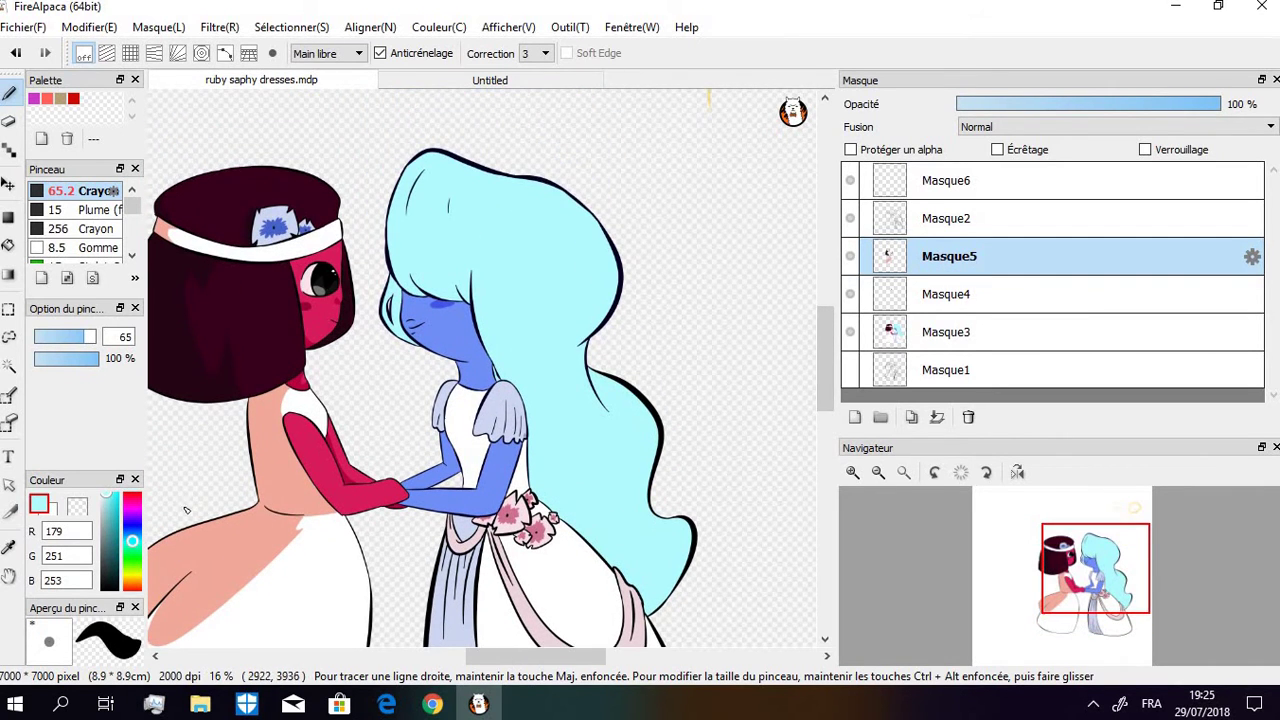
left_click_drag(110, 507, 105, 510)
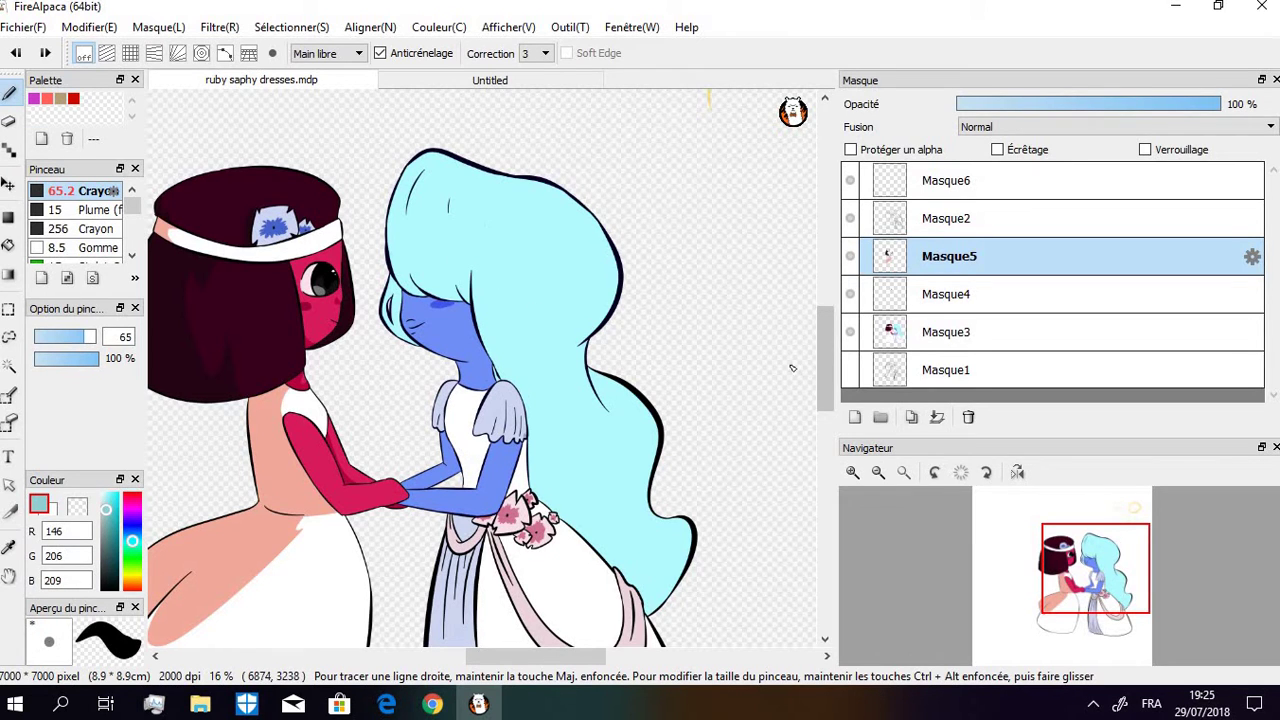
Outline a shadow at the top of Sapphire's far hair lock in front of her face, and fill the lock's shaded area
left_click(853, 472)
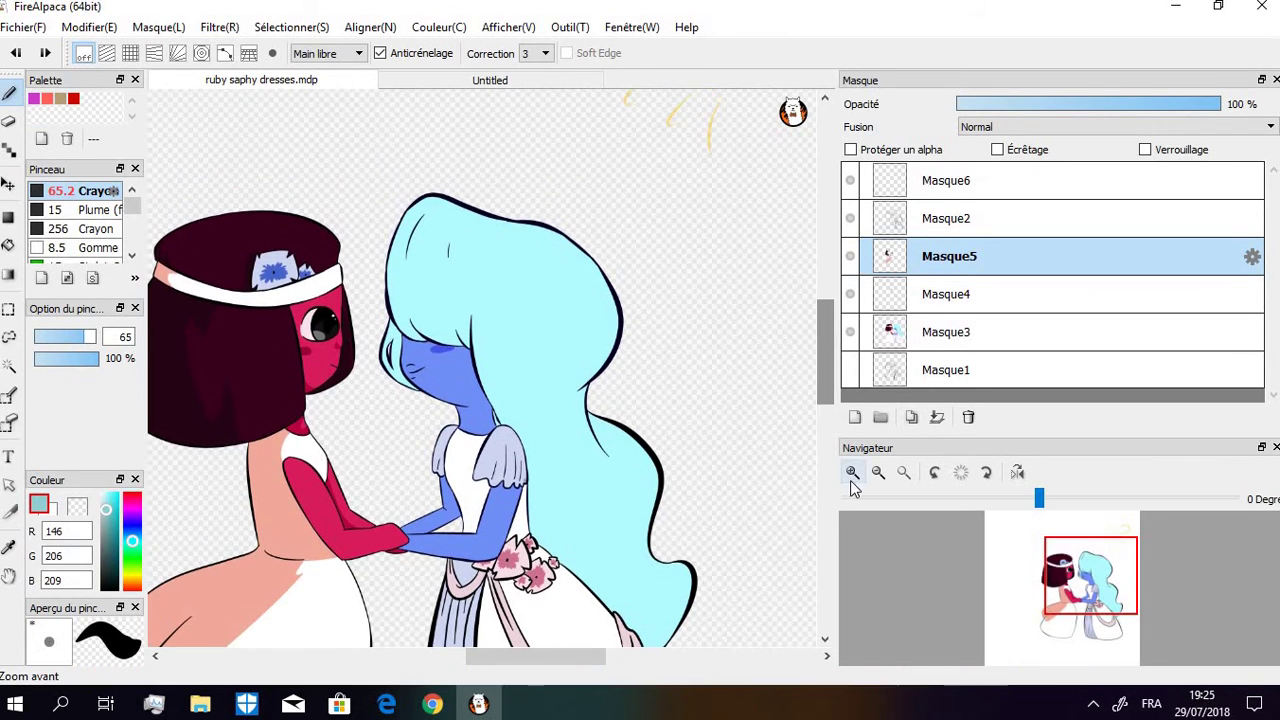
left_click(853, 472)
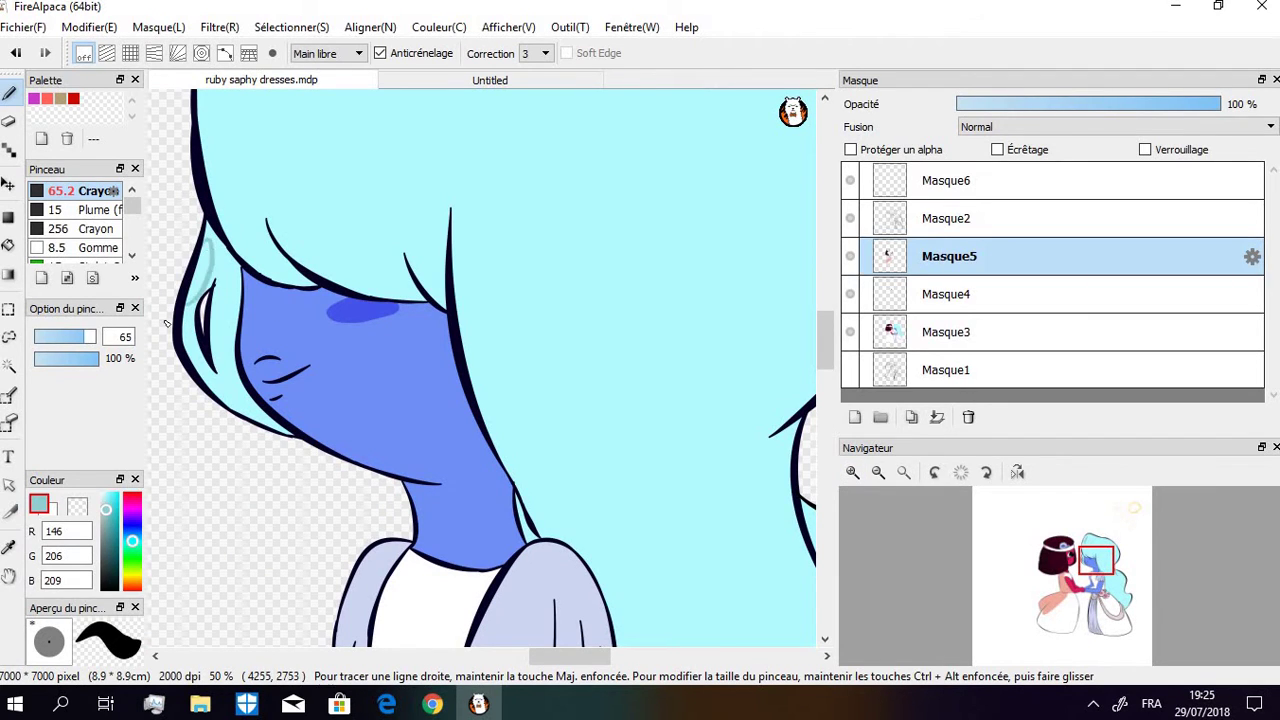
left_click(8, 245)
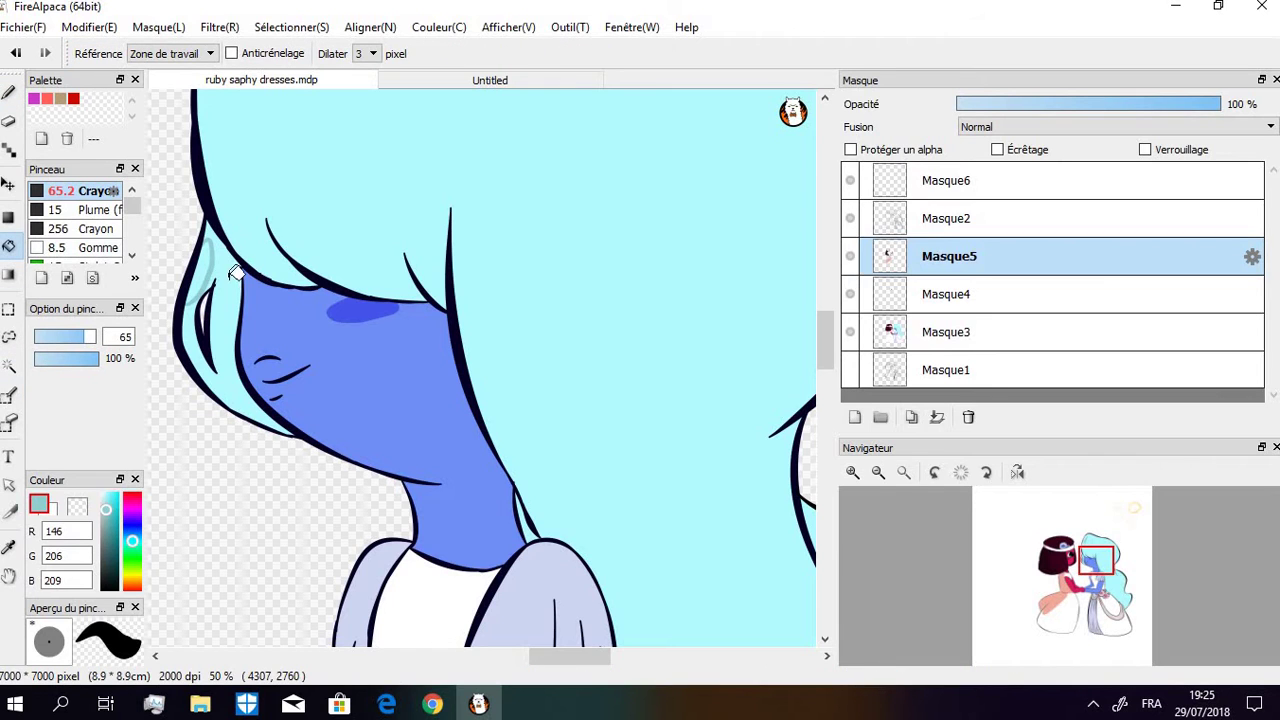
left_click(233, 272)
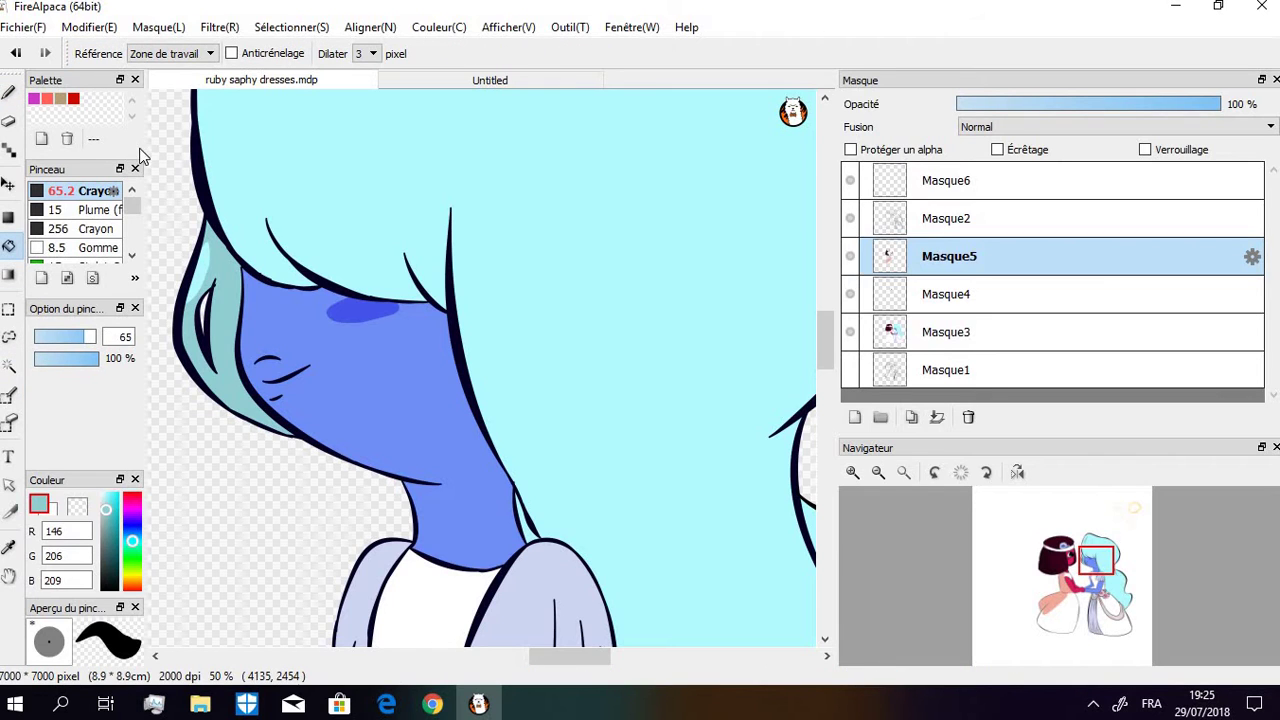
Outline a jagged shadow along the lower edge of Sapphire's fringe and fill its sections
left_click(9, 93)
scroll(818, 343, "up", 2)
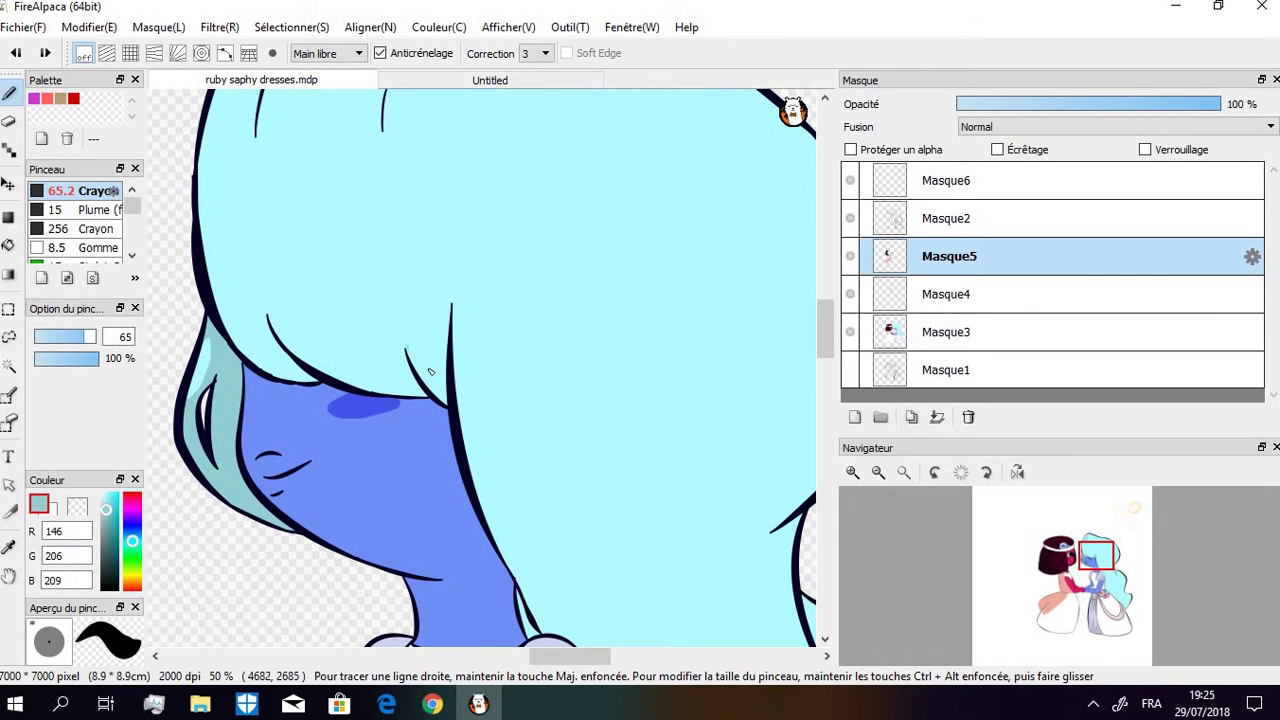
mouse_move(430, 372)
left_mouse_down()
mouse_move(427, 352)
mouse_move(325, 350)
mouse_move(316, 374)
left_mouse_up()
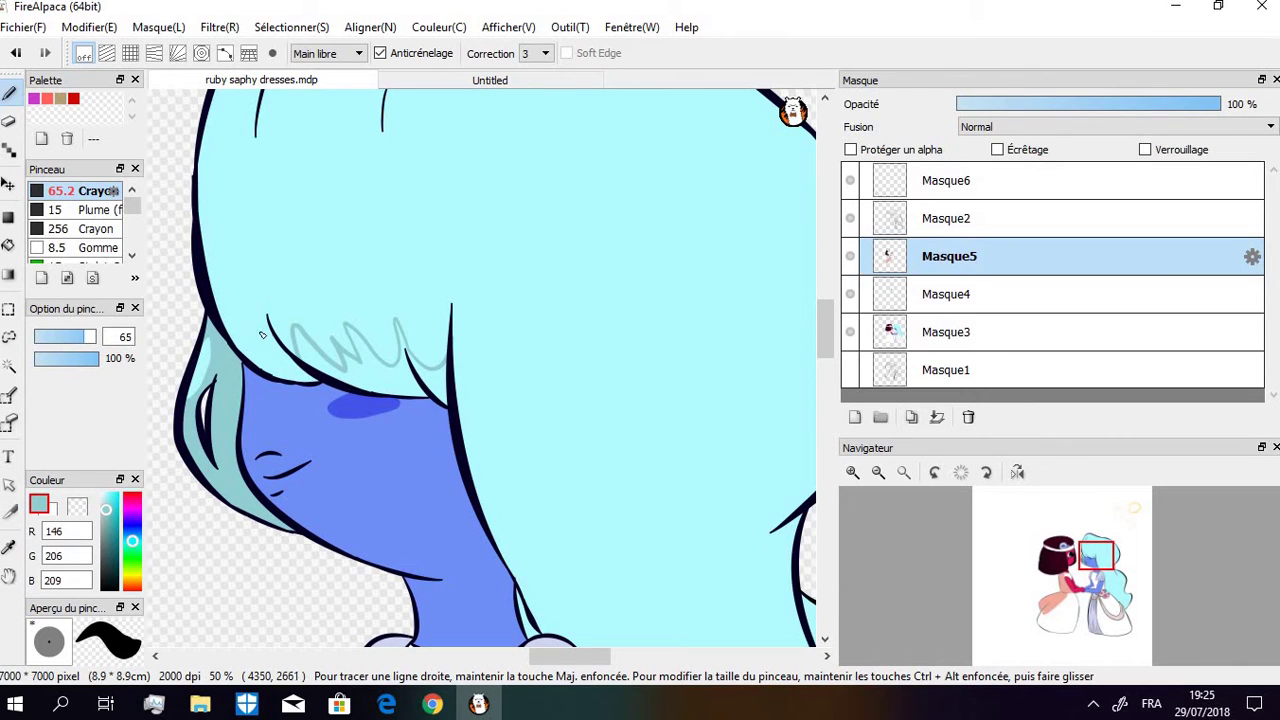
mouse_move(272, 333)
left_mouse_down()
mouse_move(242, 278)
mouse_move(222, 325)
left_mouse_up()
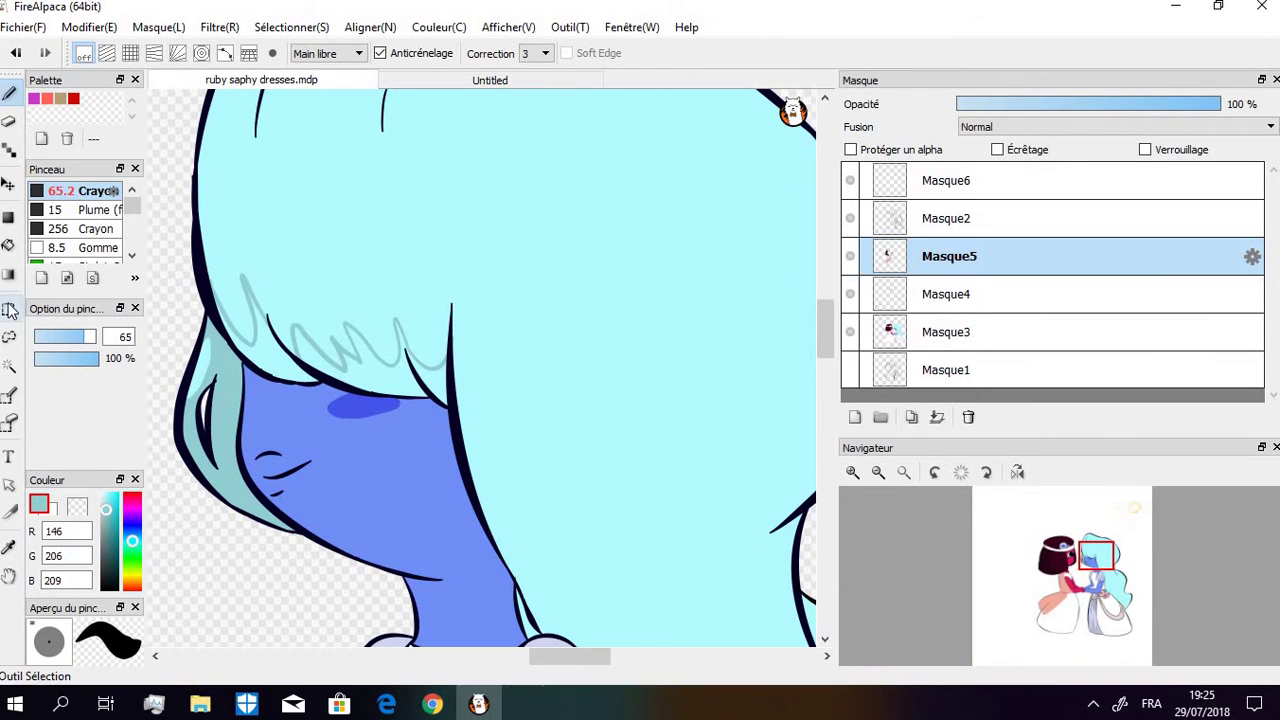
left_click(8, 245)
left_click(280, 340)
left_click(405, 362)
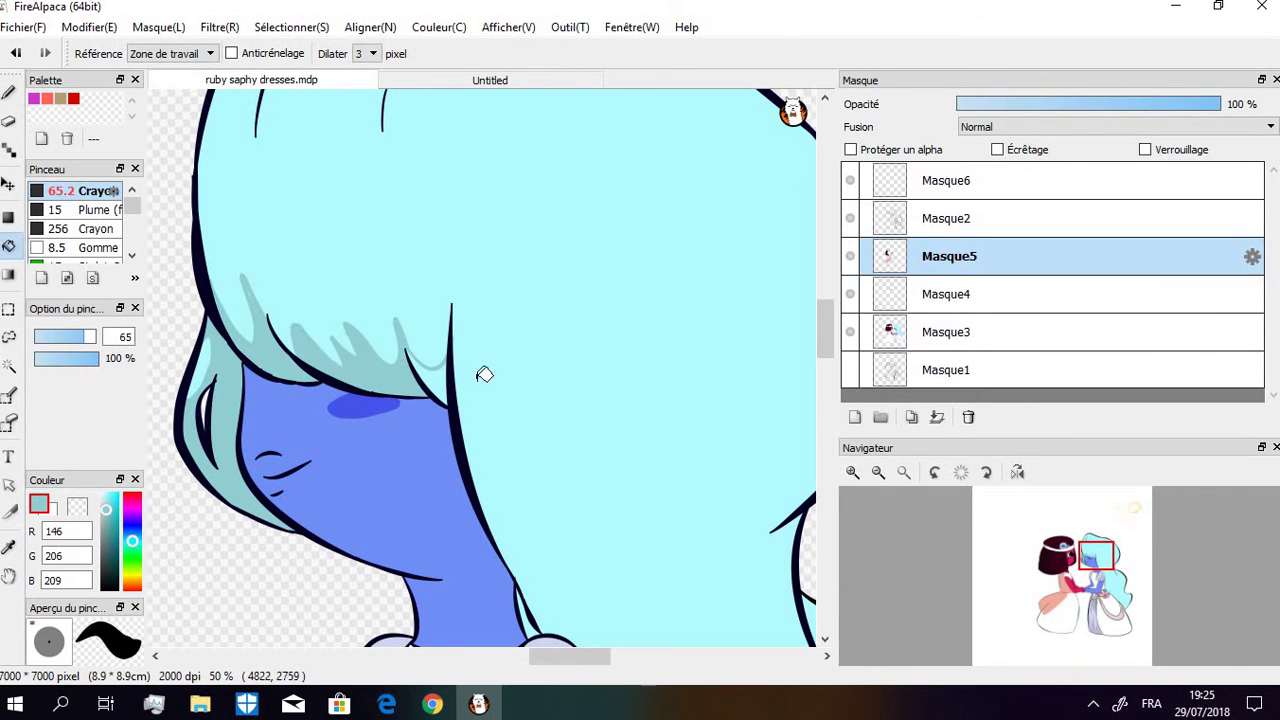
Outline and fill pointed shadows beside the two short strand lines on the upper part of Sapphire's hair
left_click_drag(826, 335, 826, 320)
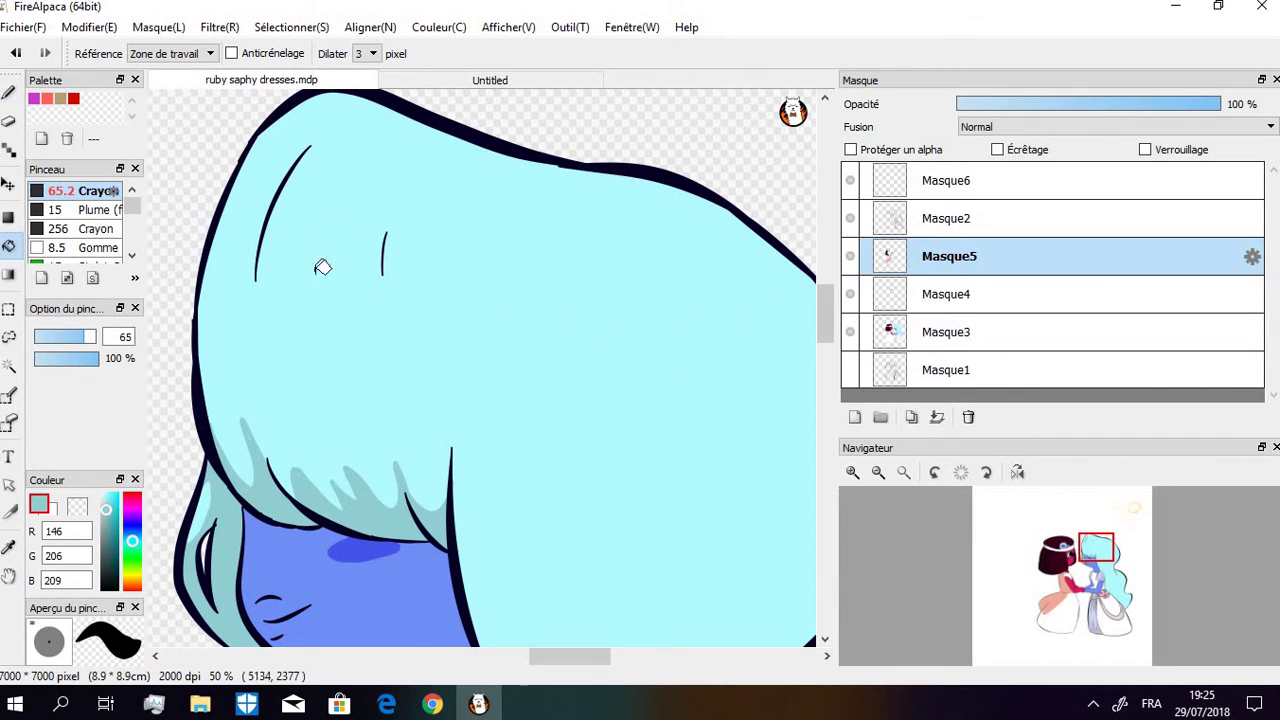
left_click(10, 94)
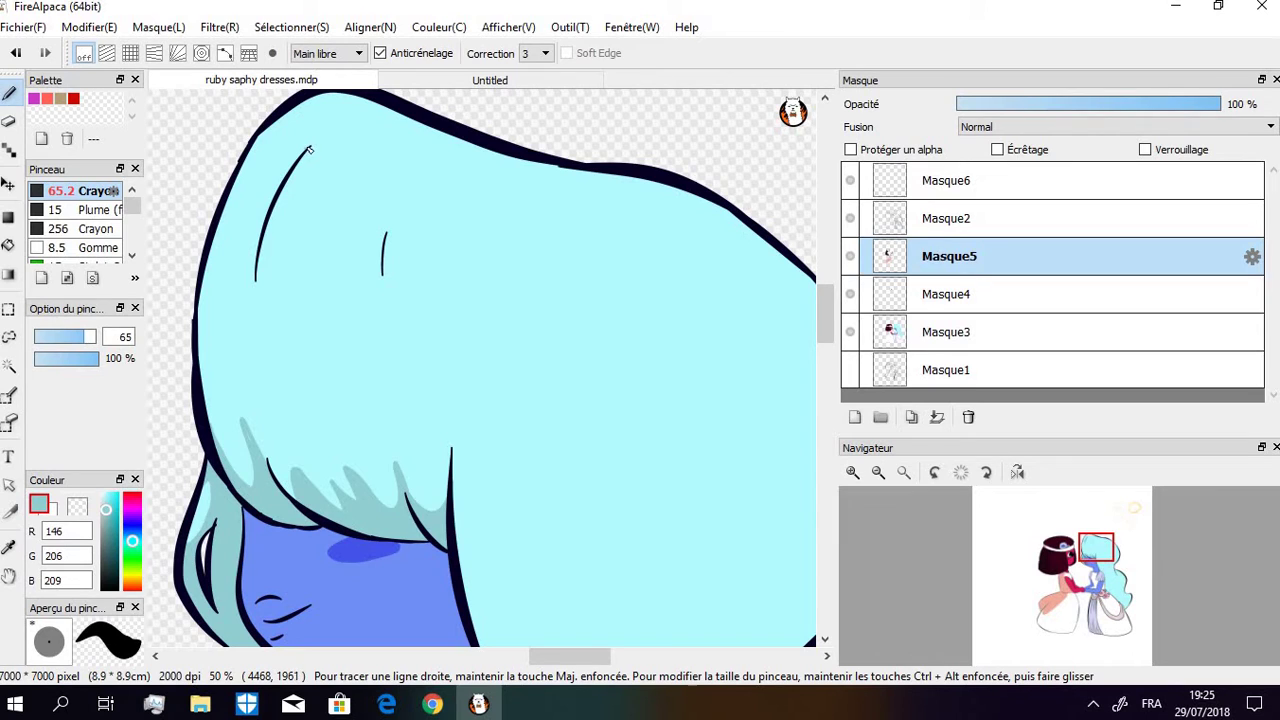
mouse_move(309, 149)
left_mouse_down()
mouse_move(218, 281)
mouse_move(237, 293)
mouse_move(262, 265)
left_mouse_up()
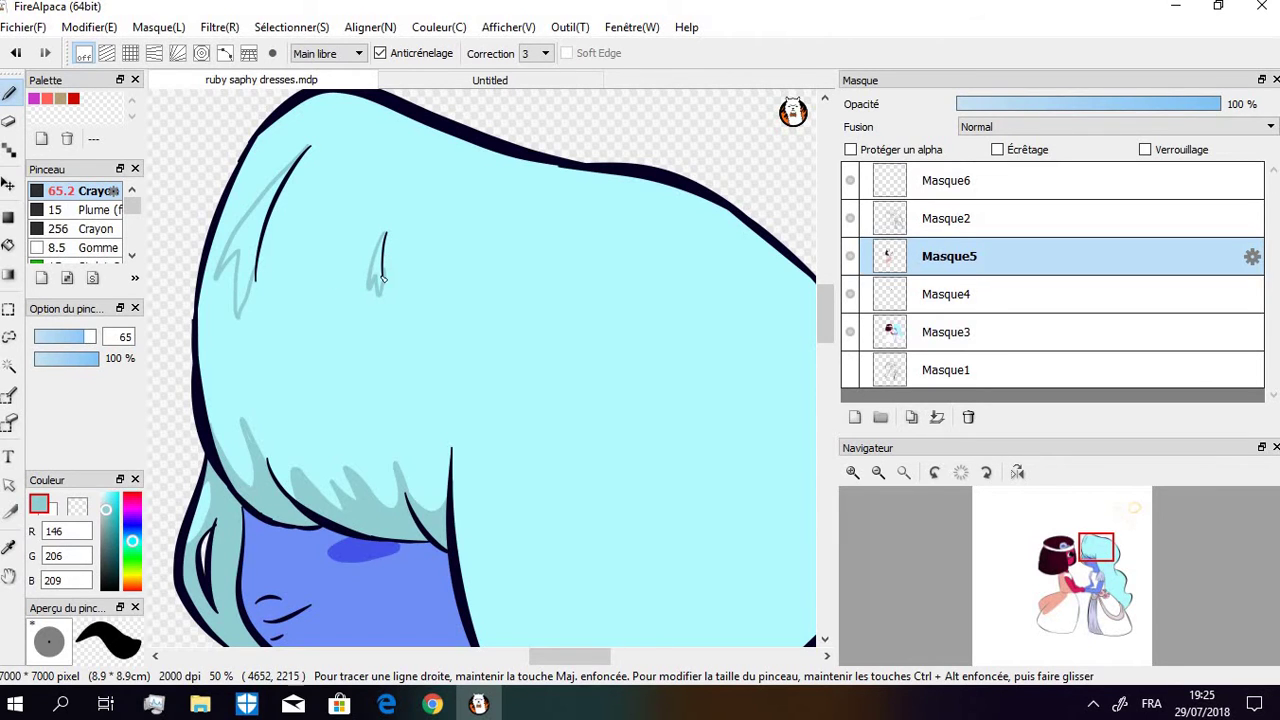
left_click(9, 245)
left_click(253, 237)
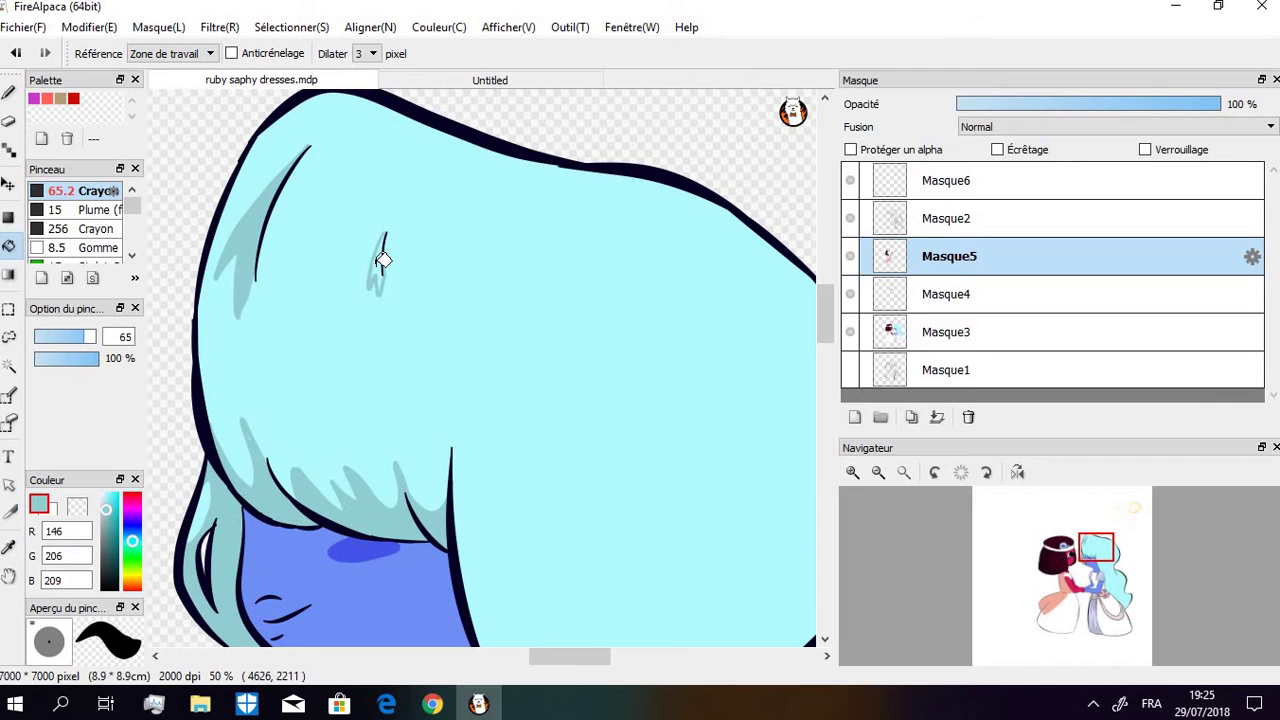
left_click(383, 260)
left_click(10, 94)
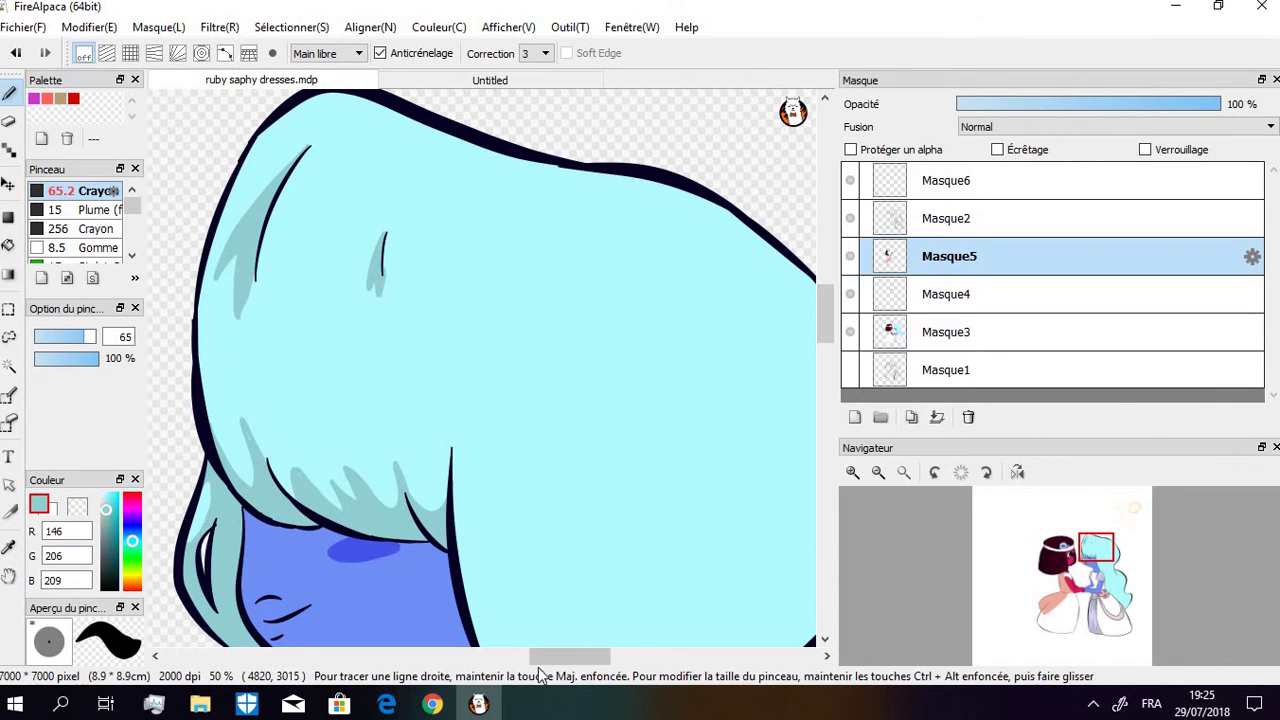
Outline and fill a jagged teal shadow where the hair curves inward behind the neck, and fill the small hair sliver beside the neck
left_click_drag(548, 657, 580, 657)
left_click_drag(818, 349, 828, 370)
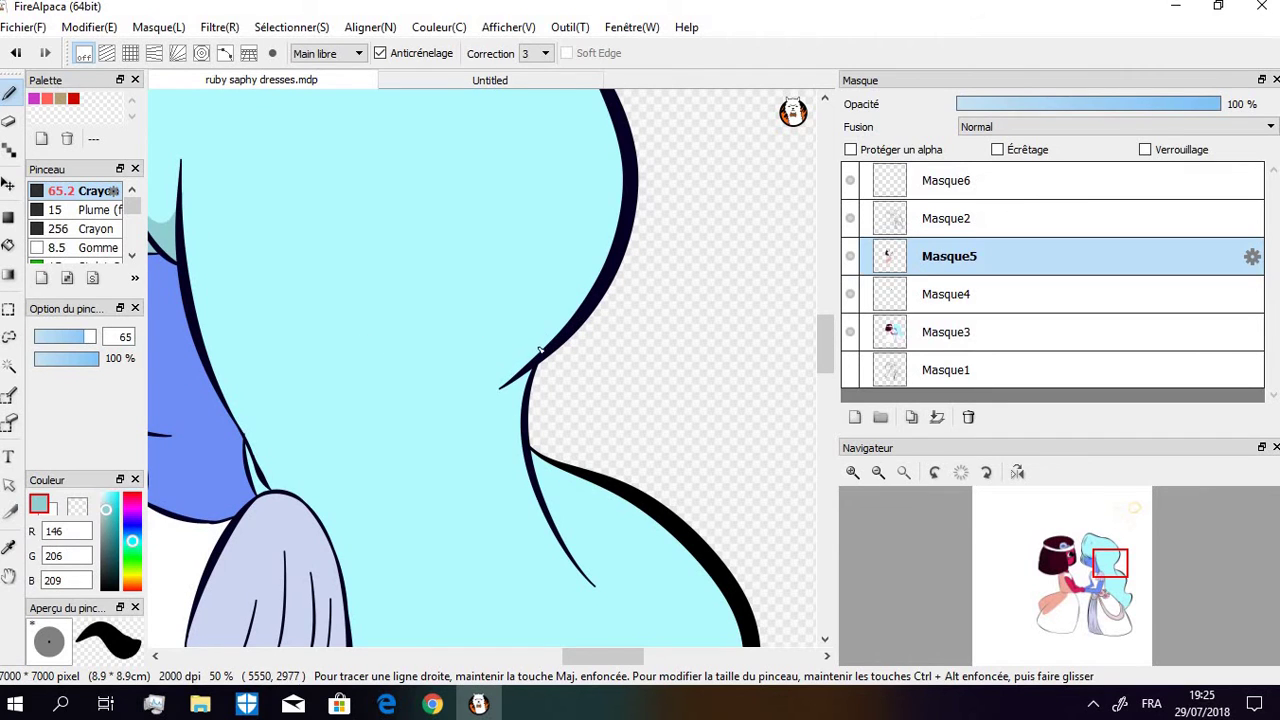
mouse_move(550, 343)
left_mouse_down()
mouse_move(434, 397)
mouse_move(444, 495)
mouse_move(490, 505)
mouse_move(505, 428)
left_mouse_up()
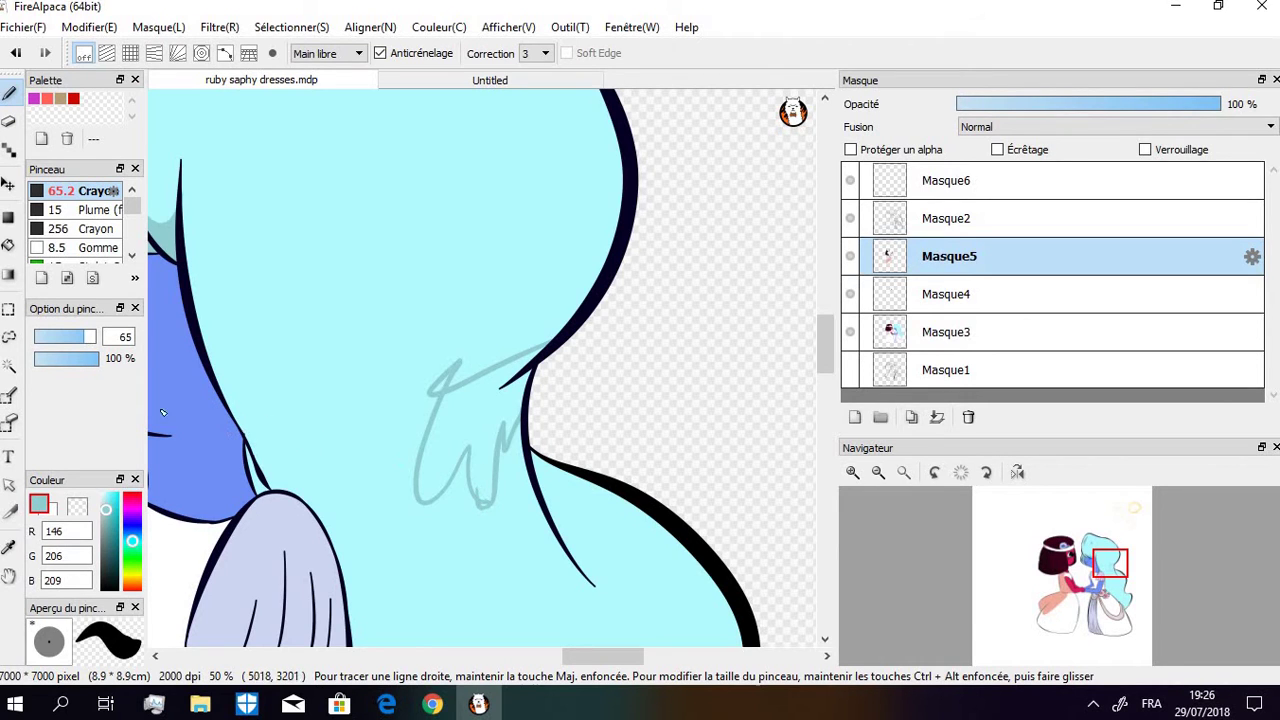
left_click(8, 245)
left_click(490, 418)
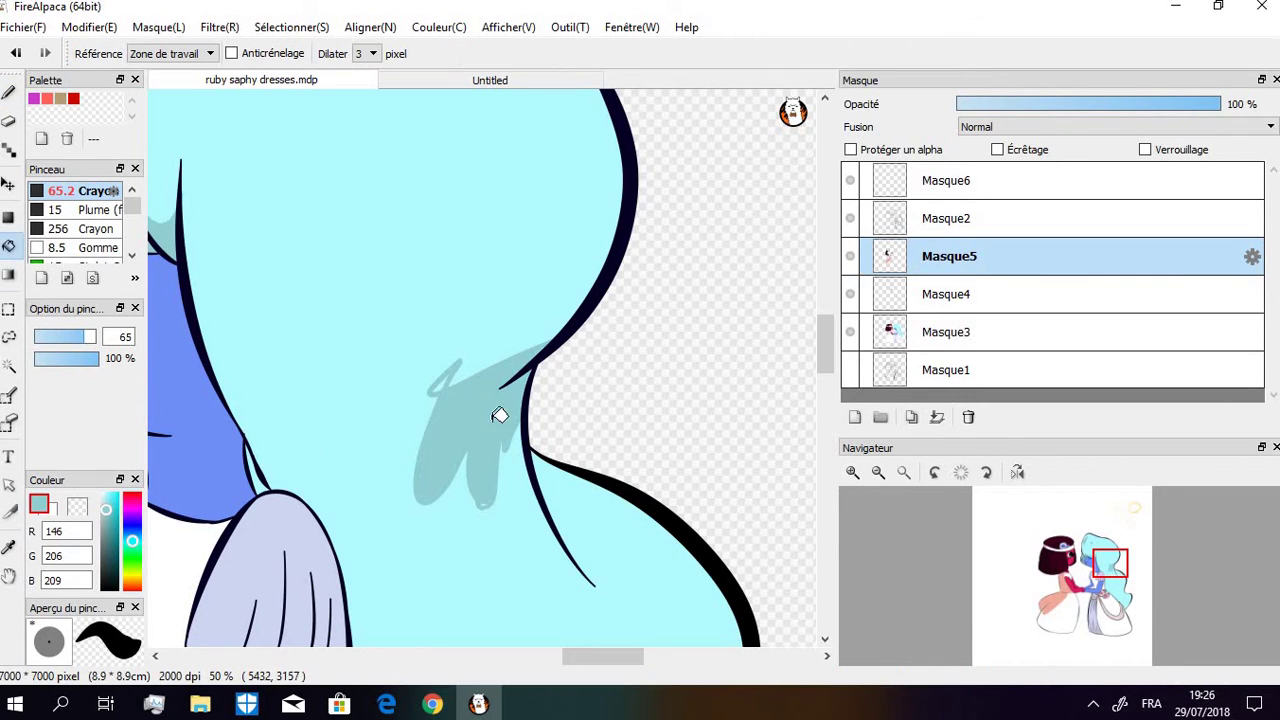
left_click(443, 377)
left_click(16, 103)
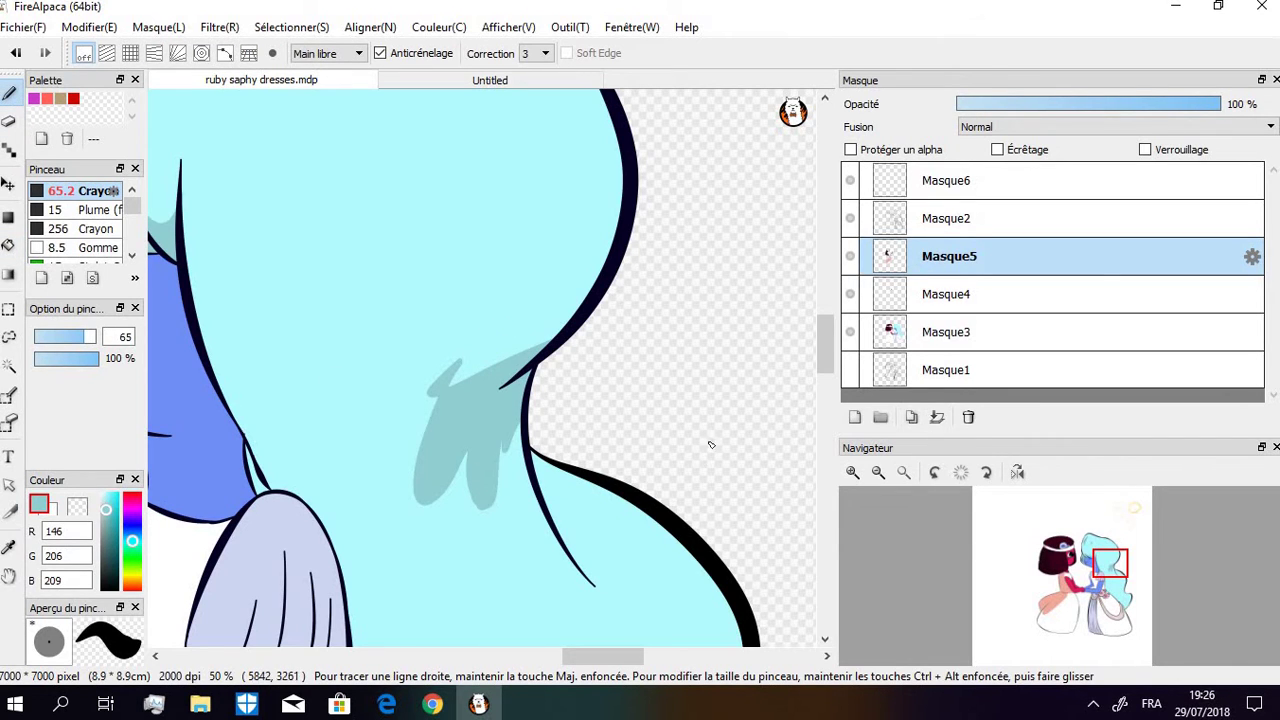
left_click(8, 245)
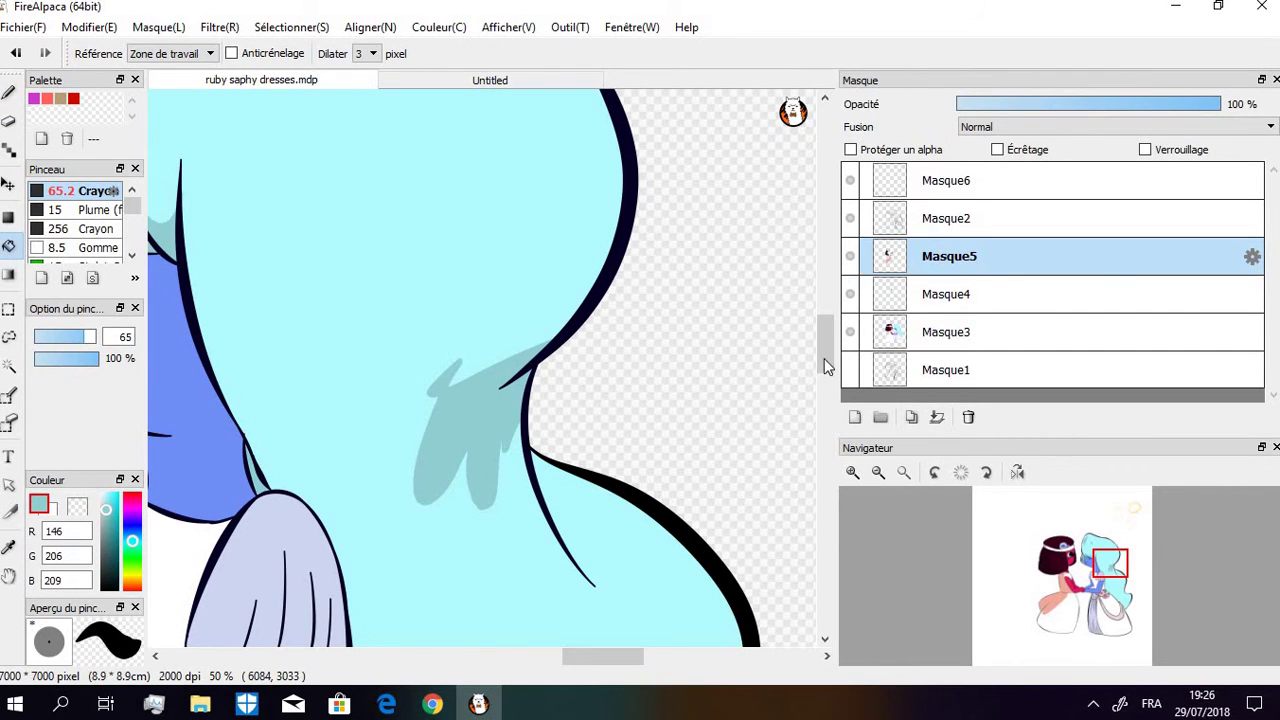
Draw the edge of a large shadow down the lower hair, from behind the sleeve toward the hair tip
left_click_drag(824, 358, 816, 412)
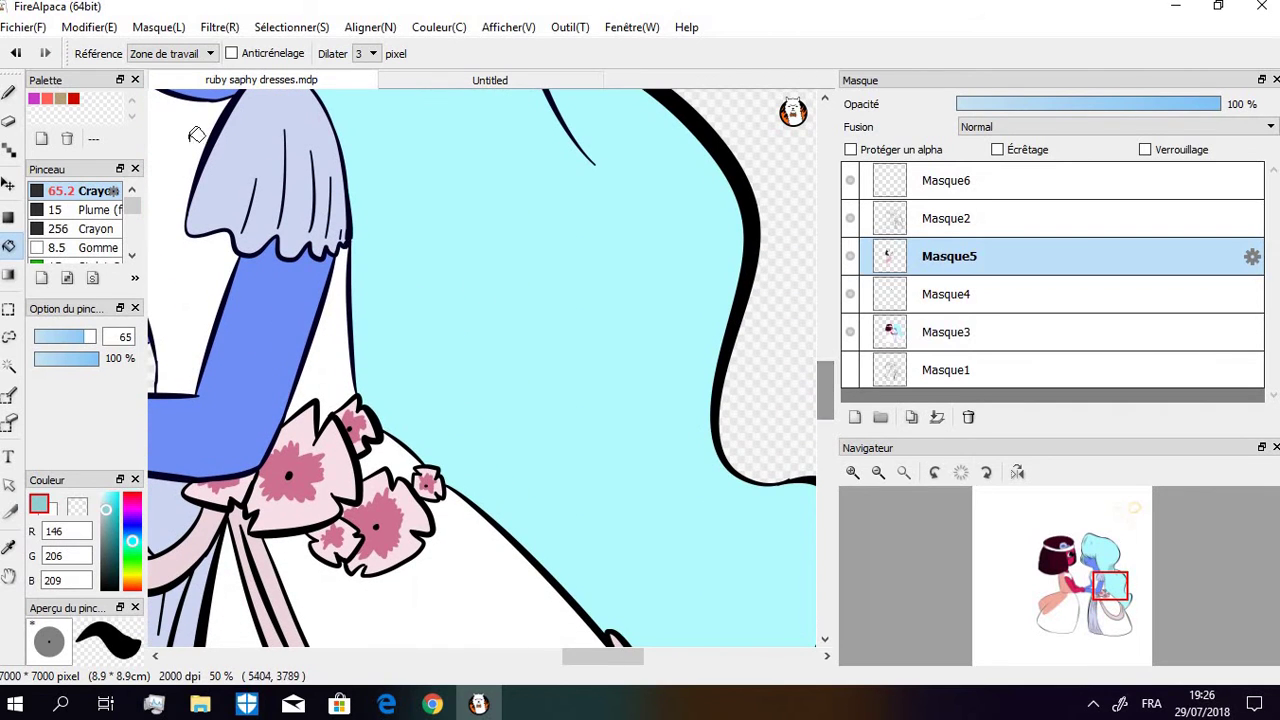
left_click(10, 94)
left_click_drag(401, 189, 585, 461)
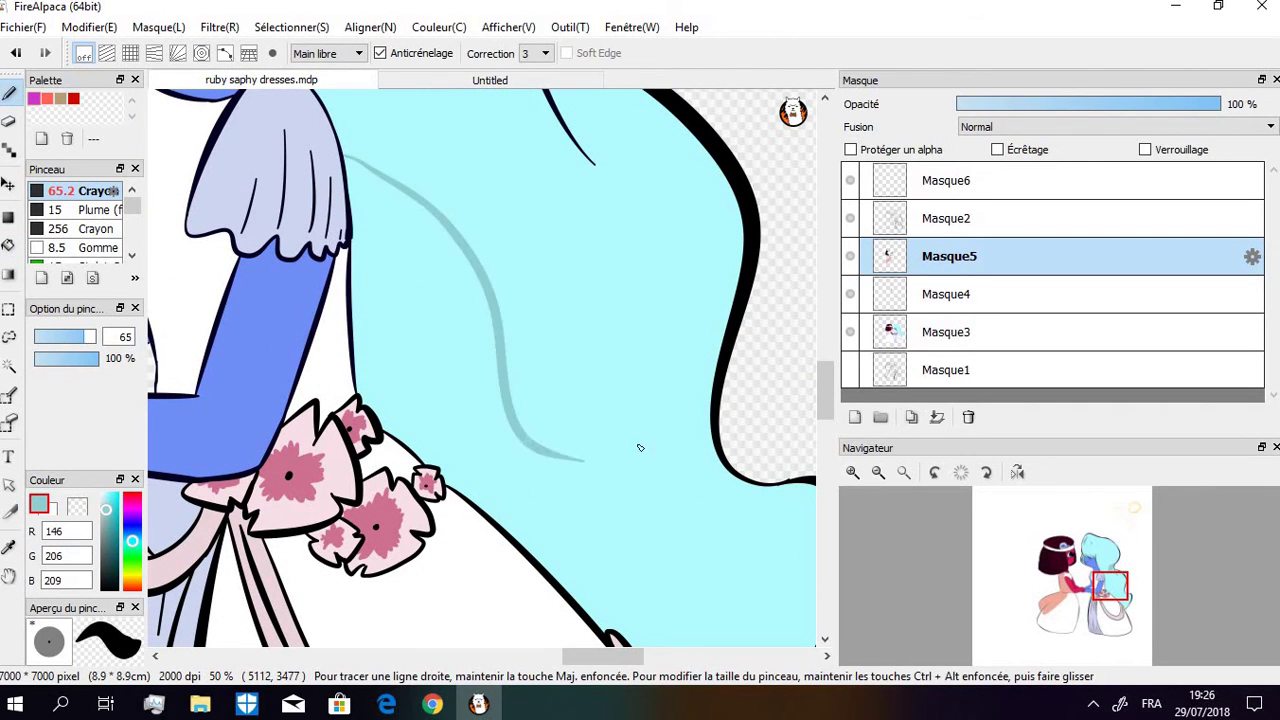
left_click_drag(815, 416, 817, 438)
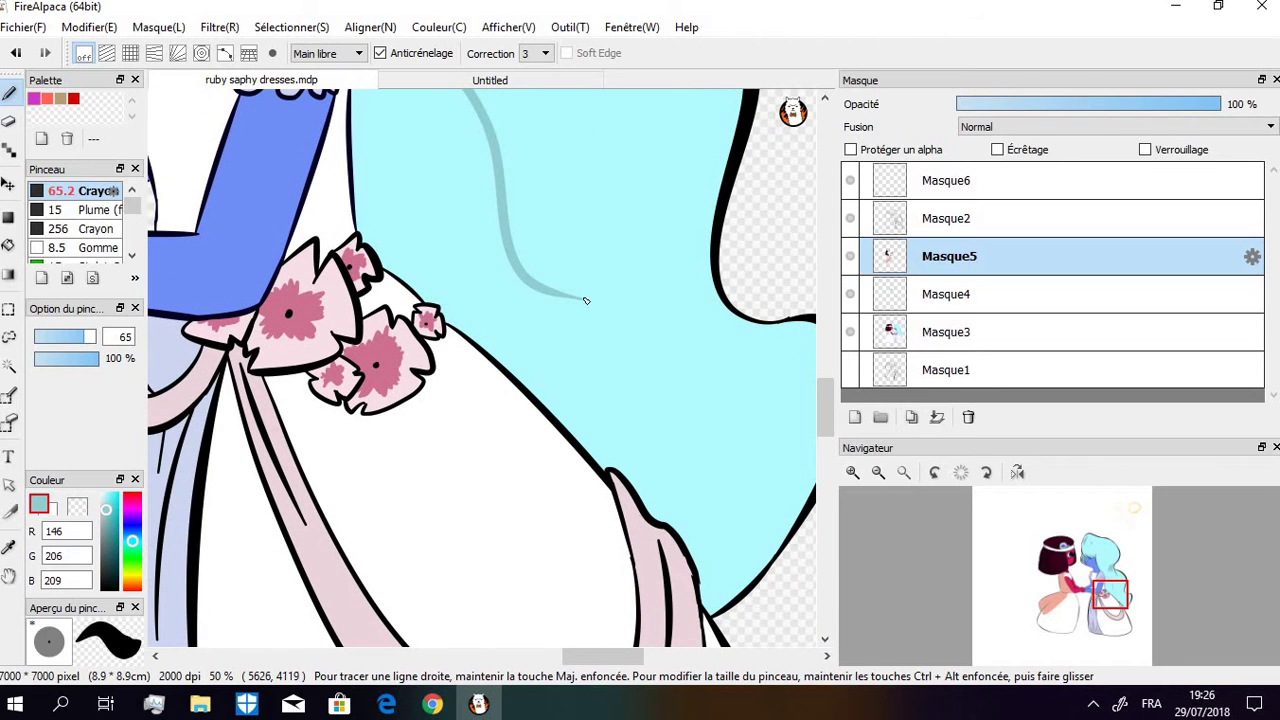
mouse_move(574, 309)
left_mouse_down()
mouse_move(766, 427)
mouse_move(765, 495)
left_mouse_up()
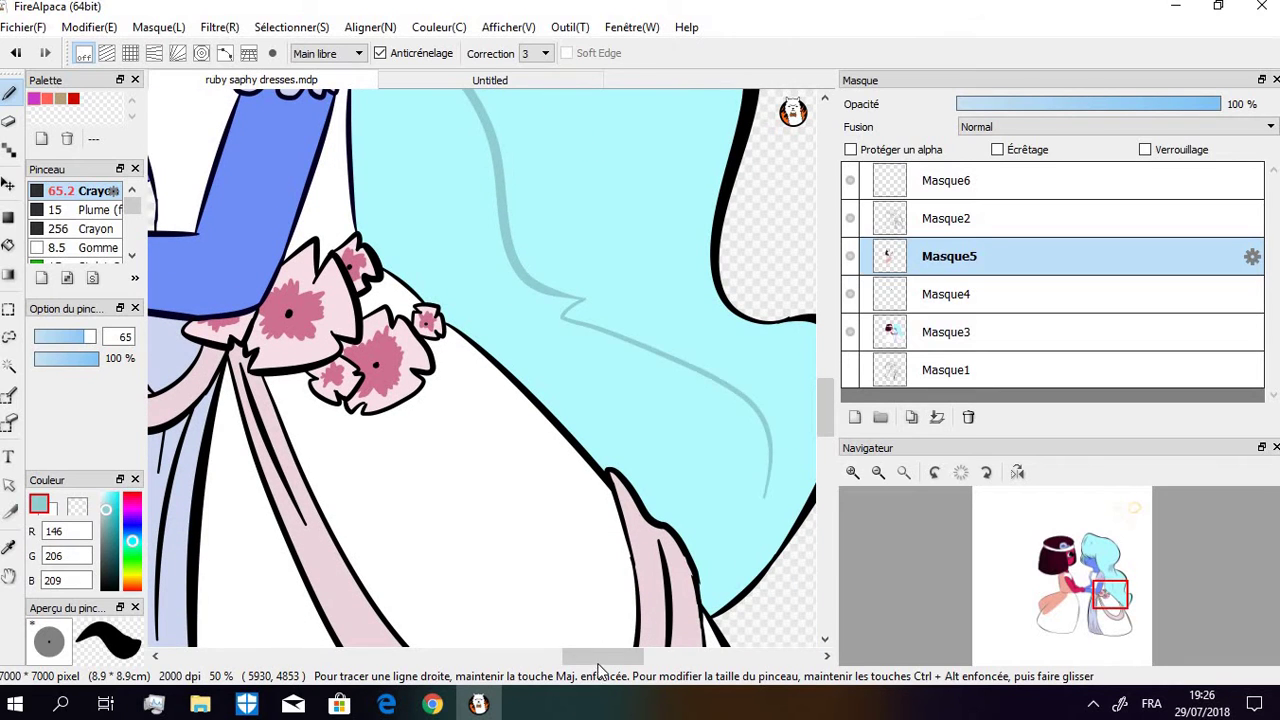
left_click_drag(598, 662, 618, 662)
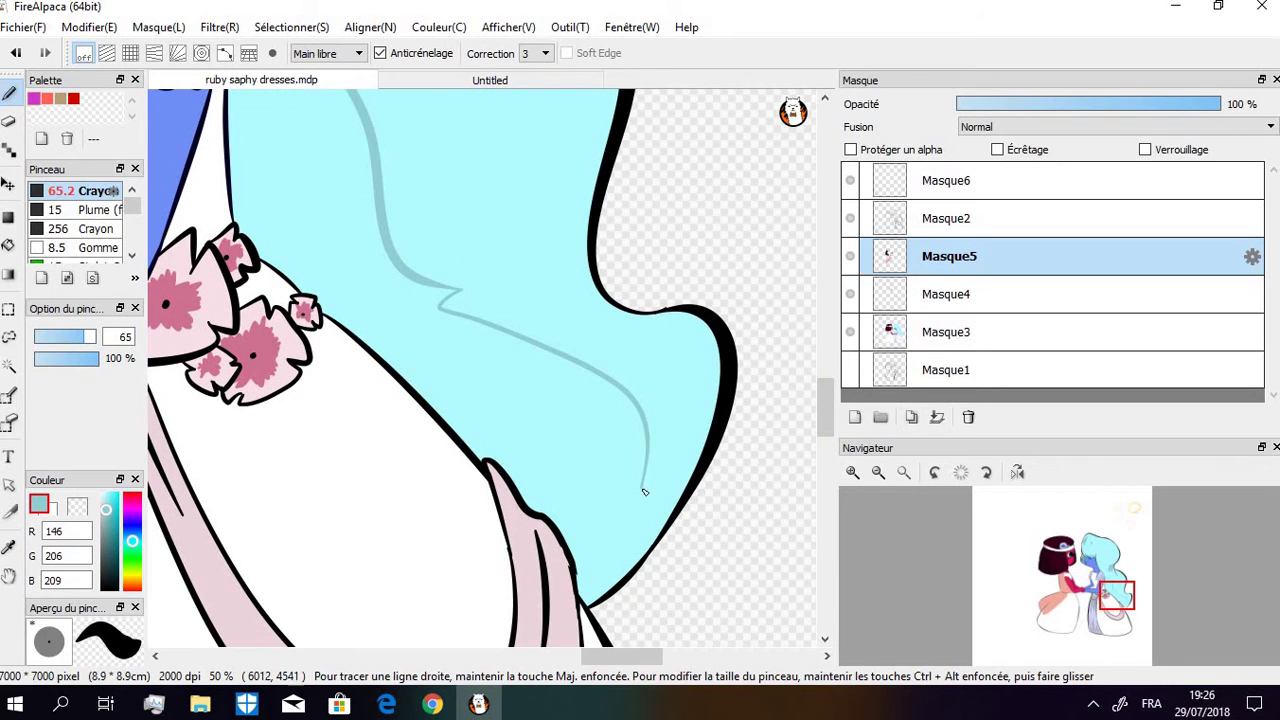
left_click_drag(636, 477, 600, 588)
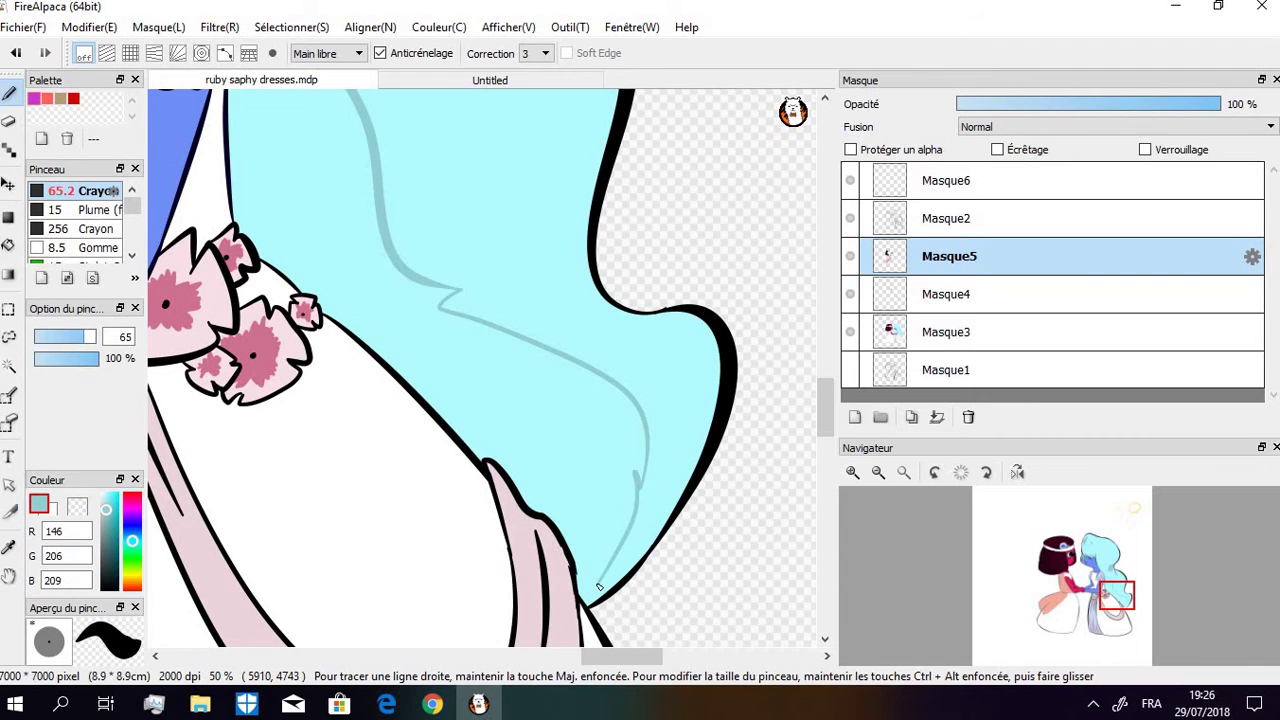
key("ctrl+z")
mouse_move(633, 474)
left_mouse_down()
mouse_move(630, 530)
mouse_move(609, 580)
left_mouse_up()
key("ctrl+z")
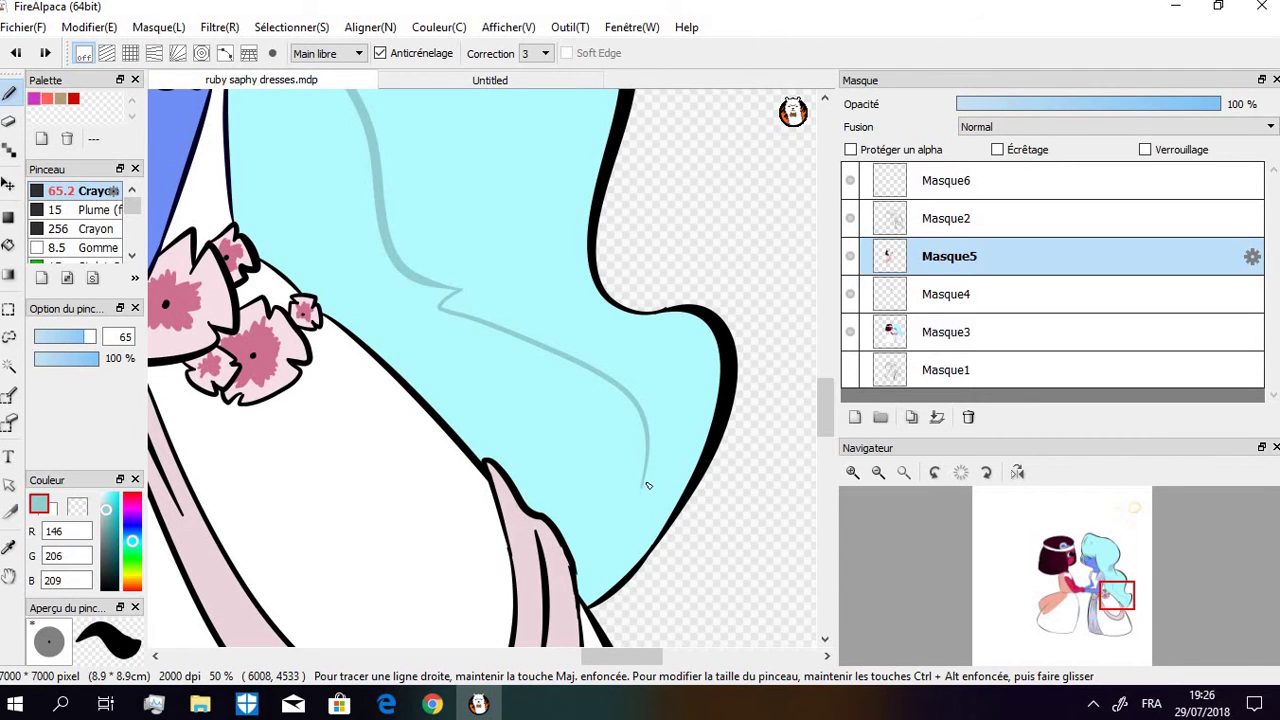
Close the shadow outline with a pointed notch near the hair tip and fill the enclosed lower hair with teal
mouse_move(622, 456)
left_mouse_down()
mouse_move(636, 534)
mouse_move(598, 596)
left_mouse_up()
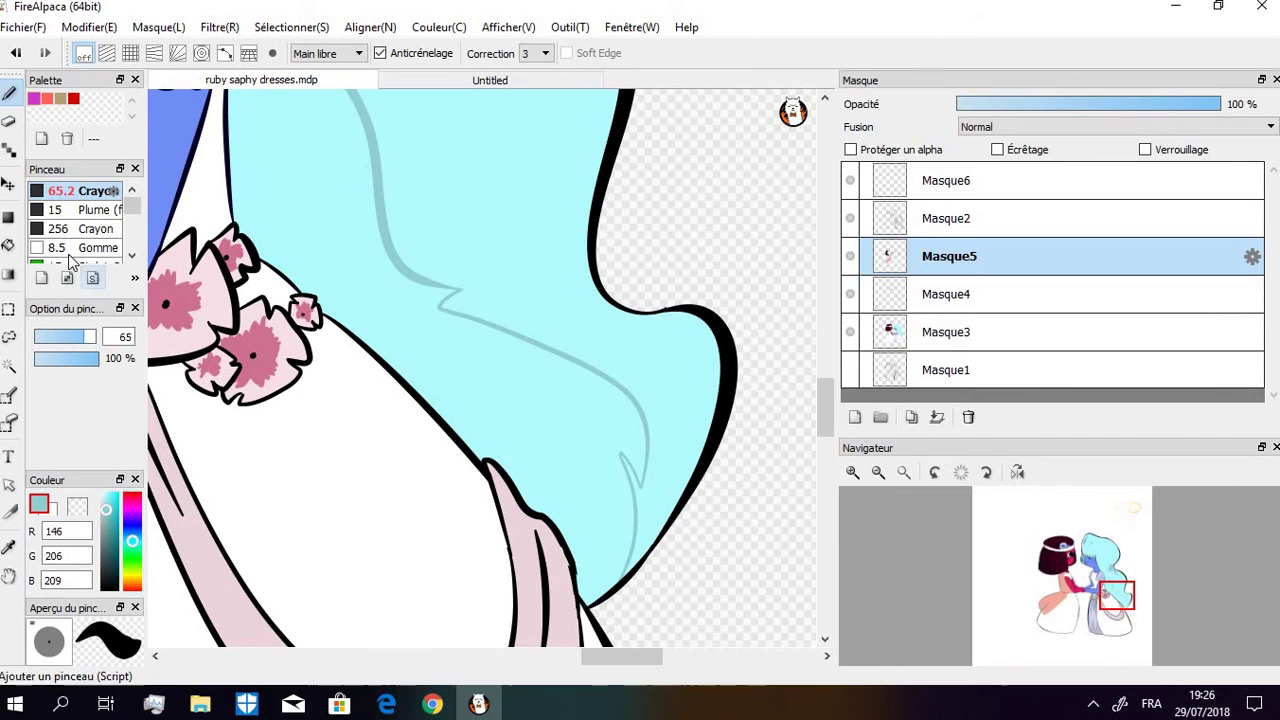
key("g")
left_click(514, 307)
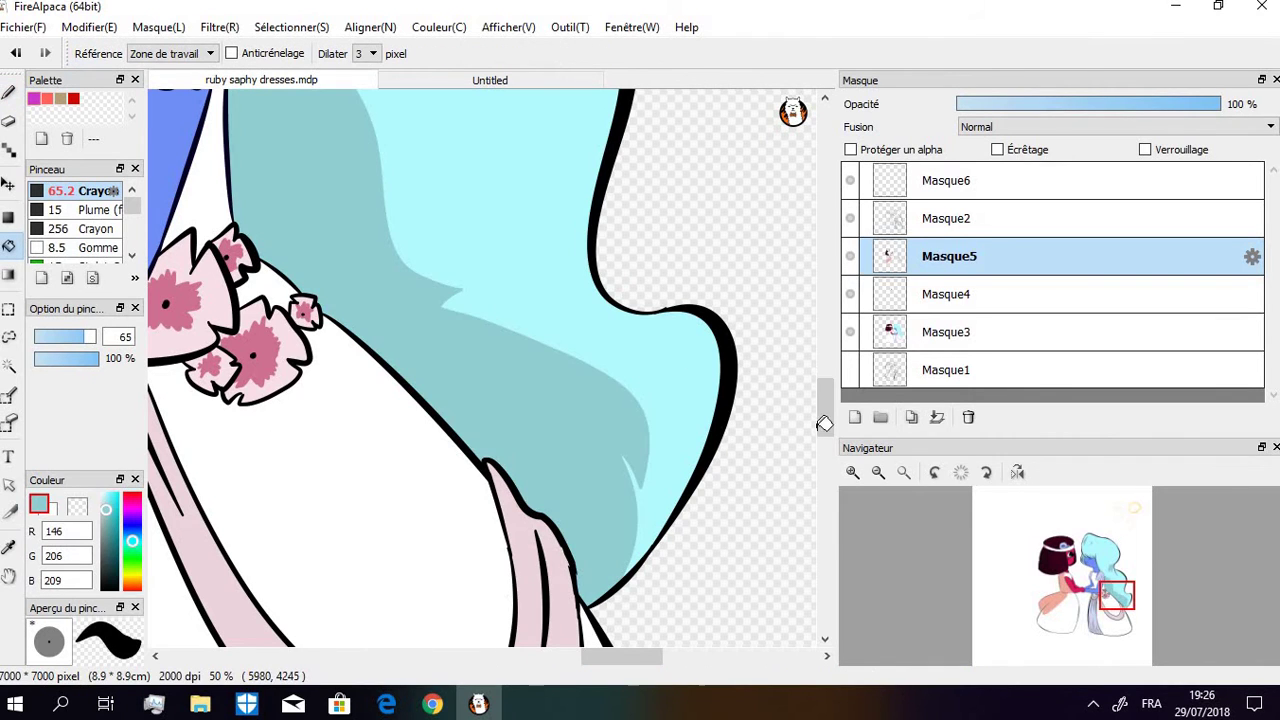
Examine the hair shading on the whole figure, and return to a close view of the blue character's upper body
left_click(878, 474)
left_click(878, 474)
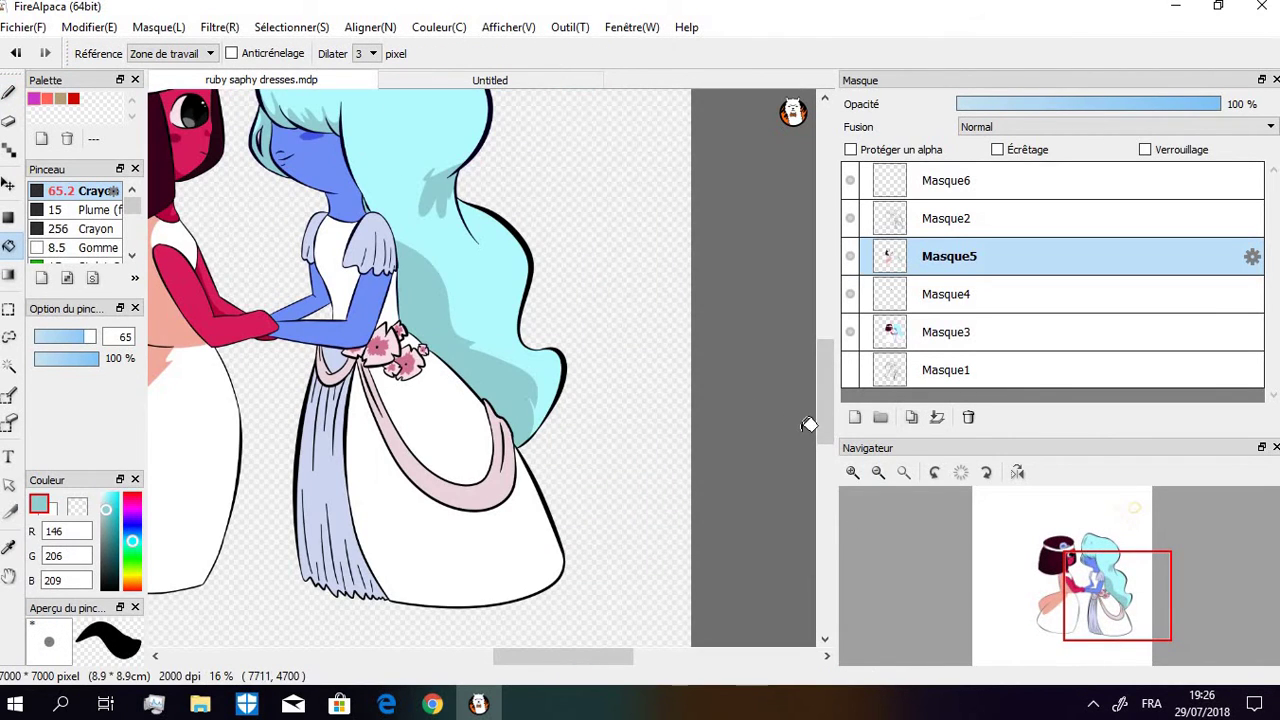
mouse_move(827, 415)
left_mouse_down()
mouse_move(814, 386)
mouse_move(813, 405)
left_mouse_up()
left_click_drag(597, 655, 570, 655)
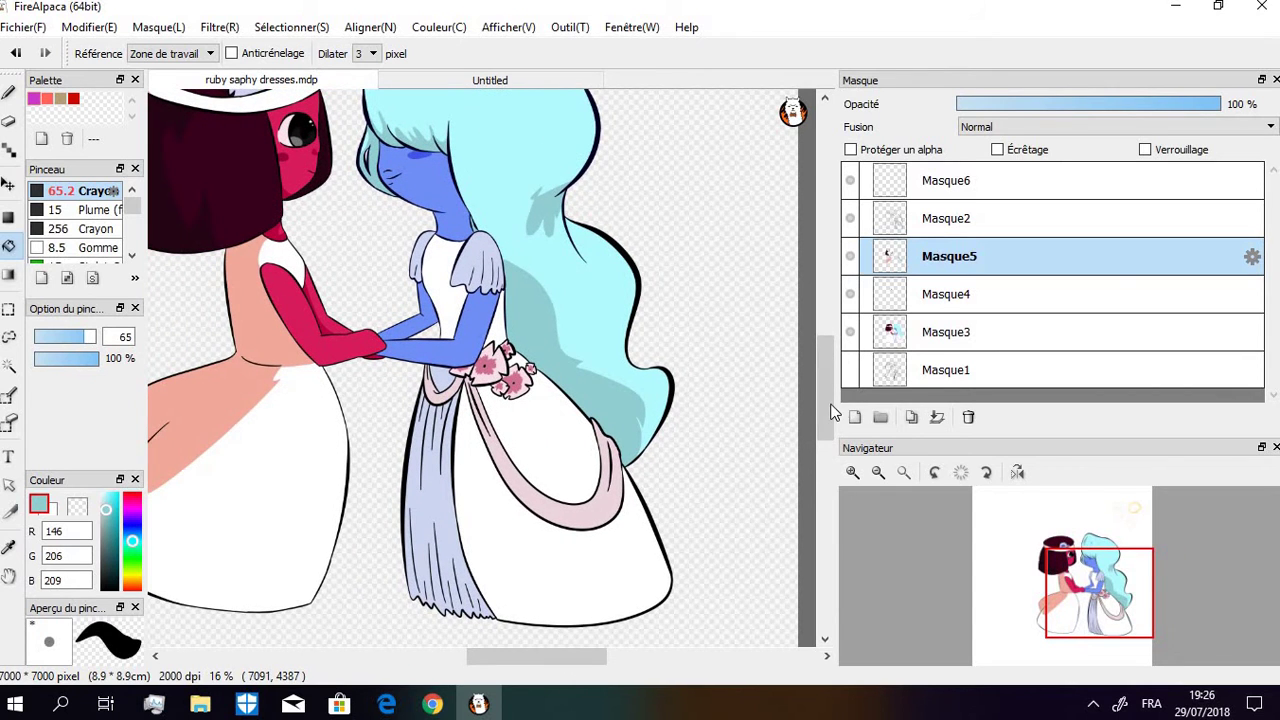
scroll(835, 412, "up", 2)
left_click(852, 471)
left_click(852, 471)
left_click(852, 471)
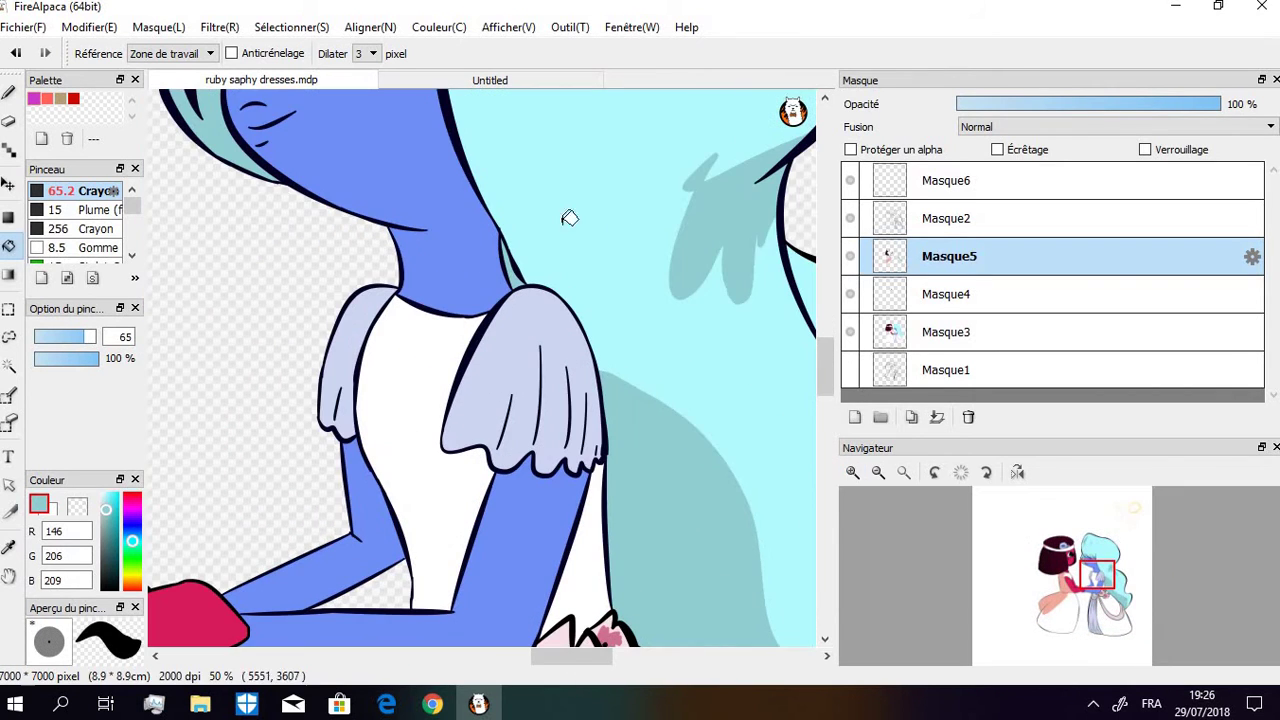
Using blue RGB 54, 90, 216, outline the shadow across the face below the fringe, along the cheek, and around a highlight on the neck
left_click_drag(116, 510, 114, 507)
left_click(8, 92)
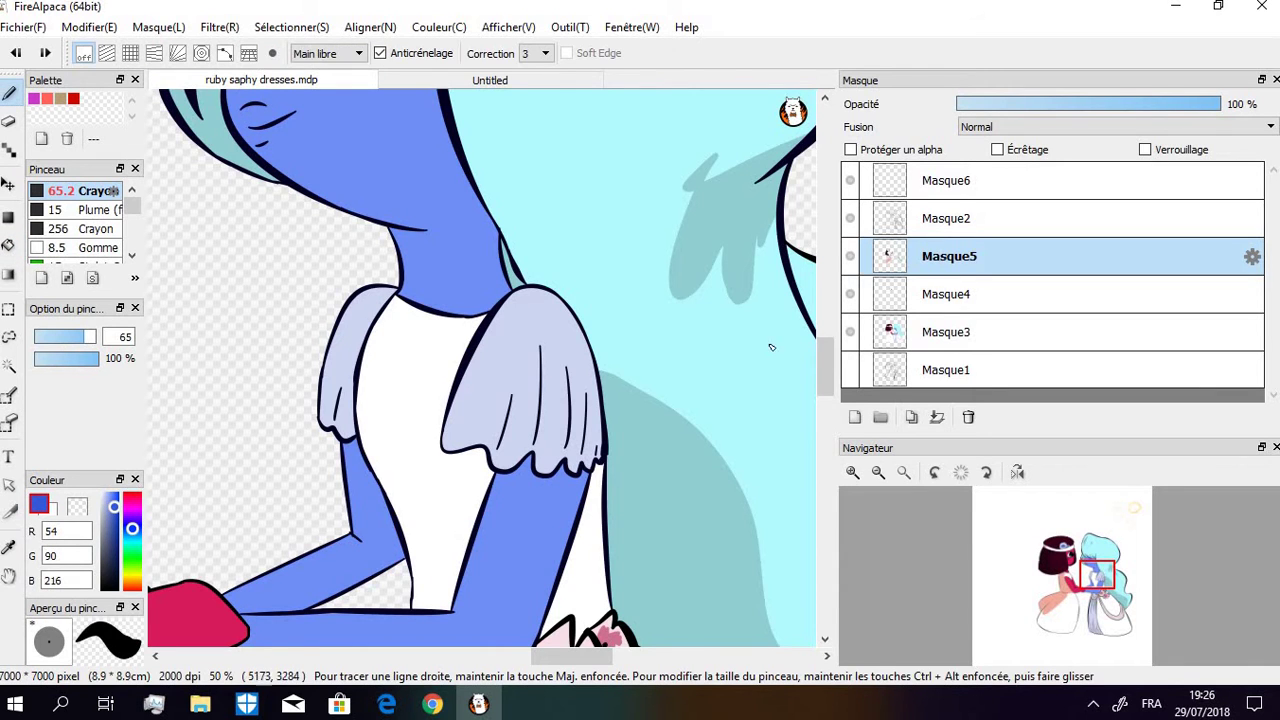
left_click_drag(828, 370, 828, 343)
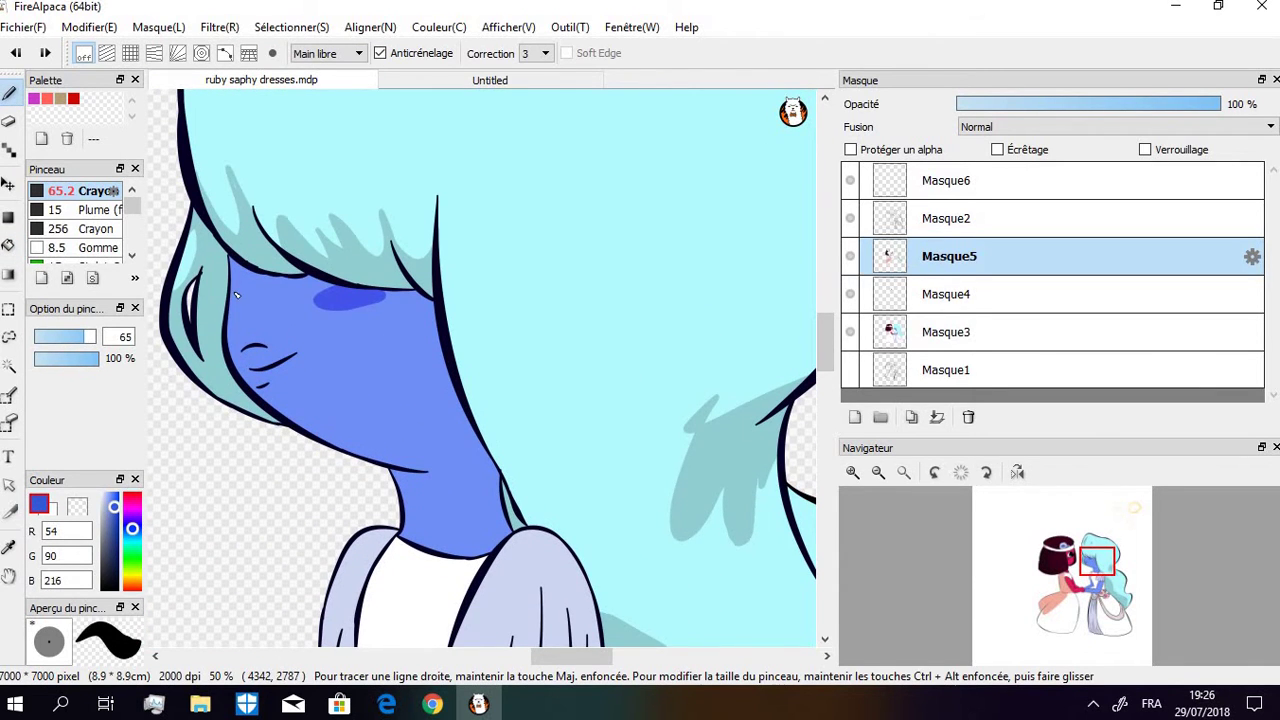
left_click_drag(232, 287, 295, 314)
key("ctrl+z")
left_click_drag(232, 286, 305, 318)
key("ctrl+z")
mouse_move(232, 286)
left_mouse_down()
mouse_move(321, 325)
mouse_move(424, 336)
left_mouse_up()
key("ctrl+z")
left_click_drag(316, 324, 420, 340)
key("ctrl+z")
left_click_drag(318, 322, 401, 324)
key("ctrl+z")
mouse_move(310, 315)
left_mouse_down()
mouse_move(432, 370)
mouse_move(511, 494)
left_mouse_up()
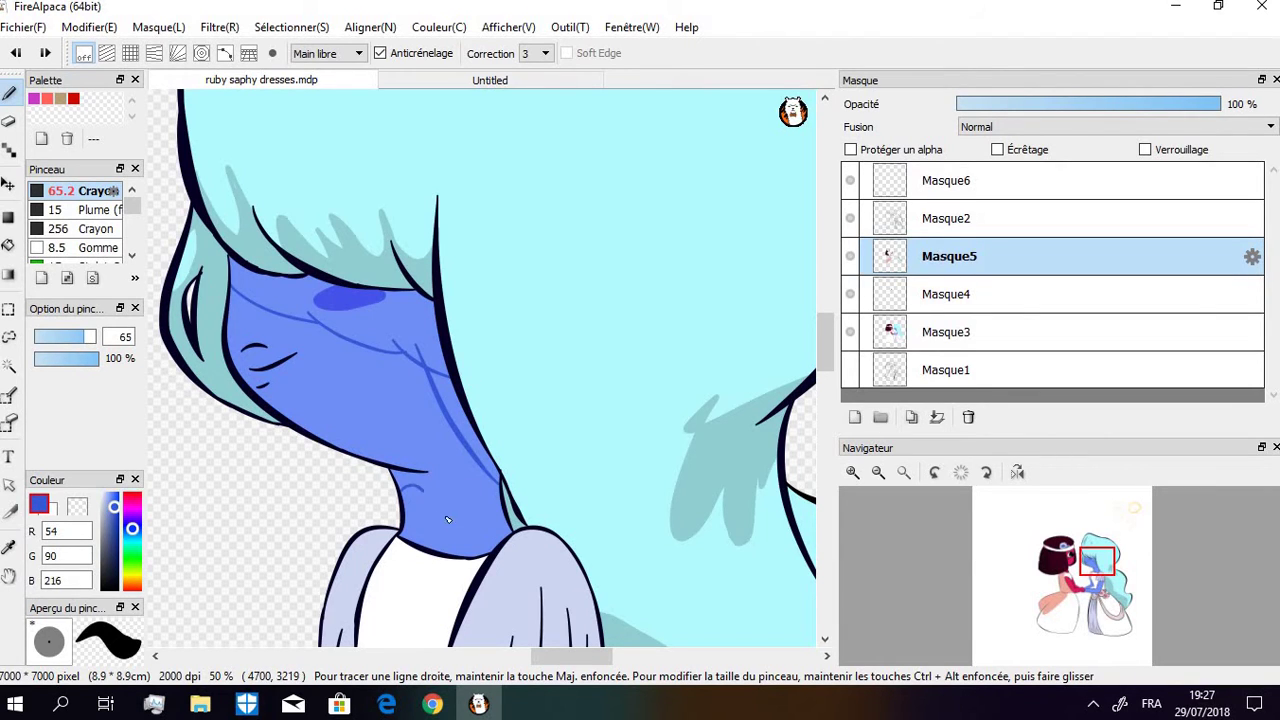
left_click_drag(448, 519, 404, 514)
left_click(8, 245)
left_click(462, 453)
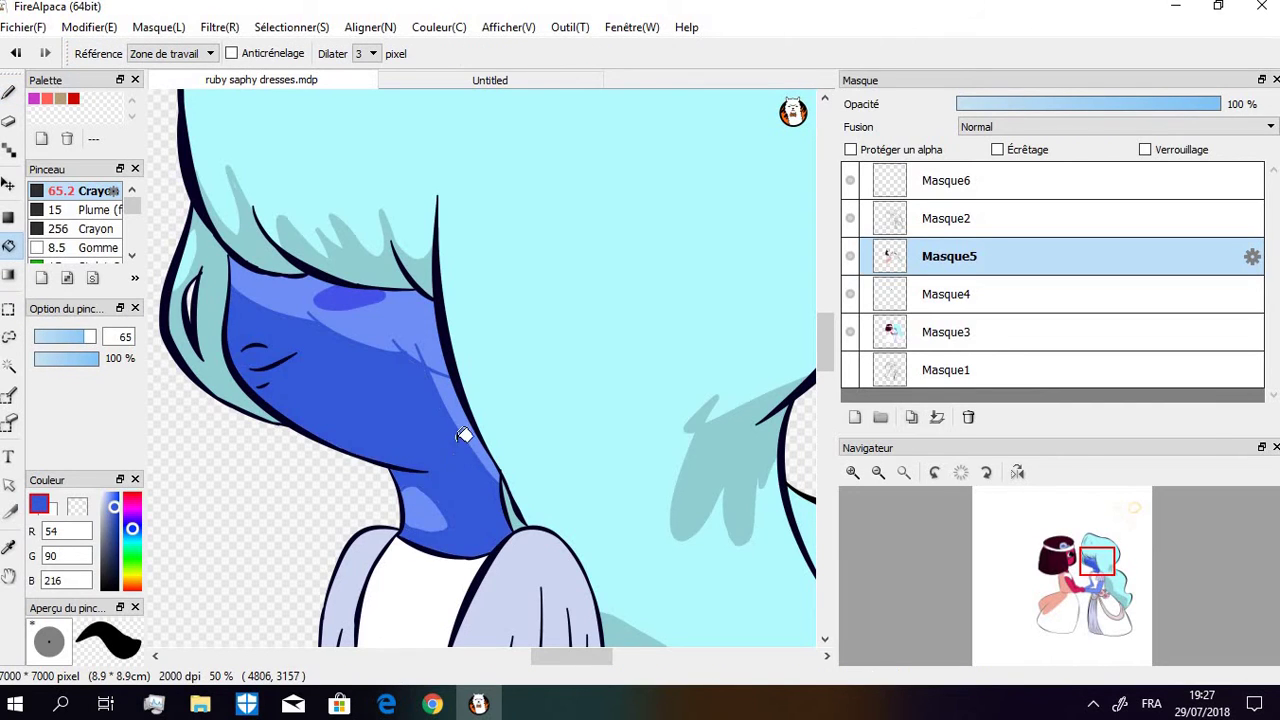
key("ctrl+z")
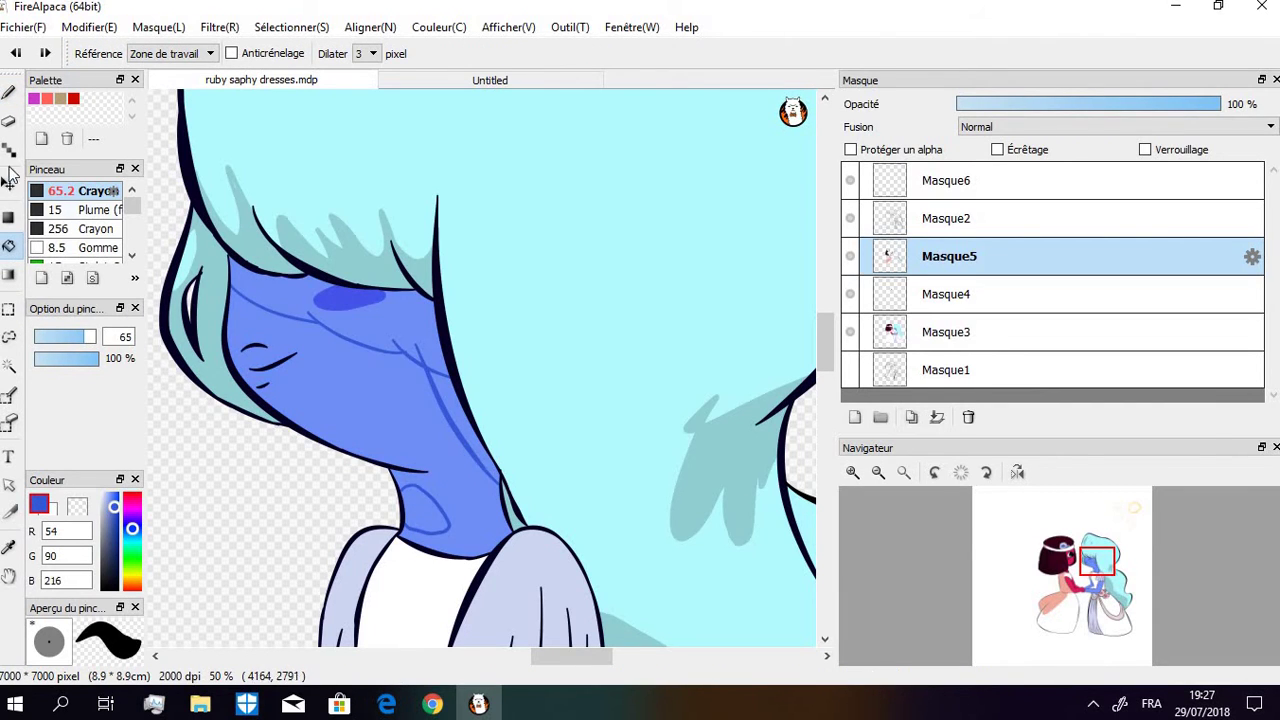
Extend the jawline to close the shadow outline, and fill the neck and upper face shadow areas with the same blue
left_click(8, 92)
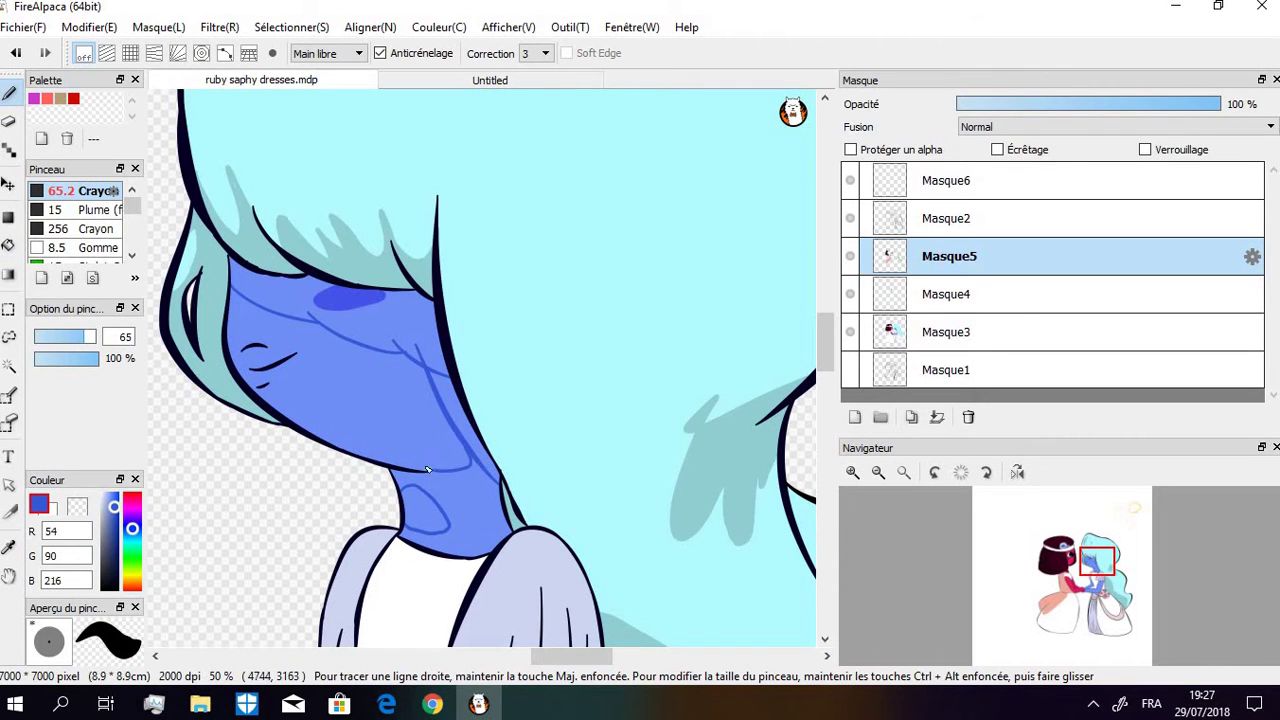
left_click(8, 244)
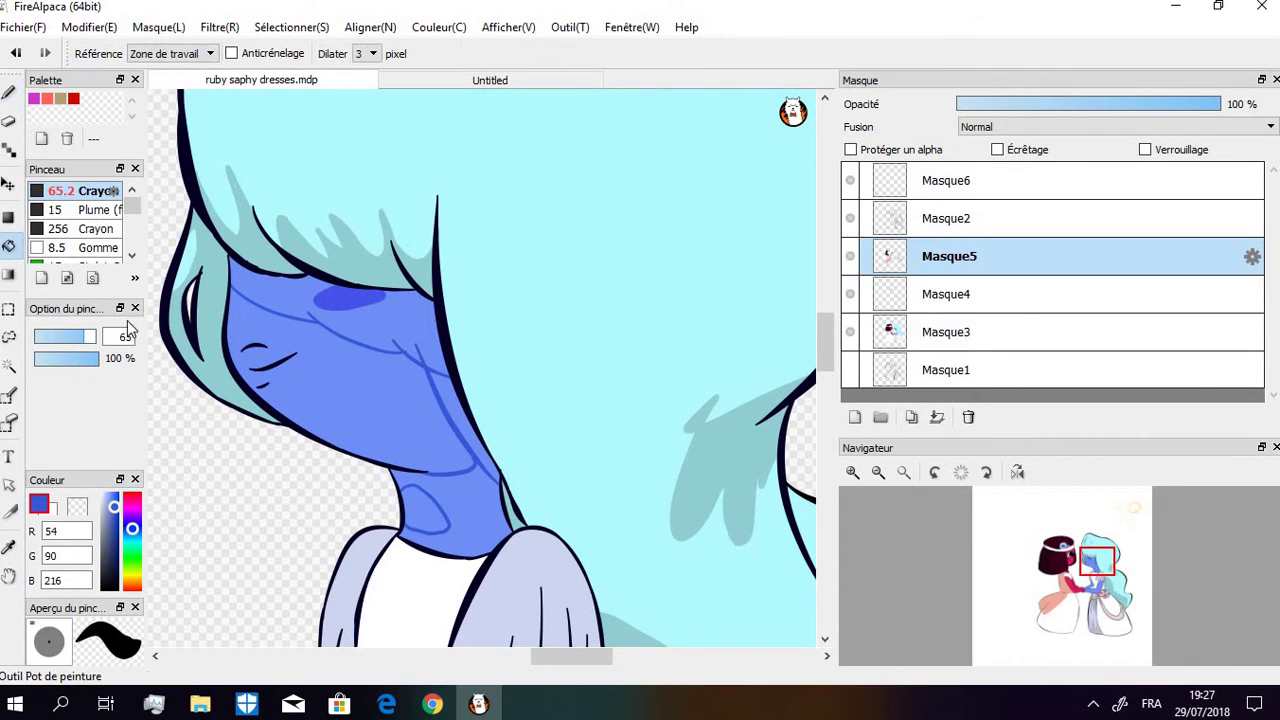
left_click(480, 491)
left_click(457, 390)
left_click(430, 318)
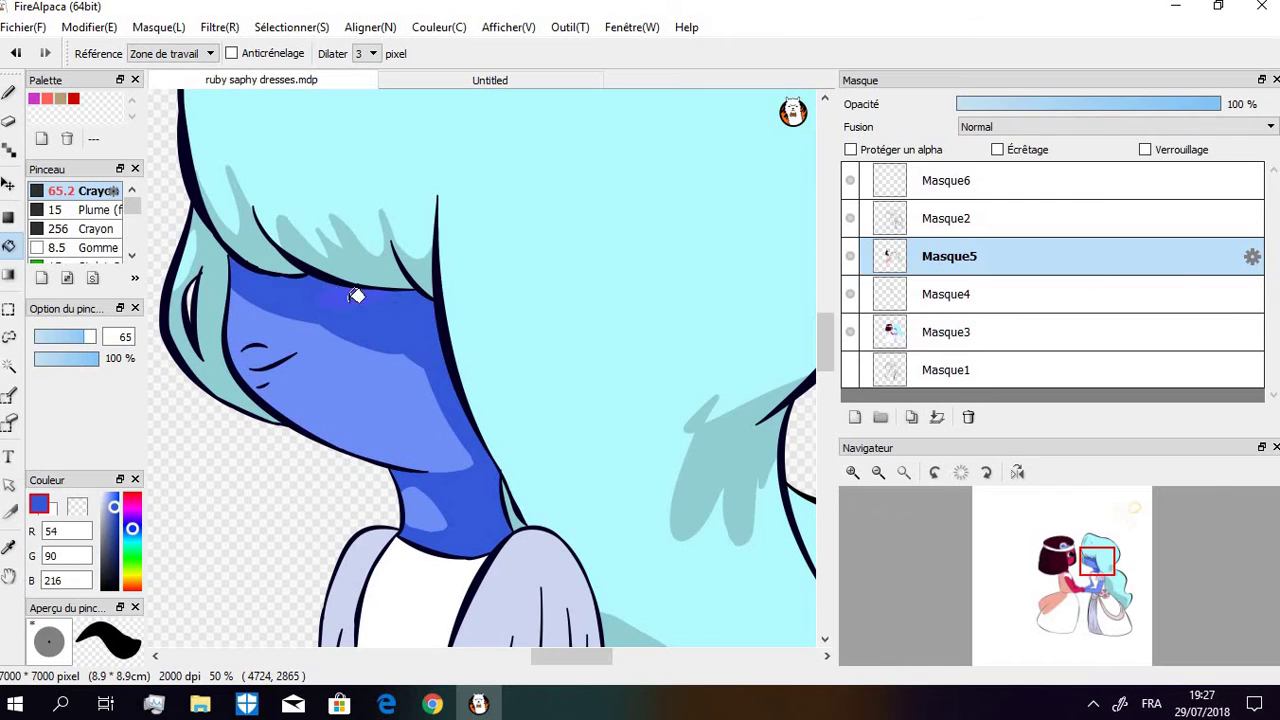
Fill the oval mark below the fringe with RGB 18, 36, 182, and shade below the mouth with blue RGB 54, 90, 216
left_click(116, 500)
left_click_drag(116, 505, 116, 520)
left_click(360, 287)
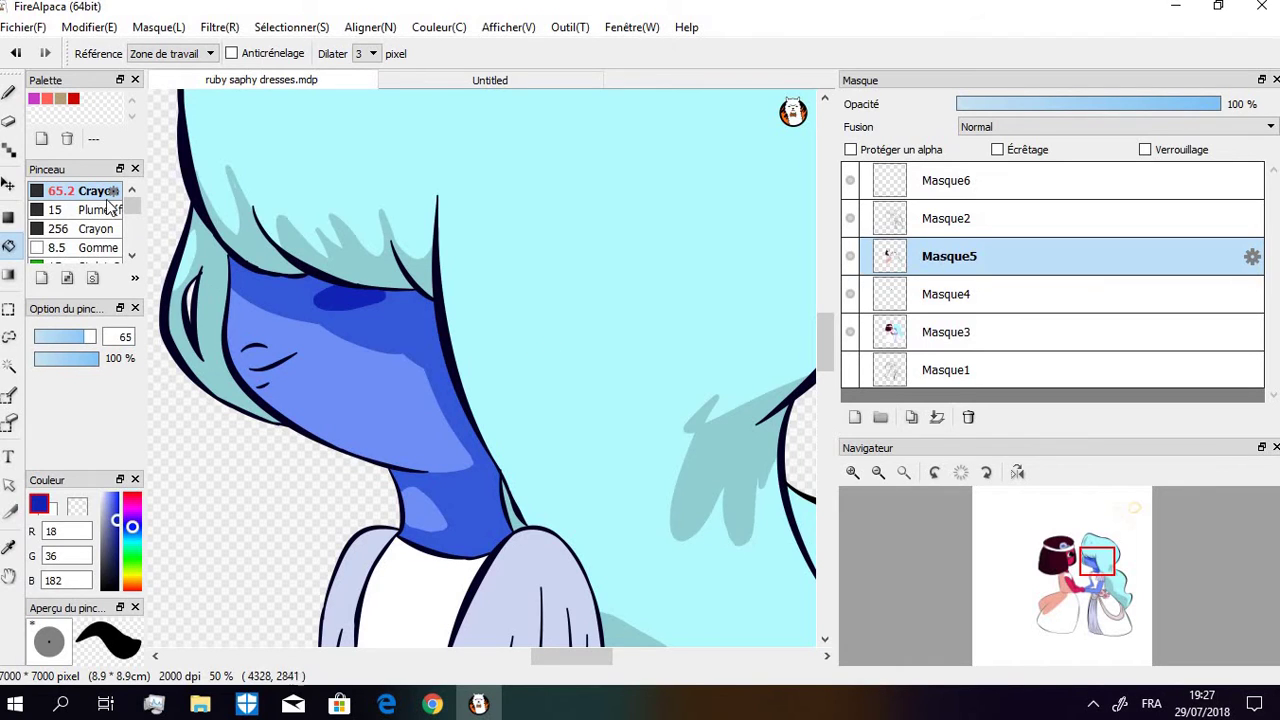
left_click(12, 96)
left_click(273, 329, "alt")
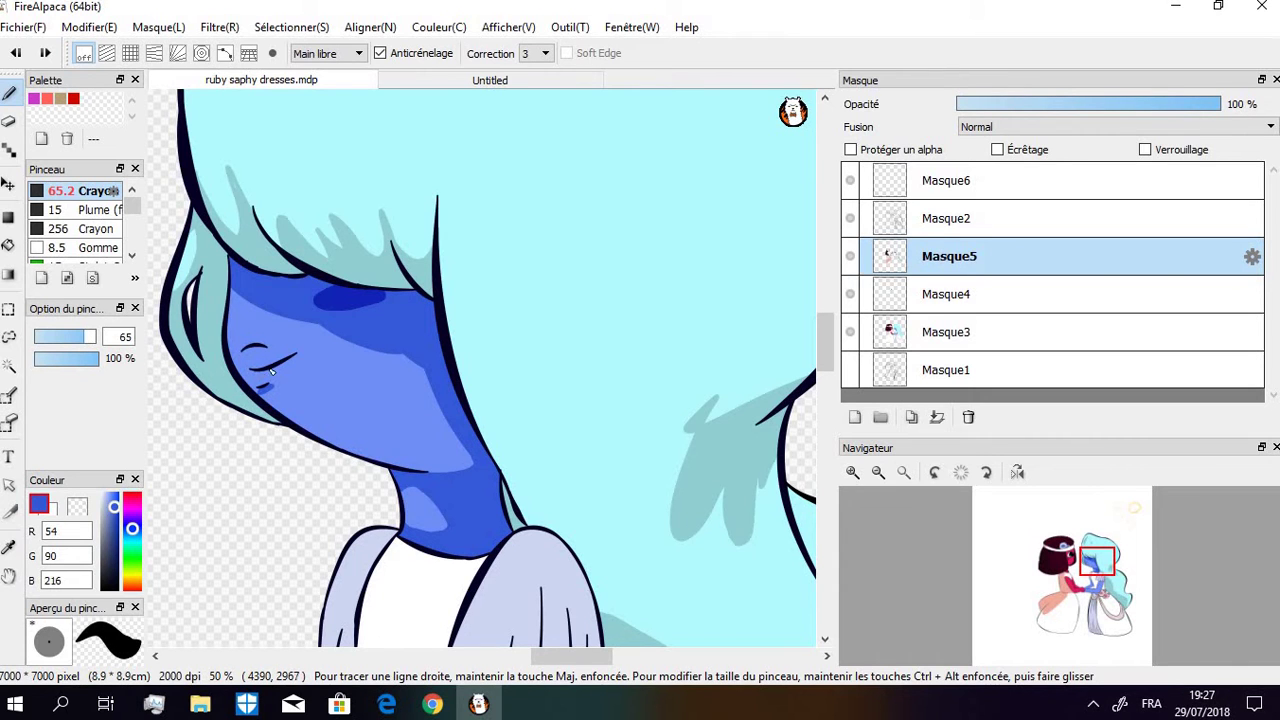
Outline the boundary between light and shadow on the blue character's rear forearm and elbow
left_click(878, 472)
left_click_drag(827, 376, 827, 415)
left_click(852, 472)
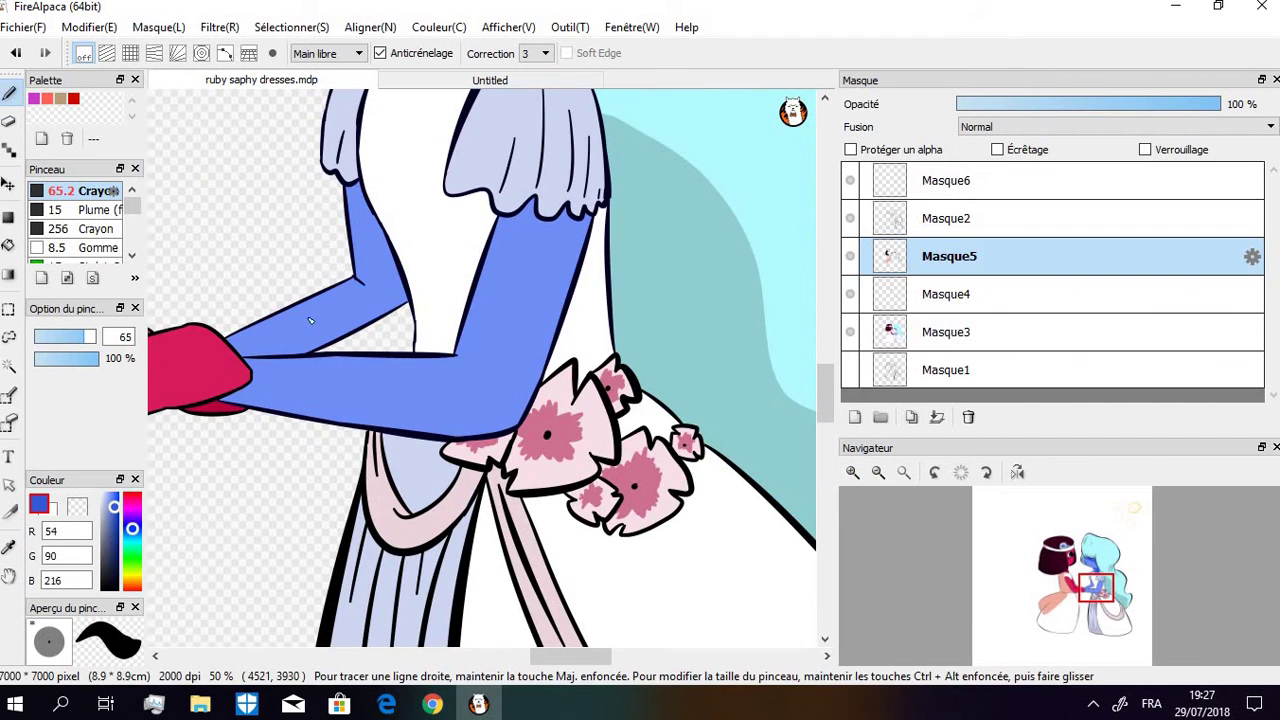
mouse_move(284, 311)
left_mouse_down()
mouse_move(333, 289)
mouse_move(286, 326)
mouse_move(237, 340)
left_mouse_up()
key("ctrl+z")
mouse_move(240, 345)
left_mouse_down()
mouse_move(292, 340)
mouse_move(352, 284)
left_mouse_up()
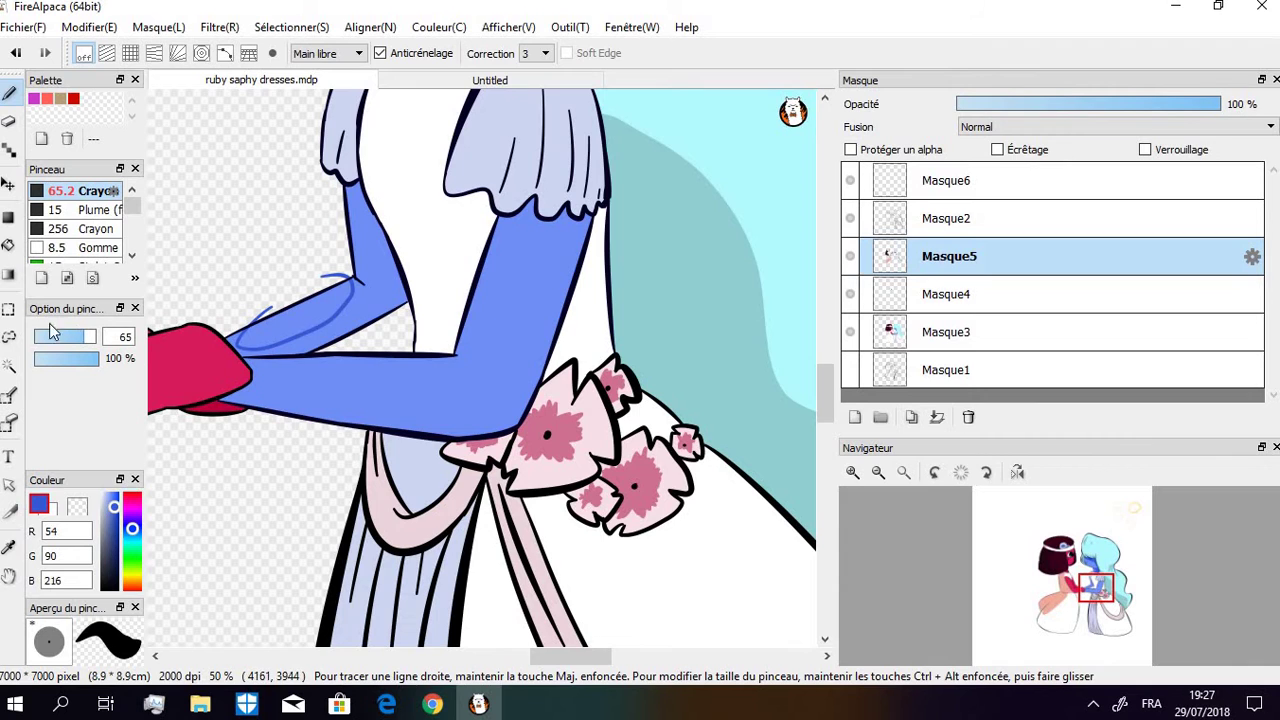
Fill the rear arm's shadow with blue and erase the stray outline strokes outside the arm
left_click(8, 245)
left_click(375, 297)
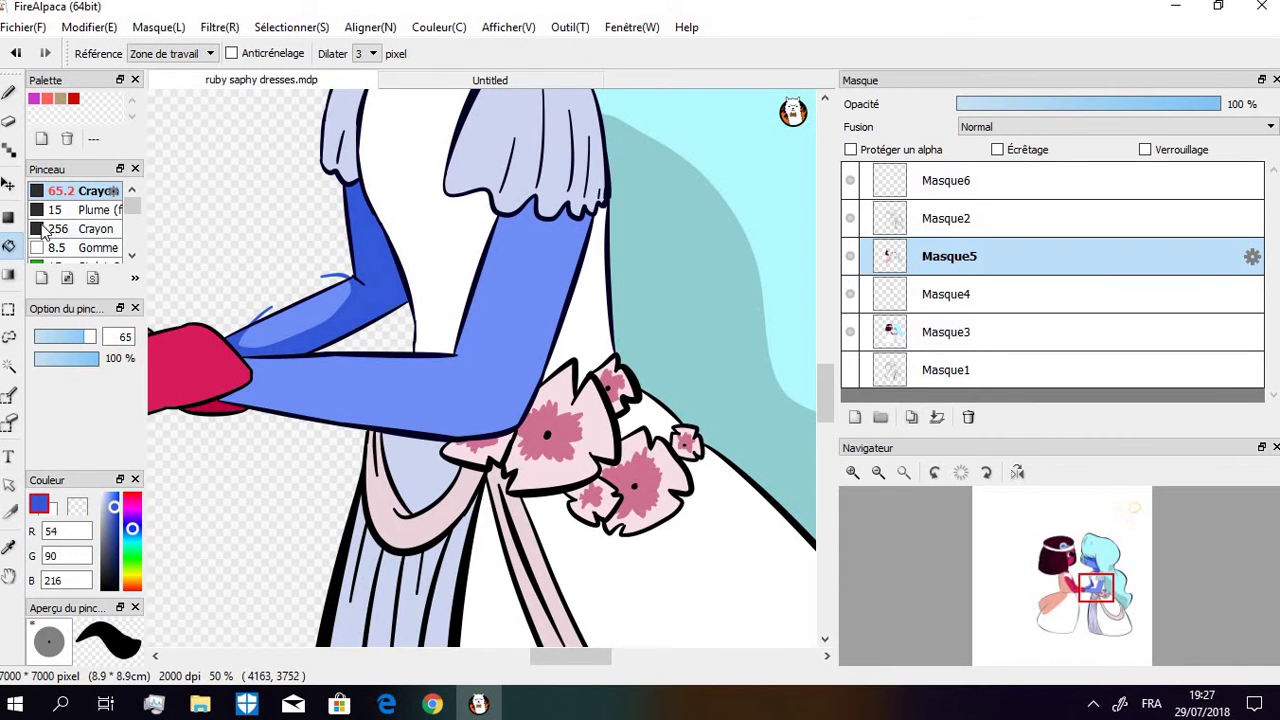
left_click(8, 122)
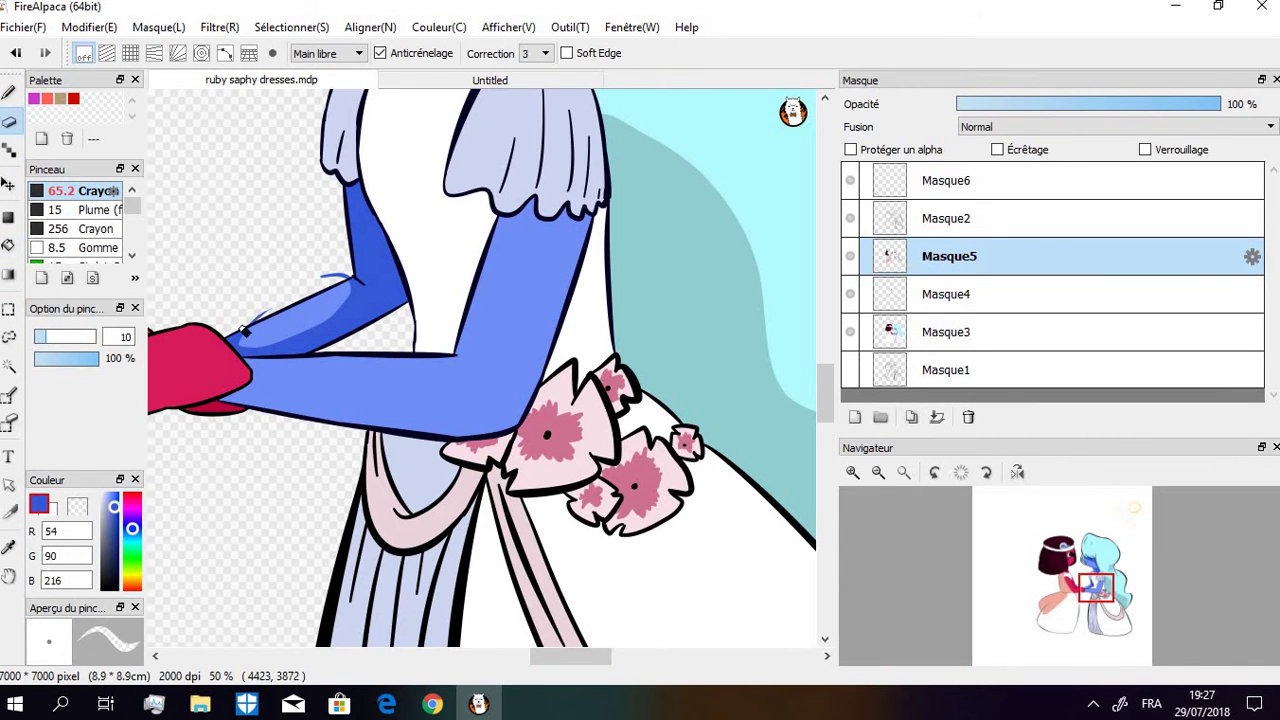
left_click_drag(245, 331, 255, 326)
Draw a wavy shadow edge on the front arm just below the ruffled sleeve and fill the area above it with blue
left_click(10, 94)
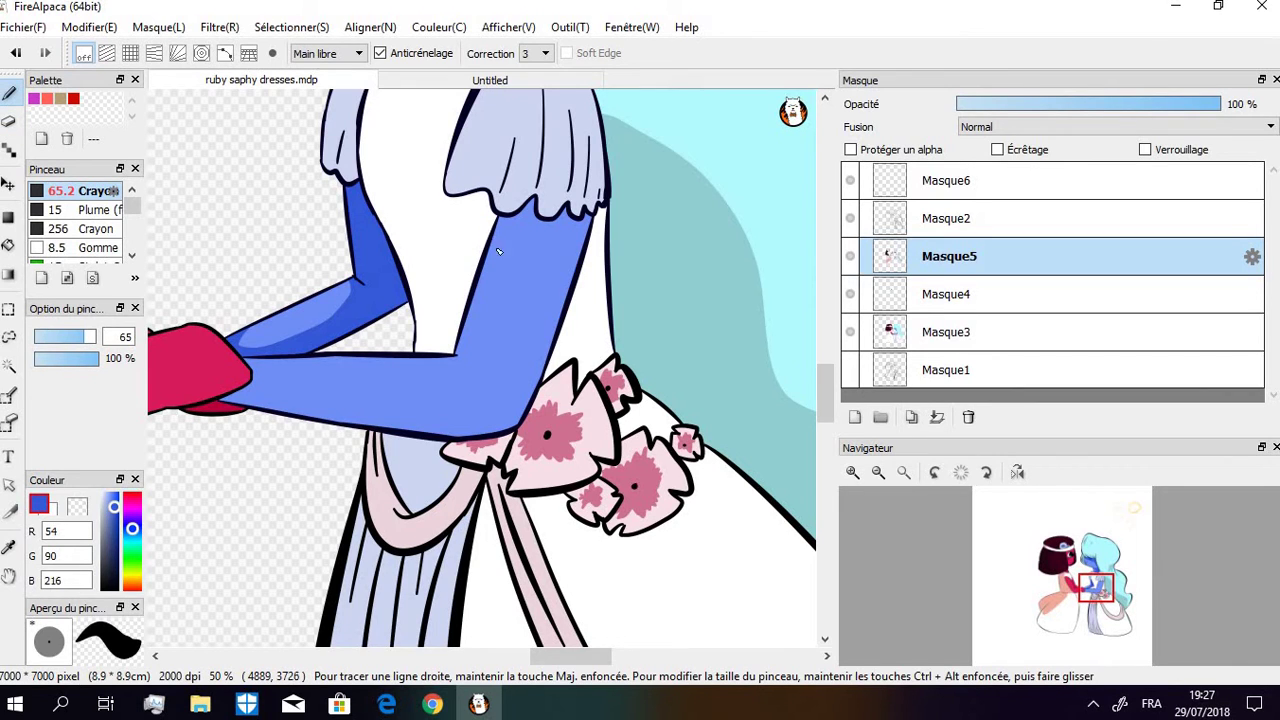
left_click_drag(490, 250, 542, 241)
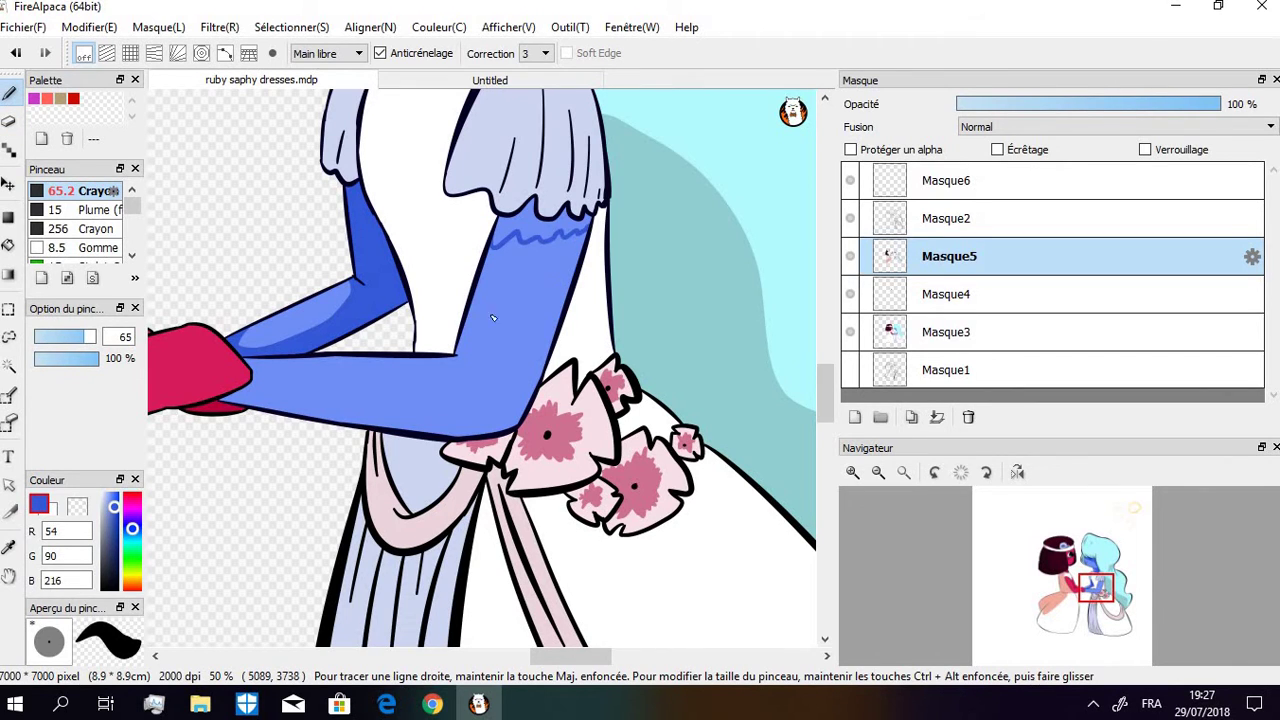
left_click(8, 244)
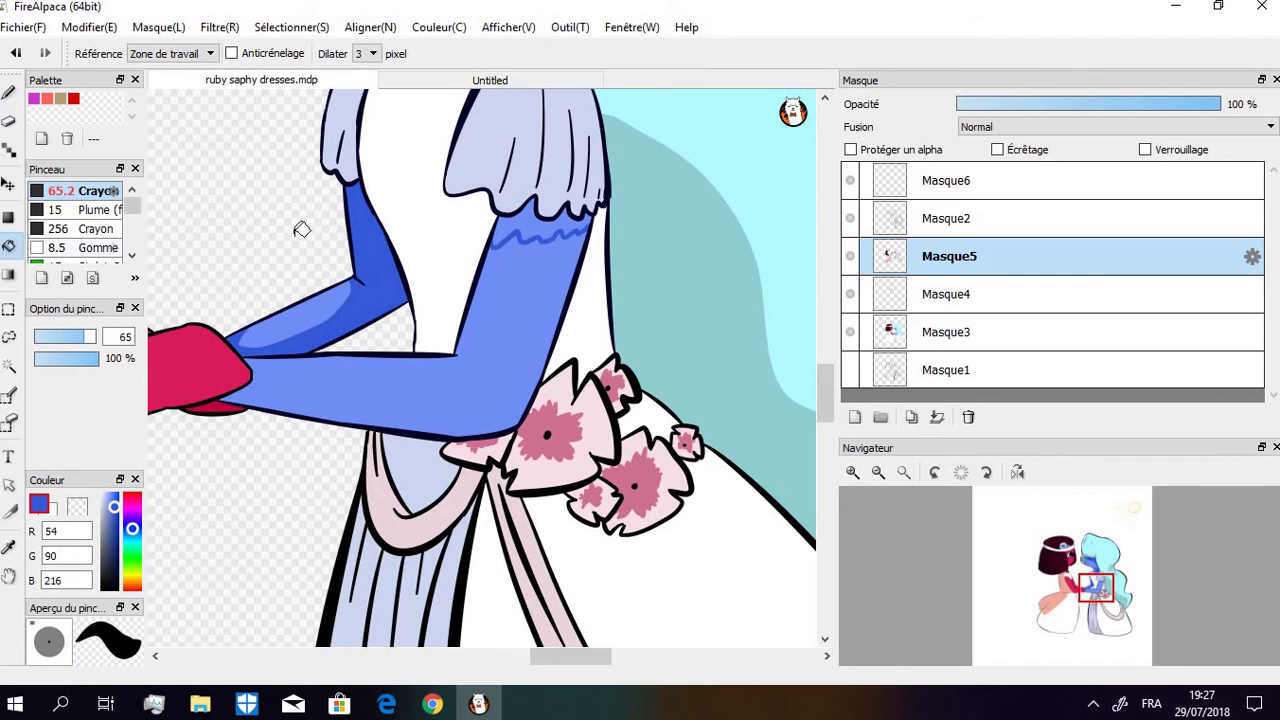
left_click(9, 92)
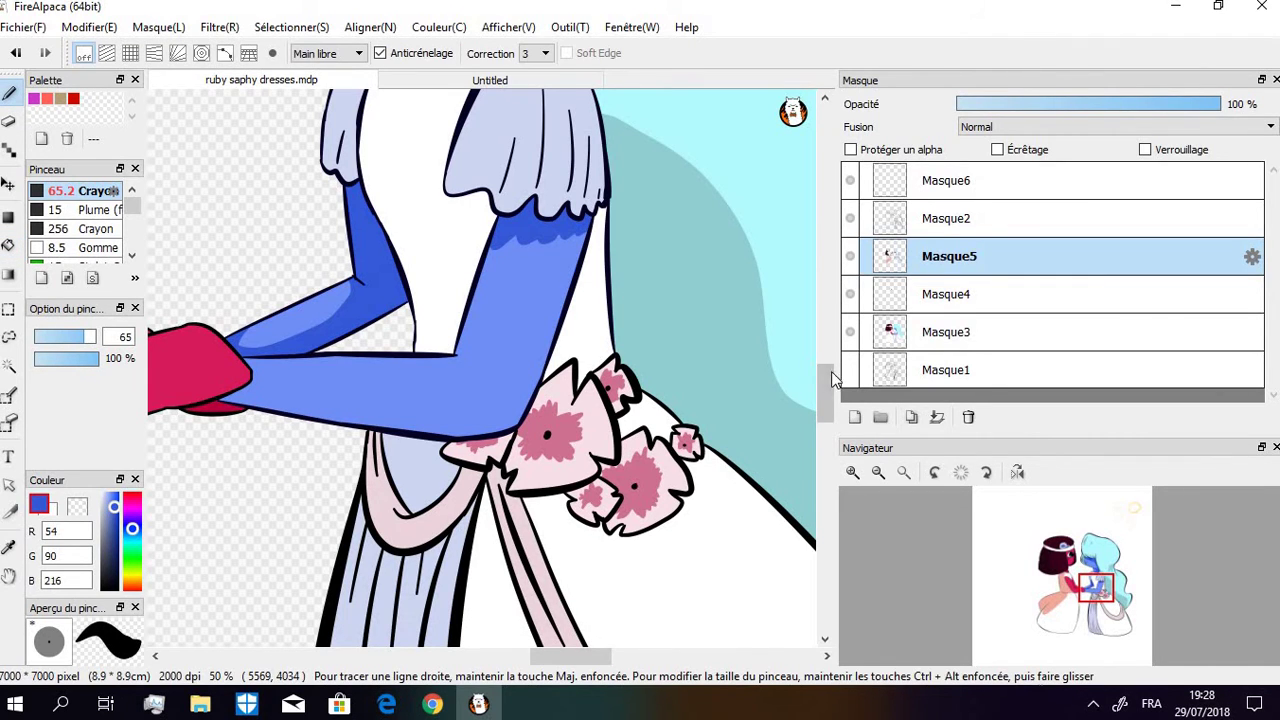
Shade the top and lower folds of the blue character's rear sleeve with greyish blue RGB 158, 170, 211
scroll(835, 378, "down", 3)
left_click(877, 471)
left_click(877, 471)
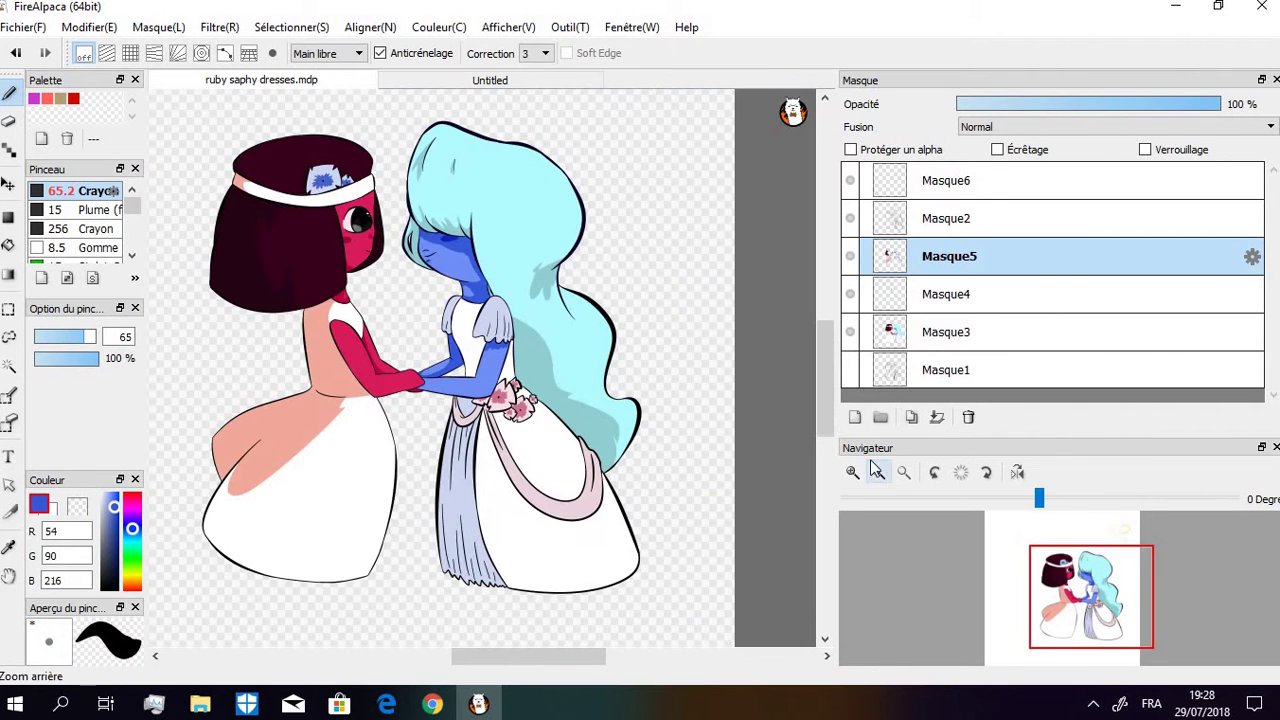
scroll(834, 402, "down", 2)
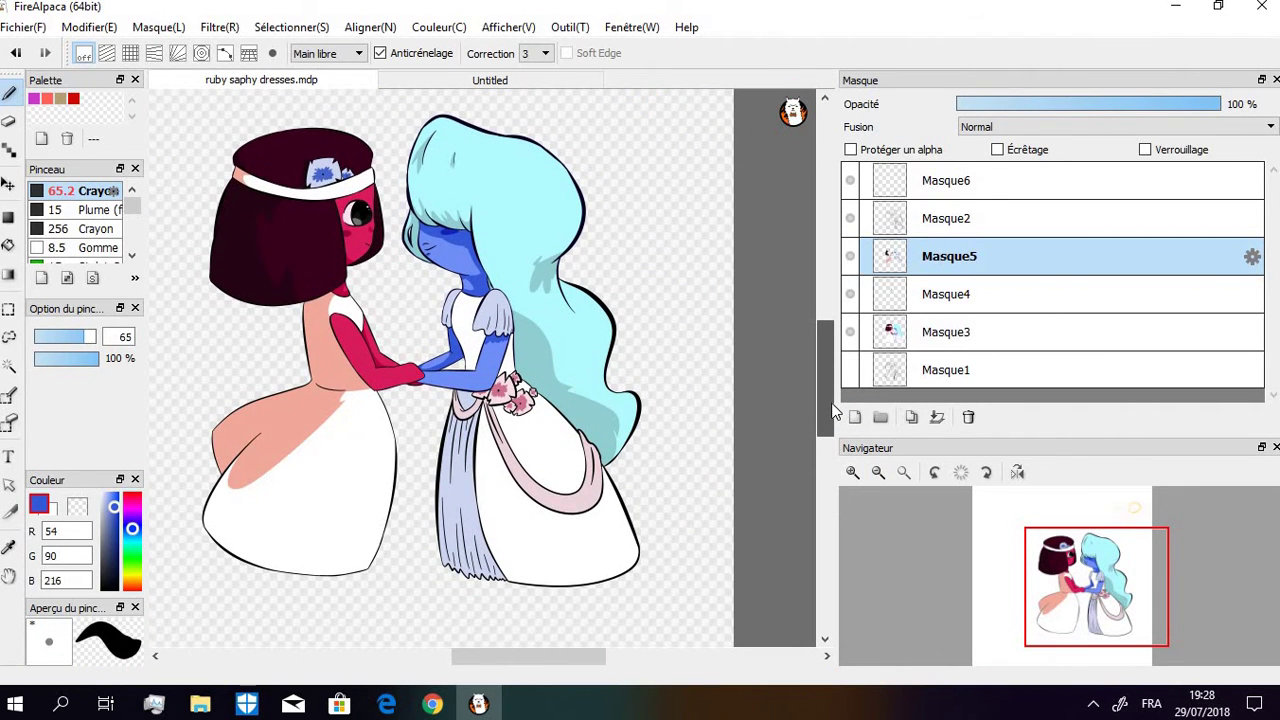
scroll(835, 410, "down", 1)
left_click(852, 472)
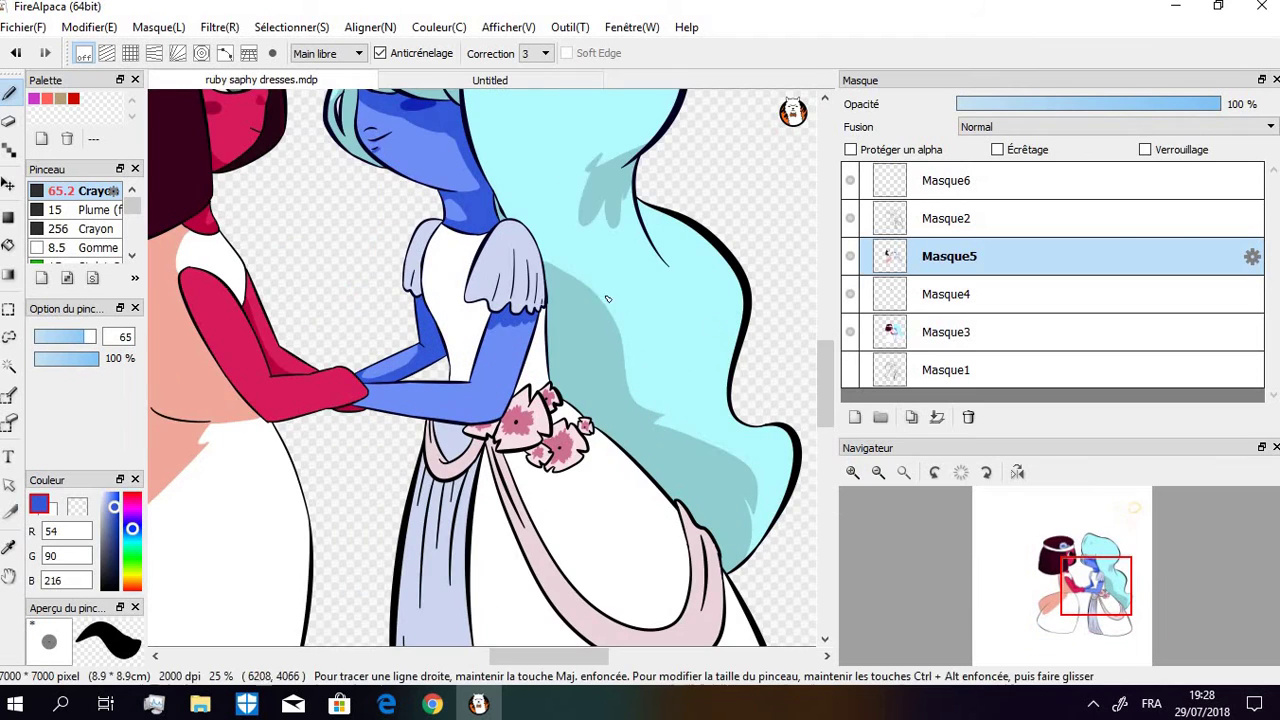
left_click(505, 254, "alt")
left_click(105, 508)
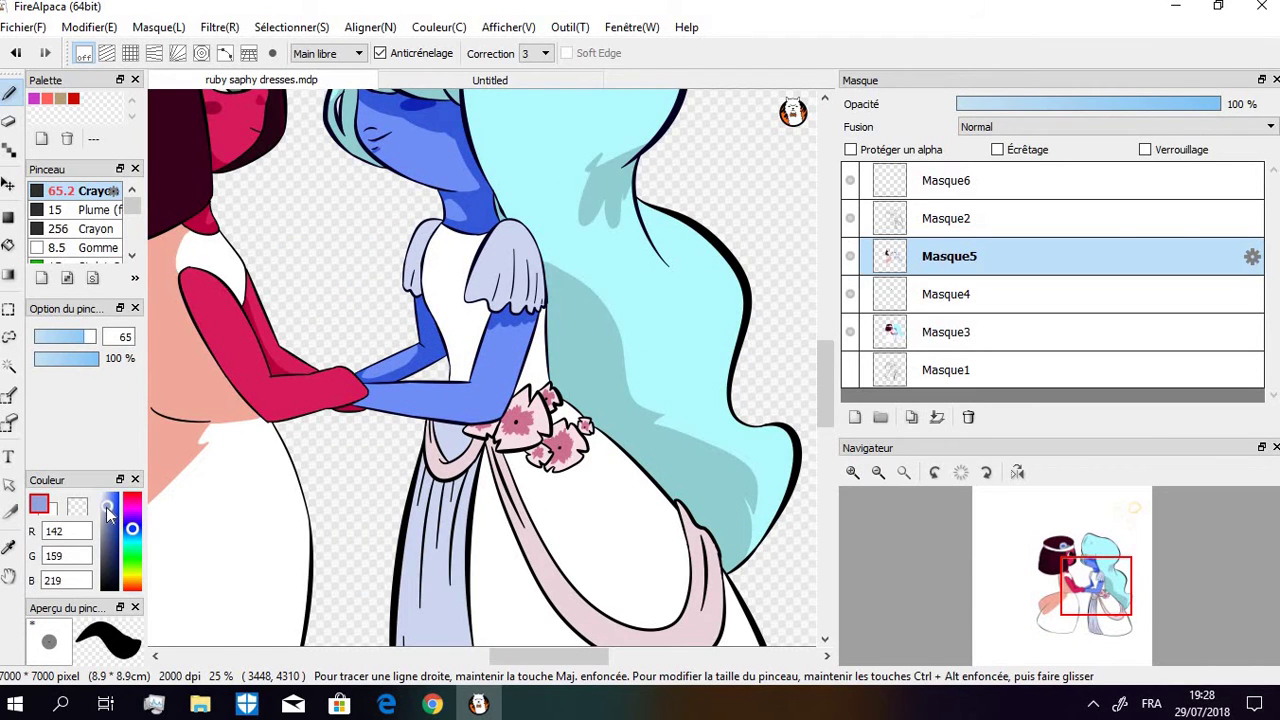
scroll(825, 393, "up", 2)
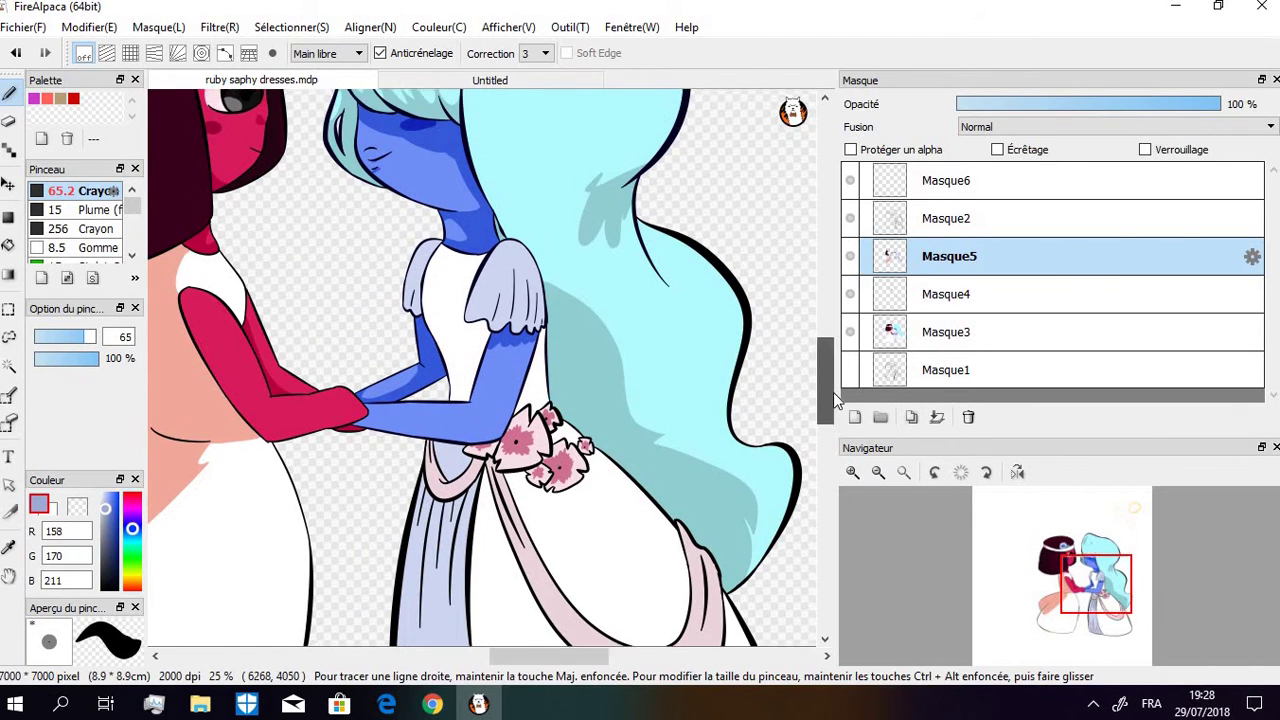
left_click(852, 471)
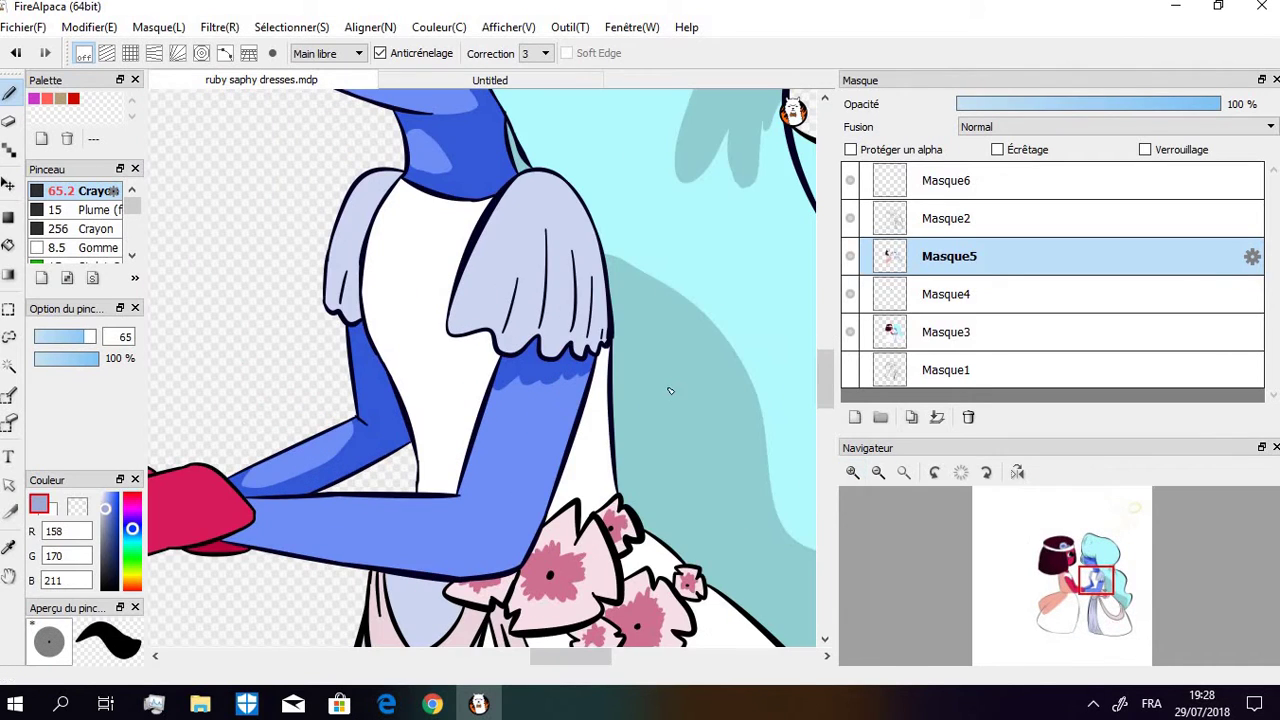
key("ctrl+z")
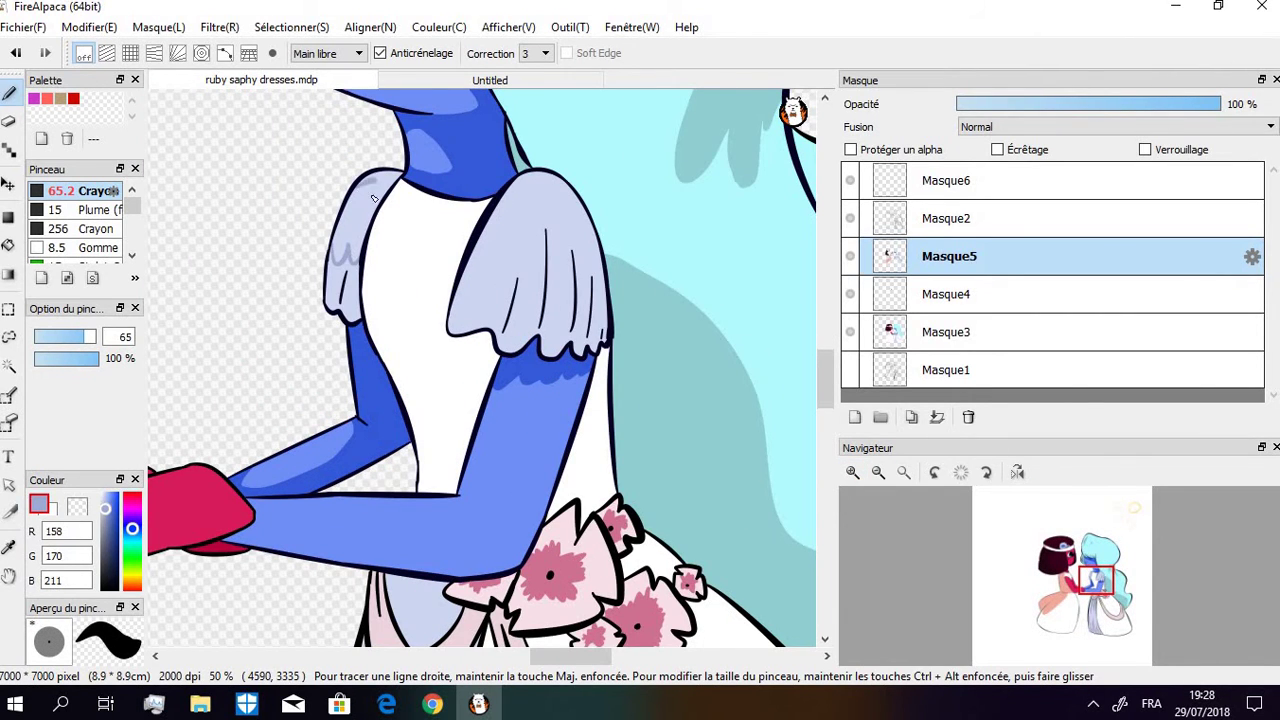
left_click(8, 245)
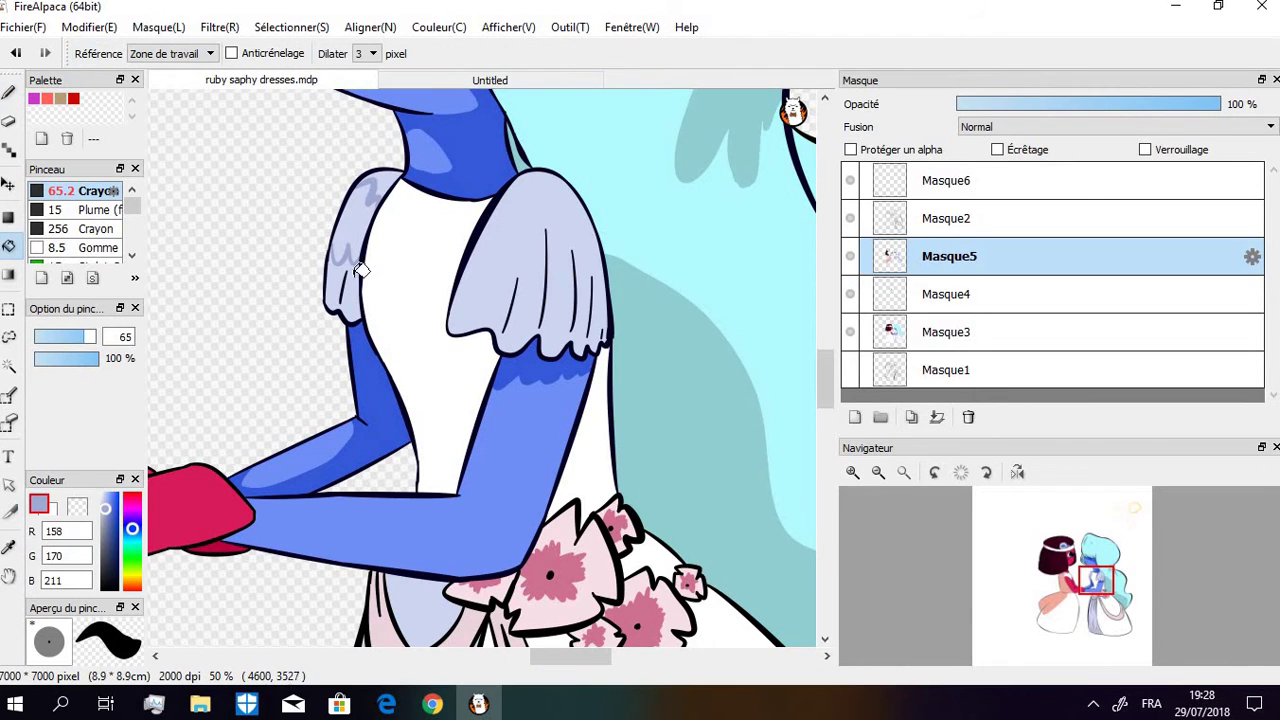
Draw a curved shadow edge down the front side of the front sleeve, ending at its ruffled hem
left_click(8, 92)
left_click_drag(490, 222, 478, 322)
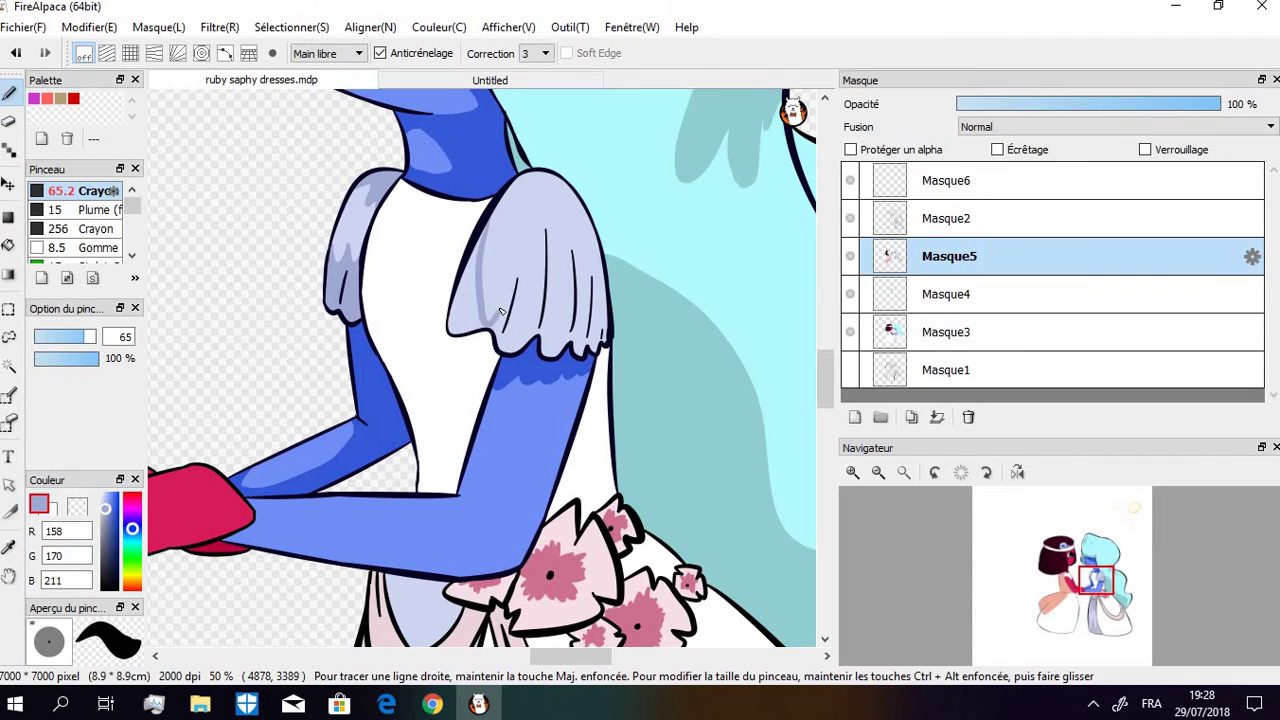
key("ctrl+z")
left_click_drag(476, 250, 478, 324)
key("ctrl+z")
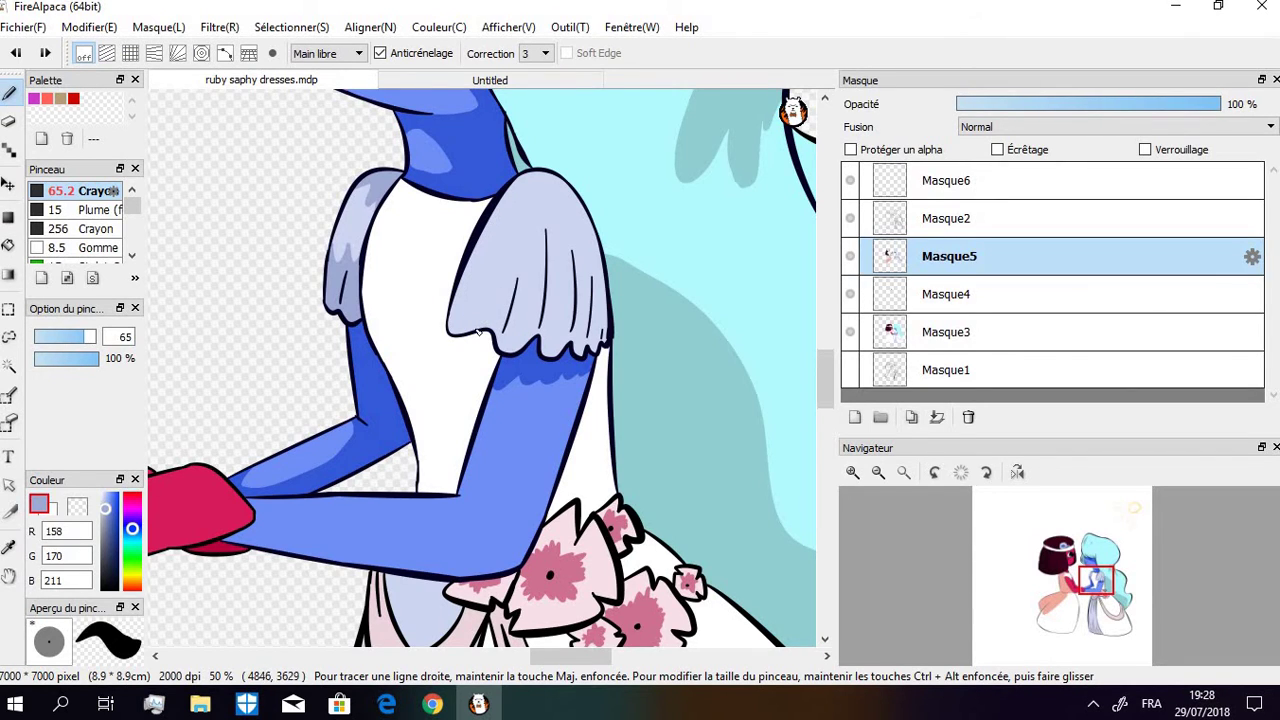
left_click_drag(474, 264, 476, 328)
key("ctrl+z")
left_click_drag(472, 256, 480, 334)
left_click_drag(521, 299, 546, 258)
key("ctrl+z")
left_click_drag(518, 300, 549, 265)
key("ctrl+z")
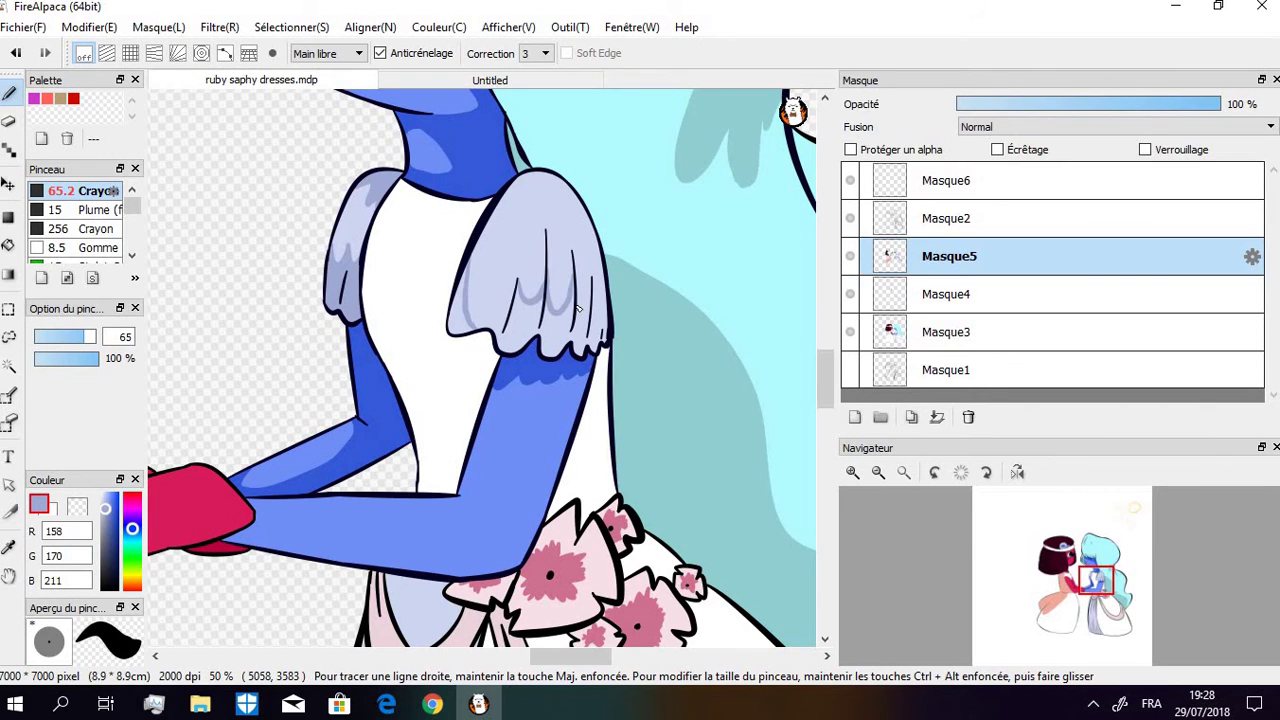
key("ctrl+z")
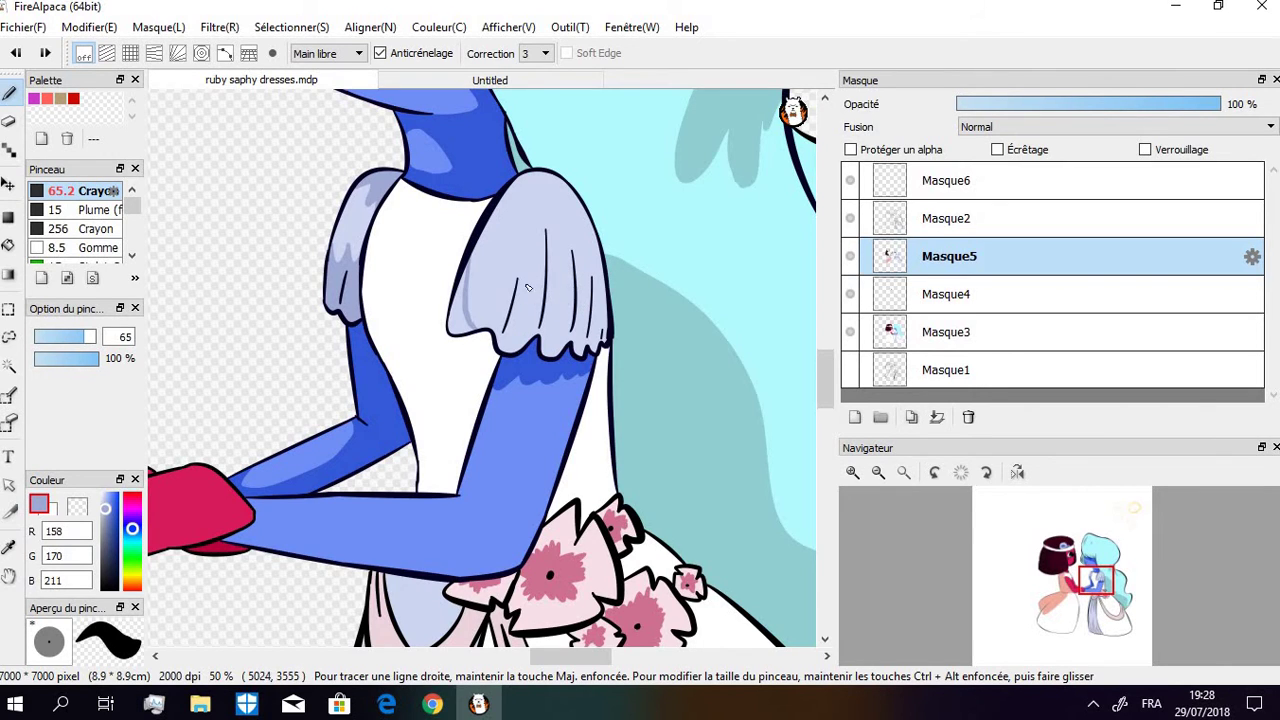
Draw a wavy shadow edge across the folds above the front sleeve's ruffled hem
mouse_move(518, 302)
left_mouse_down()
mouse_move(567, 280)
mouse_move(584, 326)
left_mouse_up()
key("ctrl+z")
key("ctrl+z")
left_click_drag(560, 278, 575, 318)
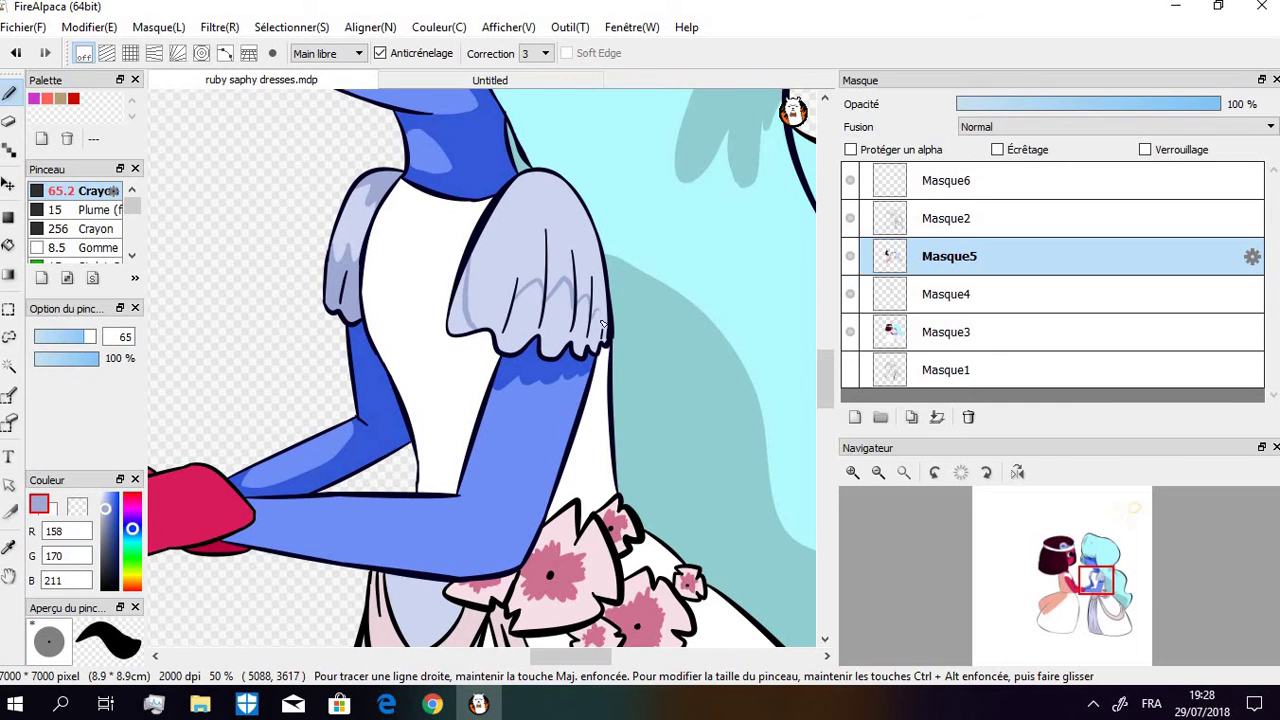
Fill the front sleeve's shadow areas along its front side and between the lower folds with the greyish blue
left_click(10, 246)
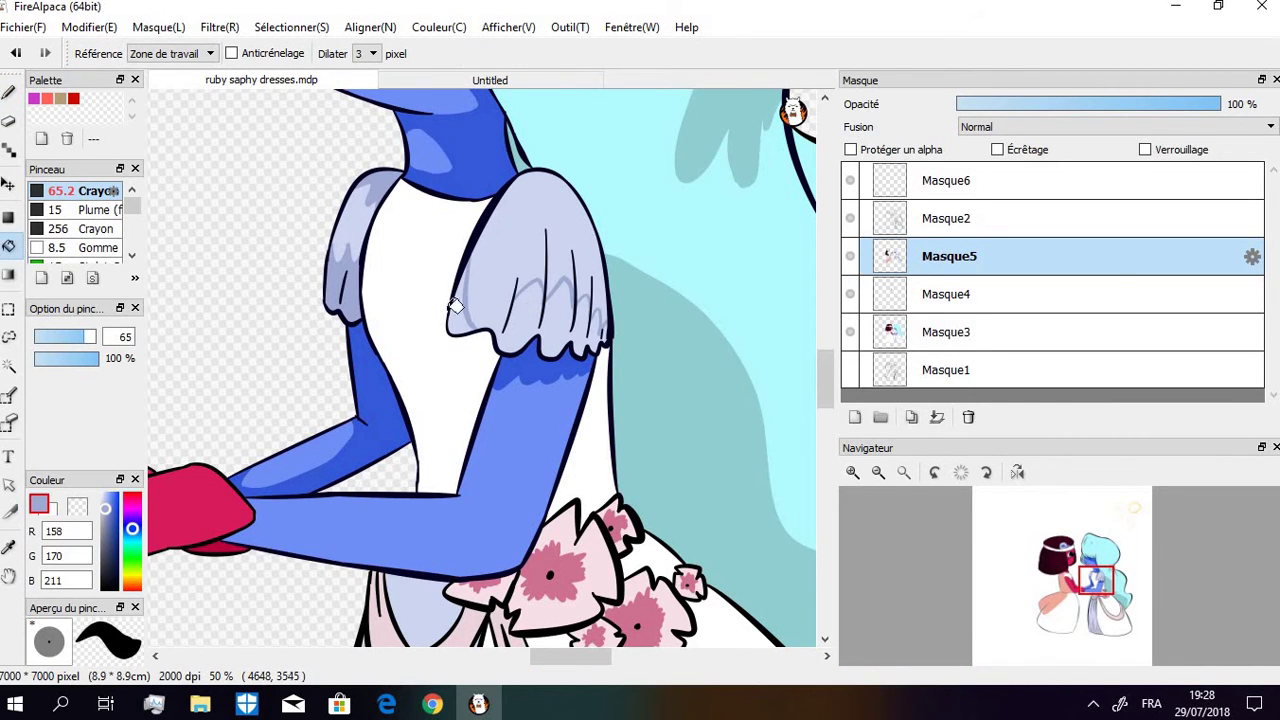
left_click(10, 93)
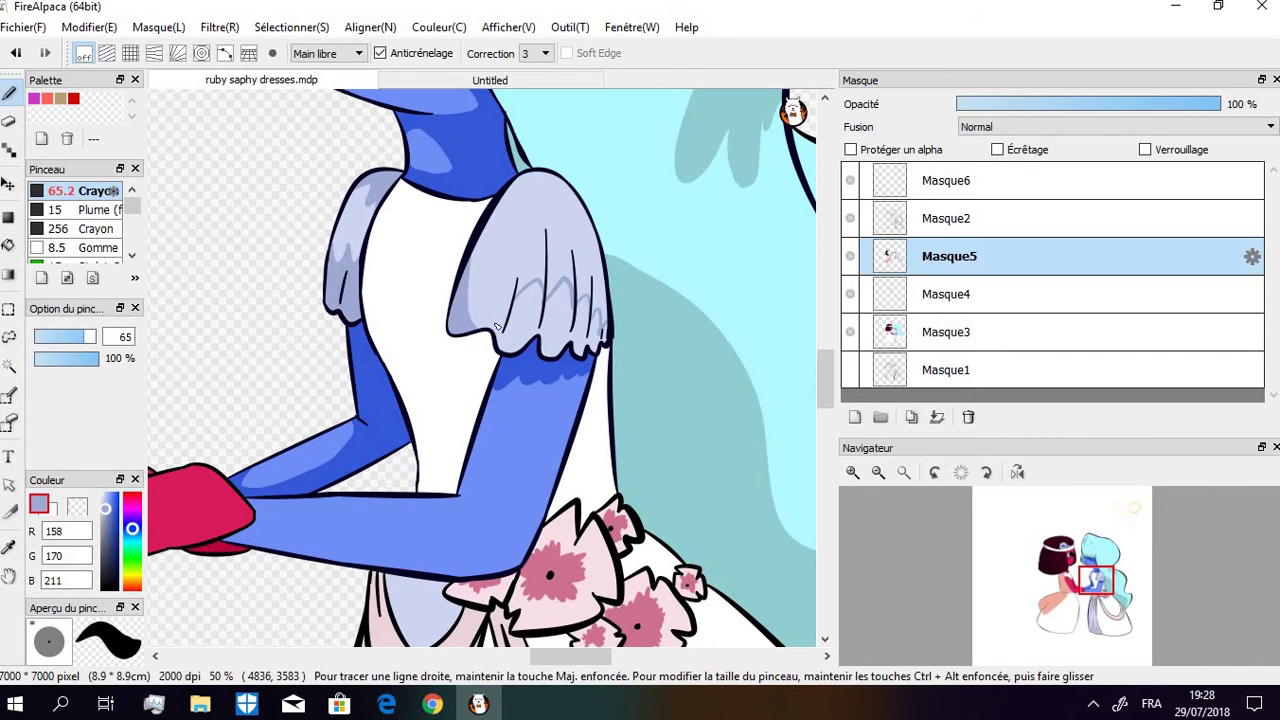
left_click(12, 245)
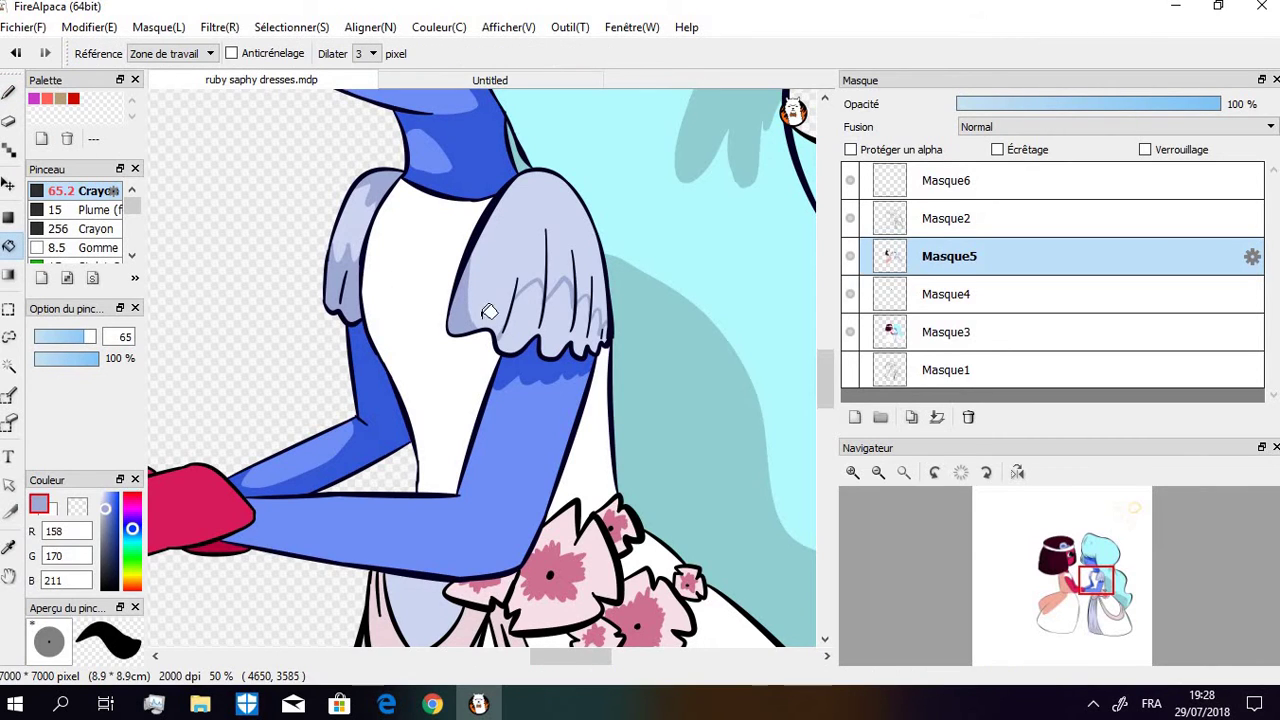
left_click(530, 314)
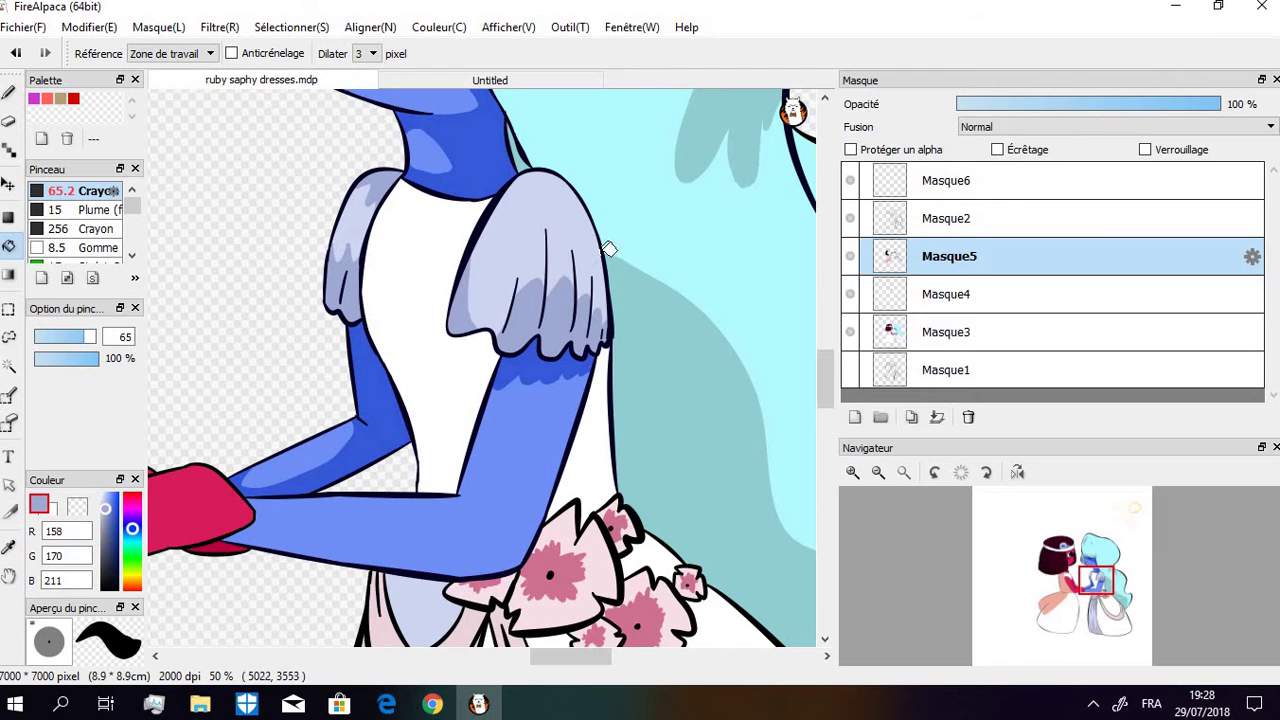
Fill the small blue panel above the pink waist drape and draw a jagged shadow edge across the upper pleated panel
mouse_move(830, 387)
left_mouse_down()
mouse_move(830, 447)
mouse_move(826, 431)
left_mouse_up()
left_click(473, 205)
left_click(9, 93)
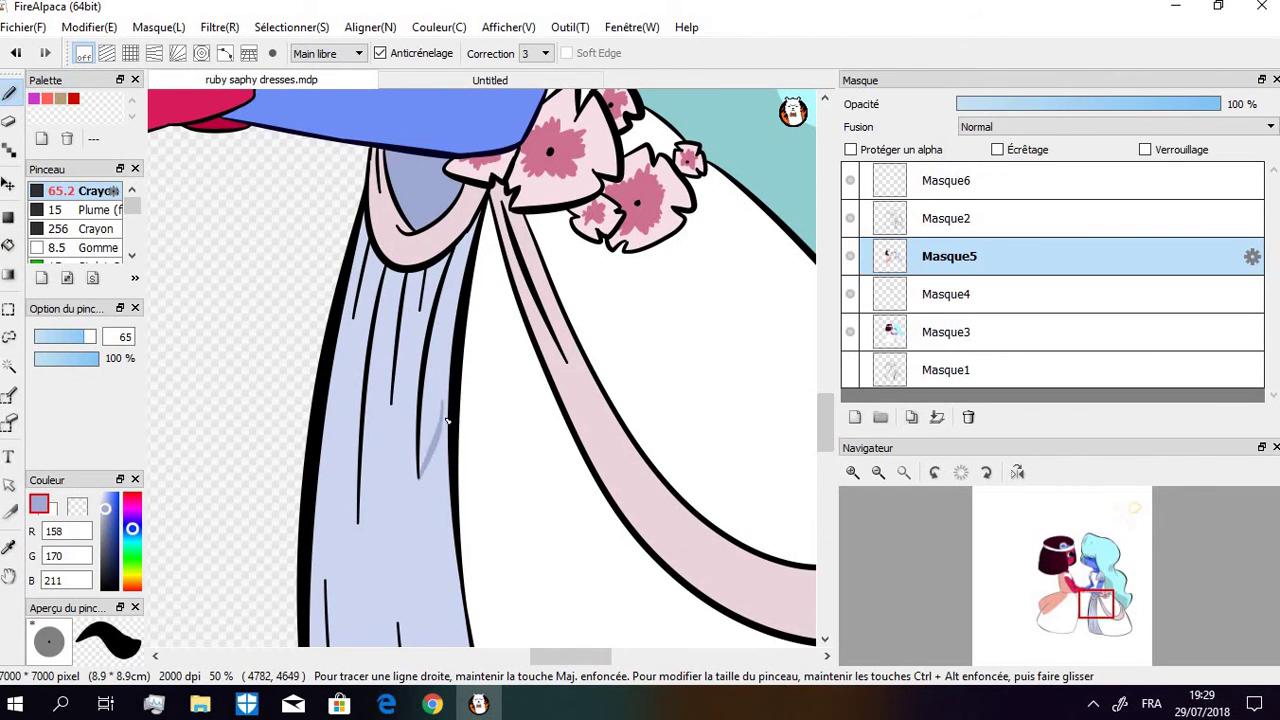
left_click_drag(419, 474, 451, 398)
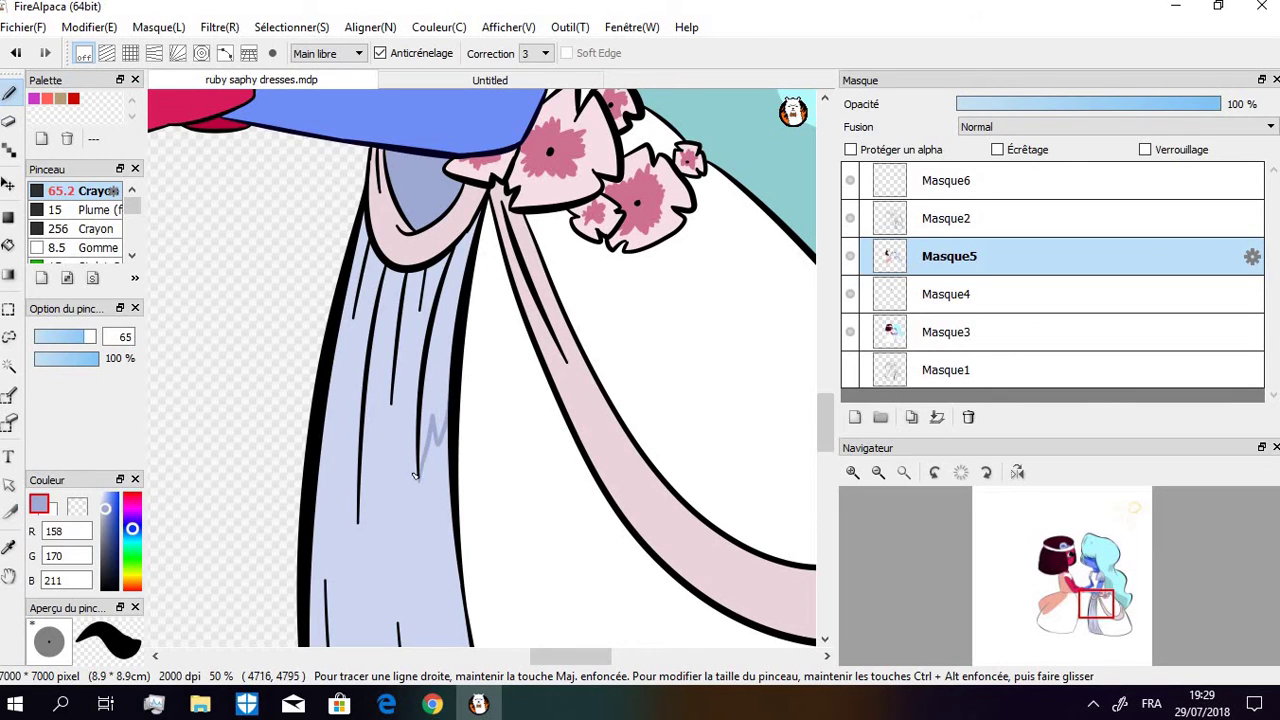
mouse_move(415, 475)
left_mouse_down()
mouse_move(402, 340)
mouse_move(395, 423)
mouse_move(385, 428)
mouse_move(378, 397)
mouse_move(349, 512)
mouse_move(332, 382)
left_mouse_up()
Fill the pleated panel's folds between the pink drape and the jagged edge with the greyish blue
key("g")
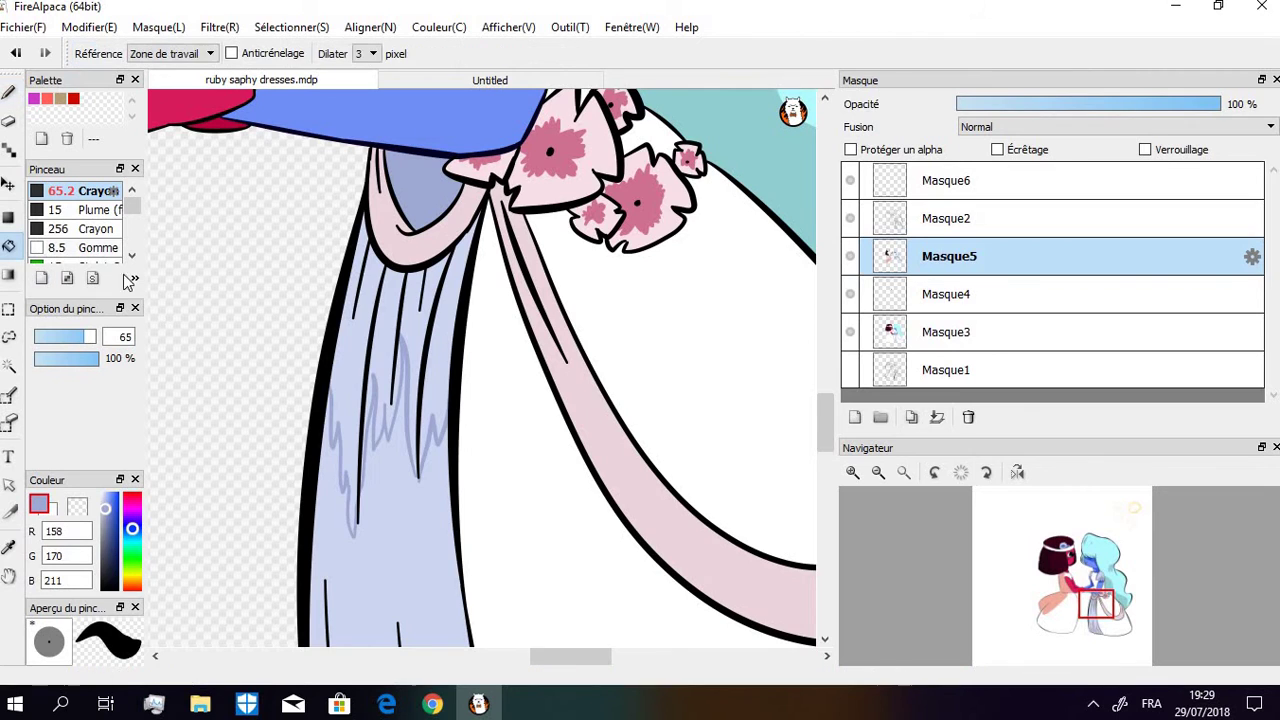
left_click(360, 352)
left_click(392, 328)
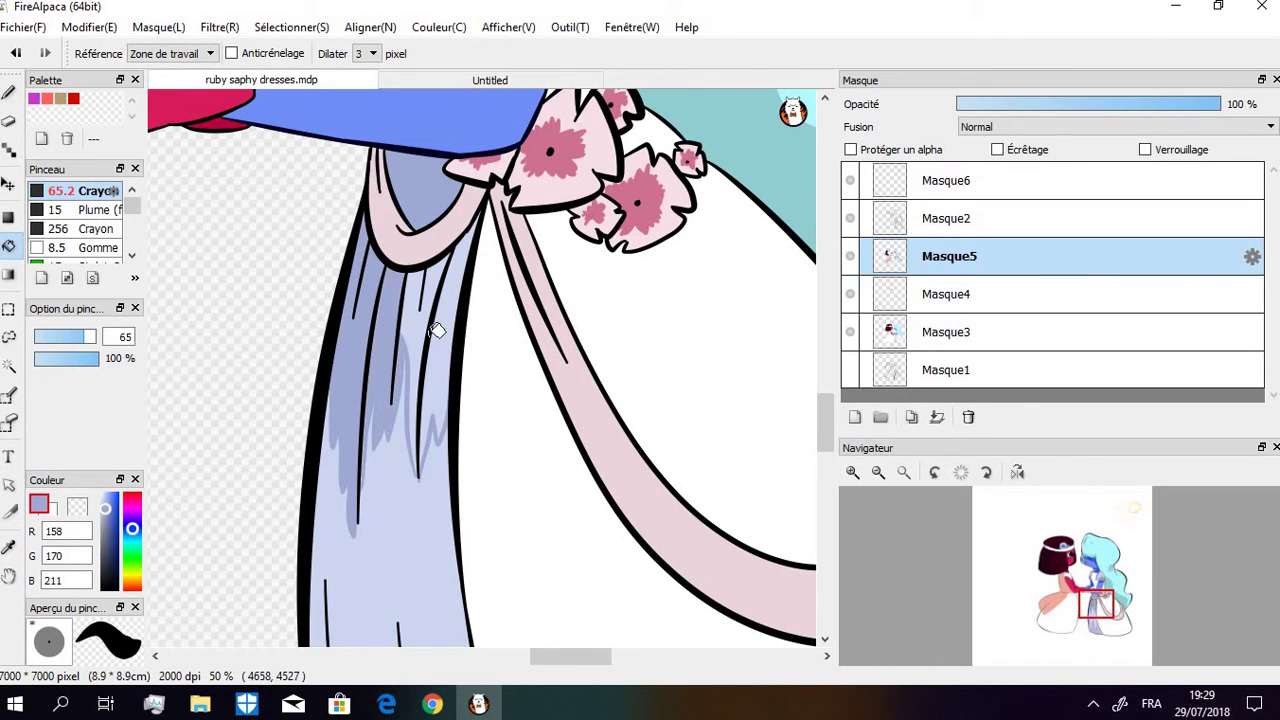
left_click(444, 328)
left_click(457, 343)
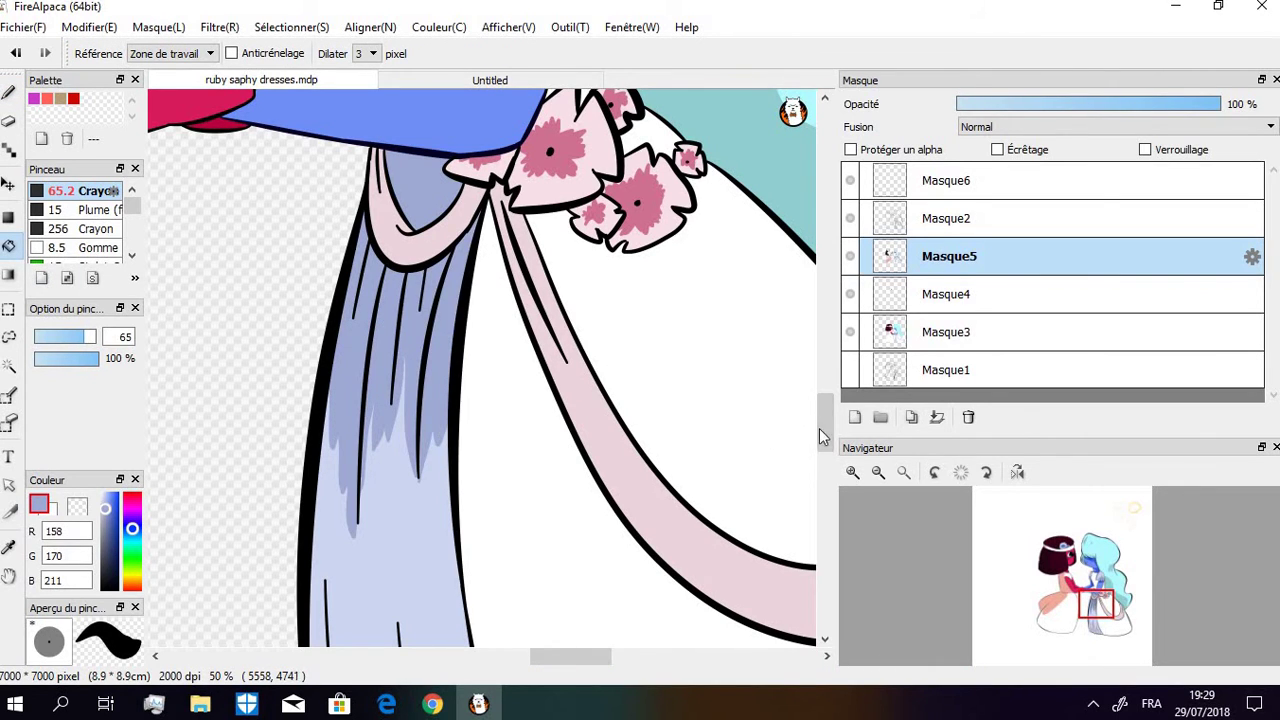
Draw a jagged shadow edge across the lower pleated panel, from its inner side to its outer side above the ruffled hem
scroll(820, 435, "down", 5)
left_click(9, 92)
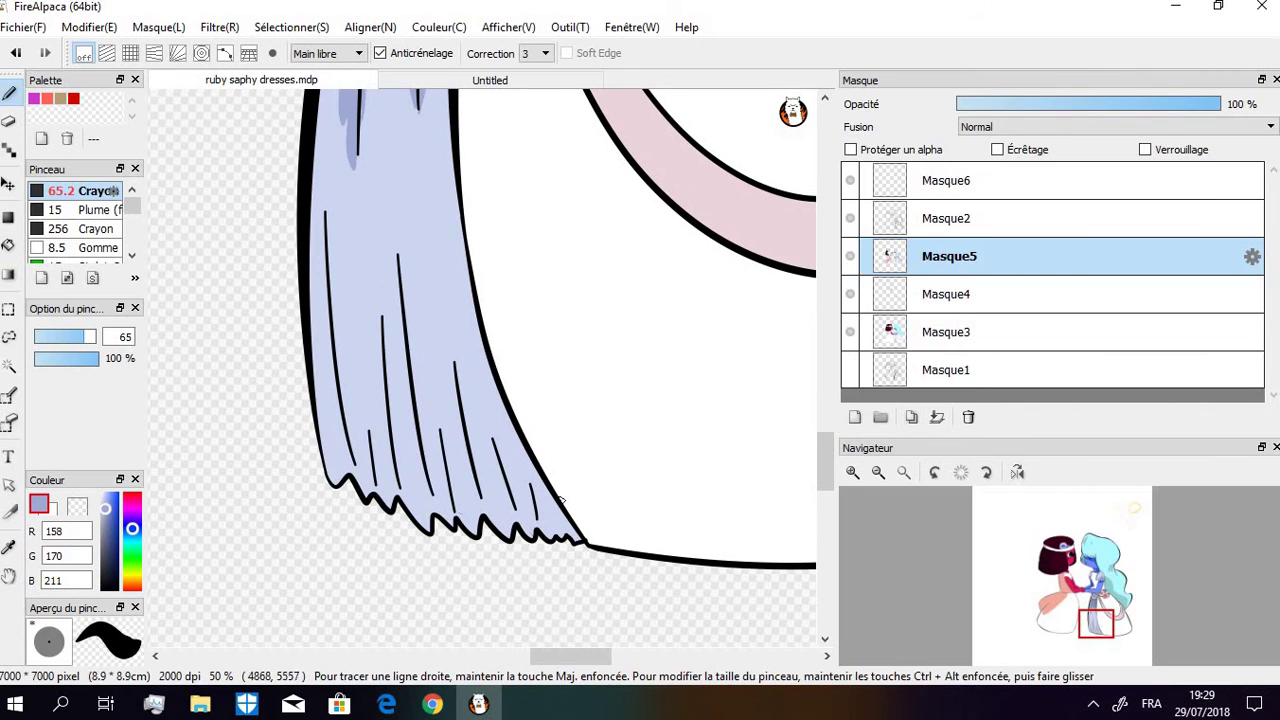
left_click_drag(462, 264, 478, 488)
left_click_drag(464, 445, 432, 386)
left_click_drag(432, 396, 440, 476)
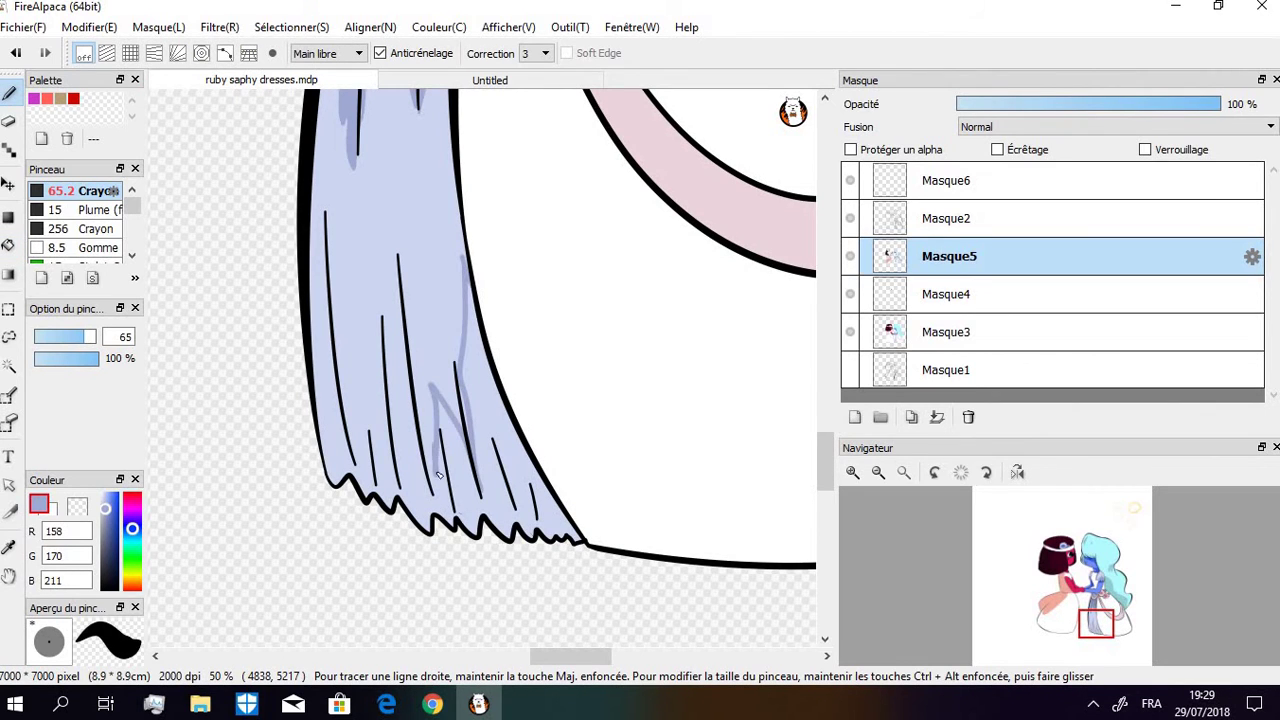
mouse_move(408, 334)
left_mouse_down()
mouse_move(426, 468)
mouse_move(398, 436)
left_mouse_up()
mouse_move(390, 382)
left_mouse_down()
mouse_move(389, 455)
mouse_move(366, 365)
left_mouse_up()
left_click_drag(376, 440, 336, 362)
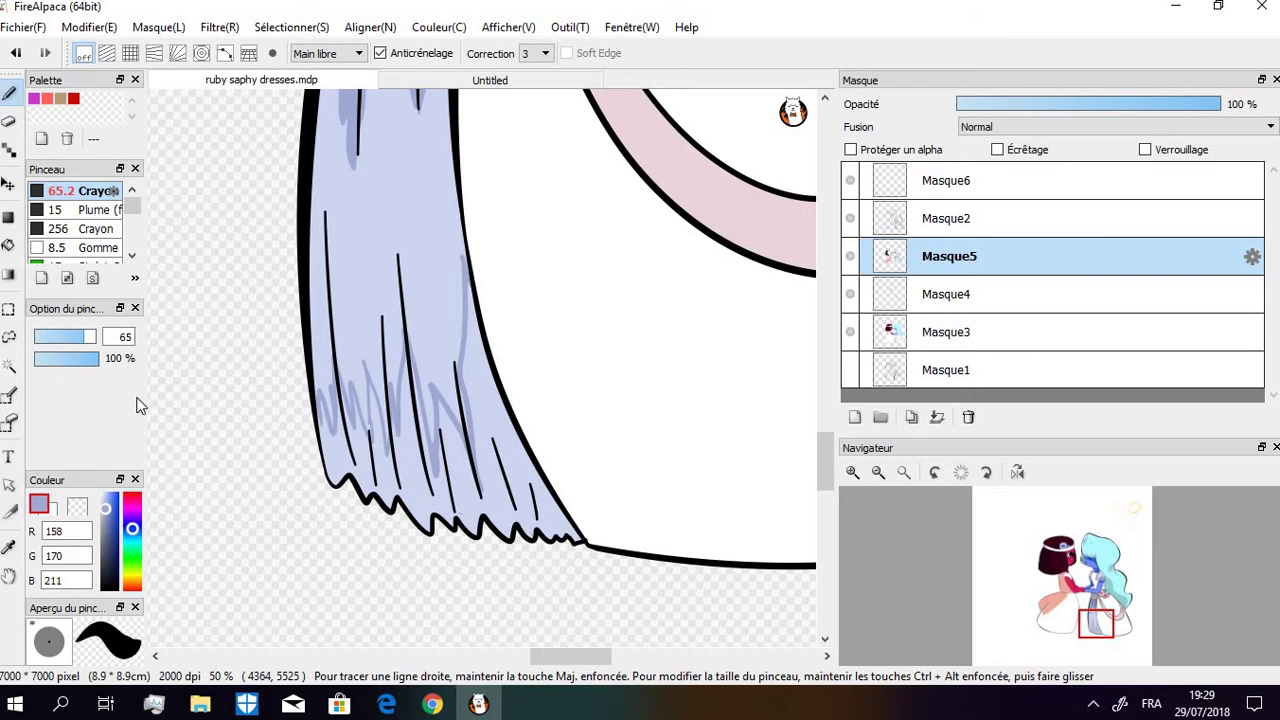
Fill the pleated panel's hem shadow with the greyish blue and touch up its edge beside the inner outline
left_click(9, 245)
left_click(508, 385)
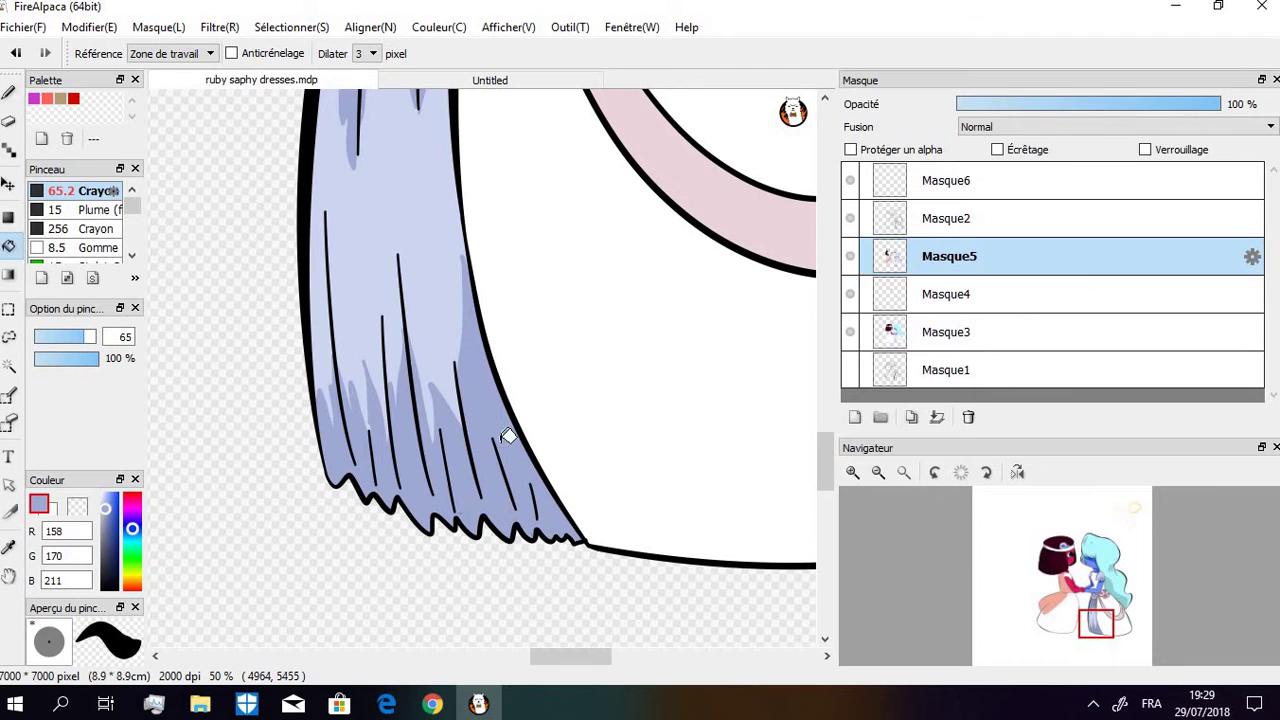
left_click(9, 92)
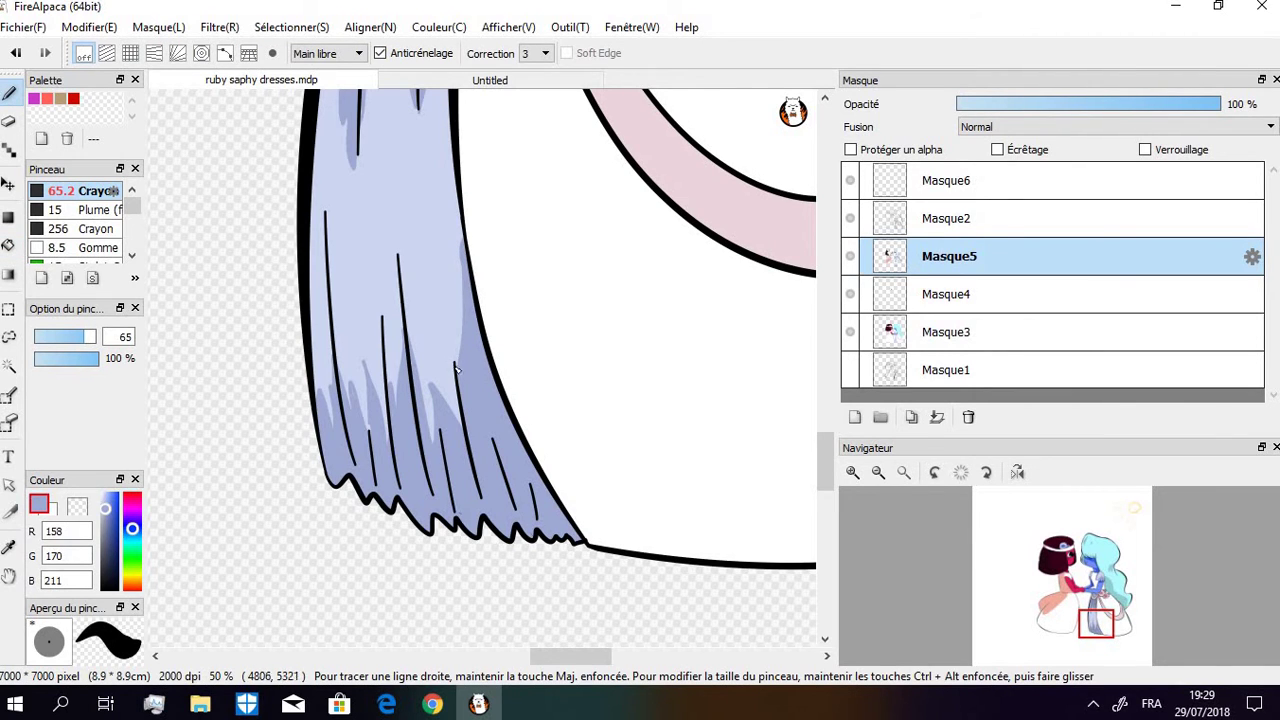
left_click_drag(458, 421, 452, 357)
Sample the dress's white and change the drawing colour to light purple RGB 187, 160, 229
left_click(878, 472)
left_click(878, 472)
left_click(878, 472)
left_click(878, 472)
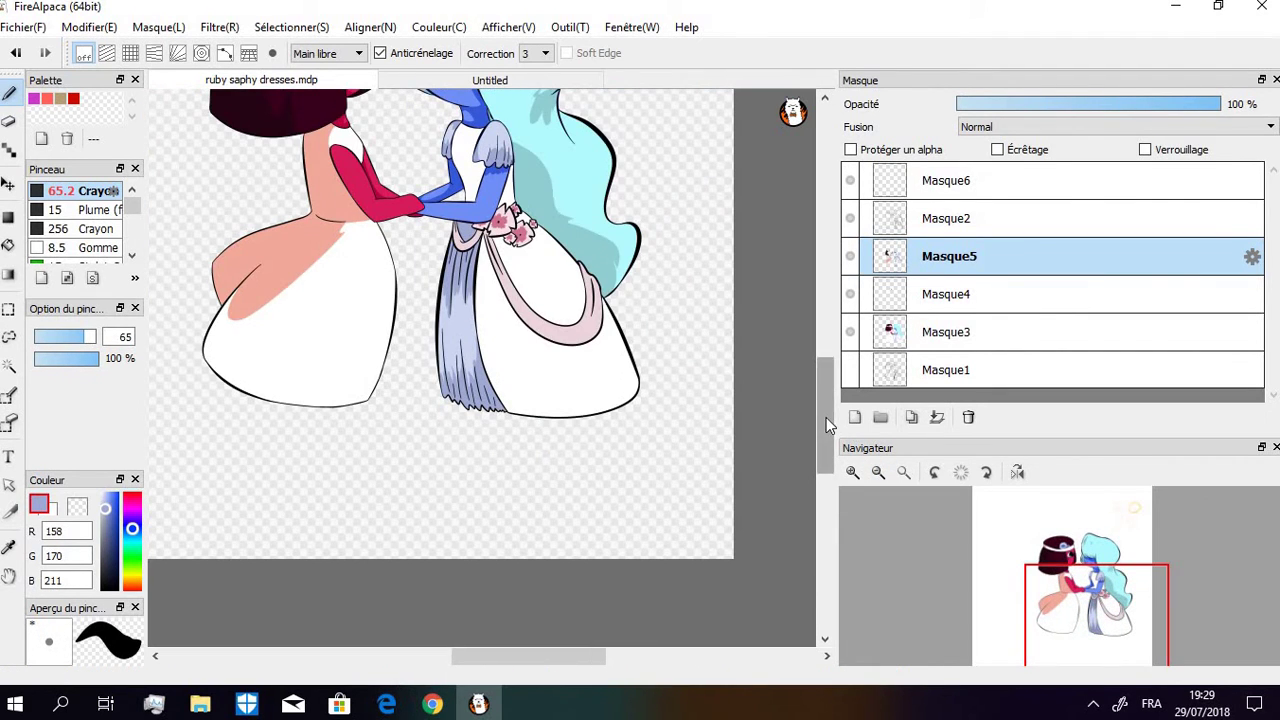
left_click_drag(826, 417, 825, 398)
left_click(853, 472)
left_click(853, 472)
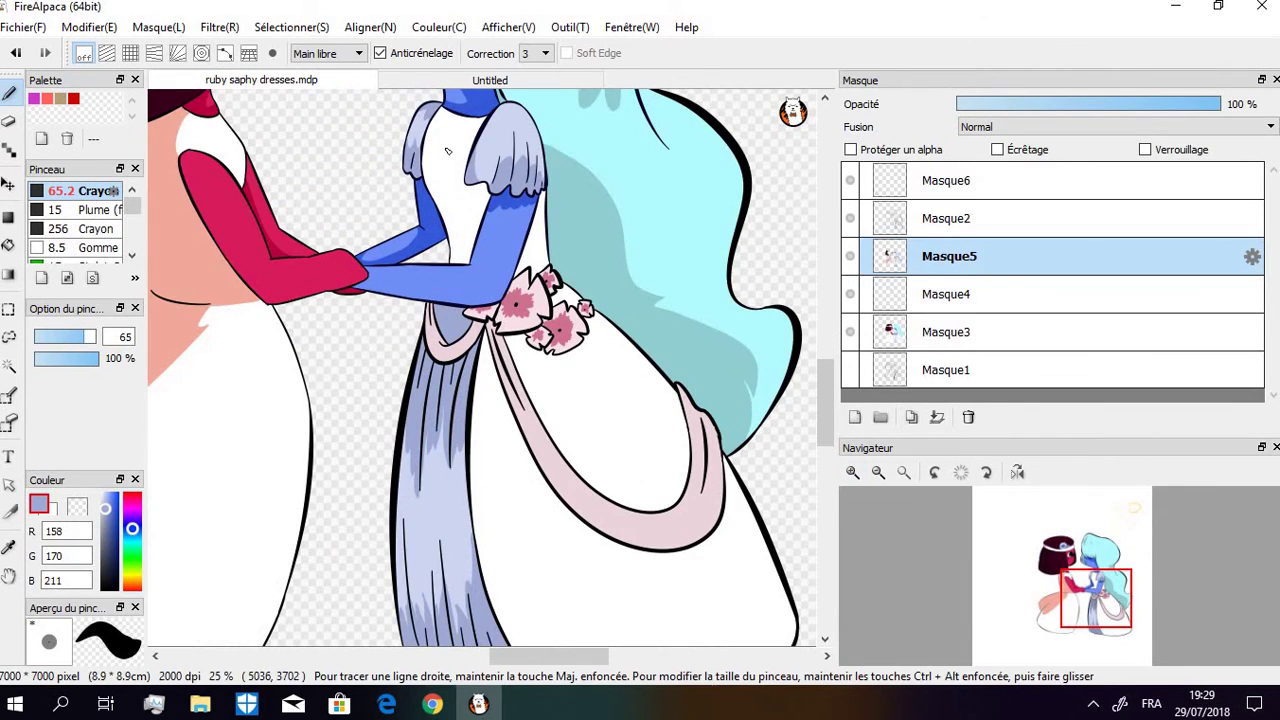
left_click(360, 265, "alt")
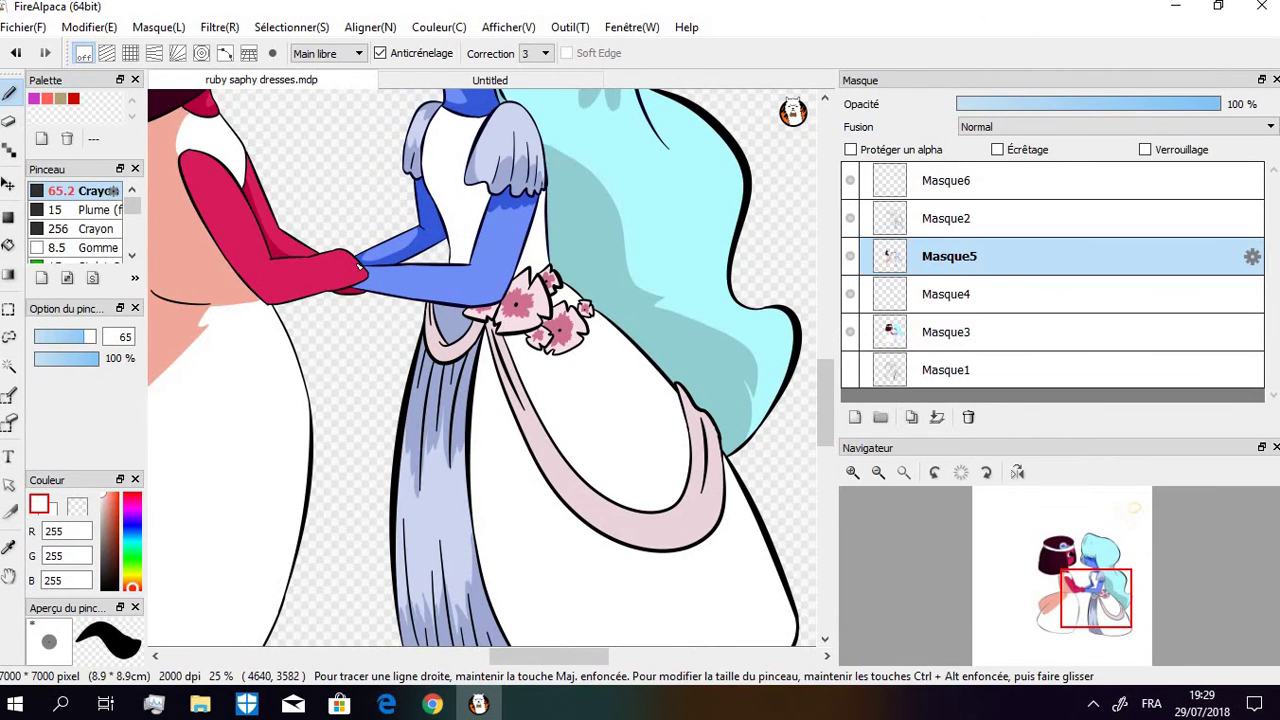
left_click(133, 520)
left_click_drag(112, 494, 106, 502)
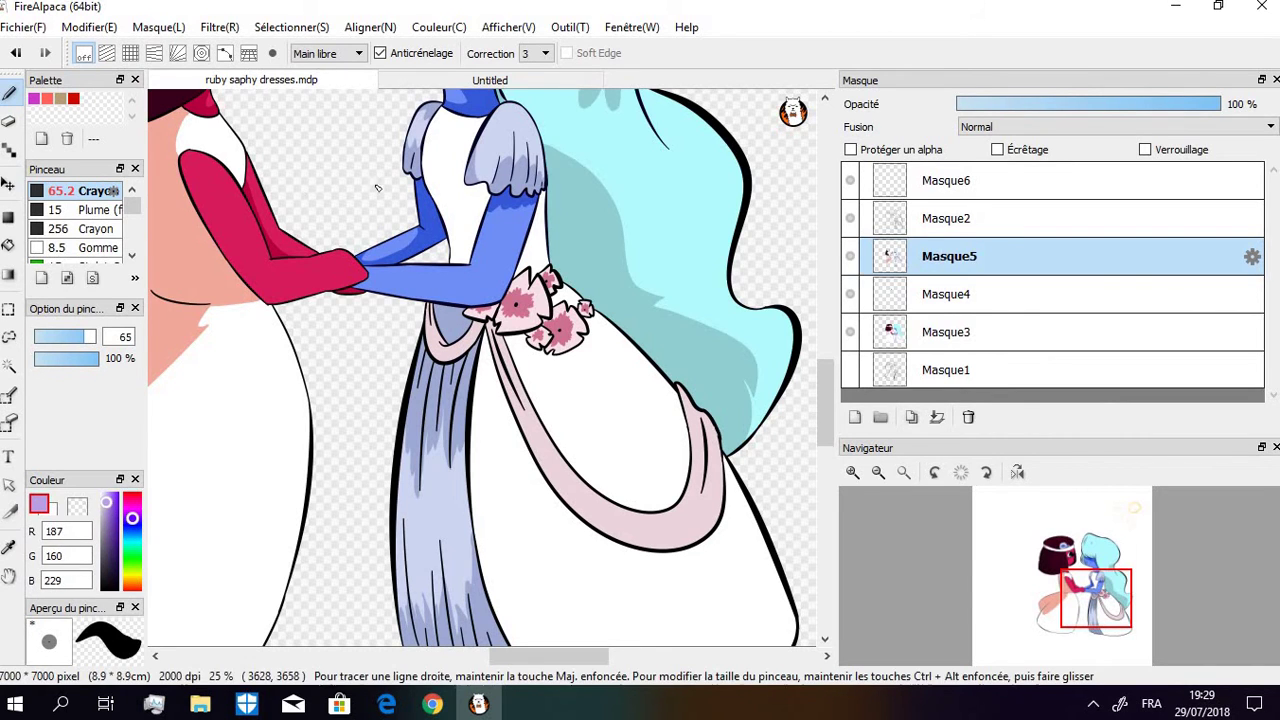
Draw a wavy shadow edge down the front of the white bodice and fill the area beside the arm with light purple
key("ctrl+z")
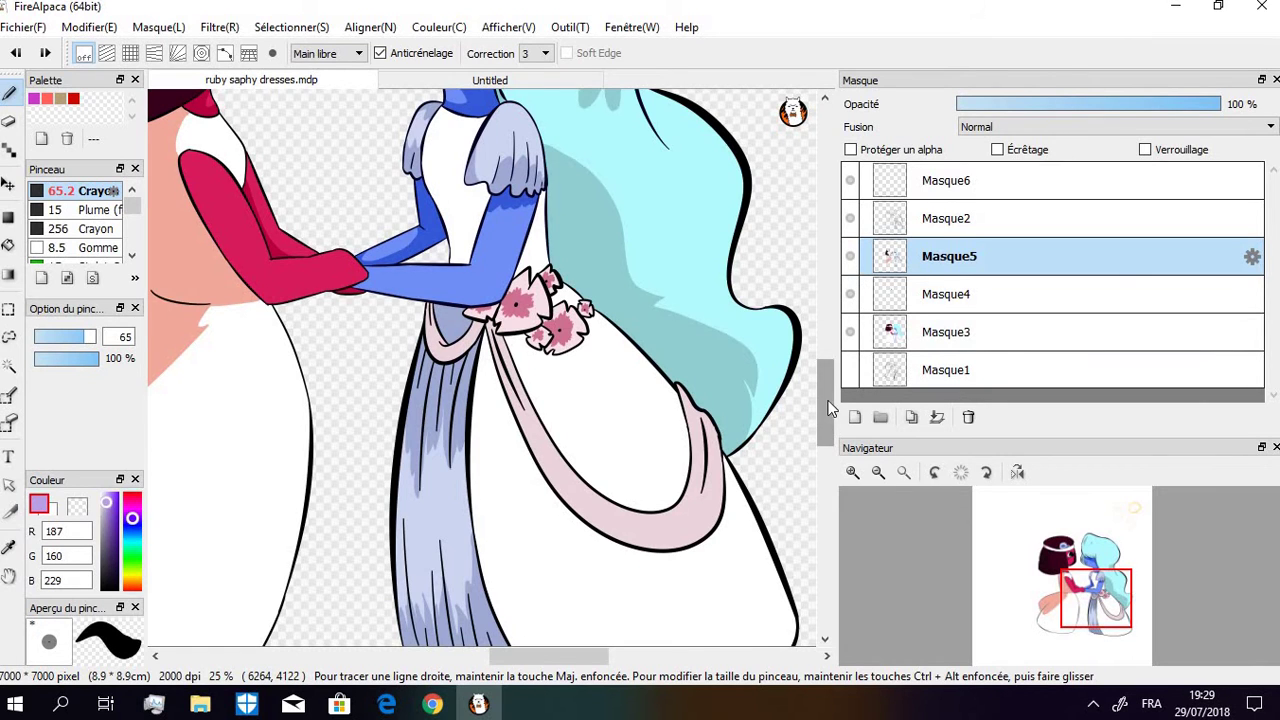
scroll(828, 400, "up", 2)
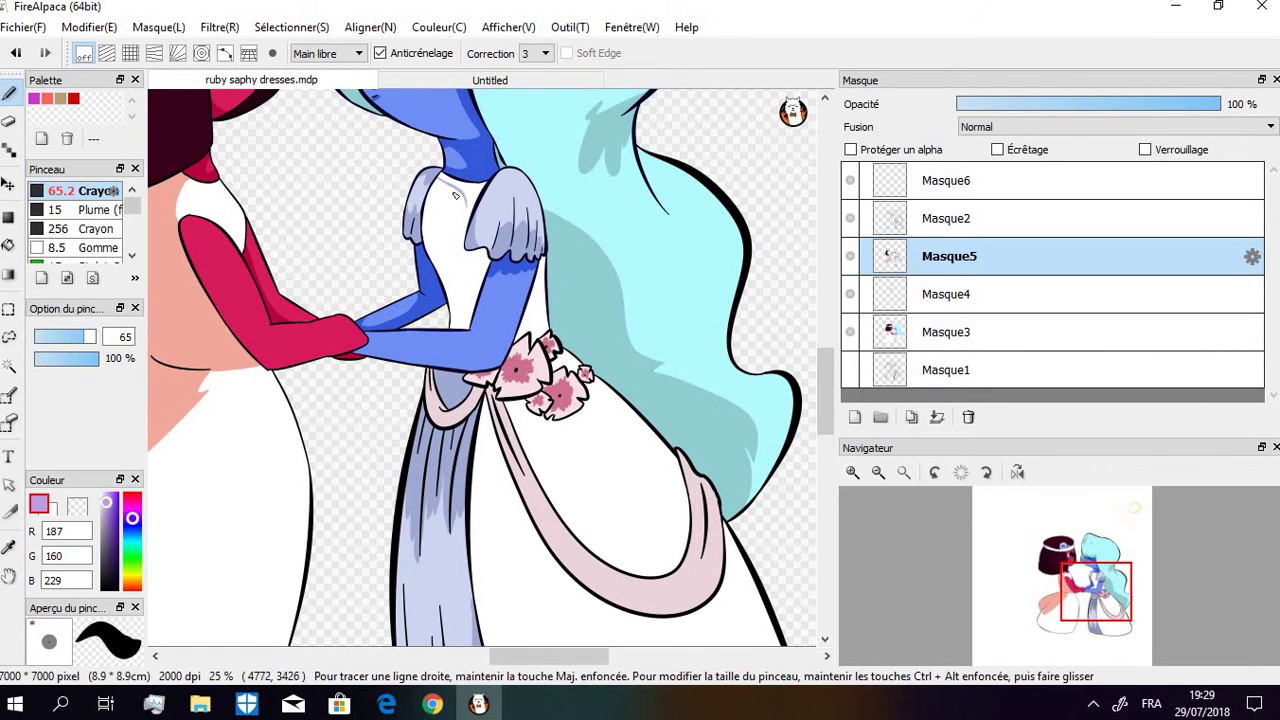
mouse_move(441, 181)
left_mouse_down()
mouse_move(469, 237)
mouse_move(468, 271)
mouse_move(469, 205)
mouse_move(471, 300)
left_mouse_up()
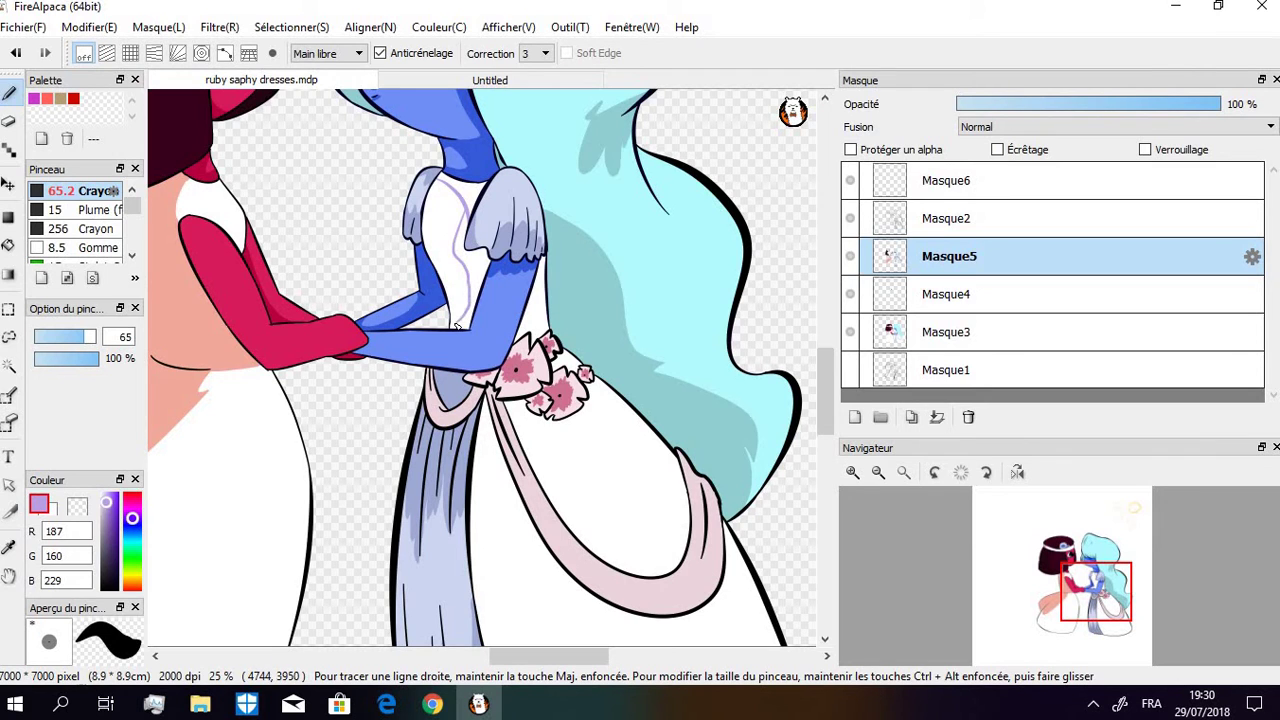
left_click(8, 245)
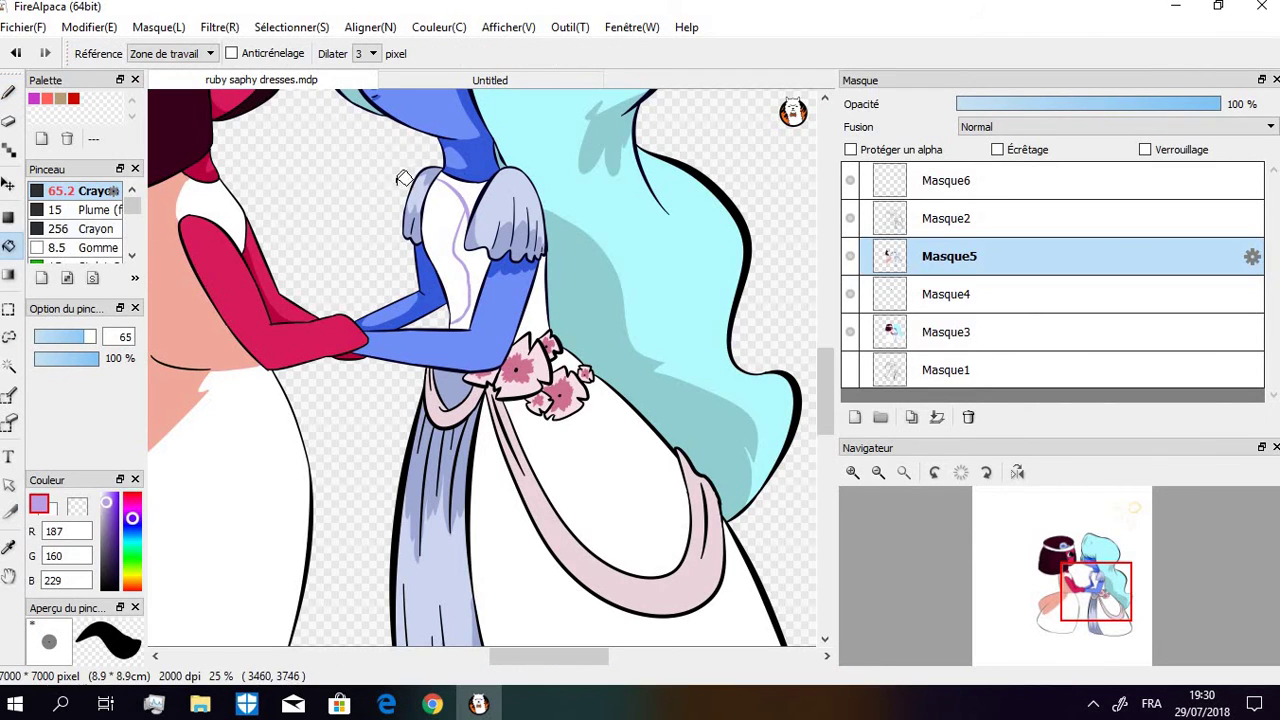
left_click(466, 195)
left_click(487, 262)
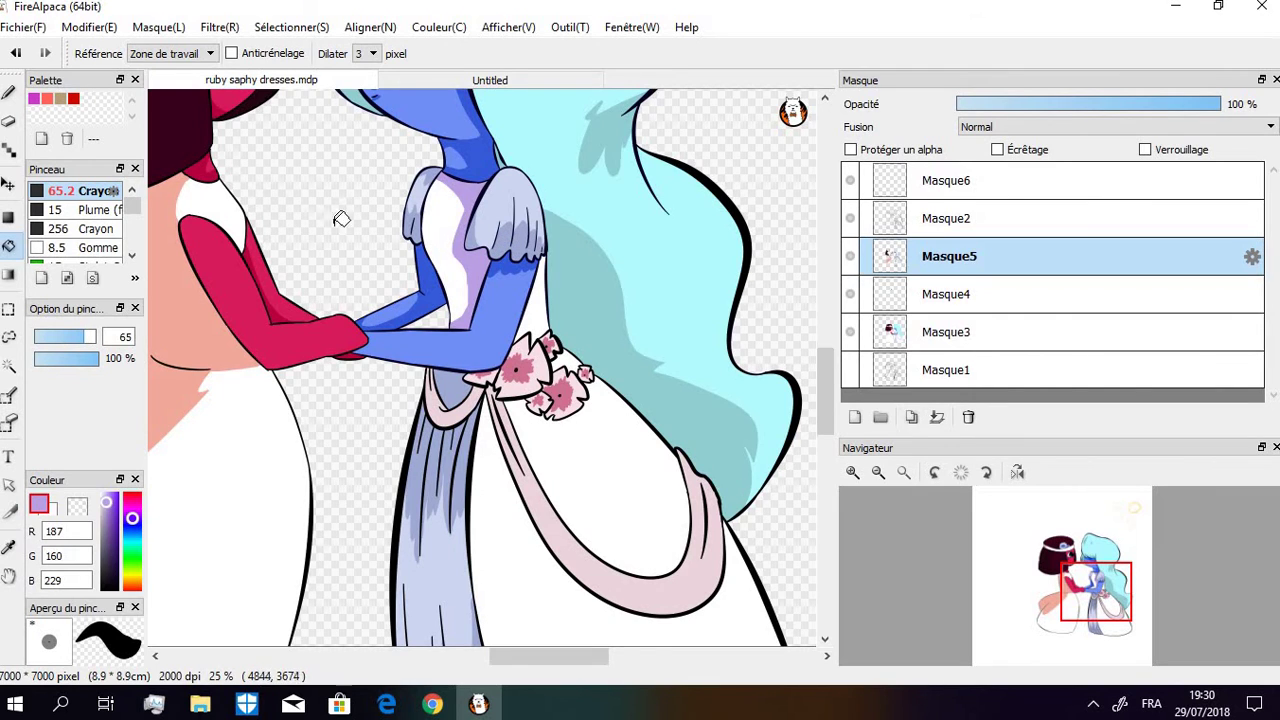
Outline and fill light purple shadows on the bodice side behind the arm and on the white patch between the waist flowers
left_click(9, 93)
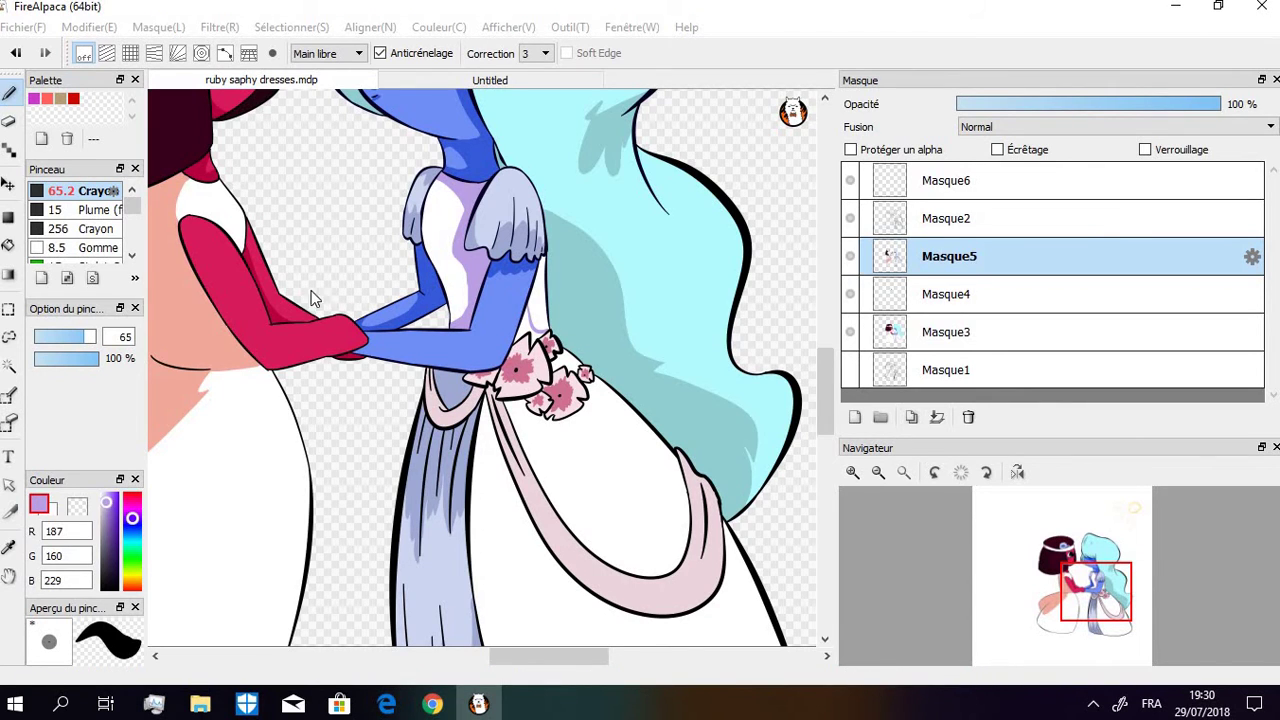
left_click(9, 246)
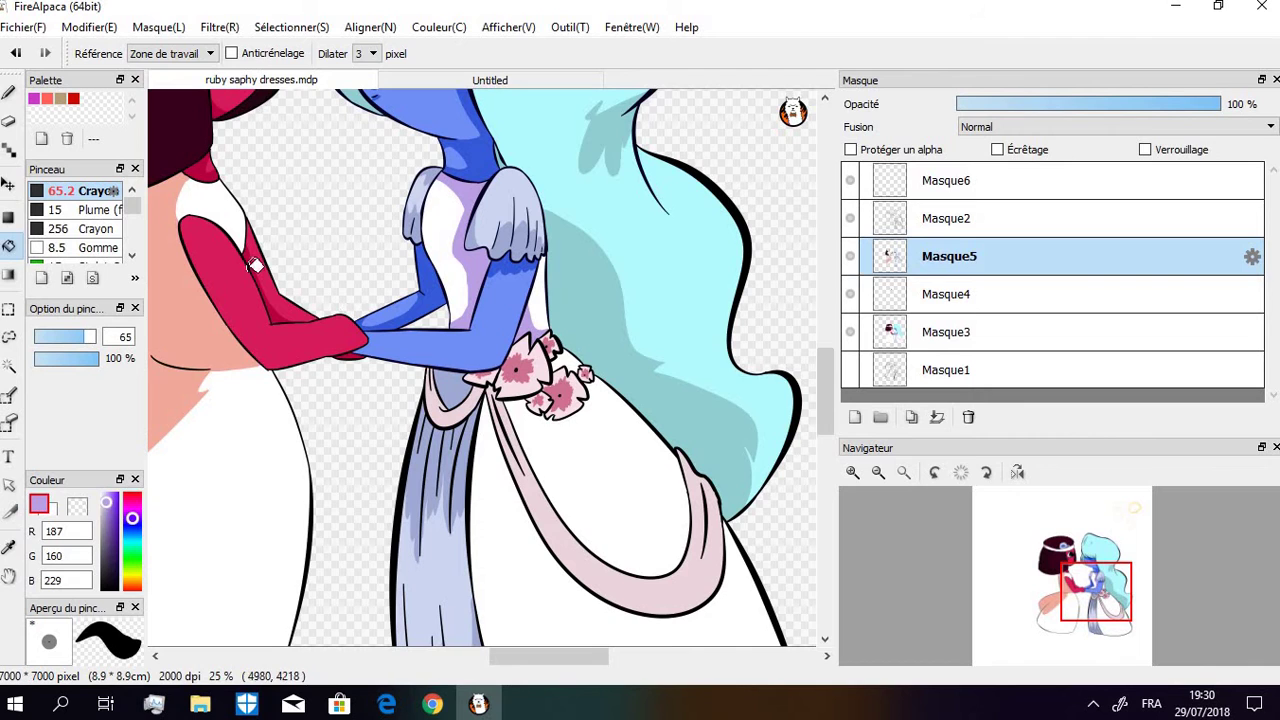
left_click(9, 92)
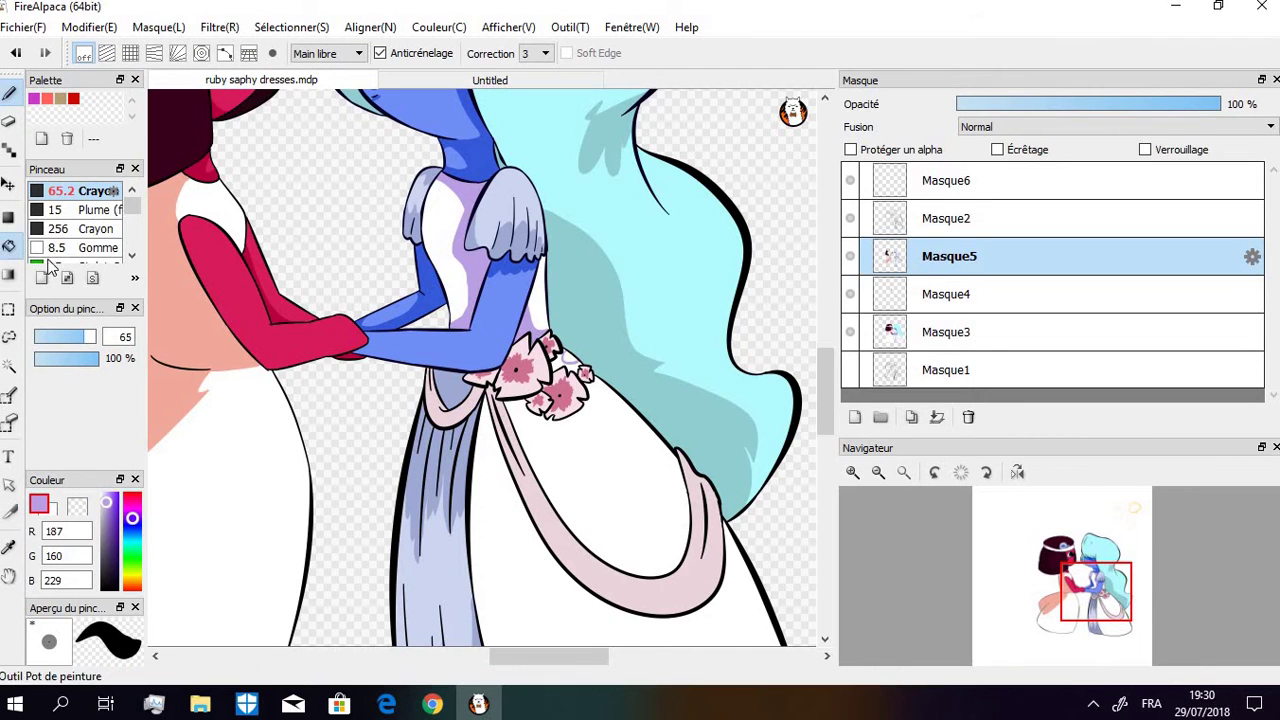
left_click(9, 246)
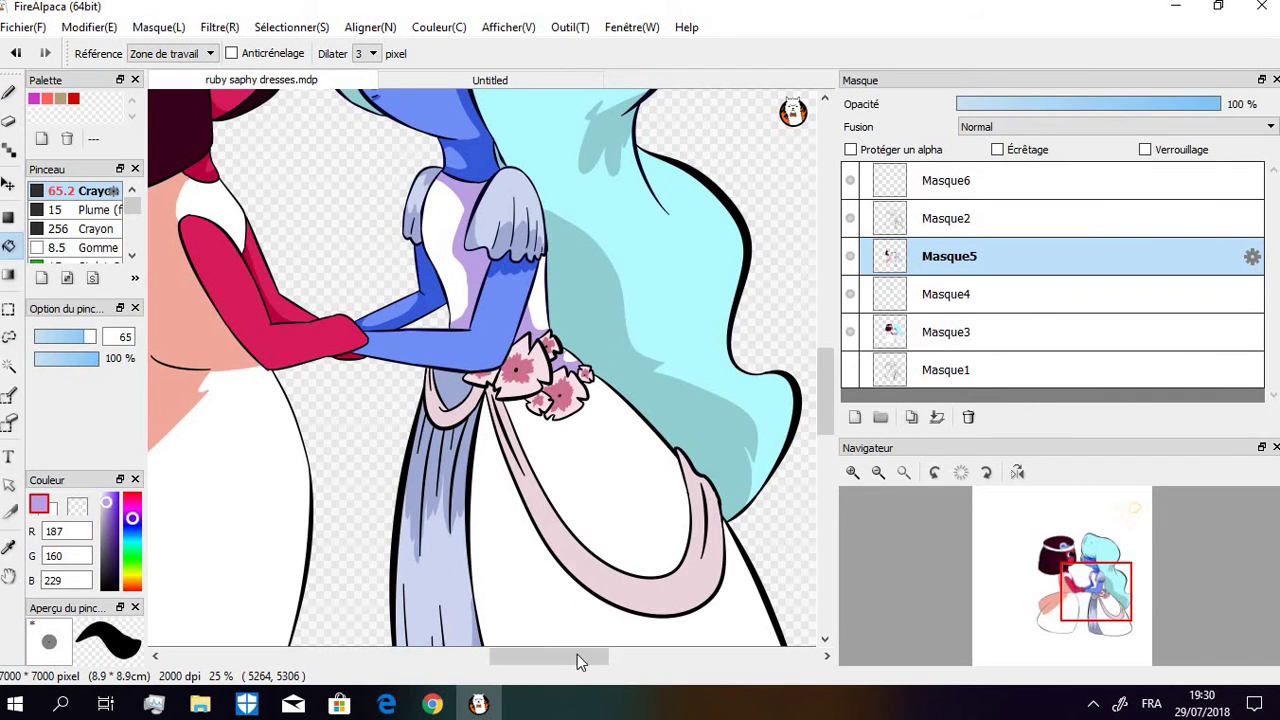
Draw a wavy shadow outline beneath the waist flowers on the white skirt and fill it with light purple
left_click_drag(577, 654, 608, 655)
left_click(852, 472)
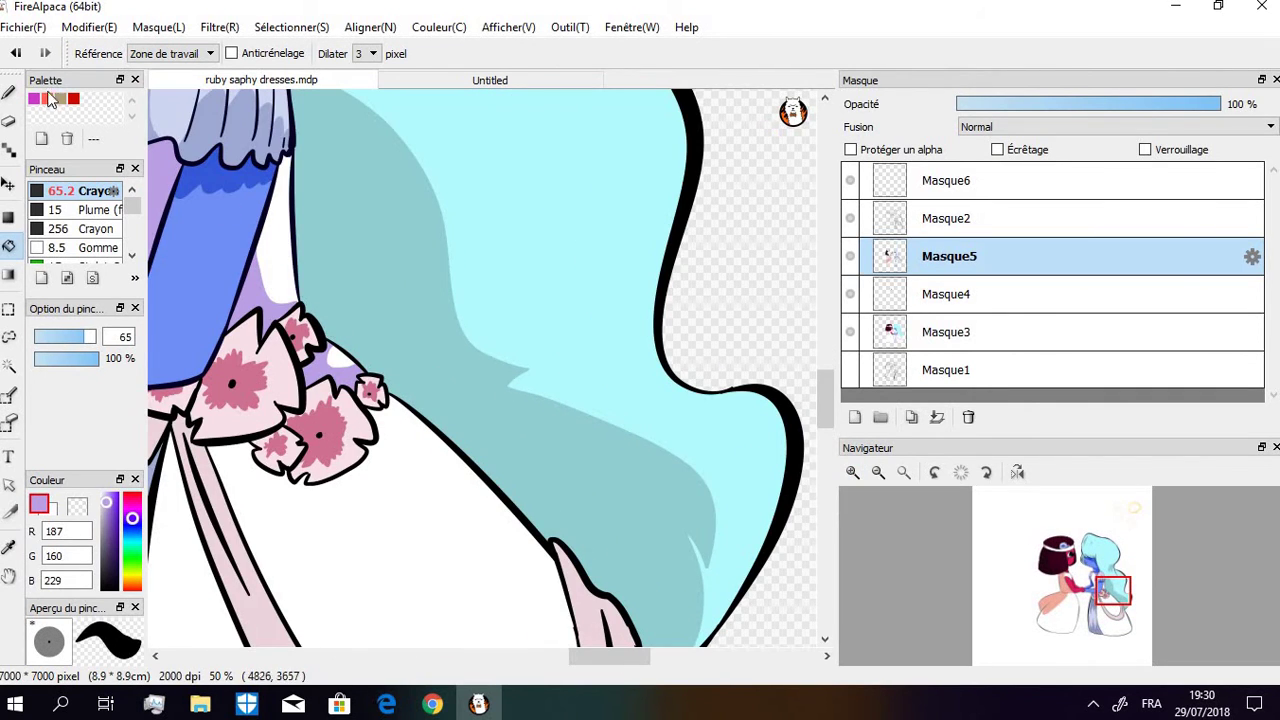
left_click(9, 92)
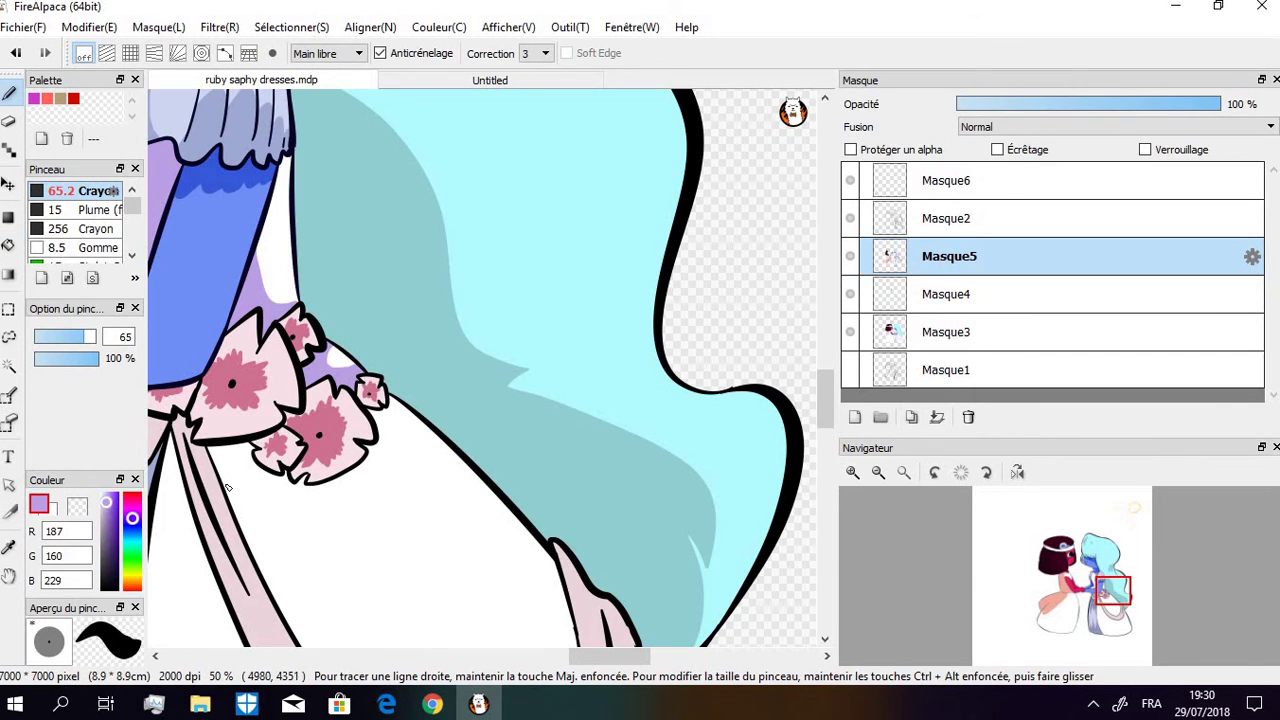
mouse_move(228, 487)
left_mouse_down()
mouse_move(292, 506)
mouse_move(331, 500)
left_mouse_up()
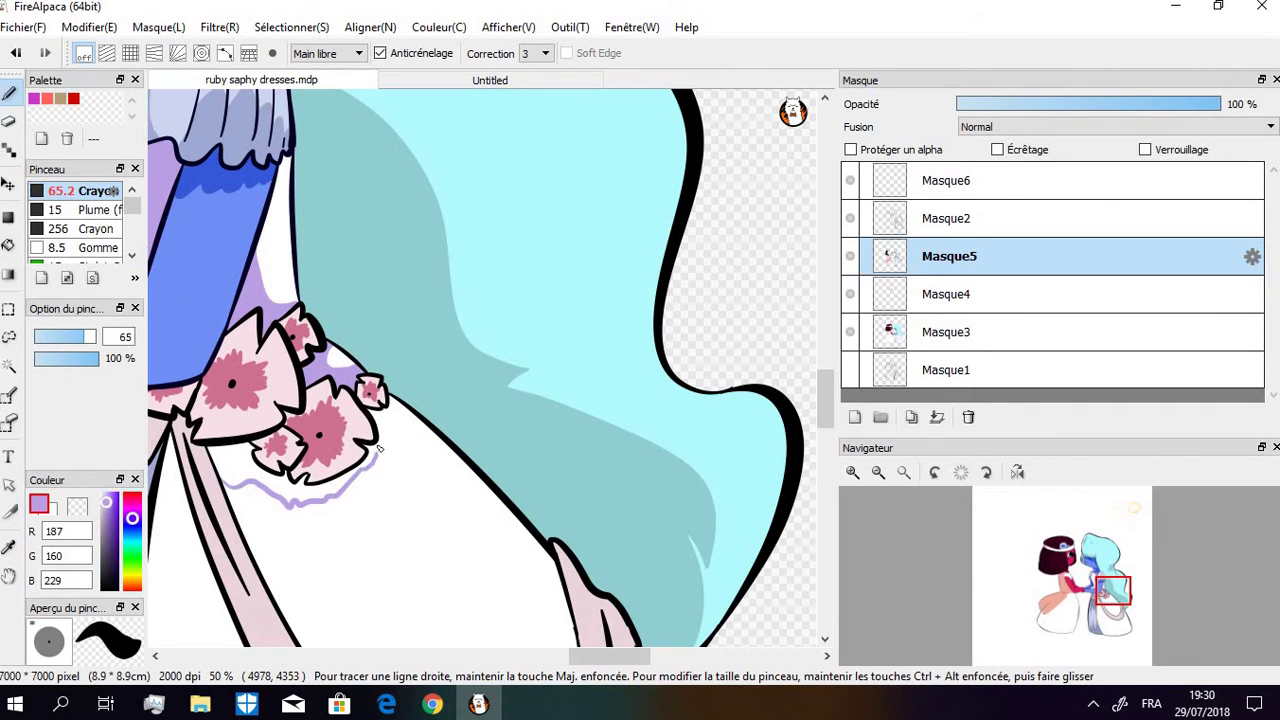
left_click(9, 245)
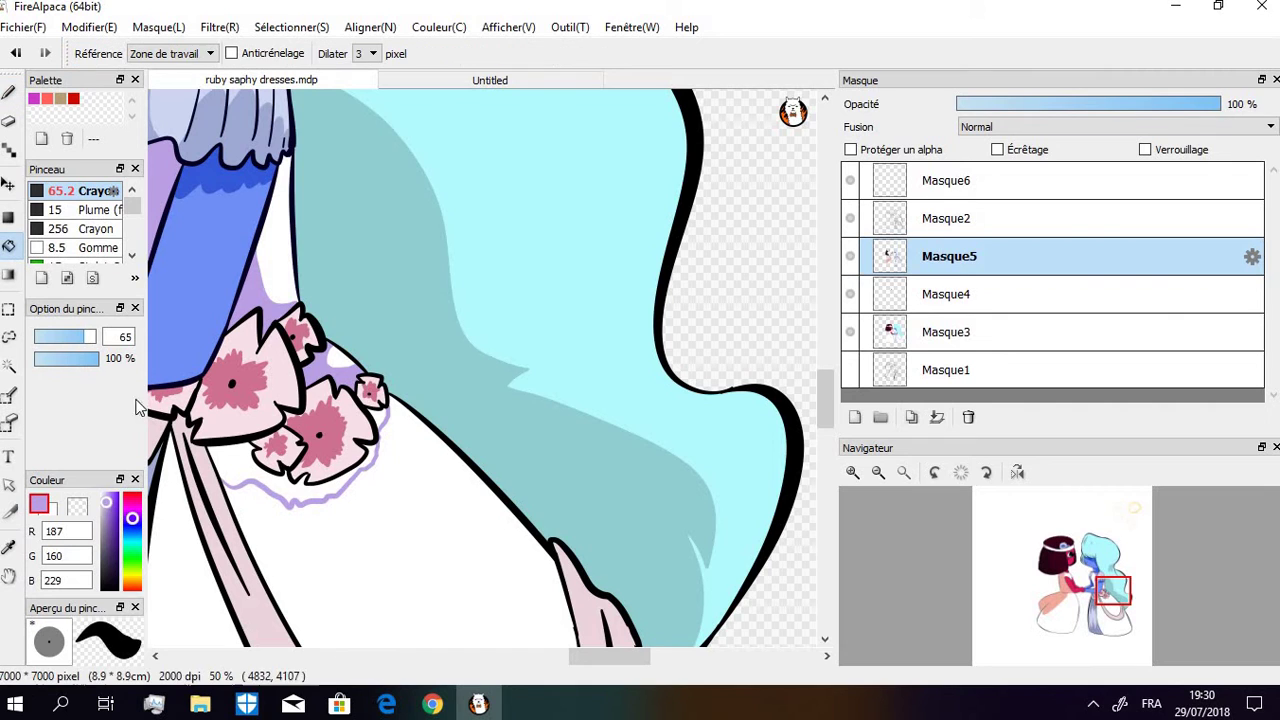
left_click(248, 458)
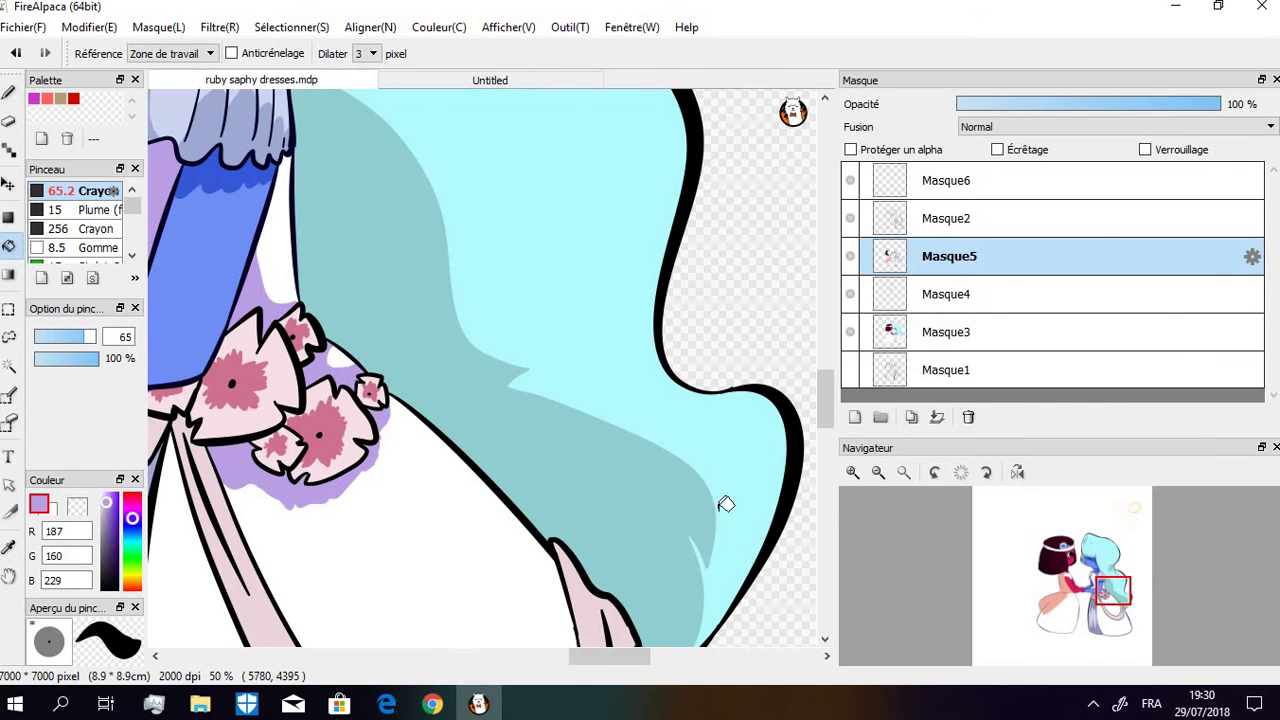
Select the lower white skirt, draw a curved shadow edge below the long pink drape, fill it with light purple and deselect
left_click(877, 474)
left_click(877, 474)
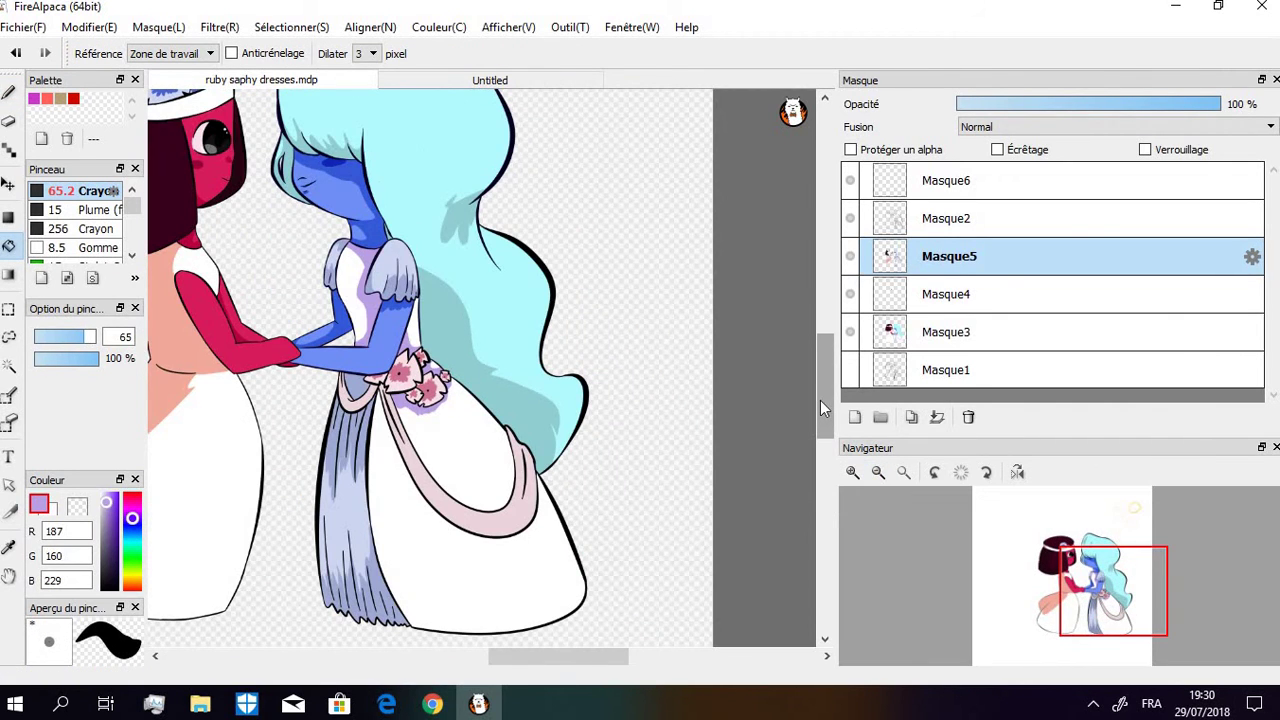
left_click_drag(823, 394, 825, 404)
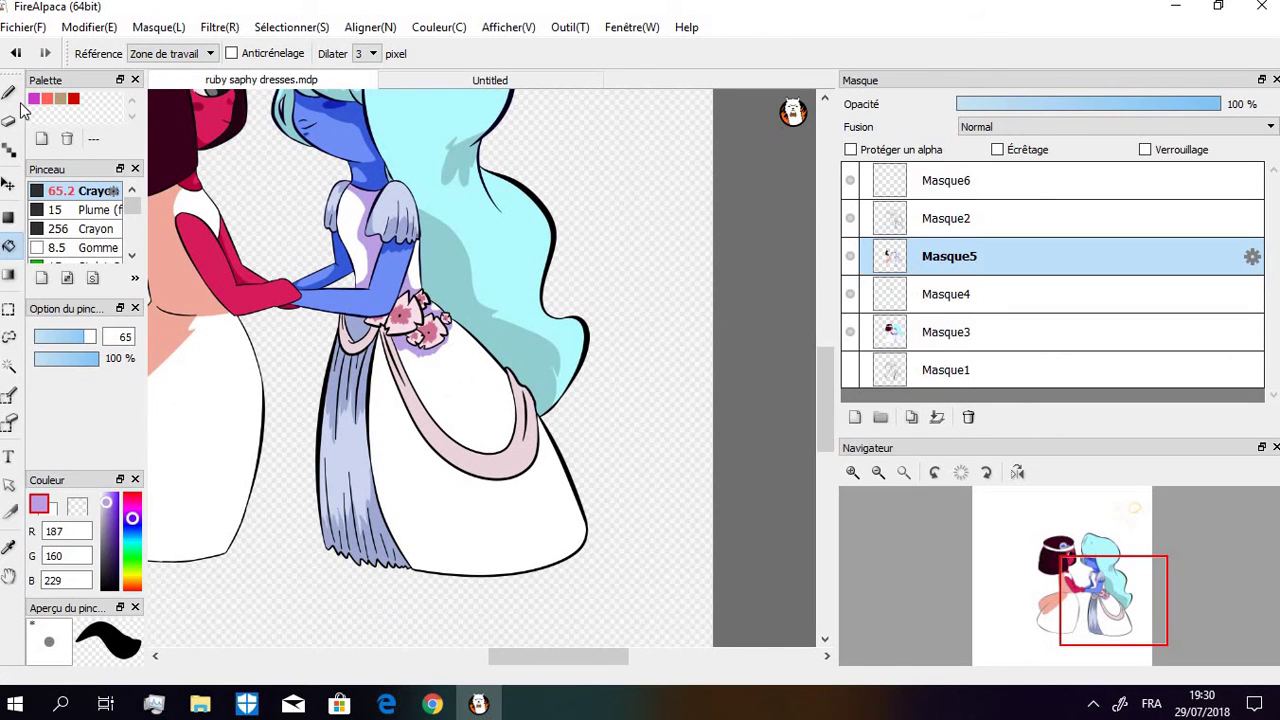
key("b")
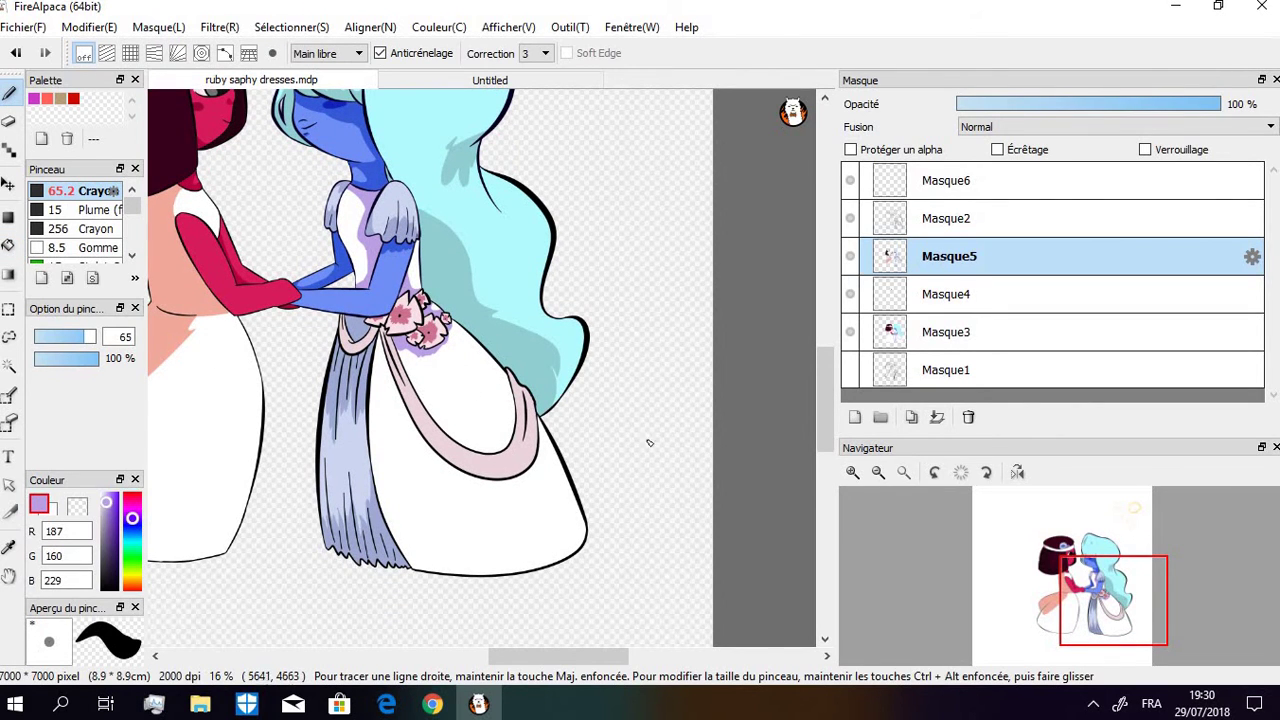
left_click(9, 365)
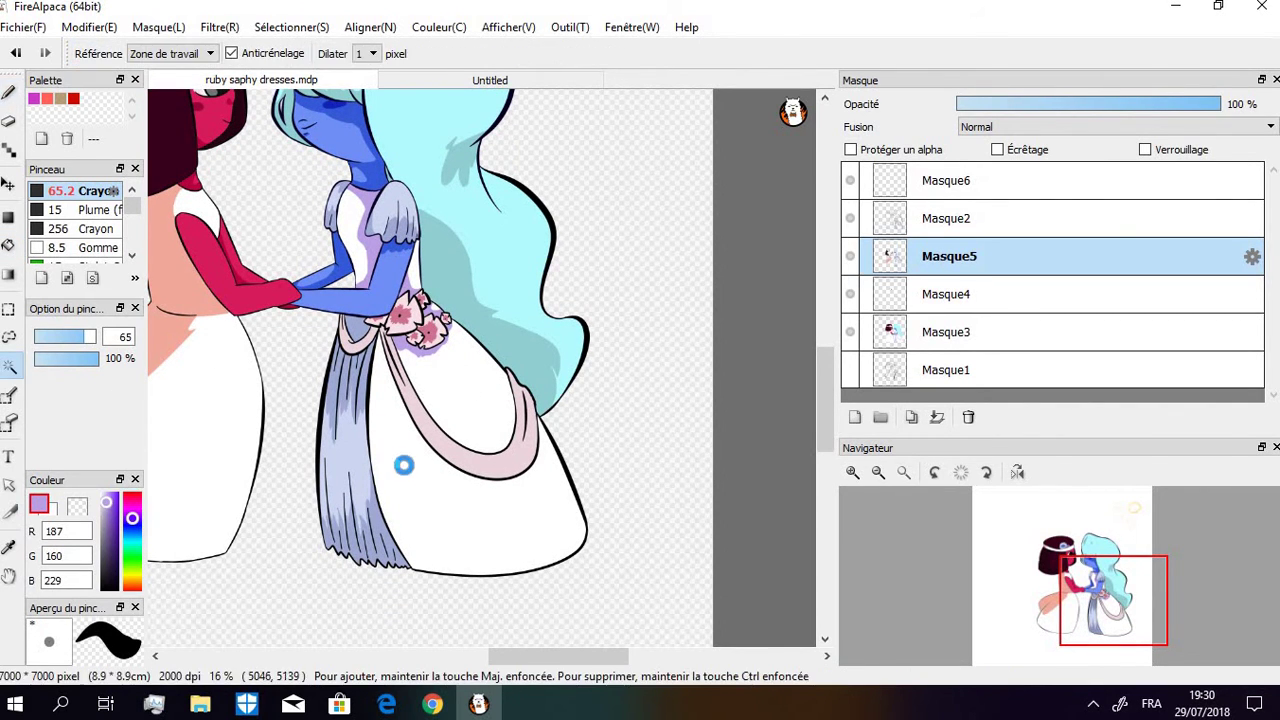
left_click(403, 362)
key("b")
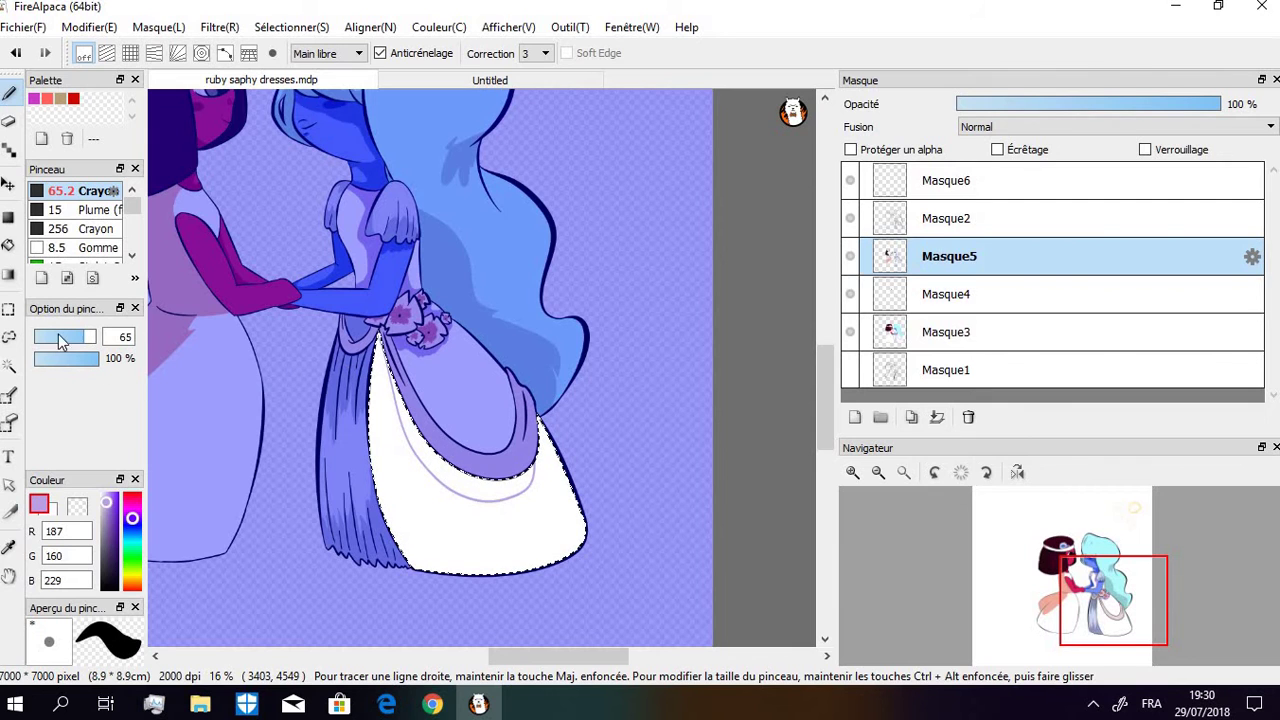
left_click(9, 245)
left_click(422, 430)
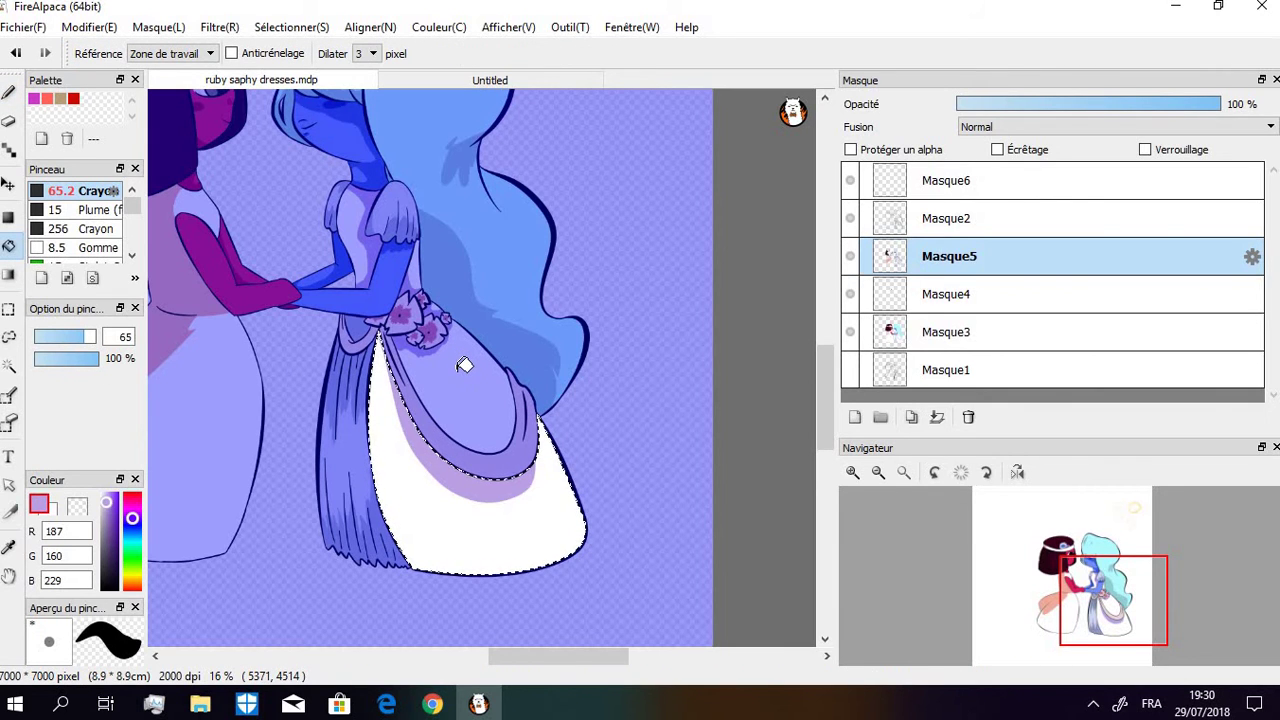
key("ctrl+d")
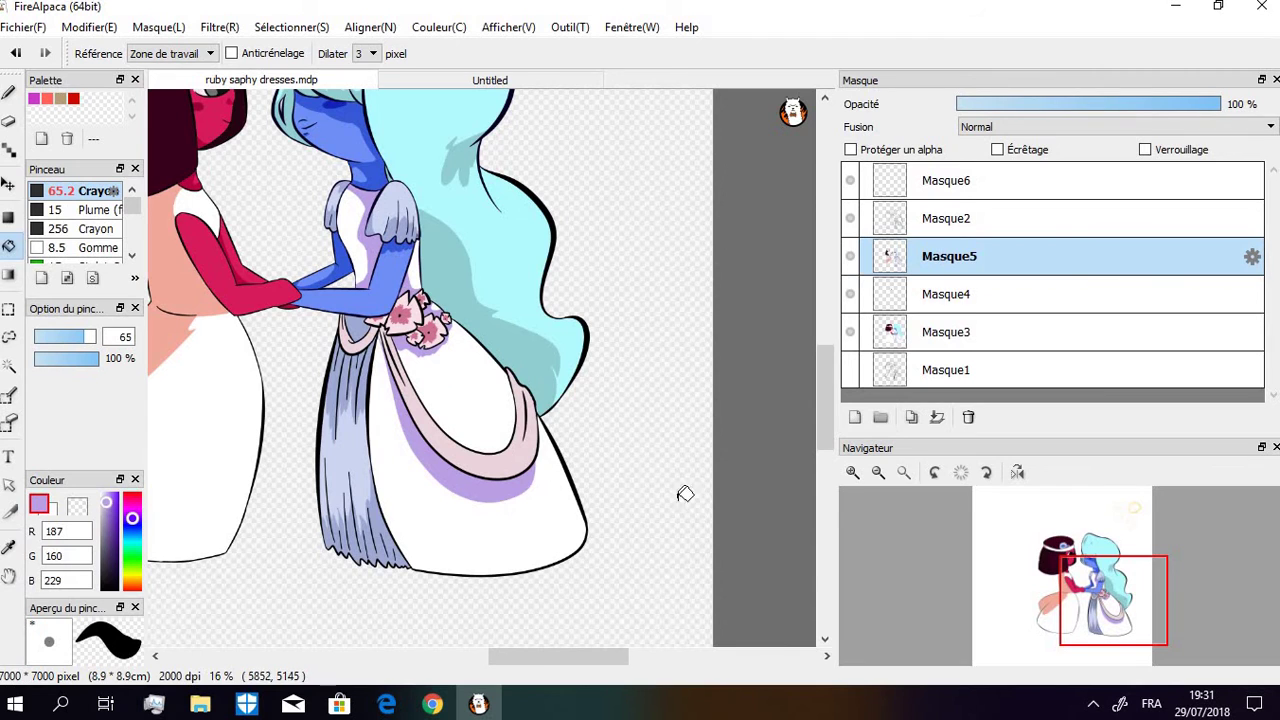
Sample the drape's pale pink and change the drawing colour to dusty pink RGB 211, 126, 155
left_click(852, 473)
left_click(850, 474)
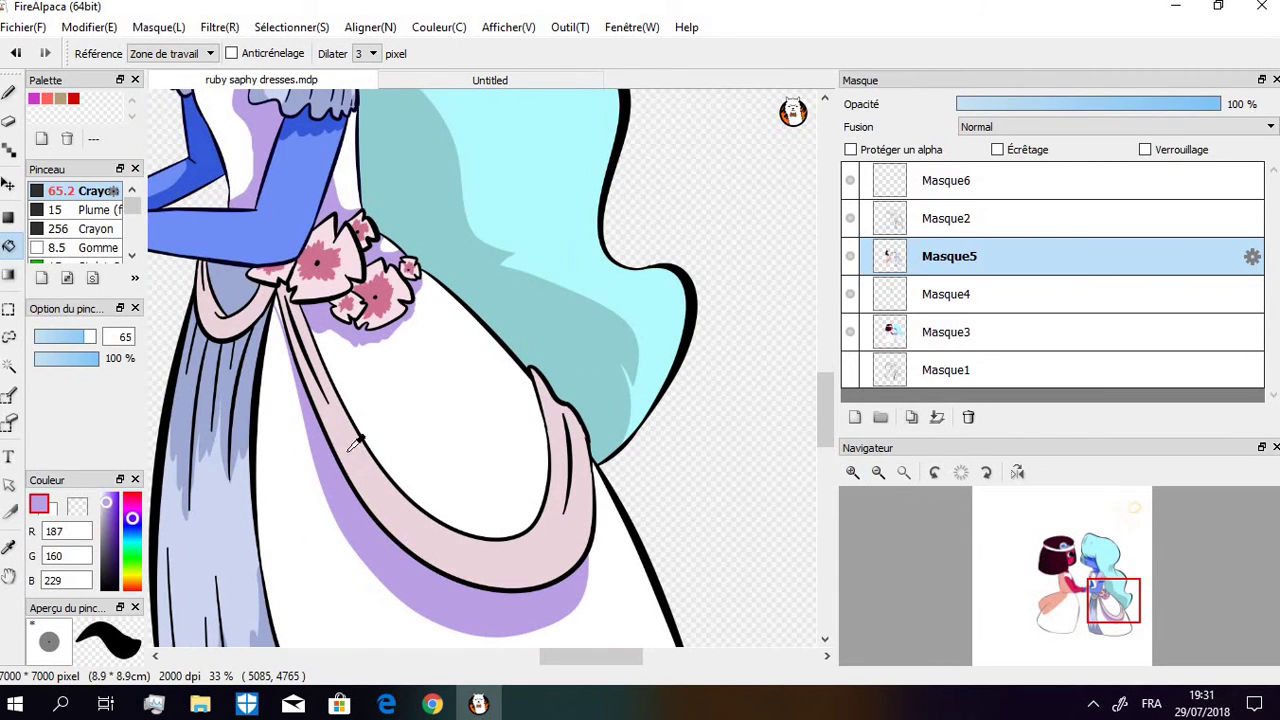
left_click(352, 437, "alt")
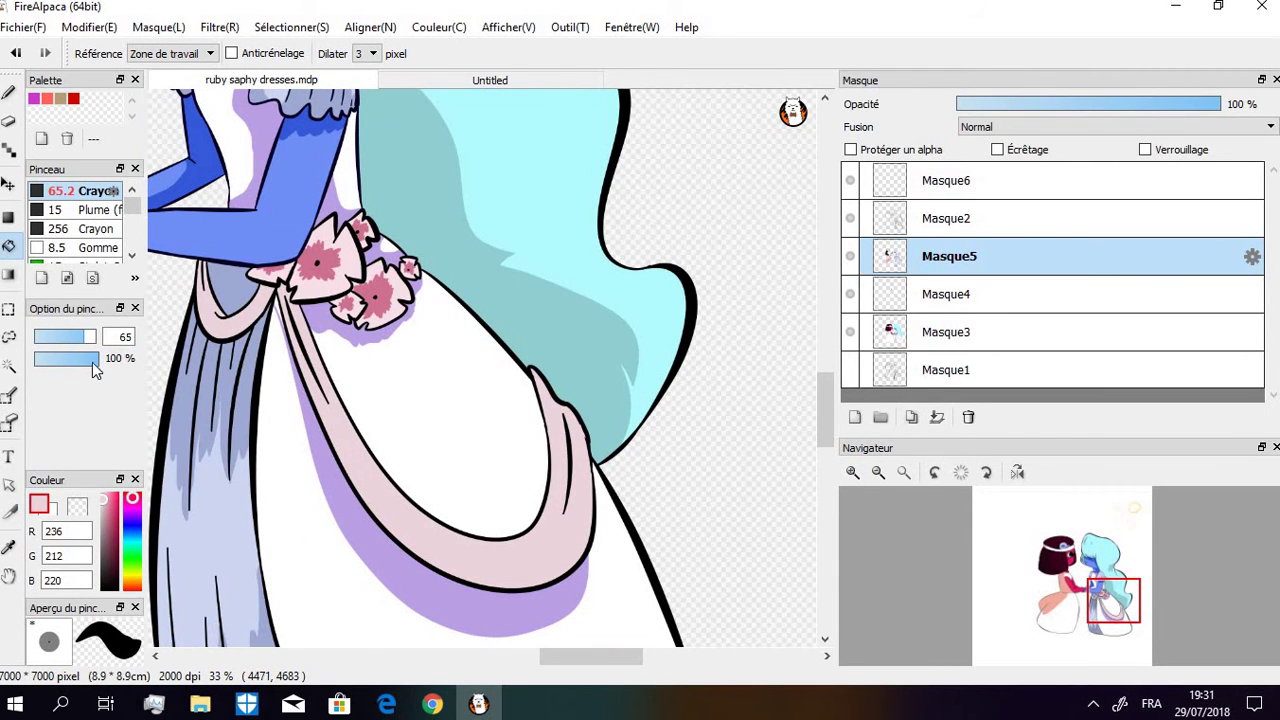
left_click(107, 506)
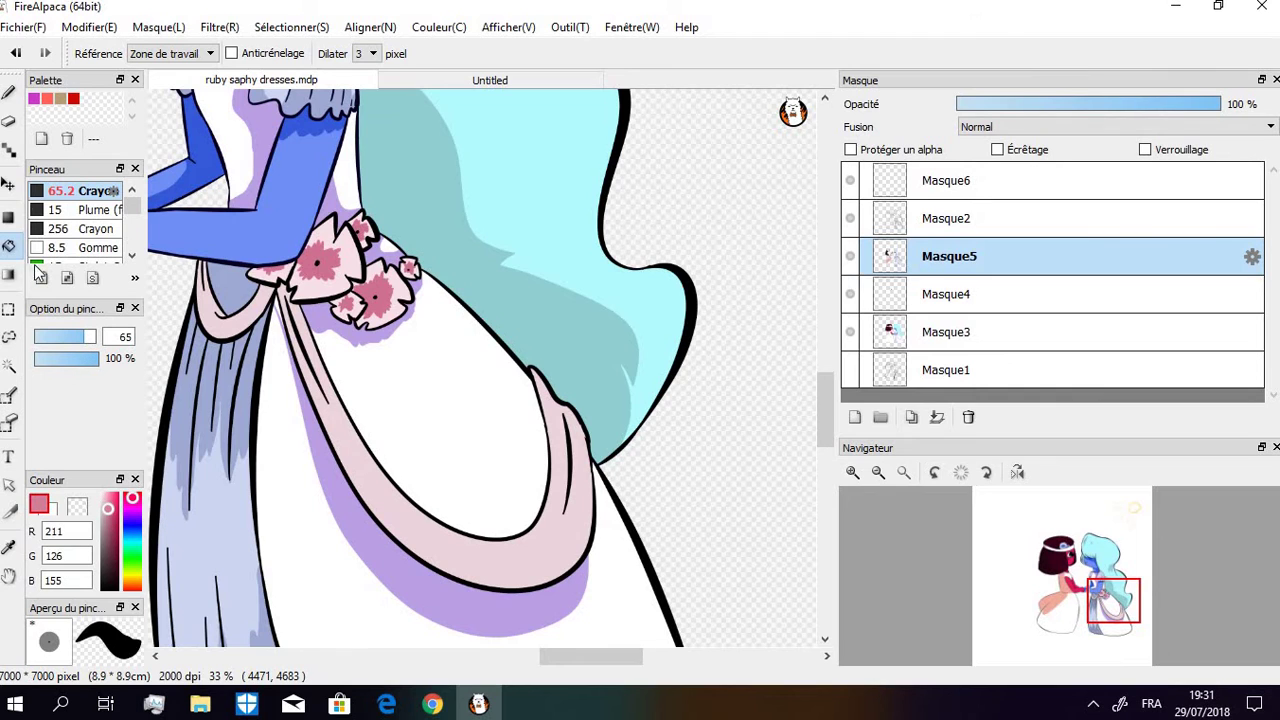
Draw shadow edges at both ends of the small pink drape below the waist and fill them with the dusty pink
left_click(10, 95)
left_click(12, 97)
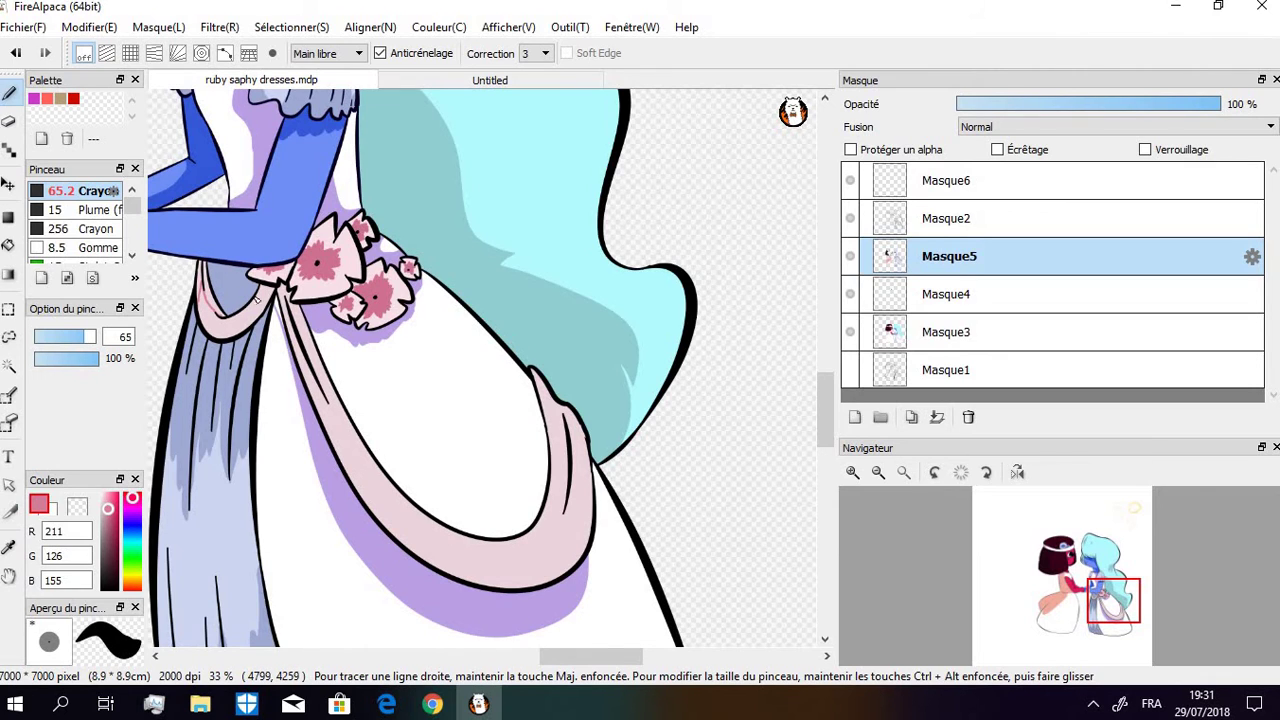
left_click(8, 245)
left_click(210, 288)
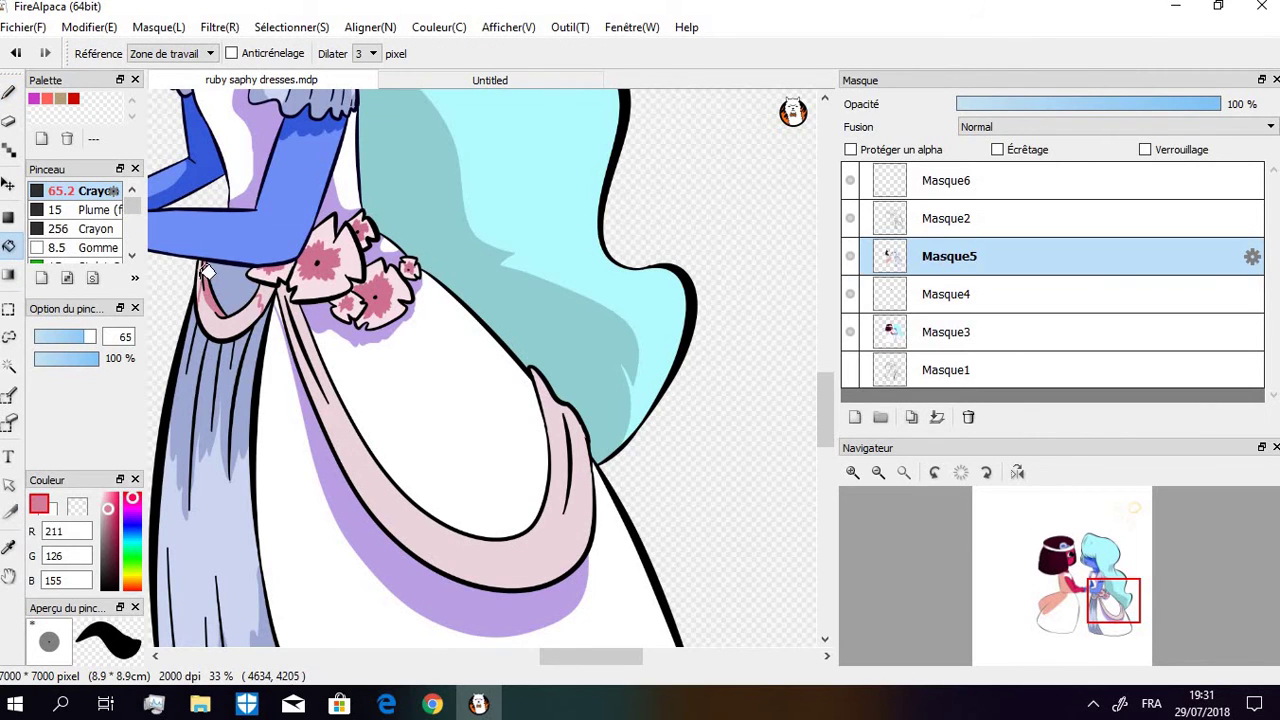
left_click(206, 274)
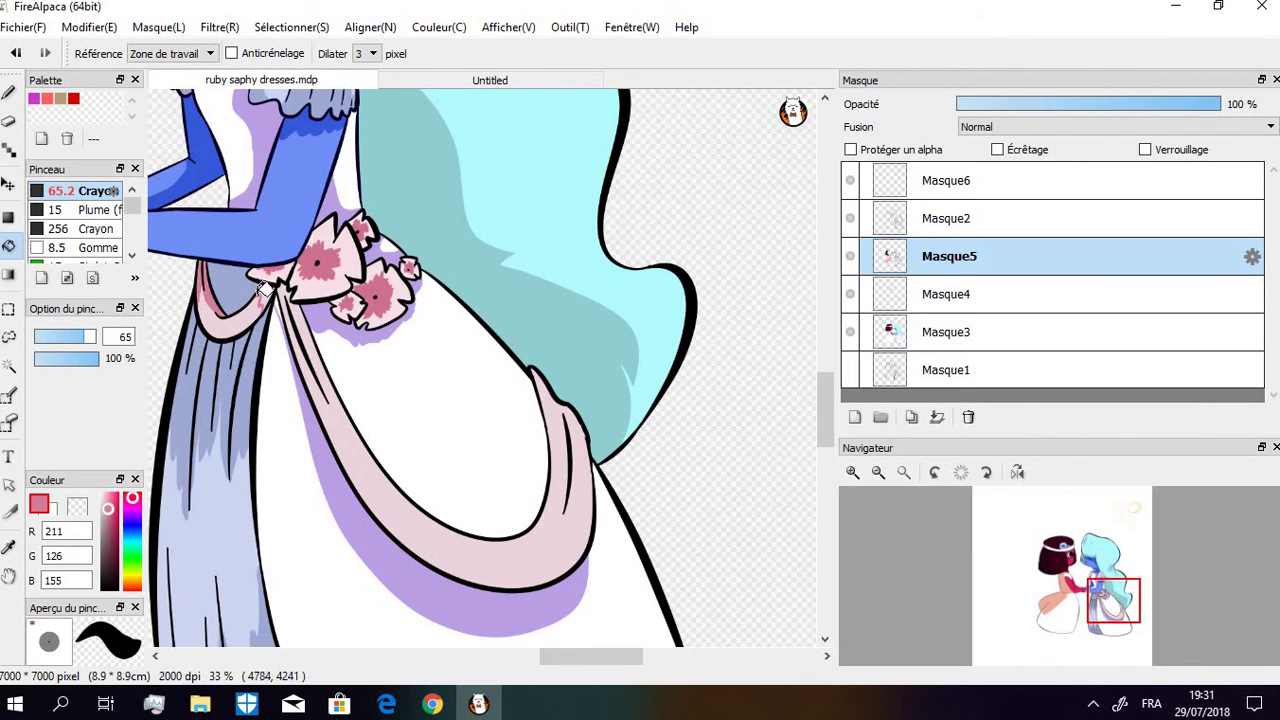
Shade the upper end of the long drape below the flowers in dusty pink and resample the skirt shadow's light purple
left_click(8, 92)
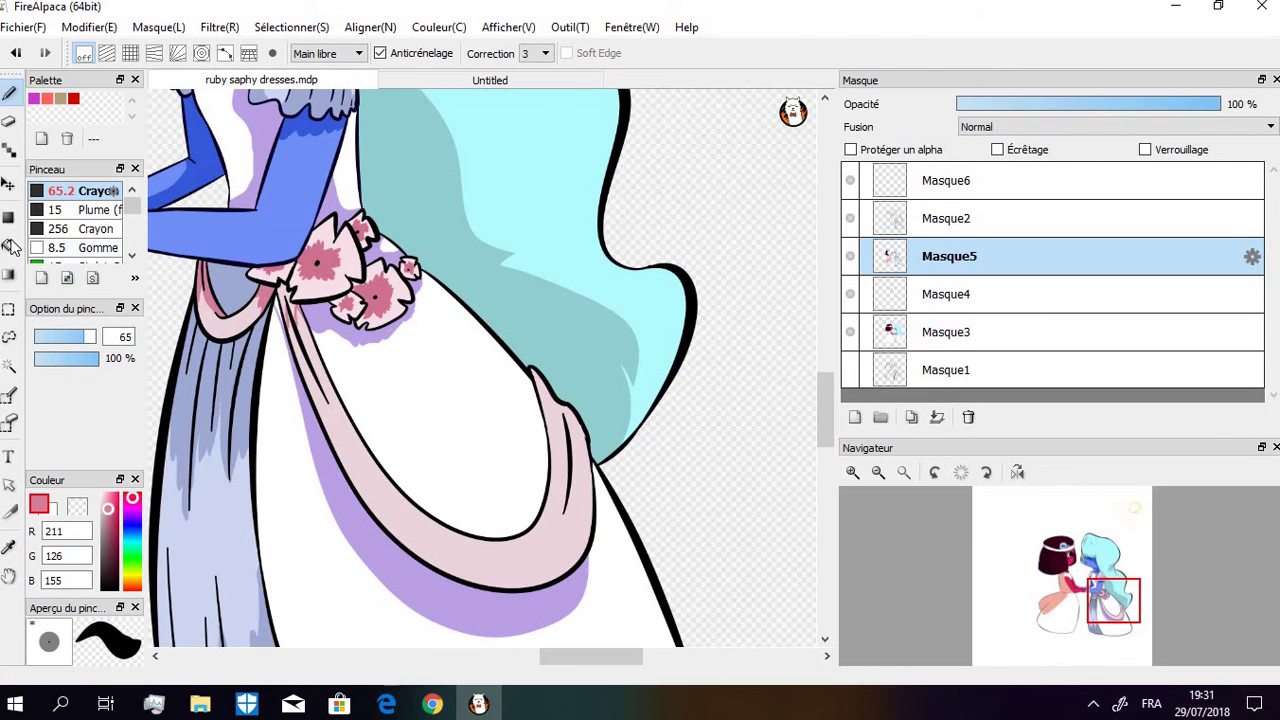
key("g")
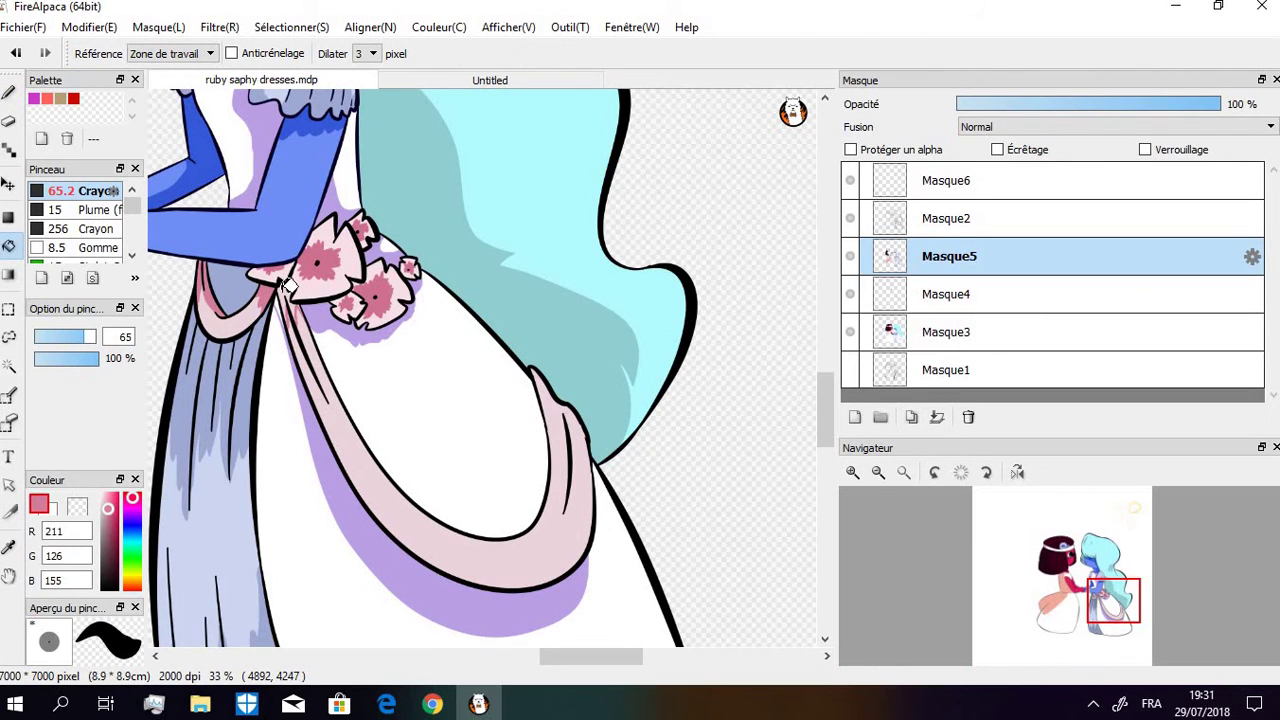
left_click(337, 457, "alt")
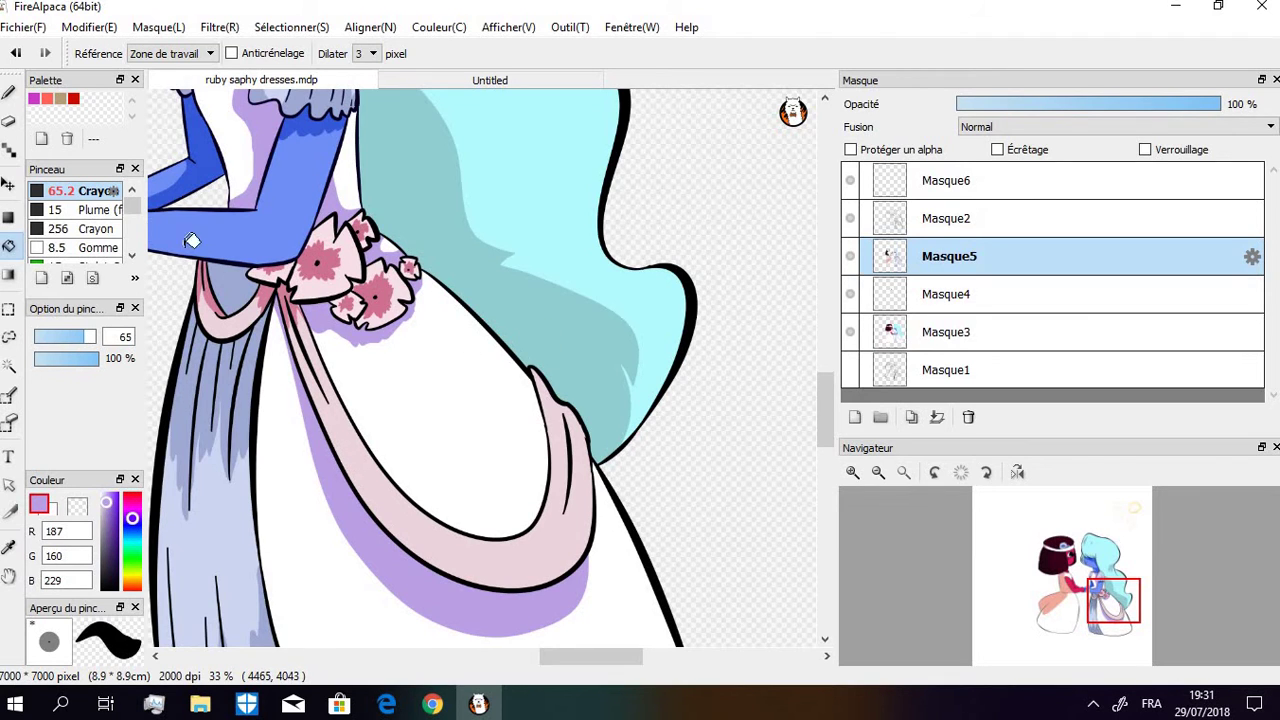
Delete the layer Masque6 holding the sun sketch and add a new empty layer directly above Masque5
left_click(878, 472)
left_click(878, 472)
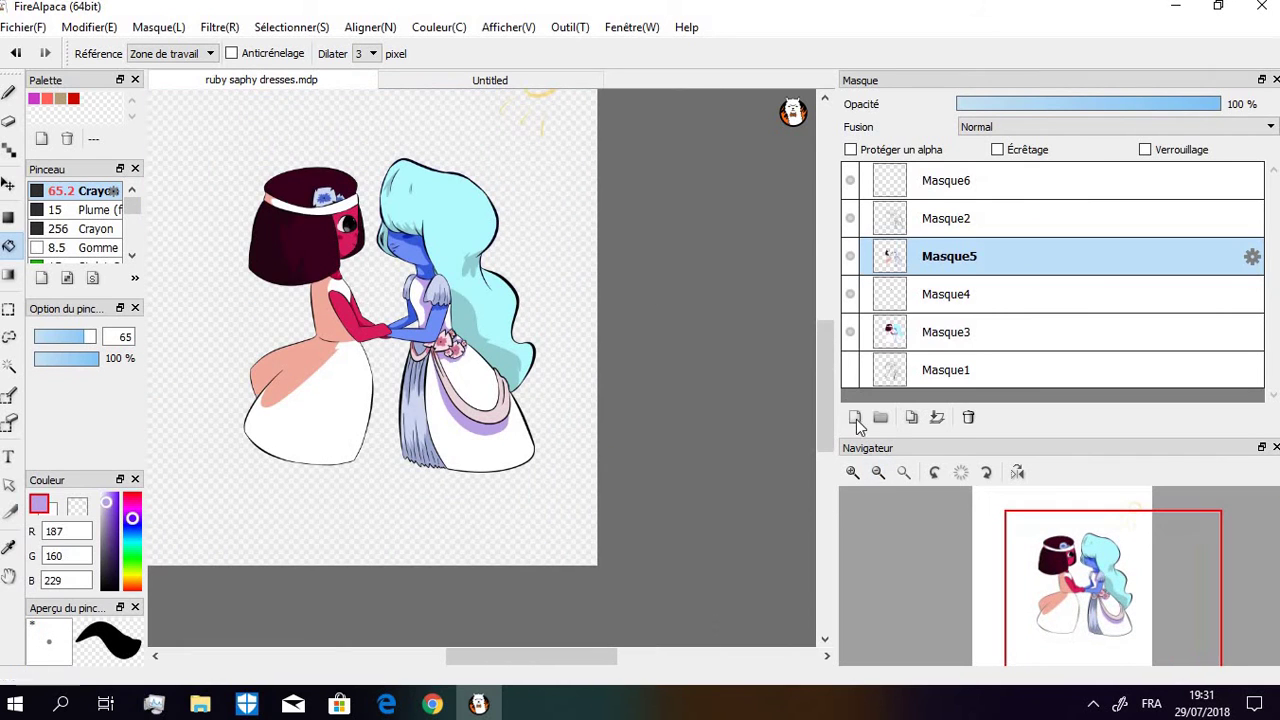
left_click_drag(823, 403, 822, 394)
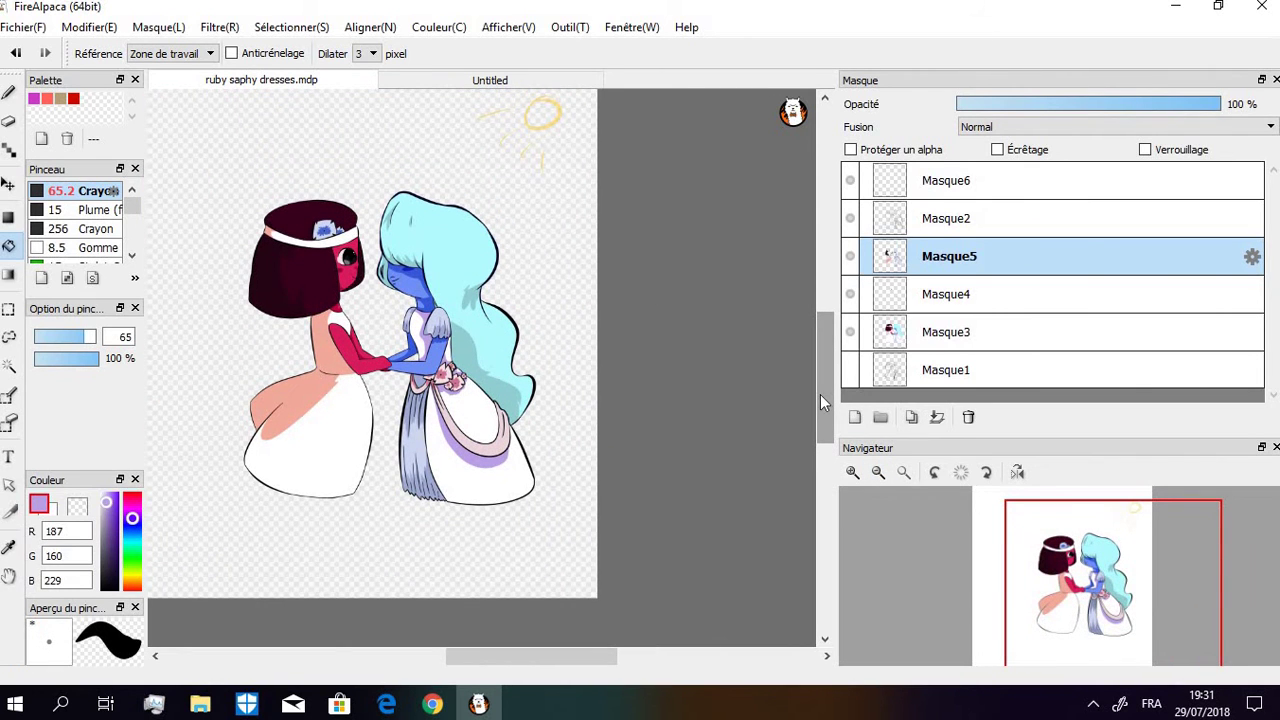
left_click(975, 190)
left_click(967, 416)
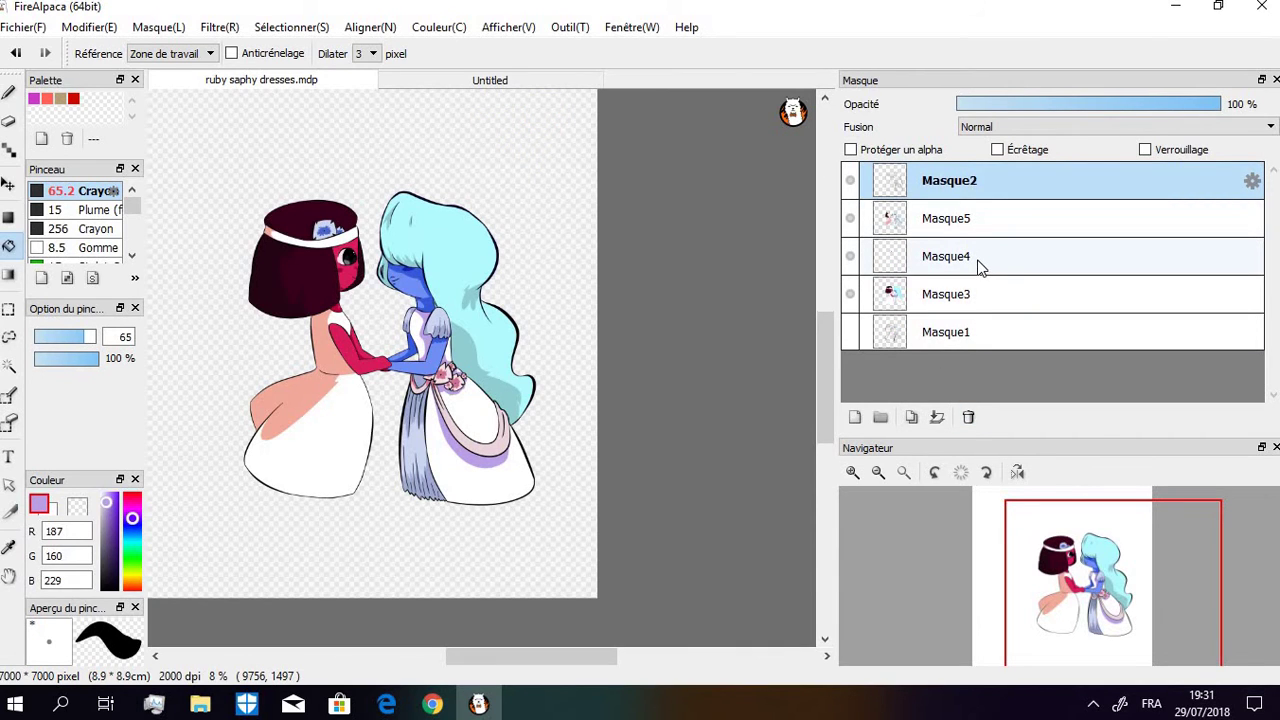
left_click(970, 218)
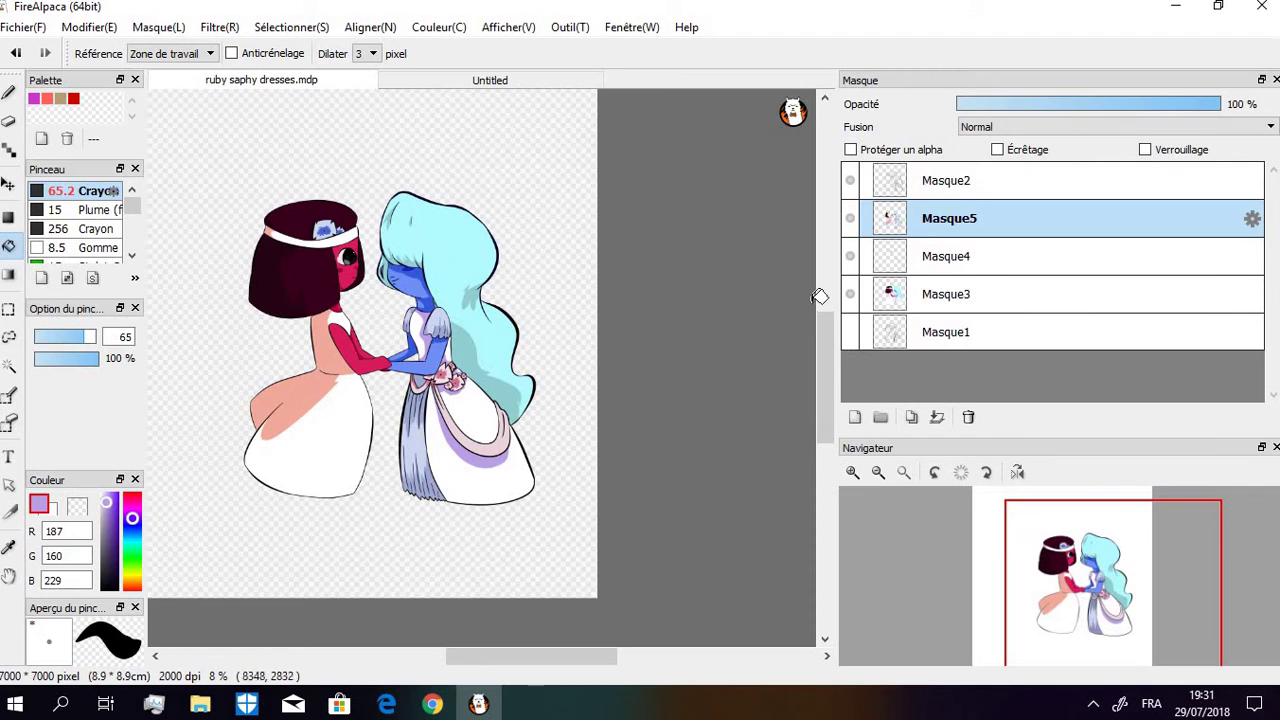
left_click(855, 416)
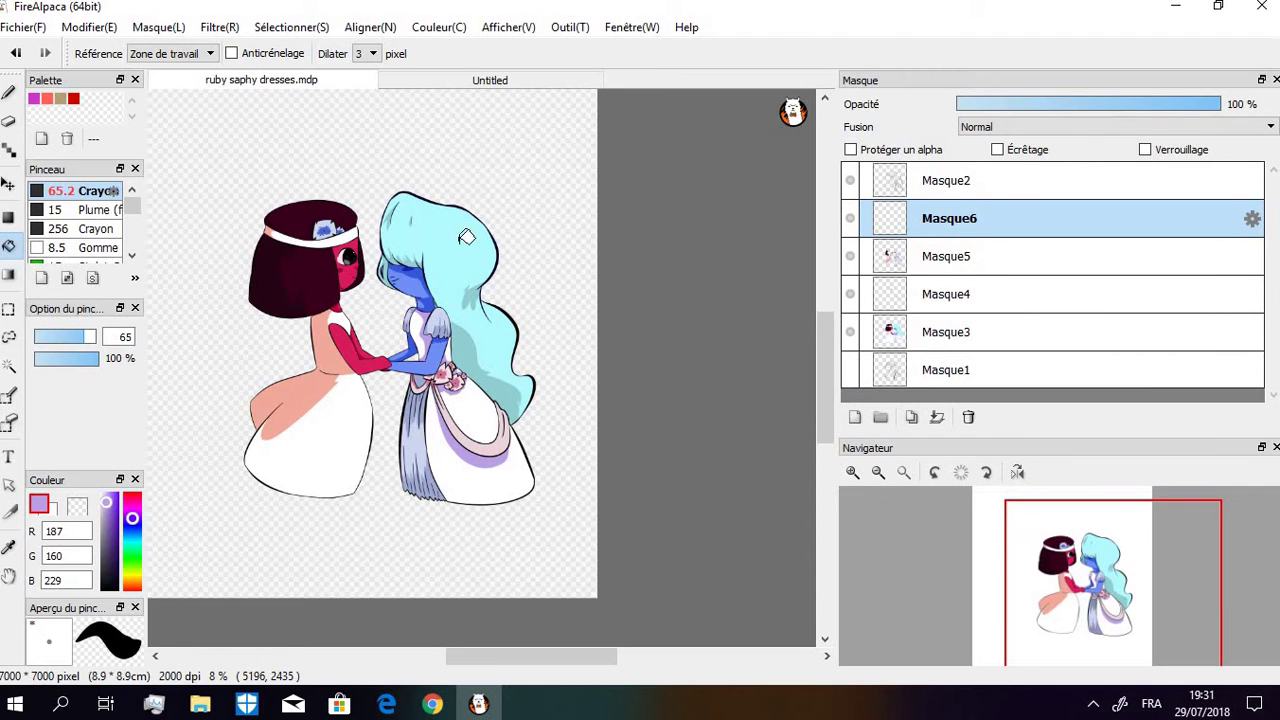
Set the drawing colour to white, outline highlights on the crown and upper back of the light-blue hair on Masque6, and fill them
left_click(132, 541)
left_click(110, 497)
left_click(9, 92)
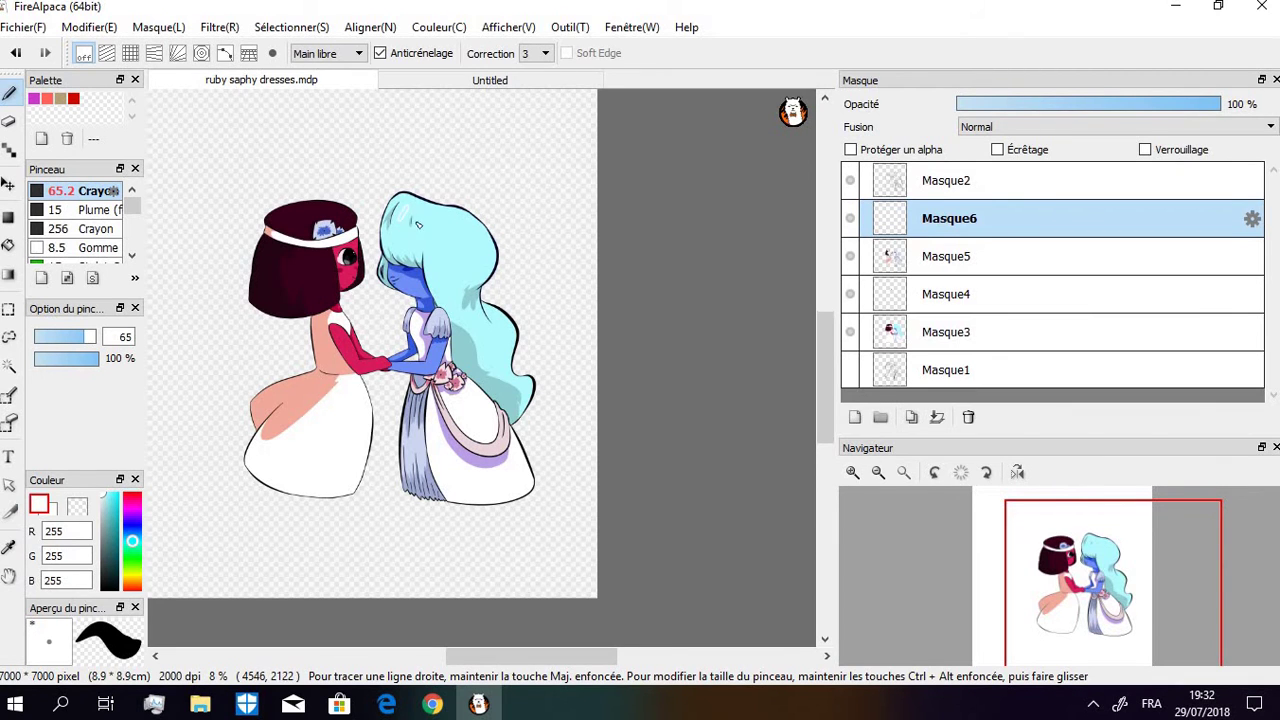
scroll(645, 381, "up", 5)
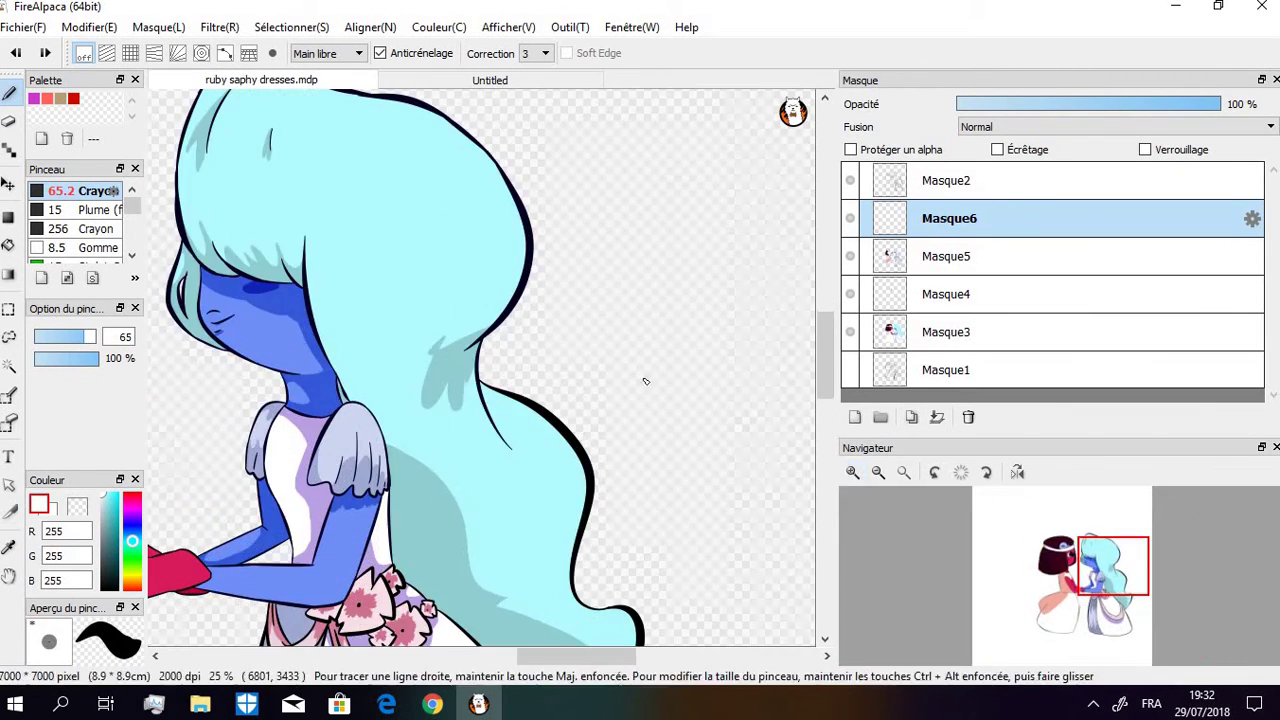
left_click_drag(826, 330, 826, 312)
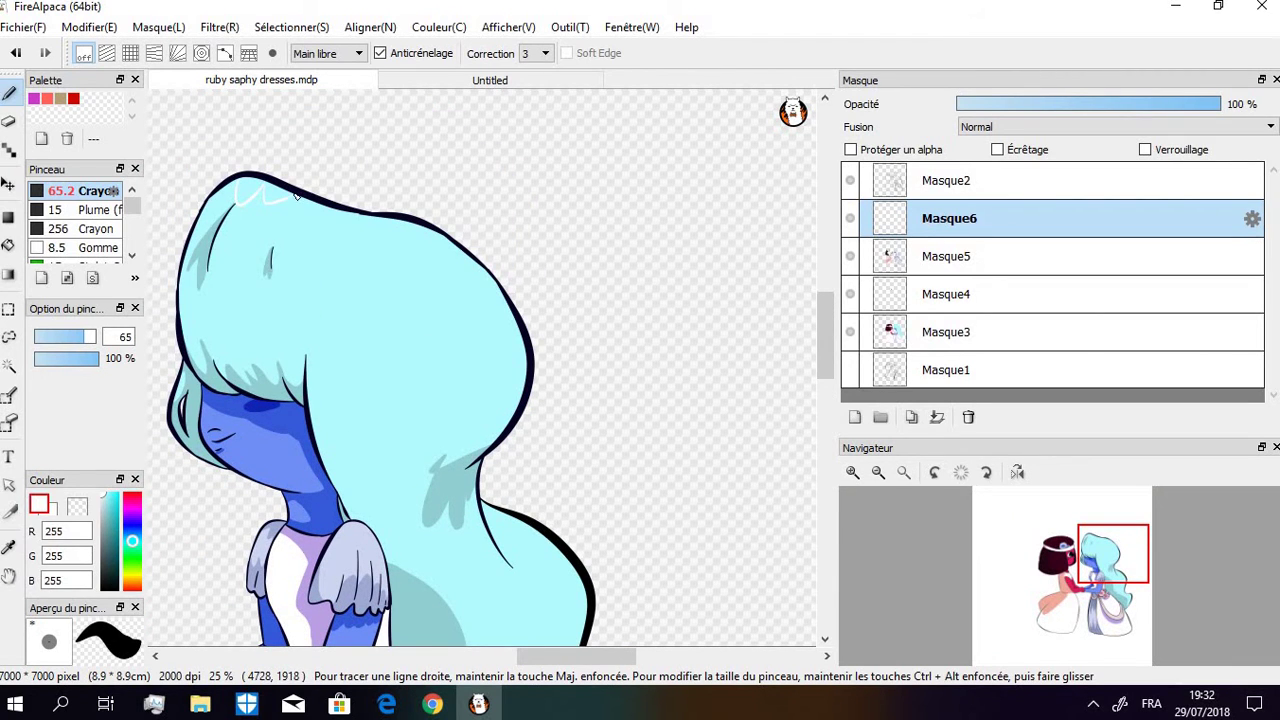
left_click_drag(397, 226, 500, 290)
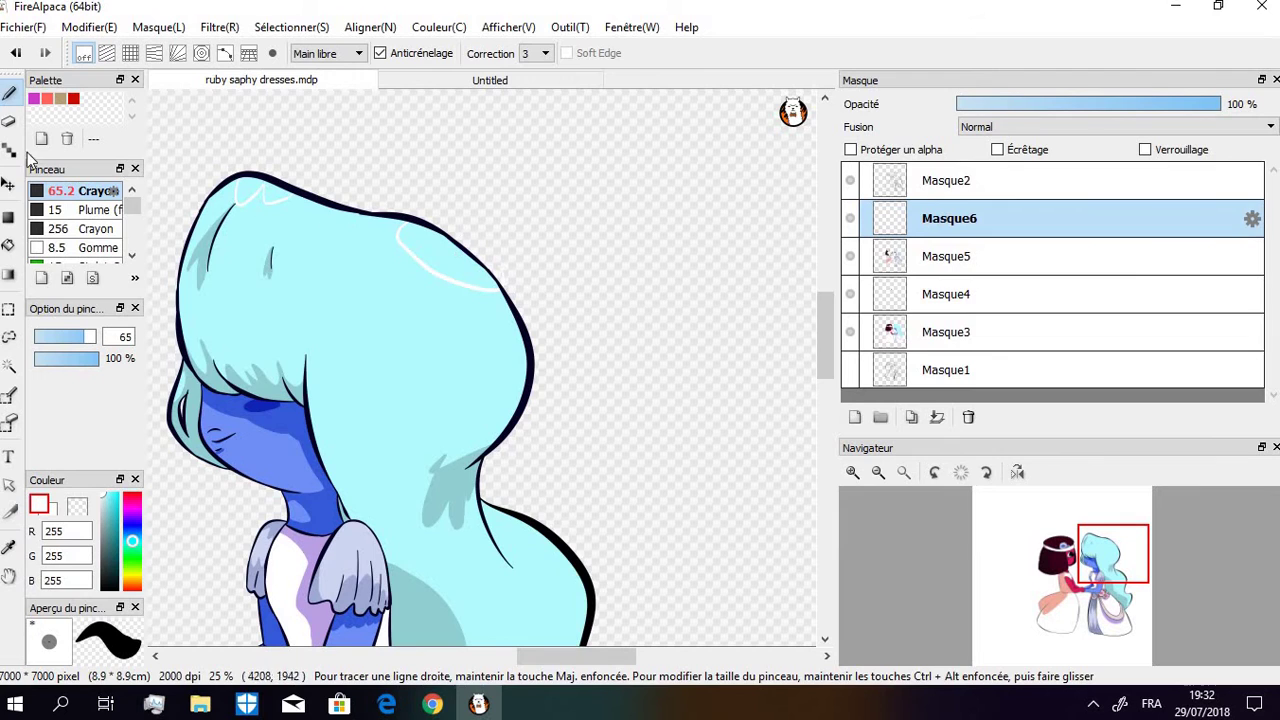
left_click(8, 244)
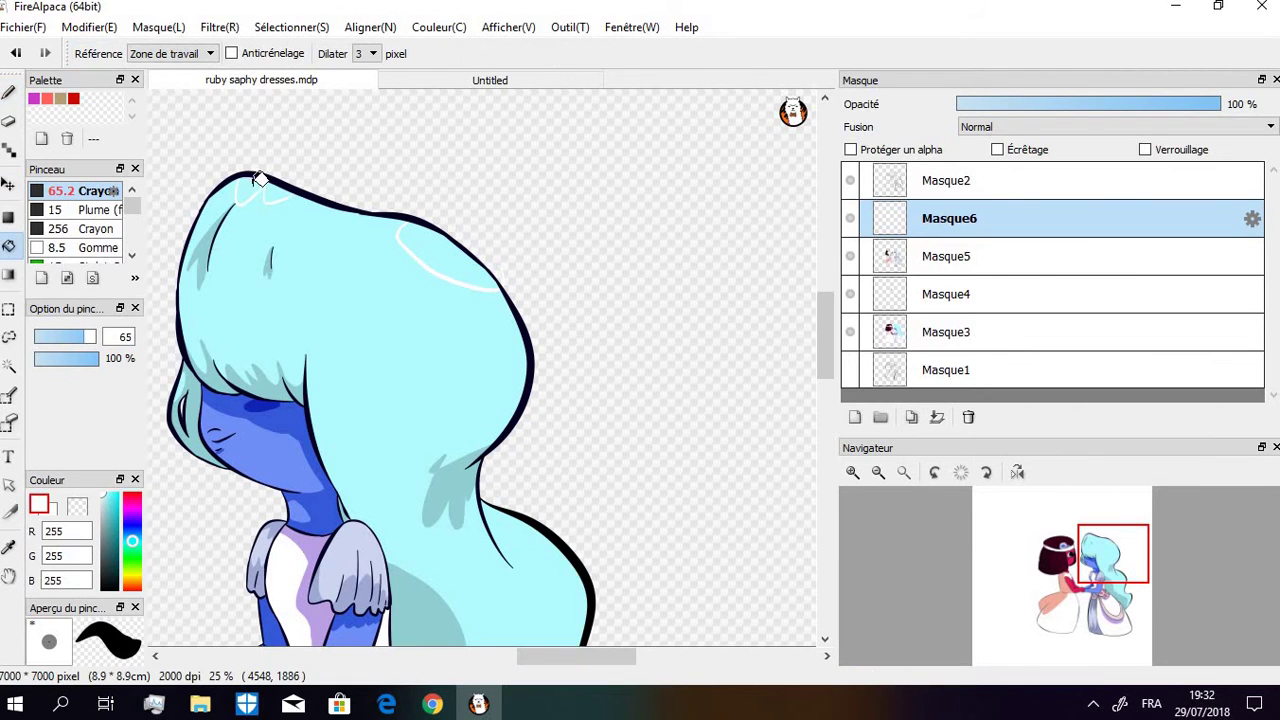
left_click(259, 180)
left_click(457, 258)
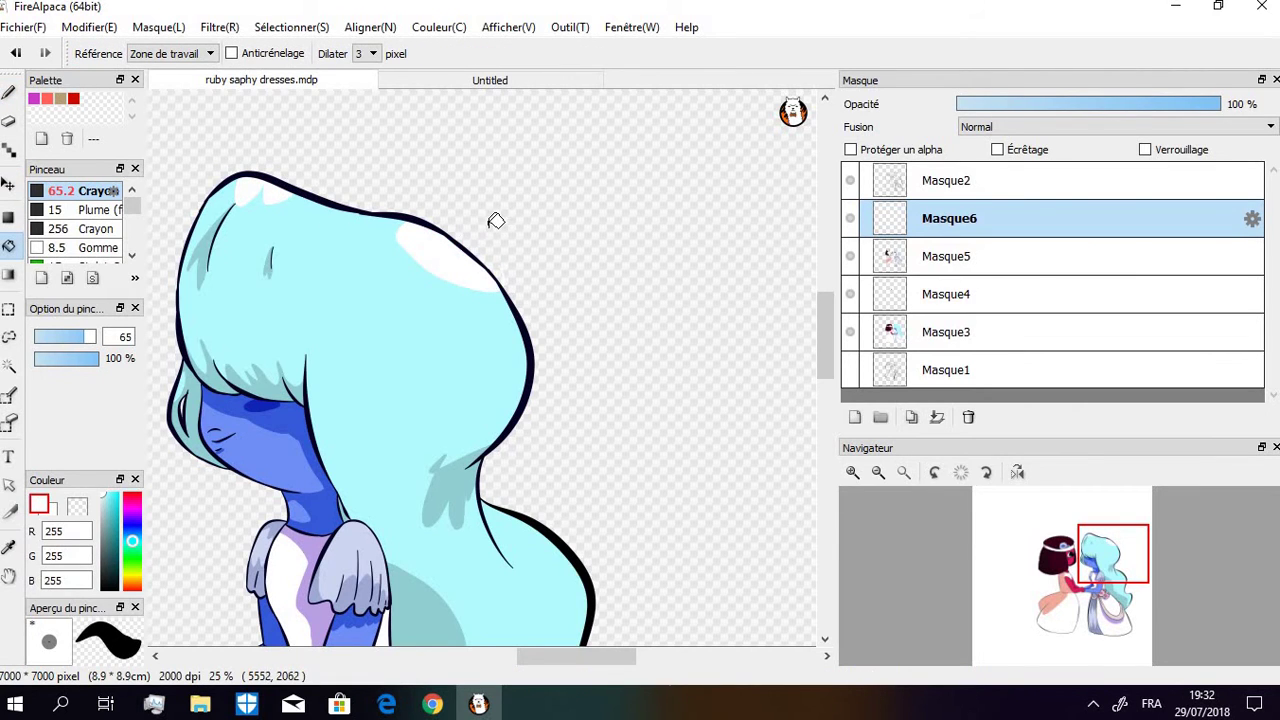
left_click(10, 122)
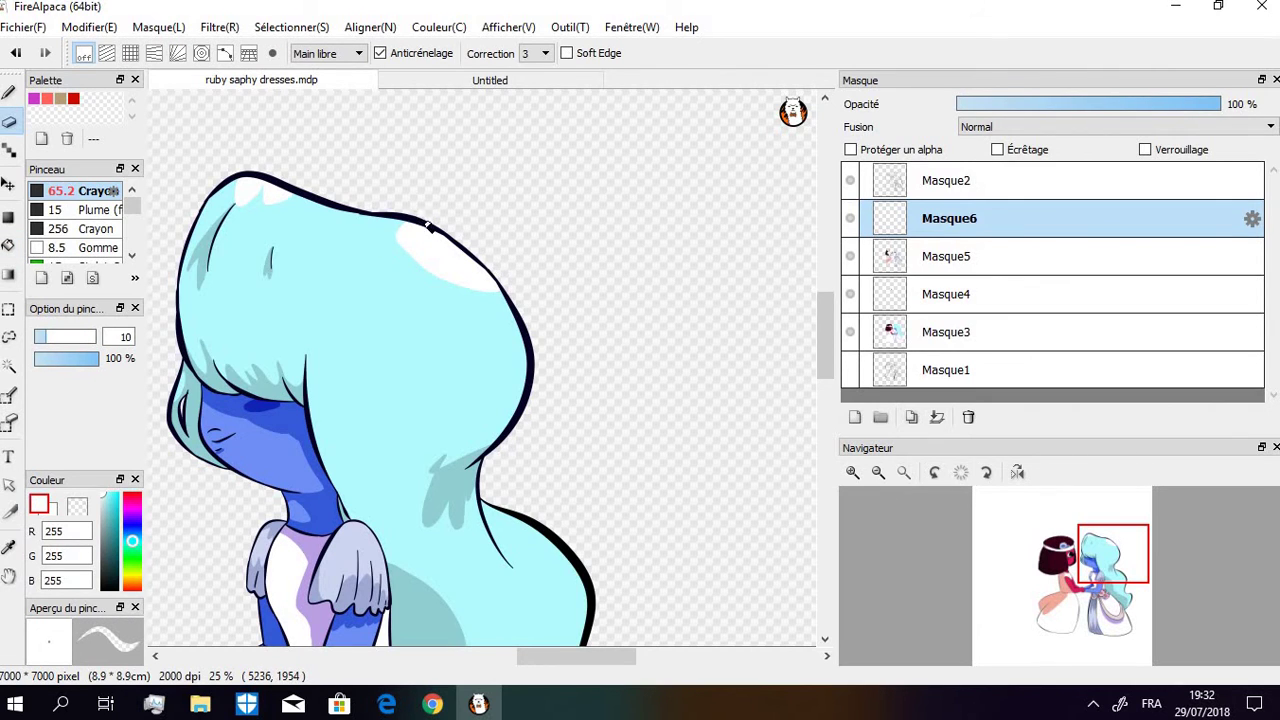
Draw a zigzag white highlight along the outer edge of the light-blue hair's lower wave and fill it
left_click_drag(823, 348, 823, 388)
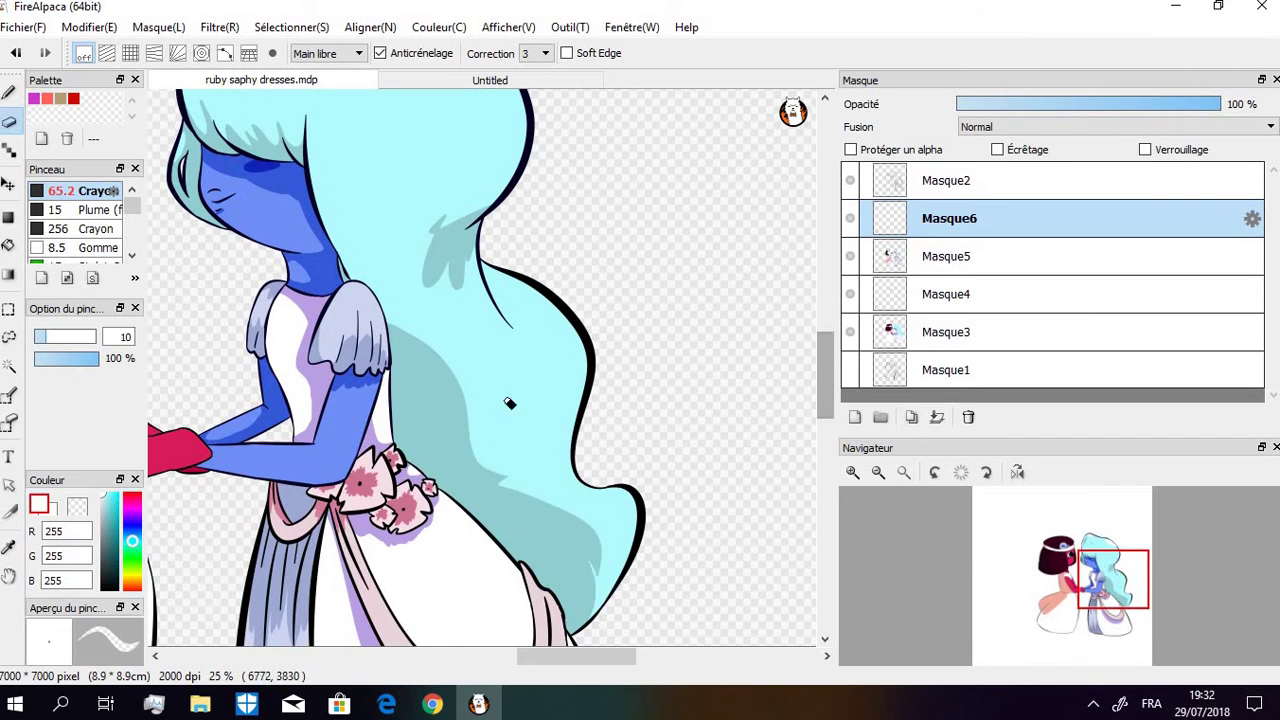
key("b")
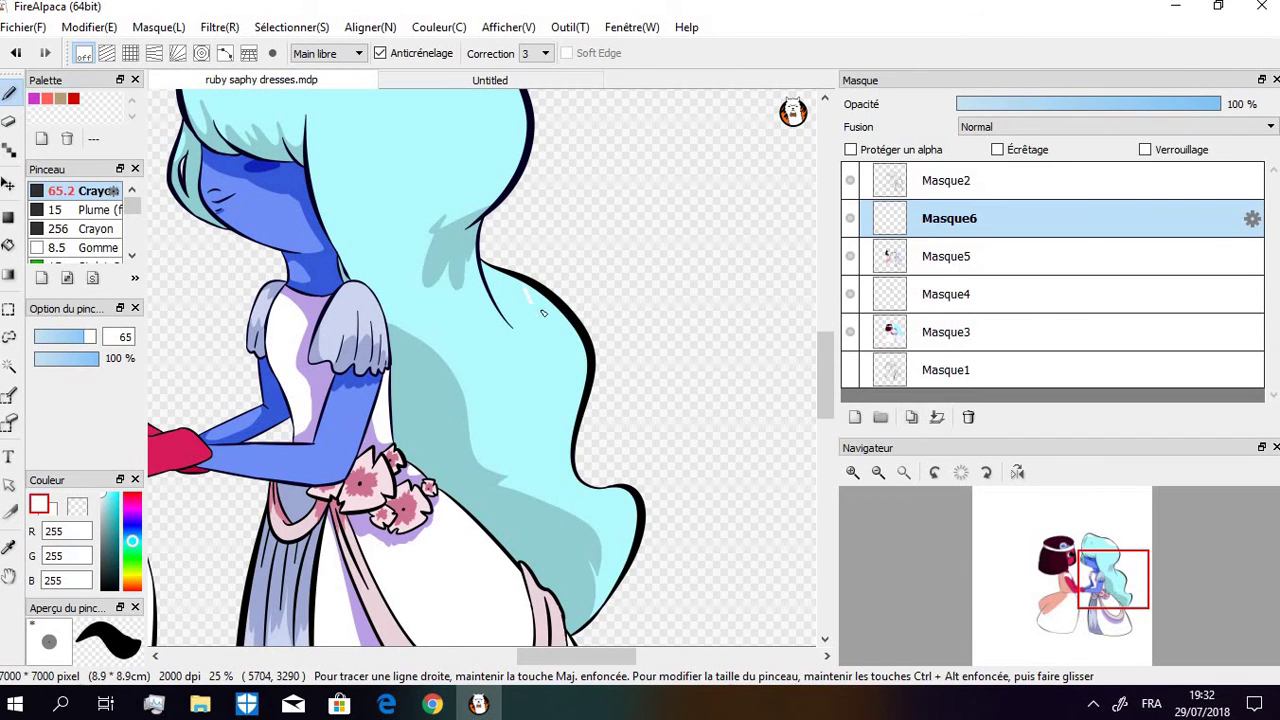
left_click(8, 244)
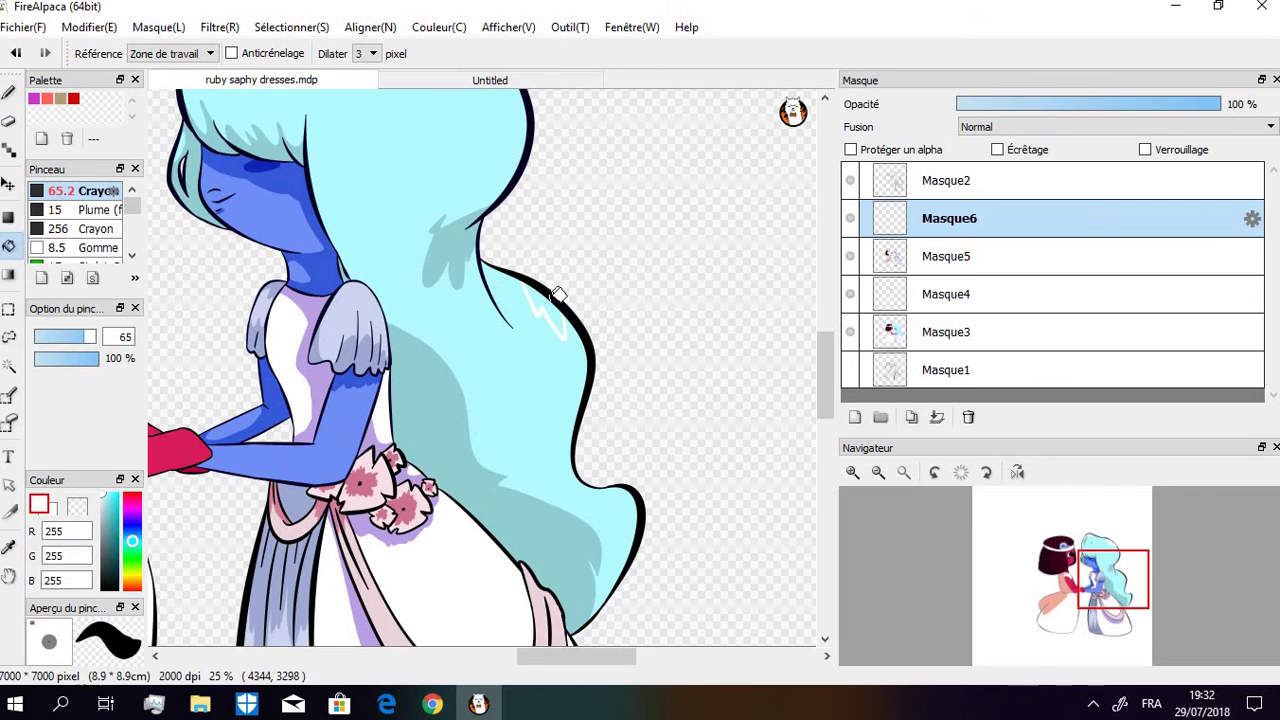
Draw a curved white highlight on top of the red character's dark hair and fill it
left_click_drag(823, 389, 821, 377)
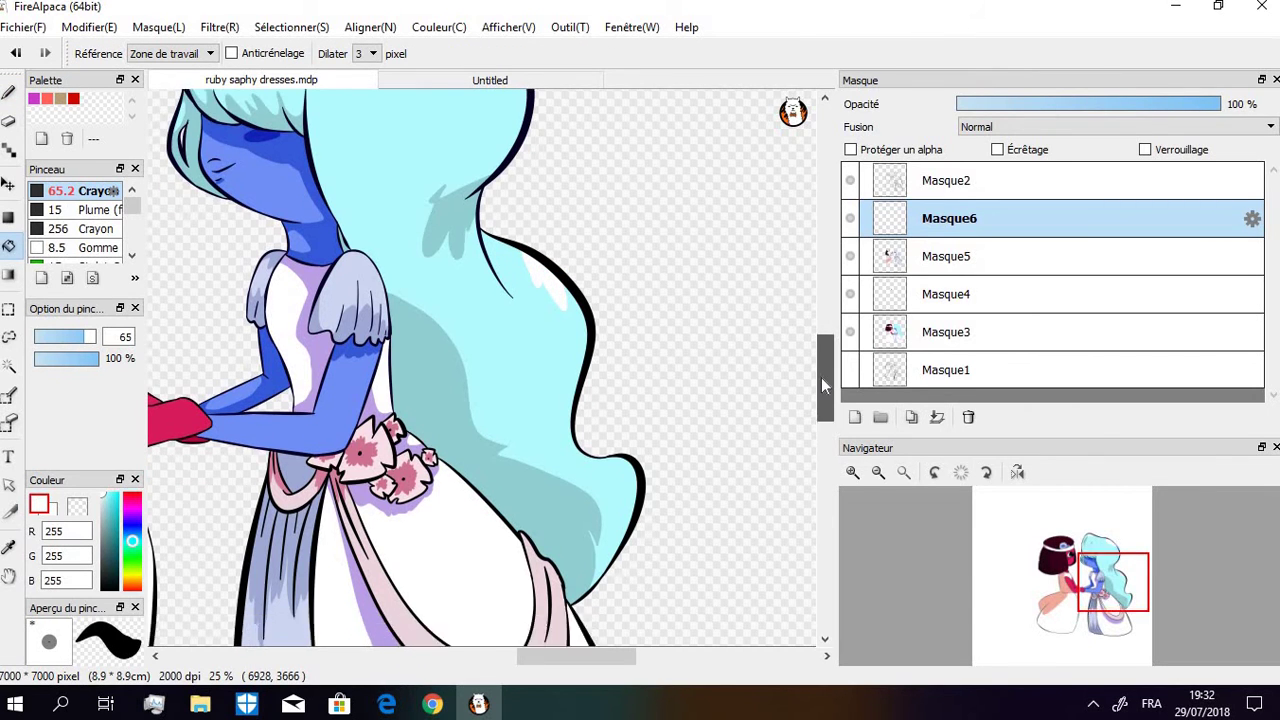
left_click_drag(615, 667, 540, 636)
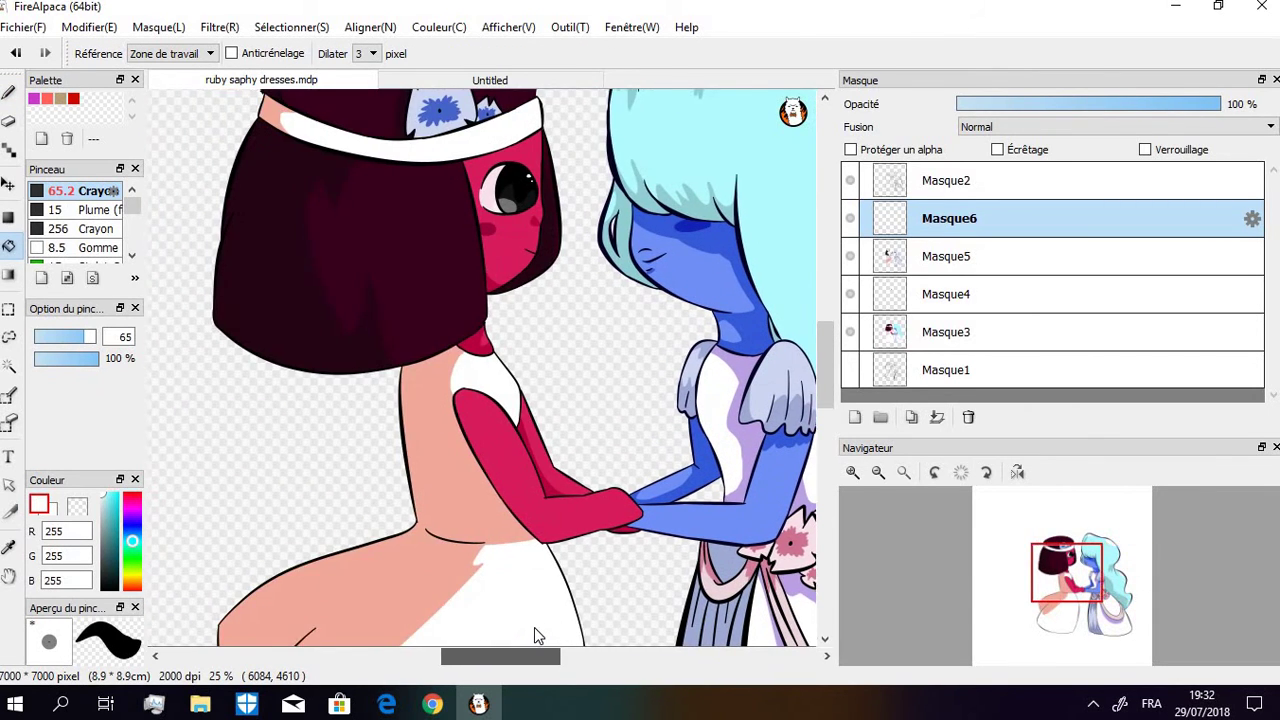
left_click_drag(825, 369, 820, 343)
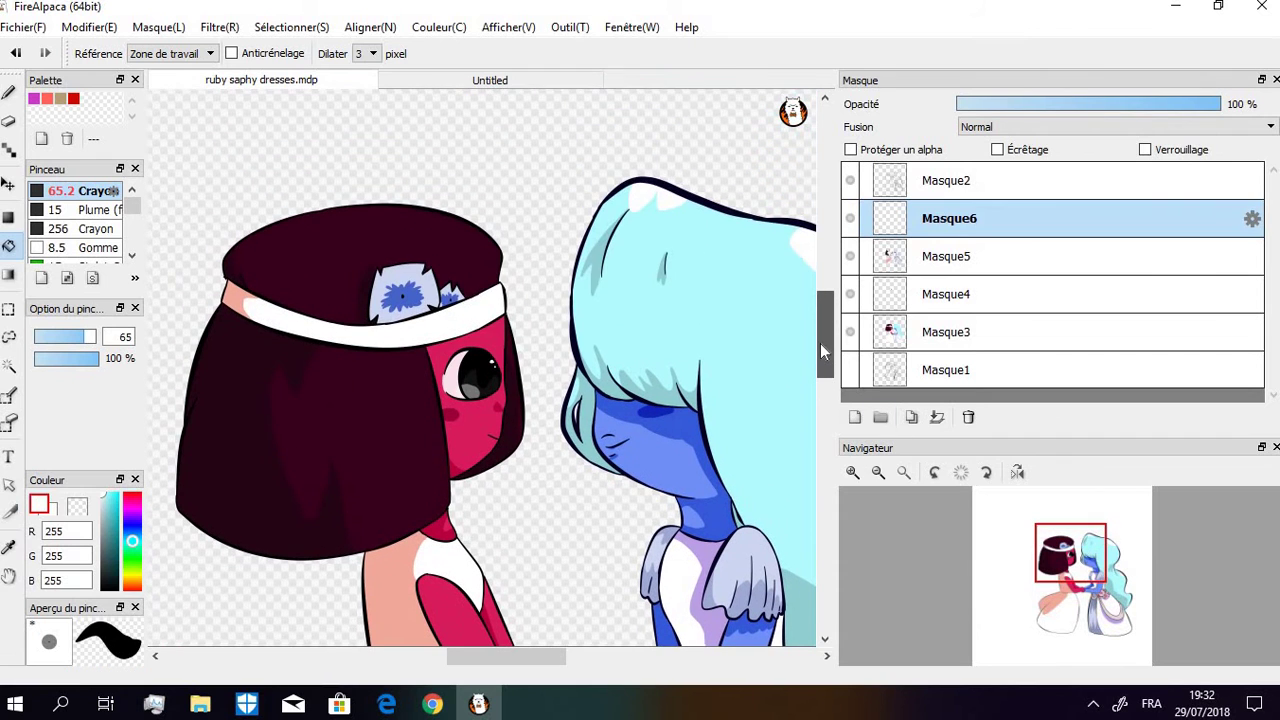
left_click(9, 93)
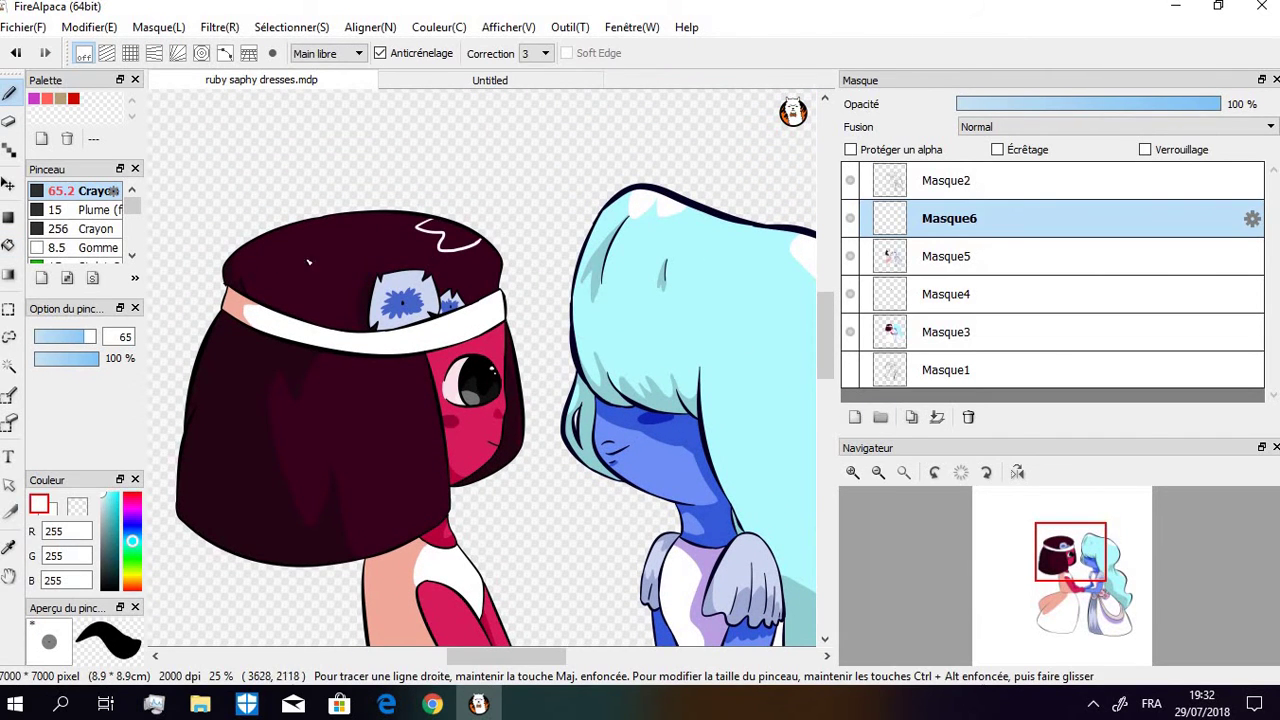
left_click(9, 245)
left_click(462, 230)
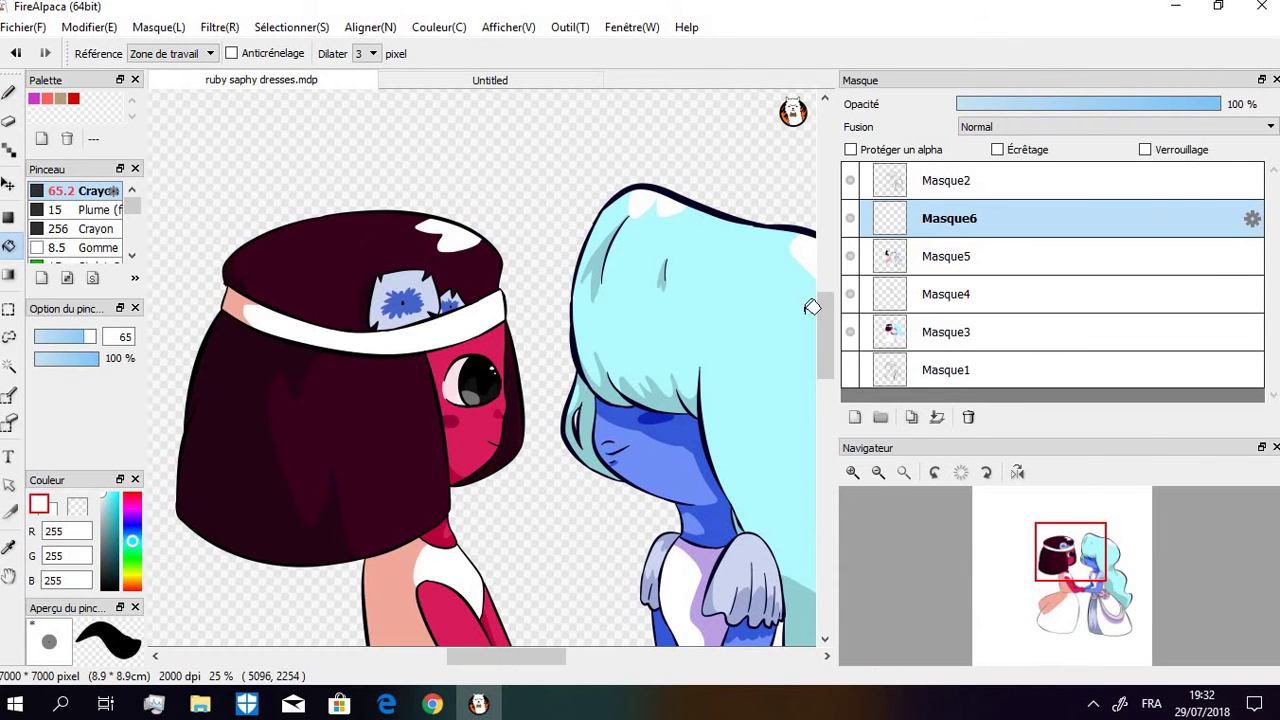
Make Masque5 the active layer and set the drawing colour to the grey-blue shadow tone RGB 176, 186, 221
scroll(822, 368, "down", 8)
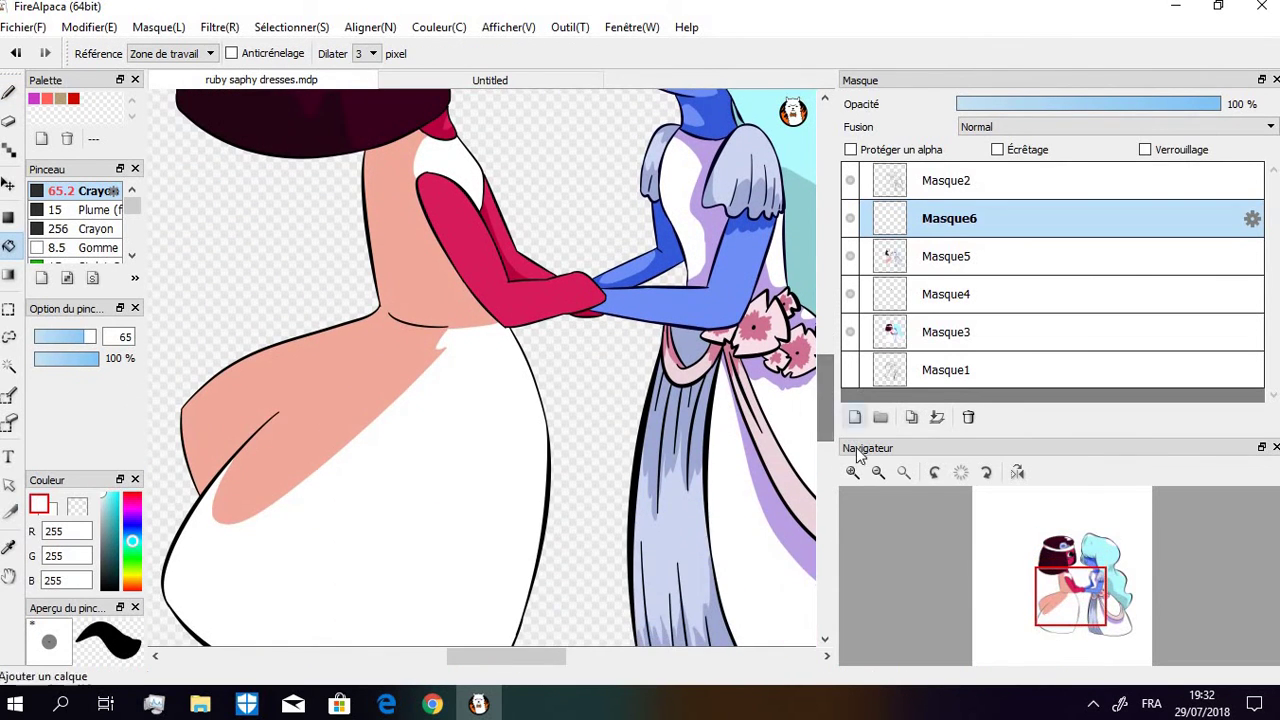
left_click(878, 472)
left_click(878, 472)
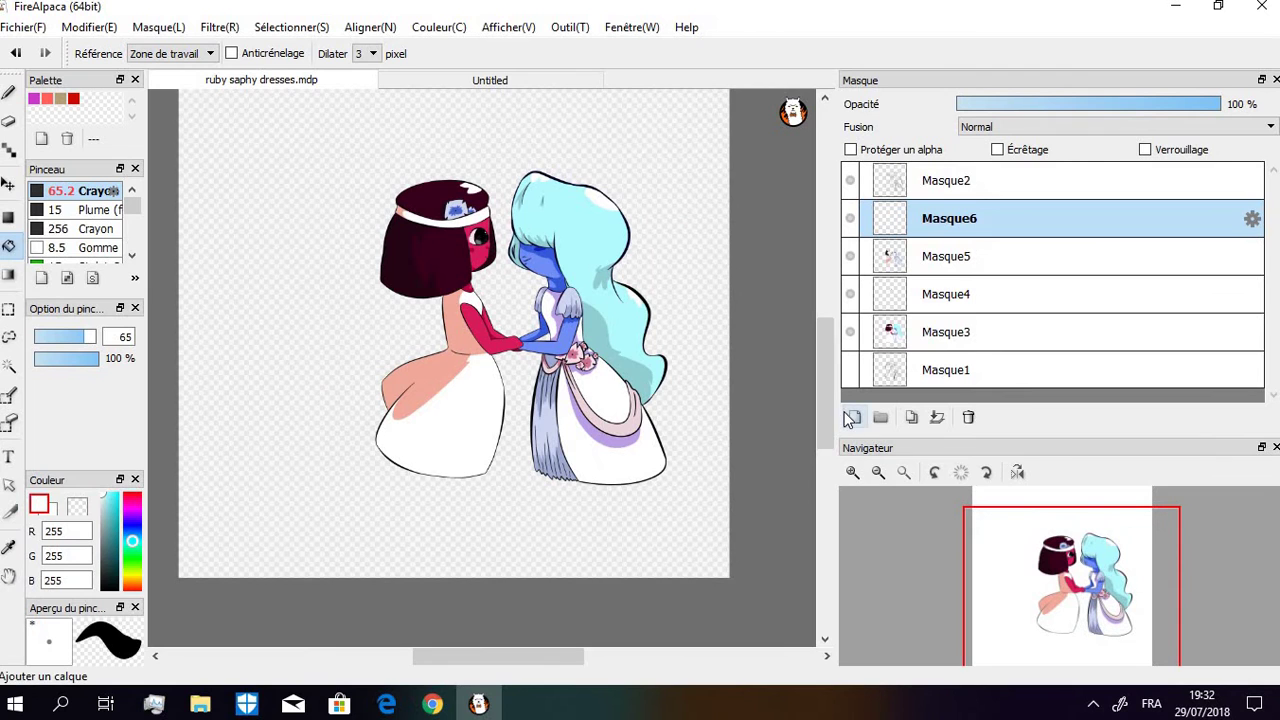
scroll(830, 379, "up", 3)
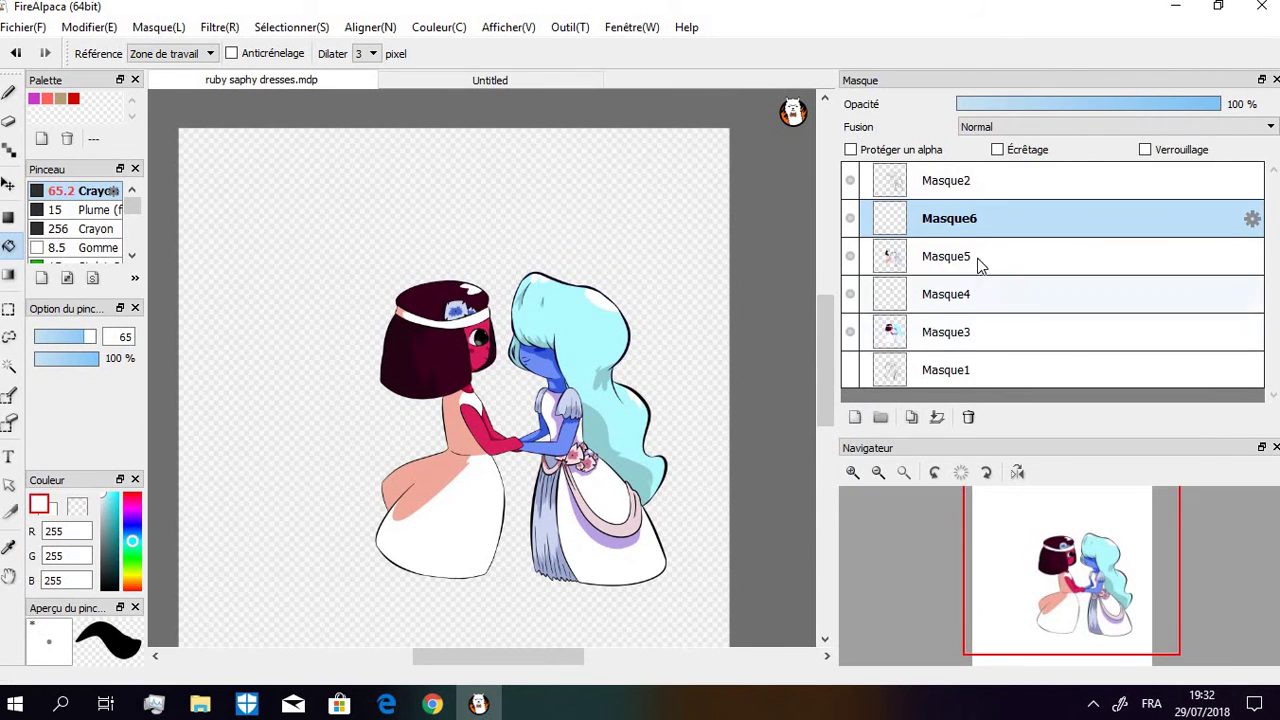
left_click(980, 262)
left_click(852, 472)
left_click(852, 472)
left_click(852, 472)
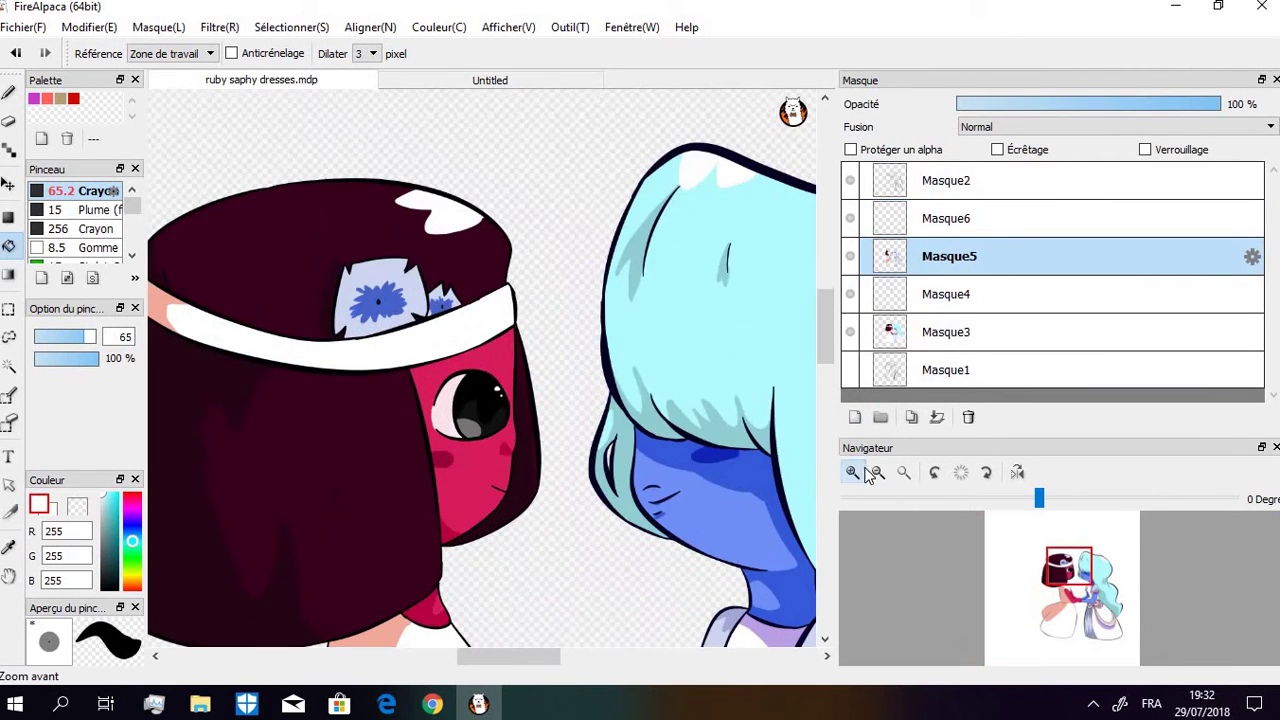
left_click(852, 471)
left_click(852, 471)
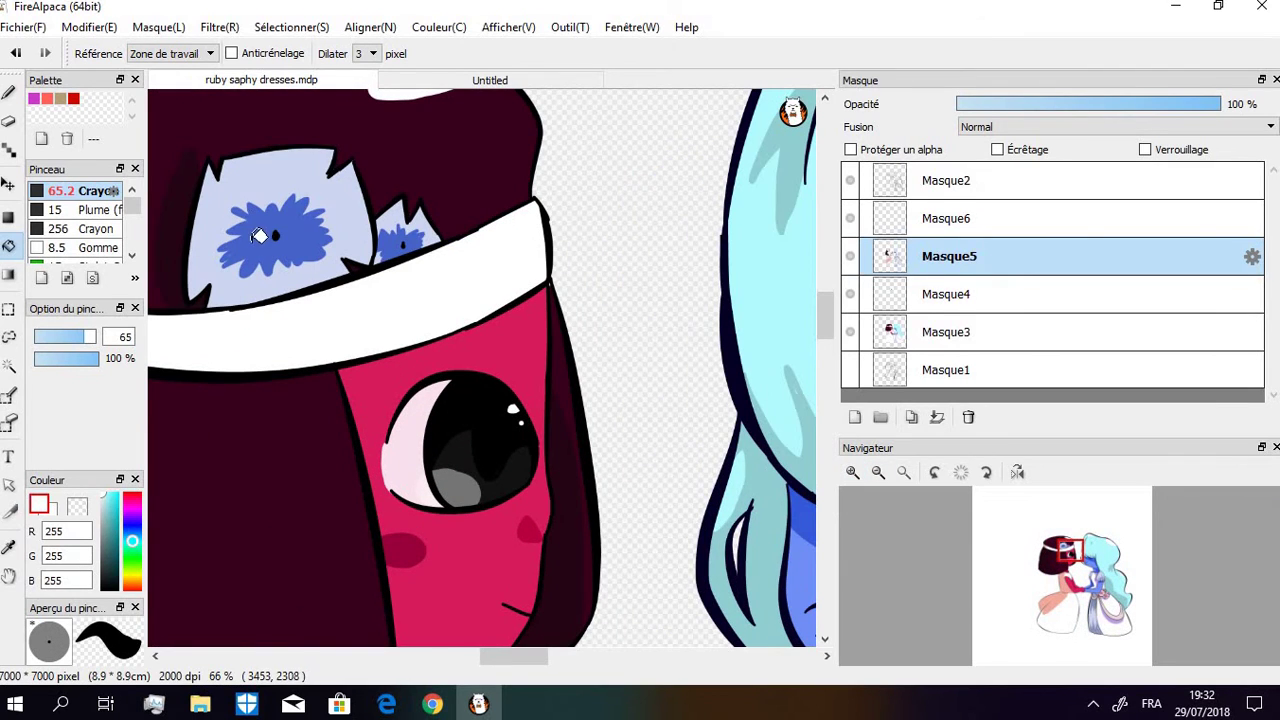
left_click(284, 238, "alt")
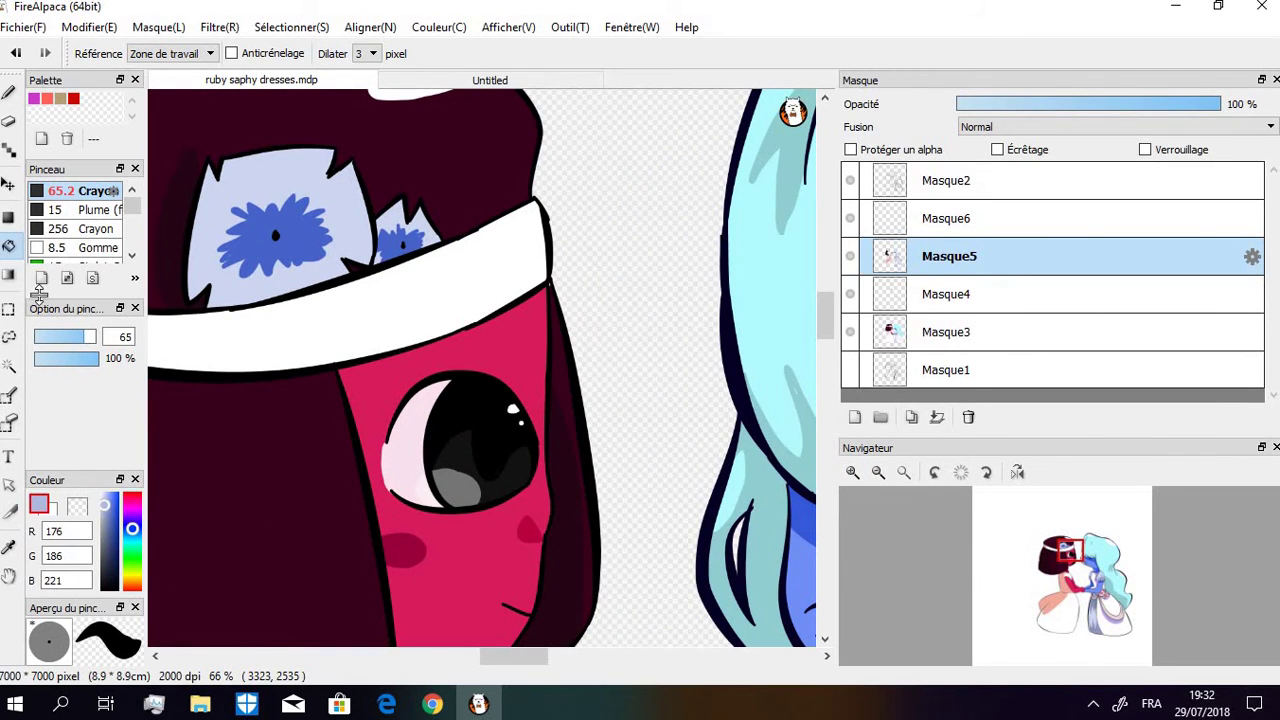
Shade the petals of the blue headband flowers with small grey-blue pencil strokes, undoing an unwanted stroke
left_click(9, 92)
left_click_drag(219, 302, 290, 284)
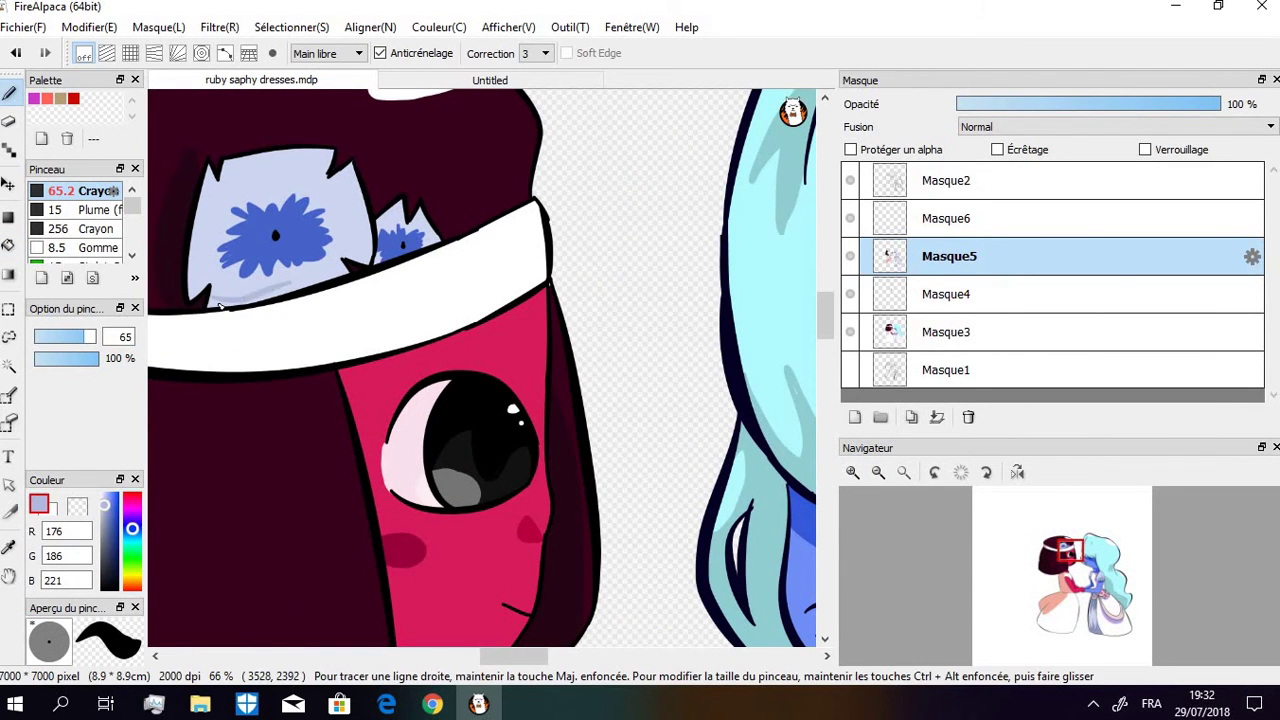
key("ctrl+z")
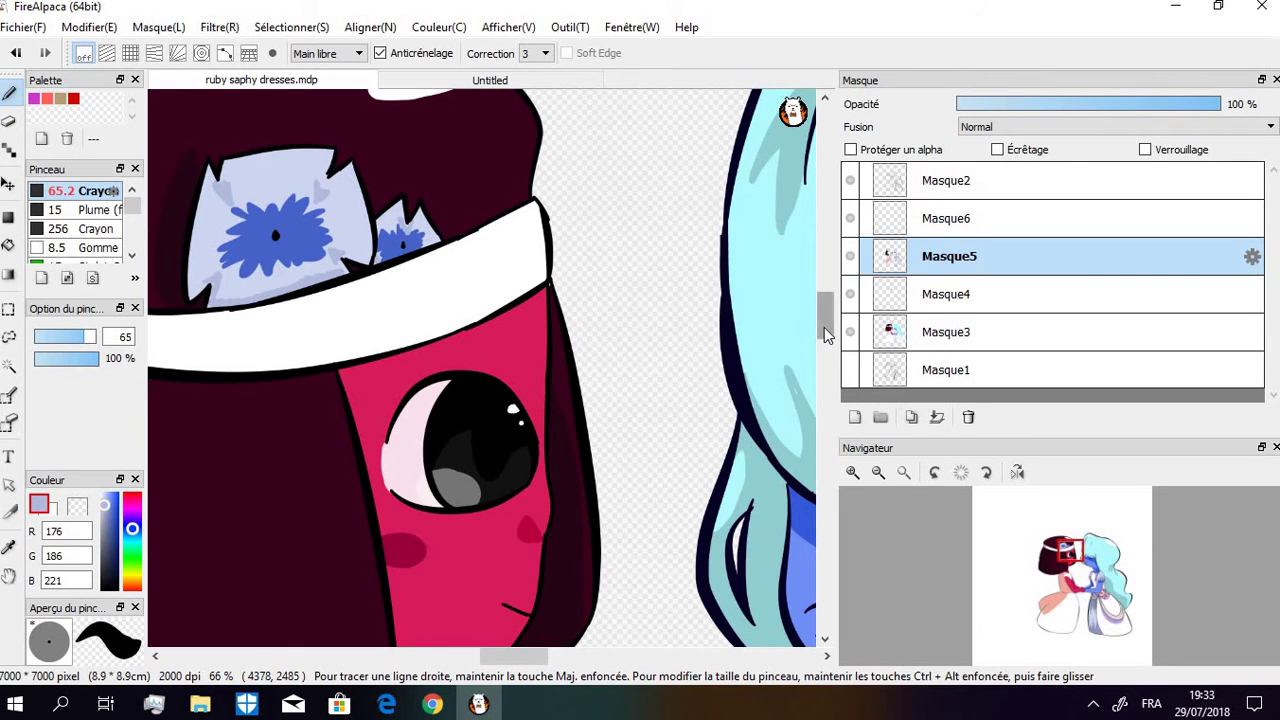
Set the drawing colour to pink RGB 238, 167, 191 and shade the petals of the pink flowers at the blue character's waist
scroll(600, 420, "up", 5)
left_click_drag(513, 656, 615, 656)
left_click_drag(828, 305, 760, 395)
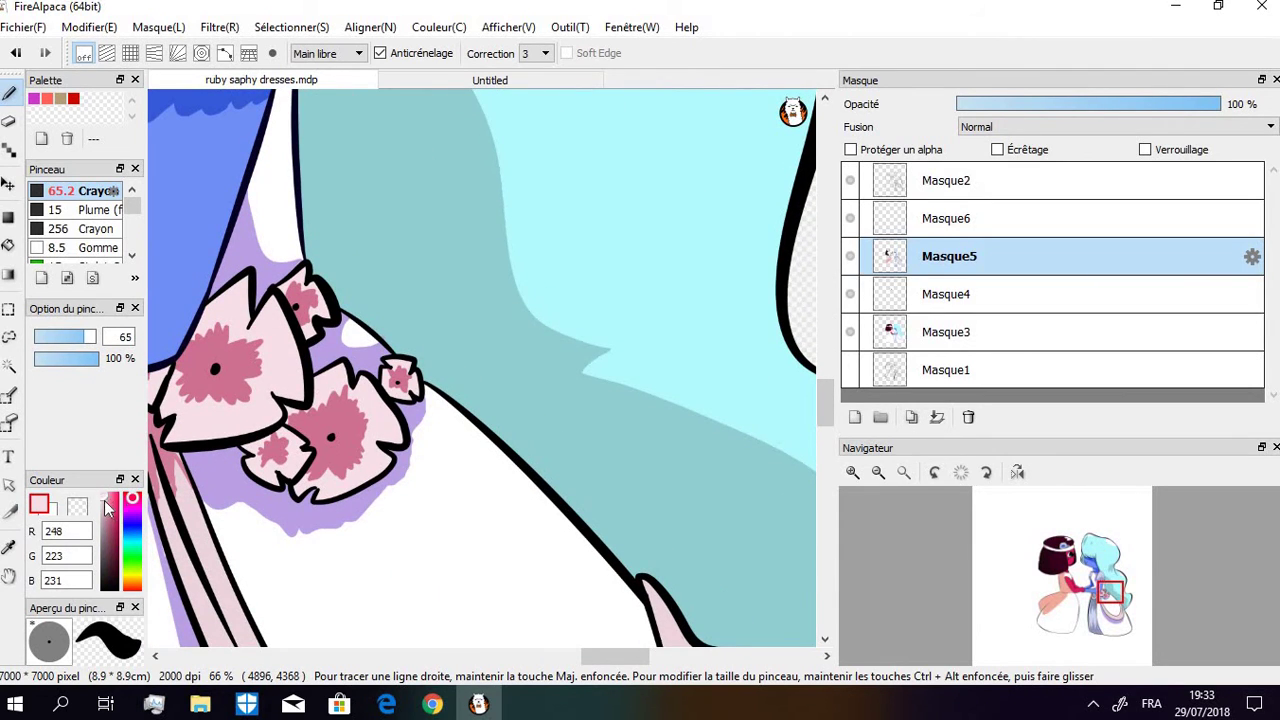
mouse_move(108, 507)
left_mouse_down()
mouse_move(124, 498)
mouse_move(106, 497)
left_mouse_up()
left_click_drag(601, 657, 559, 657)
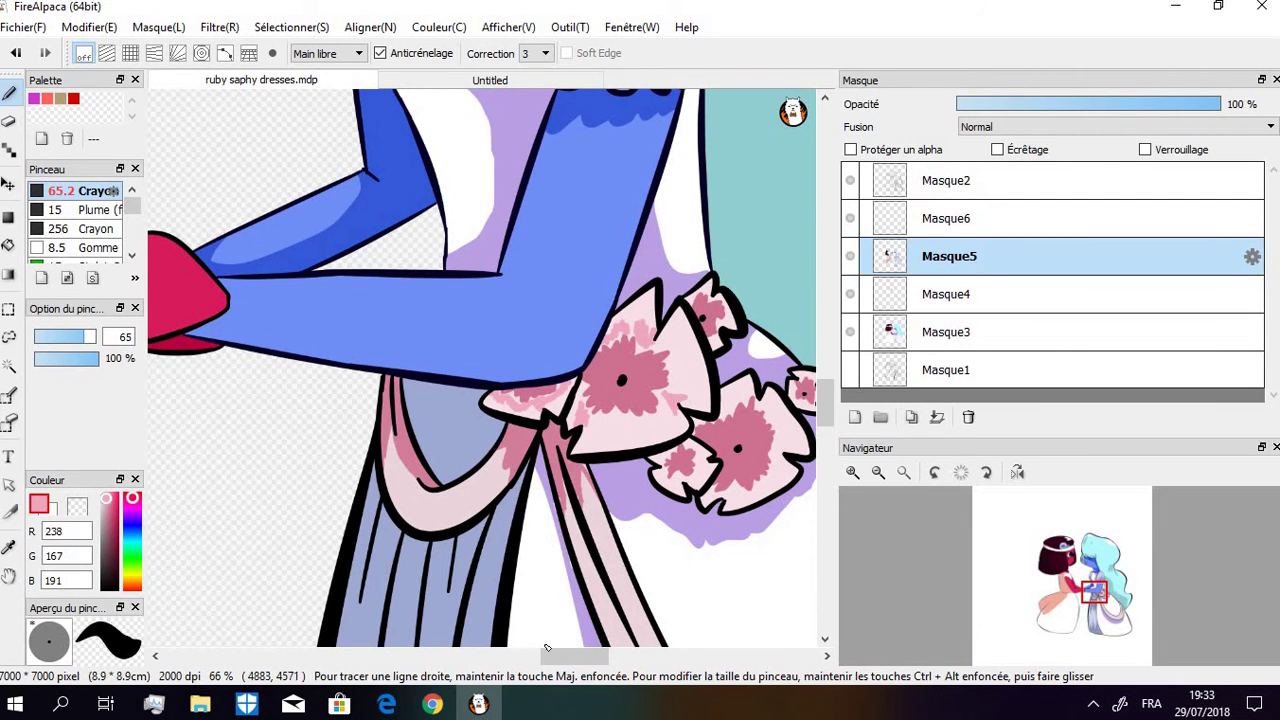
left_click_drag(546, 648, 567, 650)
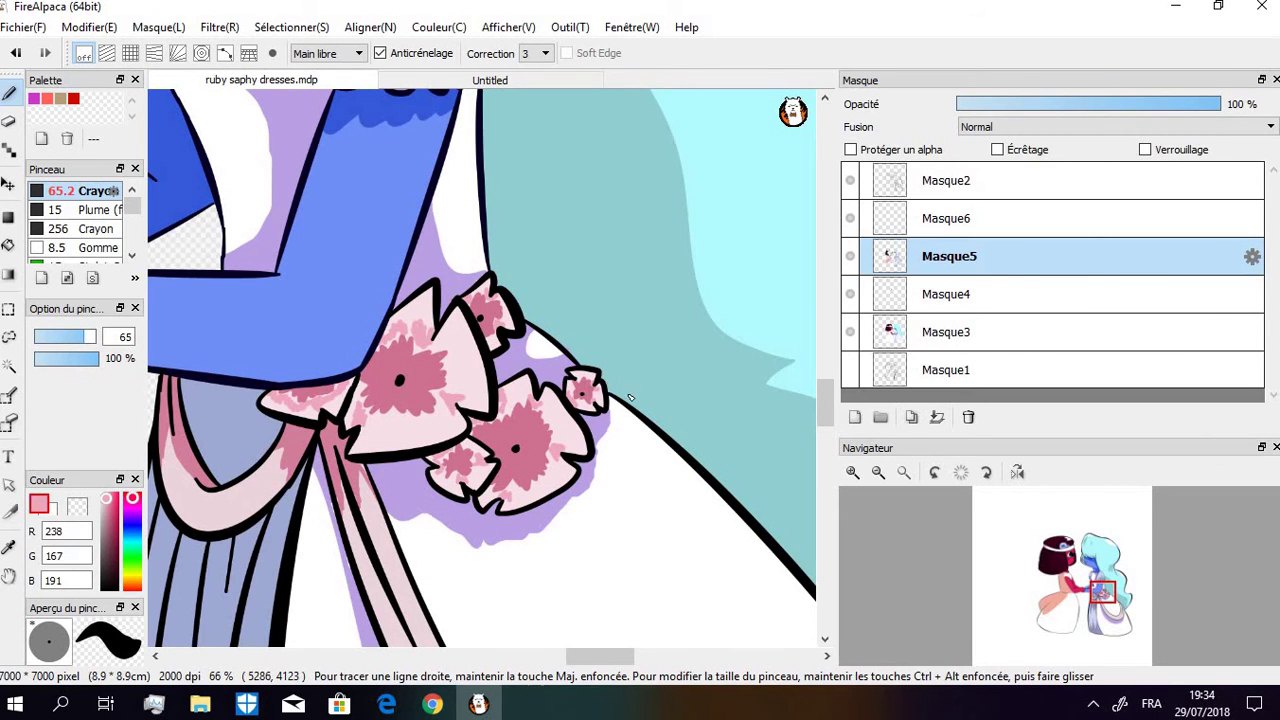
Lower the opacity of the shadow layer Masque5 to 67 % and of the highlight layer Masque6 to 80 %
left_click(875, 472)
left_click(875, 472)
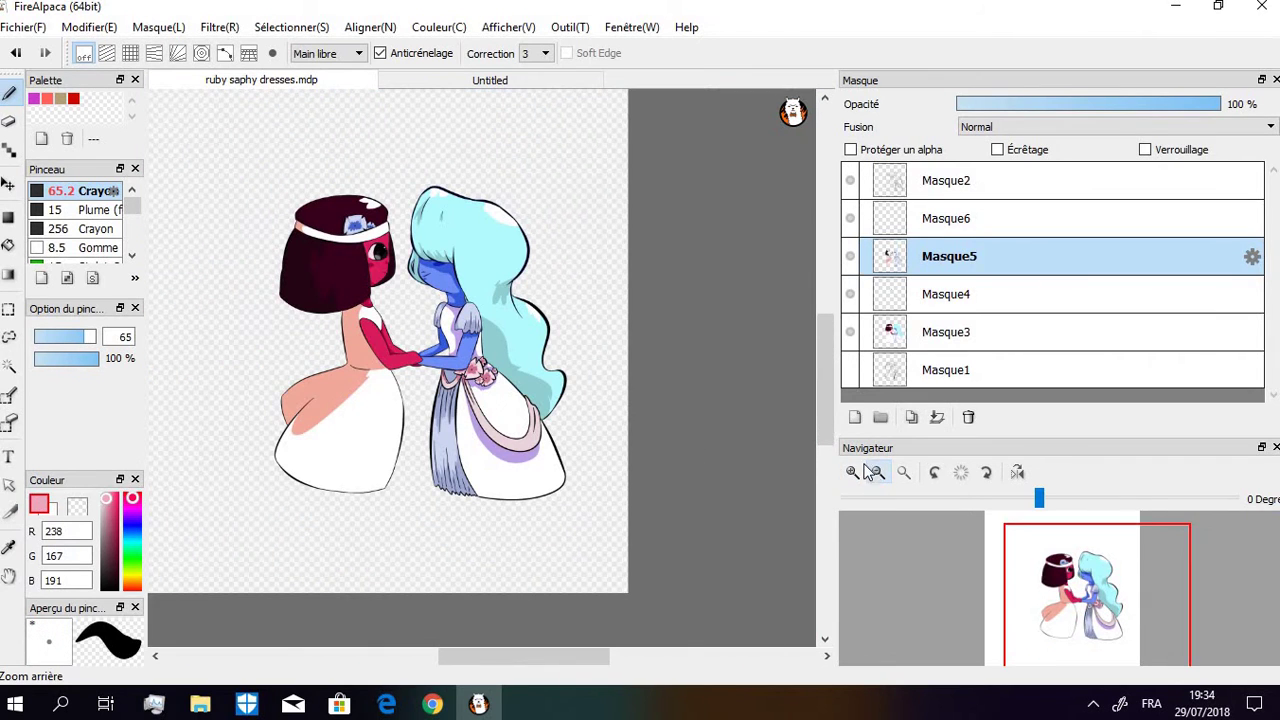
left_click_drag(833, 410, 820, 395)
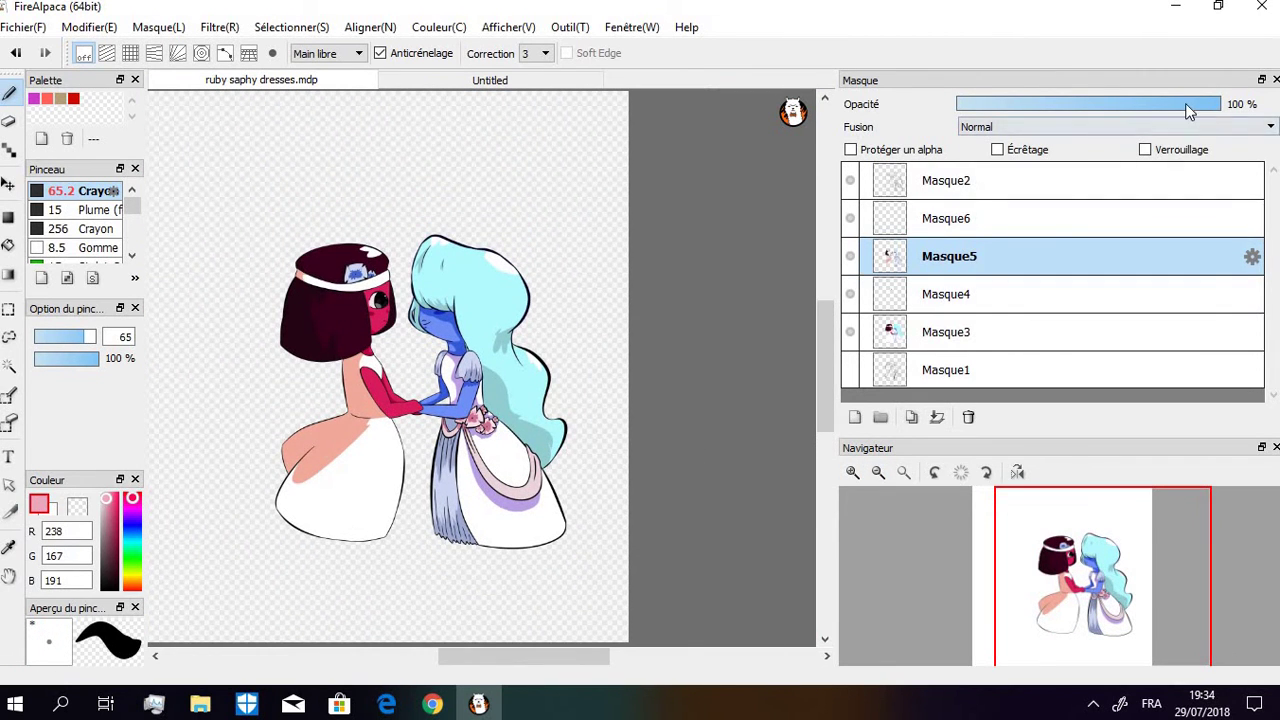
left_click_drag(1188, 111, 1163, 121)
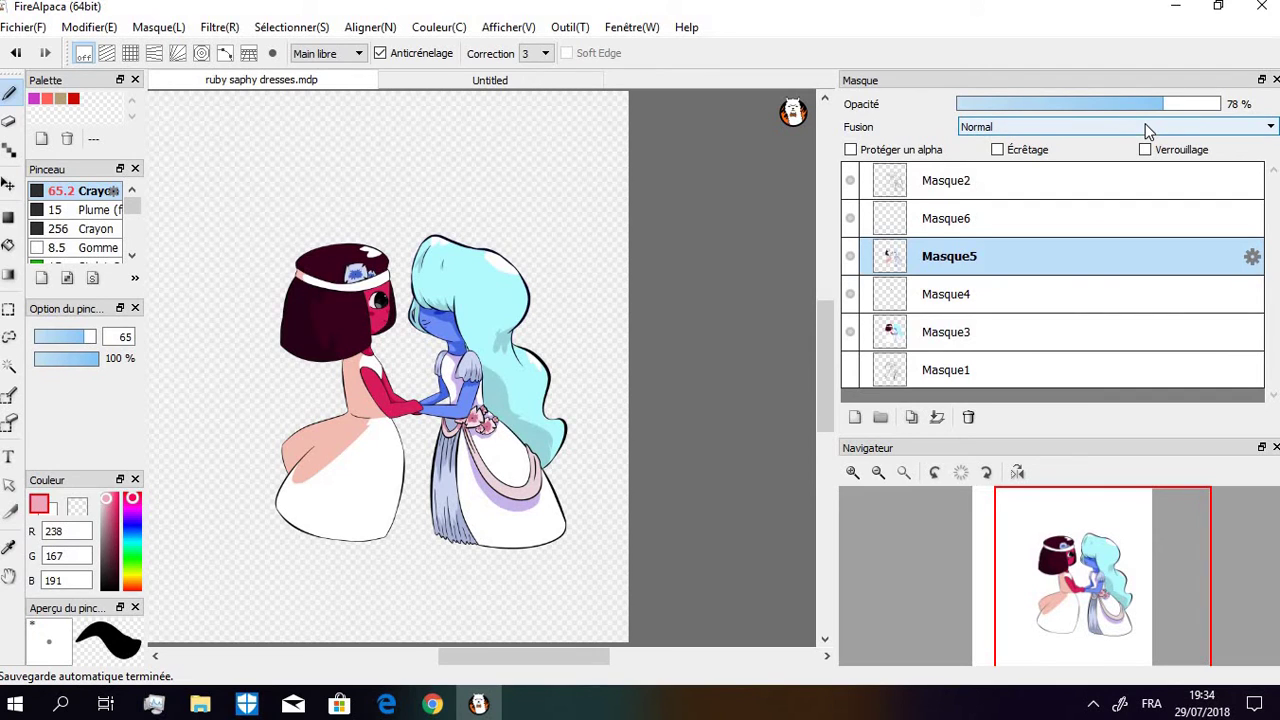
left_click_drag(1158, 110, 1148, 112)
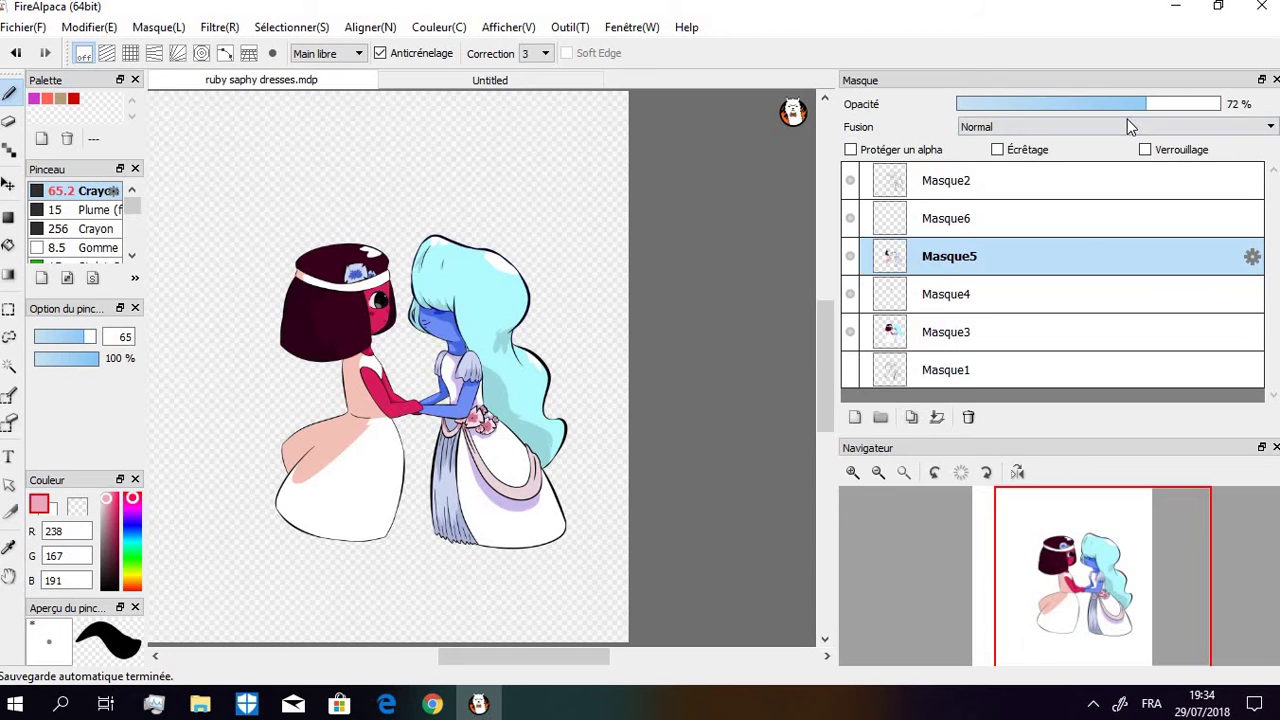
left_click(1046, 218)
left_click(1180, 111)
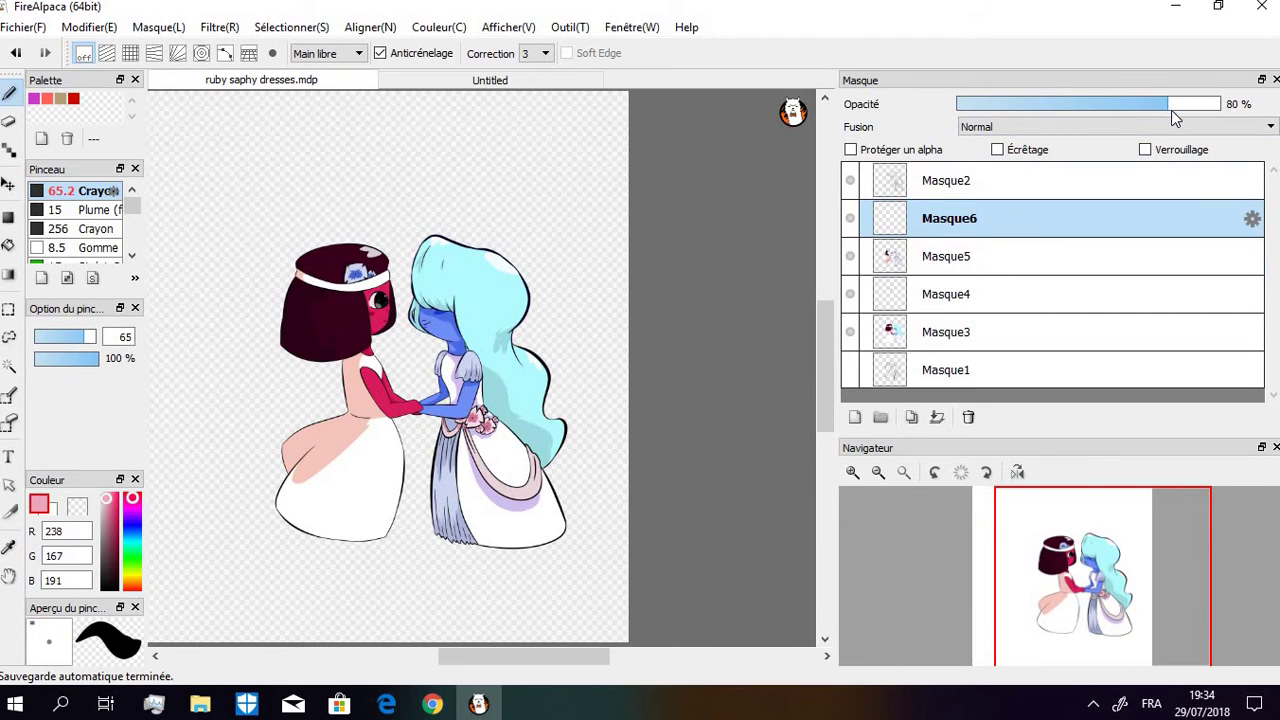
left_click(1043, 265)
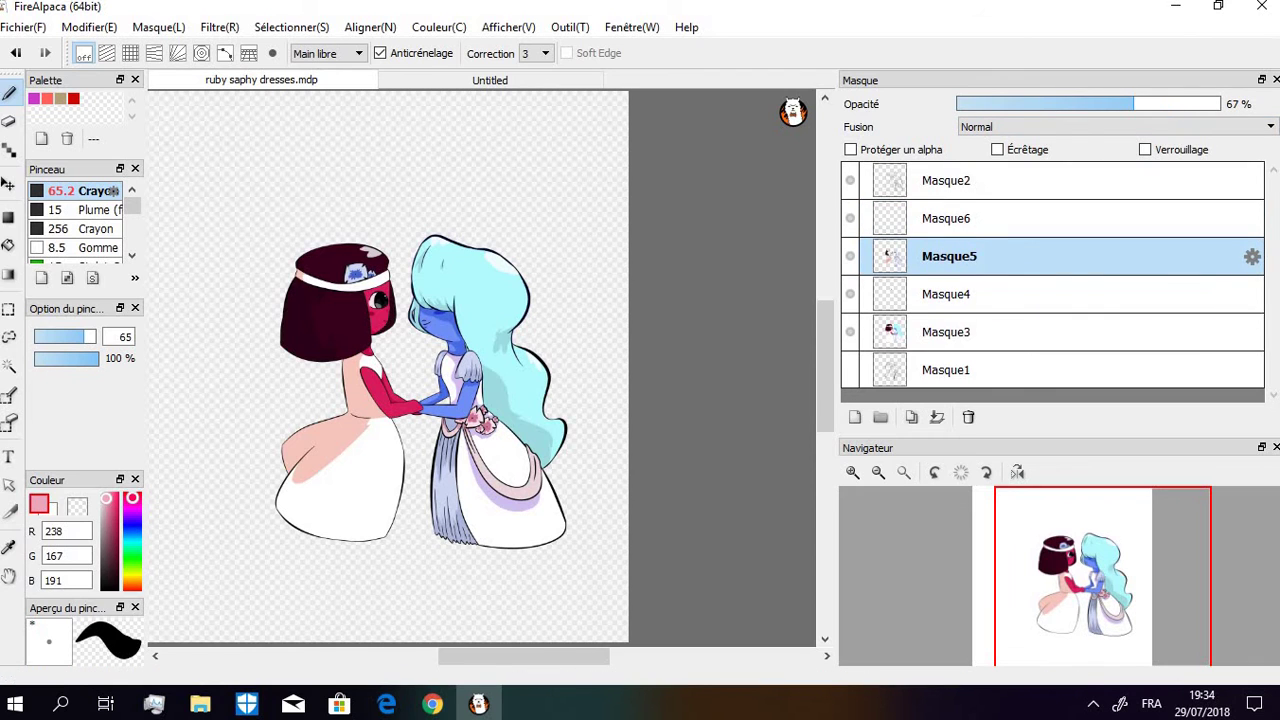
Select a rectangular area enclosing both characters with the Masque5 shadow layer active
left_click(8, 309)
mouse_move(221, 187)
left_mouse_down()
mouse_move(523, 600)
mouse_move(632, 610)
left_mouse_up()
key("b")
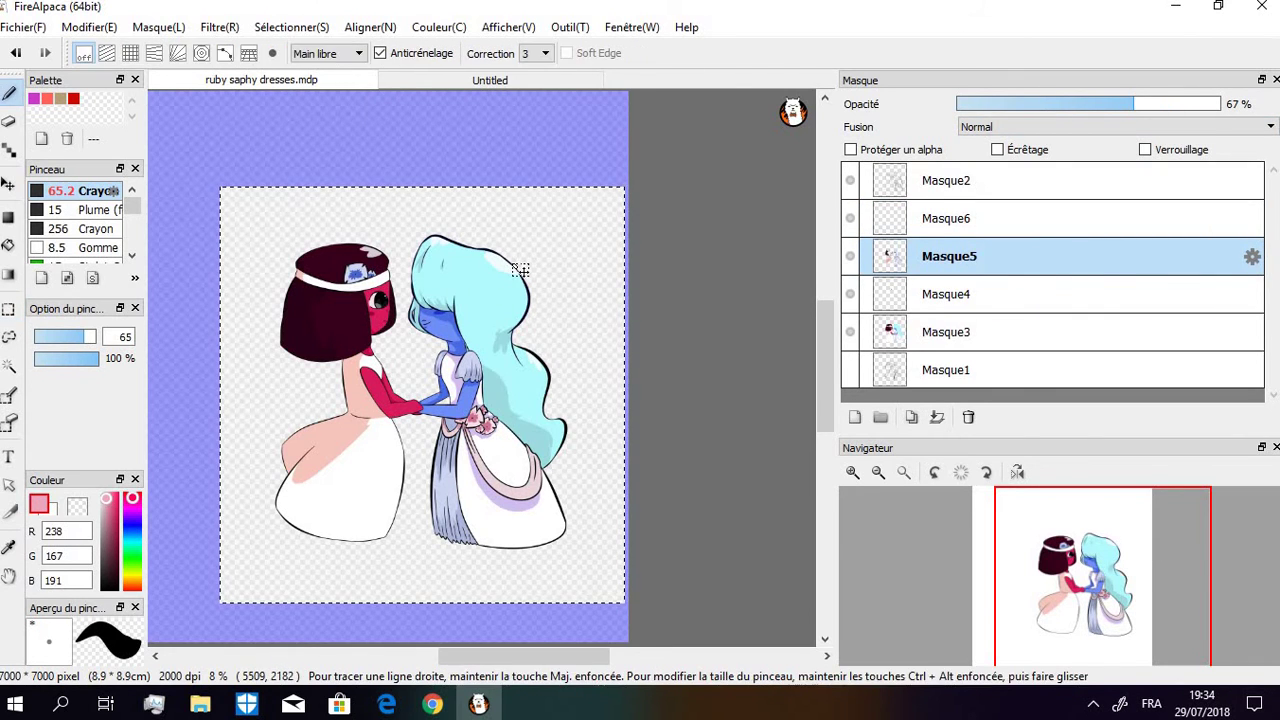
Adjust the Masque5 shadow layer to hue -21, saturation about 95 % and luminosity 84 %
key("ctrl+u")
key("e")
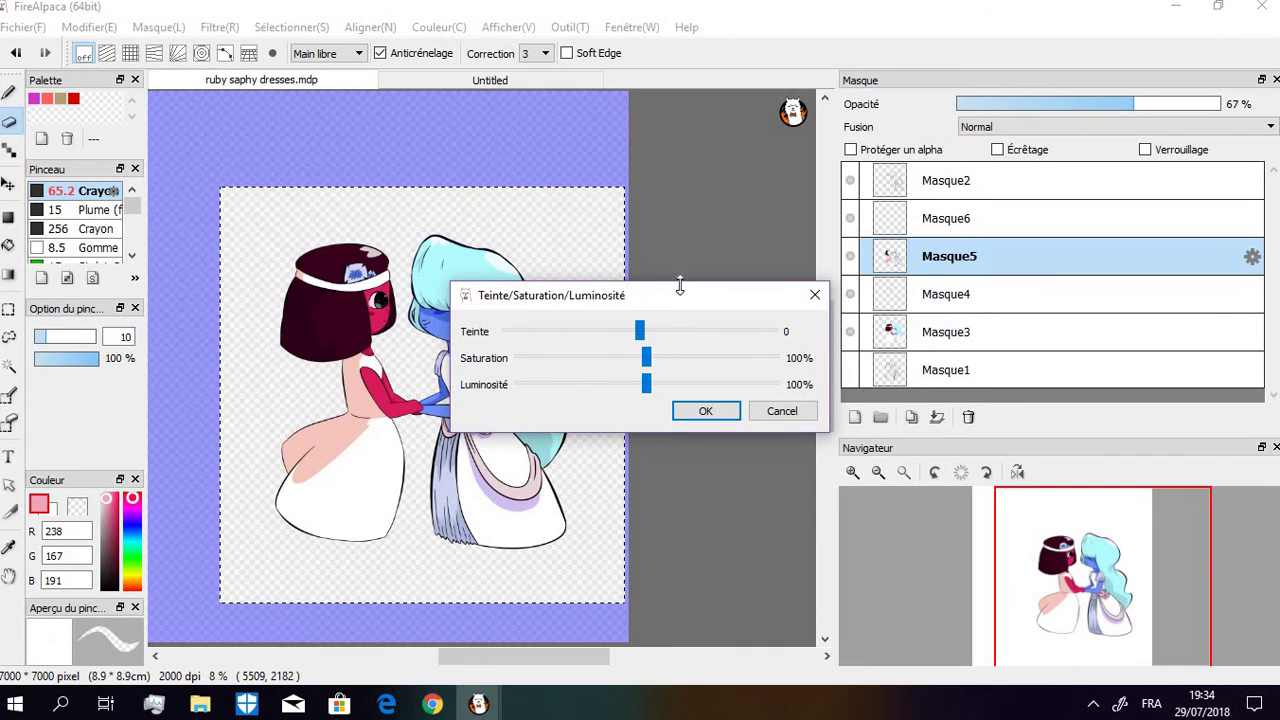
left_click_drag(679, 287, 693, 84)
left_click_drag(644, 131, 633, 197)
left_click(625, 164)
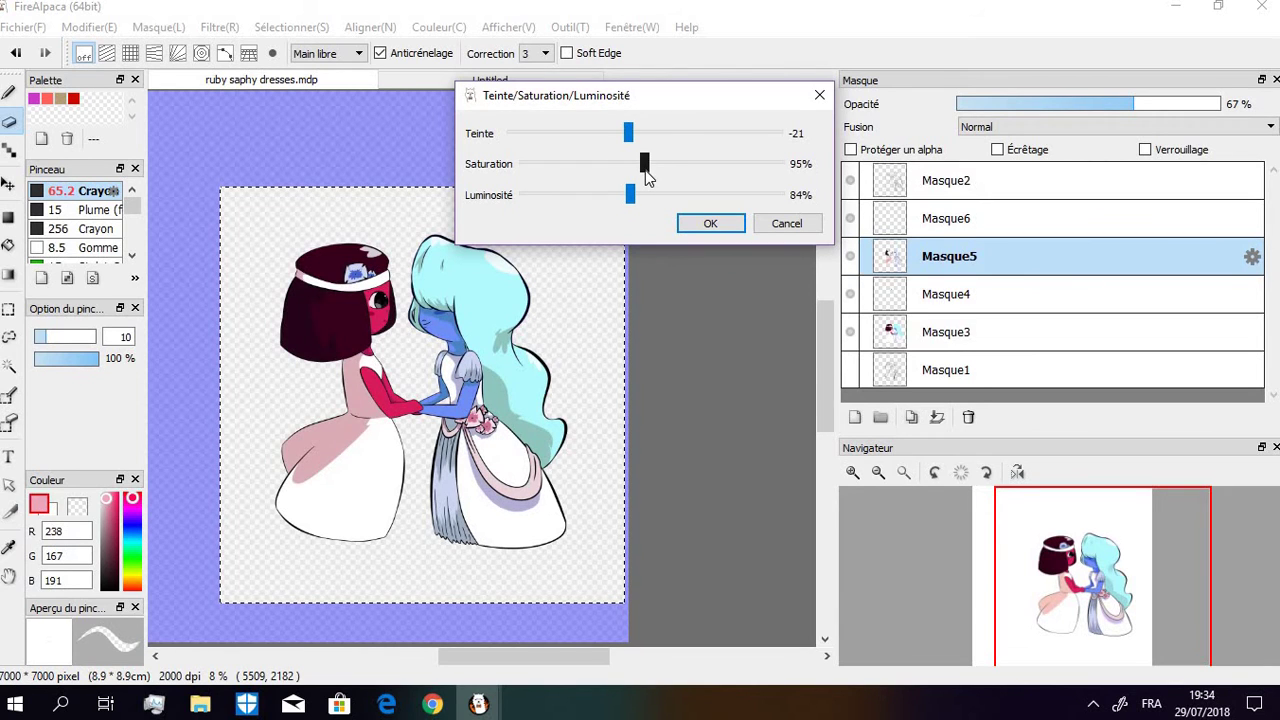
left_click_drag(644, 178, 645, 182)
left_click(701, 224)
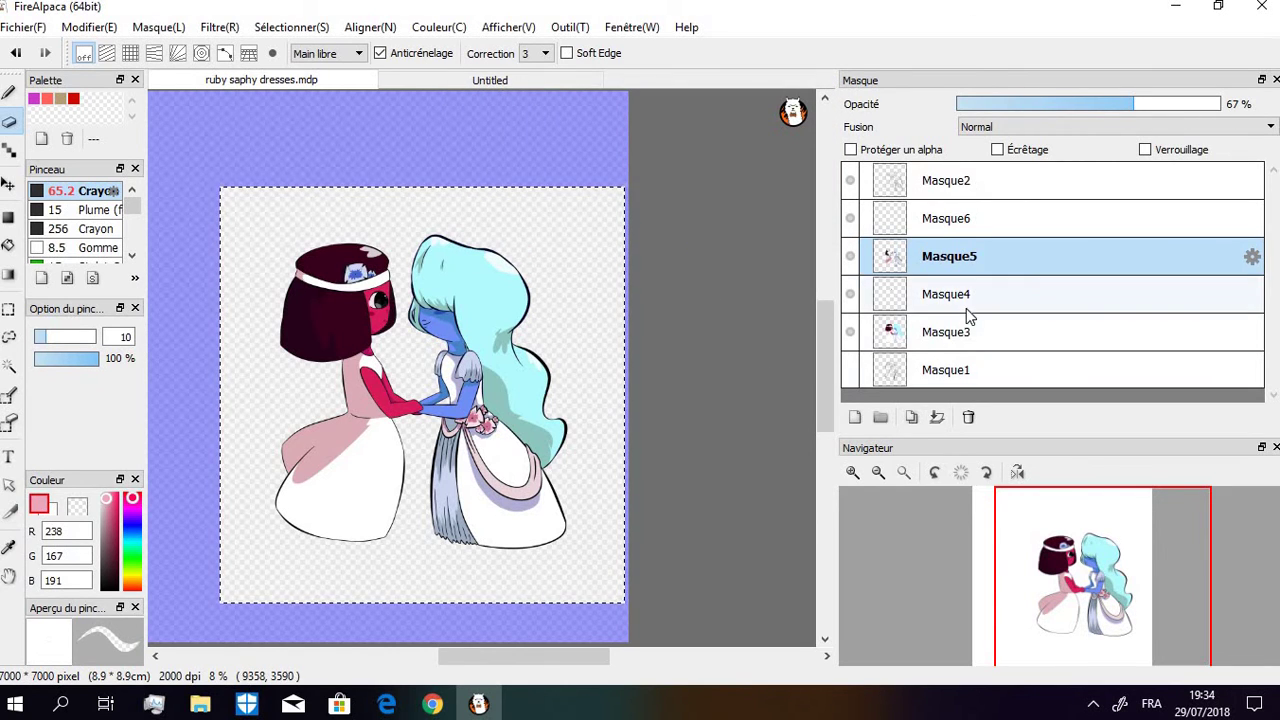
Add a new layer directly above the colour layer Masque3 and clip it to that layer
left_click(856, 418)
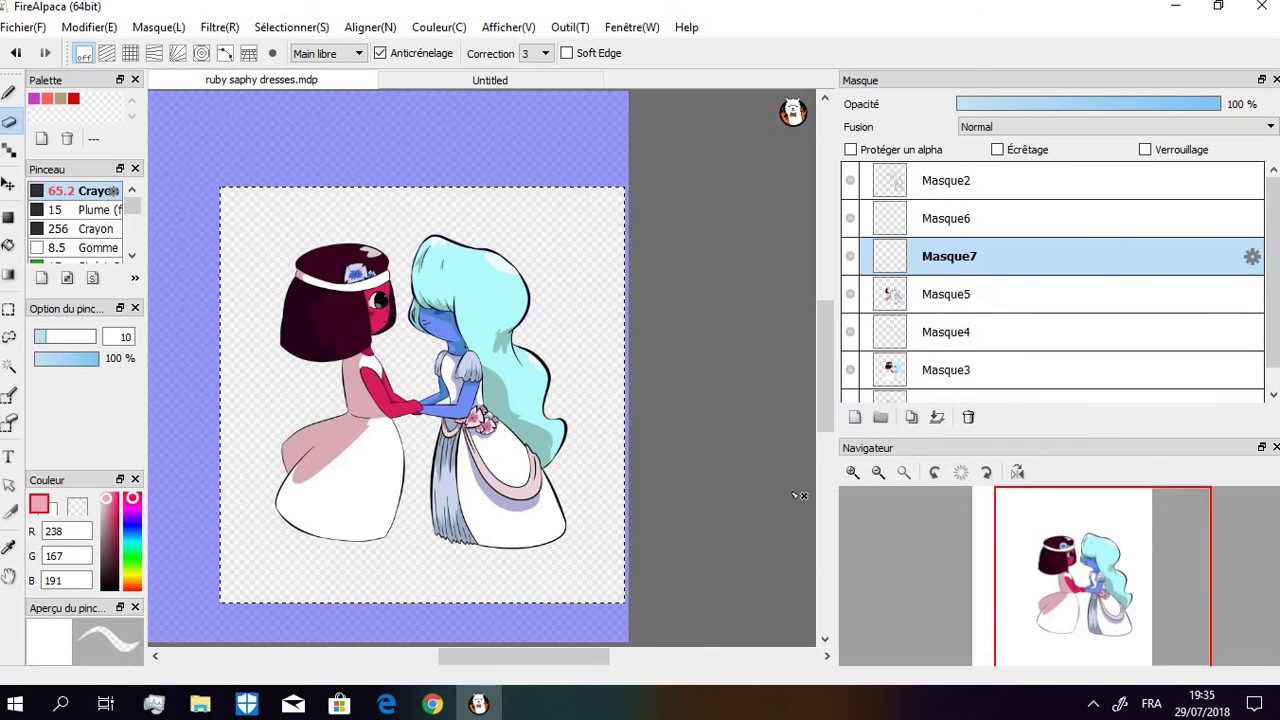
left_click_drag(548, 668, 522, 668)
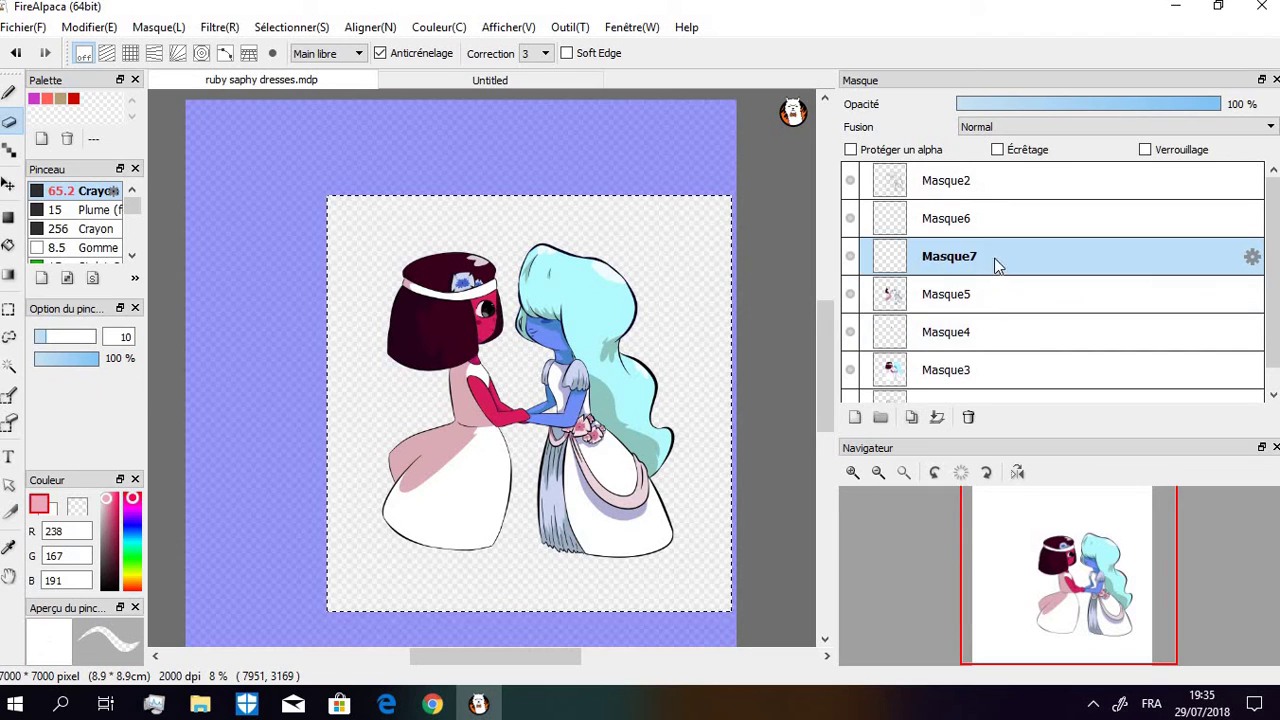
left_click_drag(994, 258, 983, 345)
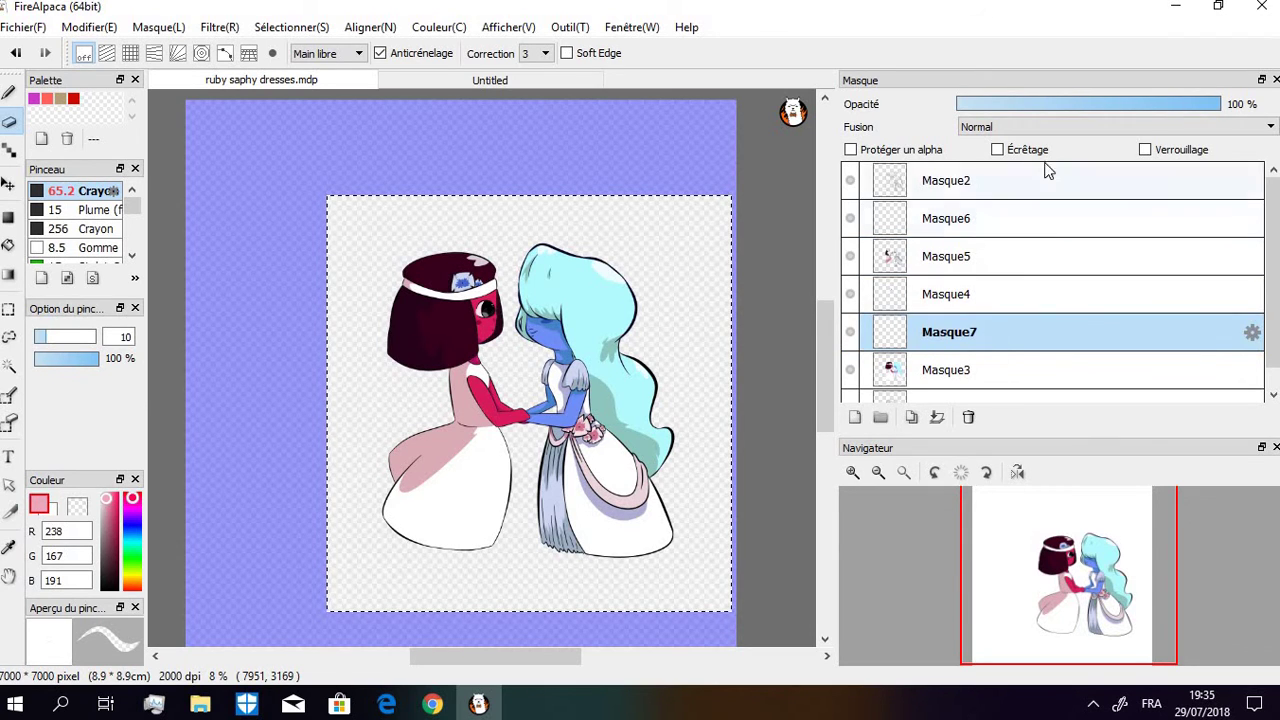
left_click(998, 149)
key("ctrl+a")
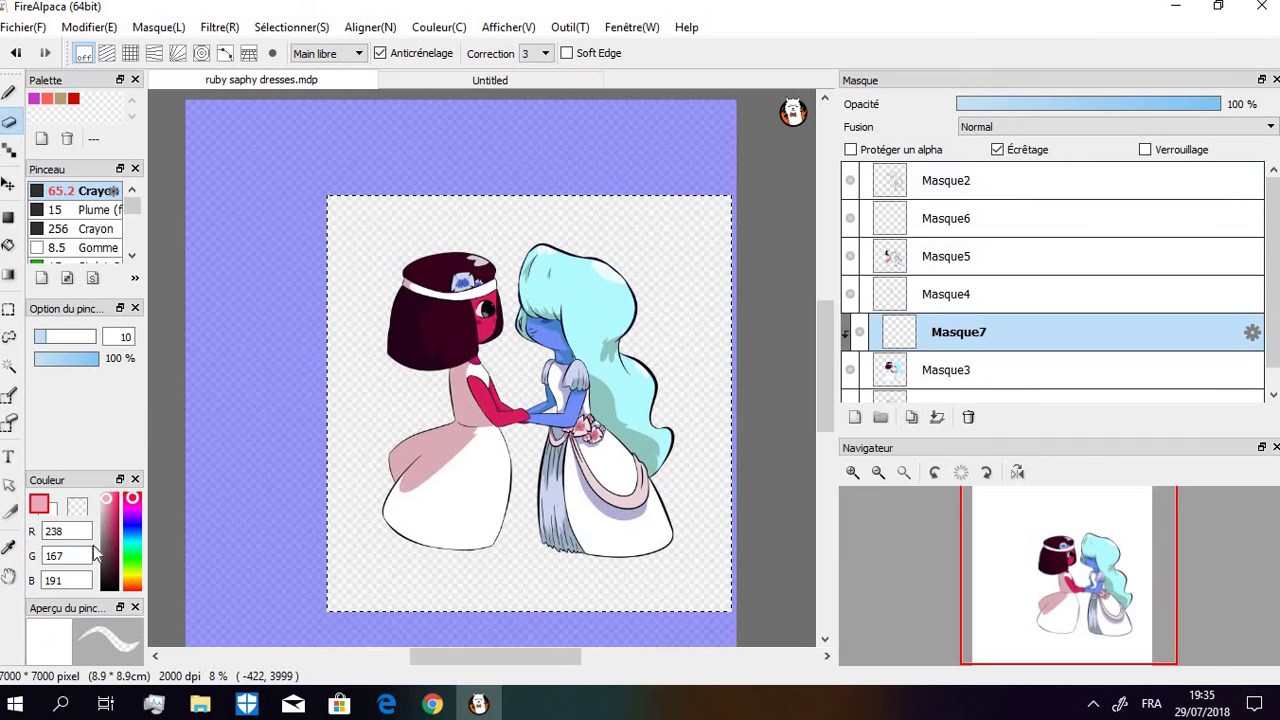
Set the drawing colour to dark red RGB 77, 23, 41 and choose the size-100 airbrush preset
left_click(114, 561)
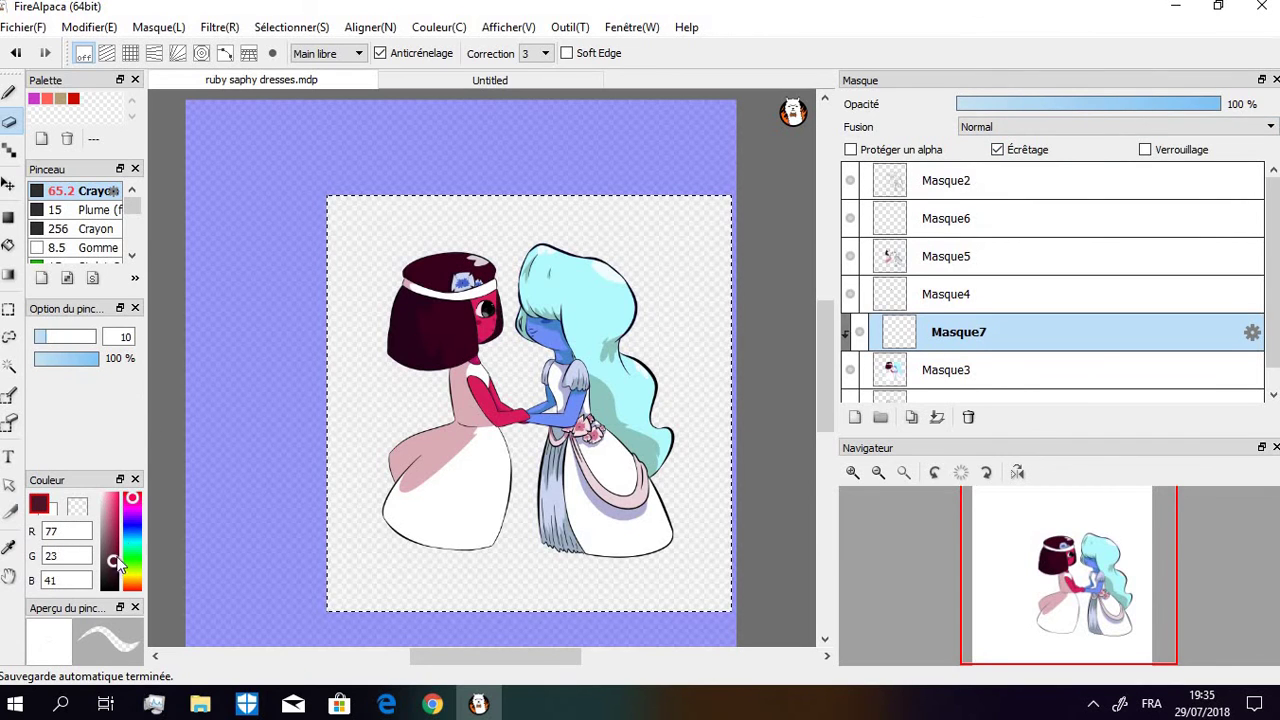
scroll(134, 225, "down", 1)
scroll(134, 225, "down", 2)
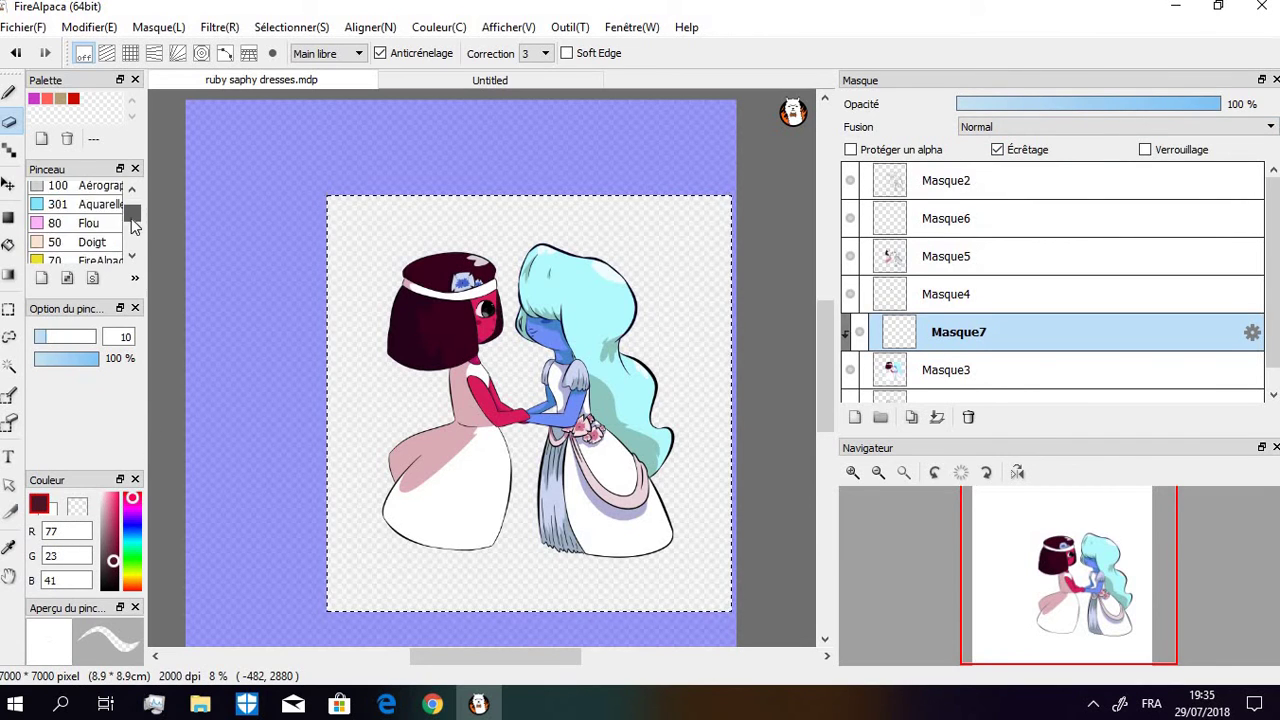
scroll(134, 225, "up", 1)
left_click(100, 200)
left_click(100, 214)
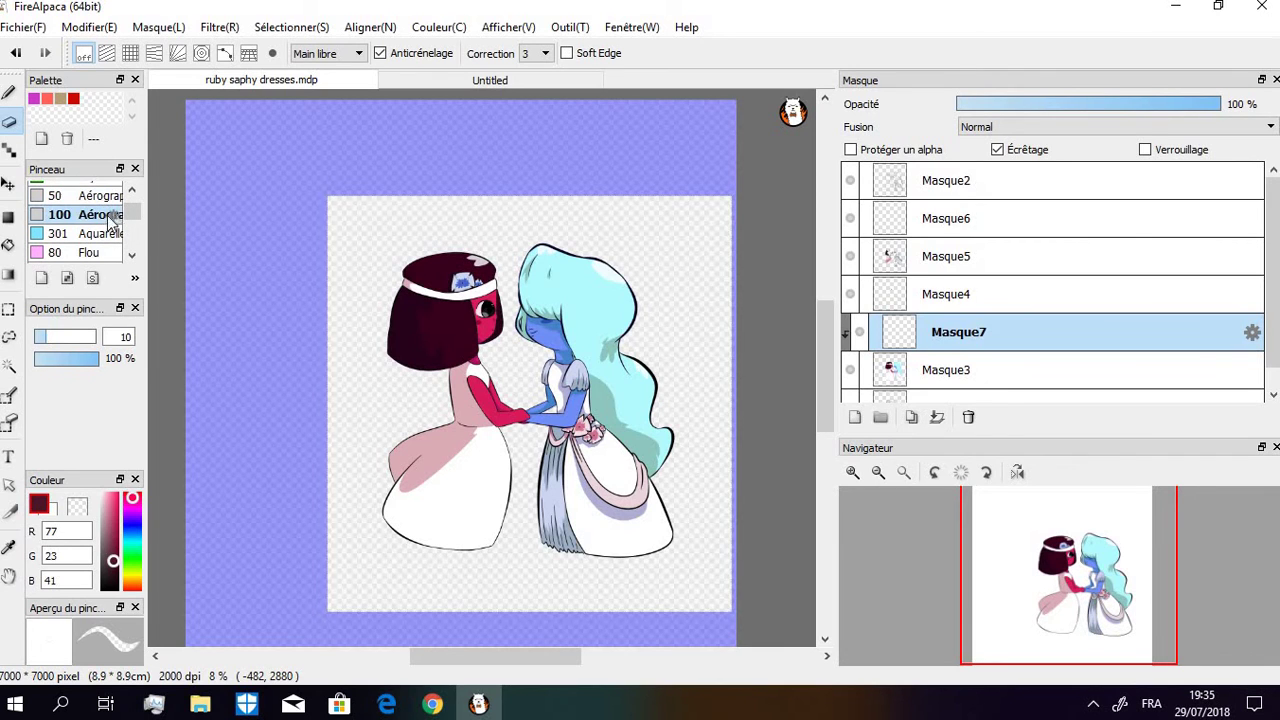
Set the airbrush to size 1000 and 43 % opacity for painting with the brush tool
left_click_drag(107, 343, 171, 335)
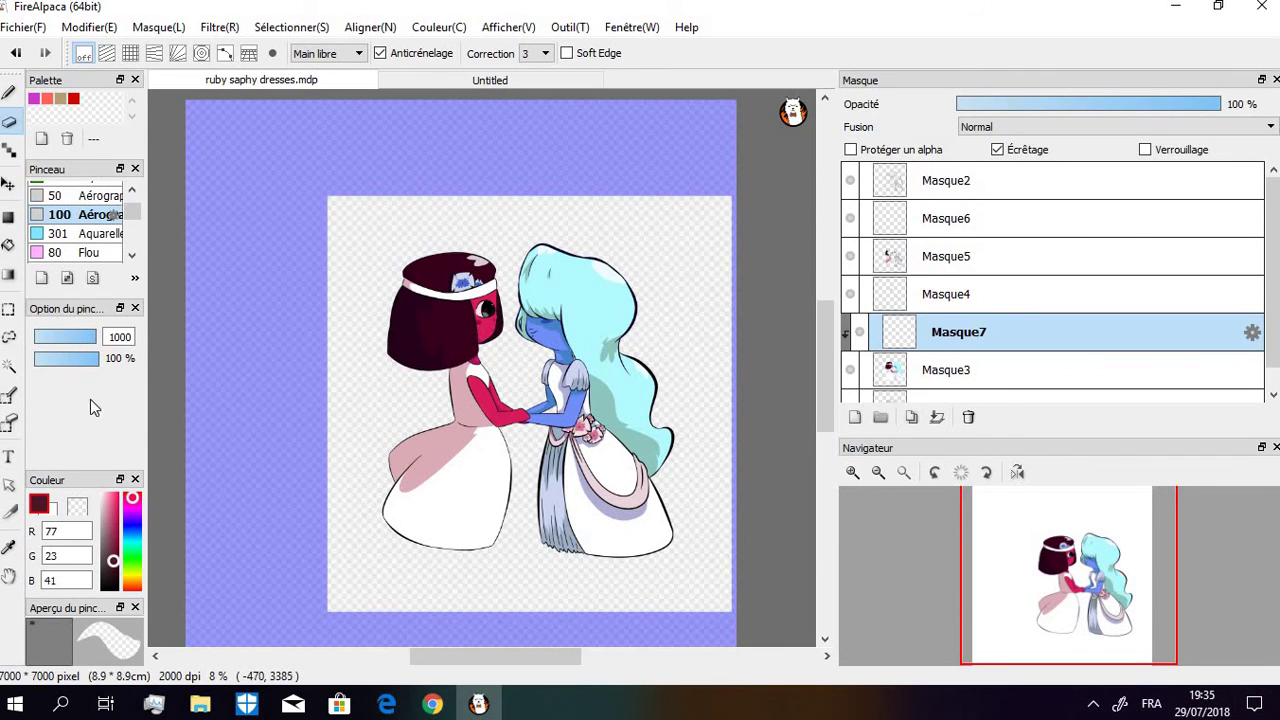
key("ctrl+a")
left_click(9, 97)
left_click(9, 97)
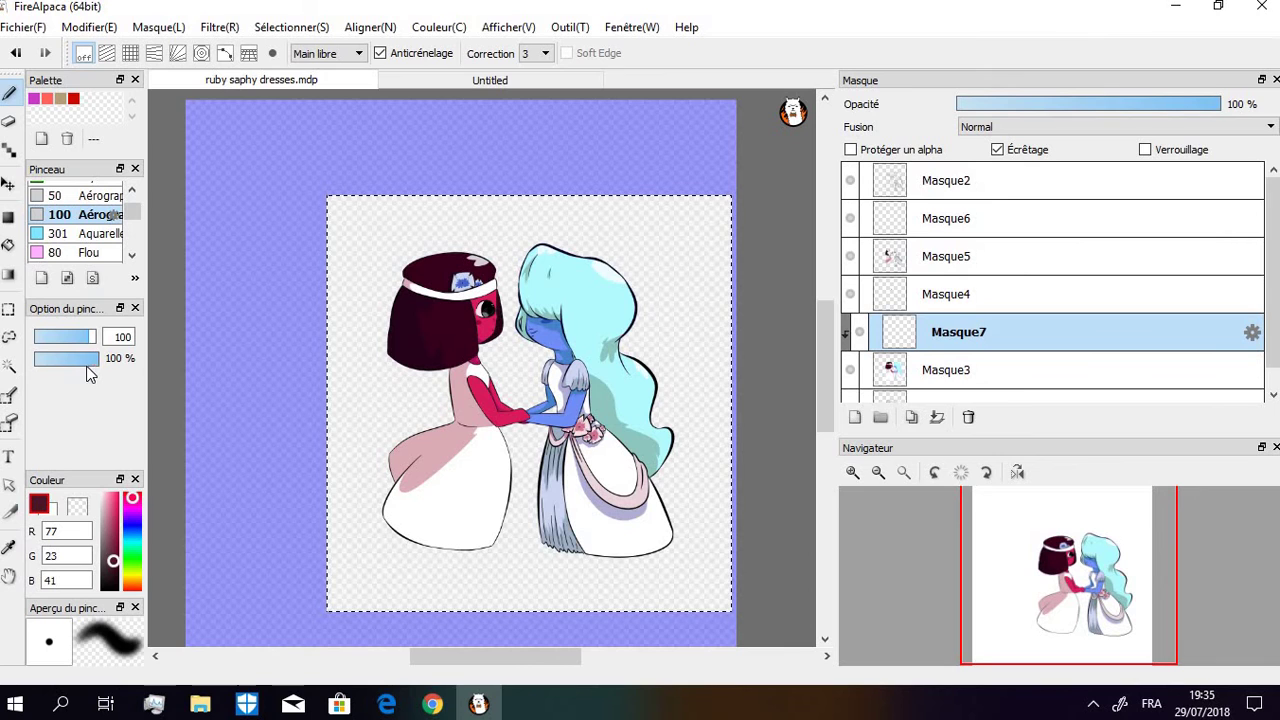
mouse_move(87, 370)
left_mouse_down()
mouse_move(64, 358)
mouse_move(106, 334)
mouse_move(197, 341)
mouse_move(110, 337)
mouse_move(165, 337)
mouse_move(197, 355)
left_mouse_up()
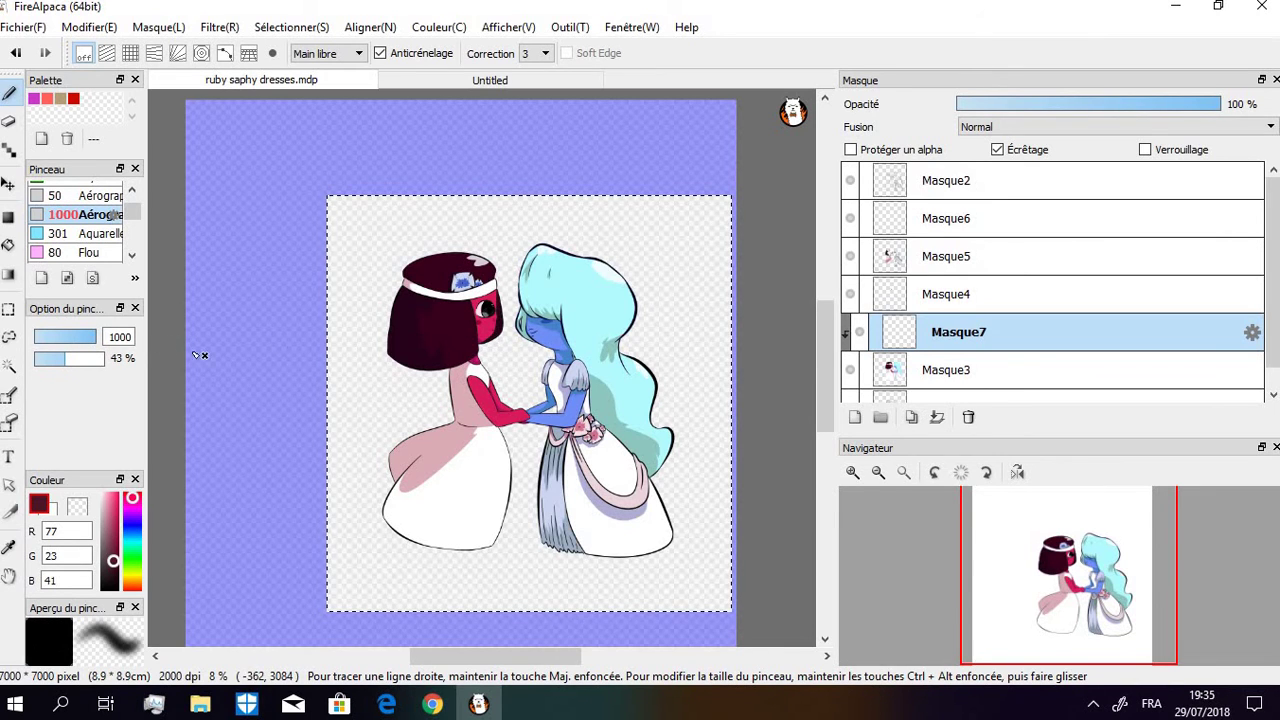
Airbrush soft dark red shading on the red character's hair and dress, and dark blue RGB 28, 23, 77 shading over the blue character
mouse_move(414, 468)
left_mouse_down()
mouse_move(392, 515)
mouse_move(418, 452)
mouse_move(440, 445)
mouse_move(445, 388)
mouse_move(462, 420)
left_mouse_up()
mouse_move(407, 303)
left_mouse_down()
mouse_move(438, 292)
mouse_move(413, 325)
left_mouse_up()
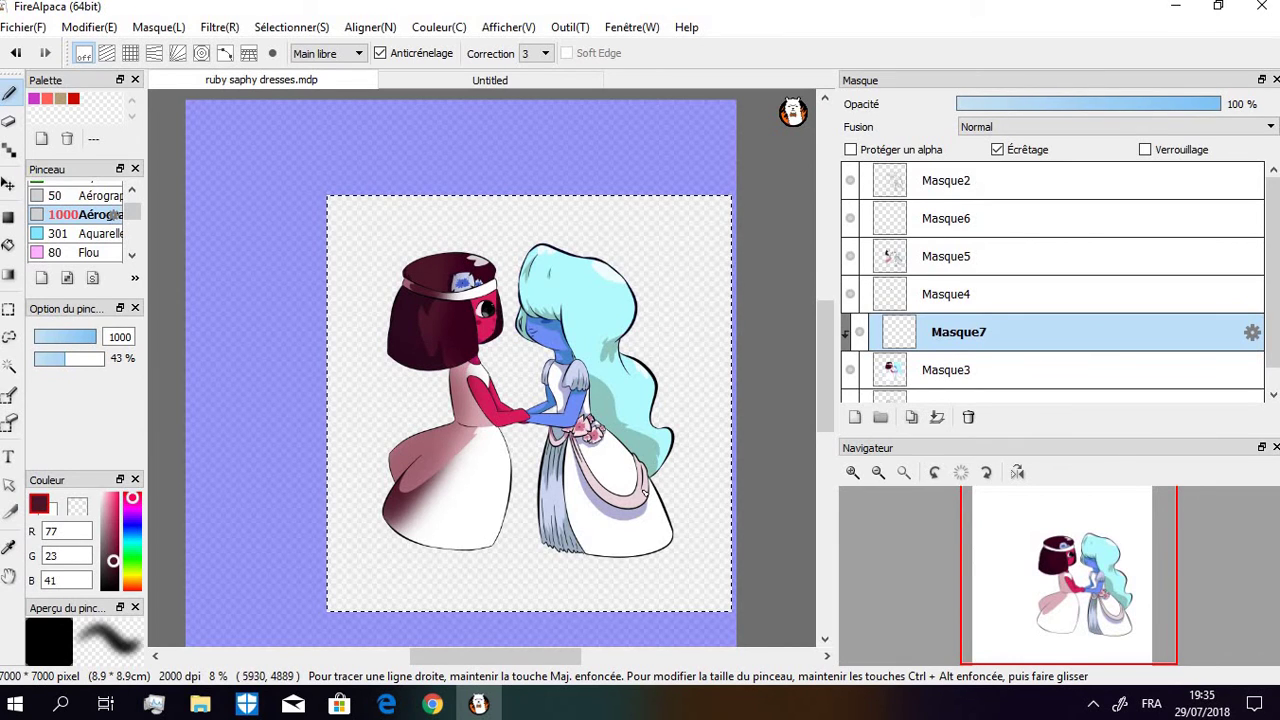
left_click(580, 519, "alt")
mouse_move(580, 519)
left_mouse_down()
mouse_move(560, 465)
mouse_move(562, 580)
mouse_move(570, 450)
mouse_move(546, 380)
mouse_move(538, 410)
mouse_move(545, 335)
mouse_move(532, 275)
mouse_move(549, 369)
mouse_move(538, 300)
mouse_move(545, 340)
left_mouse_up()
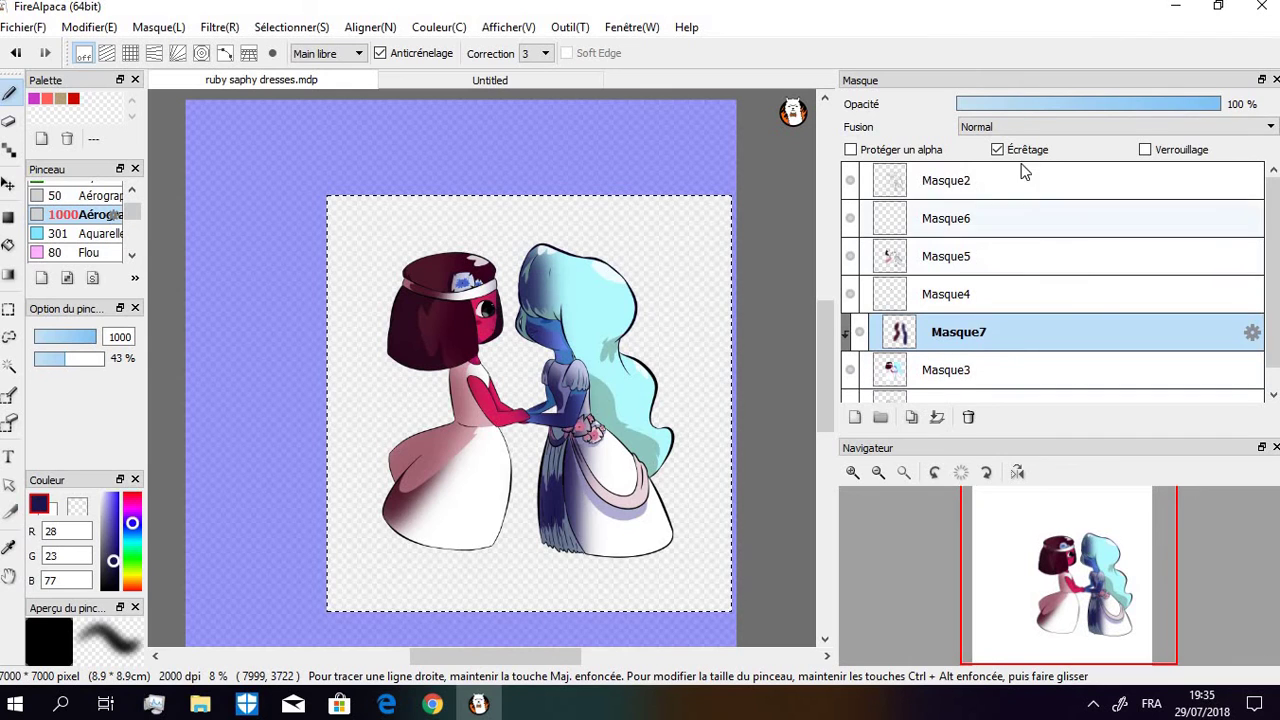
Lower the opacity of the airbrushed layer Masque7 to 20 % and clear the selection
left_click(1017, 104)
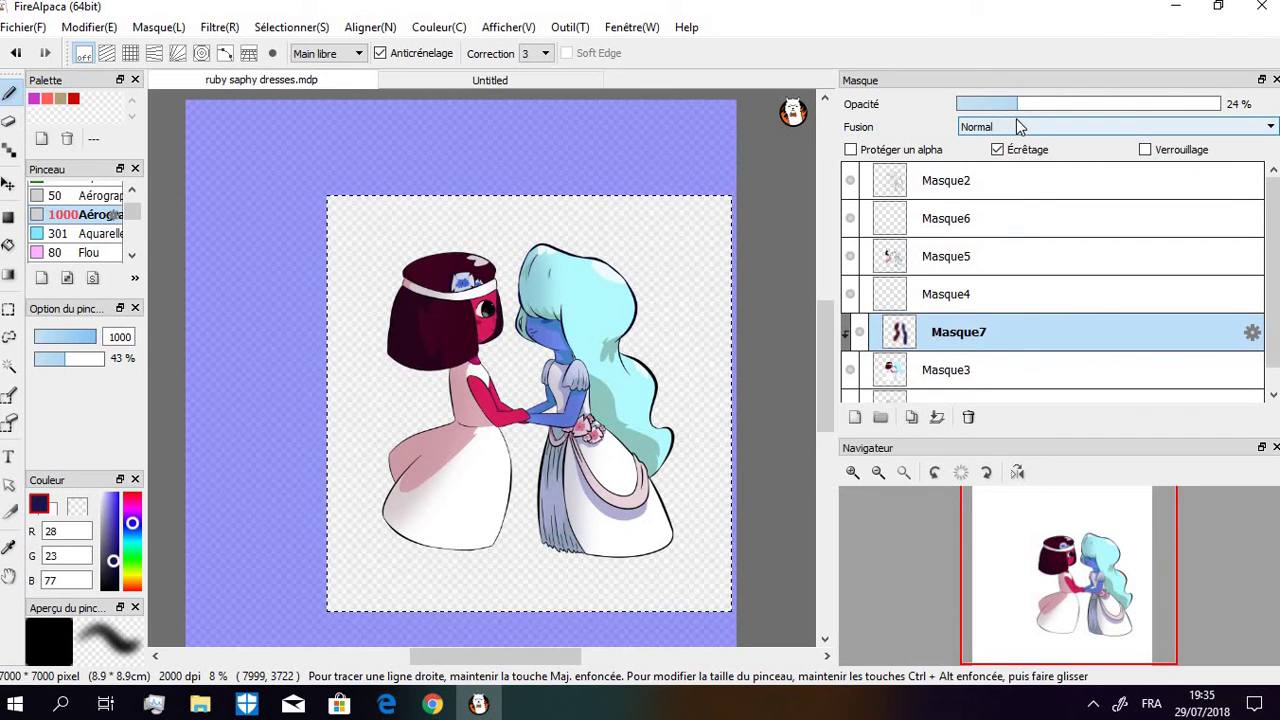
left_click(1006, 104)
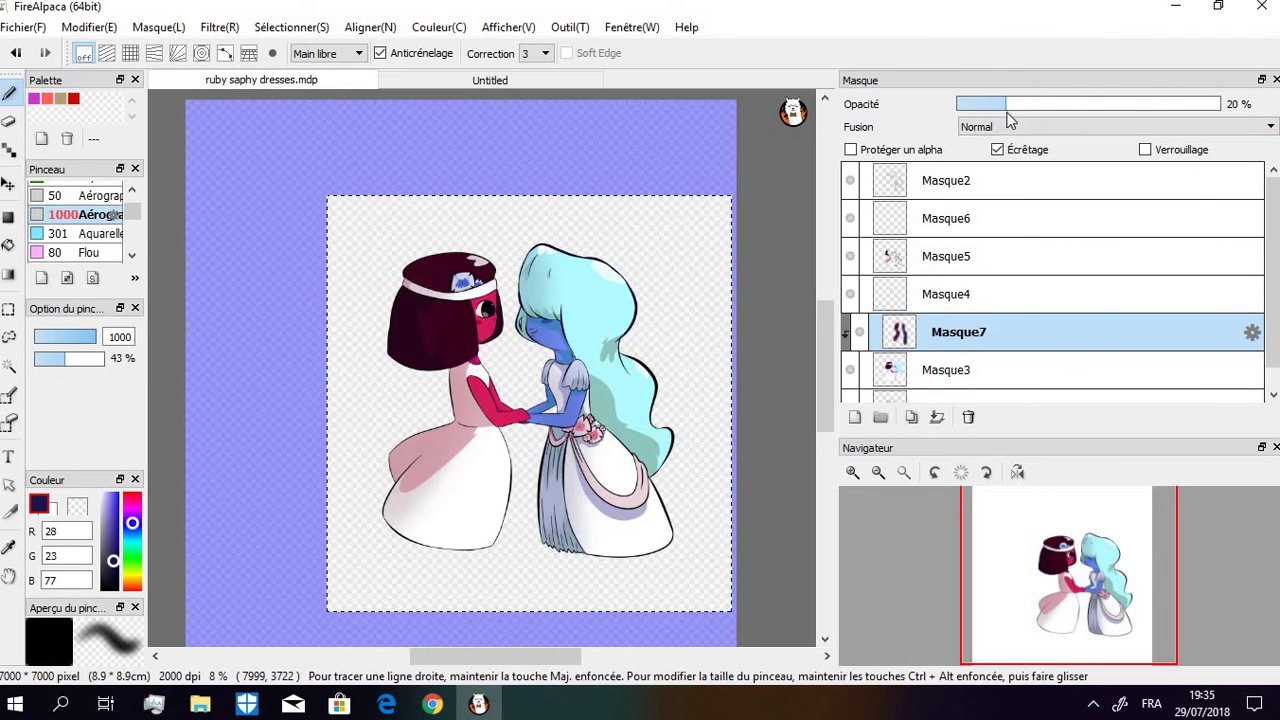
key("ctrl+d")
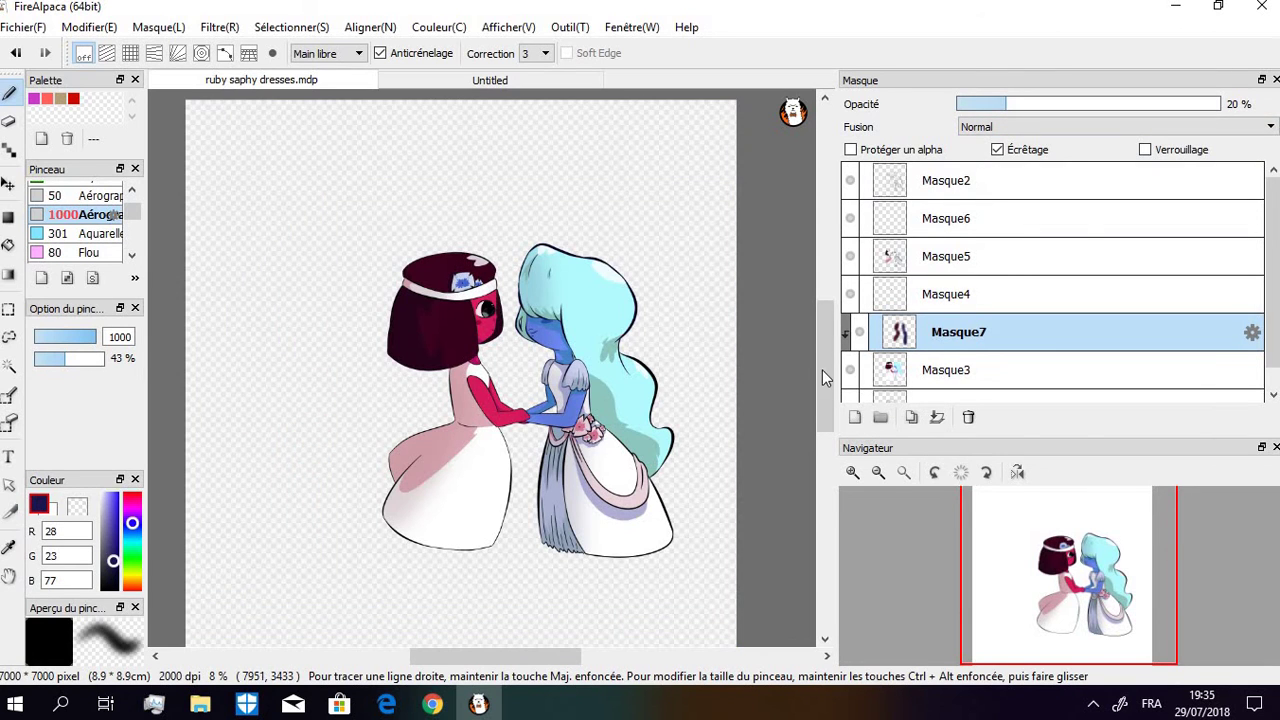
mouse_move(822, 370)
left_mouse_down()
mouse_move(828, 390)
mouse_move(828, 377)
left_mouse_up()
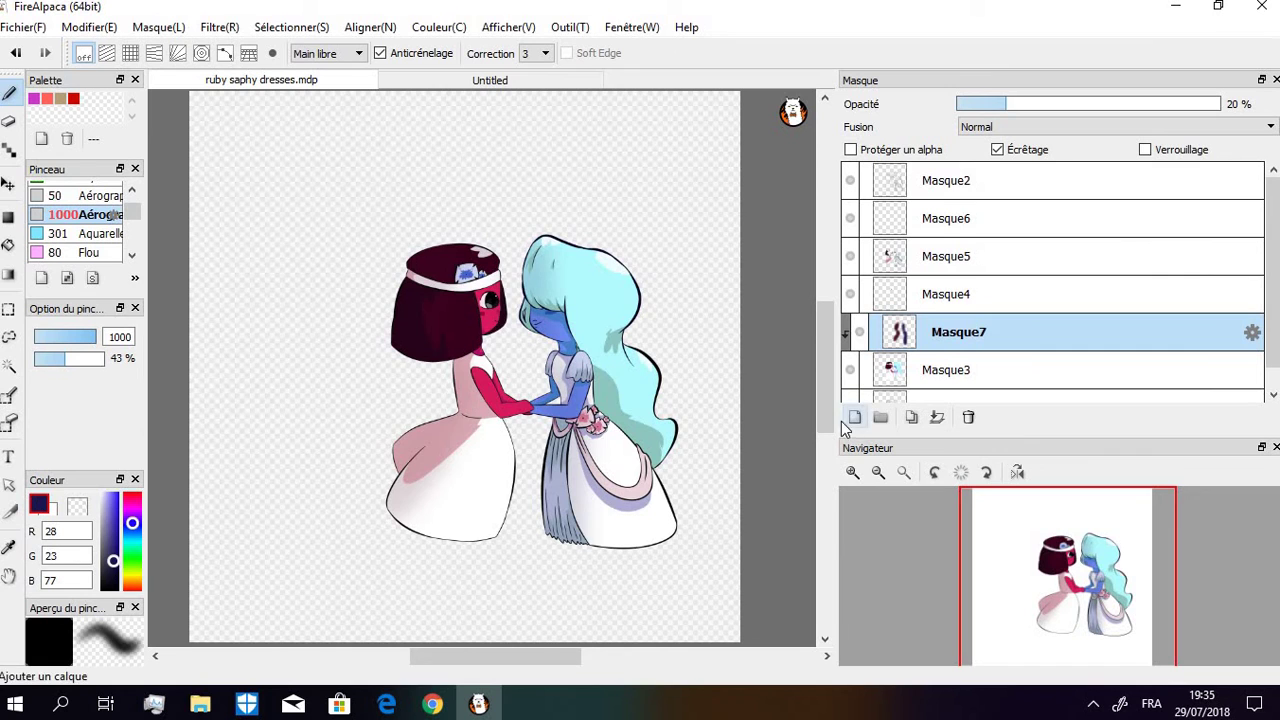
left_click_drag(570, 651, 590, 649)
left_click(877, 472)
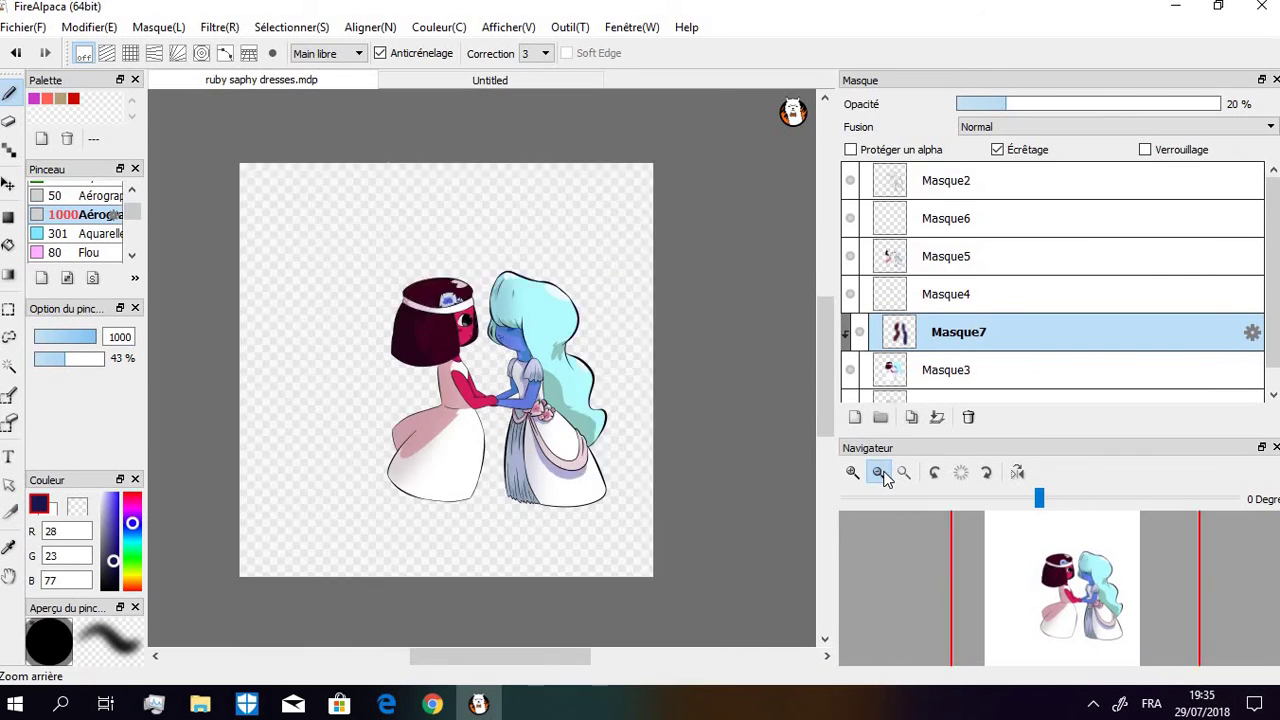
left_click(877, 472)
left_click(853, 472)
left_click(853, 472)
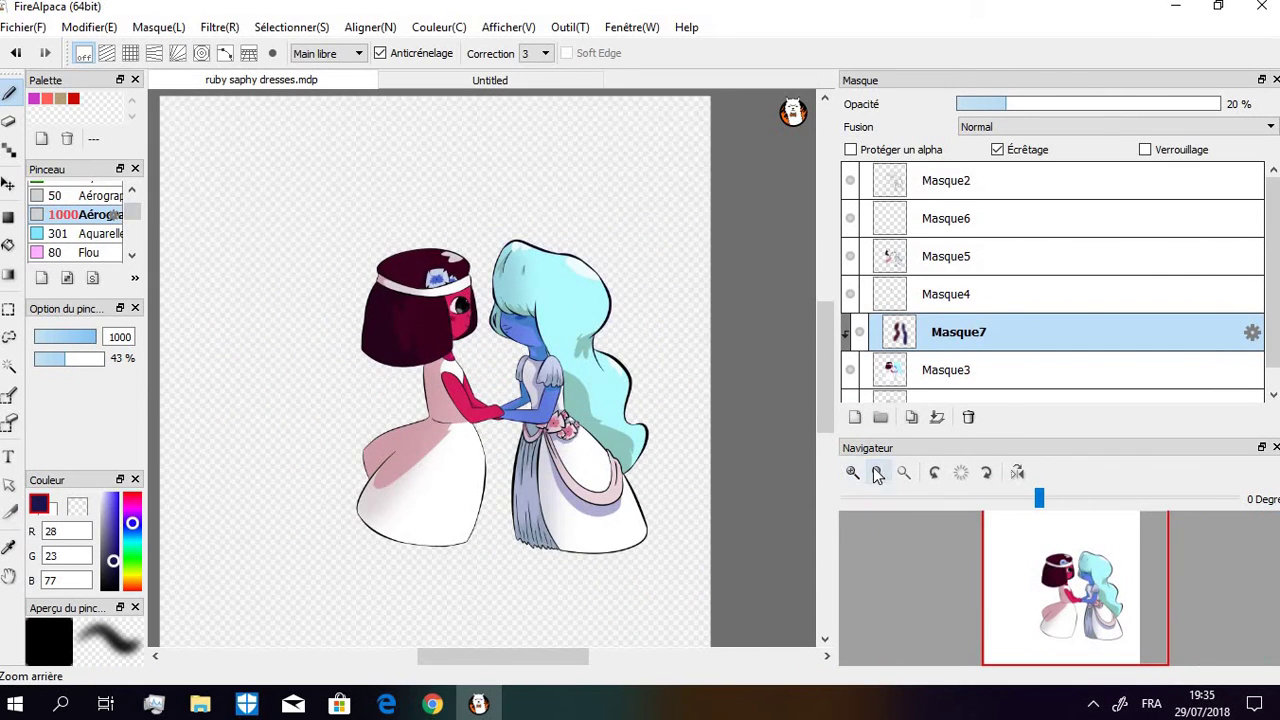
left_click(877, 472)
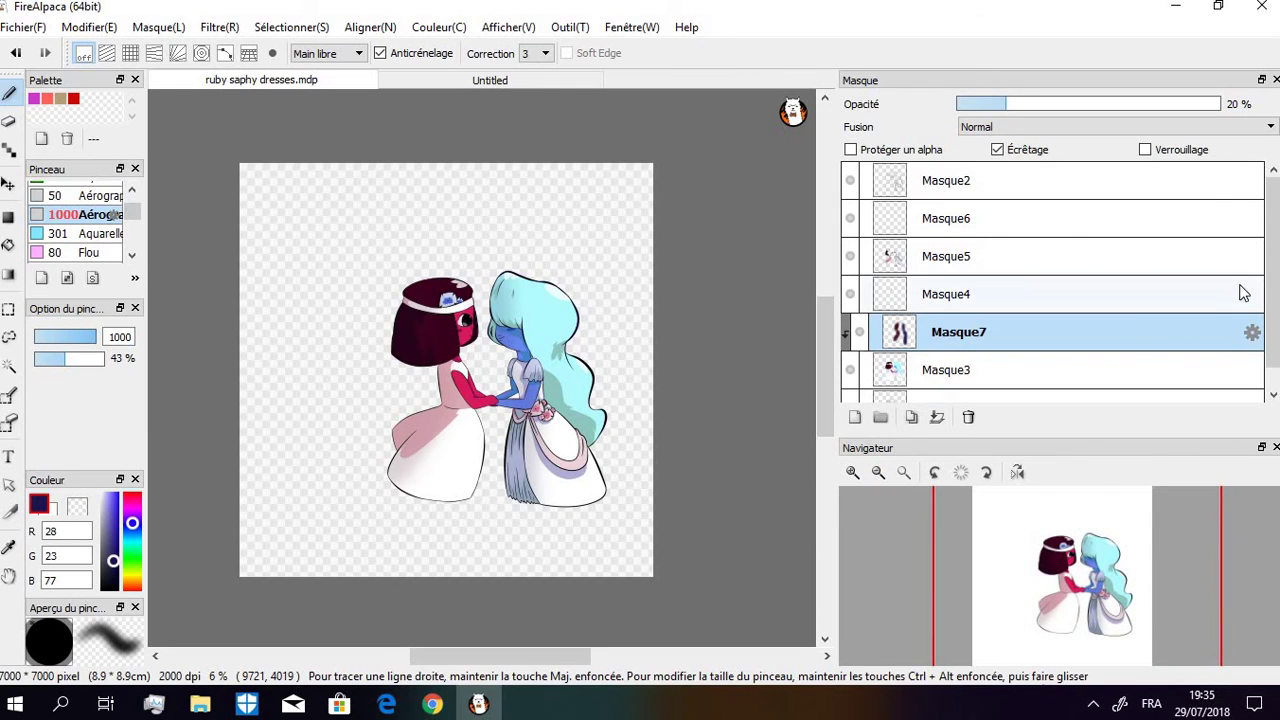
Delete the hidden layer Masque1 from the bottom of the layer stack
scroll(1255, 340, "down", 1)
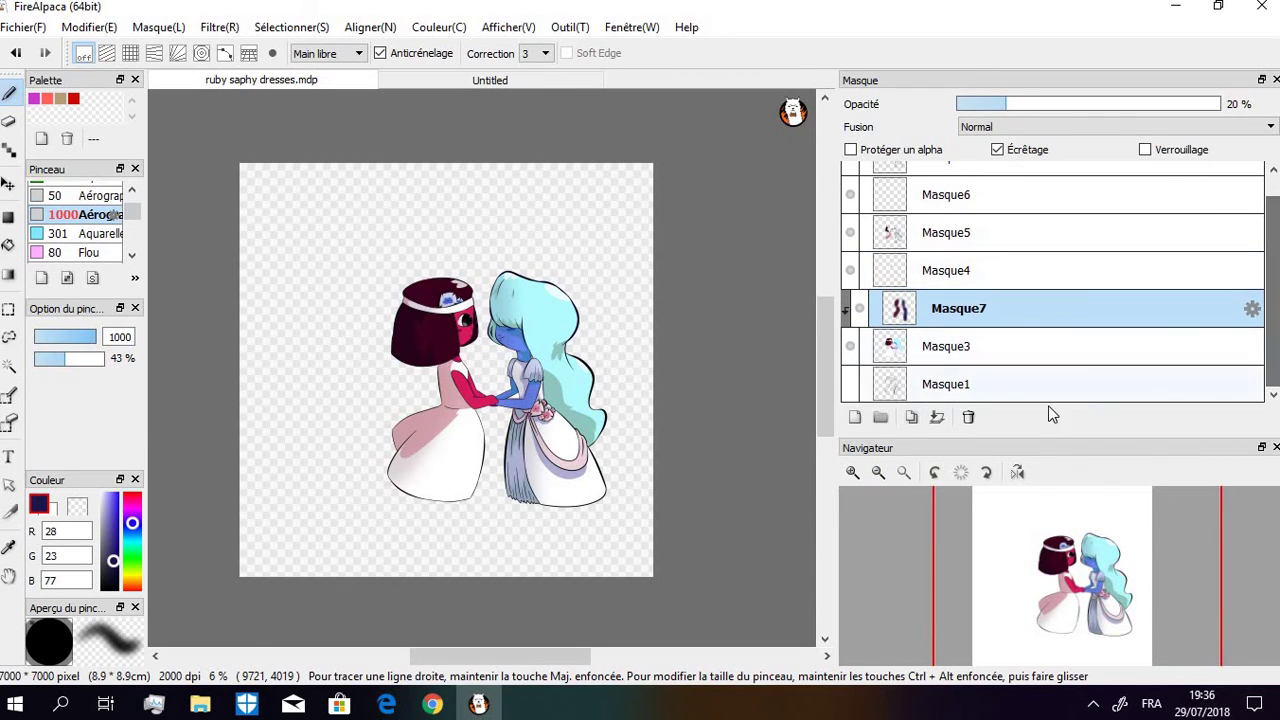
left_click(1000, 384)
left_click(968, 418)
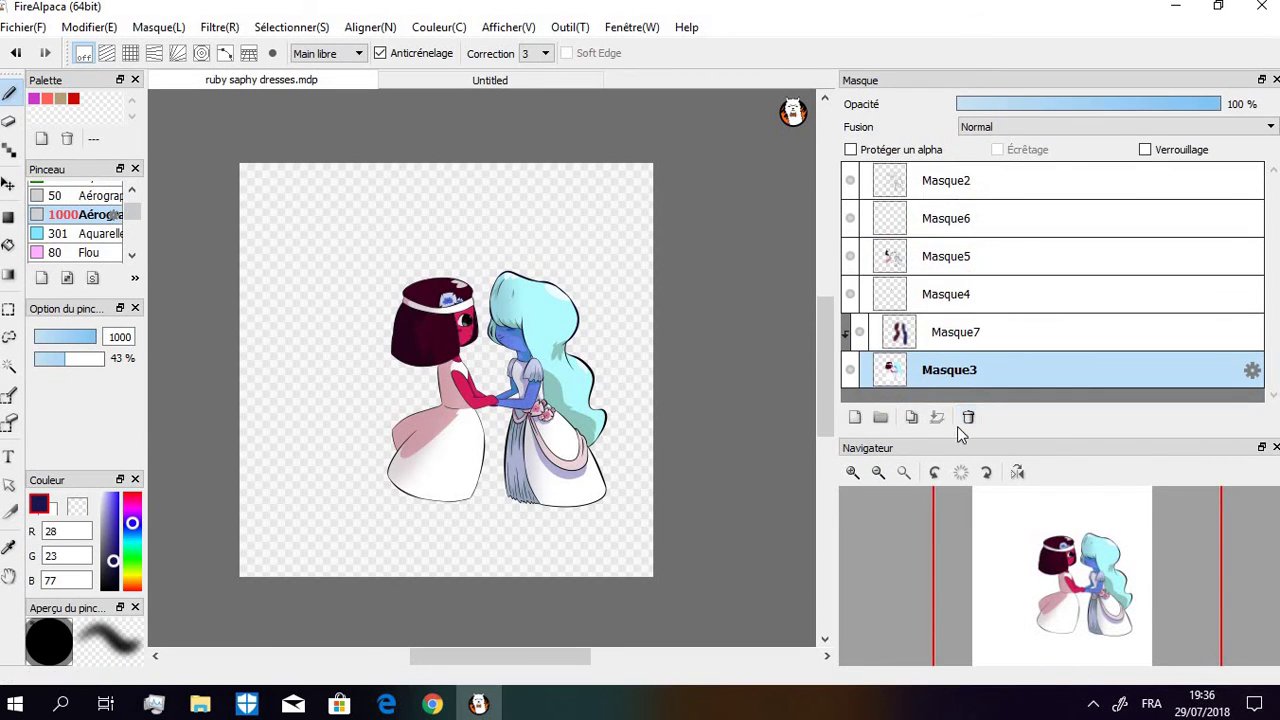
Create a layer folder, move all character layers into it in their original order, and collapse it
left_click(1038, 186)
left_click(881, 418)
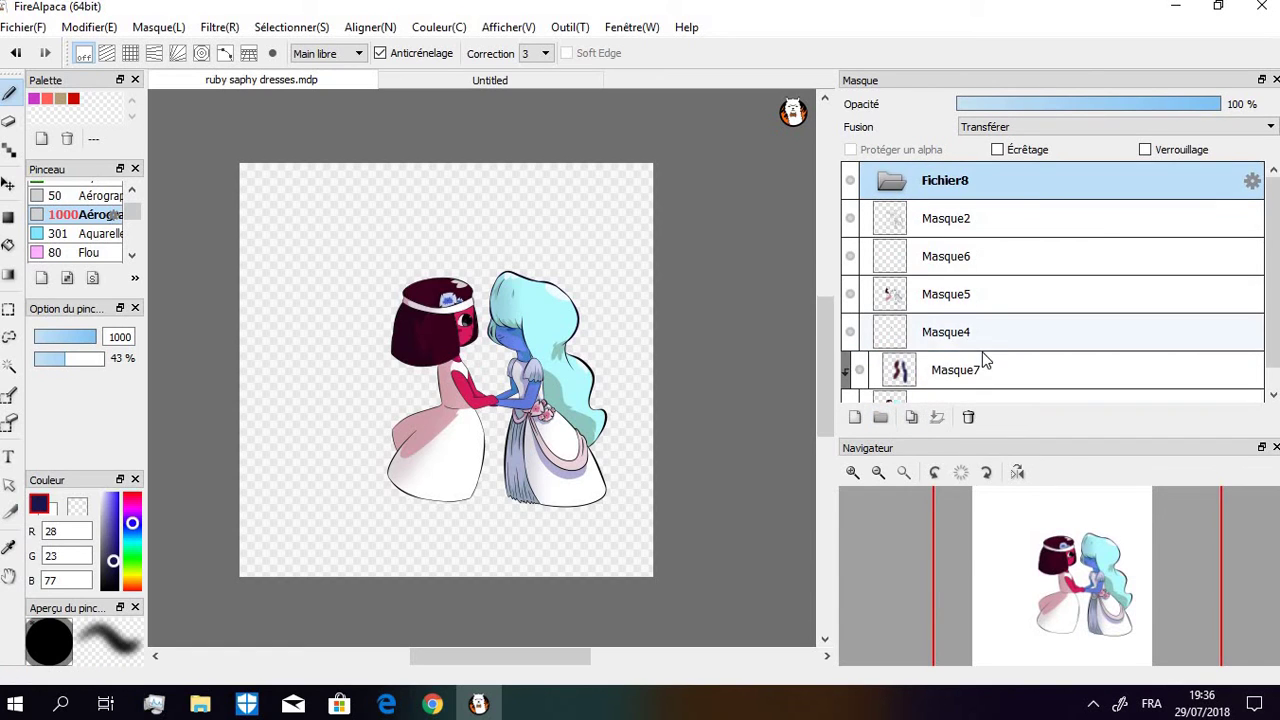
scroll(1062, 392, "down", 1)
left_click_drag(1062, 392, 994, 186)
scroll(1275, 318, "down", 1)
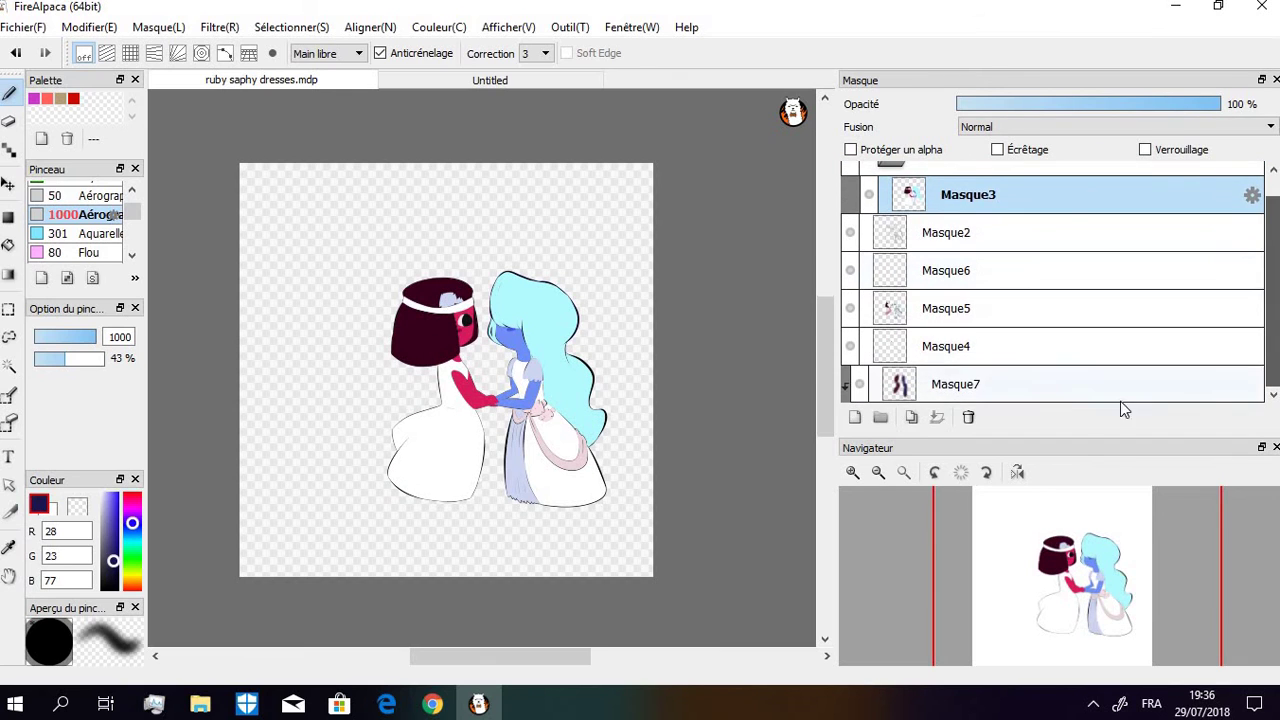
left_click_drag(1110, 388, 955, 390)
left_click_drag(959, 323, 960, 377)
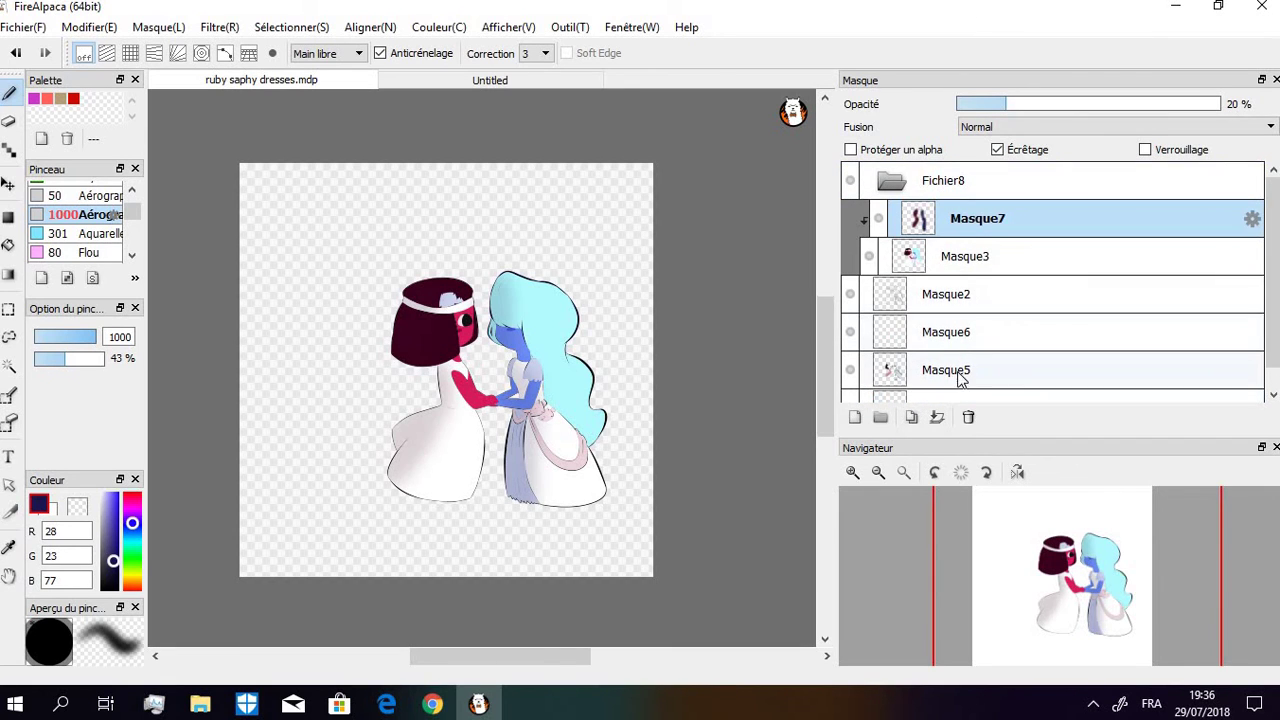
left_click_drag(1085, 395, 1032, 182)
left_click_drag(980, 394, 981, 178)
left_click_drag(966, 369, 983, 181)
left_click_drag(1034, 394, 997, 178)
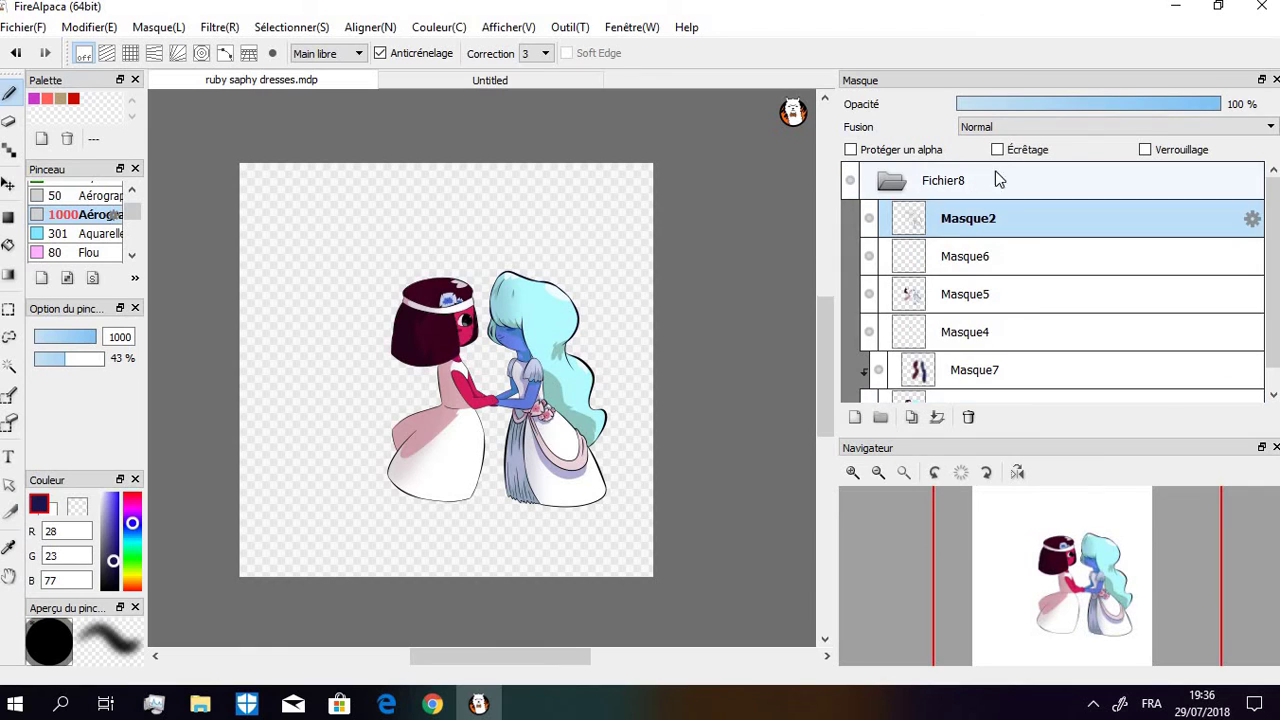
left_click(966, 190)
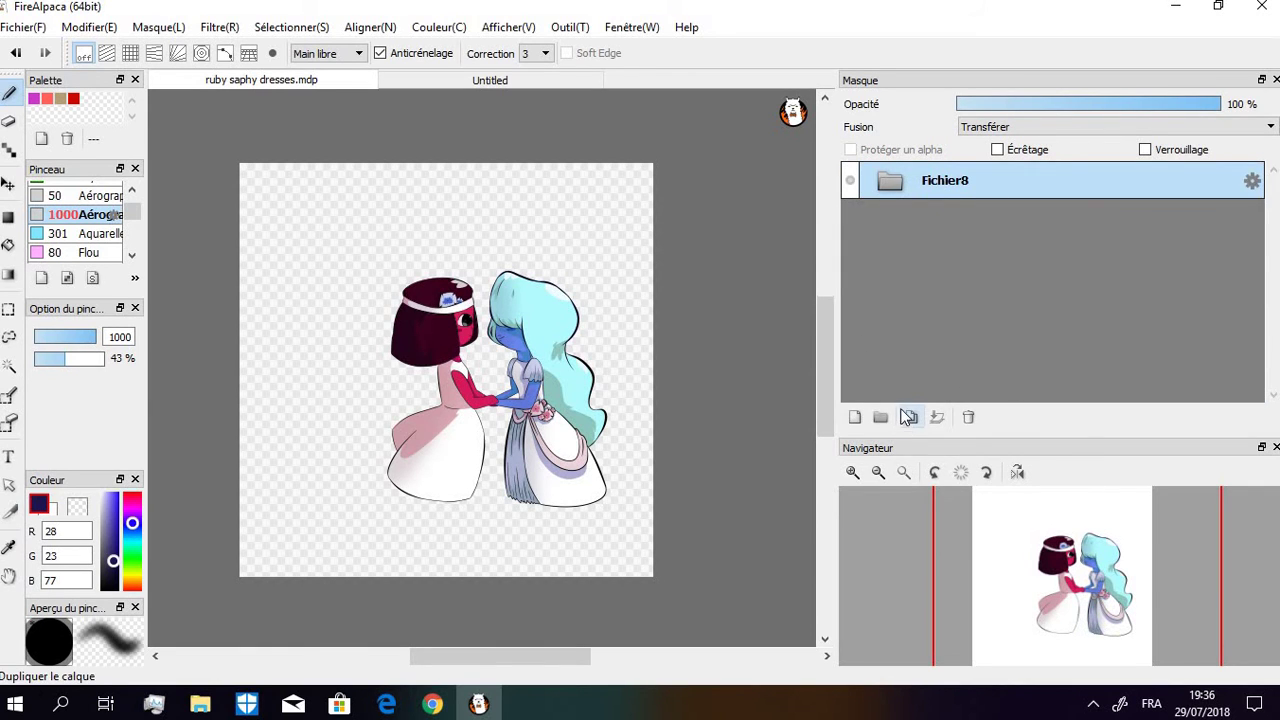
Add a new empty layer outside the Fichier8 folder and hide the folder
left_click(855, 418)
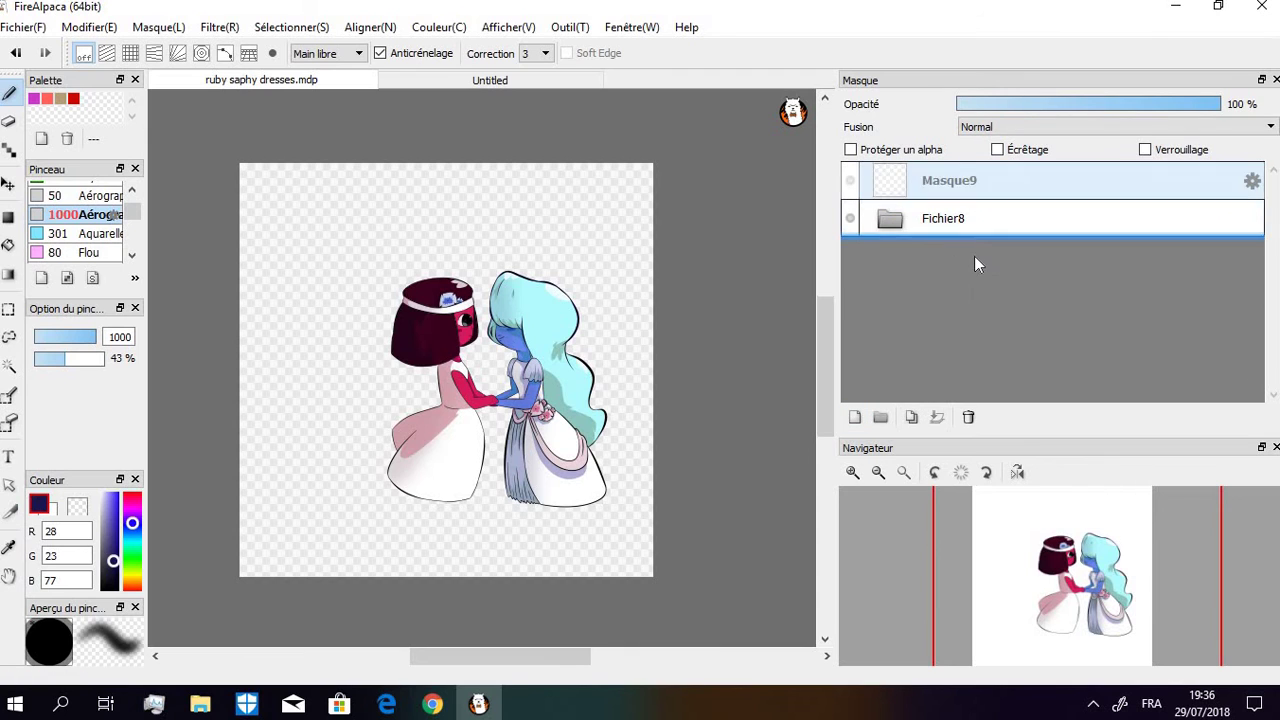
left_click_drag(978, 264, 986, 194)
left_click(850, 218)
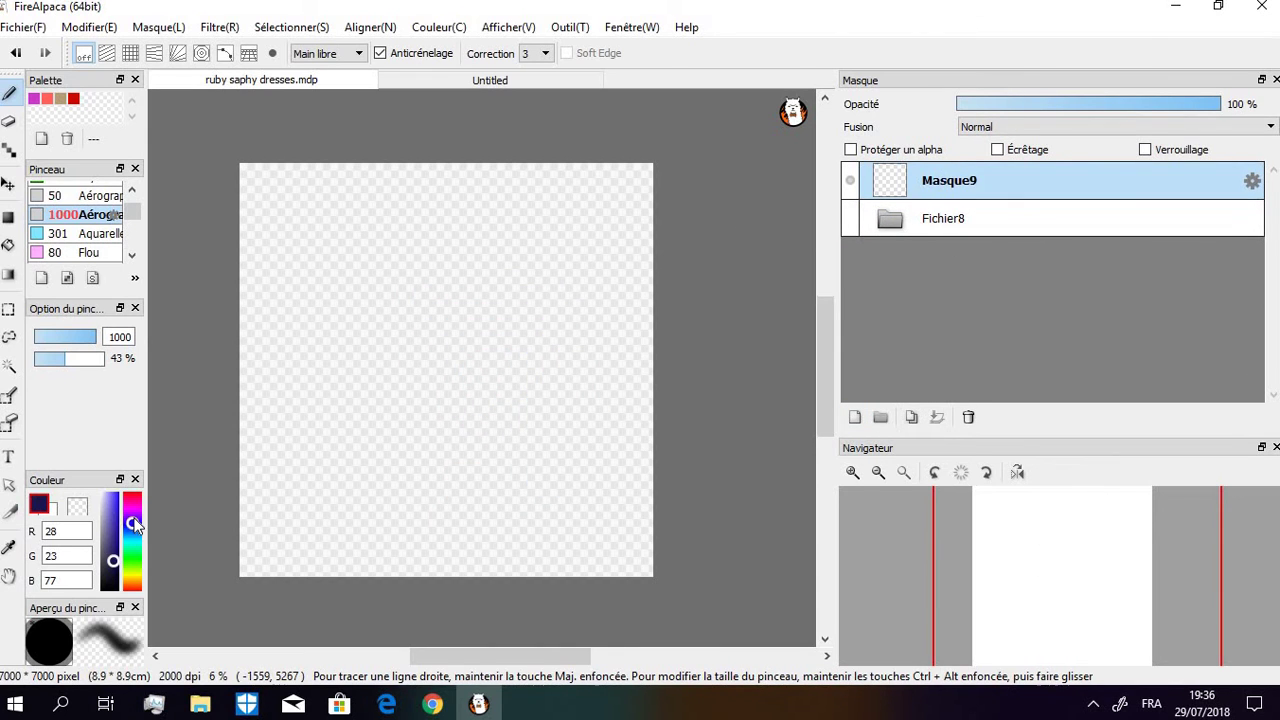
Fill Masque9 with purple RGB 132, 99, 165 and place it beneath the Fichier8 folder, with both visible
mouse_move(134, 522)
left_mouse_down()
mouse_move(124, 517)
mouse_move(122, 552)
mouse_move(108, 524)
left_mouse_up()
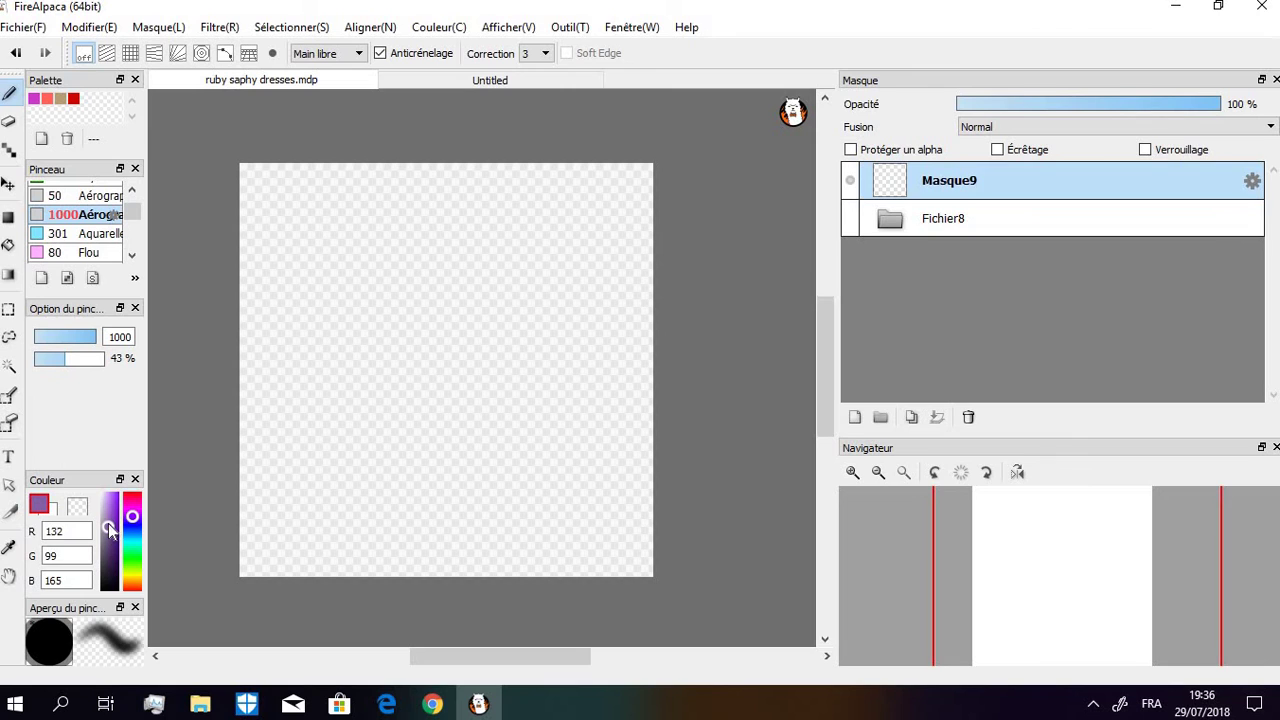
left_click(8, 245)
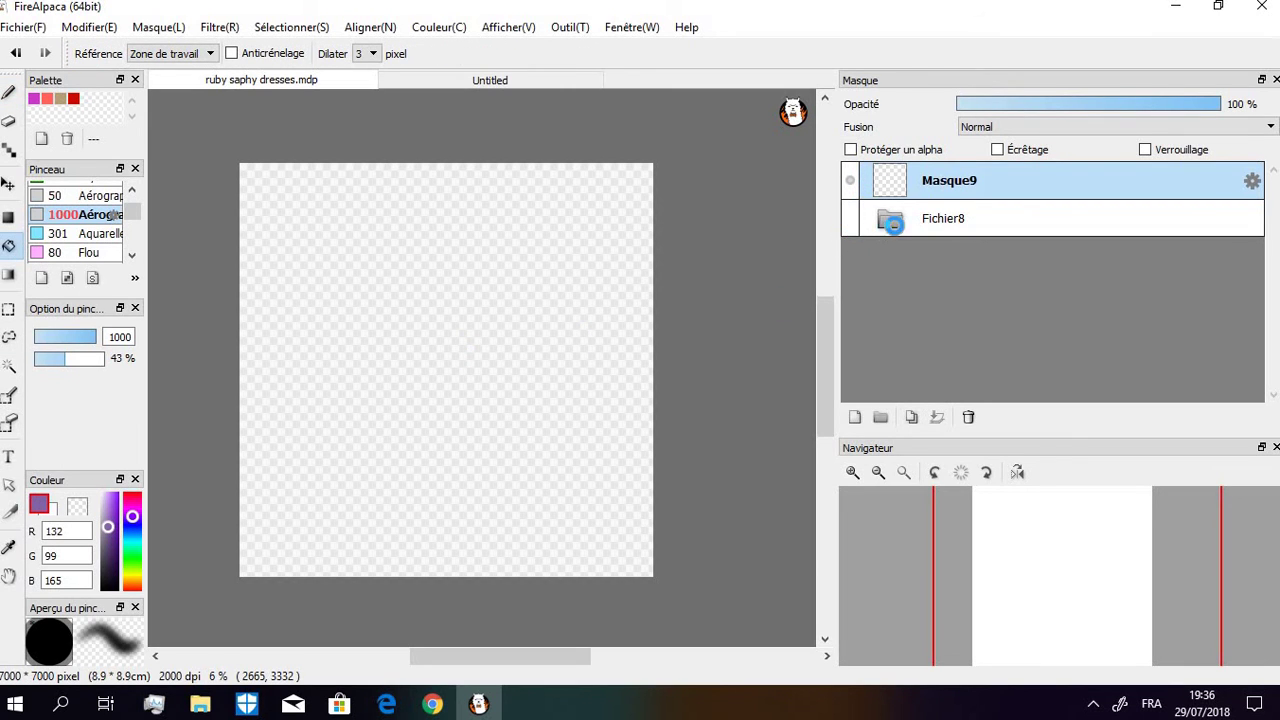
key("ctrl+u")
left_click_drag(1000, 191, 995, 242)
left_click(851, 180)
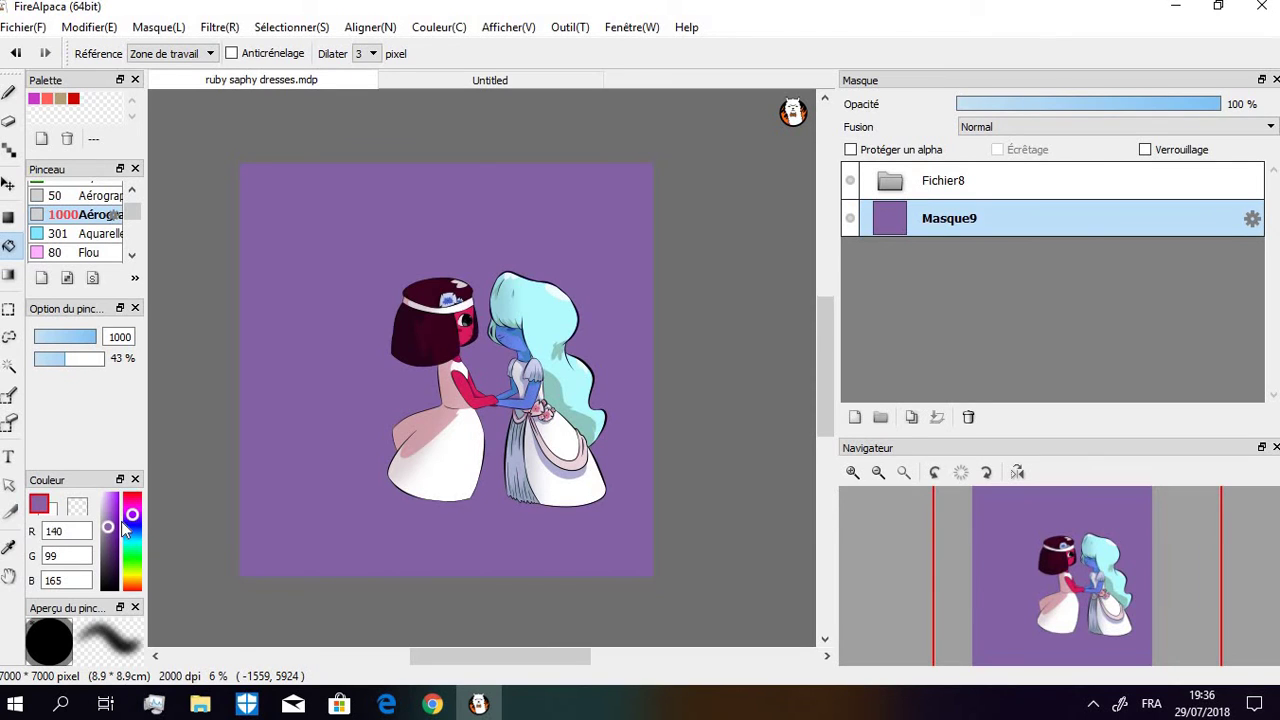
Outline a wide ellipse around the characters' feet on Masque9 with the 71 px pencil in light purple RGB 182, 121, 219
left_click_drag(121, 521, 109, 507)
left_click(9, 92)
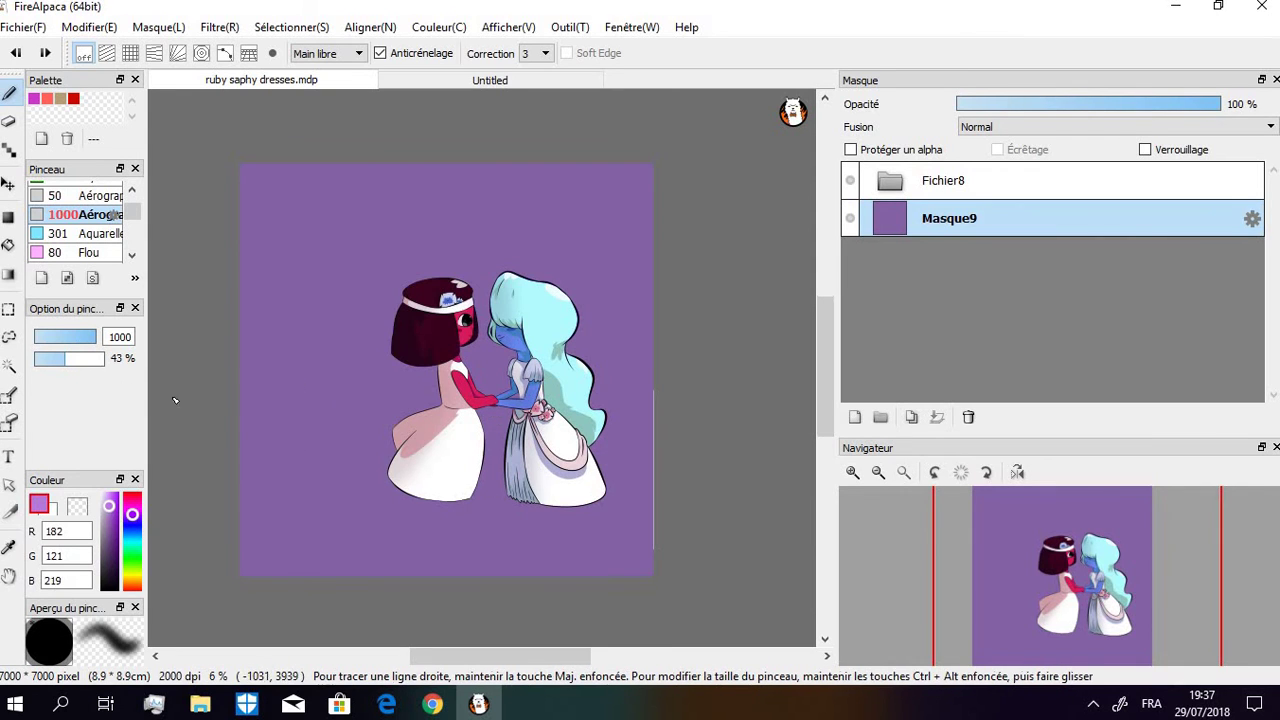
scroll(125, 205, "up", 3)
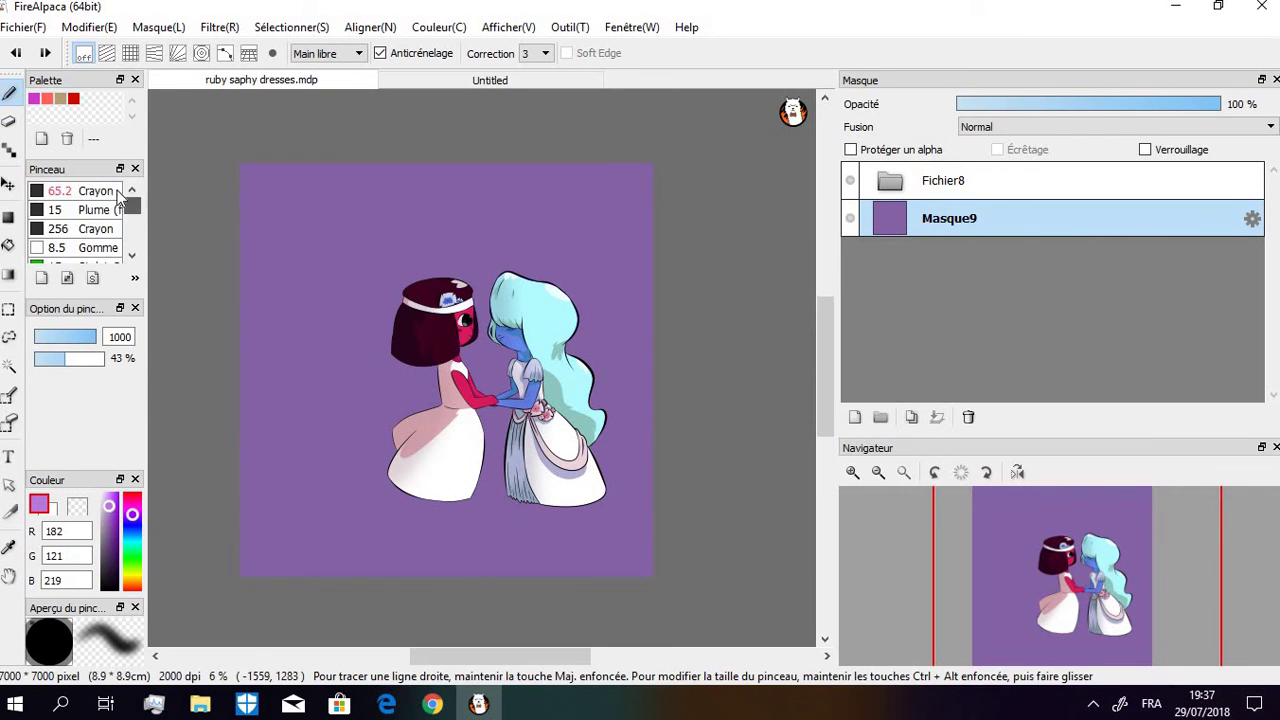
left_click(100, 190)
left_click_drag(72, 344, 97, 344)
mouse_move(505, 410)
left_mouse_down()
mouse_move(363, 528)
mouse_move(628, 443)
left_mouse_up()
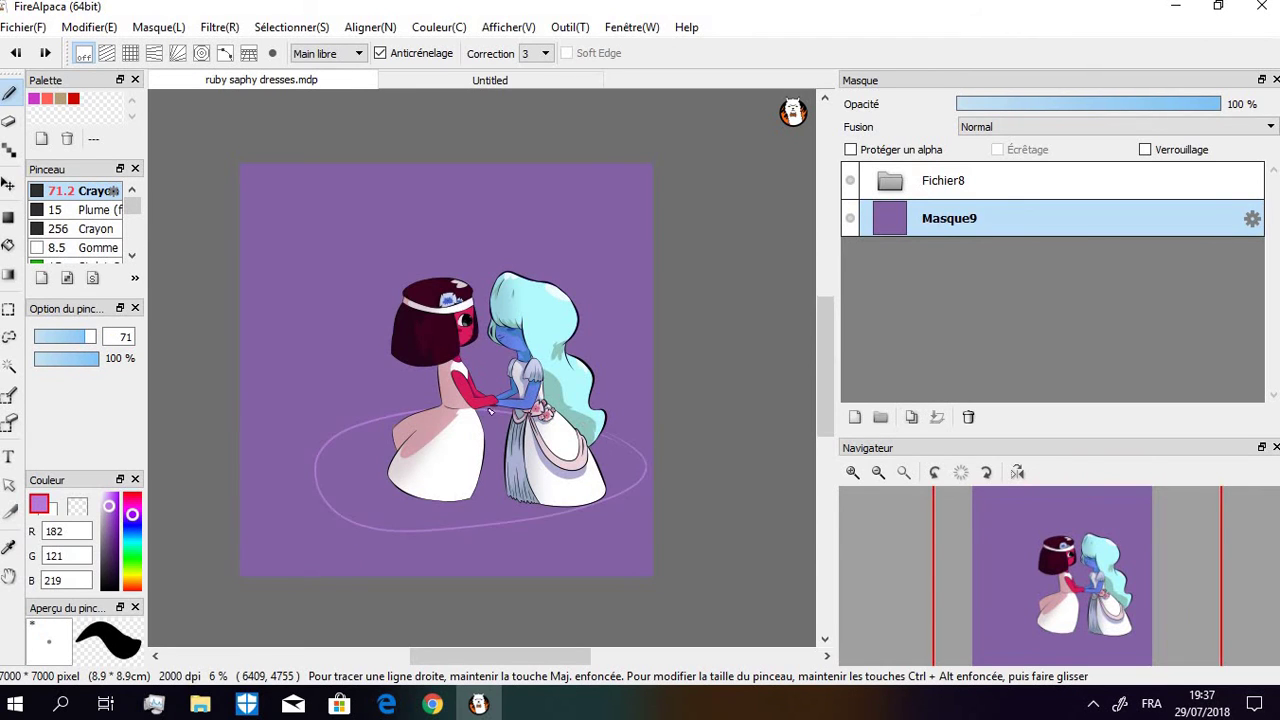
key("ctrl+z")
left_click_drag(440, 405, 327, 478)
left_click_drag(399, 529, 436, 432)
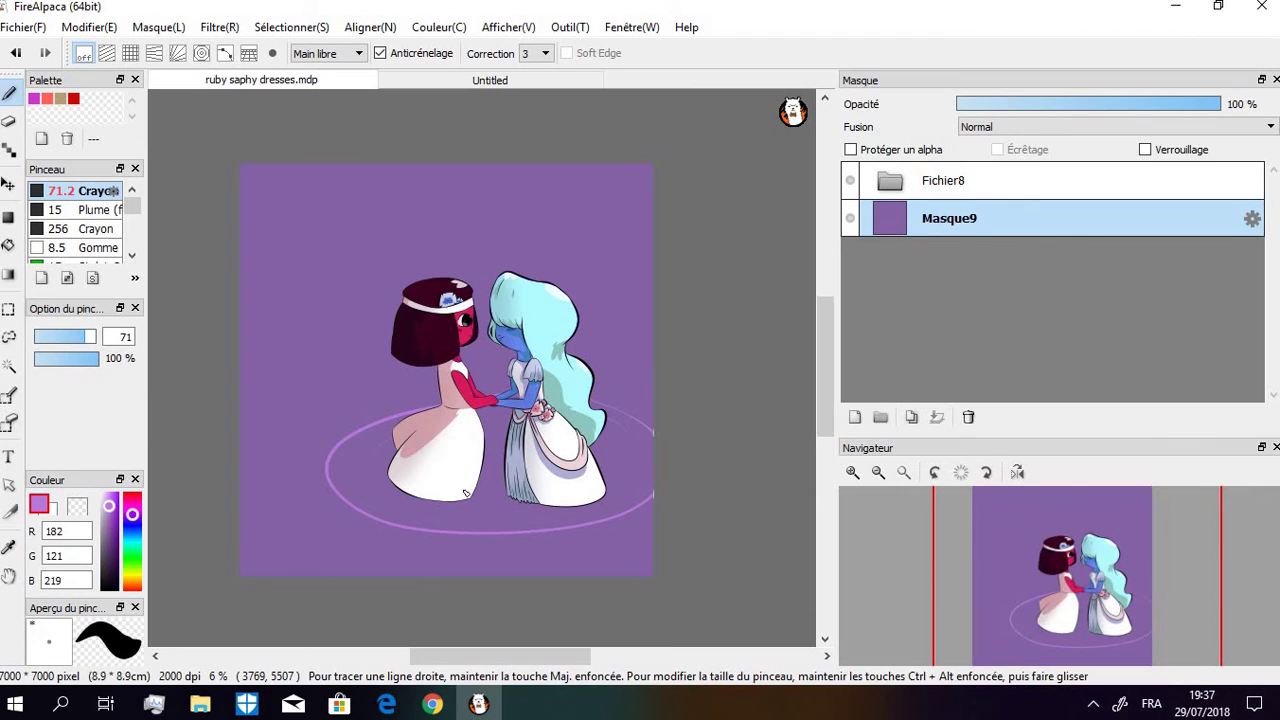
With the Fichier8 folder temporarily hidden, fill the ellipse with the same light purple and smooth its upper edge, leaving the folder visible
left_click(8, 245)
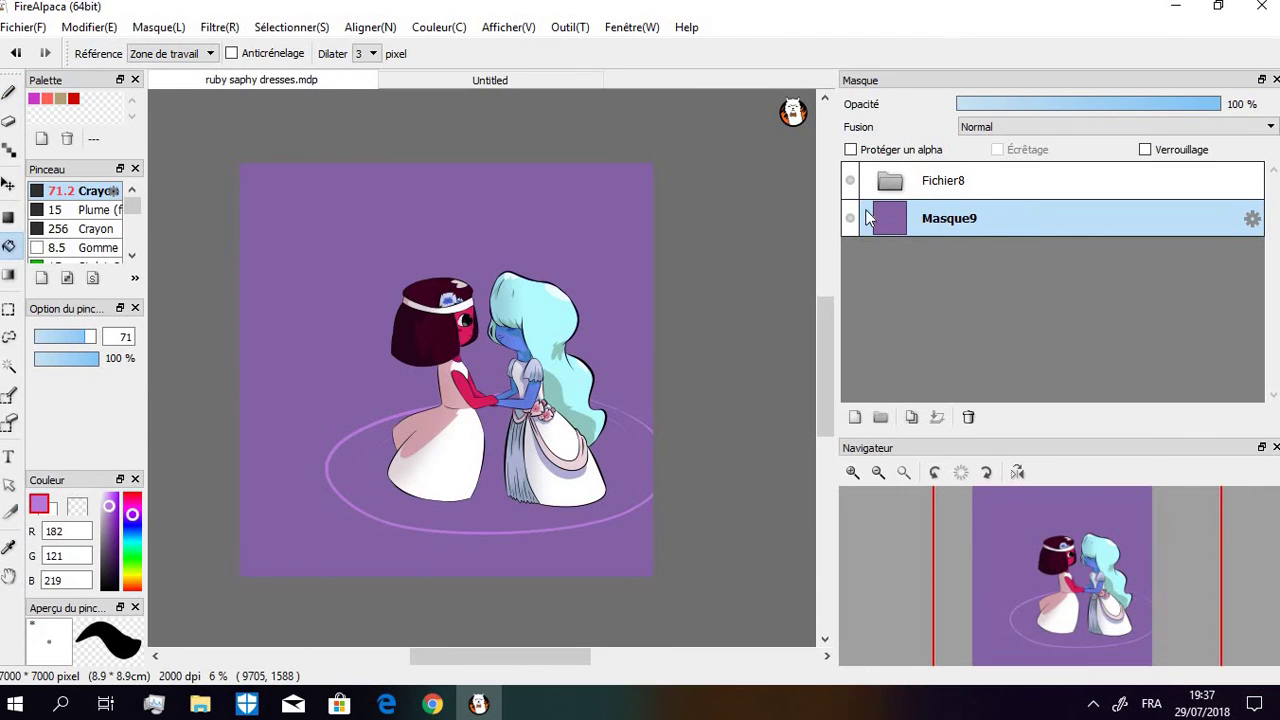
left_click(850, 180)
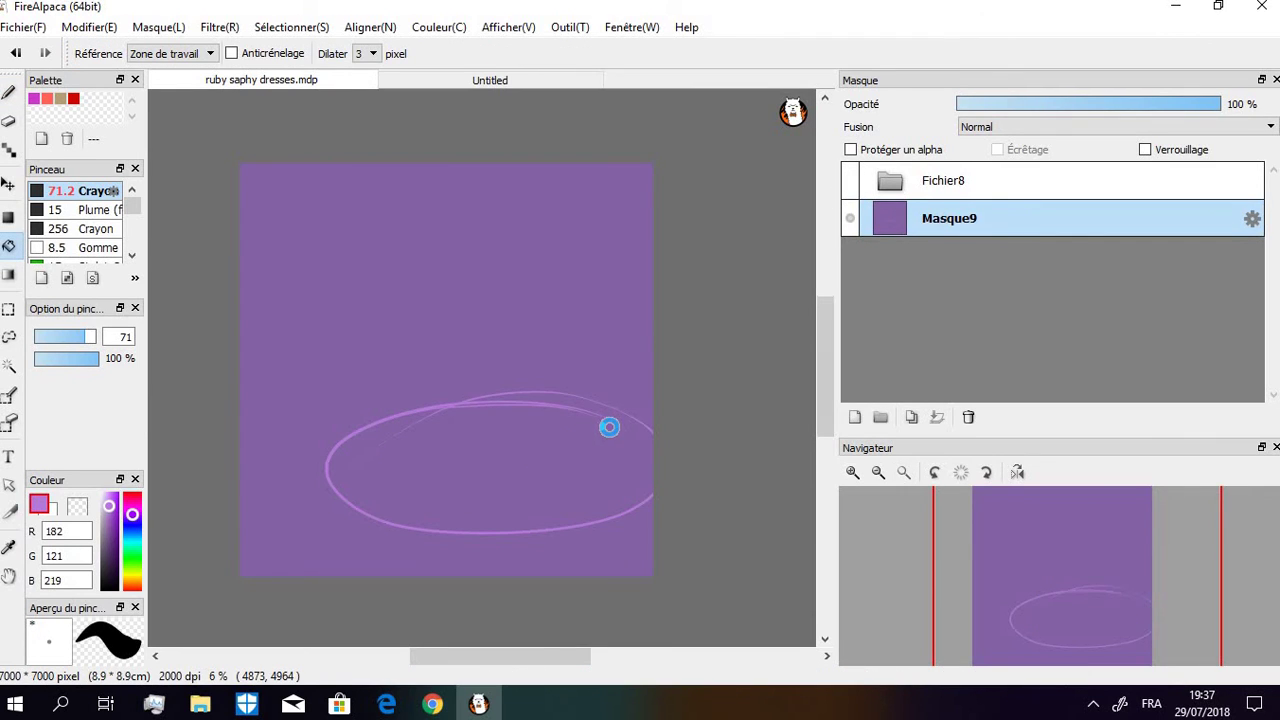
left_click(609, 427)
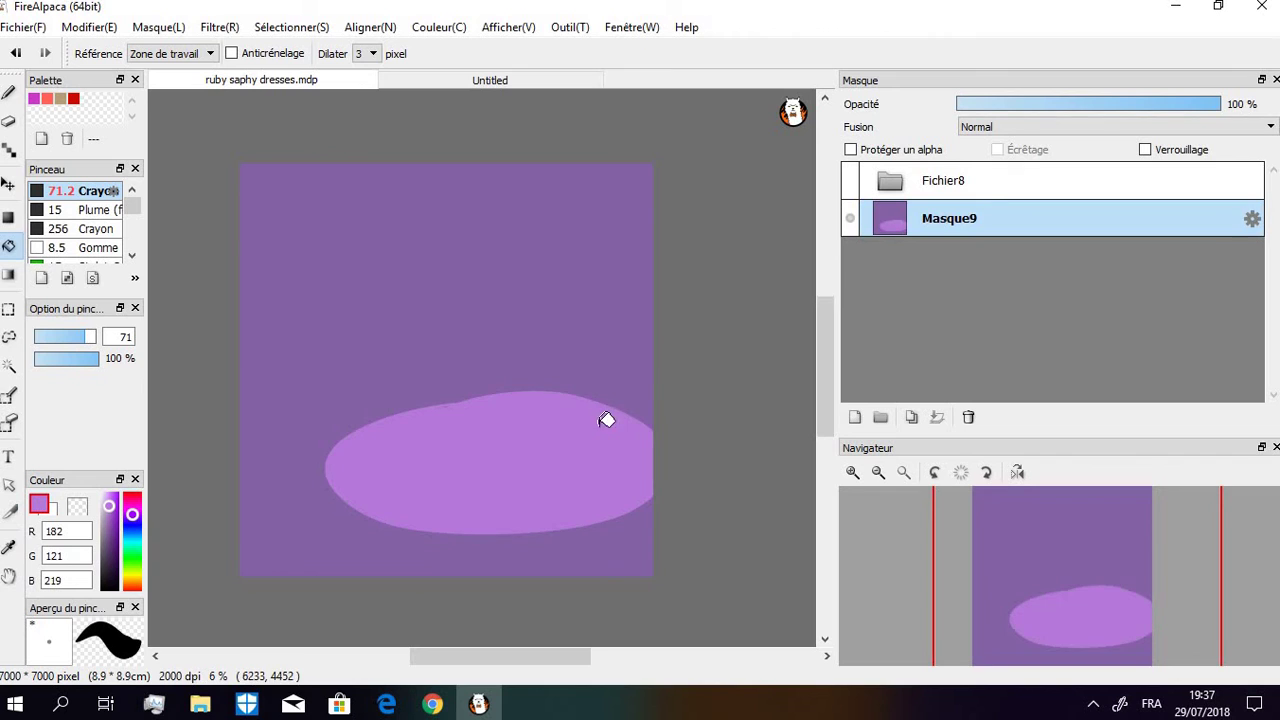
left_click(9, 93)
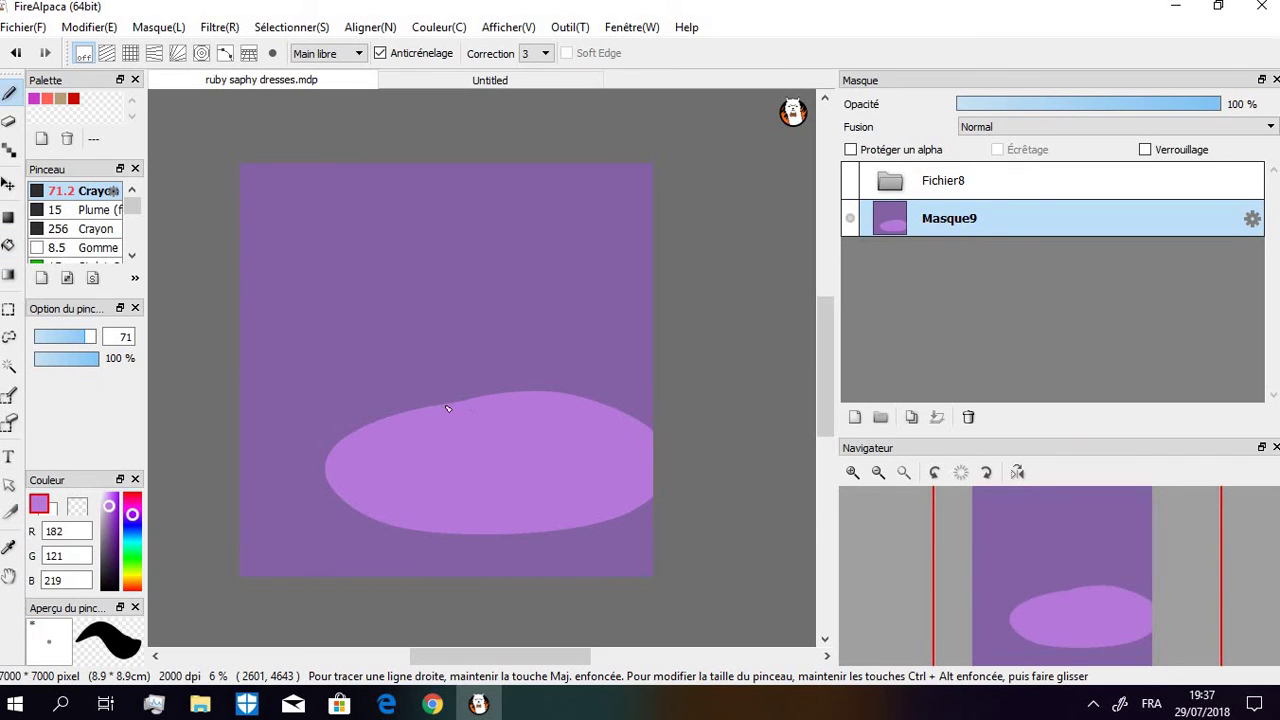
left_click_drag(448, 408, 385, 433)
left_click(856, 187)
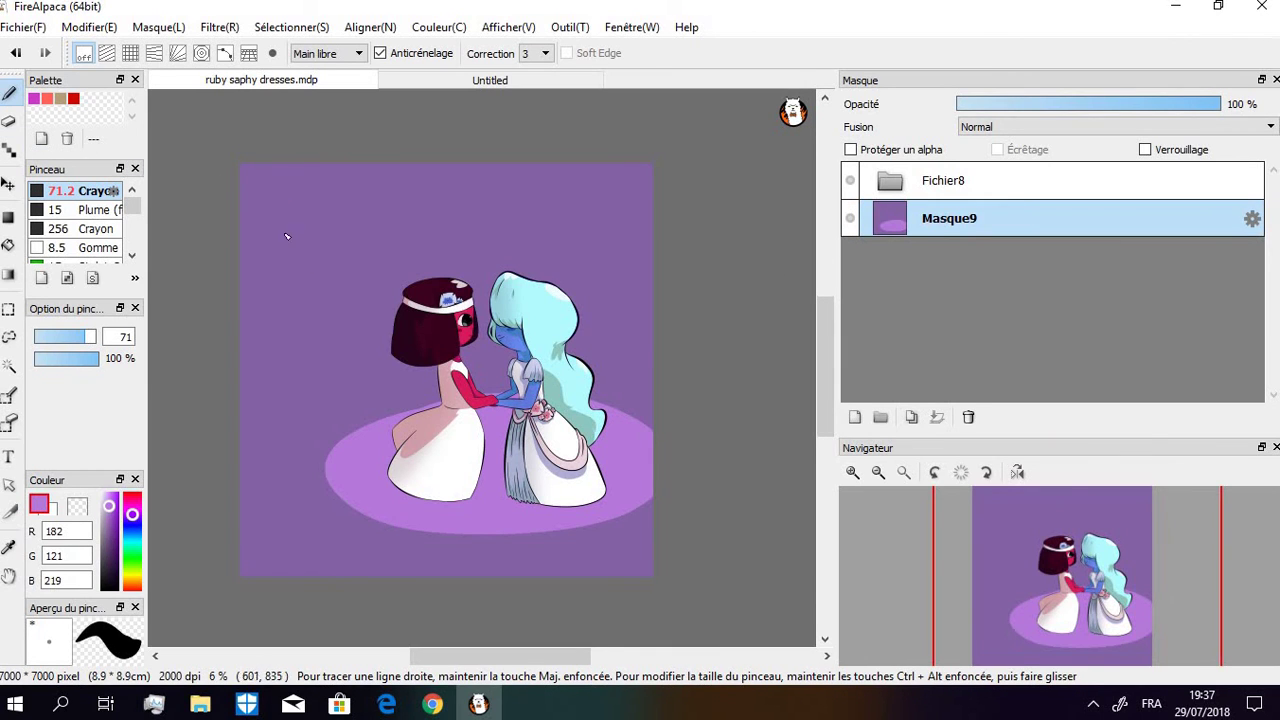
Draw two circle outlines and a small dot in pale lilac RGB 220, 198, 233 beside the ellipse using the concentric snap, leaving snapping off
left_click_drag(108, 514, 103, 500)
mouse_move(370, 402)
left_mouse_down()
mouse_move(287, 429)
mouse_move(330, 456)
mouse_move(392, 399)
mouse_move(274, 432)
mouse_move(380, 454)
mouse_move(320, 400)
left_mouse_up()
key("ctrl+z")
key("ctrl+z")
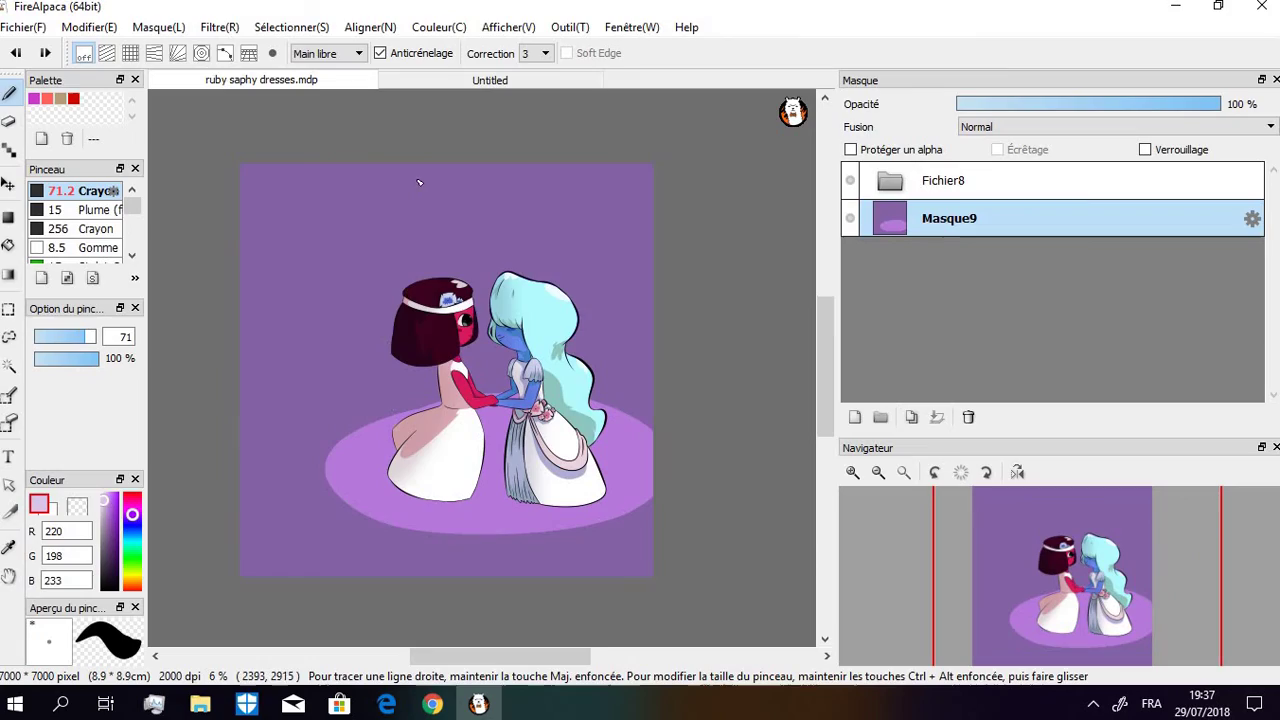
left_click(201, 53)
mouse_move(299, 146)
left_mouse_down()
mouse_move(314, 371)
mouse_move(337, 386)
mouse_move(344, 436)
left_mouse_up()
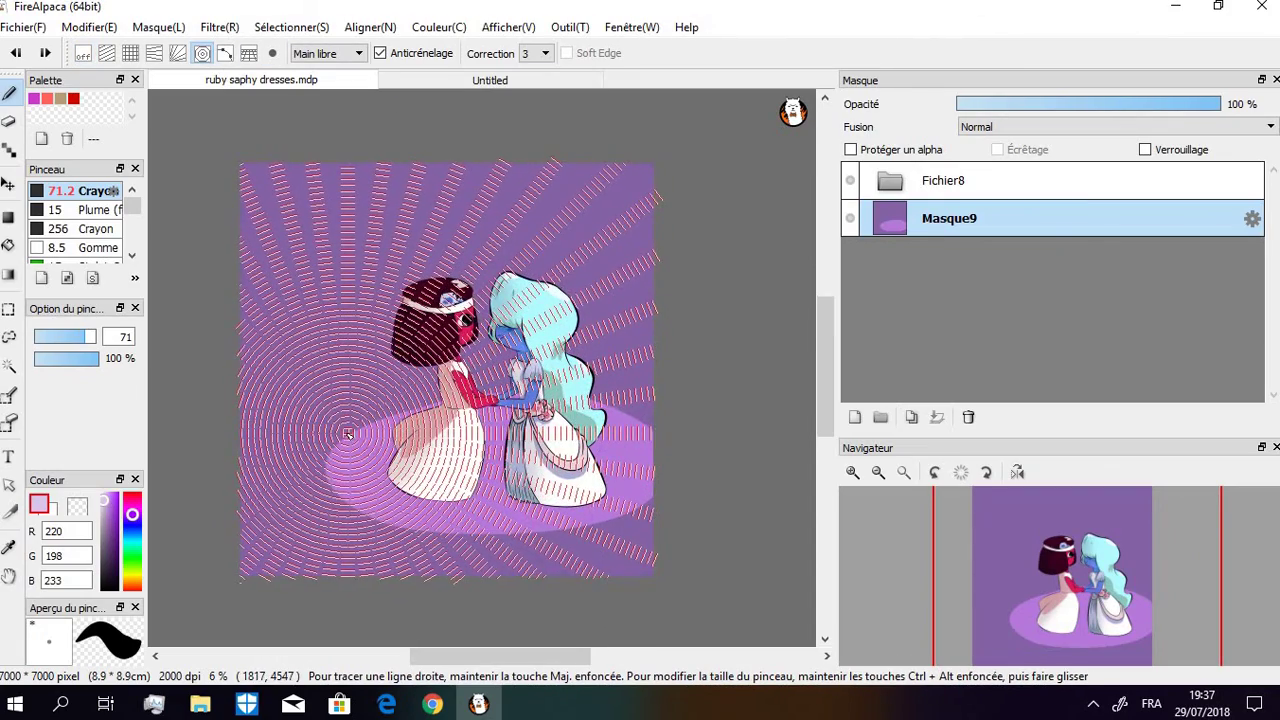
mouse_move(312, 440)
left_mouse_down()
mouse_move(380, 432)
mouse_move(330, 400)
left_mouse_up()
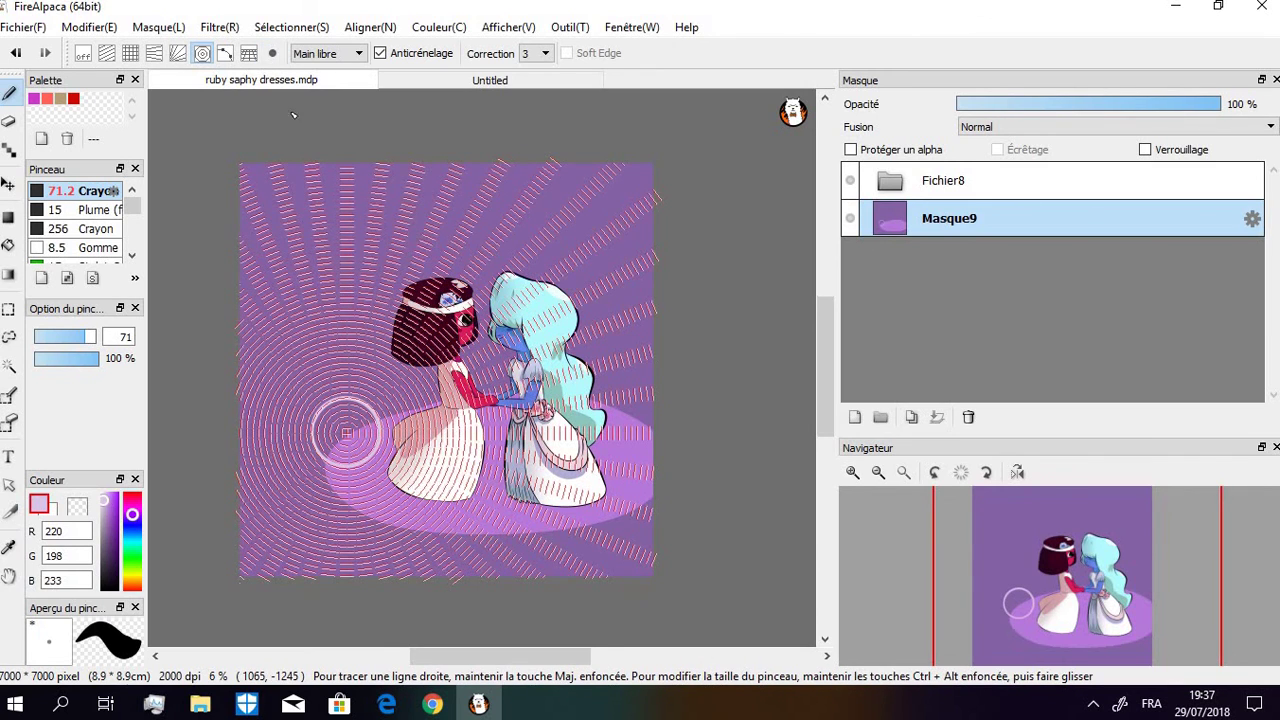
mouse_move(346, 432)
left_mouse_down()
mouse_move(273, 447)
mouse_move(298, 486)
mouse_move(310, 488)
mouse_move(305, 396)
mouse_move(267, 390)
mouse_move(273, 401)
left_mouse_up()
key("ctrl+z")
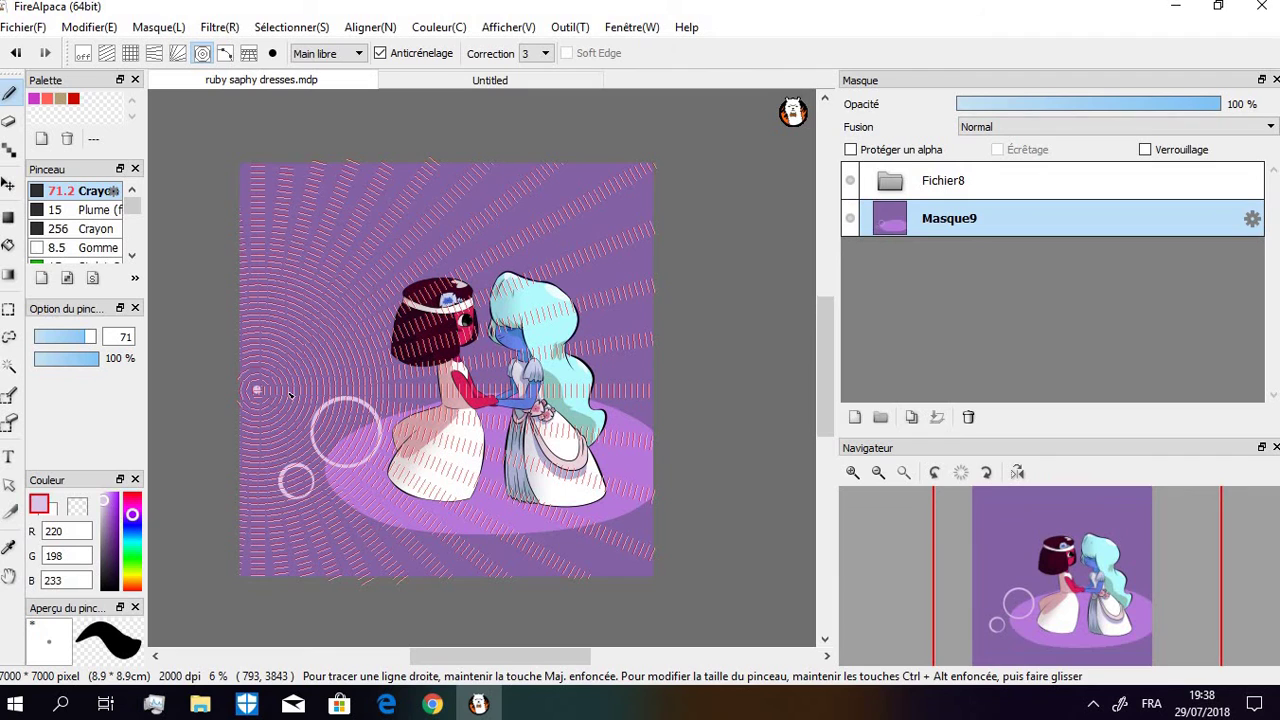
left_click(83, 53)
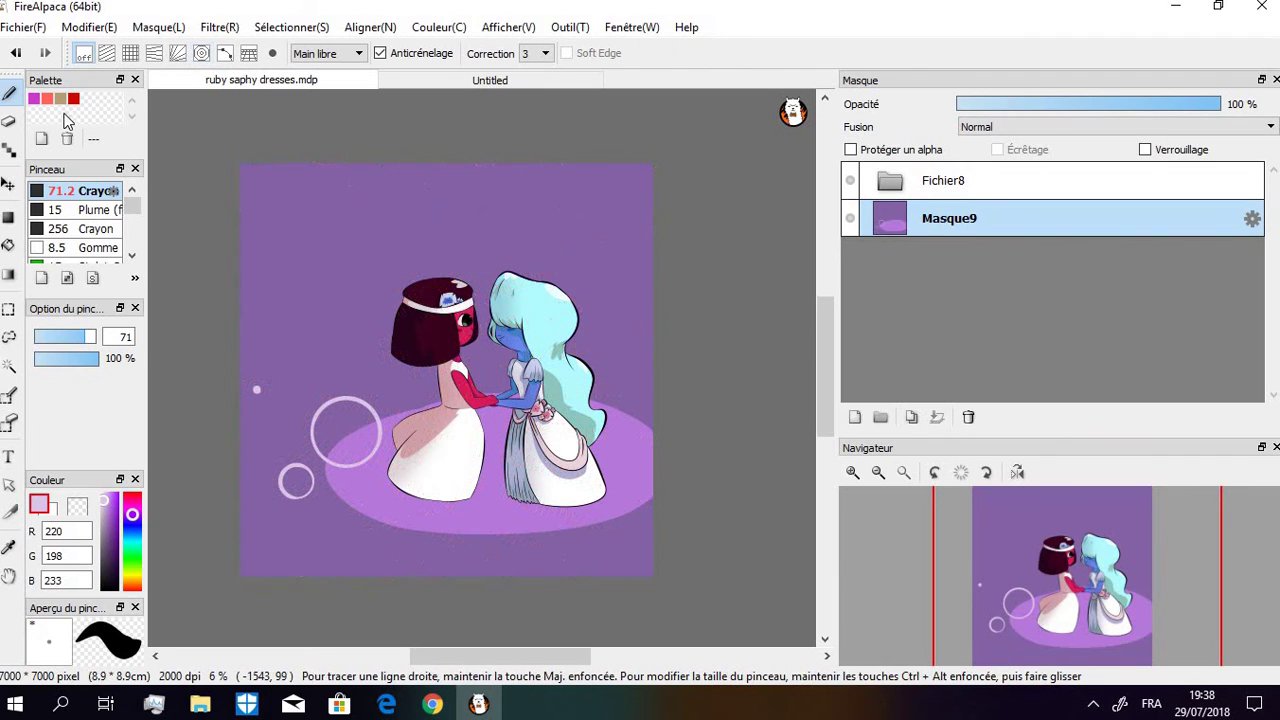
Fill both circles with the pale lilac, and the large circle's overlap with the ellipse with RGB 218, 172, 246
left_click(8, 245)
left_click(347, 409)
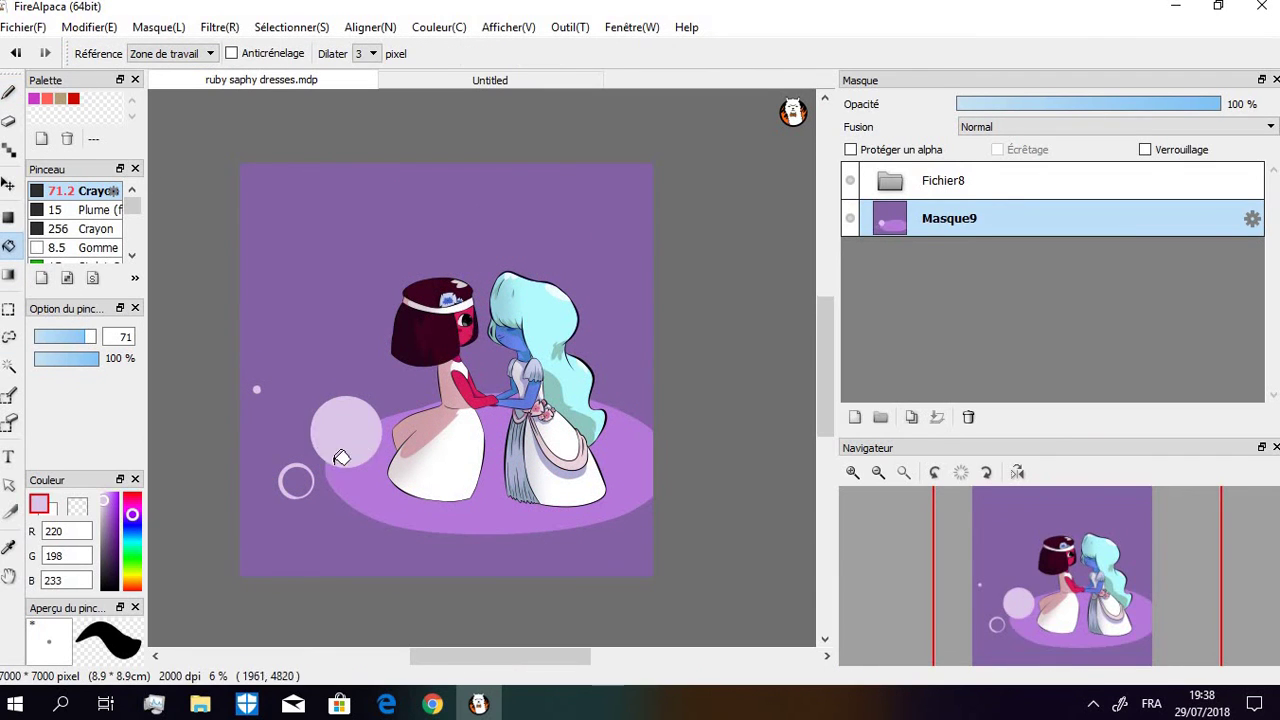
left_click(300, 478)
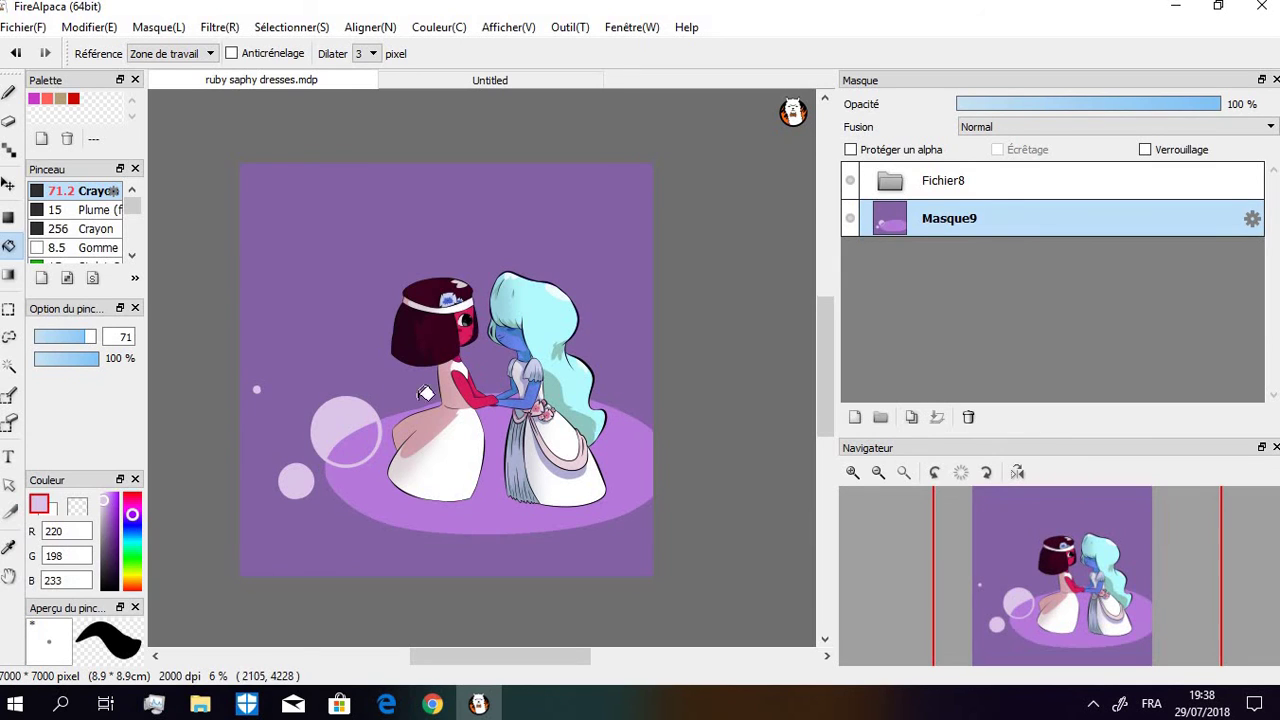
left_click(107, 498)
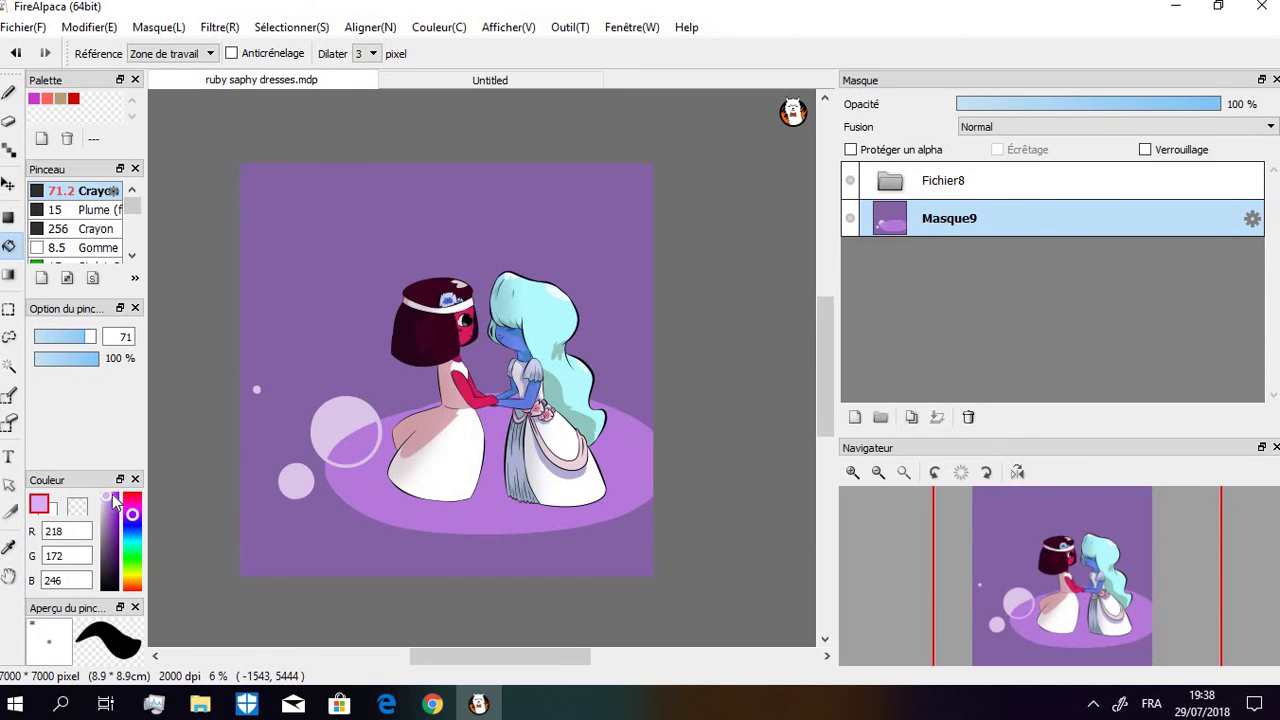
left_click(385, 432)
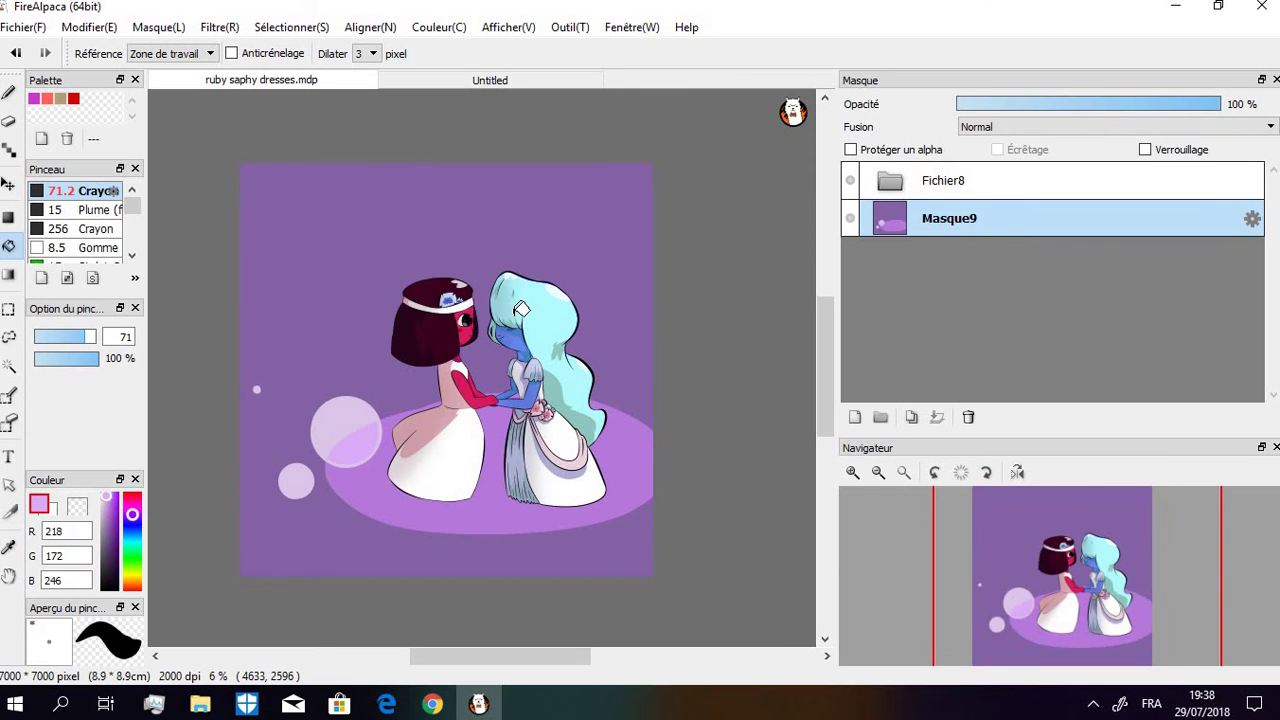
left_click(104, 29)
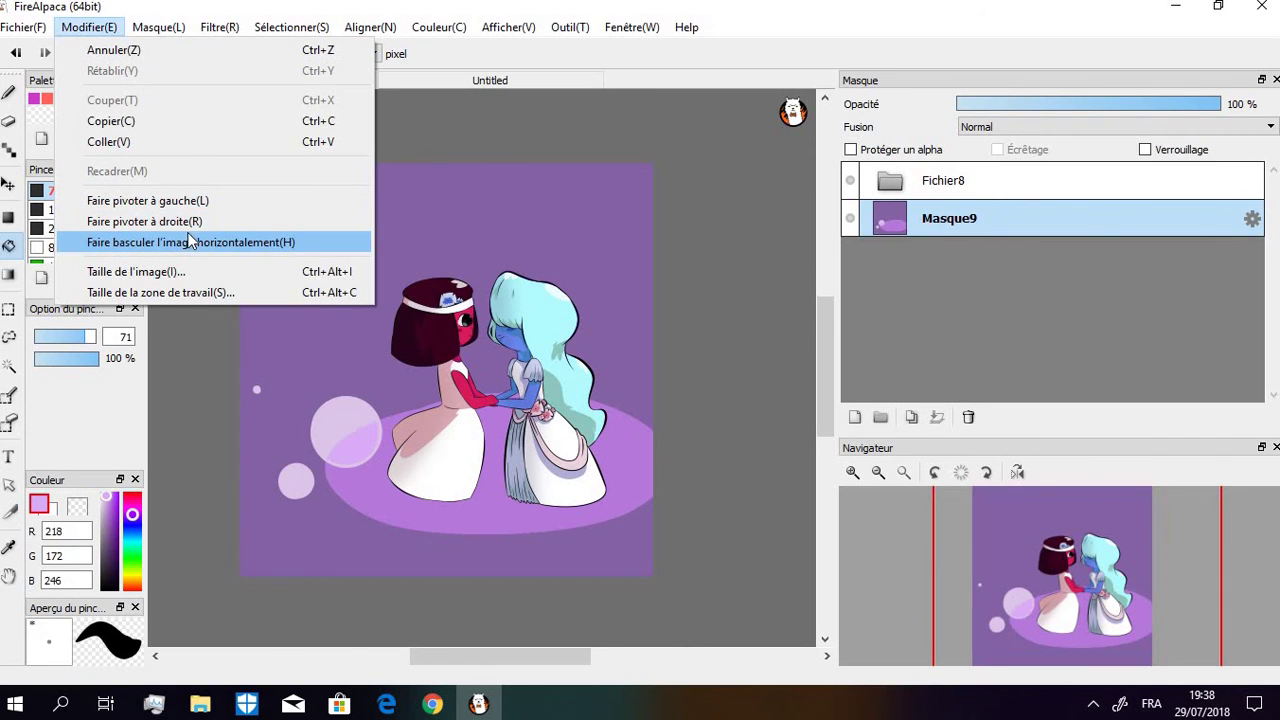
left_click(203, 293)
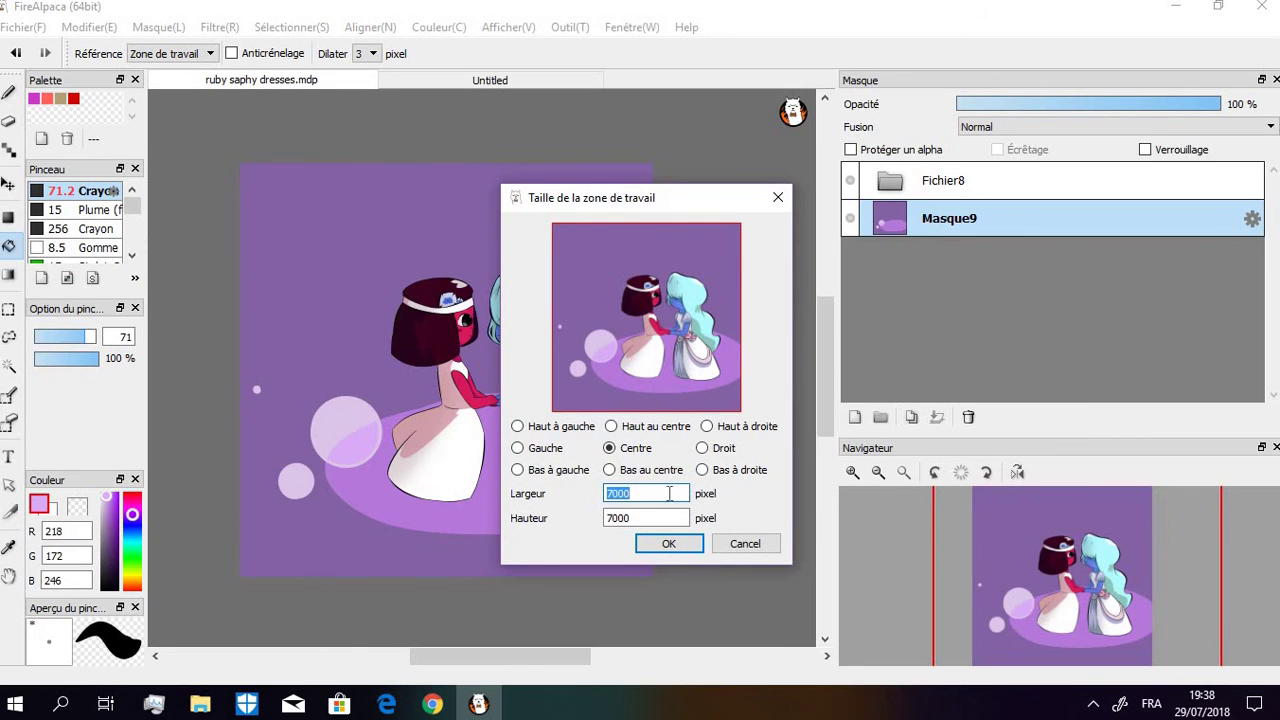
left_click(702, 470)
left_click(660, 499)
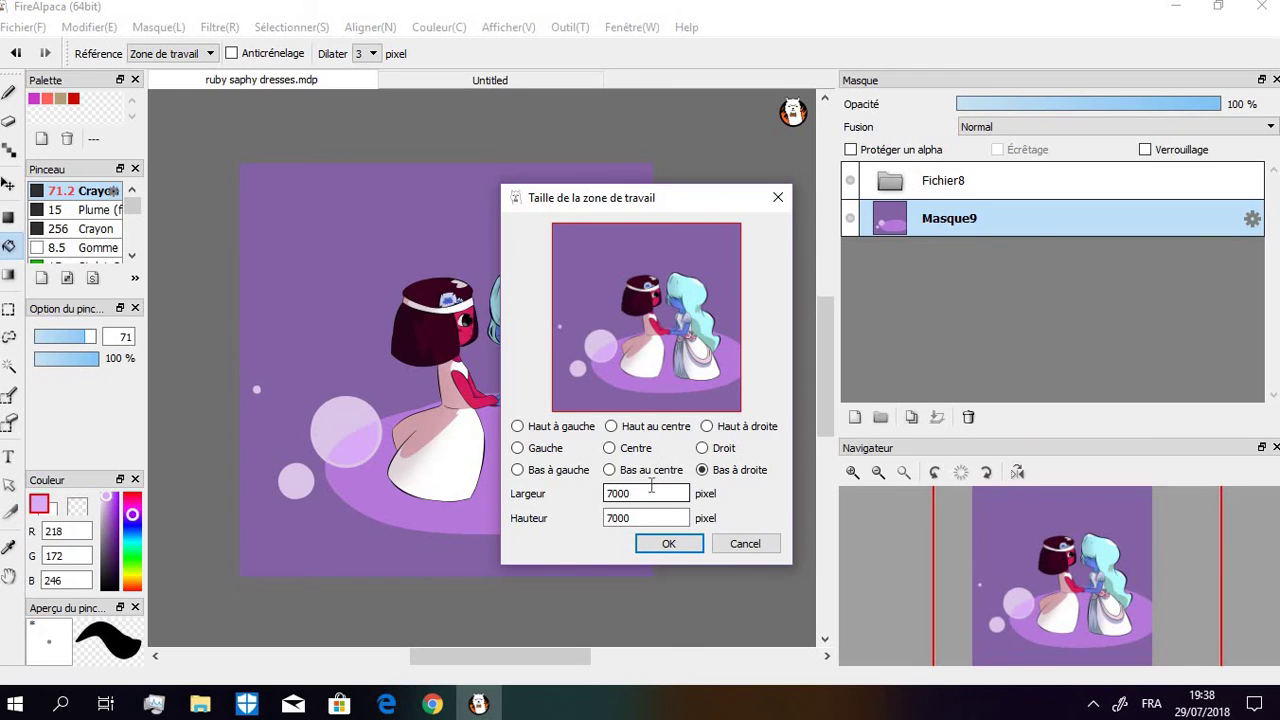
left_click(778, 197)
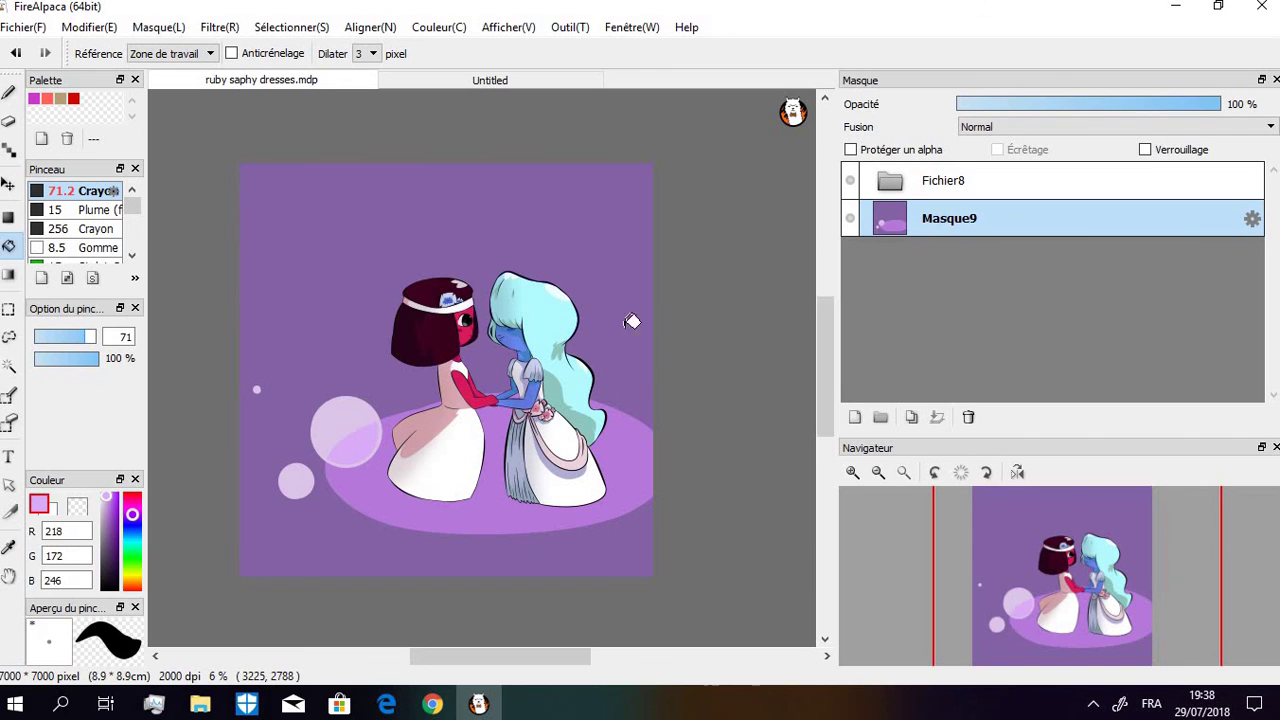
Add a new layer above Masque9 and select the dark purple background around the characters, ellipse and circles with the magic wand
left_click(9, 92)
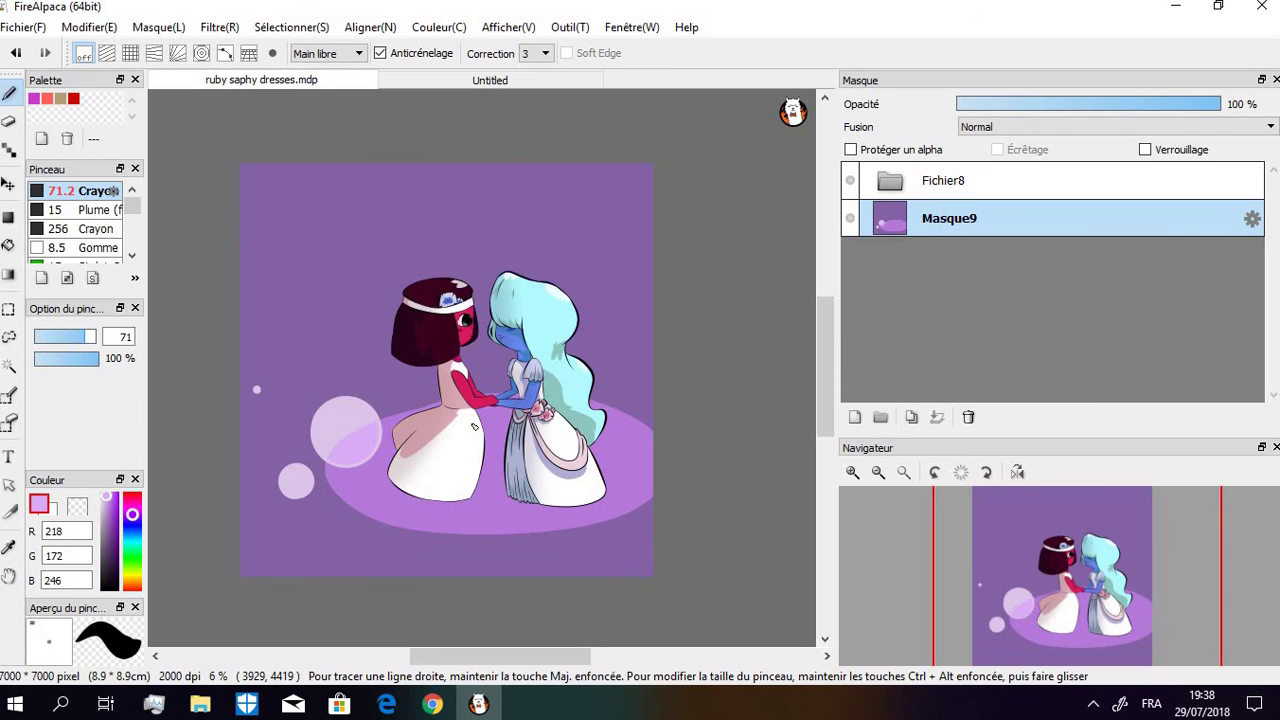
left_click(855, 417)
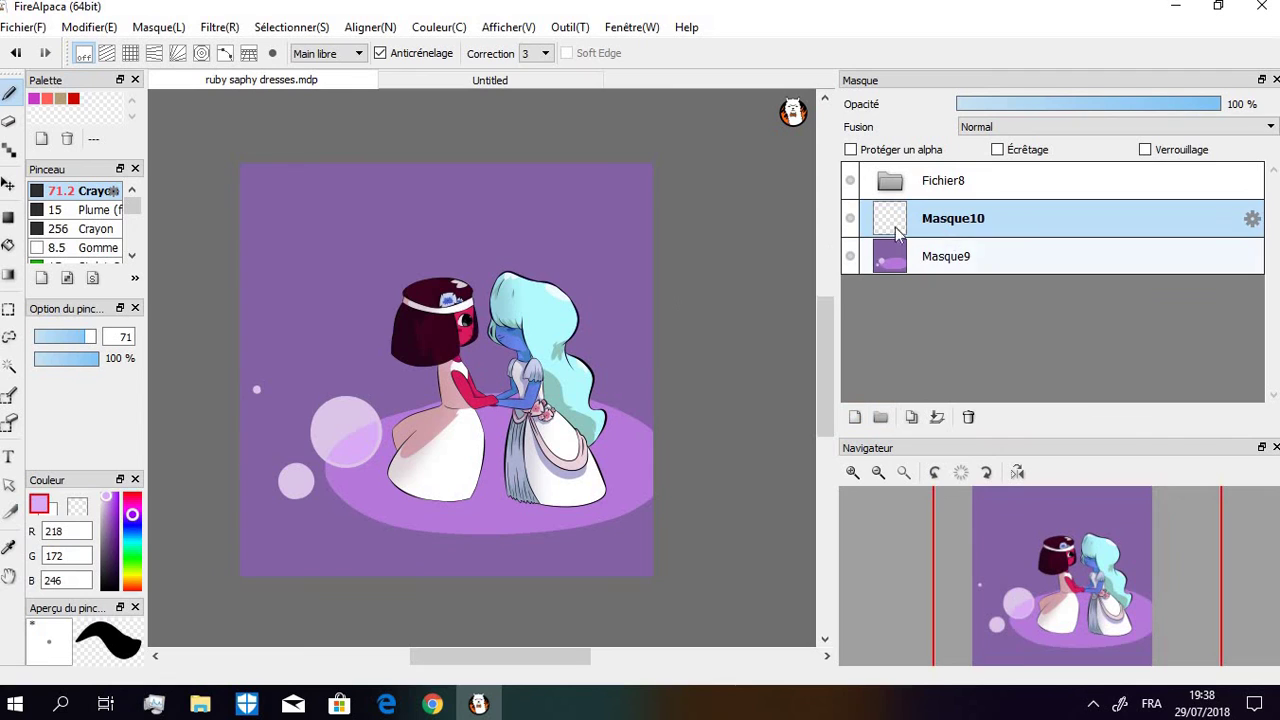
left_click(9, 366)
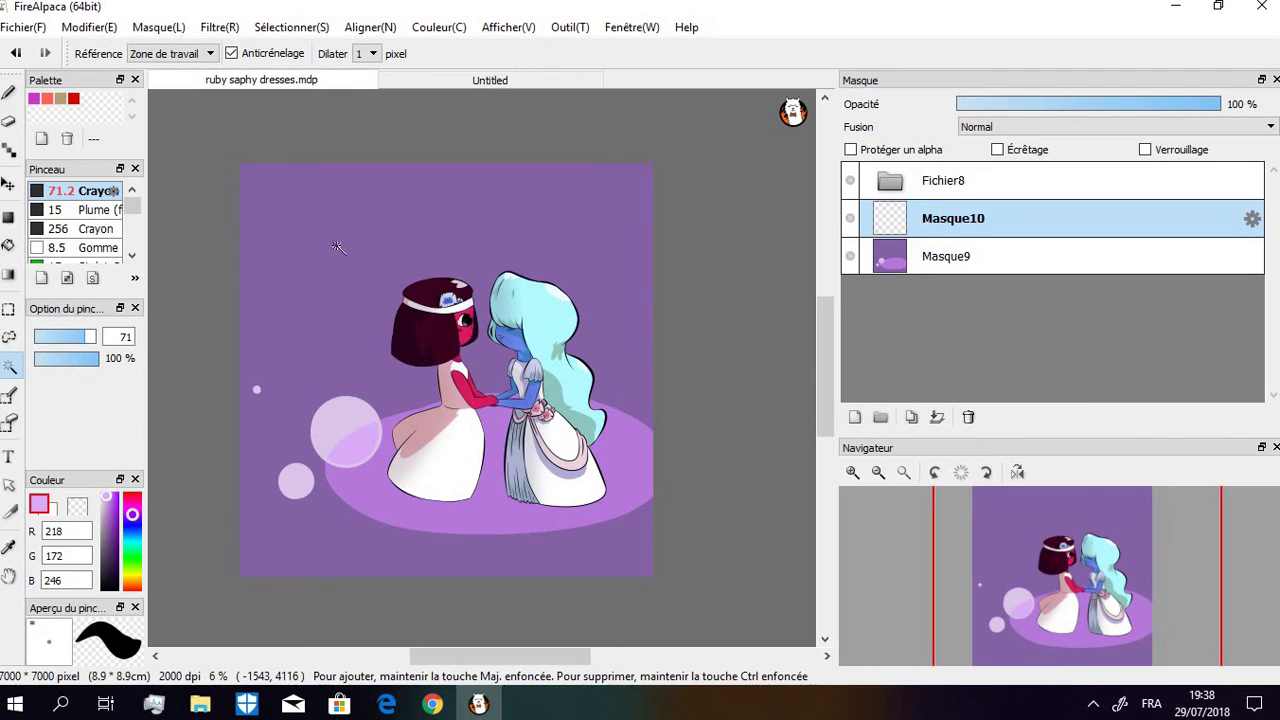
left_click(286, 330)
key("b")
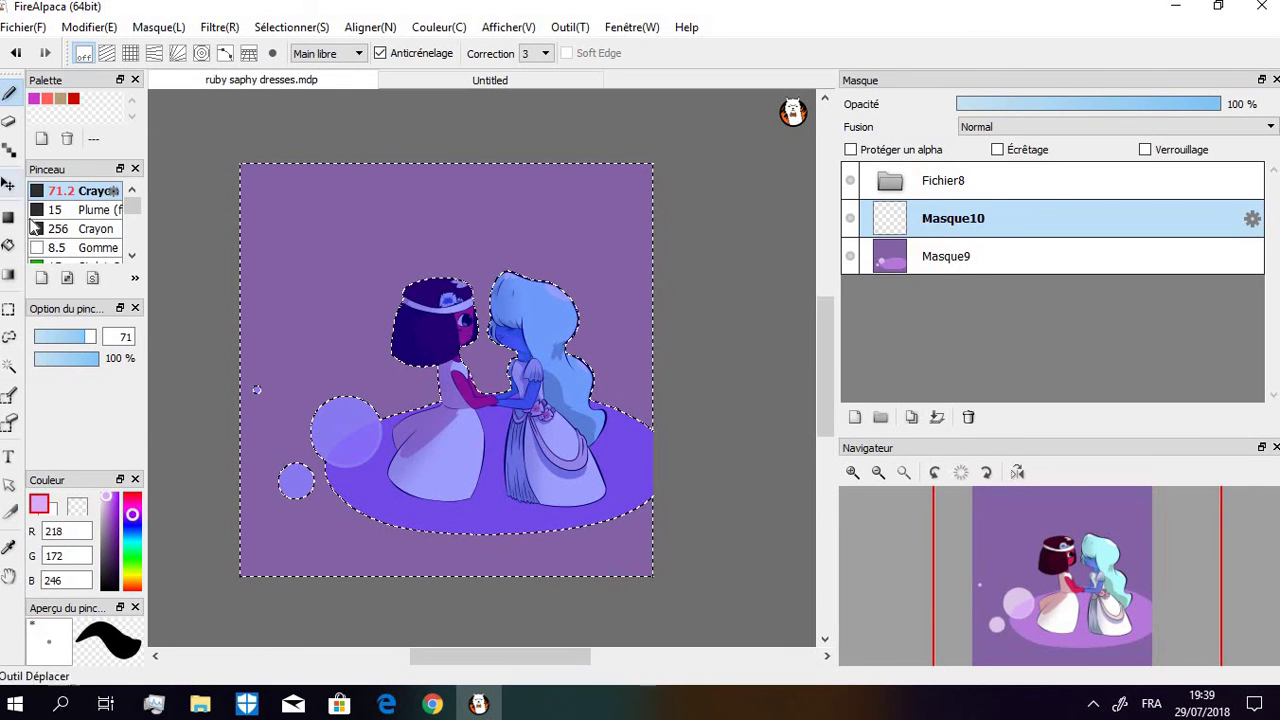
Apply a vertical linear foreground gradient in RGB 222, 176, 251 to the selected background on Masque10, fading downward from above the canvas
left_click(8, 274)
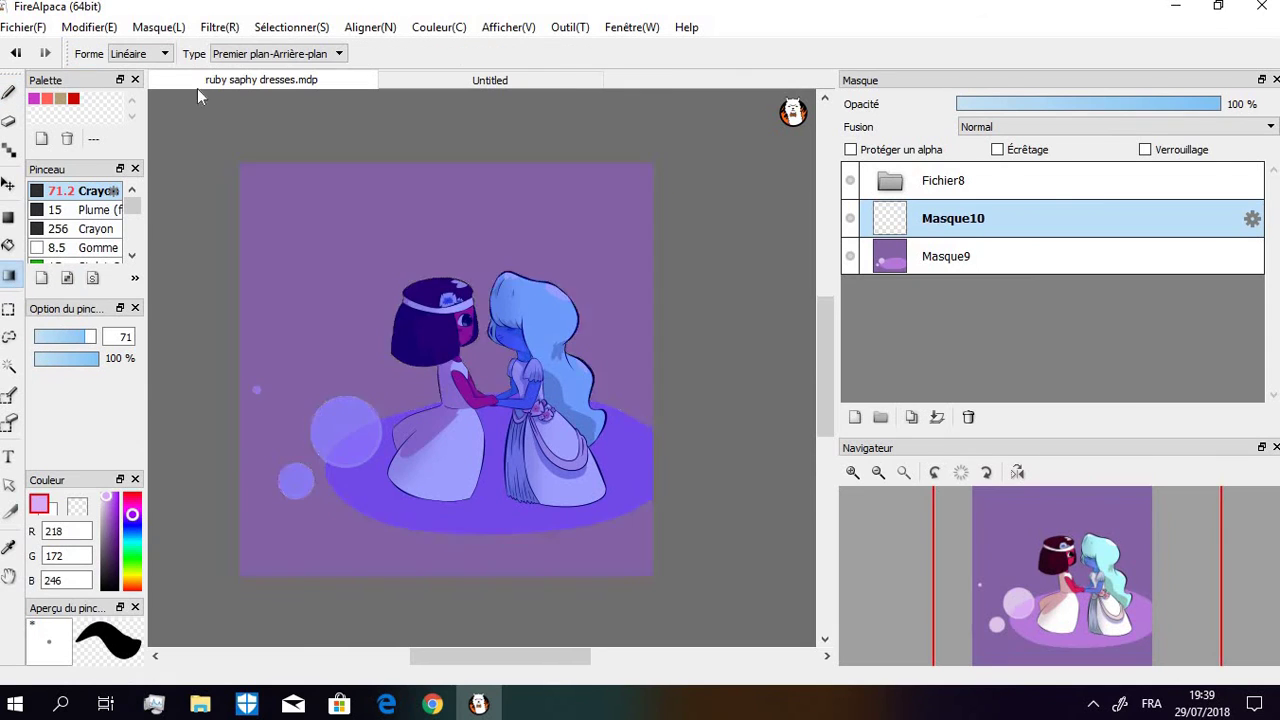
left_click(297, 55)
left_click(290, 78)
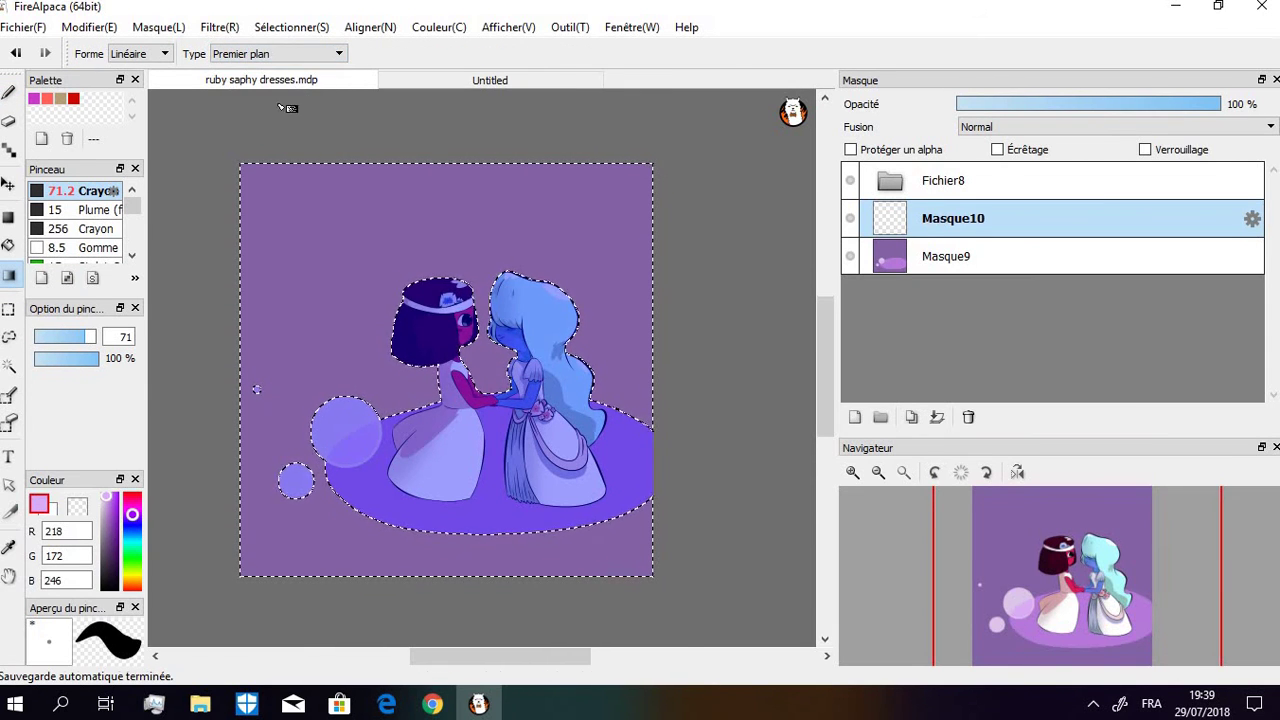
left_click(157, 55)
left_click(157, 82)
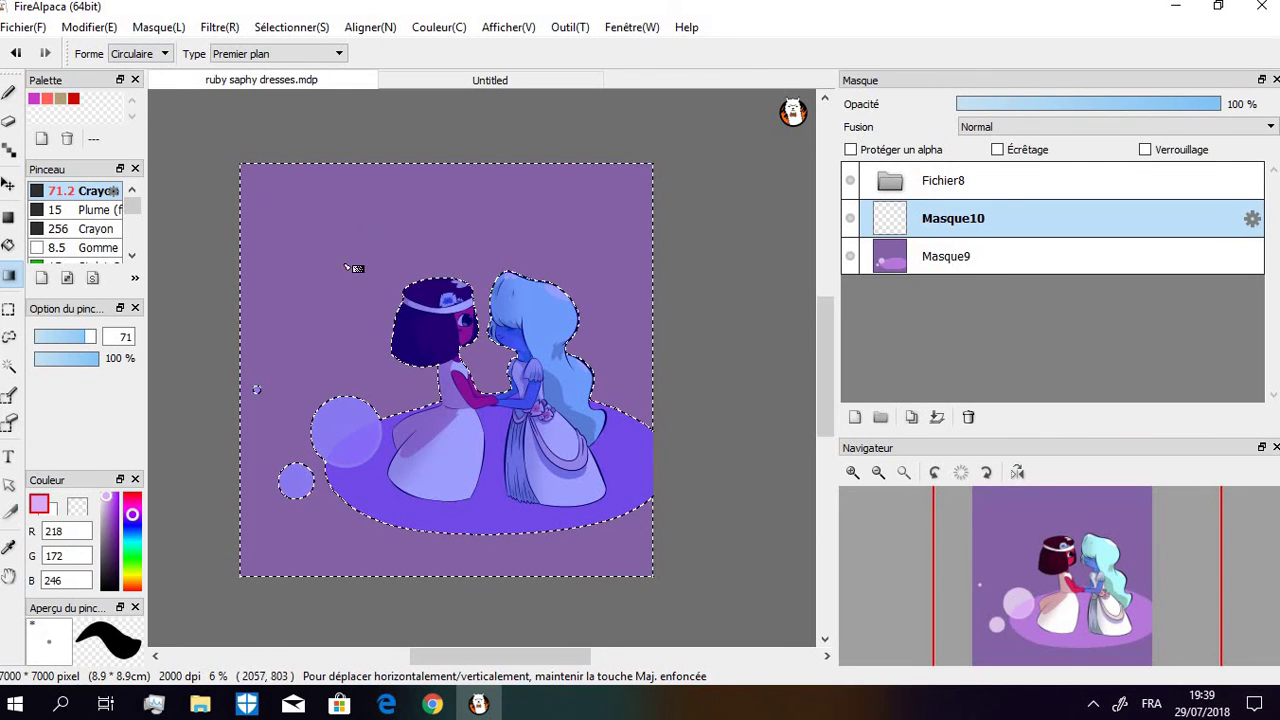
mouse_move(118, 510)
left_mouse_down()
mouse_move(97, 493)
mouse_move(110, 503)
left_mouse_up()
key("ctrl+d")
left_click(250, 460)
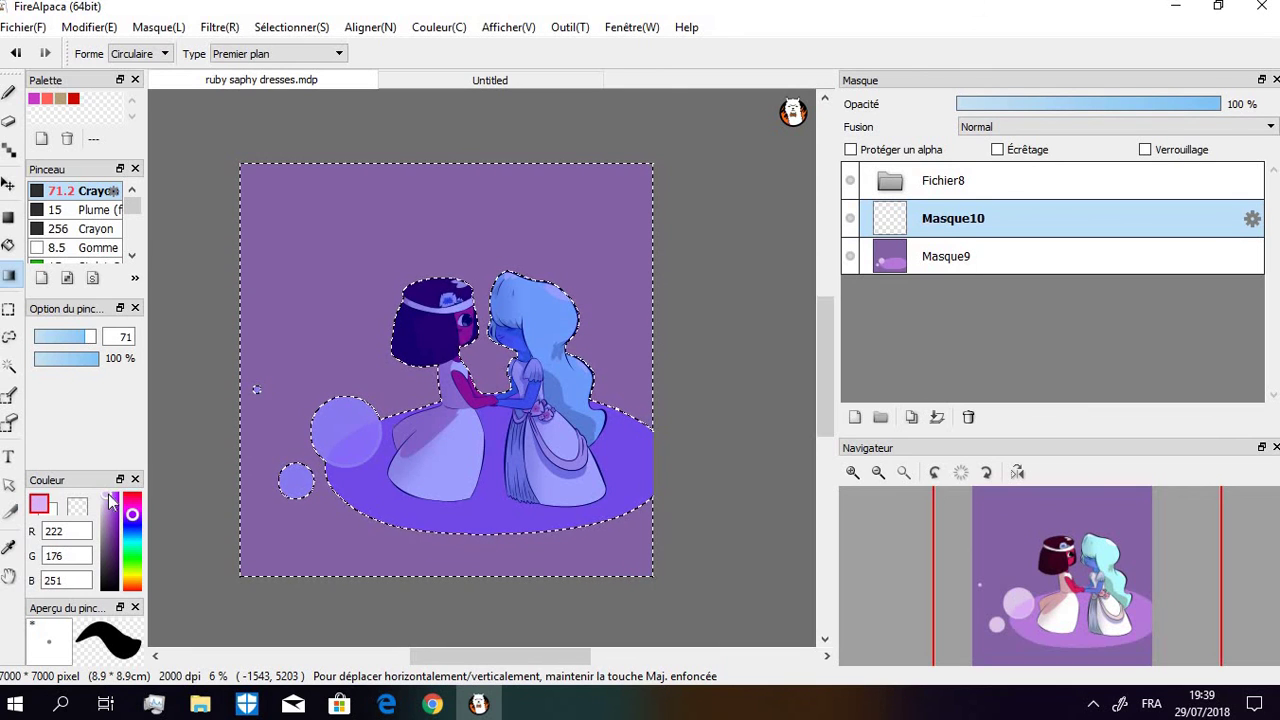
left_click(160, 55)
left_click(130, 69)
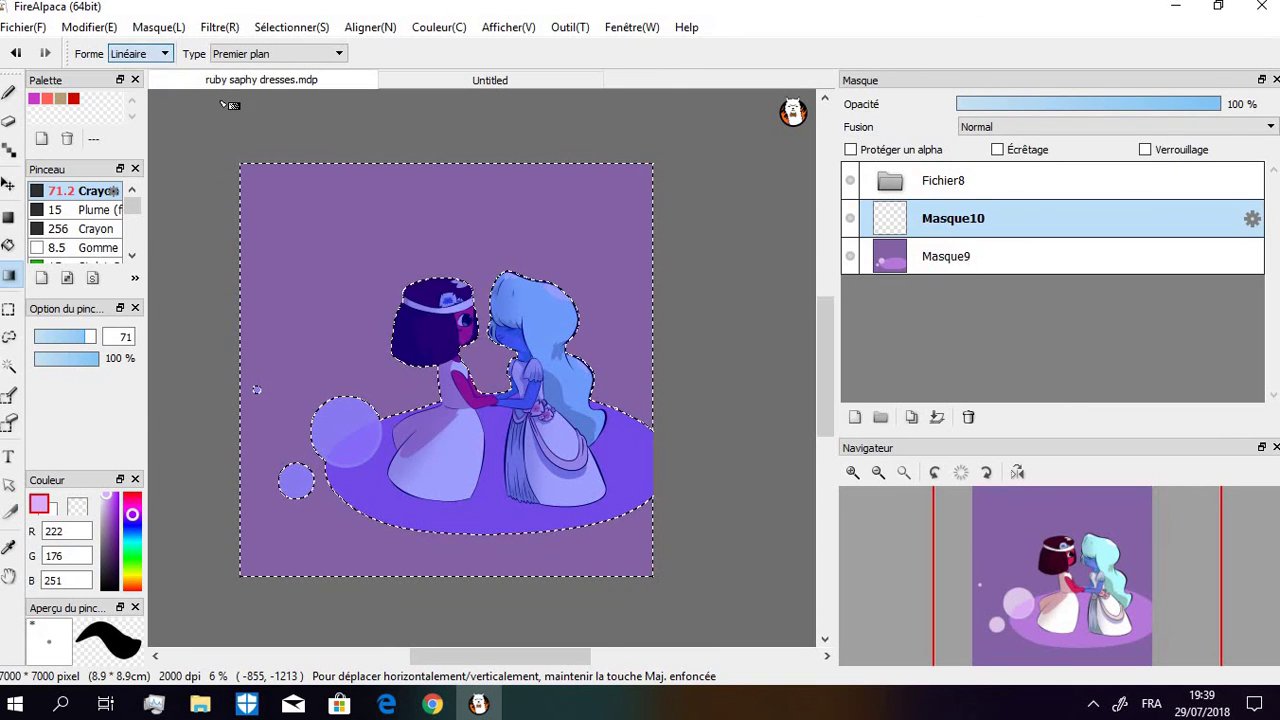
left_click_drag(452, 96, 462, 398)
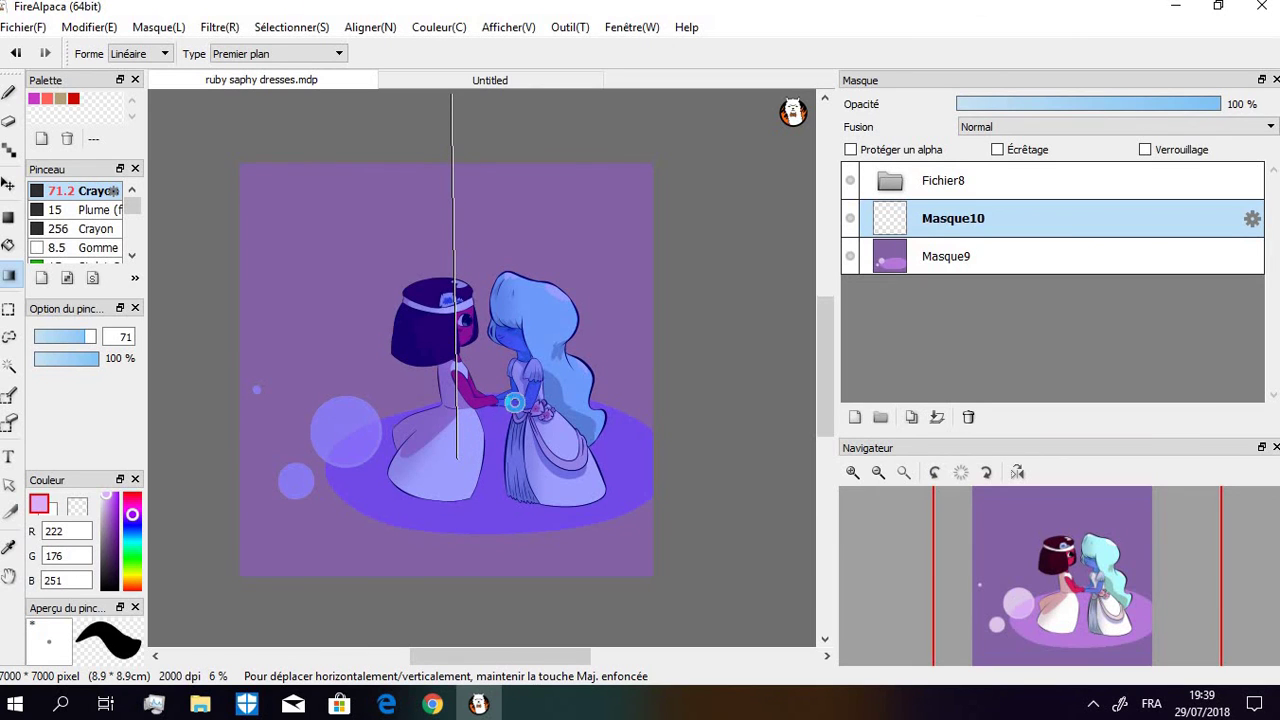
left_click_drag(543, 381, 543, 381)
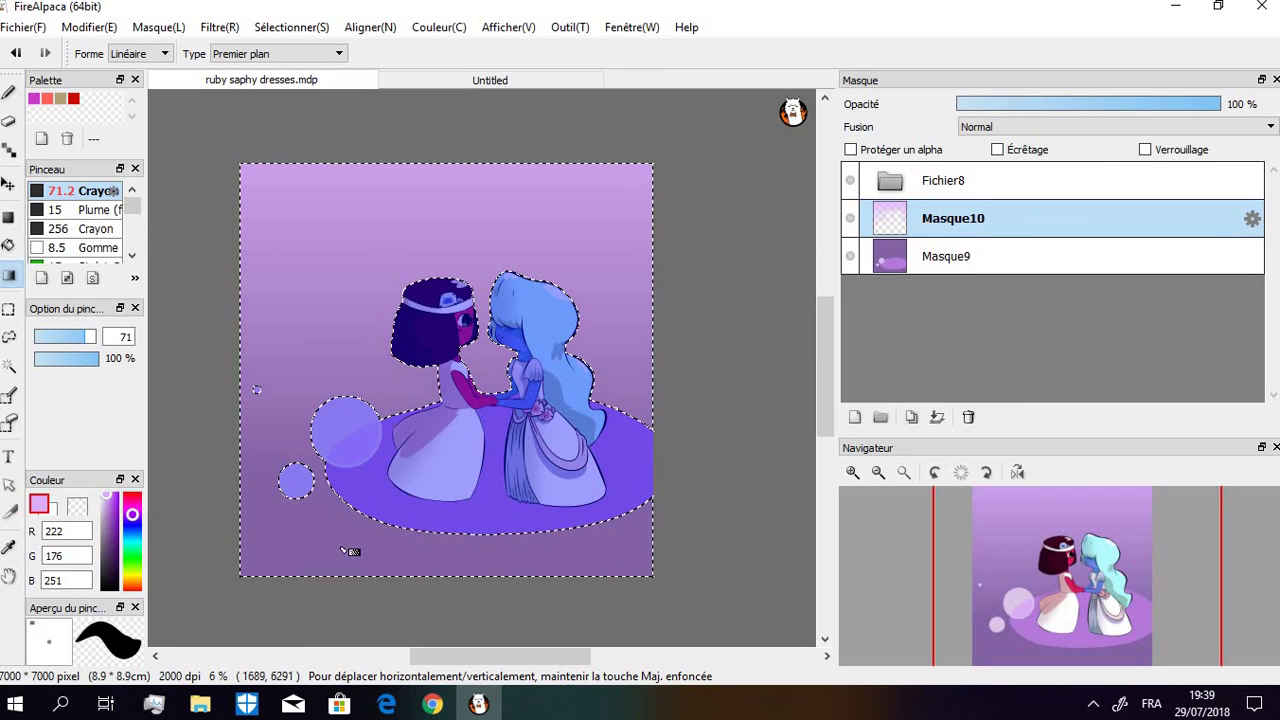
Try drawing tall curved hill outlines behind the characters in RGB 132, 99, 165, with the stroke correction raised to 33
key("e")
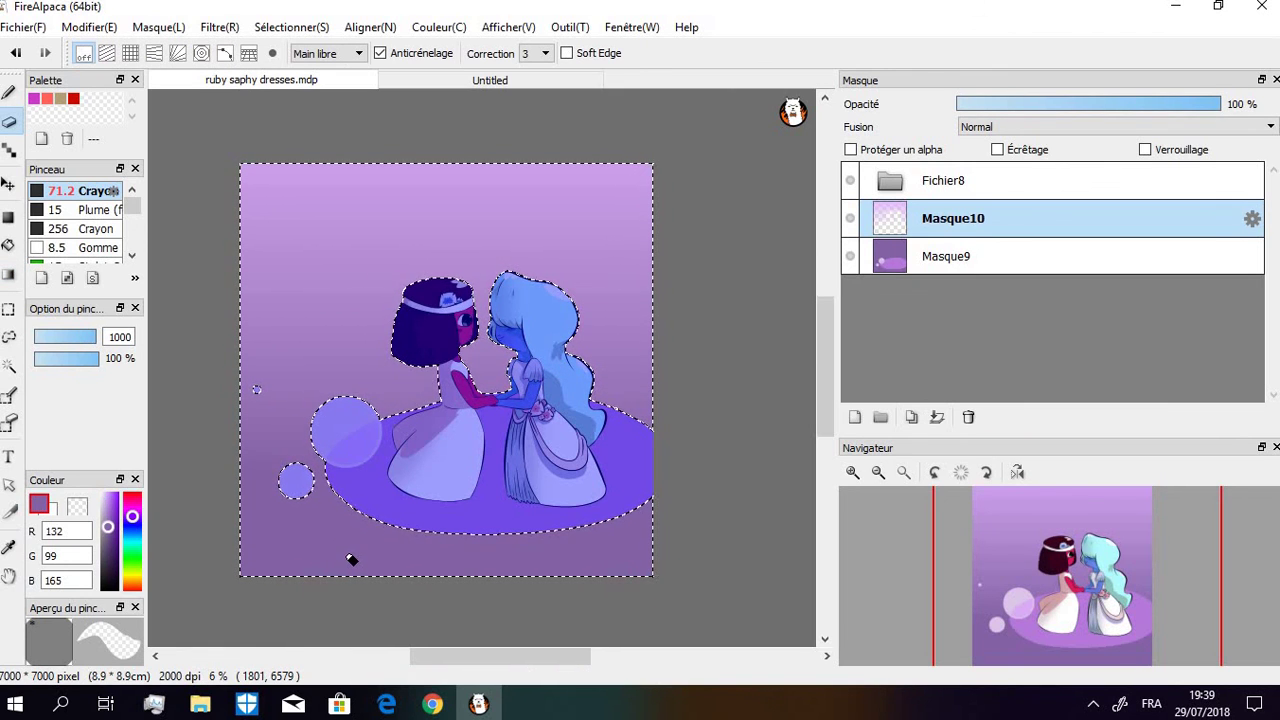
left_click(8, 92)
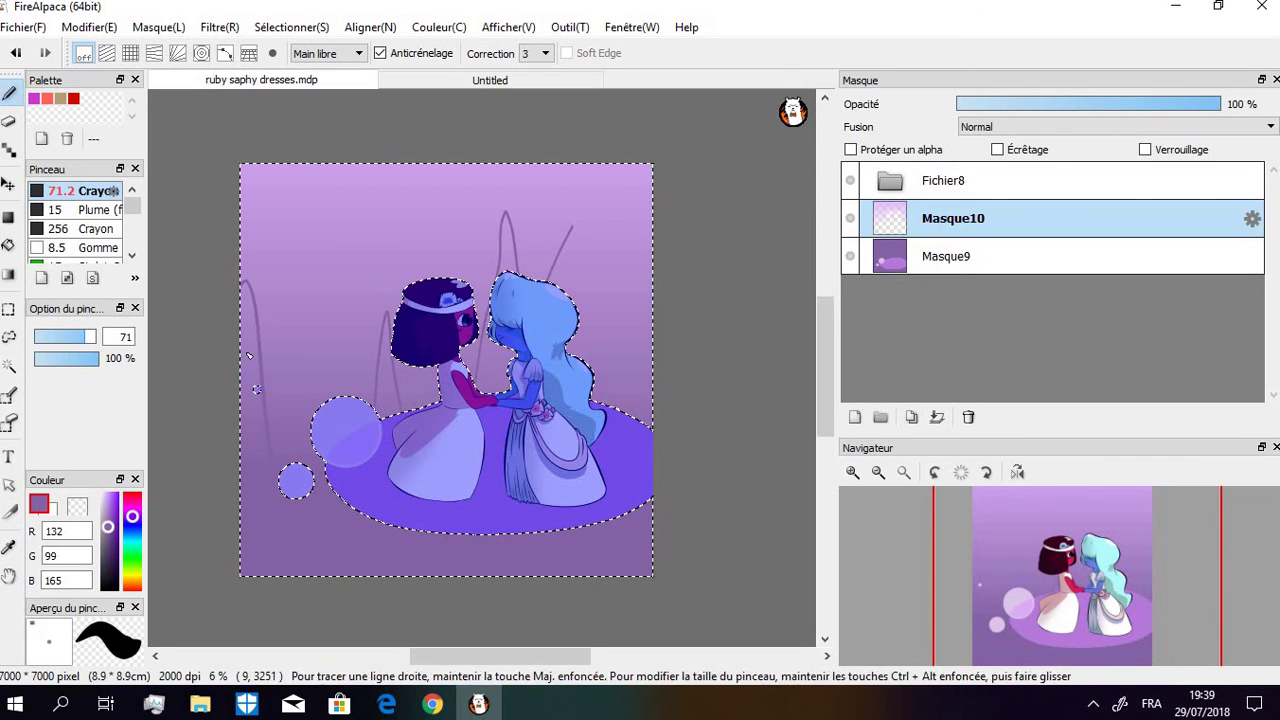
left_click(541, 53)
left_click(541, 476)
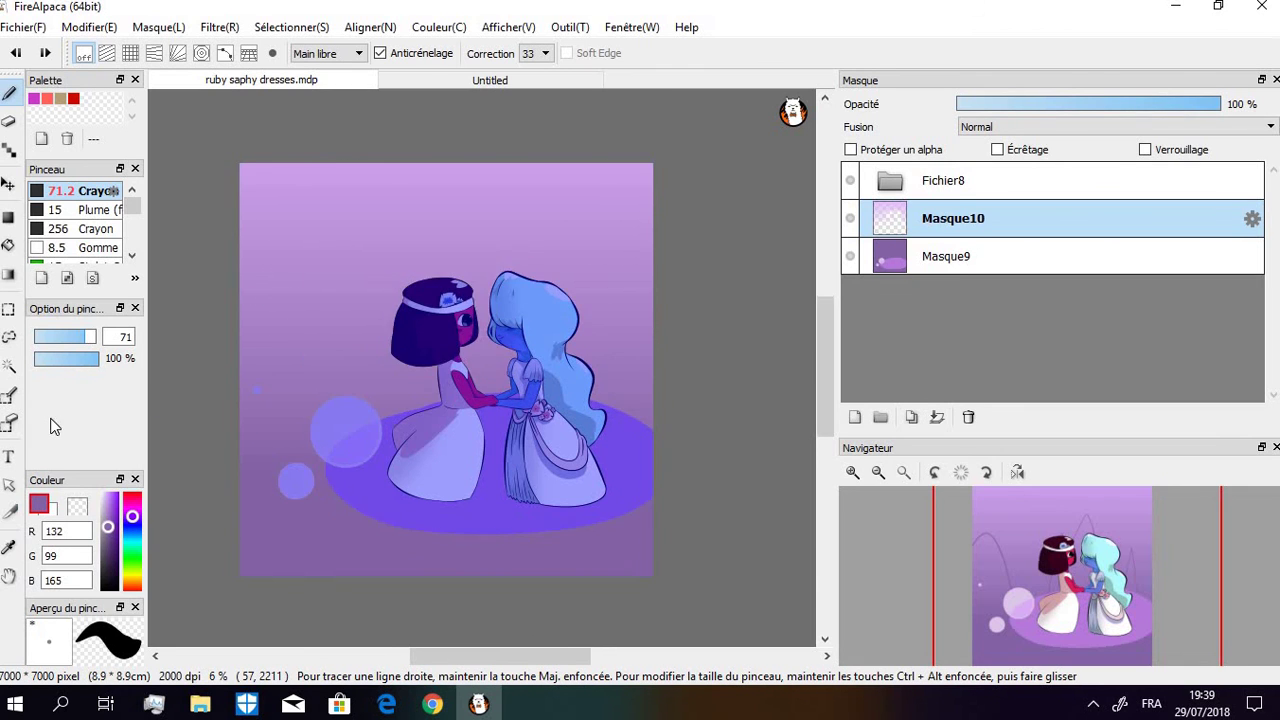
Try lassoing a wavy mountain outline across the background, and clear the selection
left_click(9, 337)
left_click(248, 355)
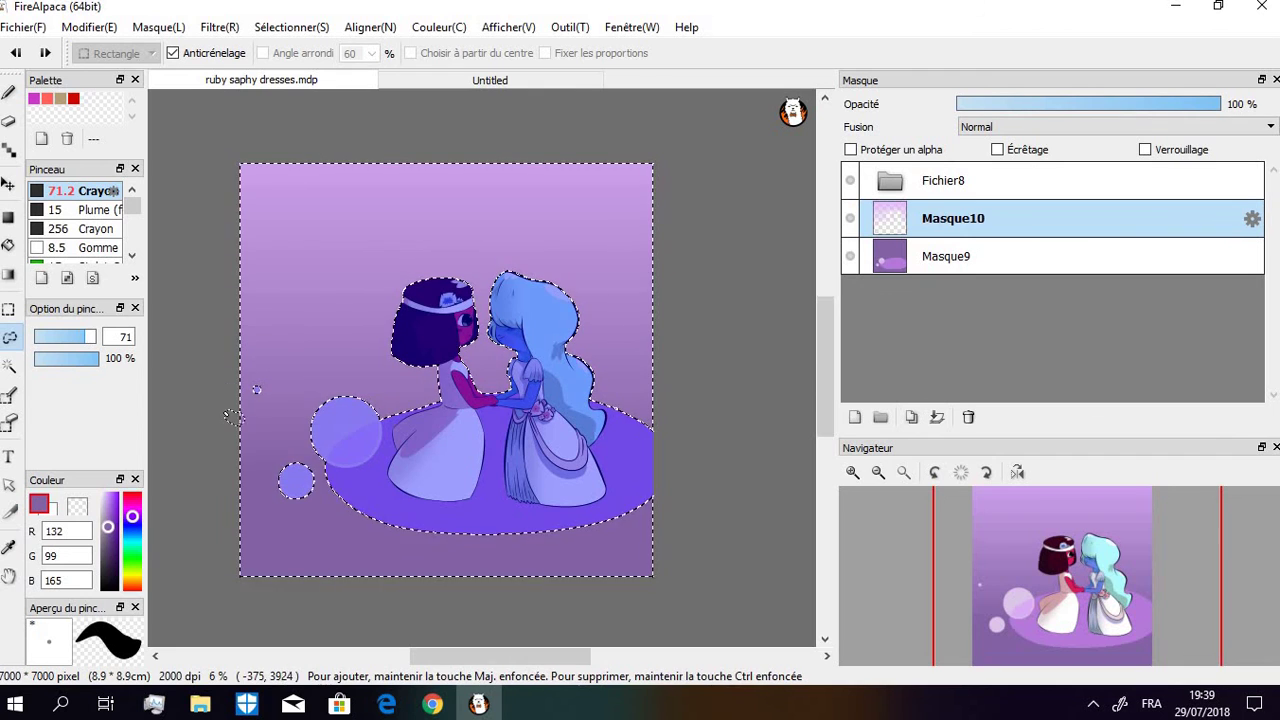
mouse_move(226, 410)
left_mouse_down()
mouse_move(289, 291)
mouse_move(357, 434)
mouse_move(418, 326)
mouse_move(436, 243)
mouse_move(511, 238)
mouse_move(507, 434)
mouse_move(541, 458)
mouse_move(538, 364)
left_mouse_up()
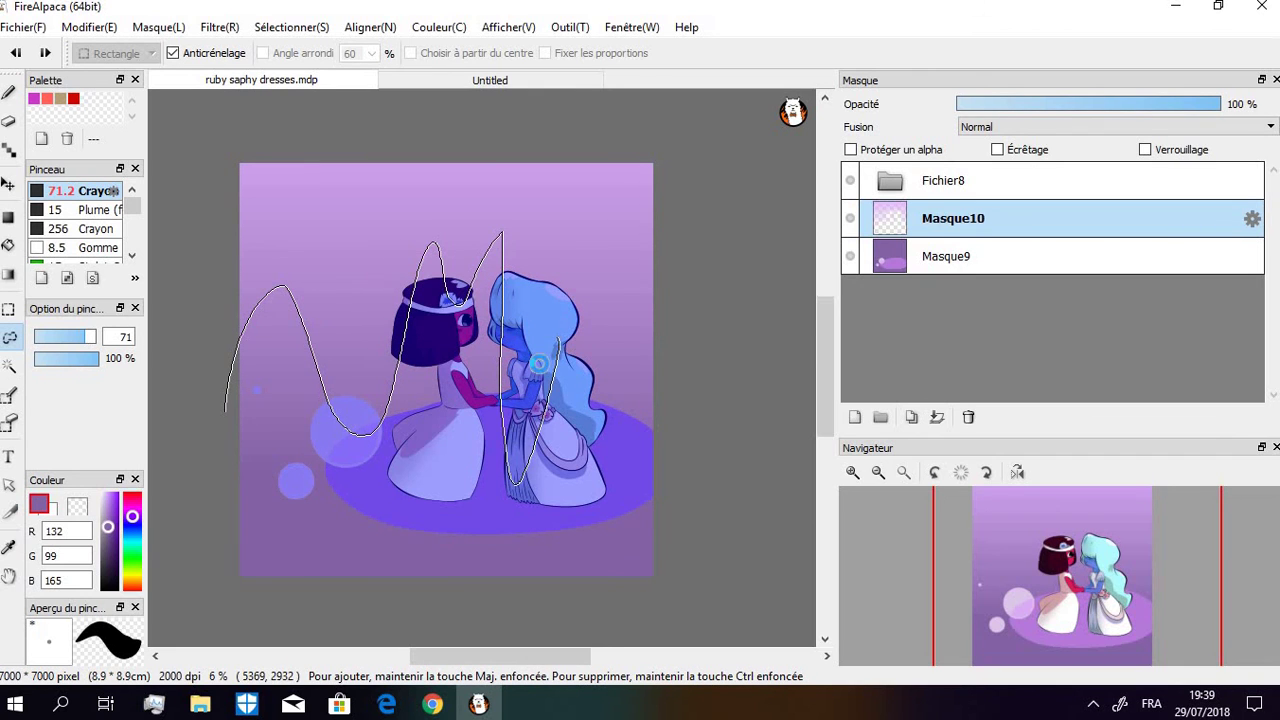
mouse_move(232, 372)
left_mouse_down()
mouse_move(226, 410)
mouse_move(285, 315)
mouse_move(505, 235)
mouse_move(548, 270)
left_mouse_up()
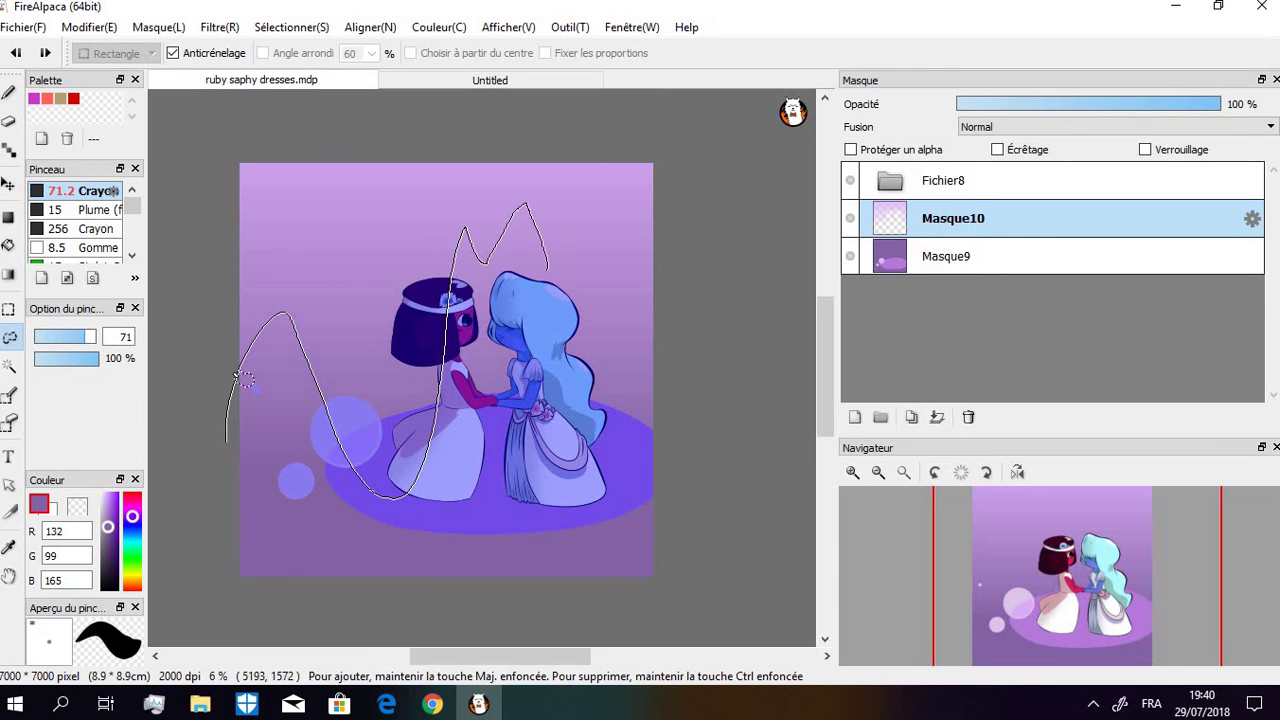
key("ctrl+z")
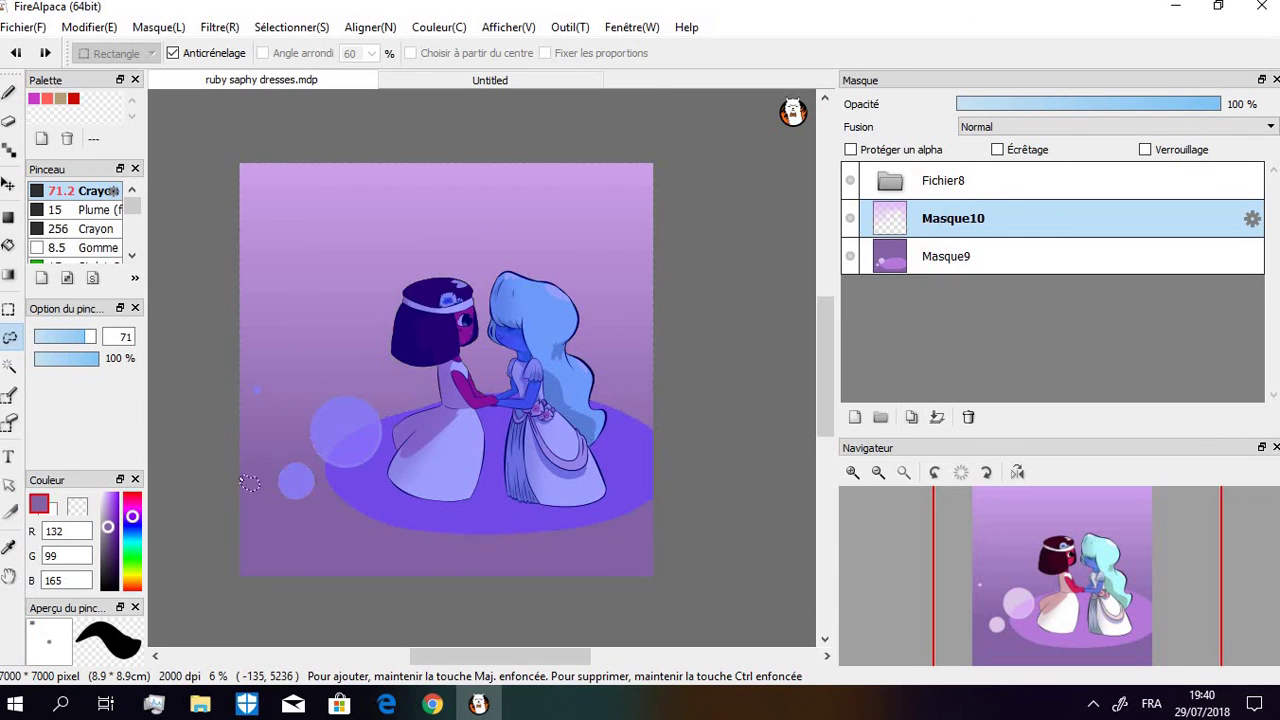
key("ctrl+z")
key("ctrl+z")
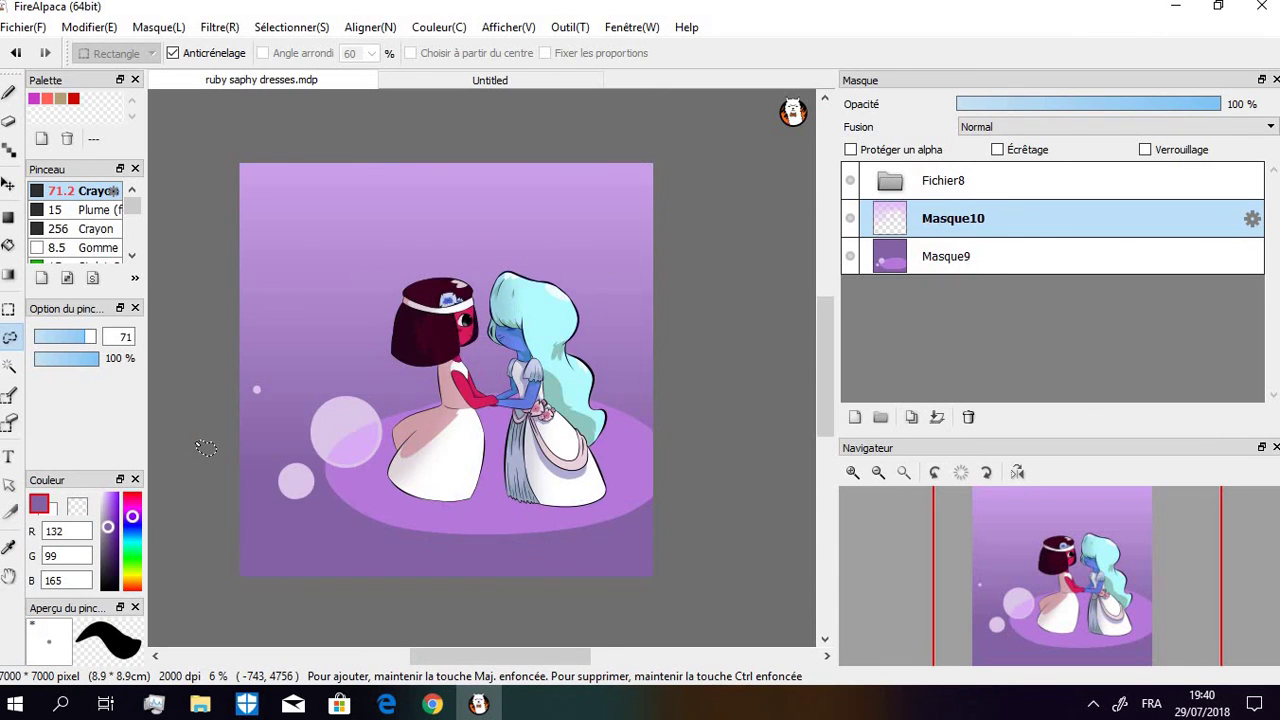
Try further freehand mountain-shaped lasso selections from the canvas's left edge, and discard them
mouse_move(262, 312)
left_mouse_down()
mouse_move(250, 340)
mouse_move(310, 425)
left_mouse_up()
key("ctrl+z")
mouse_move(204, 490)
left_mouse_down()
mouse_move(308, 402)
mouse_move(398, 420)
mouse_move(497, 258)
mouse_move(569, 381)
mouse_move(272, 390)
left_mouse_up()
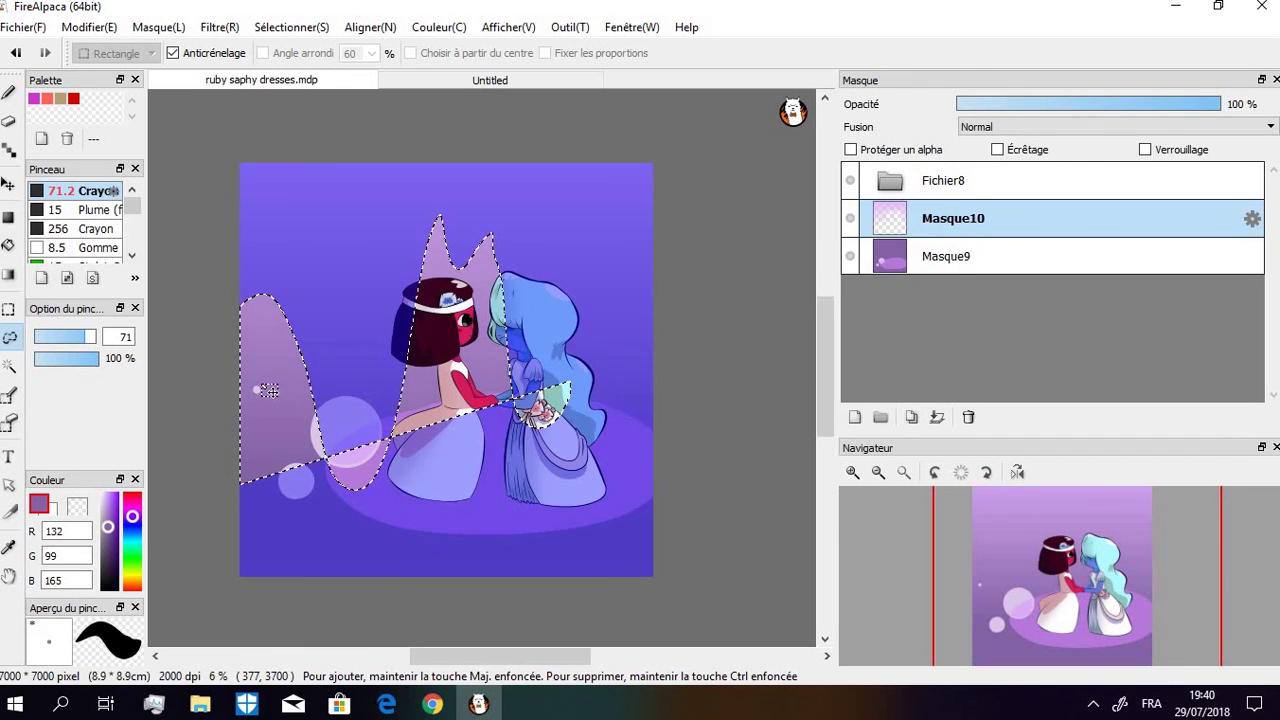
left_click(268, 392)
mouse_move(218, 482)
left_mouse_down()
mouse_move(268, 315)
mouse_move(357, 402)
mouse_move(440, 408)
mouse_move(468, 293)
mouse_move(502, 253)
mouse_move(530, 348)
mouse_move(575, 368)
mouse_move(597, 326)
mouse_move(627, 377)
mouse_move(649, 328)
mouse_move(700, 328)
left_mouse_up()
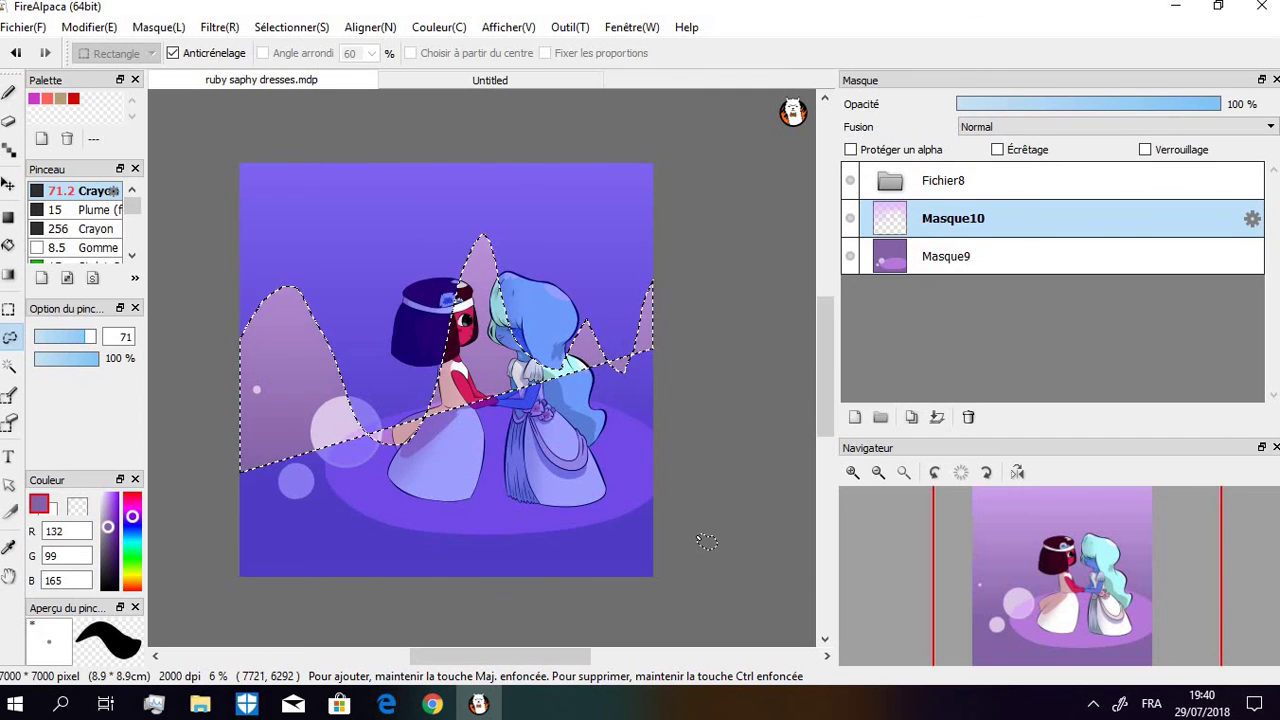
left_click(705, 541)
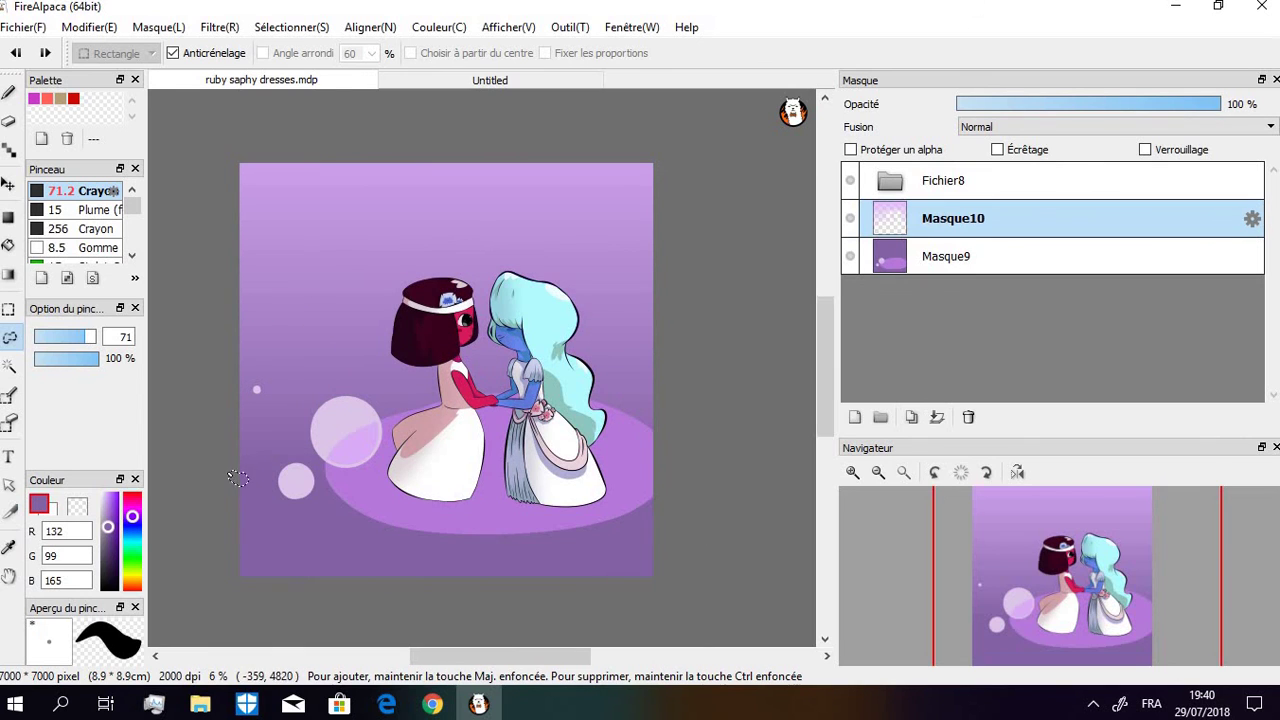
Lasso a wavy mountain range spanning the canvas down to its lower edge, erase the Masque10 gradient inside it at size 1000, and deselect
mouse_move(229, 478)
left_mouse_down()
mouse_move(295, 317)
mouse_move(356, 413)
mouse_move(423, 396)
mouse_move(475, 276)
mouse_move(516, 312)
left_mouse_up()
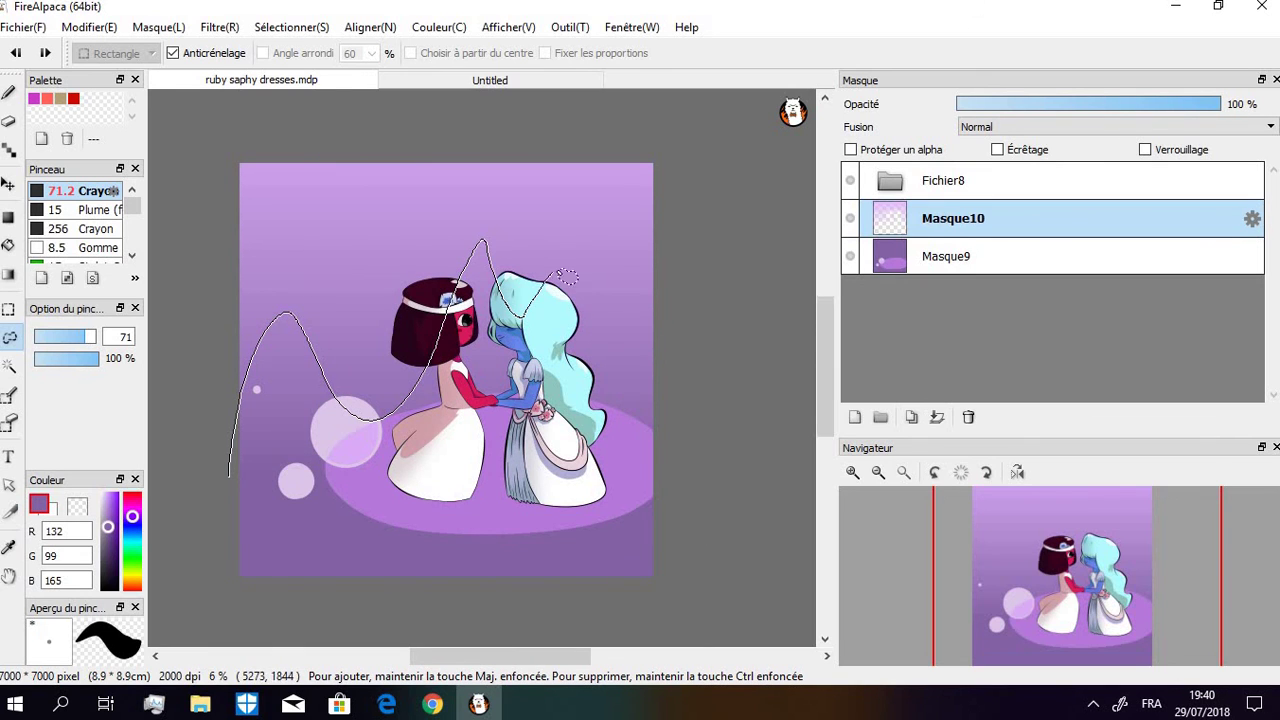
mouse_move(566, 277)
left_mouse_down()
mouse_move(592, 357)
mouse_move(636, 373)
mouse_move(676, 321)
mouse_move(723, 465)
mouse_move(672, 628)
mouse_move(483, 659)
mouse_move(318, 617)
mouse_move(229, 543)
left_mouse_up()
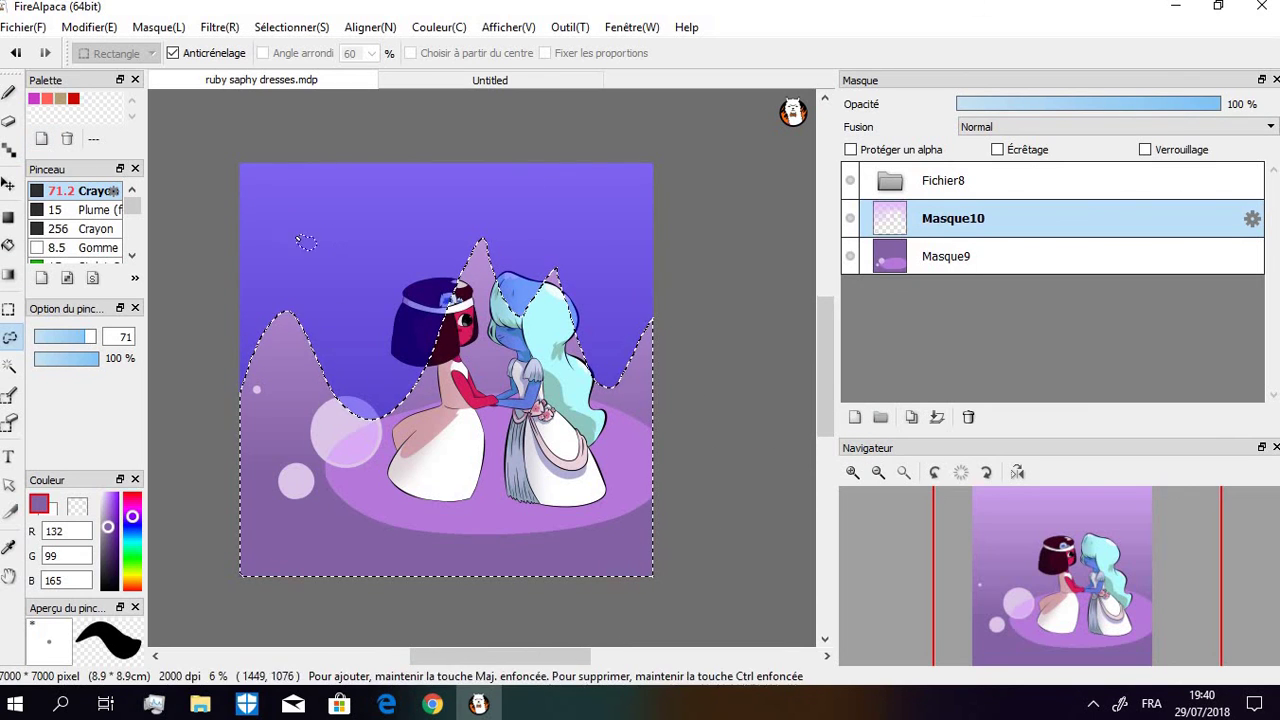
left_click(9, 121)
key("ctrl+d")
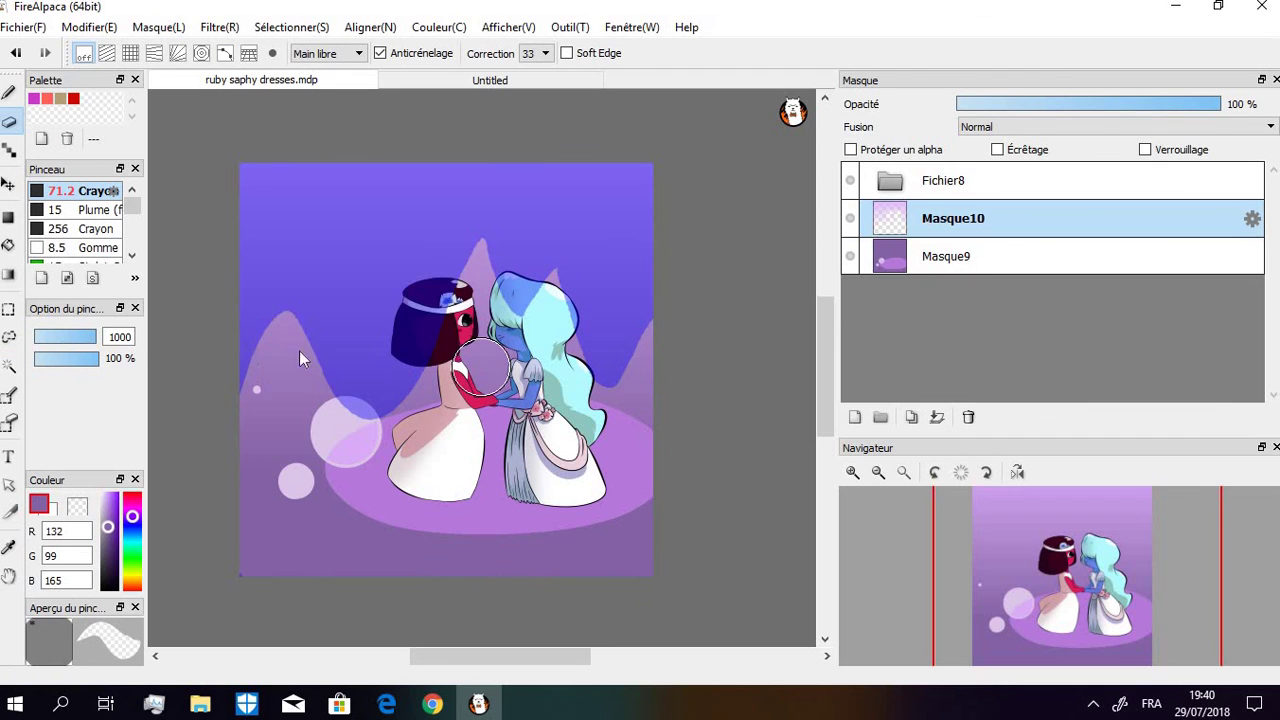
key("ctrl+z")
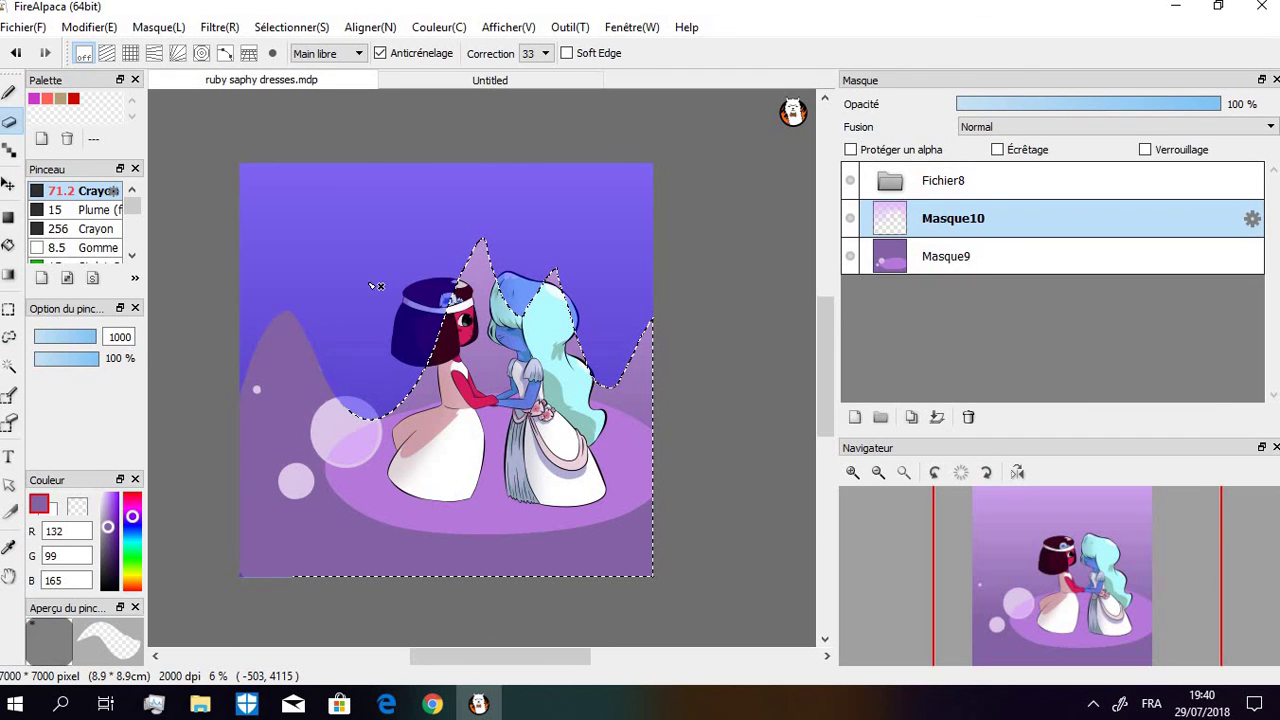
mouse_move(470, 237)
left_mouse_down()
mouse_move(472, 360)
mouse_move(478, 255)
left_mouse_up()
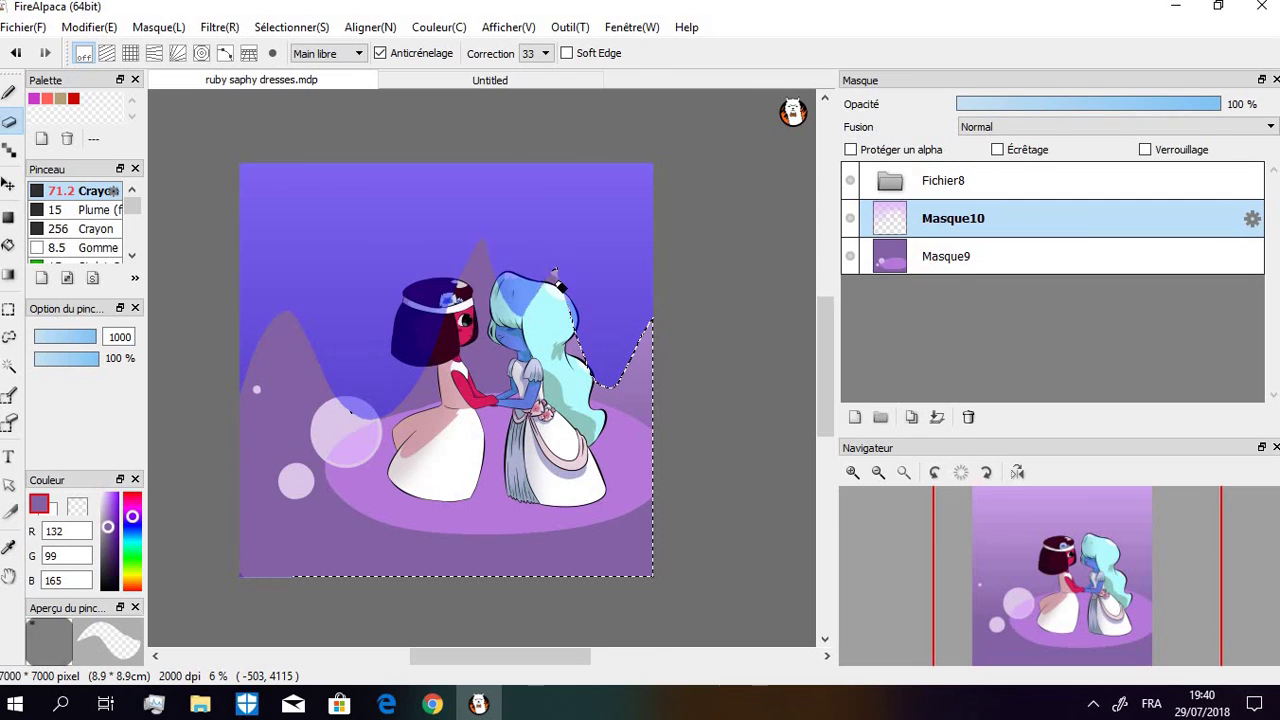
mouse_move(575, 340)
left_mouse_down()
mouse_move(612, 400)
mouse_move(640, 277)
left_mouse_up()
key("ctrl+d")
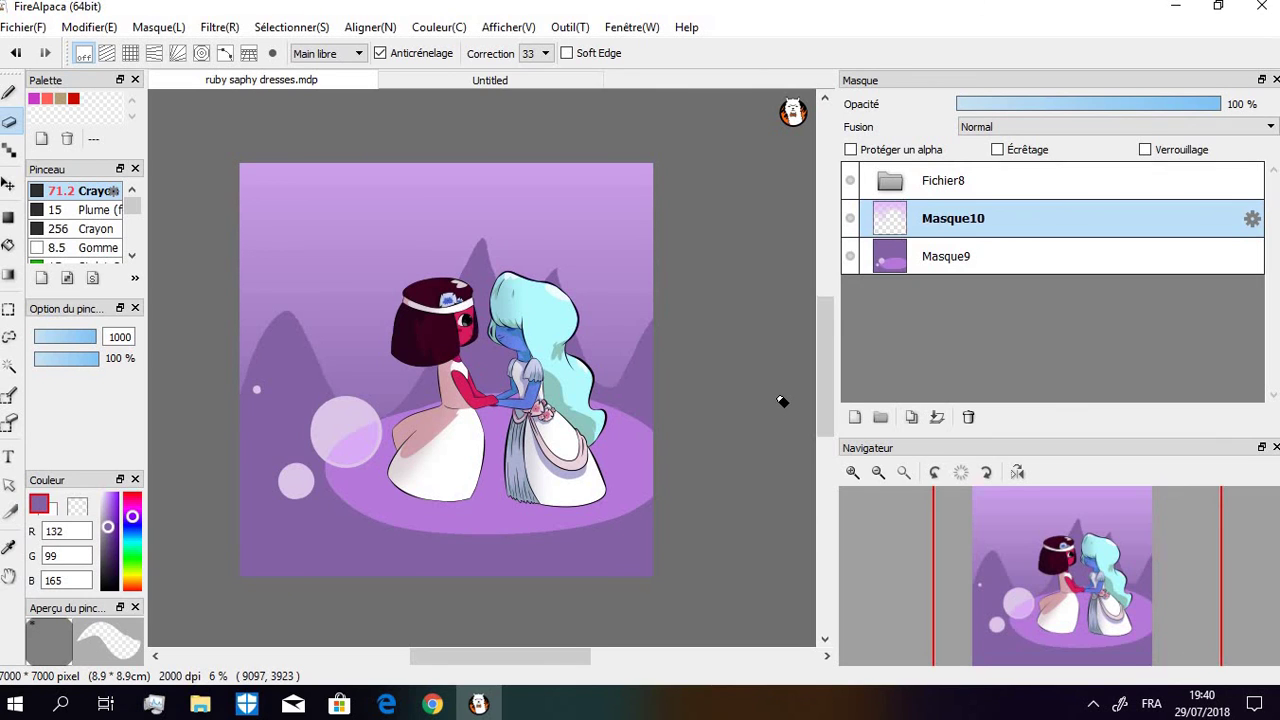
Lower the opacity of the gradient layer Masque10 to 40%
left_click_drag(1124, 103, 1068, 106)
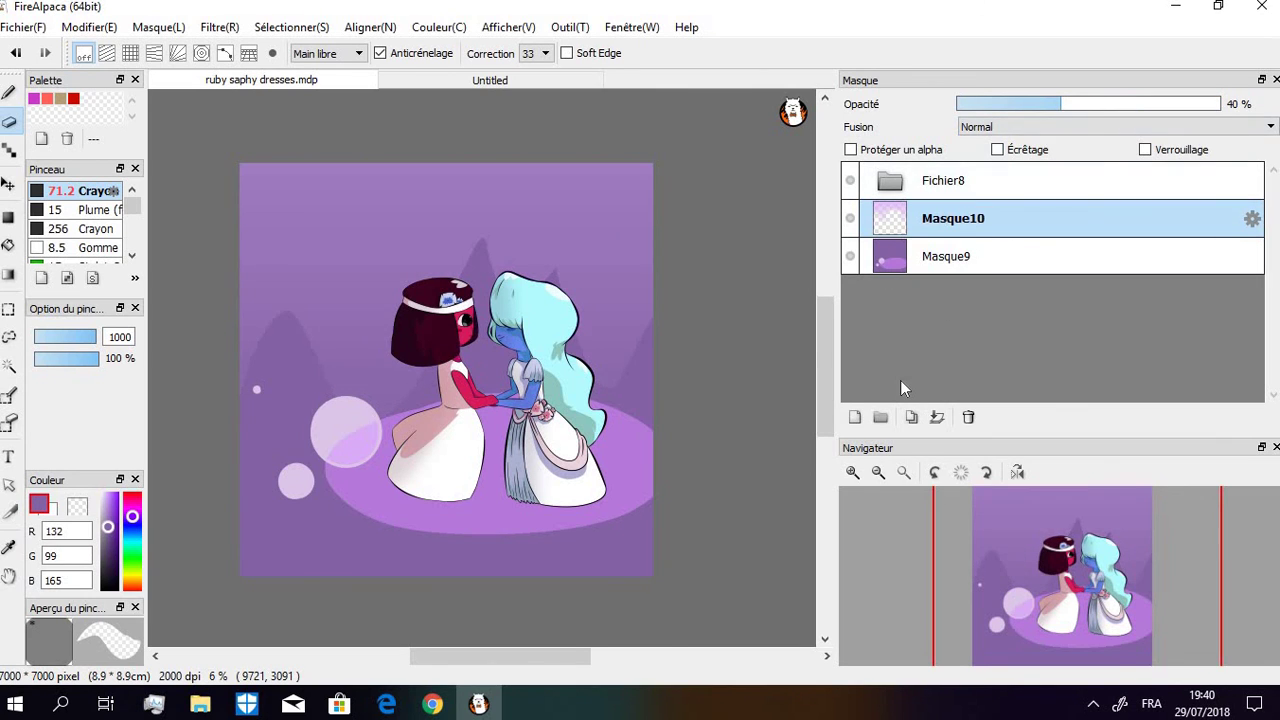